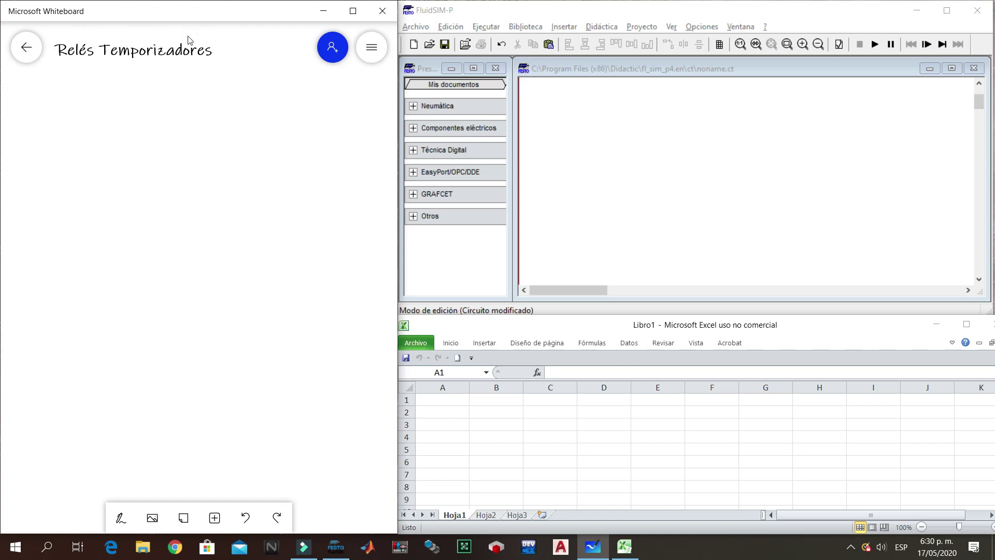
# - Add the lines "relé con retardo a la conexión" and "On delay" below the heading "Relés Temporizadores" on the whiteboard
pyautogui.click(208, 60)
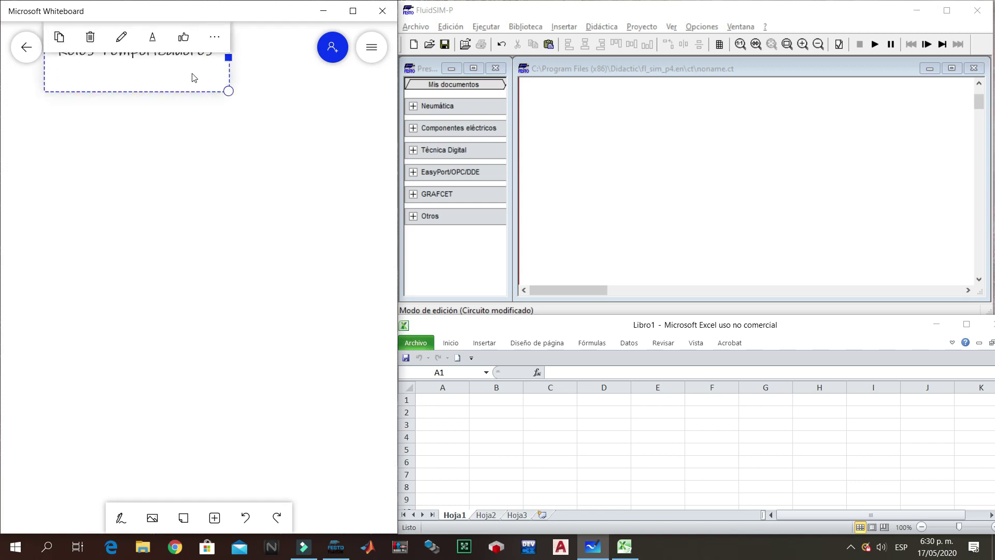
pyautogui.press('Return')
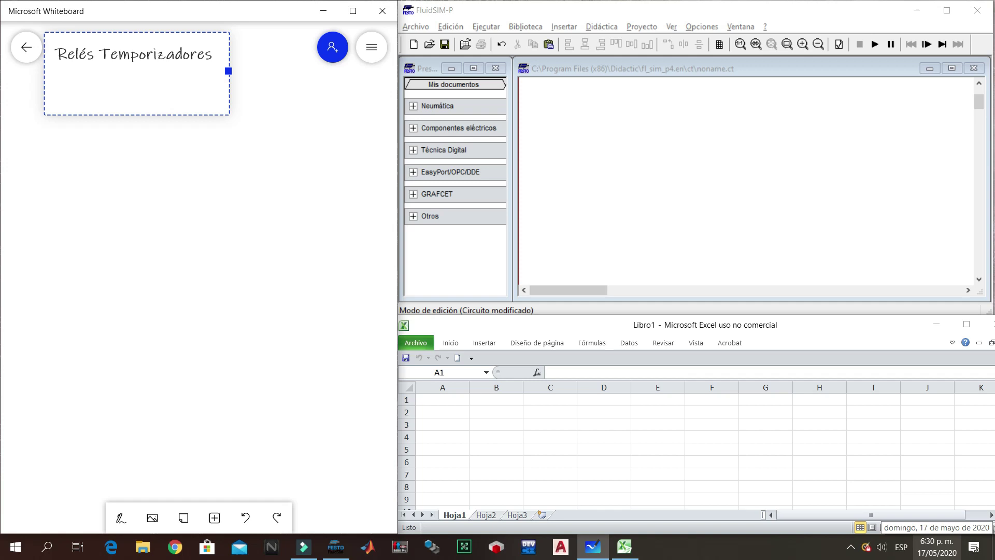
pyautogui.write('relé co')
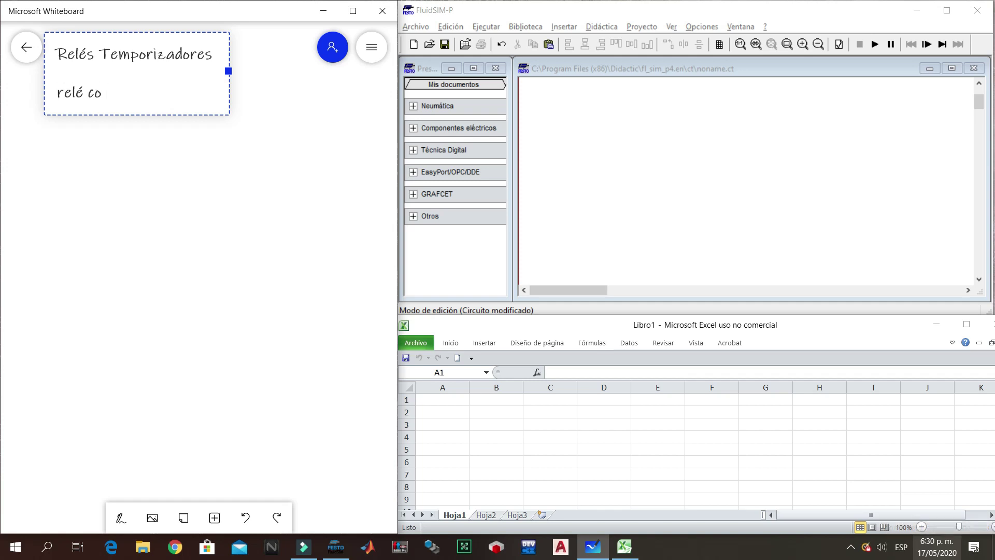
pyautogui.write('n retardo a la cone')
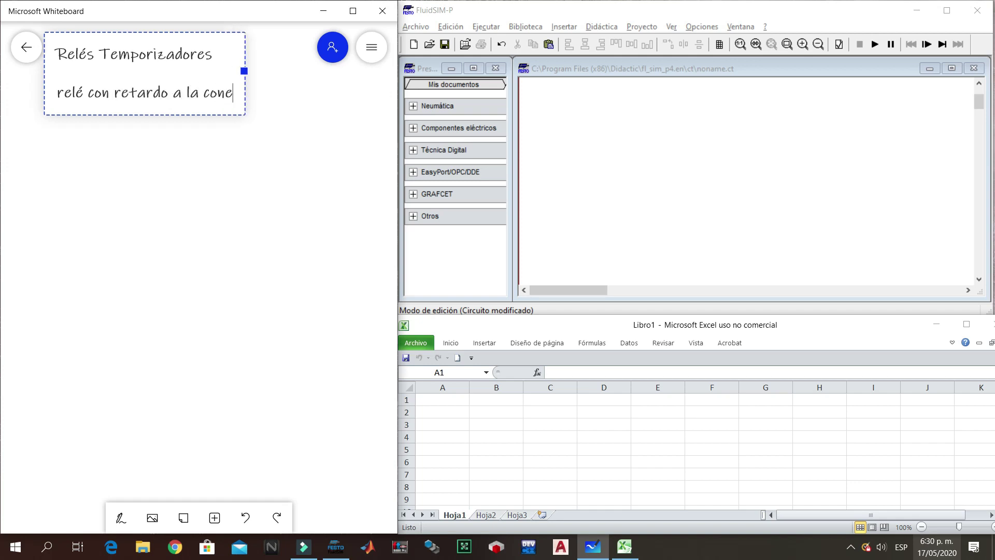
pyautogui.write('xión')
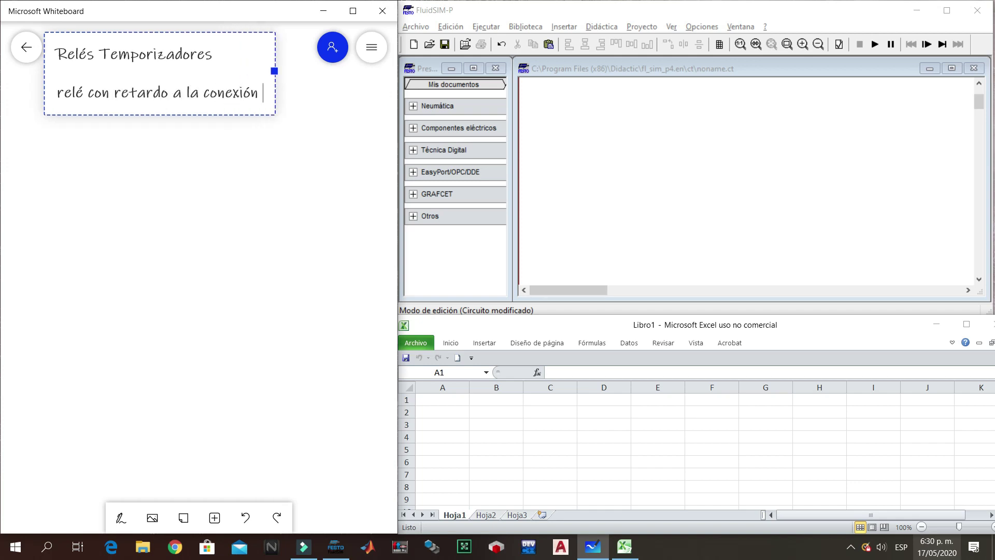
pyautogui.press('Return')
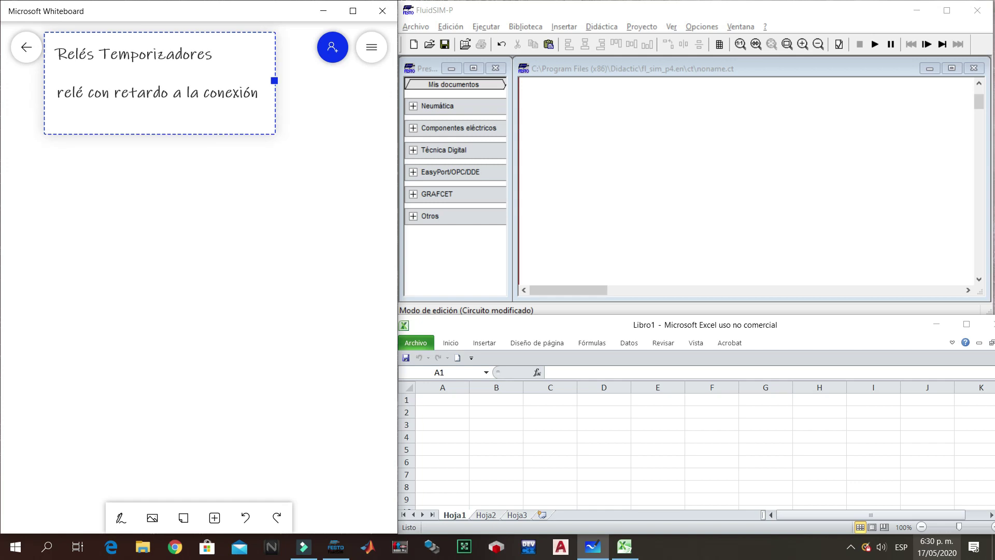
pyautogui.write('On delay')
pyautogui.press('Return')
pyautogui.press('Return')
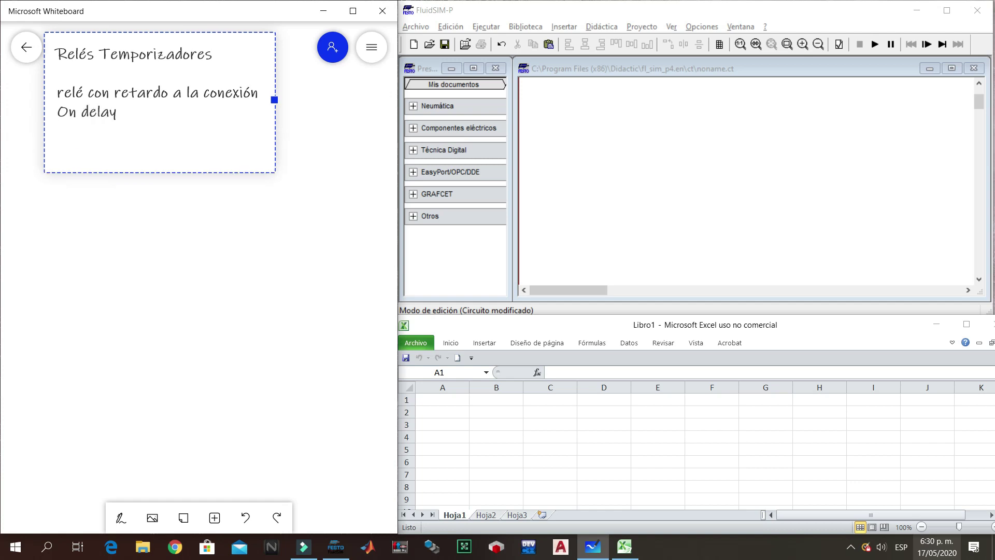
# - Add a second entry to the whiteboard text with the lines "relé con retardo a la desconexión" and "Off delay"
pyautogui.write('relé con retardo a l')
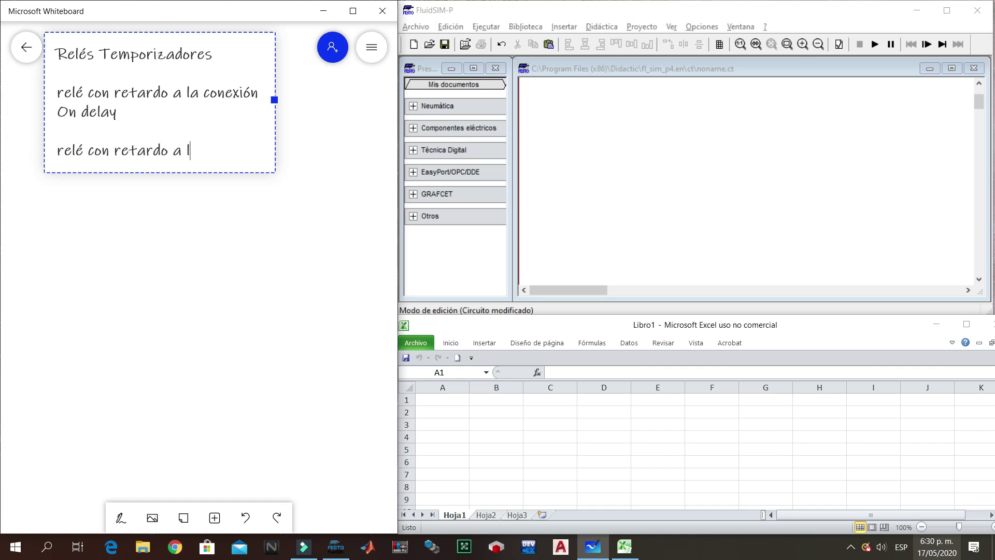
pyautogui.write('a desconexión')
pyautogui.press('Return')
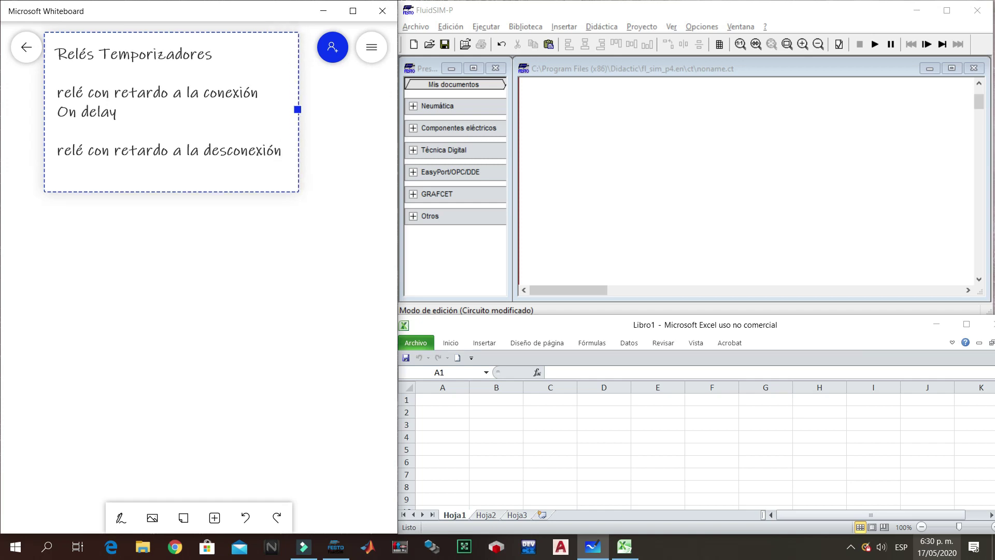
pyautogui.write('Off delay')
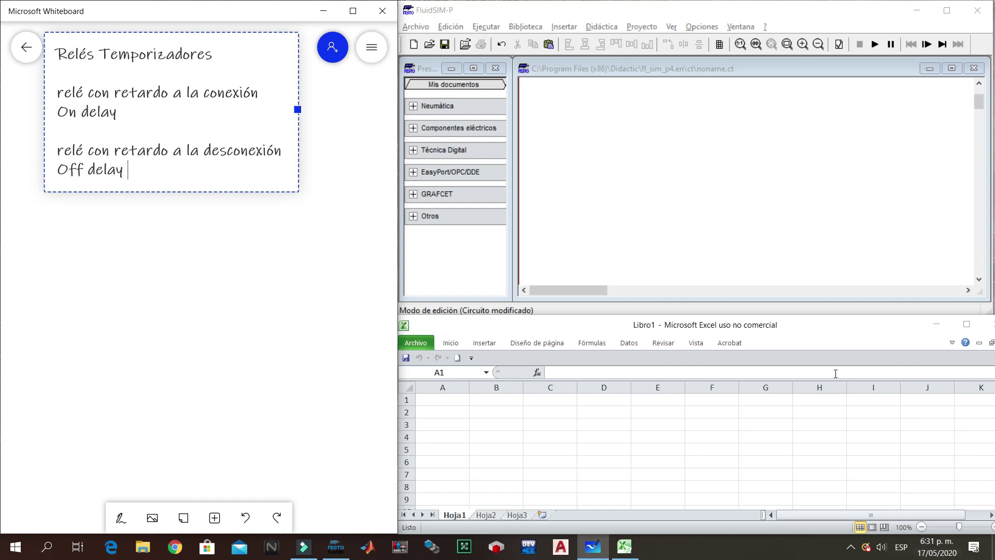
pyautogui.click(239, 285)
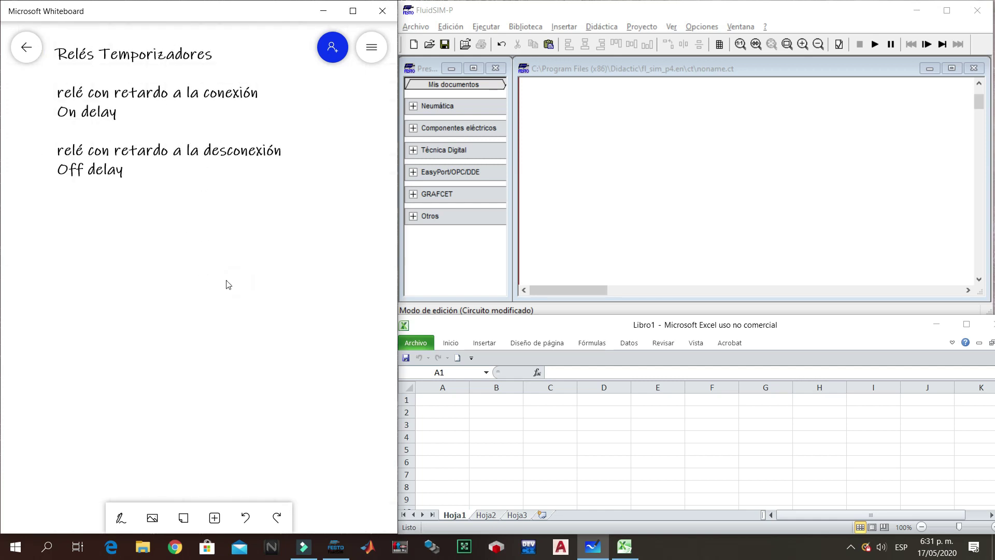
pyautogui.click(641, 428)
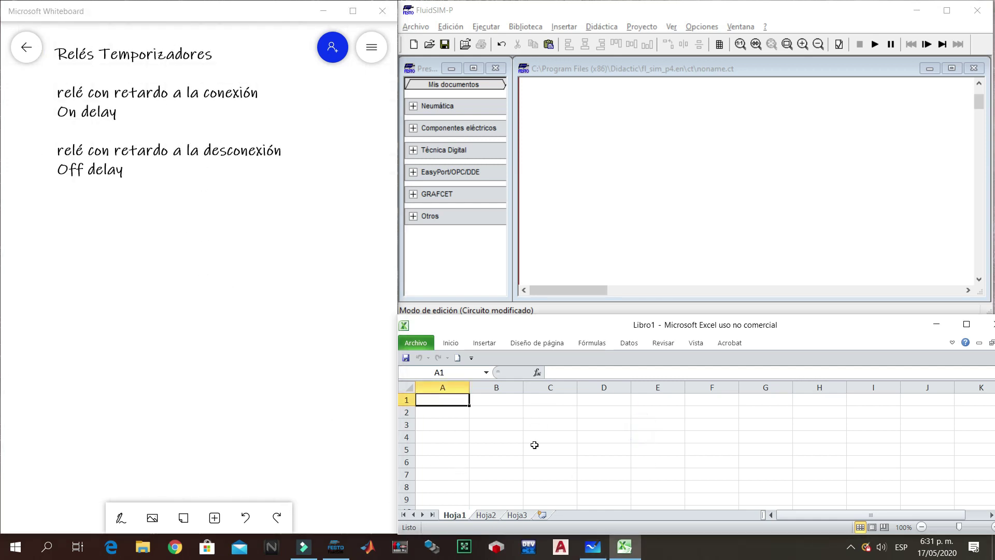
pyautogui.click(494, 413)
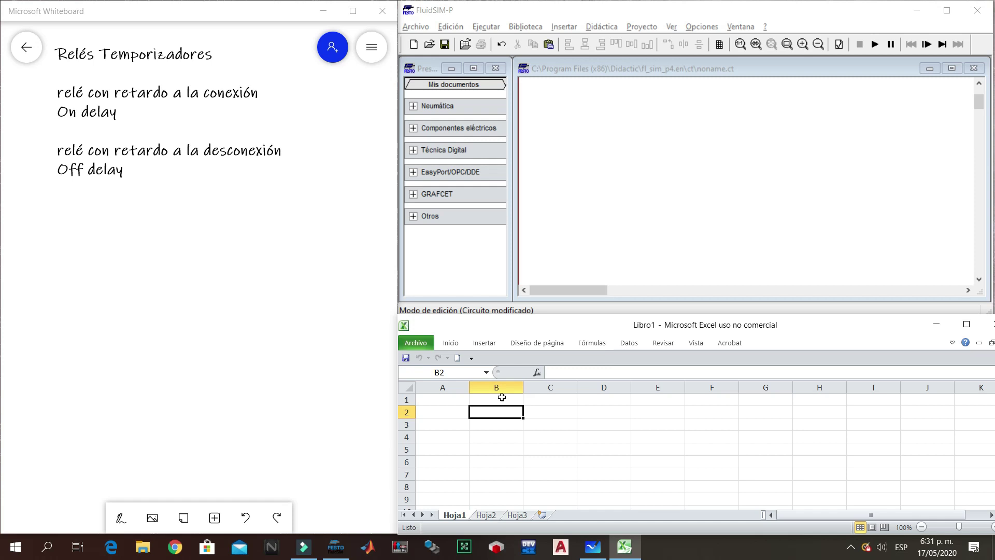
# - In FluidSIM-P, place a switch-on delay relay and a switch-off delay relay below it in the empty circuit
pyautogui.click(574, 177)
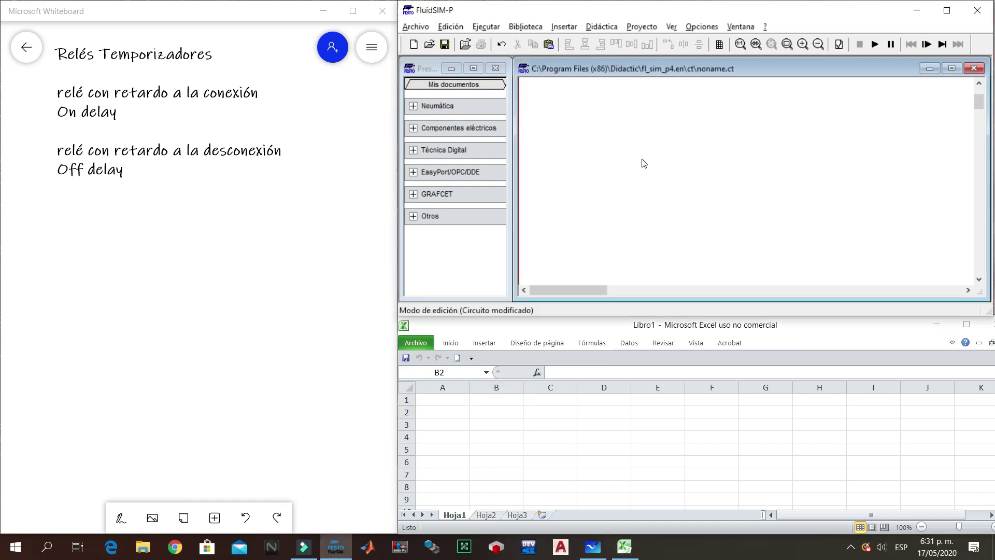
pyautogui.click(413, 128)
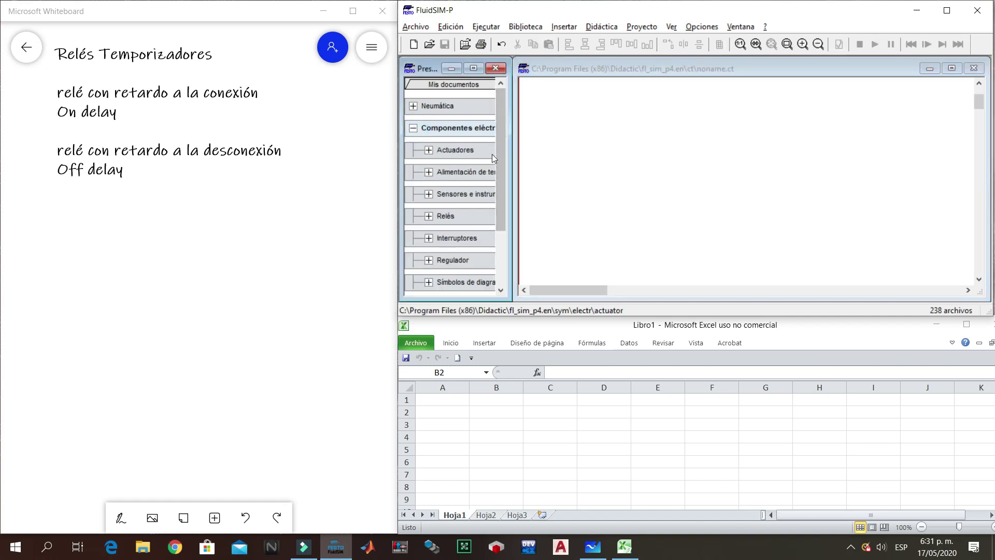
pyautogui.moveTo(499, 167); pyautogui.dragTo(505, 202)
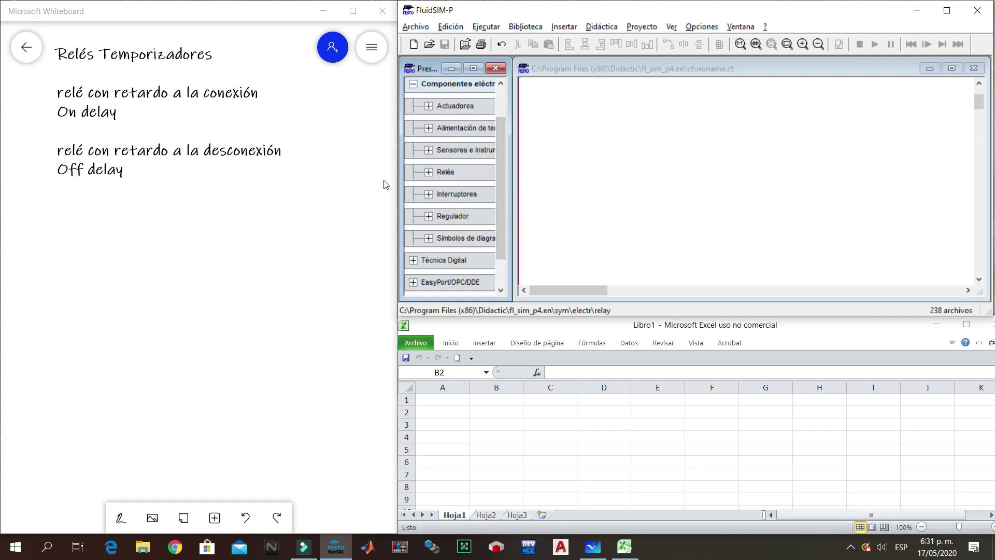
pyautogui.click(429, 171)
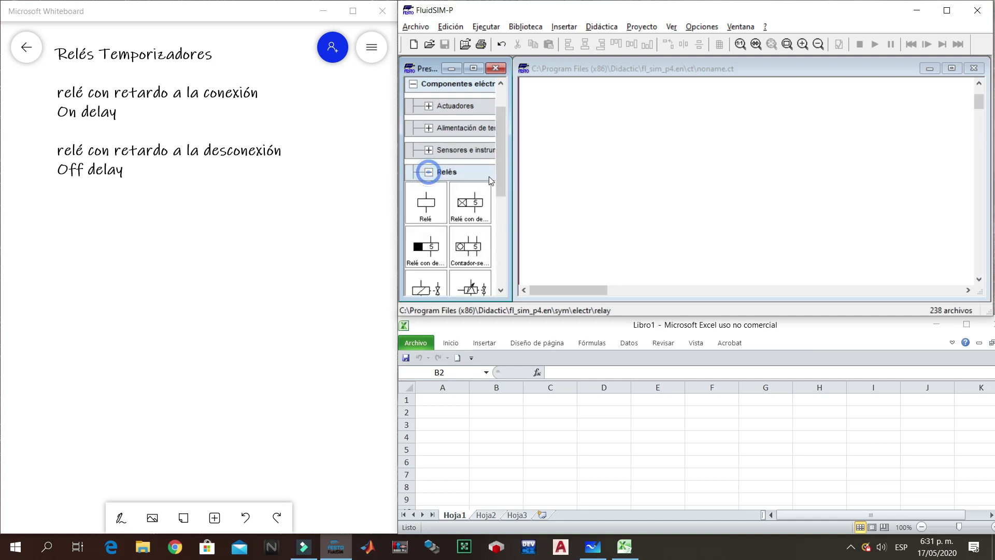
pyautogui.moveTo(500, 154); pyautogui.dragTo(503, 192)
pyautogui.moveTo(470, 120); pyautogui.dragTo(573, 123)
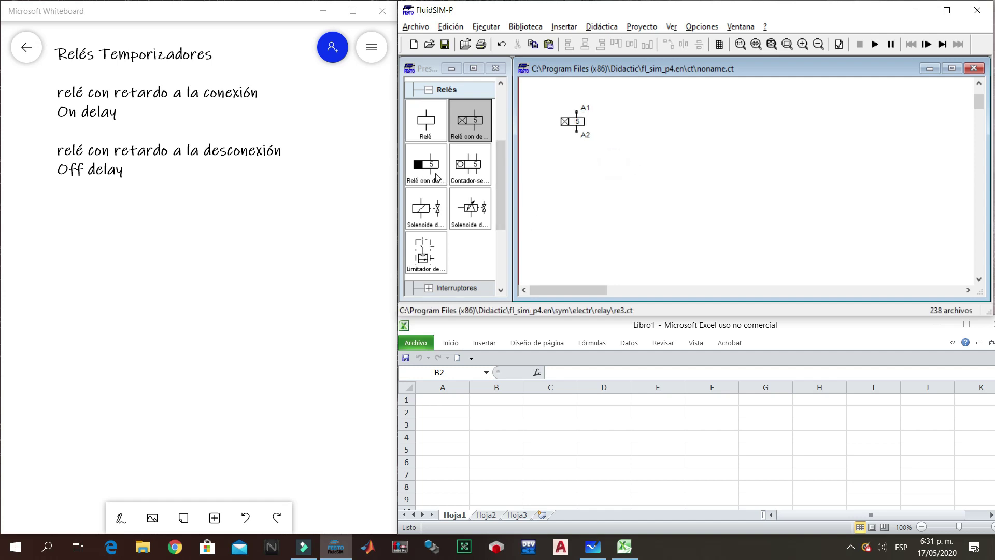
pyautogui.moveTo(428, 173); pyautogui.dragTo(578, 176)
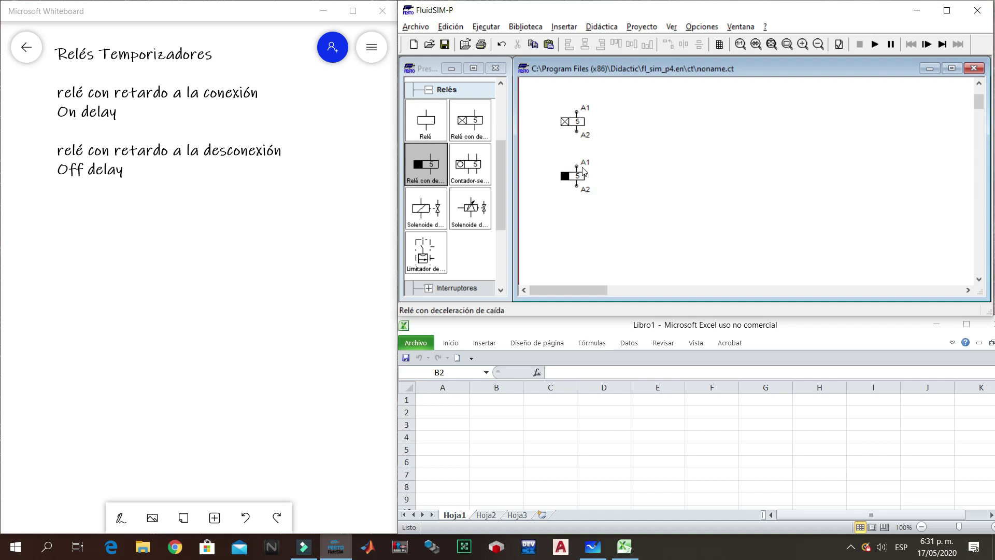
# - Read the component description of the switch-on delay relay and close it again
pyautogui.rightClick(579, 126)
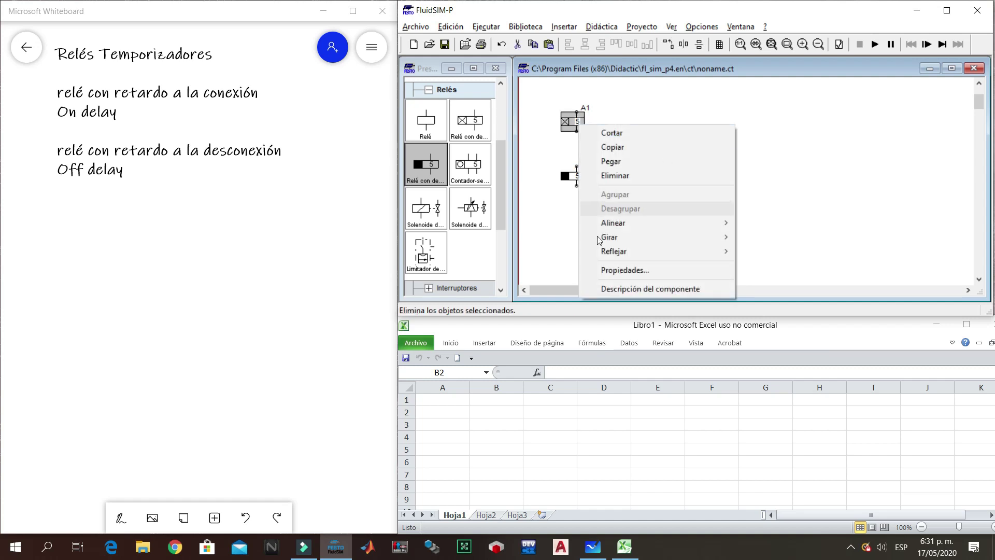
pyautogui.click(644, 290)
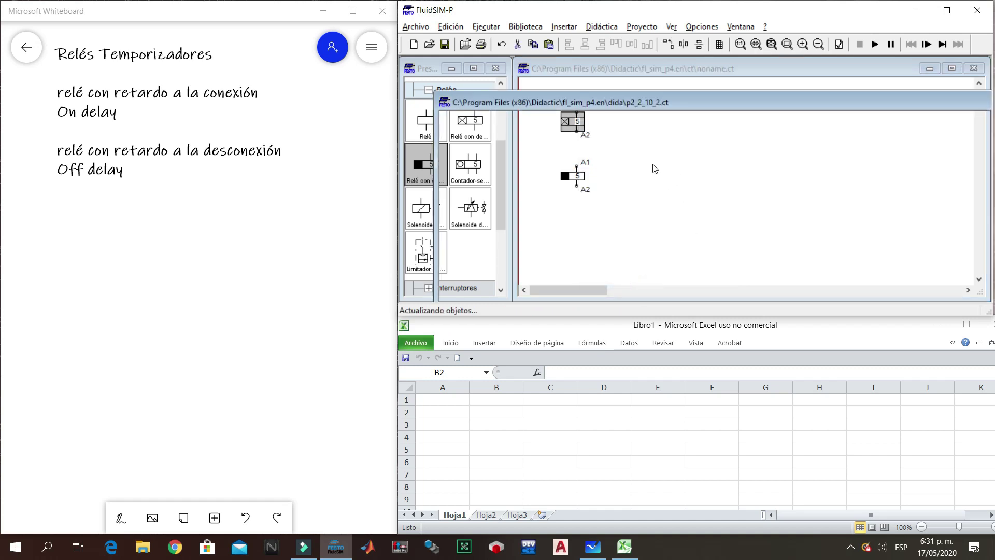
pyautogui.moveTo(724, 104); pyautogui.dragTo(715, 61)
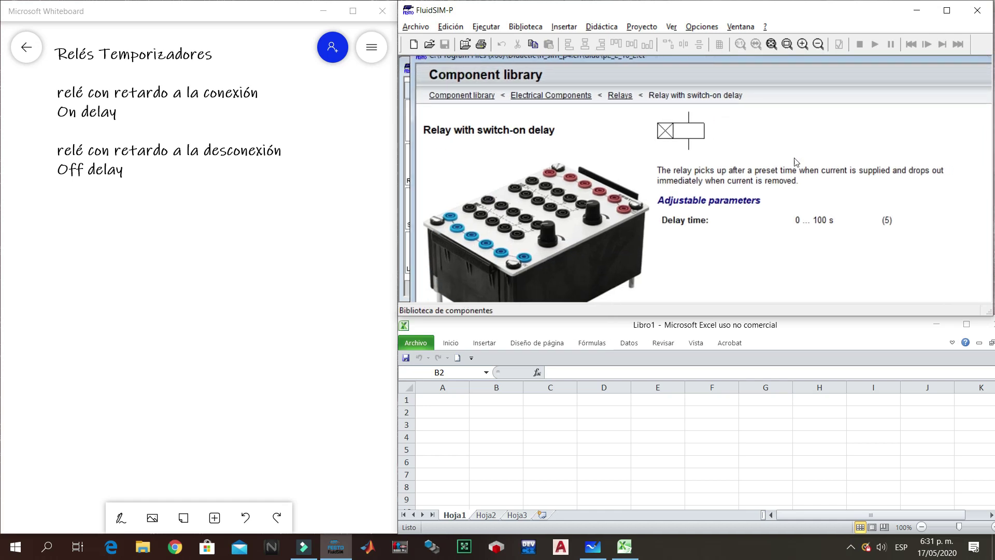
pyautogui.moveTo(854, 59); pyautogui.dragTo(744, 104)
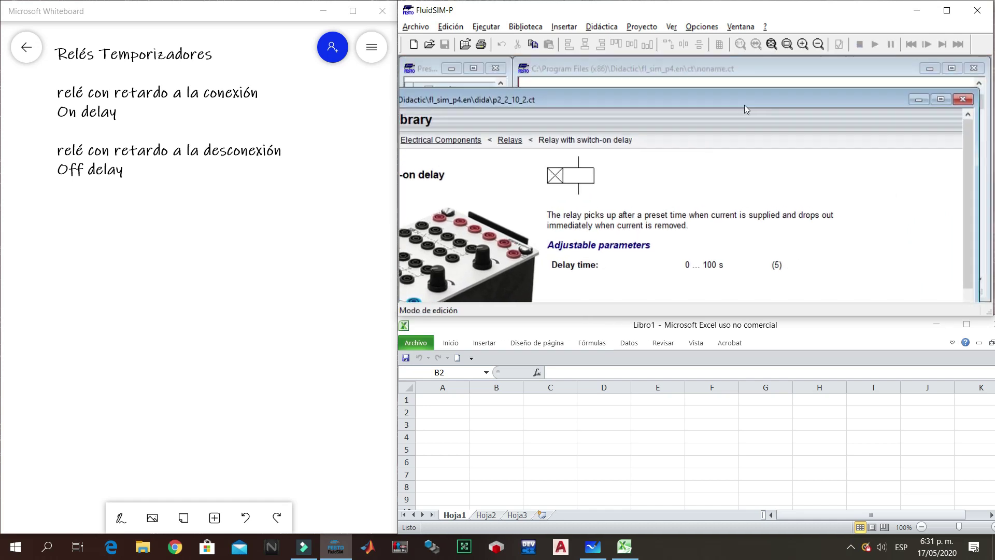
pyautogui.click(963, 99)
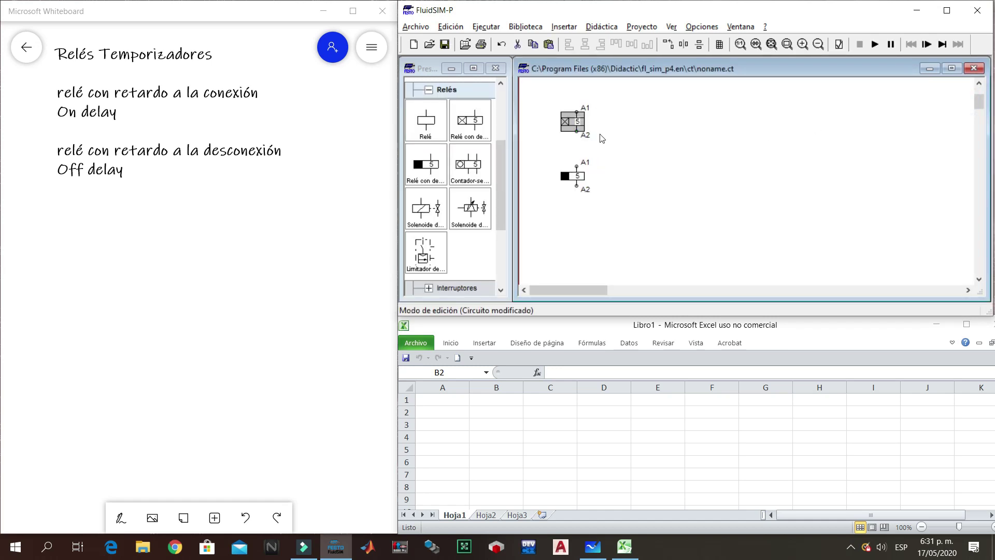
pyautogui.click(616, 187)
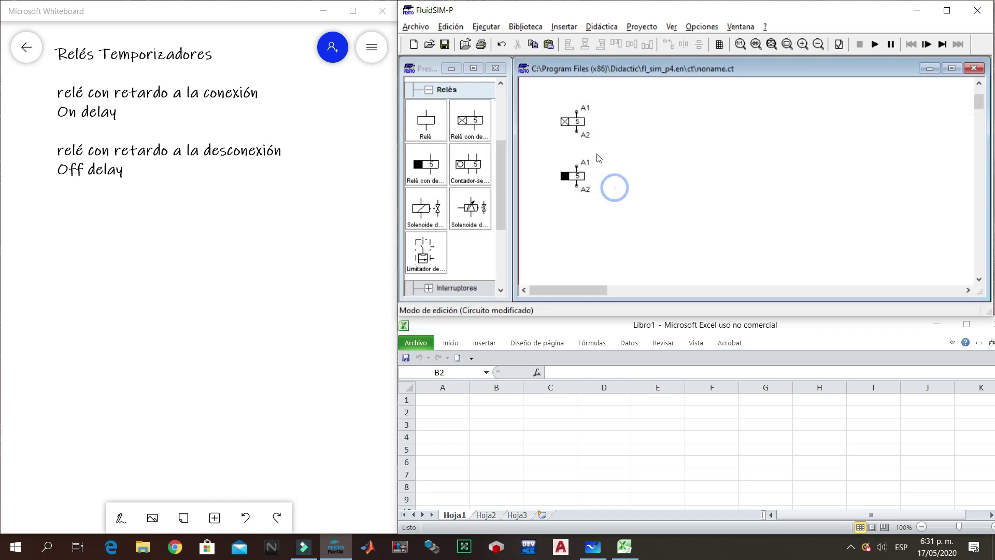
# - Collapse the Relés category of the component library and select the switch-on delay relay in the circuit
pyautogui.click(436, 92)
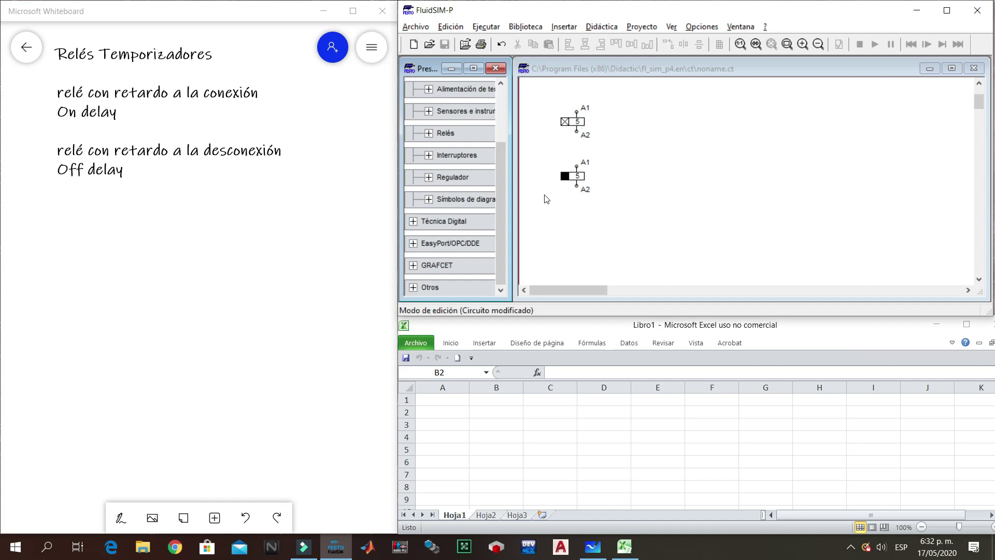
pyautogui.click(595, 150)
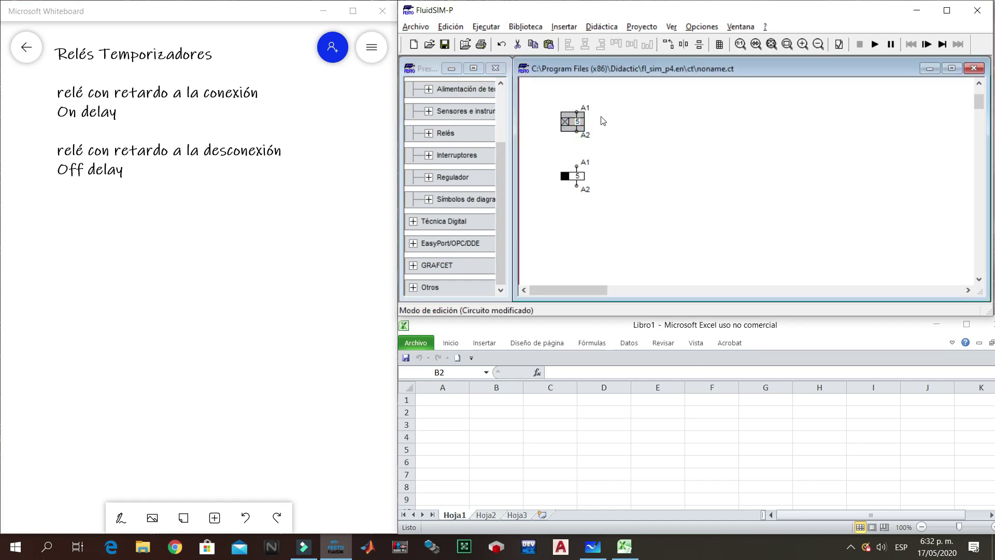
# - In the Excel sheet, enter the headings FASE 1, FASE 2, FASE3, FASE4 and FASE5 in cells C2 to G2
pyautogui.click(497, 433)
pyautogui.click(493, 449)
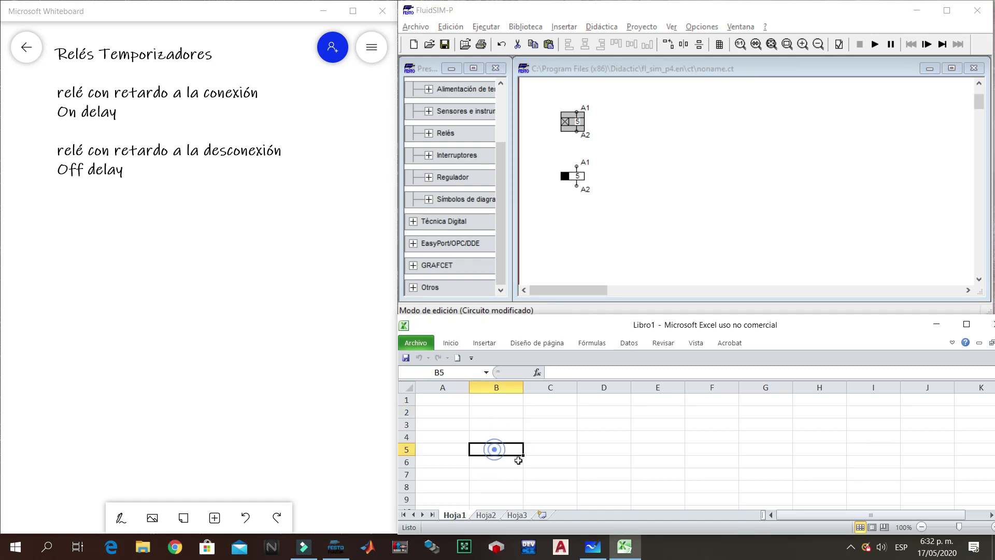
pyautogui.click(564, 413)
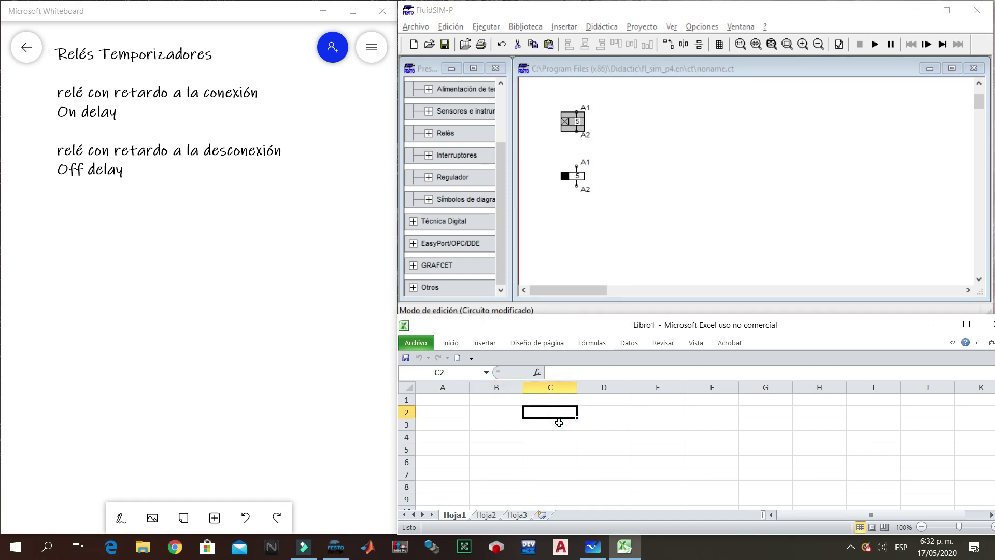
pyautogui.press('capslock')
pyautogui.write('FASE')
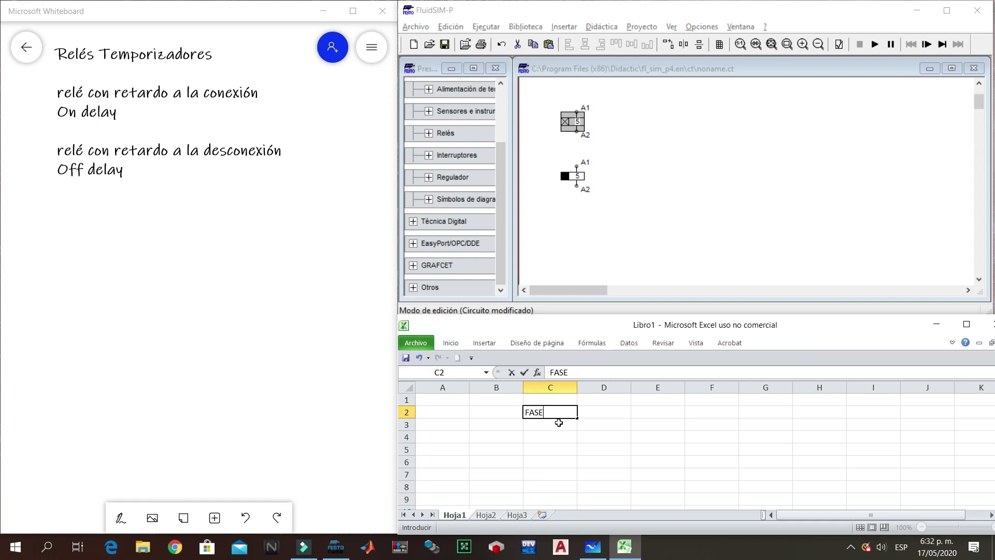
pyautogui.write(' 1')
pyautogui.press('Tab')
pyautogui.write('FASE 2')
pyautogui.press('Tab')
pyautogui.write('FASE3')
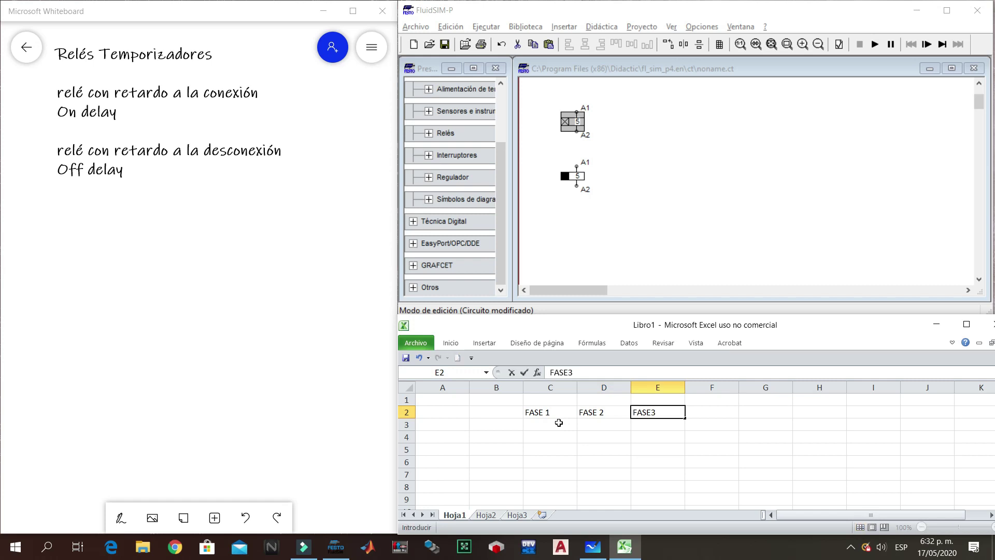
pyautogui.press('Tab')
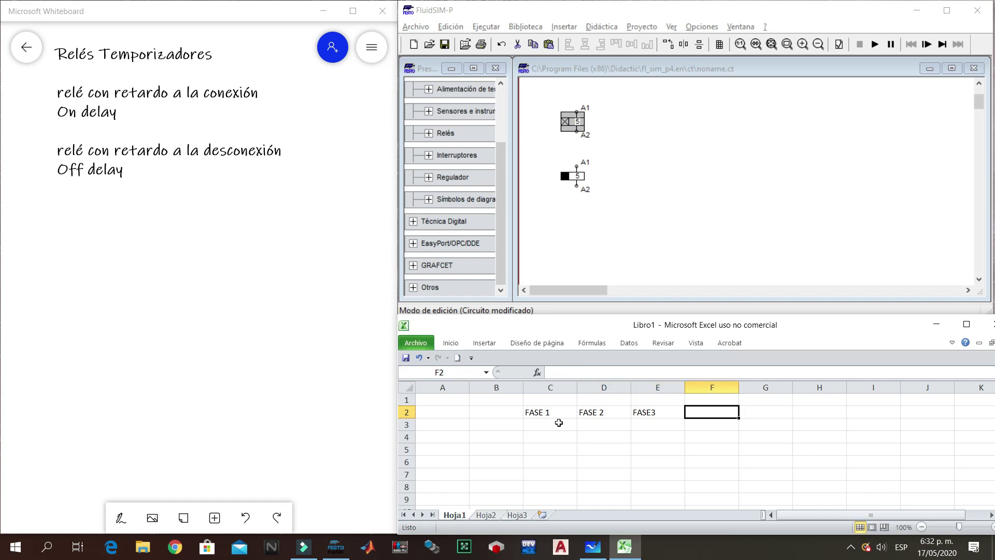
pyautogui.write('FASE4')
pyautogui.press('Tab')
pyautogui.write('FASE5')
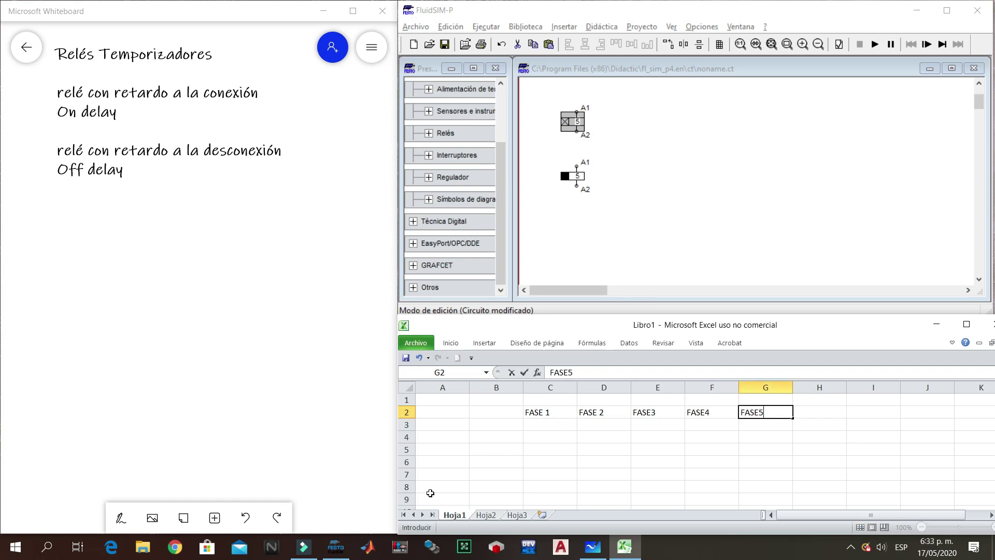
pyautogui.moveTo(431, 487); pyautogui.dragTo(430, 499)
# - In the Excel sheet, merge and center cells B3 and B4
pyautogui.click(493, 424)
pyautogui.moveTo(490, 429); pyautogui.dragTo(490, 436)
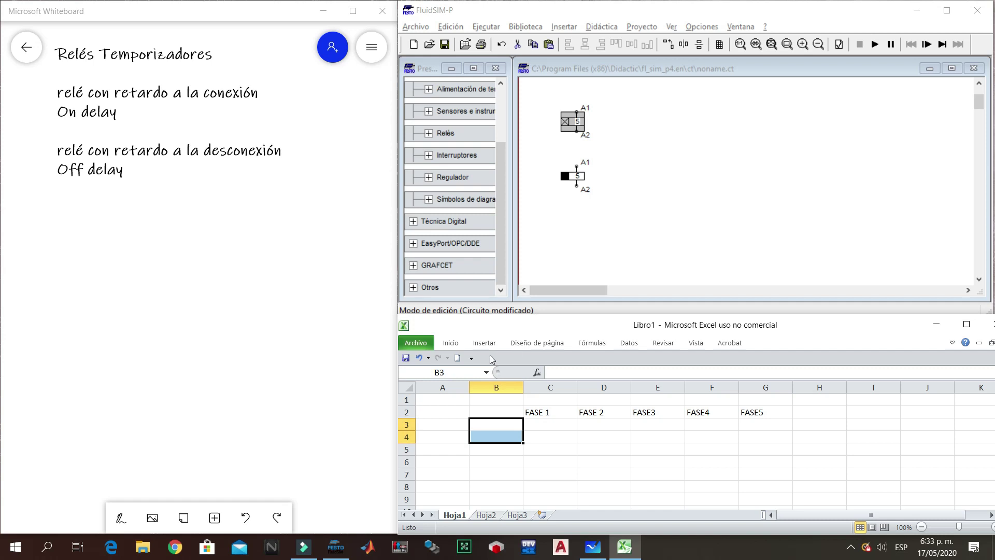
pyautogui.click(452, 343)
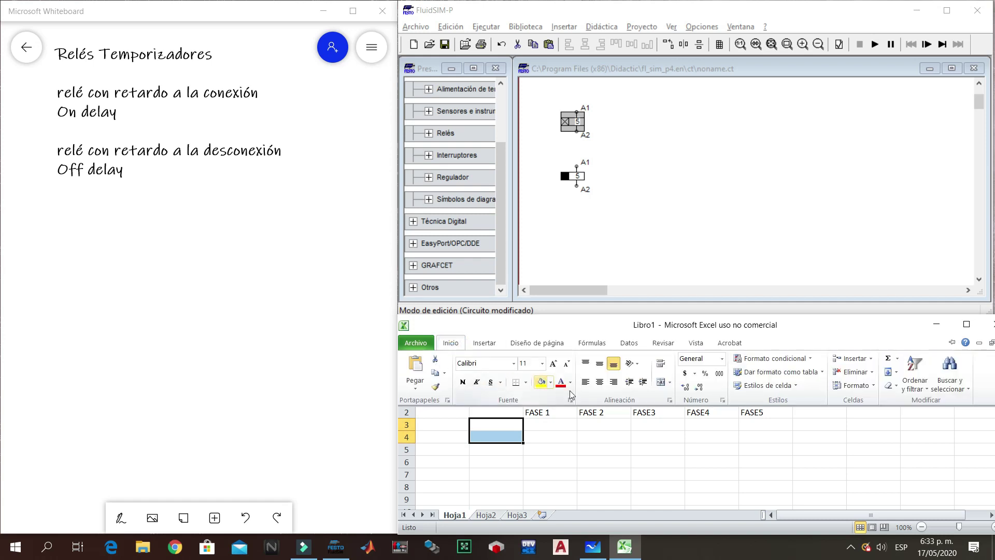
pyautogui.click(660, 384)
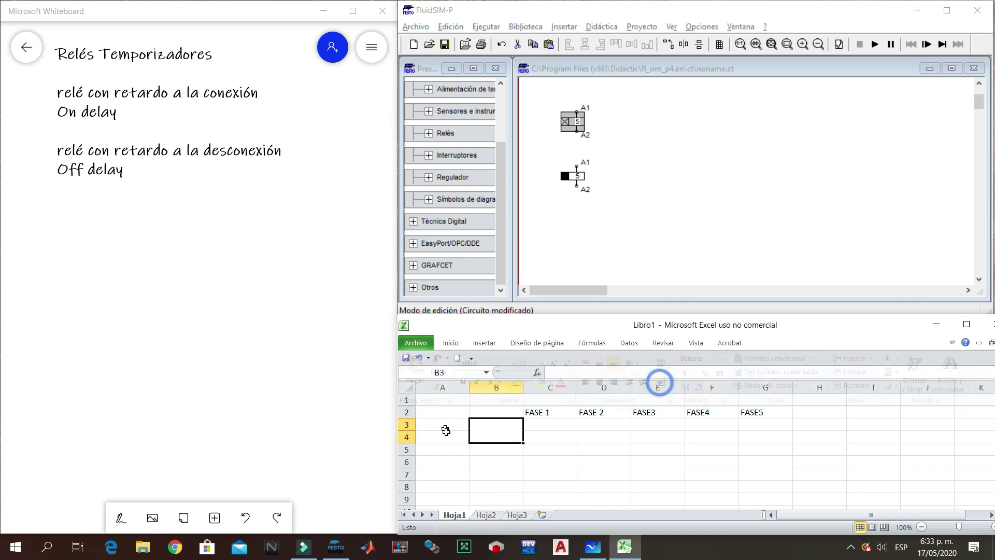
pyautogui.click(491, 426)
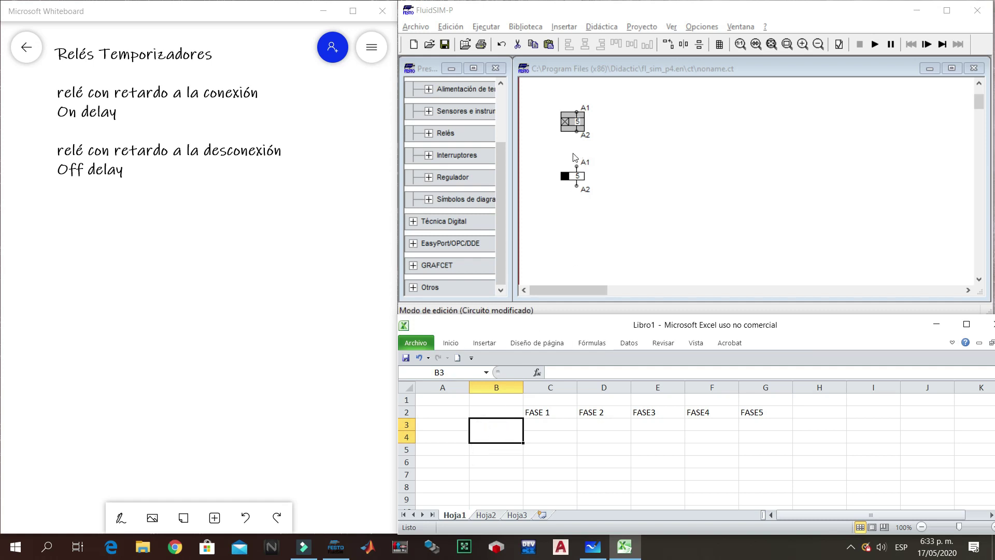
# - Enter the row label On delay in the merged cell B3:B4
pyautogui.doubleClick(486, 430)
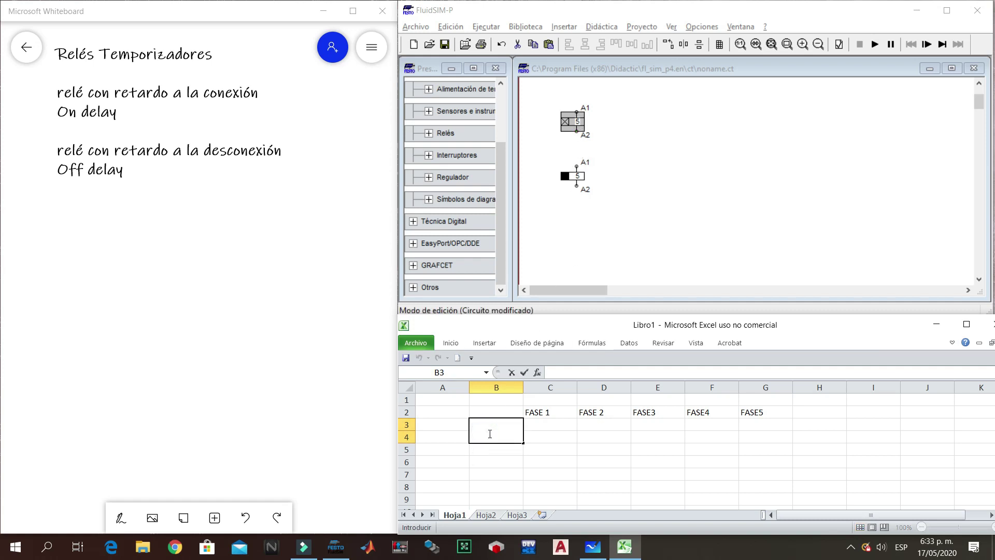
pyautogui.write('aOn')
pyautogui.press('capslock')
pyautogui.write('D')
pyautogui.press('BackSpace')
pyautogui.write('de')
pyautogui.write('y')
pyautogui.click(594, 469)
pyautogui.click(501, 433)
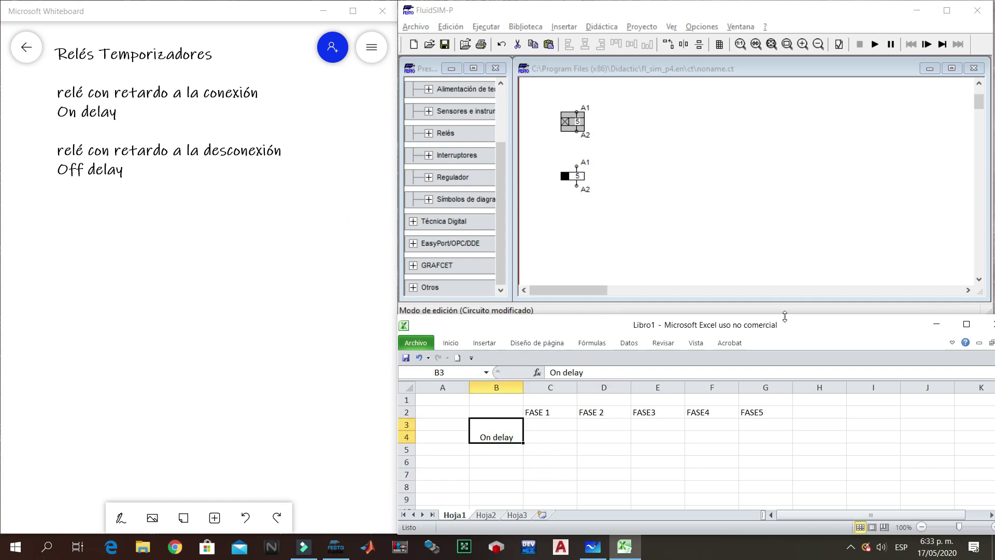
# - Align the On delay label vertically in the middle of its merged cell
pyautogui.click(451, 343)
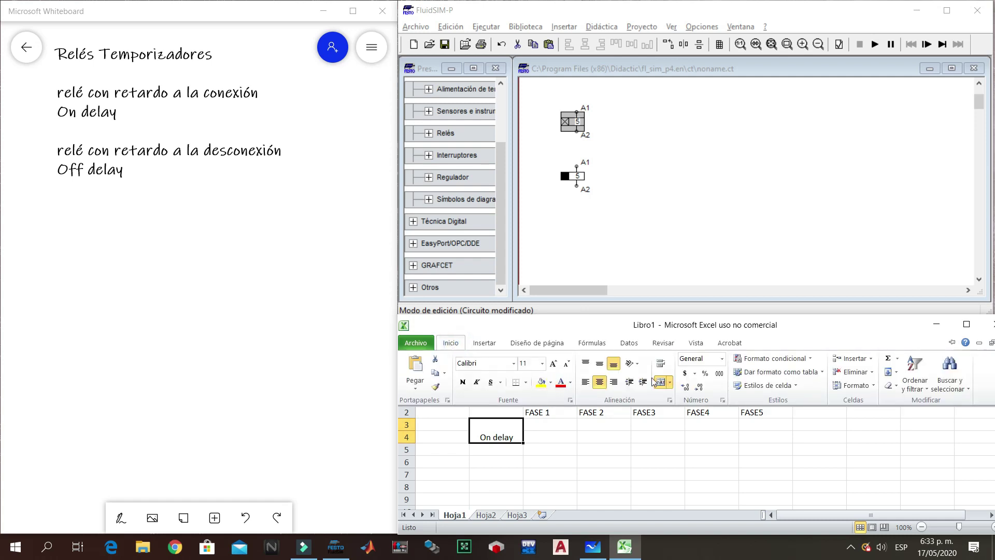
pyautogui.click(600, 363)
pyautogui.click(536, 427)
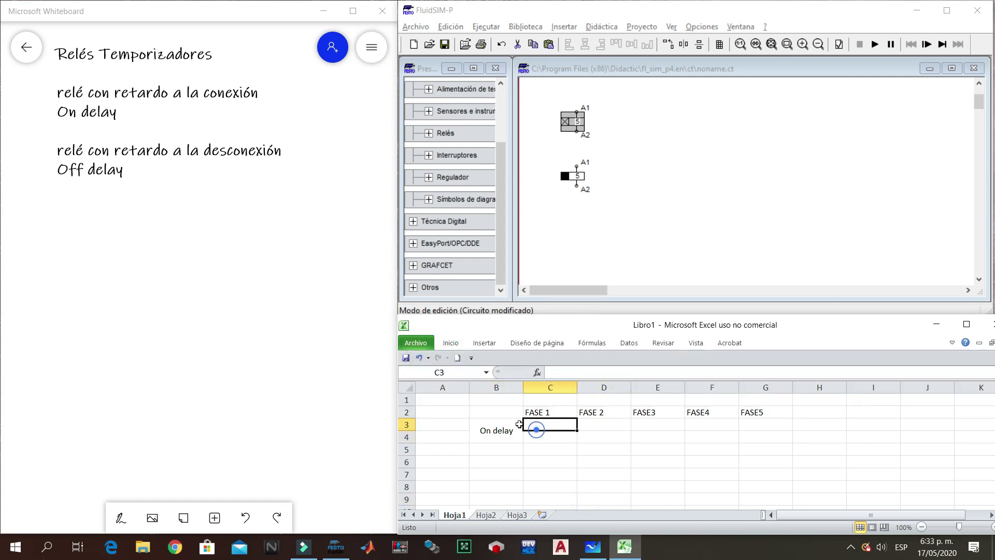
# - Autofit the widths of columns C to G to their FASE headings
pyautogui.doubleClick(575, 386)
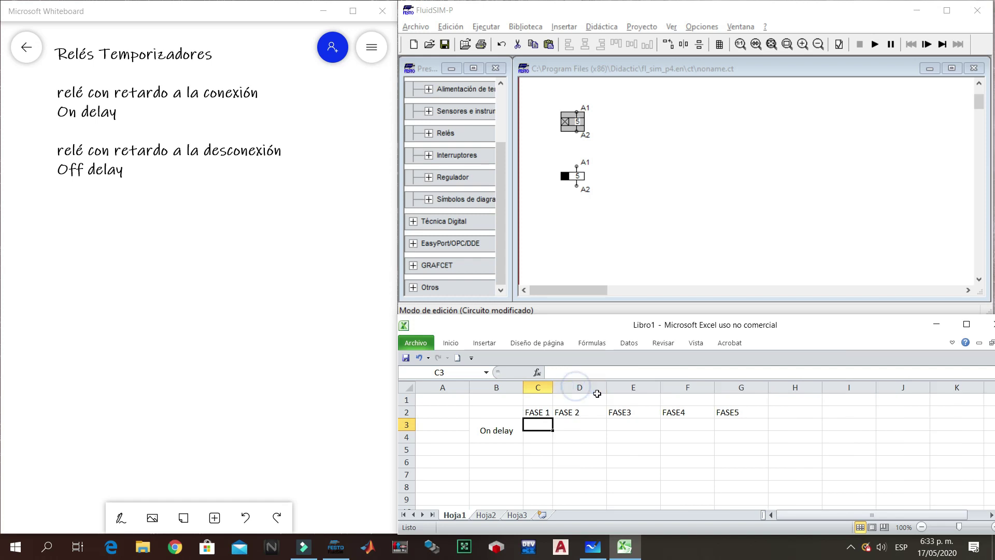
pyautogui.doubleClick(606, 386)
pyautogui.doubleClick(636, 389)
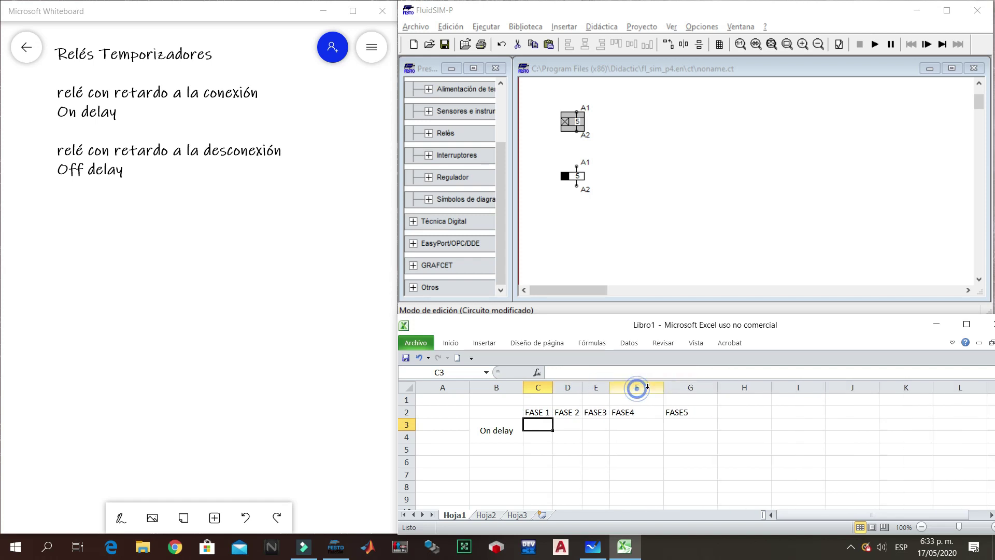
pyautogui.doubleClick(663, 387)
pyautogui.doubleClick(691, 387)
pyautogui.click(651, 450)
pyautogui.click(507, 431)
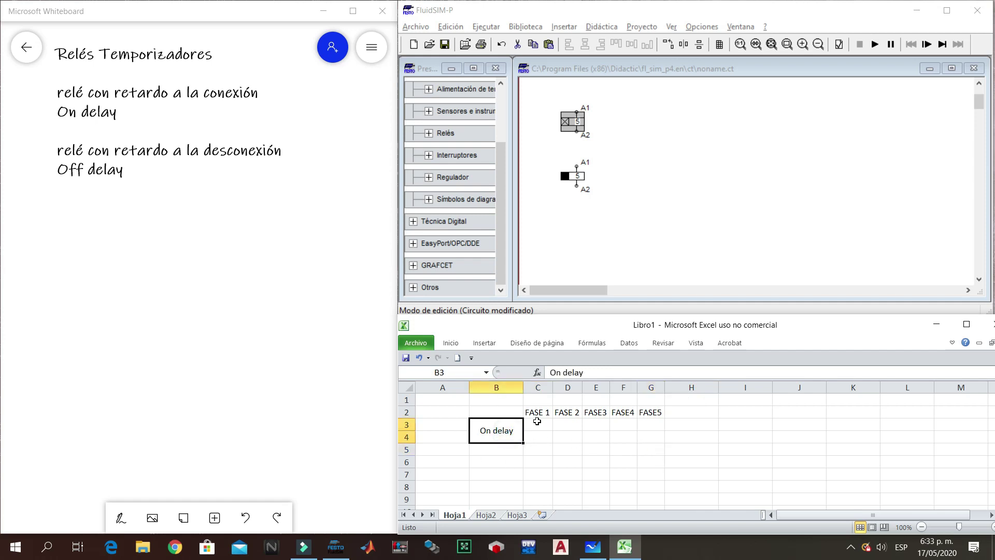
pyautogui.click(548, 470)
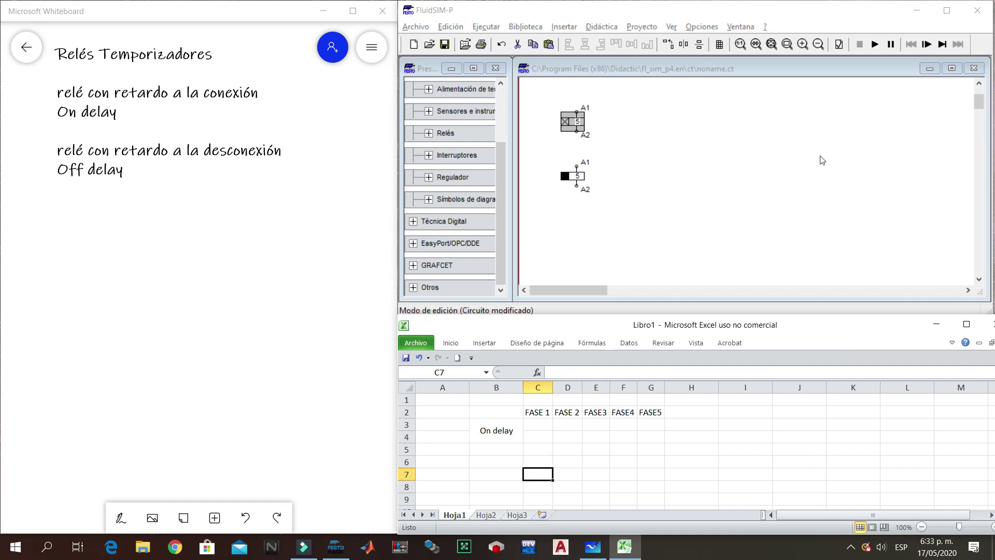
# - In FluidSIM-P, place an Obturador and a Franqueador switch from the Interruptores category beside the switch-on delay relay
pyautogui.click(797, 150)
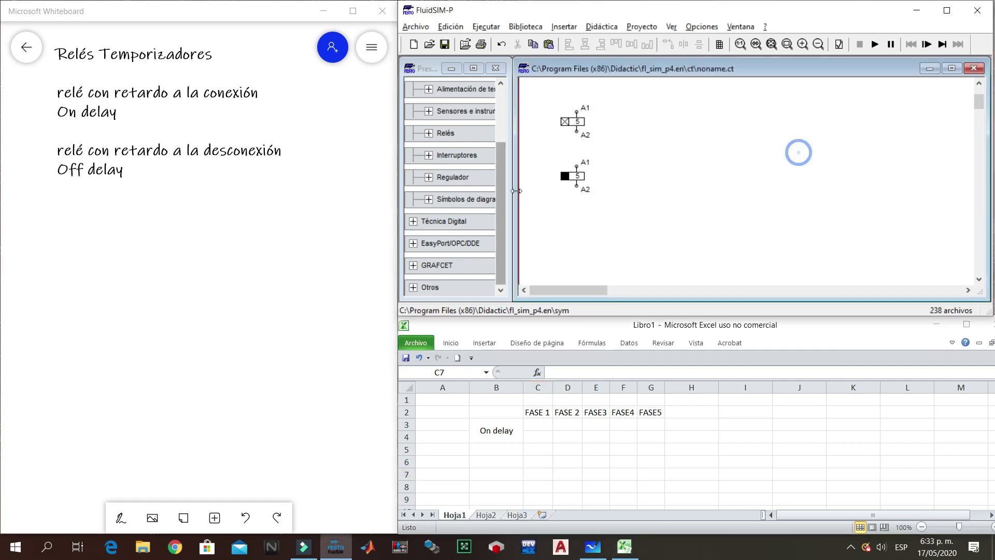
pyautogui.click(428, 154)
pyautogui.click(445, 200)
pyautogui.moveTo(425, 230); pyautogui.dragTo(632, 118)
pyautogui.moveTo(482, 222); pyautogui.dragTo(670, 119)
pyautogui.click(733, 170)
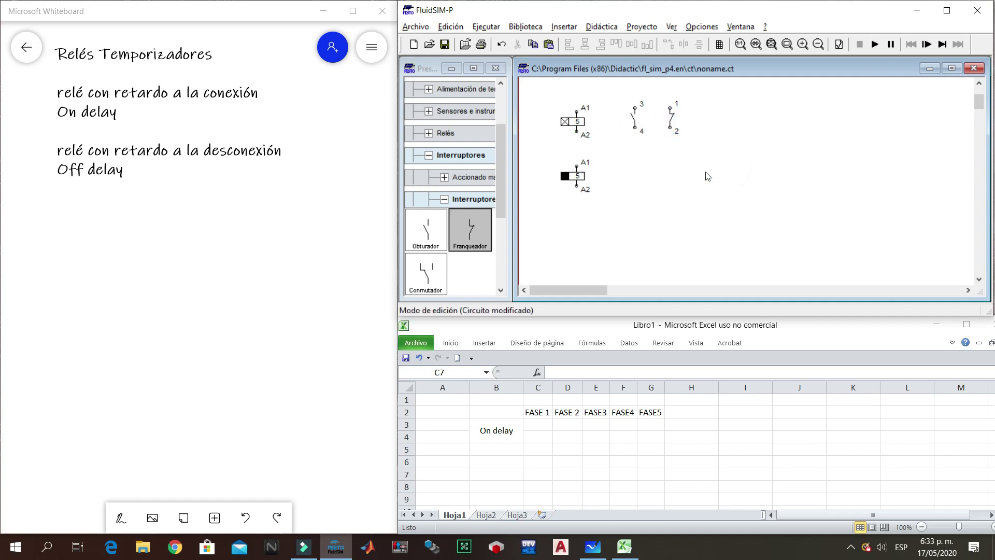
# - Back in the Excel sheet, merge and center cells B5 and B6 and align them vertically in the middle
pyautogui.click(541, 461)
pyautogui.moveTo(496, 449); pyautogui.dragTo(495, 461)
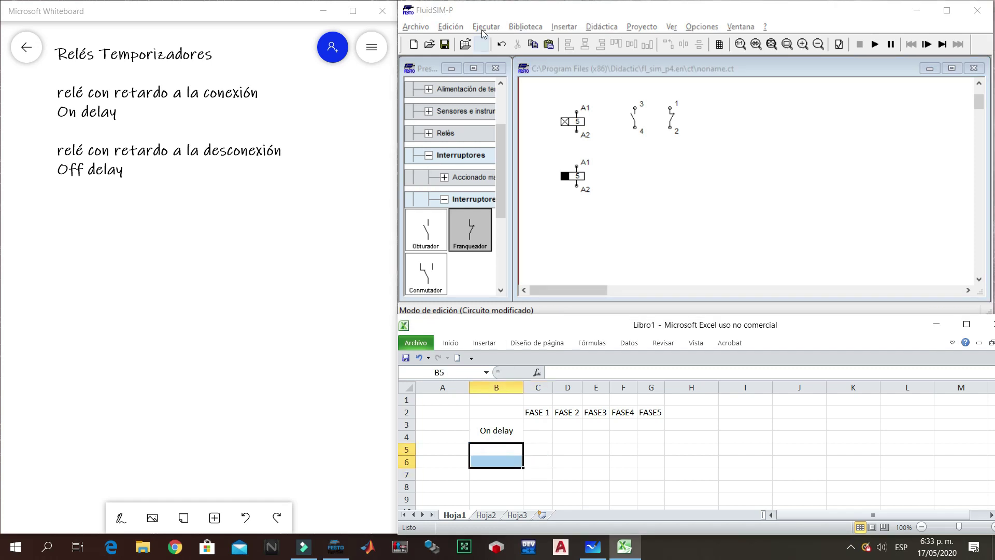
pyautogui.click(450, 343)
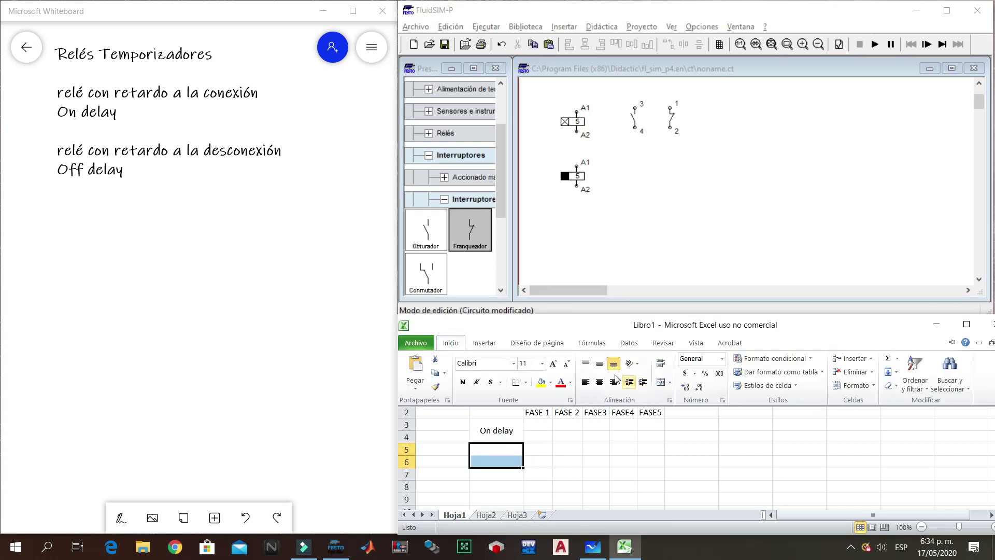
pyautogui.click(661, 383)
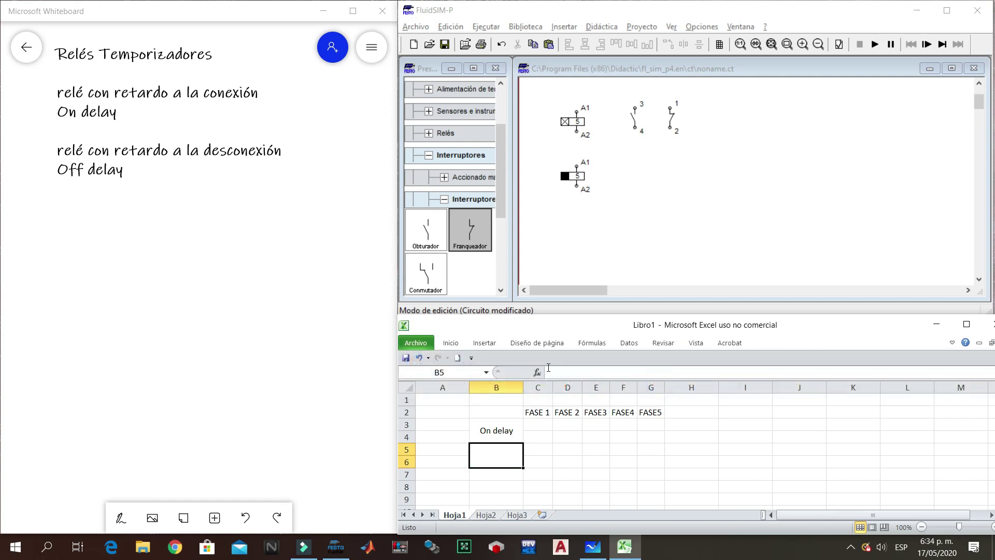
pyautogui.click(450, 343)
pyautogui.click(599, 365)
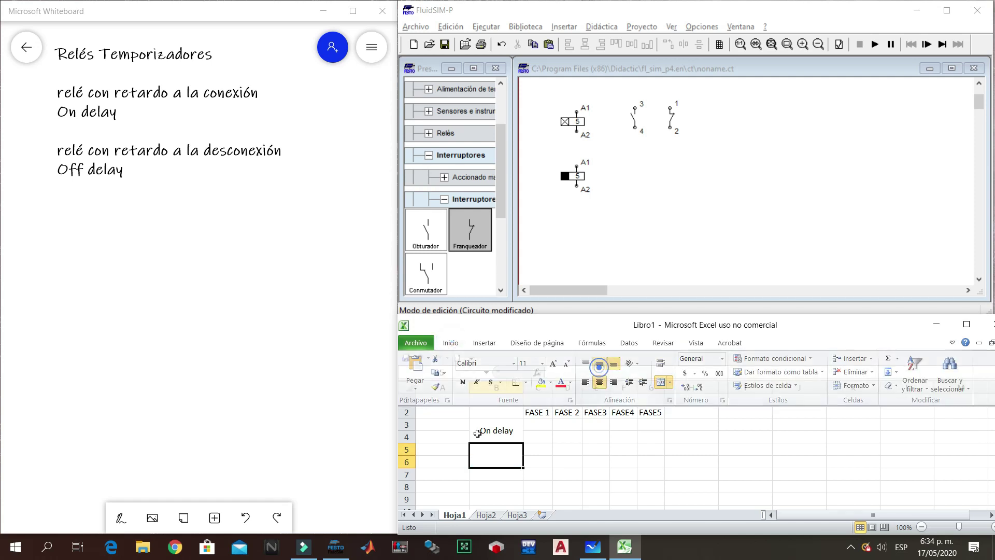
# - Enter the row label Nc in the merged cell B5:B6
pyautogui.doubleClick(495, 457)
pyautogui.write('contac')
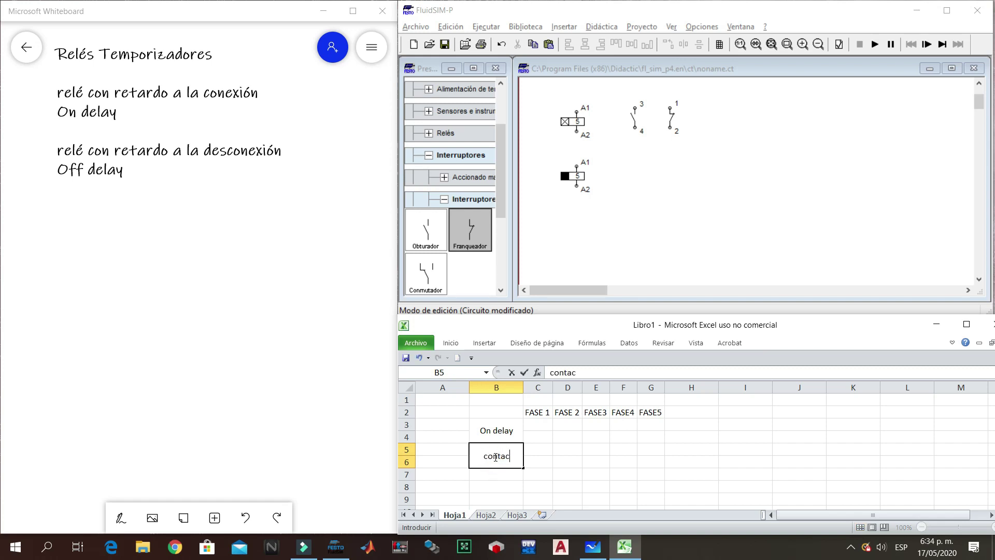
pyautogui.press('BackSpace')
pyautogui.press('BackSpace')
pyautogui.press('BackSpace')
# - Merge and center cells B7 and B8 with middle vertical alignment, and enter the row label Na
pyautogui.moveTo(501, 474); pyautogui.dragTo(500, 487)
pyautogui.click(454, 343)
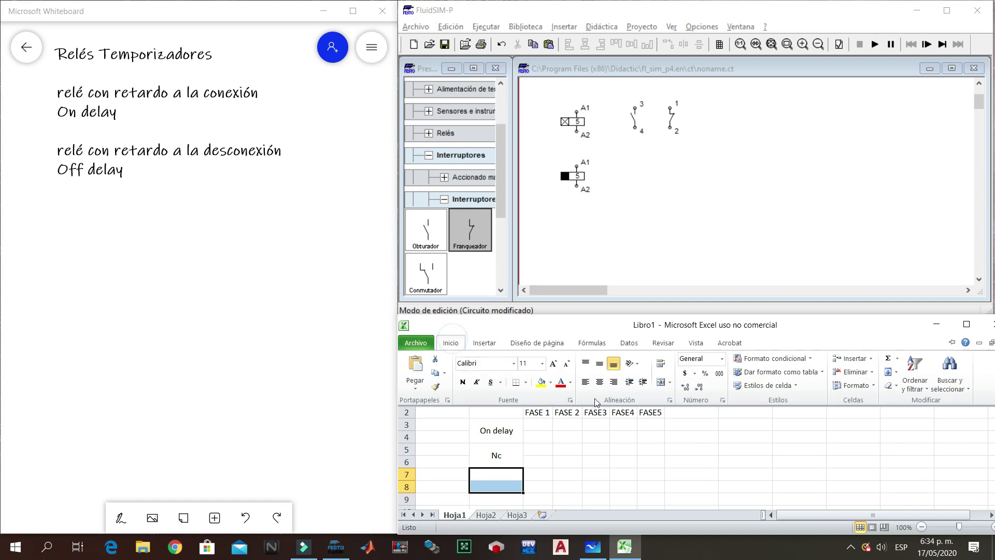
pyautogui.click(659, 382)
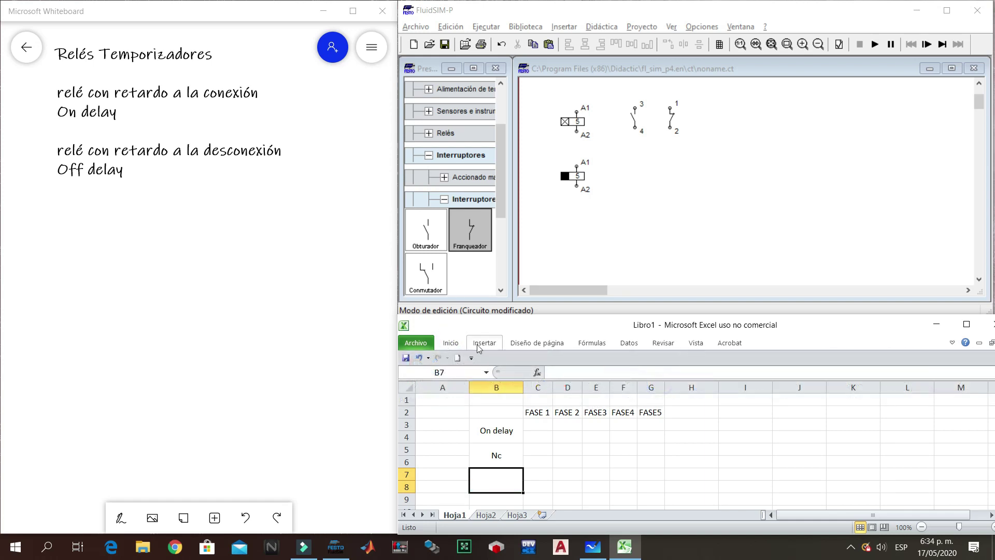
pyautogui.click(452, 343)
pyautogui.click(599, 365)
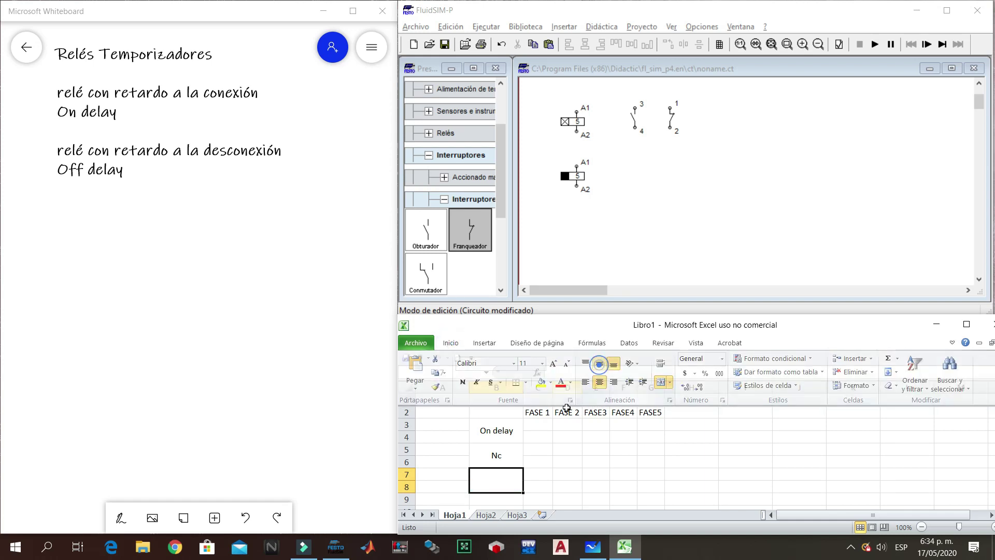
pyautogui.write('Na')
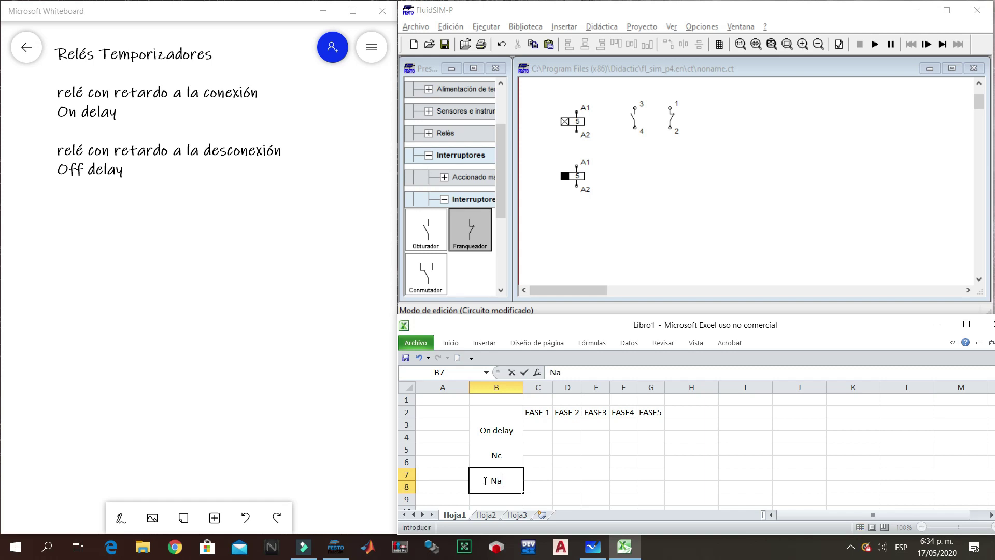
pyautogui.press('Tab')
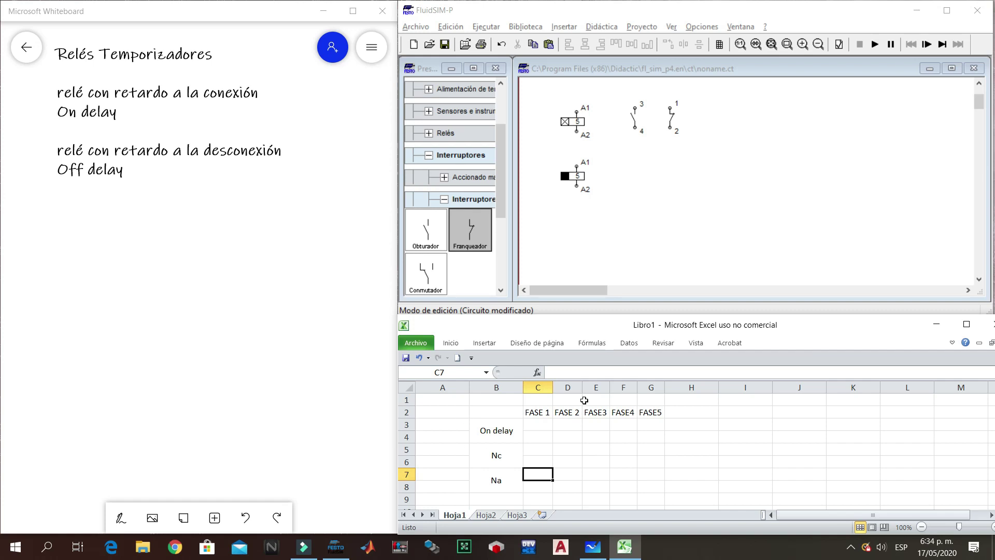
# - Enter t = 1s in cell C1 above FASE 1 and copy it across to G1
pyautogui.moveTo(499, 410); pyautogui.dragTo(643, 483)
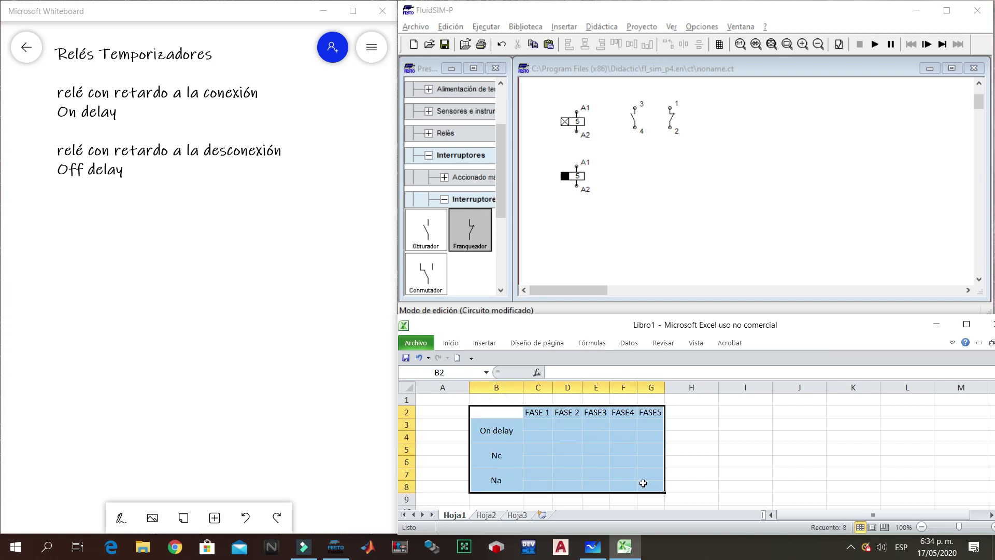
pyautogui.click(547, 454)
pyautogui.click(539, 399)
pyautogui.doubleClick(539, 400)
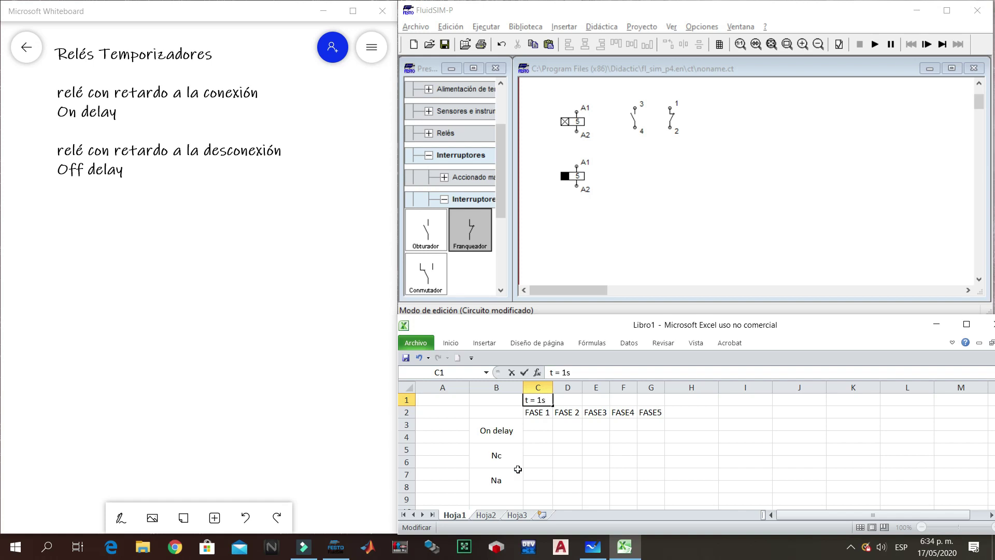
pyautogui.click(626, 441)
pyautogui.click(548, 402)
pyautogui.moveTo(556, 406); pyautogui.dragTo(653, 412)
pyautogui.click(651, 461)
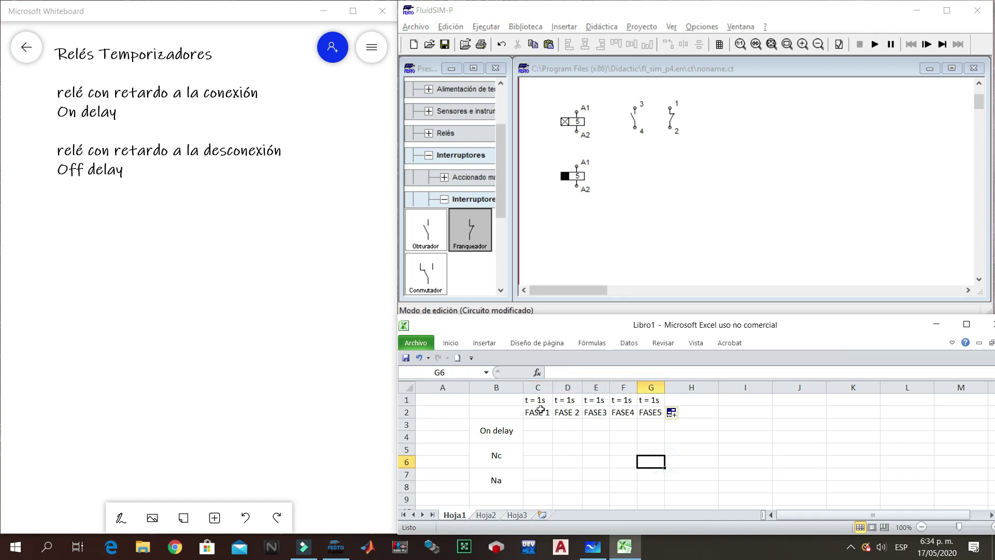
# - Apply all borders to the table B1:G8 and add a thick box border around it
pyautogui.moveTo(492, 399); pyautogui.dragTo(645, 481)
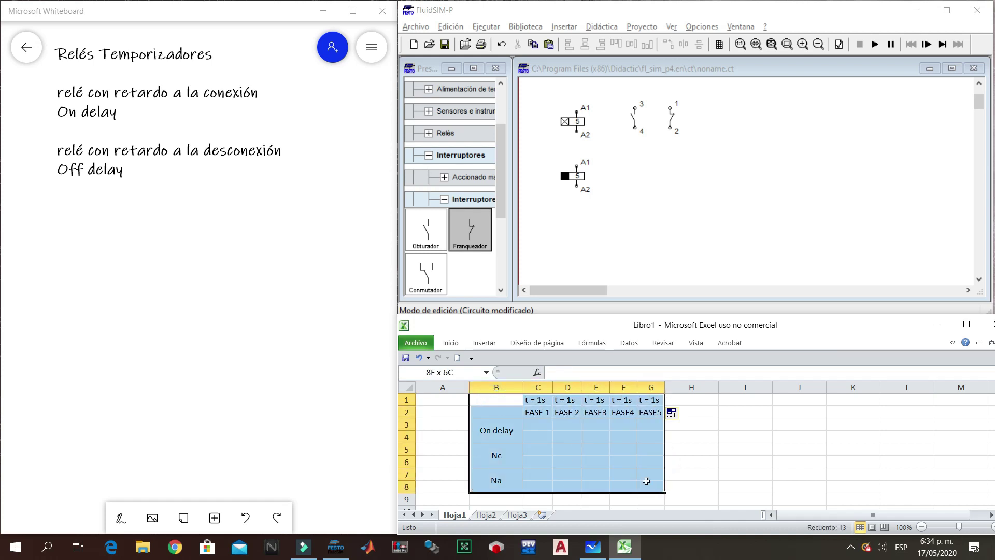
pyautogui.click(449, 343)
pyautogui.click(525, 383)
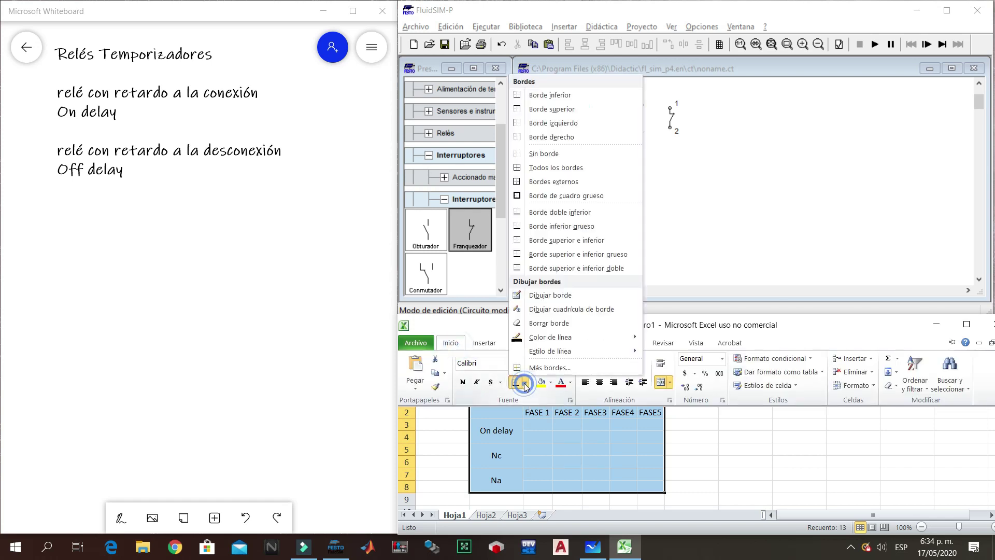
pyautogui.click(535, 167)
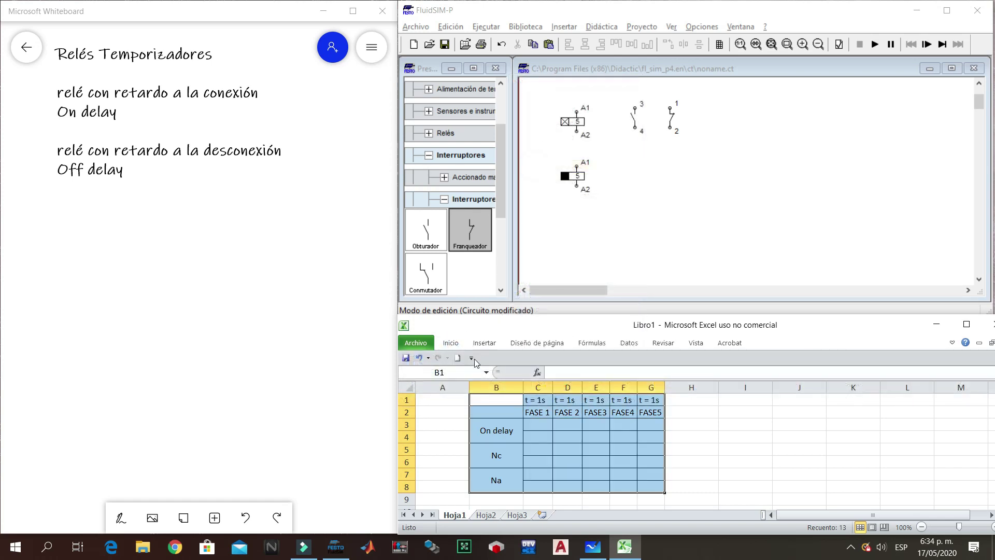
pyautogui.click(450, 342)
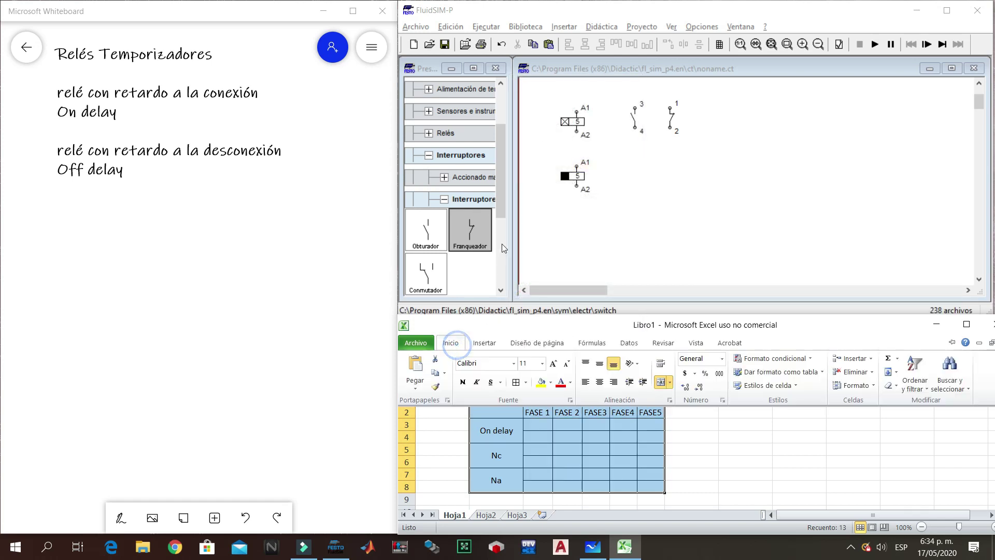
pyautogui.click(525, 384)
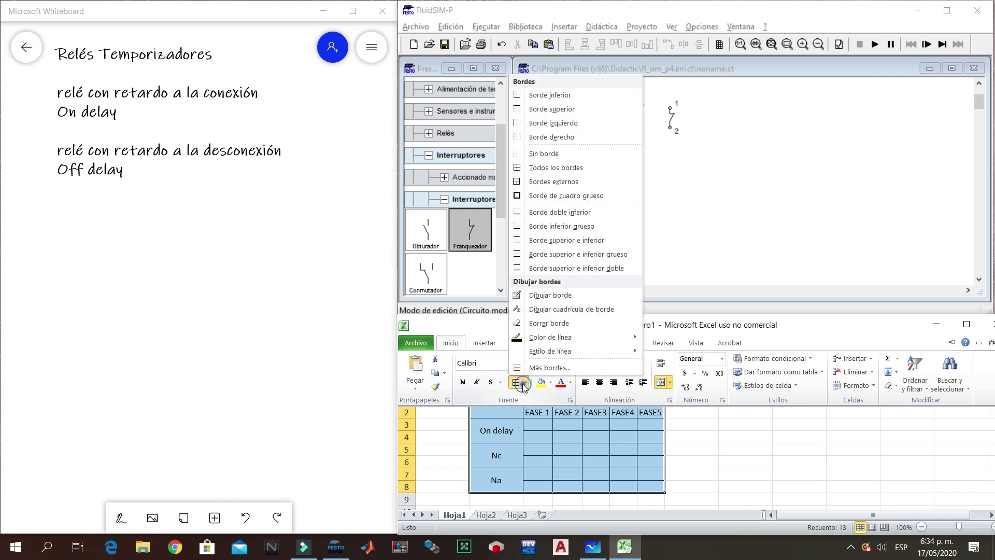
pyautogui.click(543, 195)
# - Add a thick box border around the label column B1:B8
pyautogui.moveTo(509, 481); pyautogui.dragTo(506, 400)
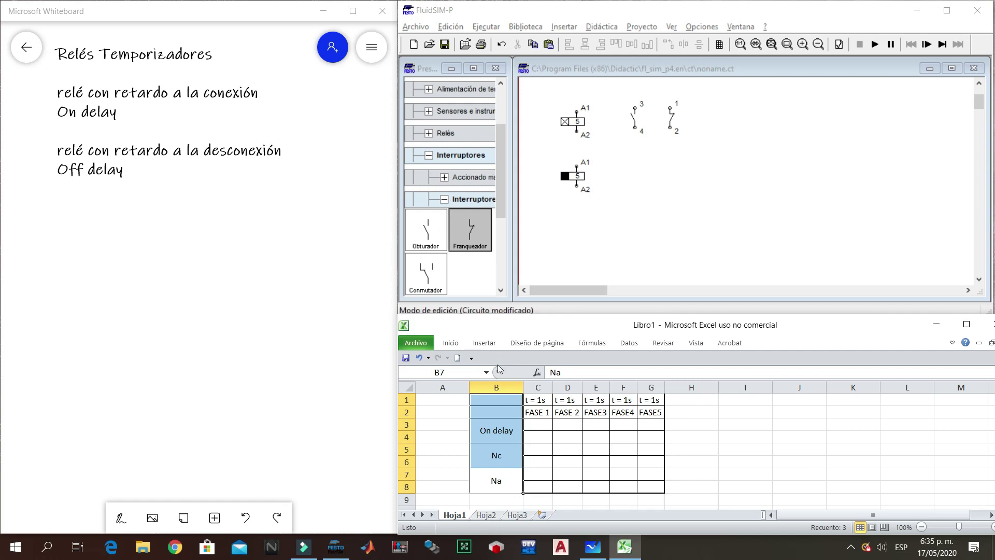
pyautogui.click(451, 348)
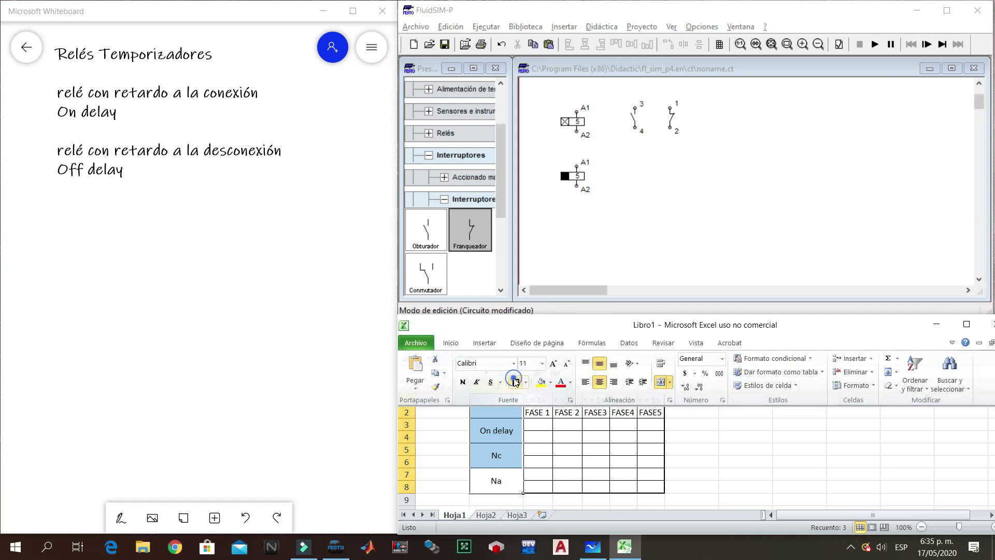
pyautogui.click(632, 420)
# - Add a thick box border around the header rows B1:G2
pyautogui.moveTo(650, 413); pyautogui.dragTo(493, 399)
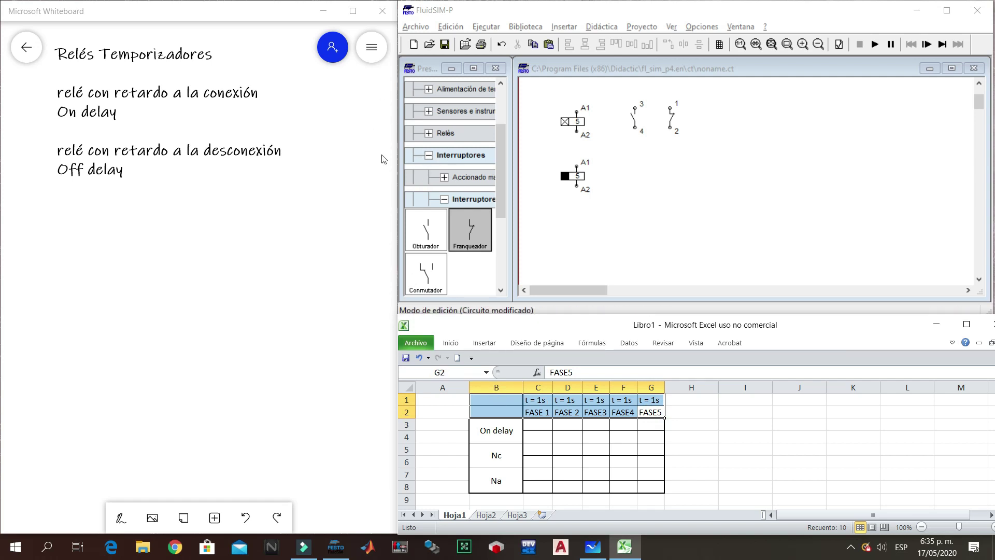
pyautogui.click(450, 343)
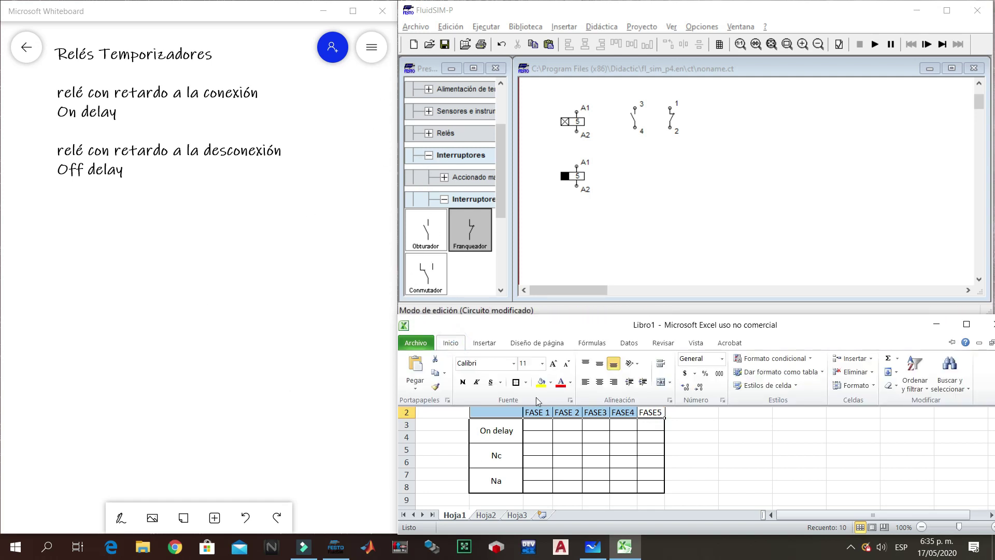
pyautogui.click(516, 383)
# - Copy the table B1:G8 and paste it as an image onto the Microsoft Whiteboard canvas
pyautogui.moveTo(640, 487); pyautogui.dragTo(505, 400)
pyautogui.hotkey('ctrl', 'c')
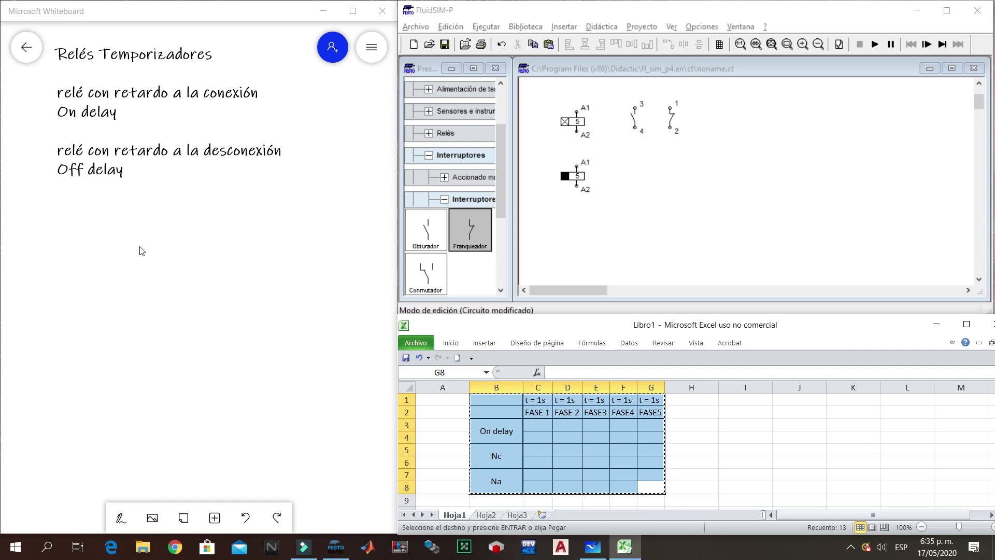
pyautogui.click(112, 238)
pyautogui.hotkey('ctrl', 'v')
# - Enlarge the pasted table image to nearly the board's visible width and place it directly below the Off delay text
pyautogui.moveTo(223, 297); pyautogui.dragTo(313, 356)
pyautogui.moveTo(197, 317); pyautogui.dragTo(233, 322)
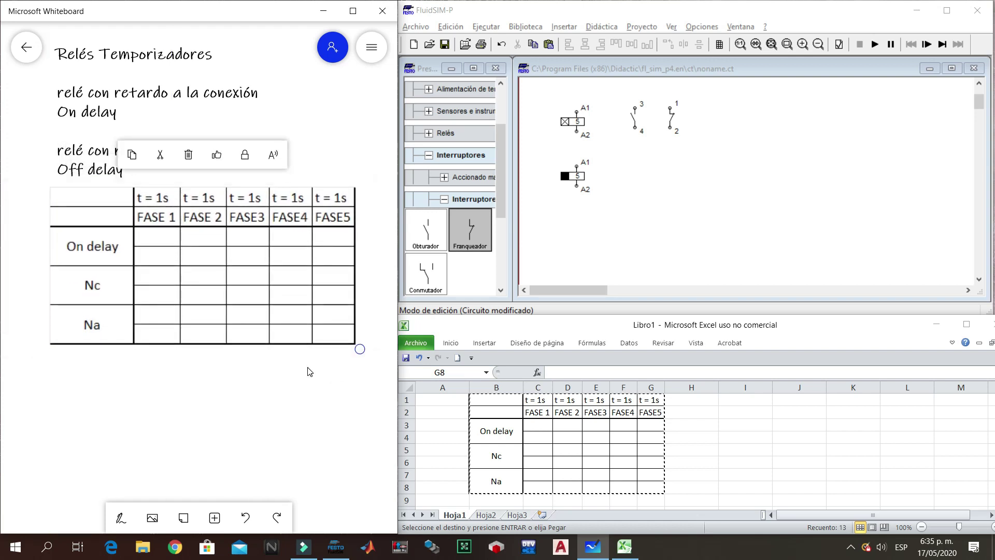
pyautogui.moveTo(360, 349); pyautogui.dragTo(369, 356)
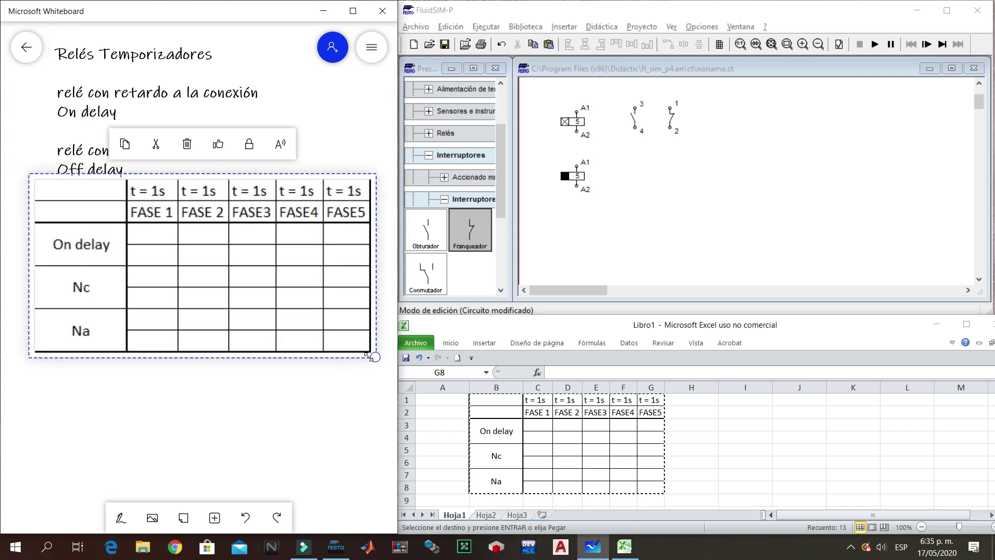
pyautogui.moveTo(222, 310); pyautogui.dragTo(222, 325)
pyautogui.click(188, 423)
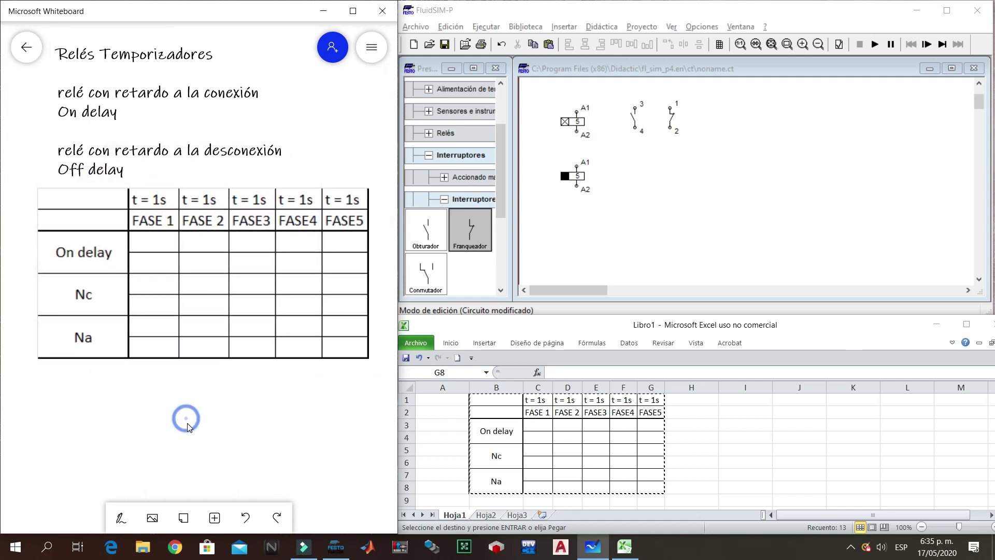
pyautogui.scroll(-2, 217, 423)
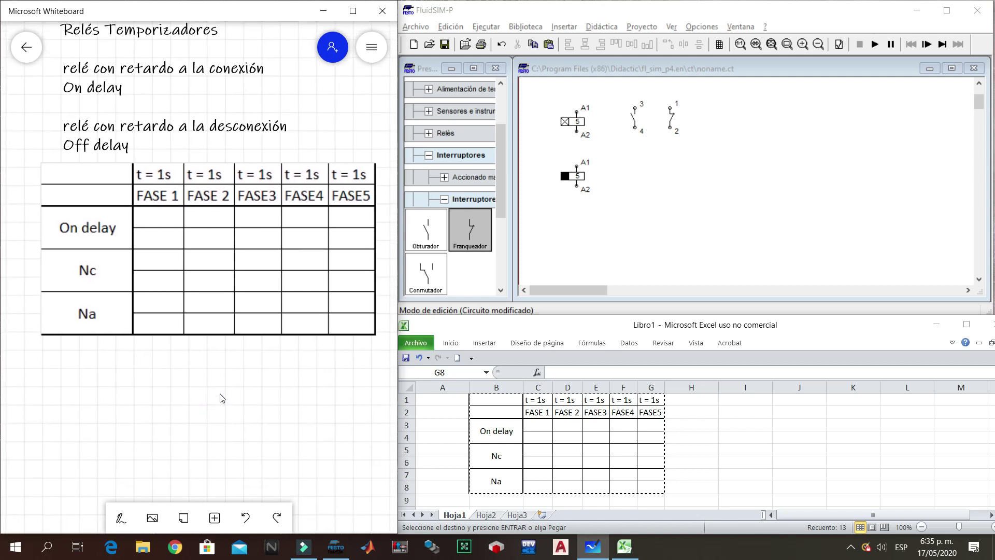
pyautogui.moveTo(216, 395); pyautogui.dragTo(214, 397)
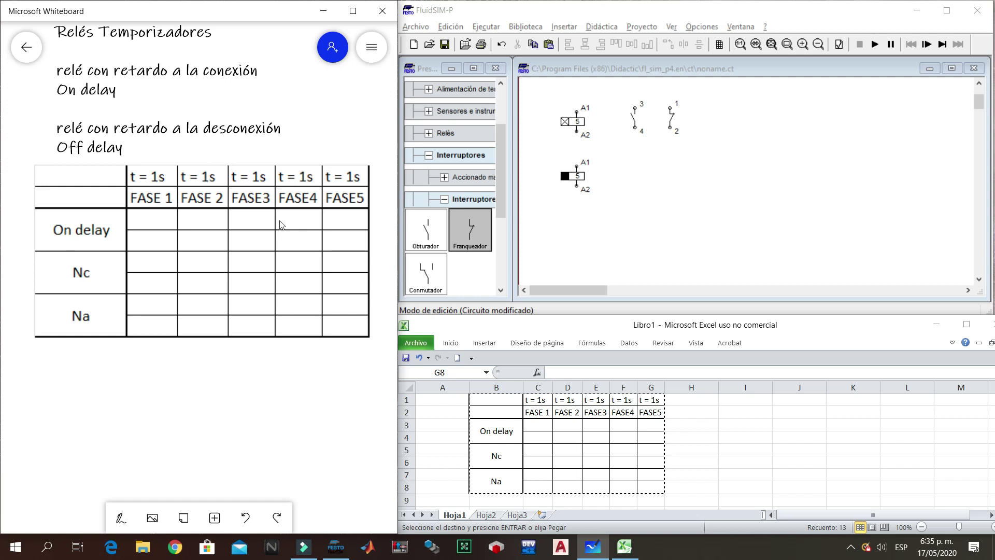
# - Write a red level mark 1 at the upper edge of the On delay label cell and undo the misdrawn 0
pyautogui.click(120, 505)
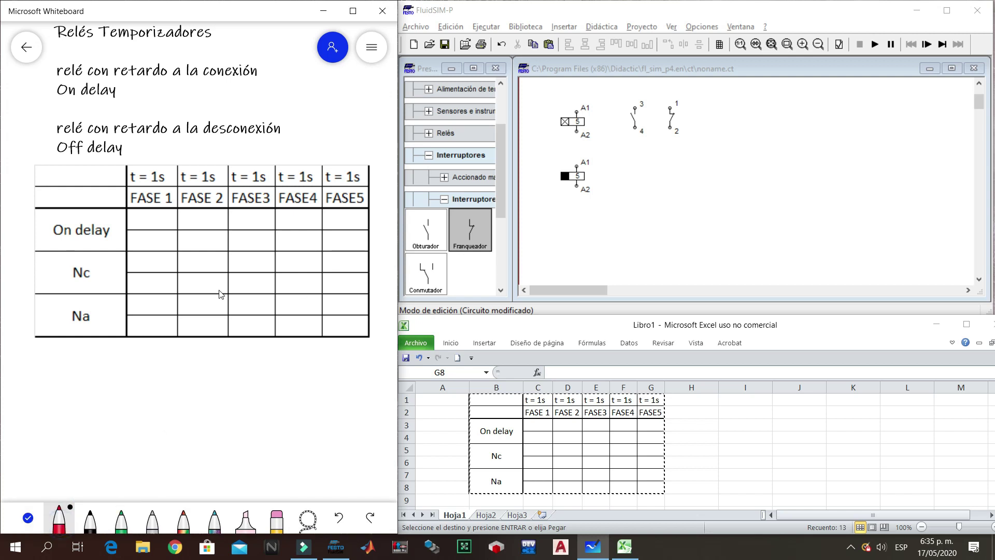
pyautogui.click(122, 212)
pyautogui.click(119, 243)
pyautogui.moveTo(120, 247); pyautogui.dragTo(125, 246)
pyautogui.hotkey('ctrl', 'z')
# - Choose a thinner red pen and write 0 beside On delay, and 1 and 0 beside both Nc and Na
pyautogui.click(58, 511)
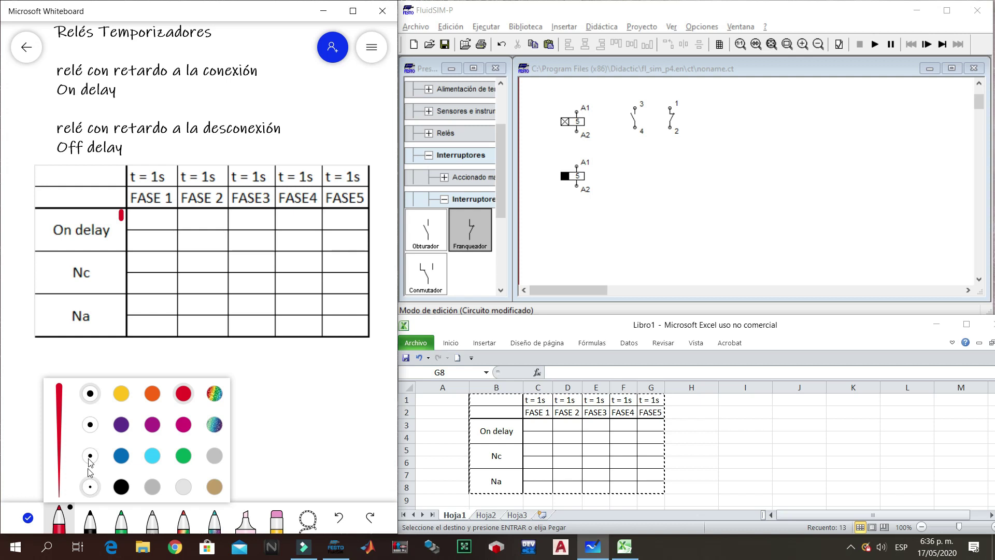
pyautogui.click(90, 456)
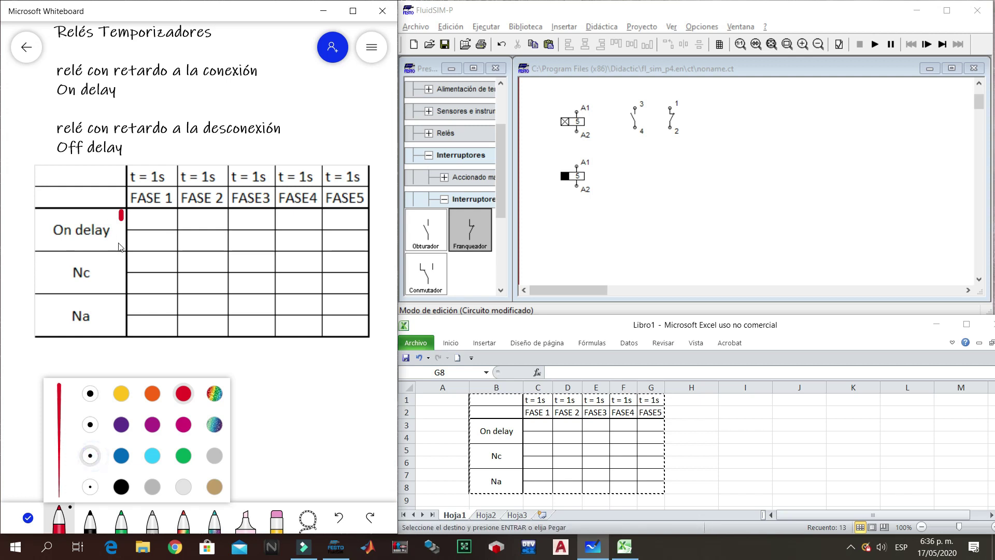
pyautogui.click(120, 245)
pyautogui.moveTo(118, 239); pyautogui.dragTo(118, 290)
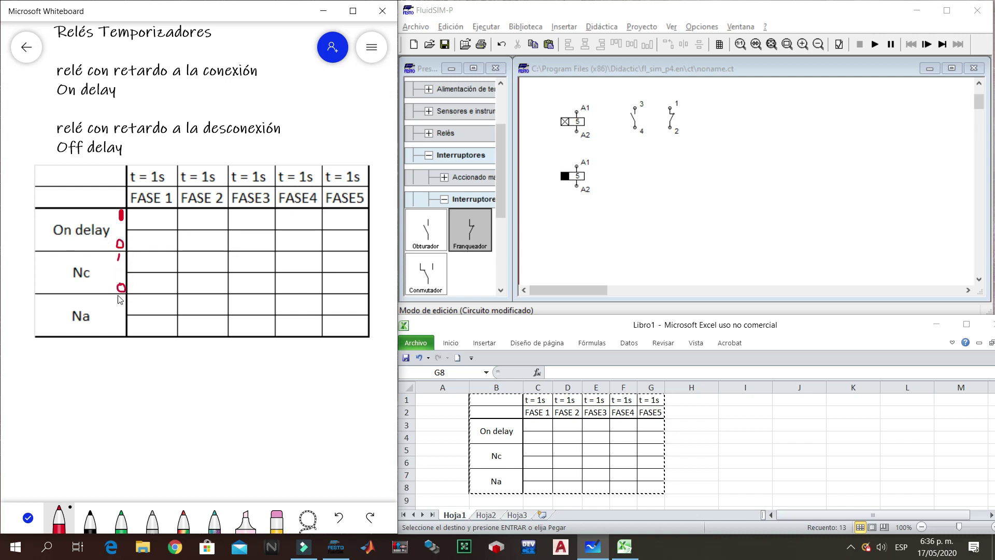
pyautogui.moveTo(121, 298); pyautogui.dragTo(122, 328)
# - Copy the on-delay relay symbol from FluidSIM and paste it onto the whiteboard, undoing any stray pen stroke
pyautogui.click(578, 127)
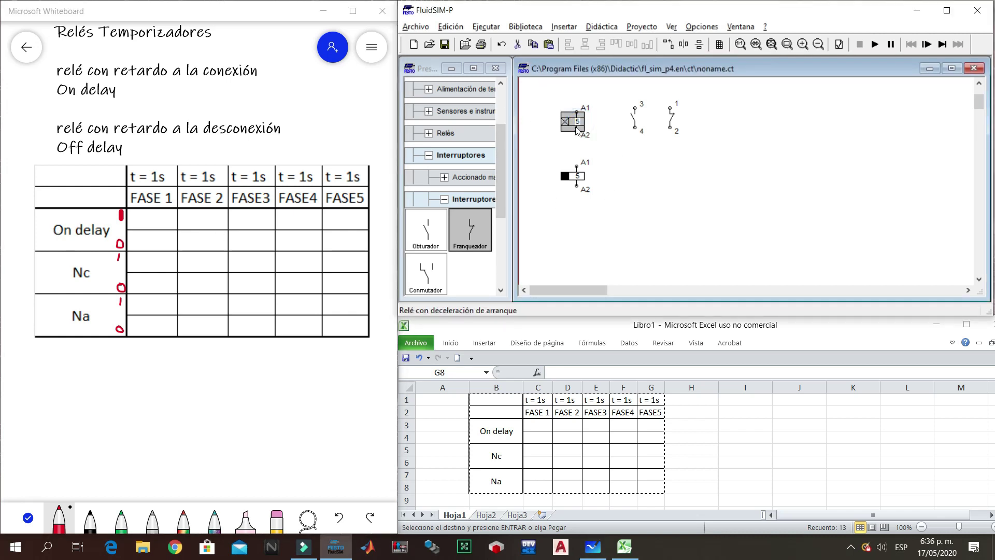
pyautogui.click(185, 399)
pyautogui.hotkey('ctrl', 'v')
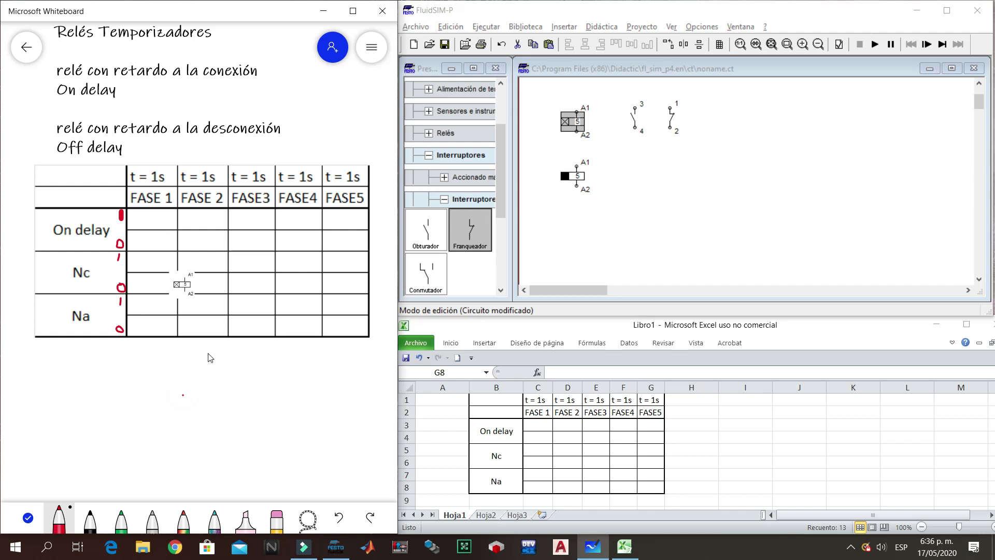
pyautogui.moveTo(154, 275); pyautogui.dragTo(43, 260)
pyautogui.hotkey('ctrl', 'z')
# - Enlarge the pasted relay symbol and place it to the left of the On delay row label
pyautogui.click(35, 519)
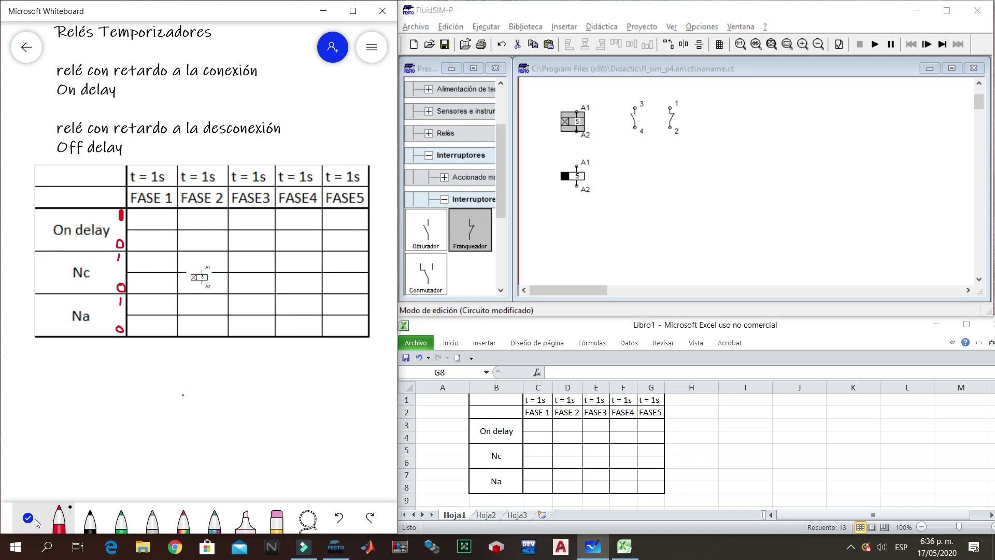
pyautogui.click(201, 277)
pyautogui.moveTo(201, 277); pyautogui.dragTo(50, 244)
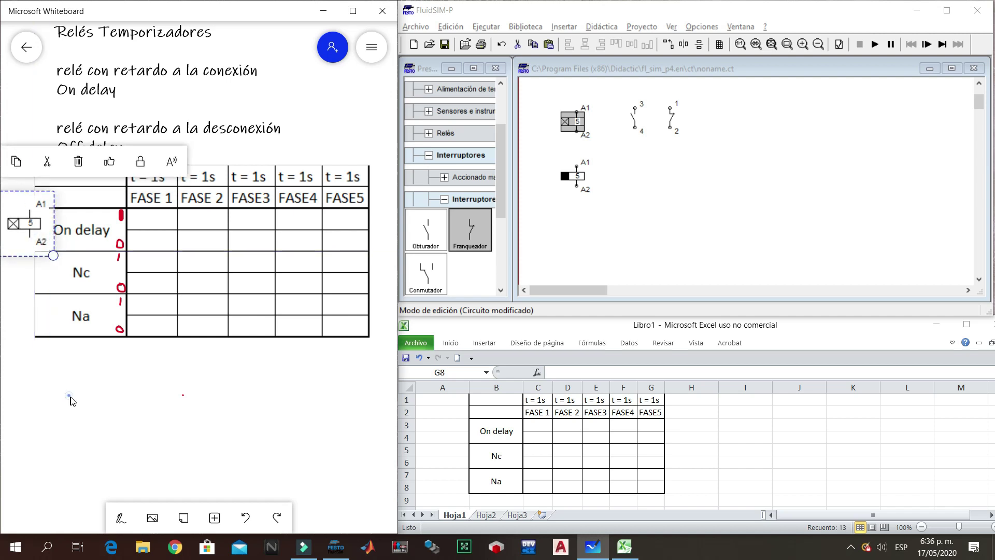
pyautogui.moveTo(71, 399); pyautogui.dragTo(85, 413)
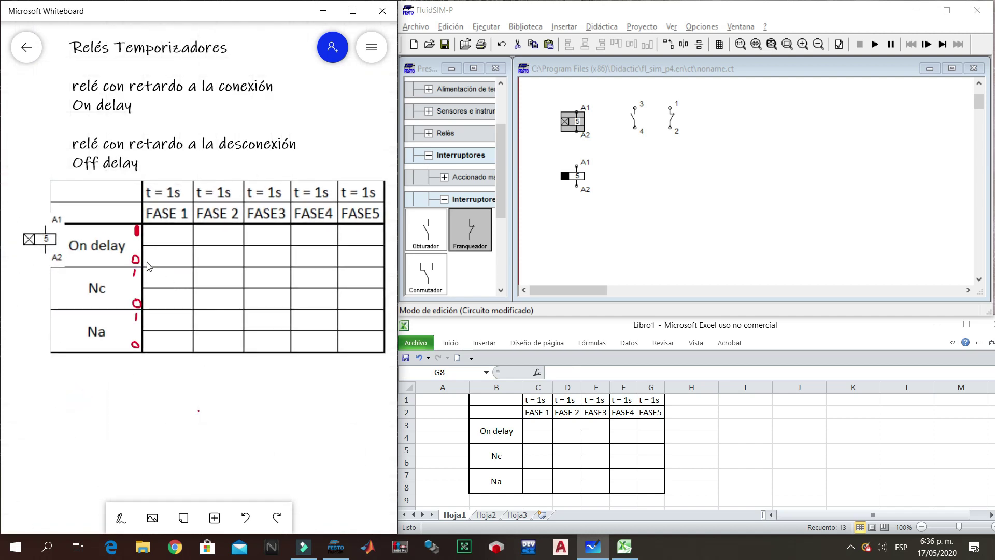
pyautogui.click(29, 244)
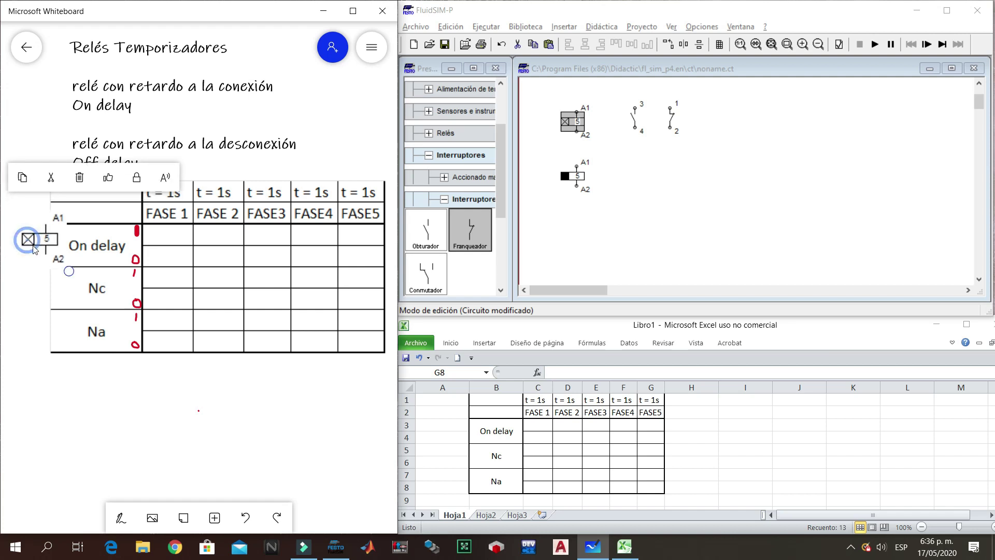
pyautogui.moveTo(29, 243); pyautogui.dragTo(36, 253)
pyautogui.click(29, 329)
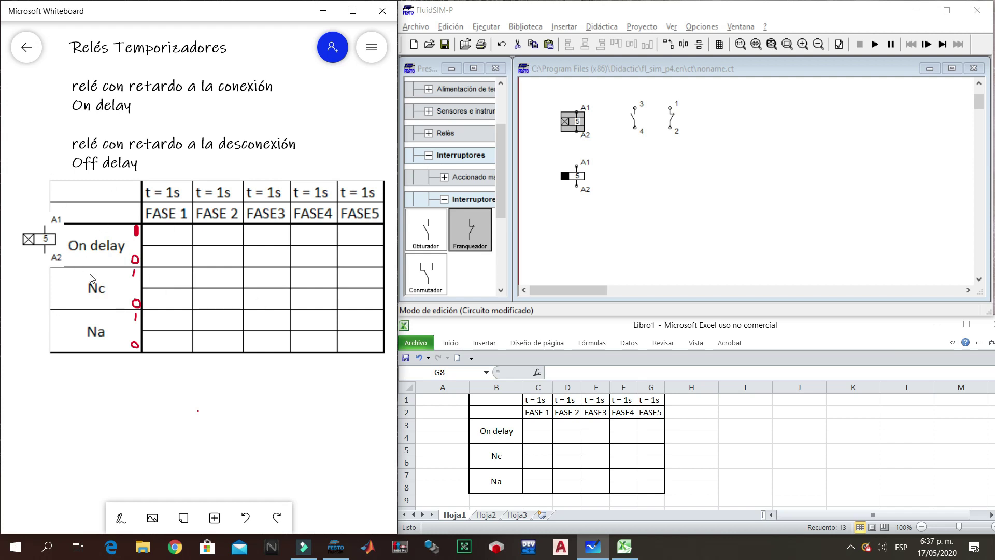
# - Switch to inking, widen the whiteboard window slightly, and show the ruler
pyautogui.click(121, 517)
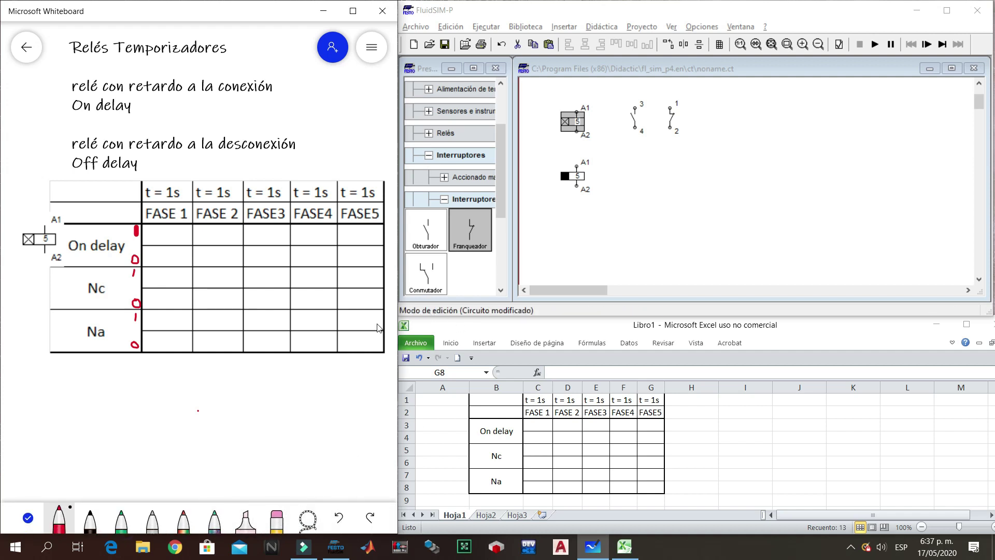
pyautogui.moveTo(398, 329)
pyautogui.mouseDown()
pyautogui.moveTo(523, 329)
pyautogui.moveTo(415, 329)
pyautogui.mouseUp()
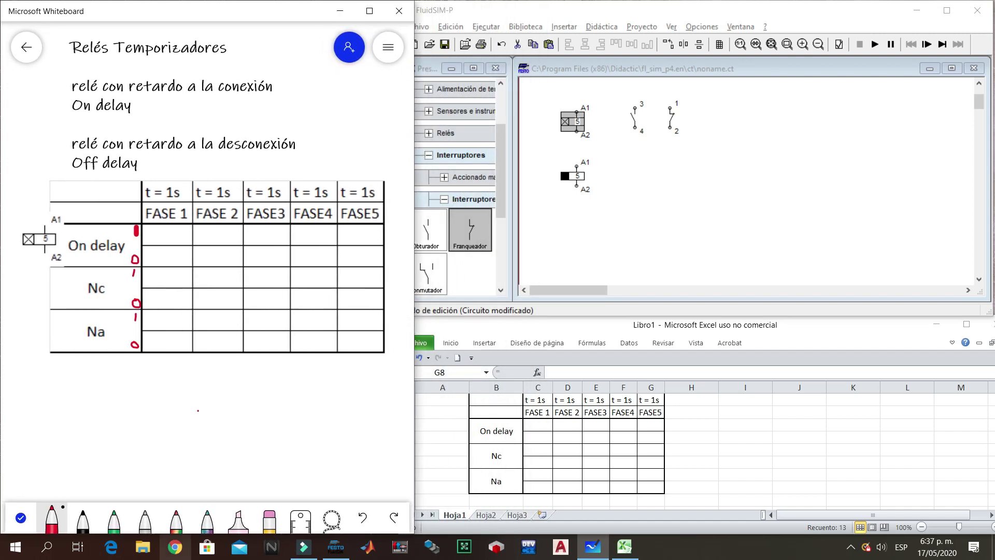
pyautogui.click(300, 518)
# - Rotate the ruler over the table to 0°
pyautogui.moveTo(137, 278); pyautogui.dragTo(197, 283)
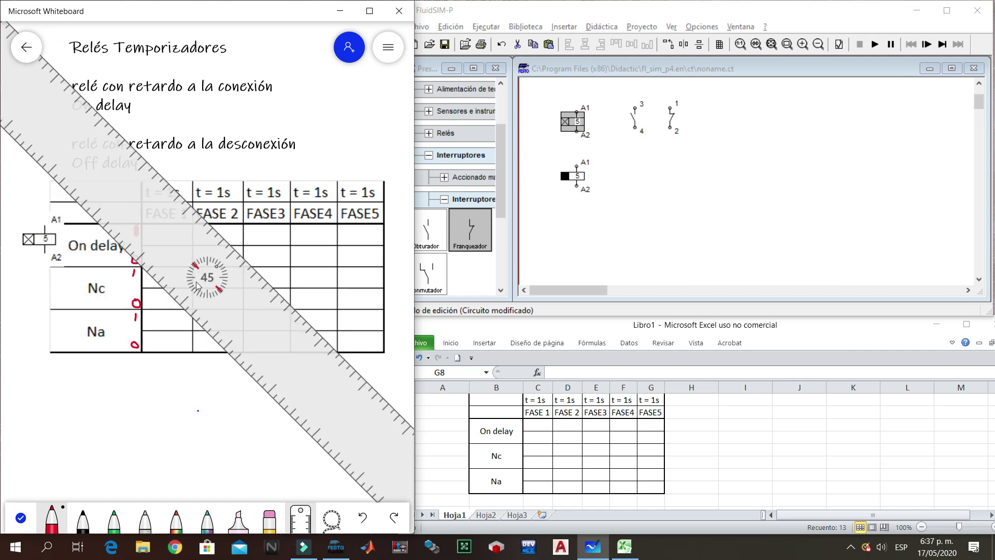
pyautogui.scroll(-16, 205, 285)
pyautogui.scroll(-10, 215, 288)
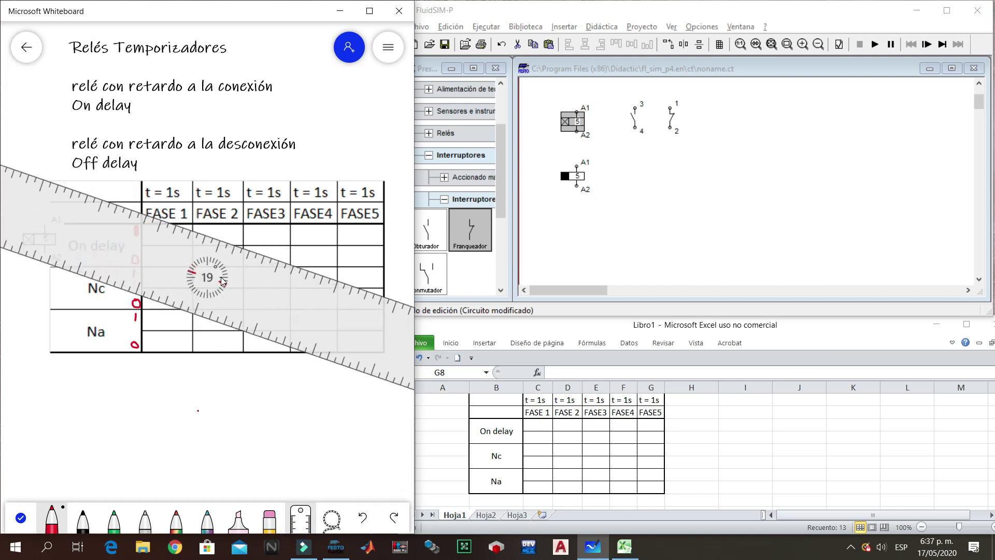
pyautogui.scroll(-17, 221, 278)
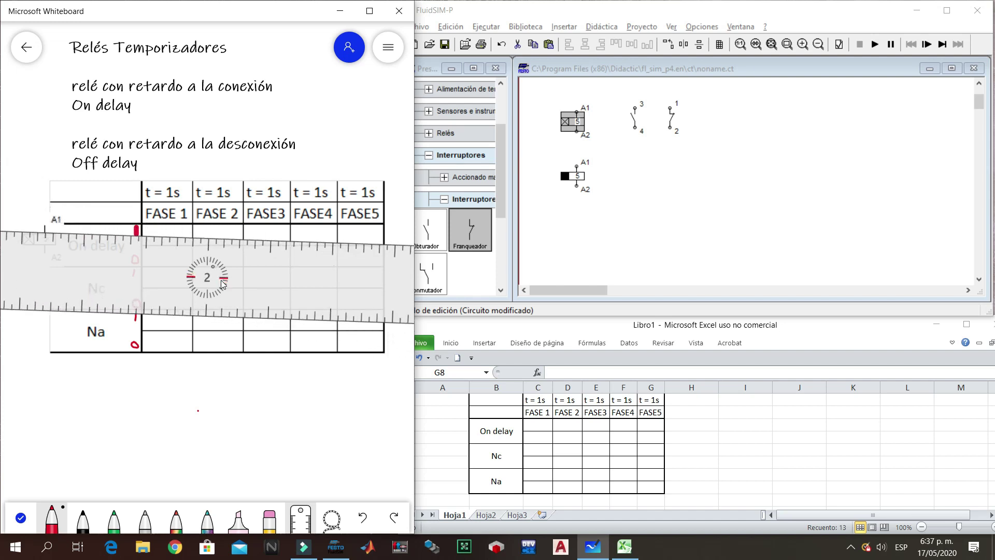
pyautogui.scroll(-1, 222, 283)
pyautogui.scroll(-1, 234, 281)
# - Align the ruler with the 0 level of the On delay row and draw a red line across FASE 1
pyautogui.moveTo(246, 269); pyautogui.dragTo(221, 291)
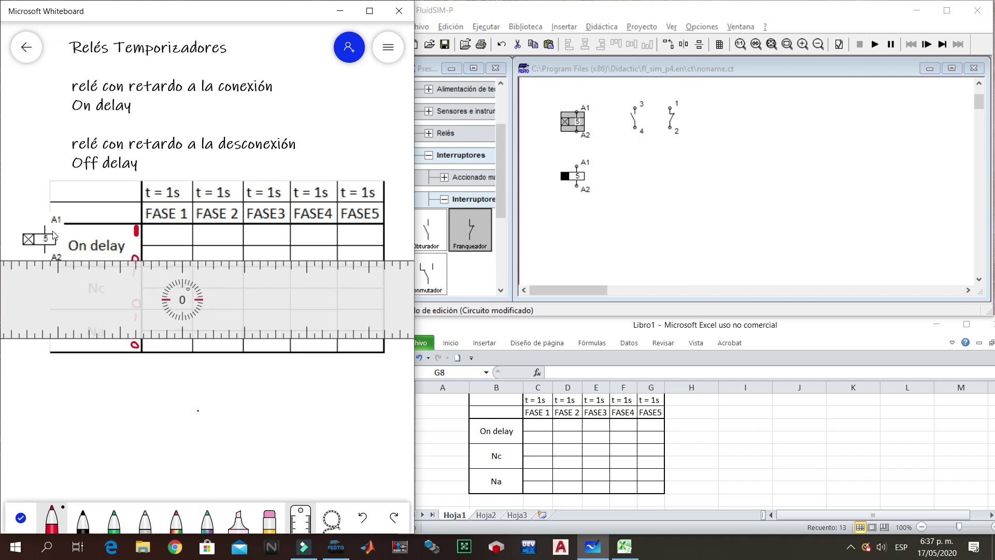
pyautogui.moveTo(96, 294); pyautogui.dragTo(158, 297)
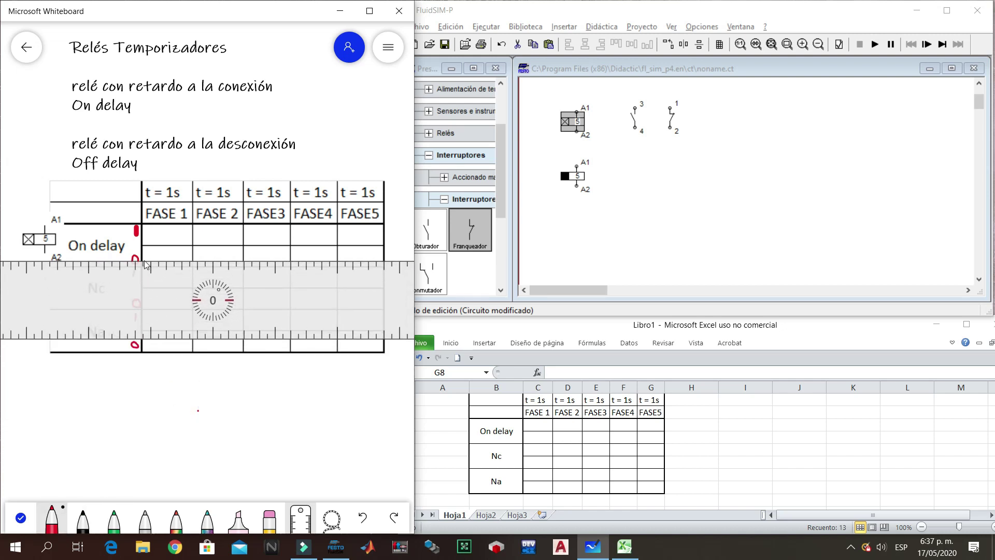
pyautogui.moveTo(144, 265); pyautogui.dragTo(193, 267)
pyautogui.scroll(6, 212, 306)
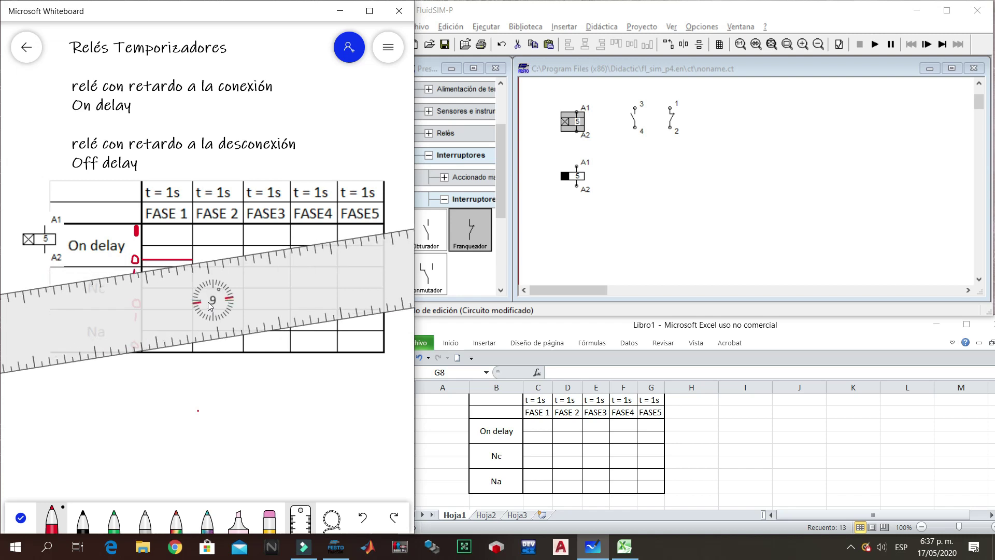
pyautogui.scroll(-5, 202, 299)
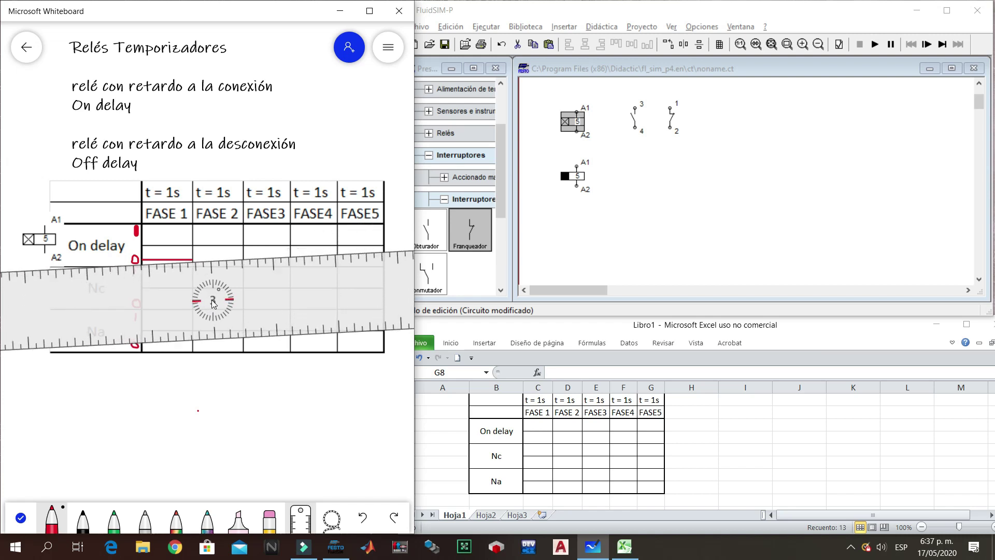
pyautogui.scroll(-1, 213, 305)
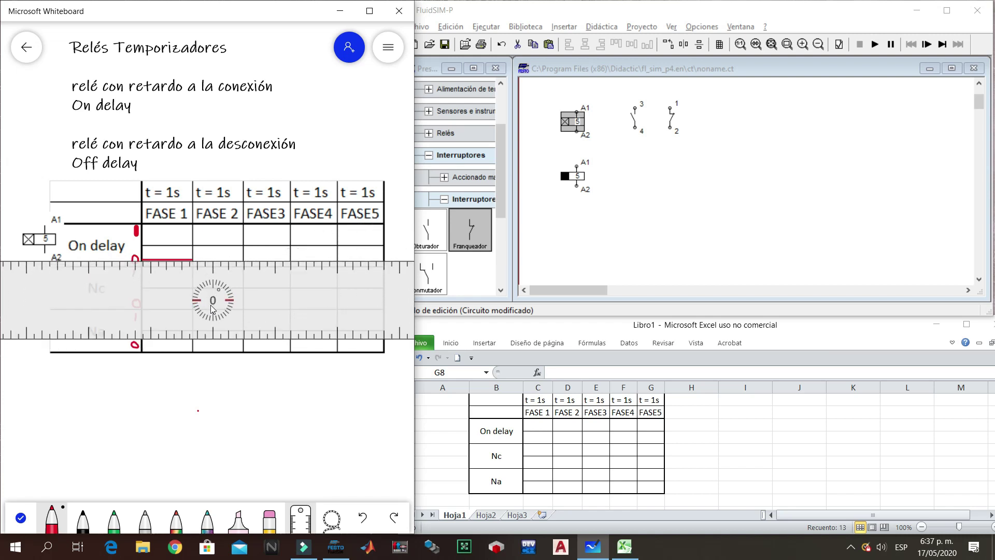
# - Draw ruler-guided red lines across FASE 1 at level 1 in the Nc row and level 0 in the Na row
pyautogui.moveTo(120, 296)
pyautogui.mouseDown()
pyautogui.moveTo(113, 315)
pyautogui.moveTo(110, 307)
pyautogui.mouseUp()
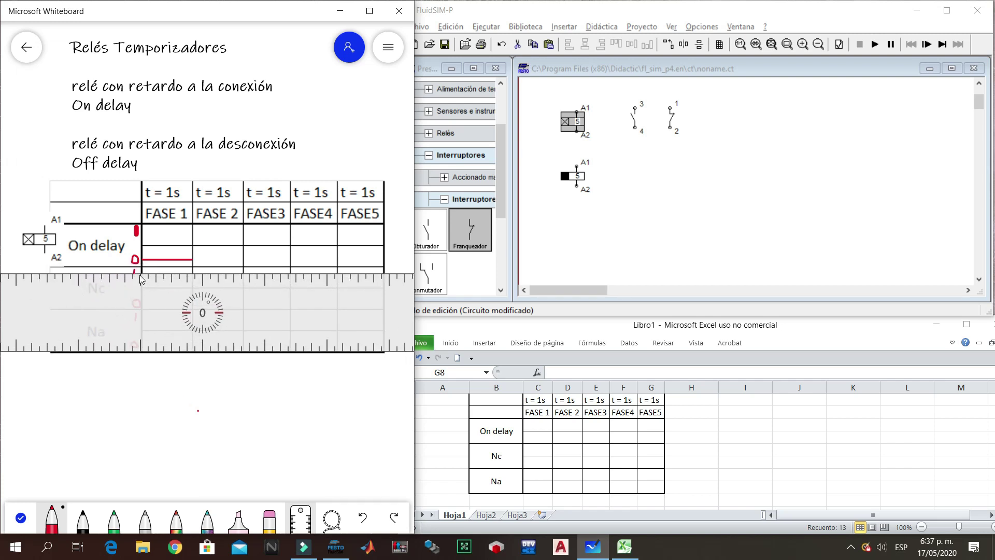
pyautogui.moveTo(144, 277); pyautogui.dragTo(193, 281)
pyautogui.moveTo(280, 305); pyautogui.dragTo(278, 378)
pyautogui.click(248, 383)
pyautogui.moveTo(145, 349); pyautogui.dragTo(170, 354)
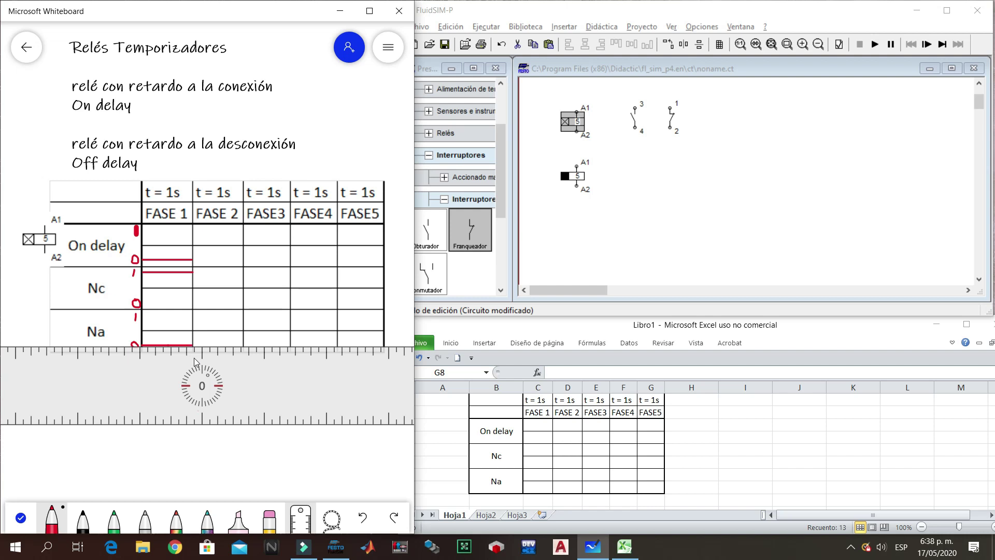
pyautogui.moveTo(145, 381); pyautogui.dragTo(146, 390)
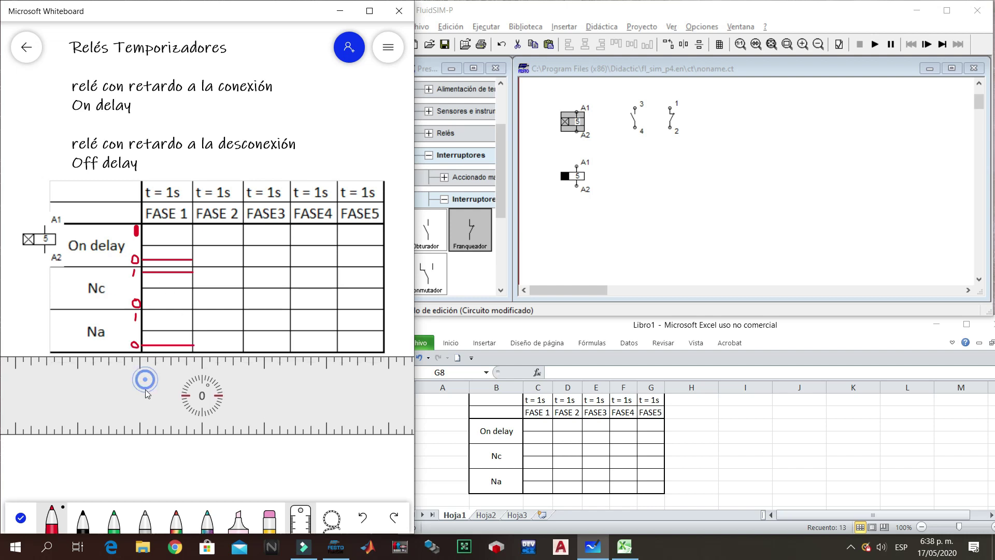
# - Copy the normally open contact symbol (3-4) from FluidSIM and paste it onto the whiteboard
pyautogui.click(628, 122)
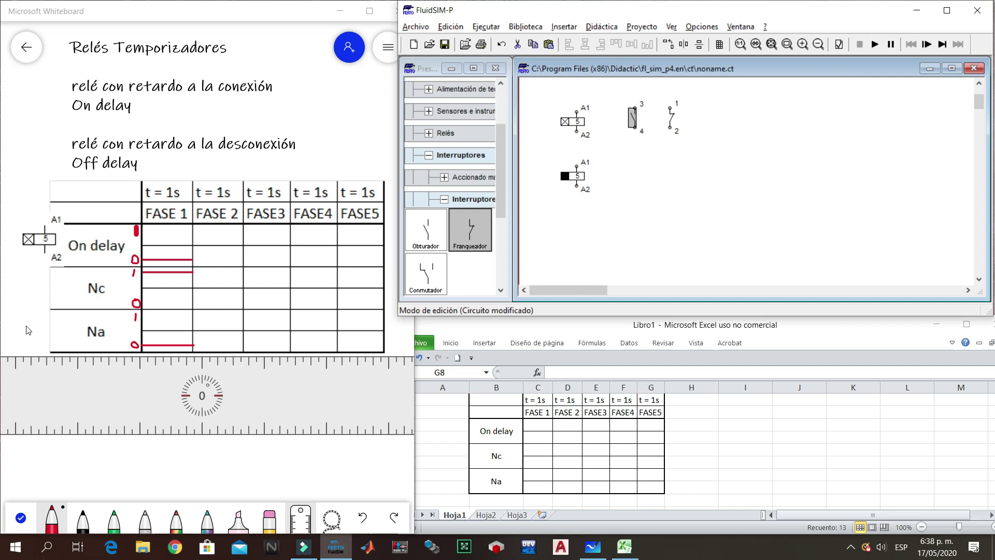
pyautogui.hotkey('ctrl', 'v')
pyautogui.press('Escape')
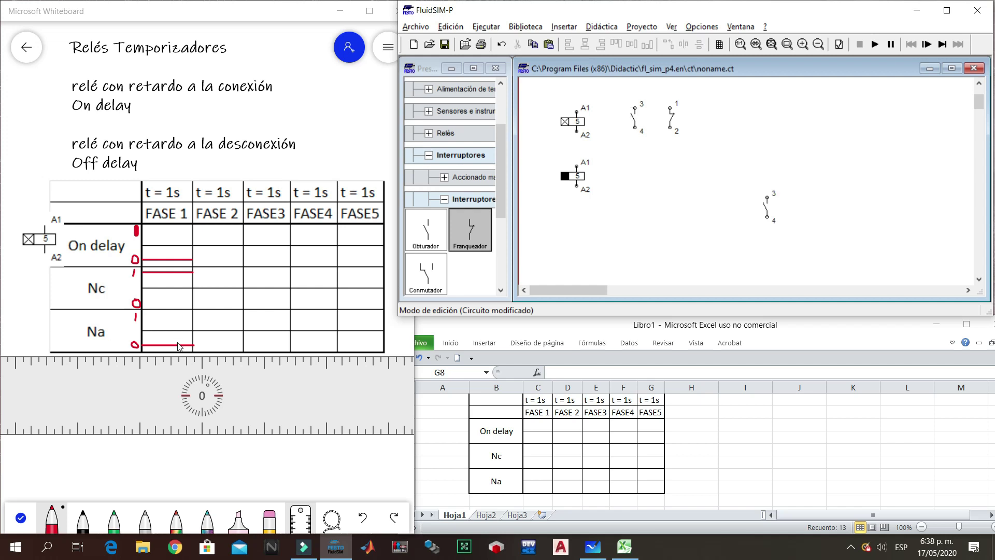
pyautogui.click(21, 518)
pyautogui.hotkey('ctrl', 'v')
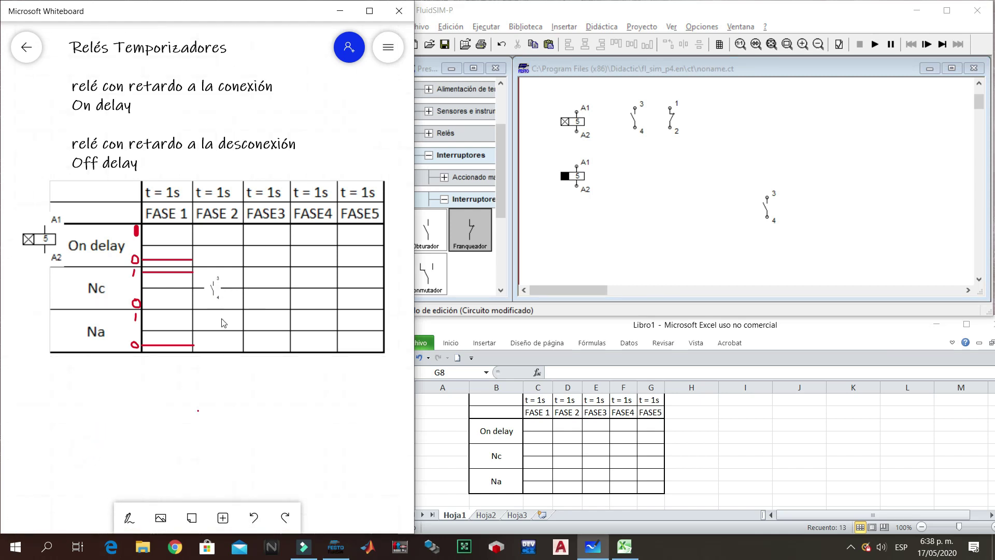
# - Place the normally open contact symbol beside Na, and copy the normally closed contact (1-2) from FluidSIM to beside Nc
pyautogui.moveTo(211, 280); pyautogui.dragTo(78, 327)
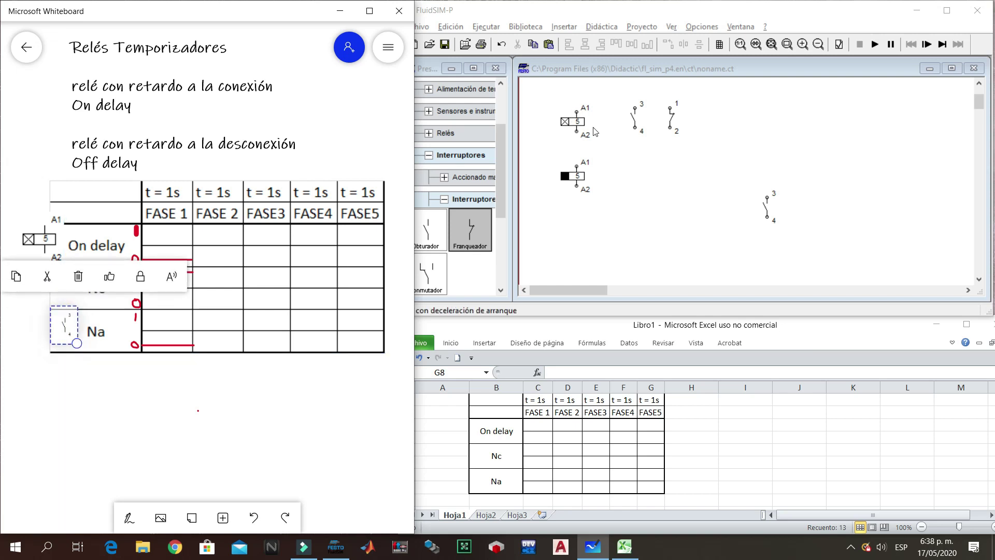
pyautogui.click(667, 123)
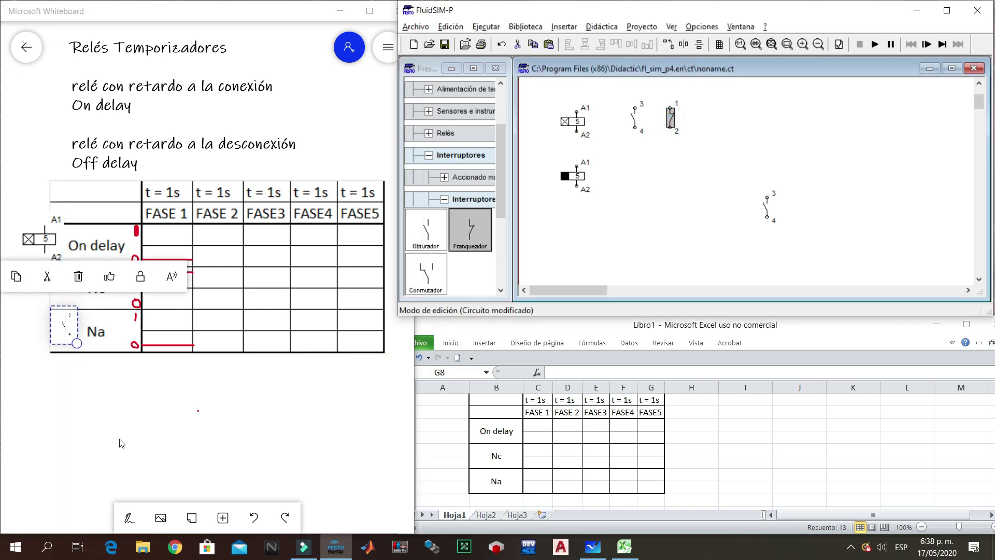
pyautogui.click(105, 409)
pyautogui.hotkey('ctrl', 'v')
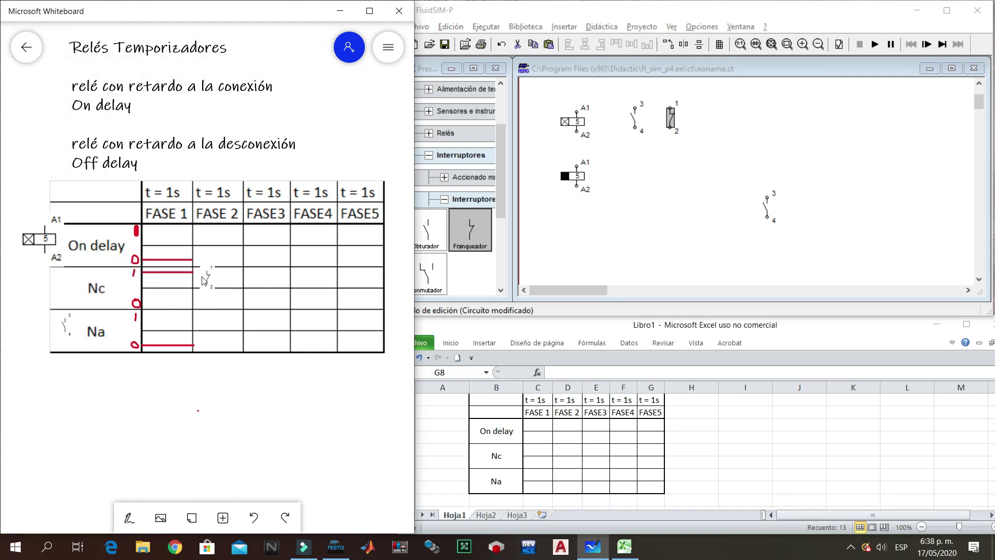
pyautogui.moveTo(207, 278); pyautogui.dragTo(73, 296)
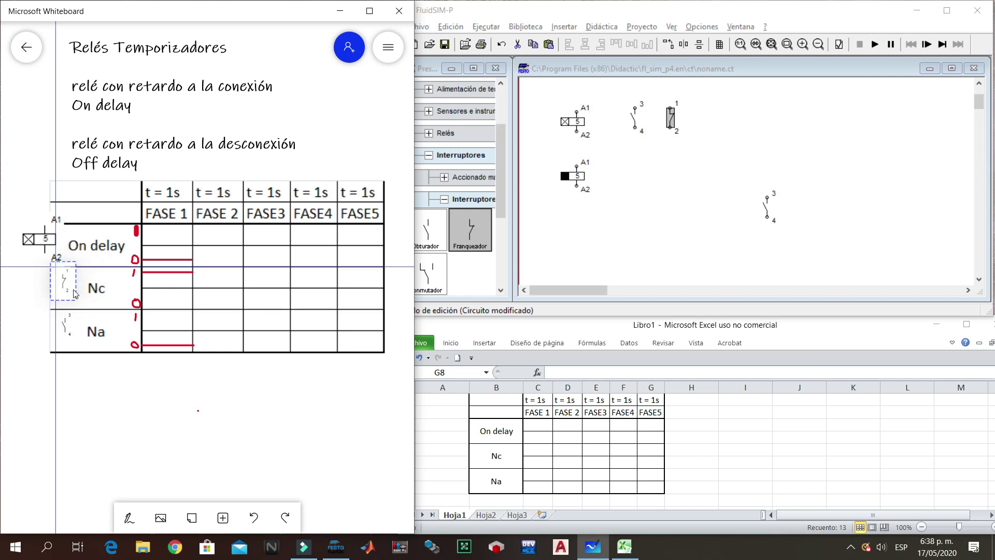
pyautogui.click(173, 406)
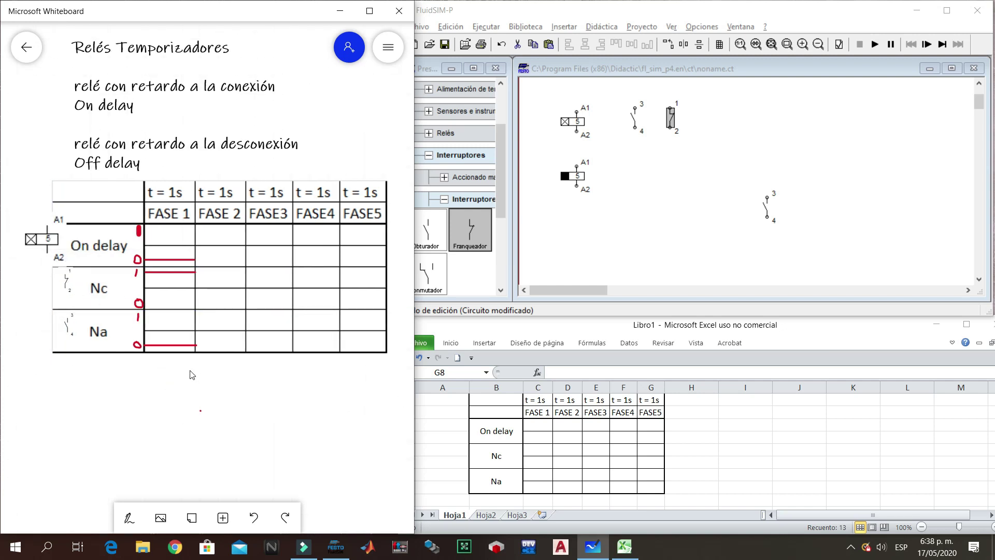
# - Show the ruler on the whiteboard with the red pen active and rotate it to 90°
pyautogui.scroll(5, 191, 374)
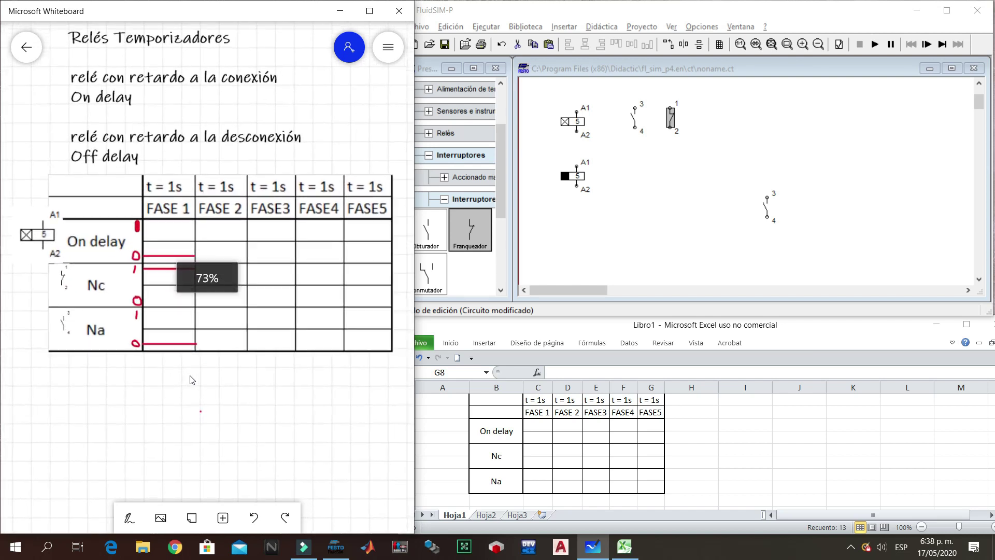
pyautogui.scroll(3, 192, 380)
pyautogui.moveTo(52, 268)
pyautogui.mouseDown()
pyautogui.moveTo(54, 290)
pyautogui.moveTo(62, 274)
pyautogui.mouseUp()
pyautogui.click(178, 428)
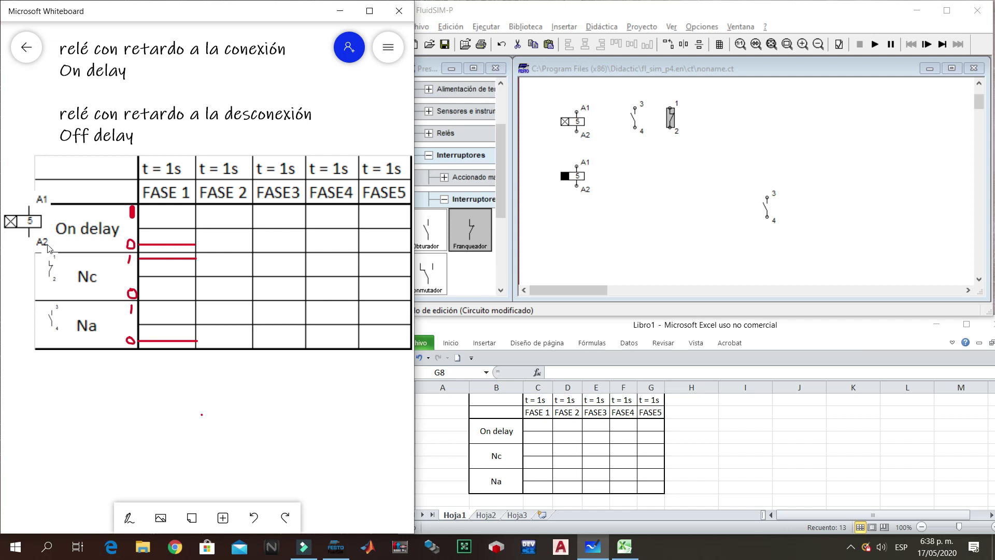
pyautogui.click(129, 517)
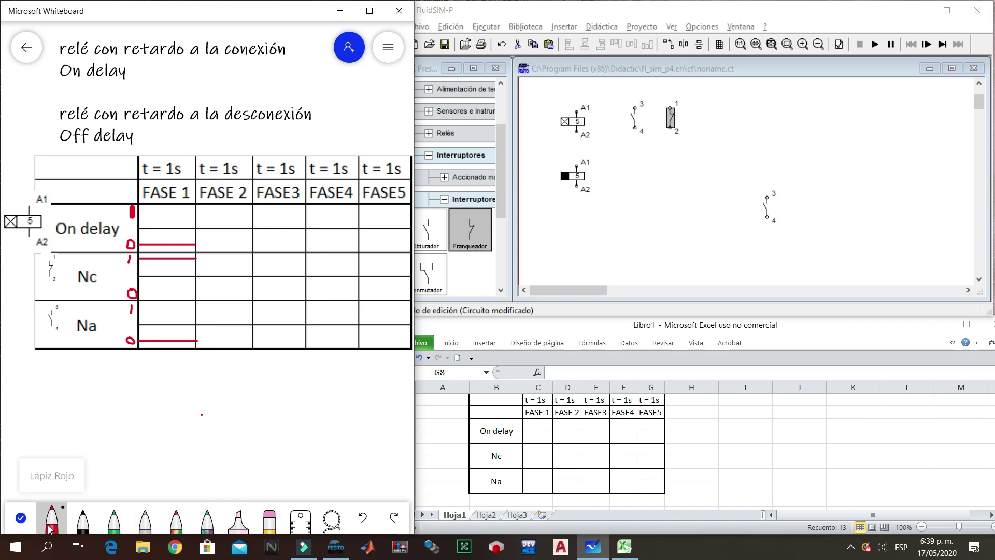
pyautogui.click(300, 518)
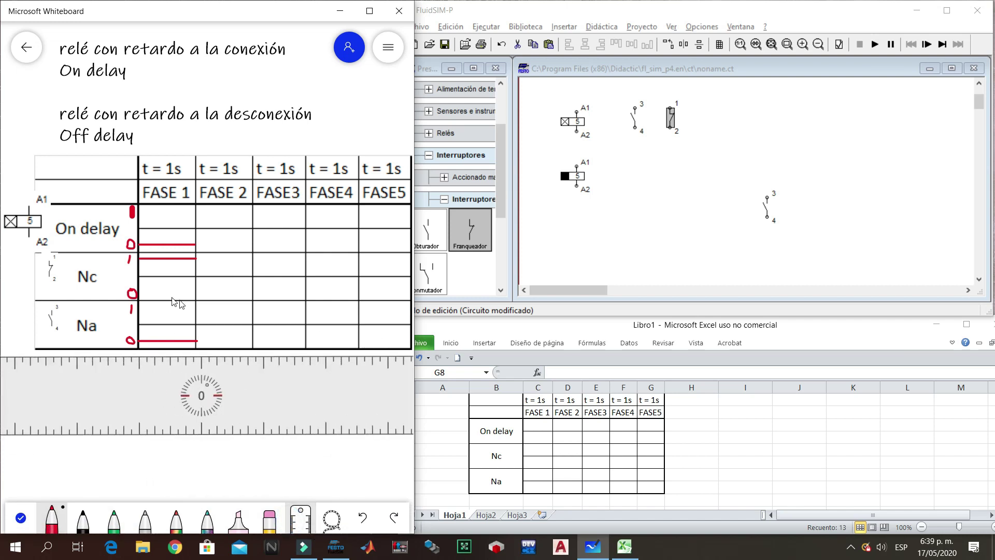
pyautogui.scroll(-4, 199, 413)
pyautogui.scroll(2, 207, 315)
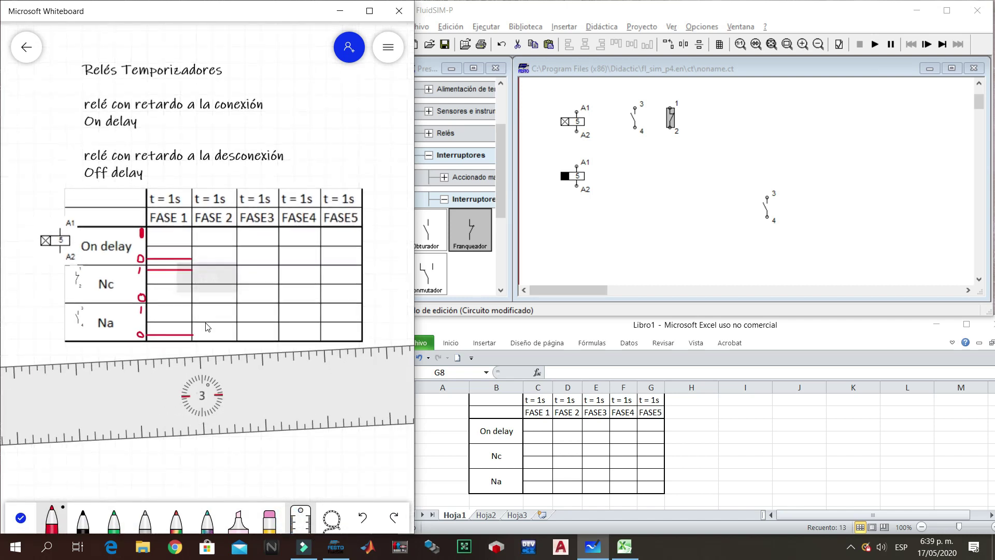
pyautogui.scroll(5, 202, 393)
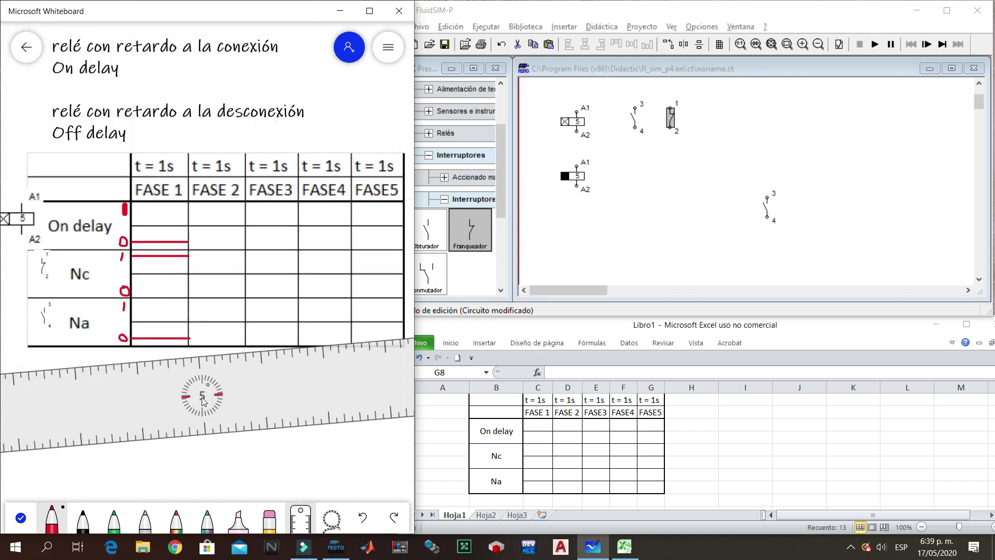
pyautogui.scroll(4, 202, 399)
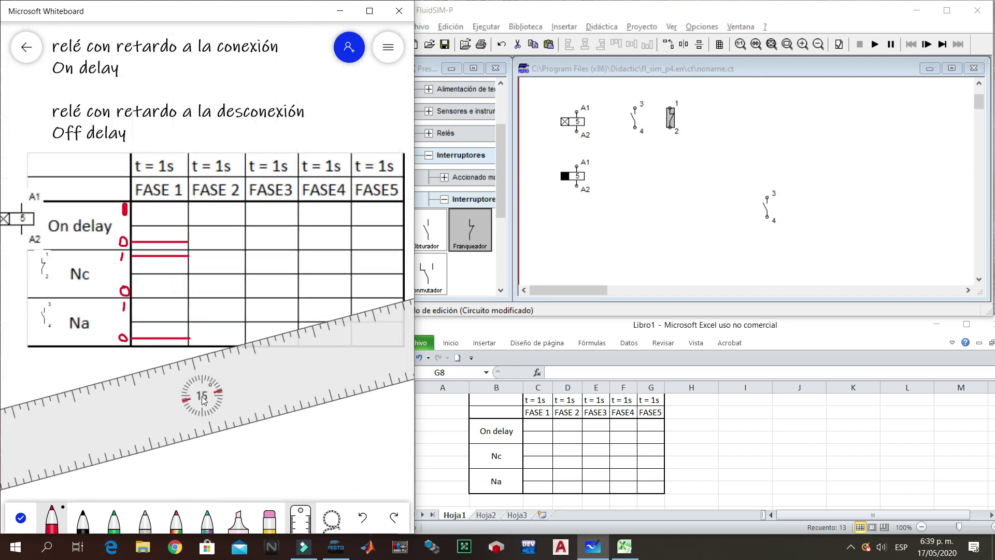
pyautogui.scroll(5, 202, 399)
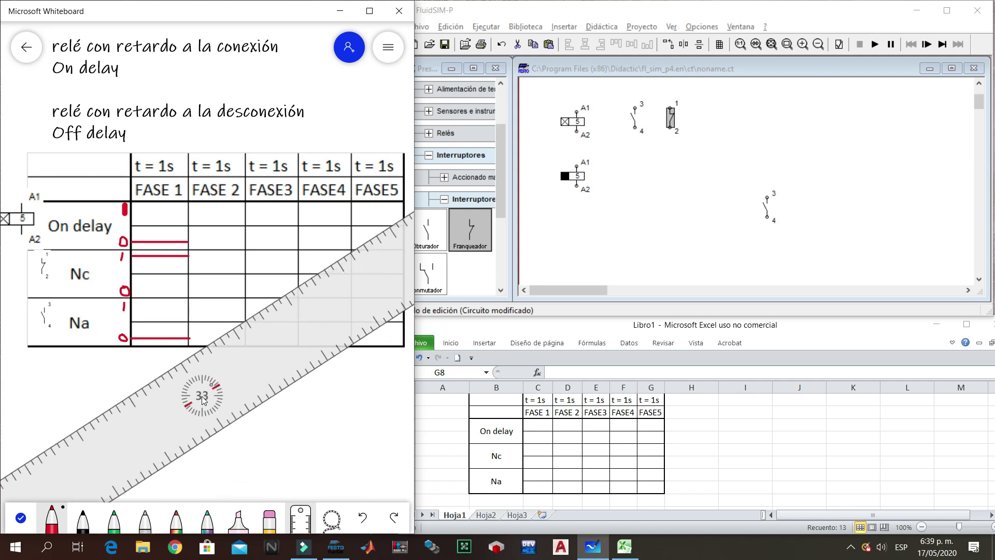
pyautogui.scroll(5, 203, 397)
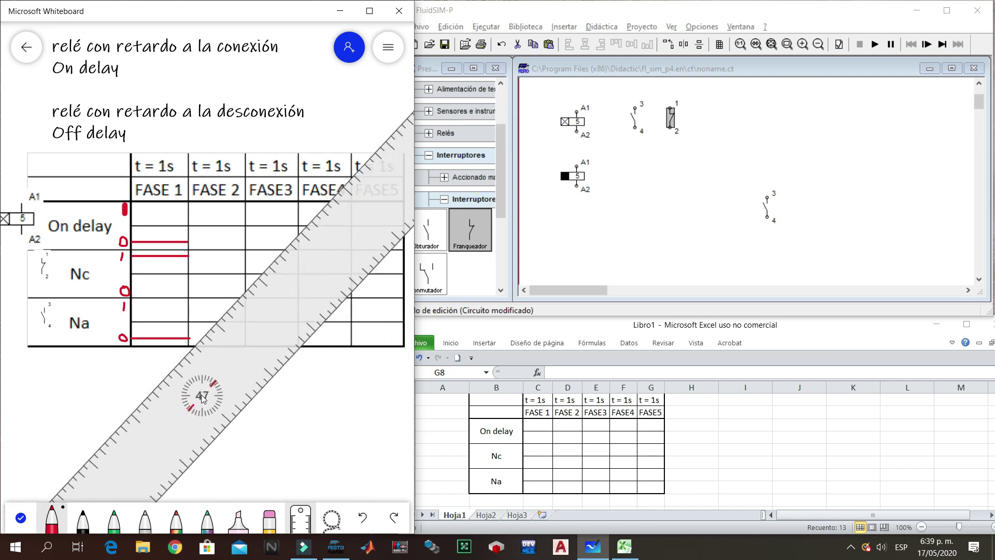
pyautogui.scroll(3, 203, 396)
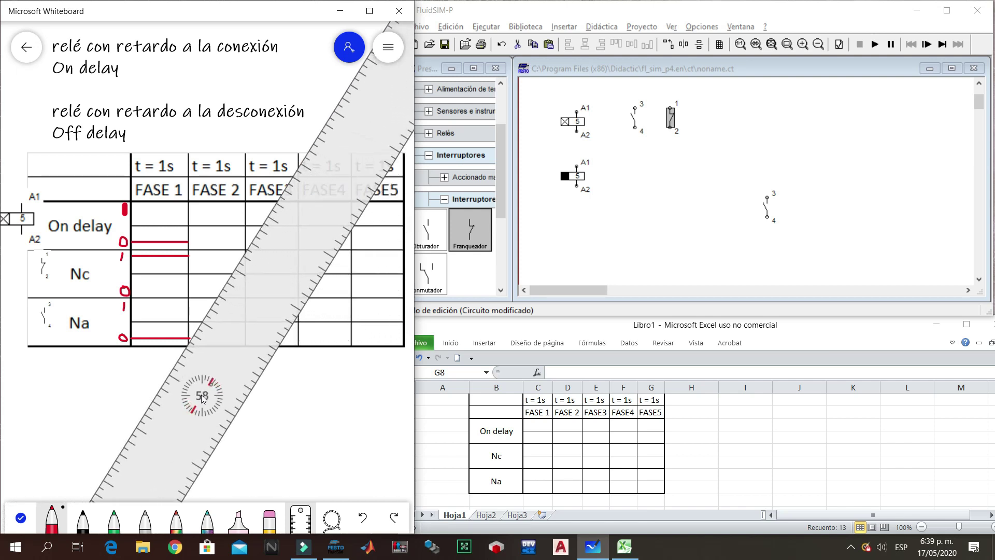
pyautogui.scroll(5, 202, 398)
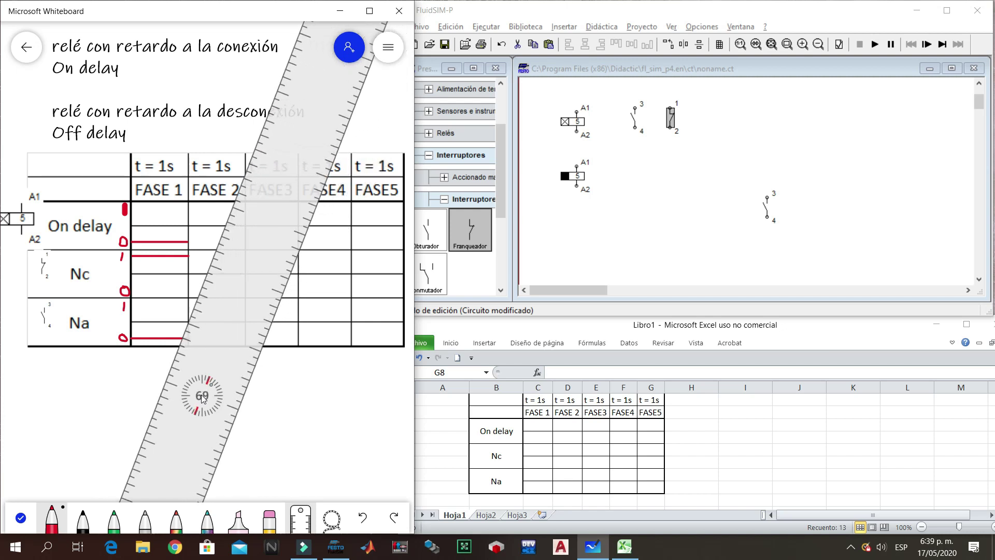
pyautogui.scroll(2, 202, 397)
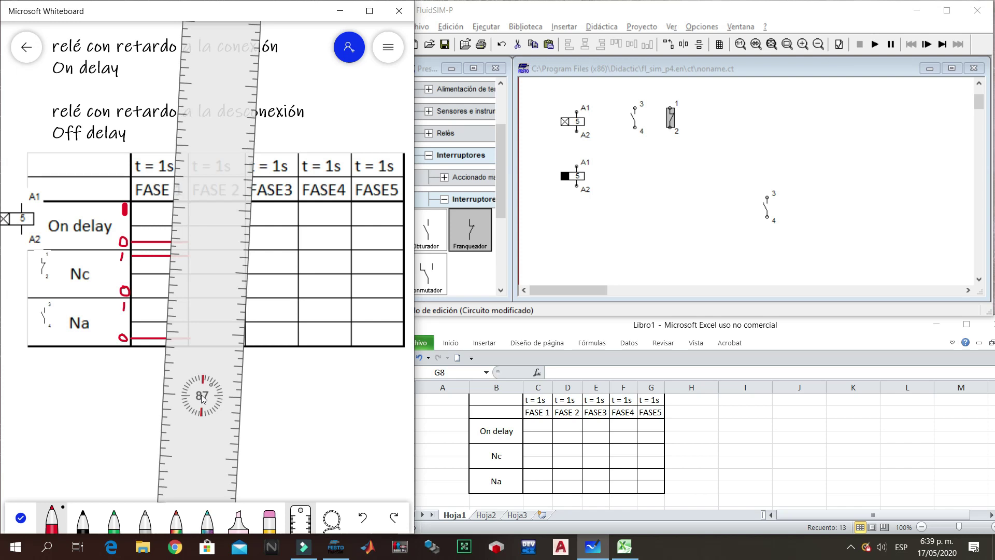
pyautogui.scroll(1, 201, 395)
pyautogui.scroll(1, 202, 398)
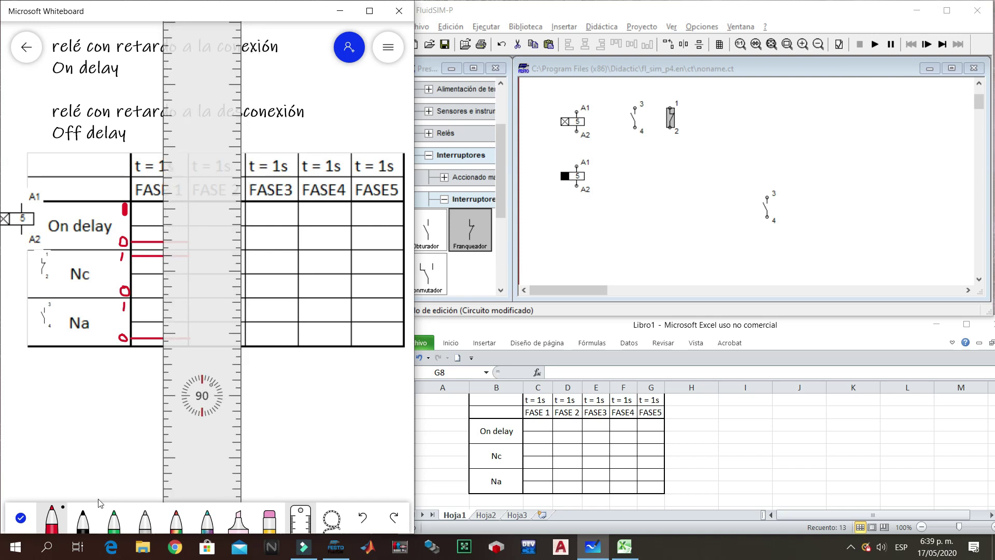
# - Align the ruler with the FASE 1–FASE 2 boundary and draw a vertical red line from level 0 to level 1 in the On delay row
pyautogui.click(52, 519)
pyautogui.click(82, 424)
pyautogui.moveTo(198, 321); pyautogui.dragTo(143, 263)
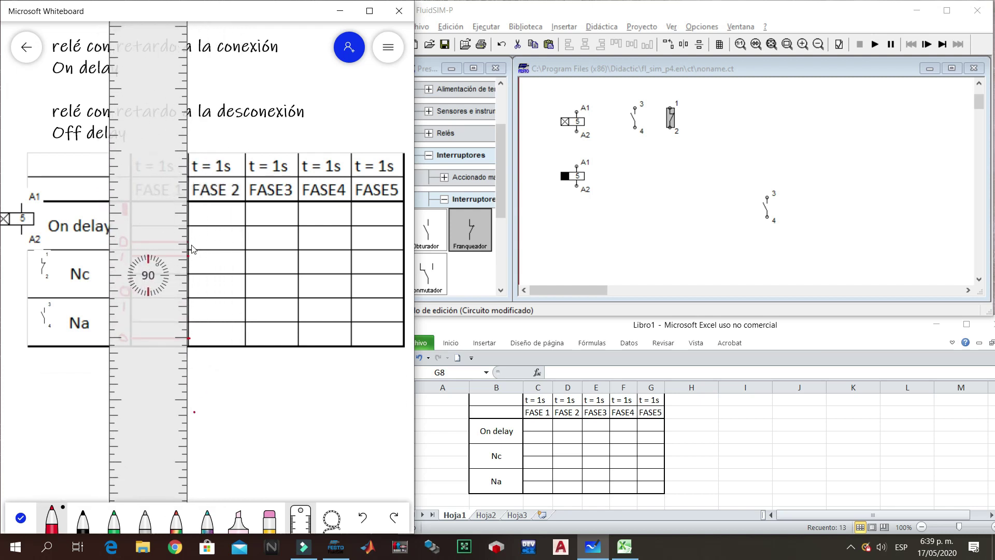
pyautogui.moveTo(189, 242); pyautogui.dragTo(188, 224)
# - Rotate the ruler back to 0°, lay it along level 1 of the On delay row, and hide it
pyautogui.moveTo(164, 243)
pyautogui.mouseDown()
pyautogui.moveTo(272, 290)
pyautogui.moveTo(343, 267)
pyautogui.moveTo(331, 273)
pyautogui.mouseUp()
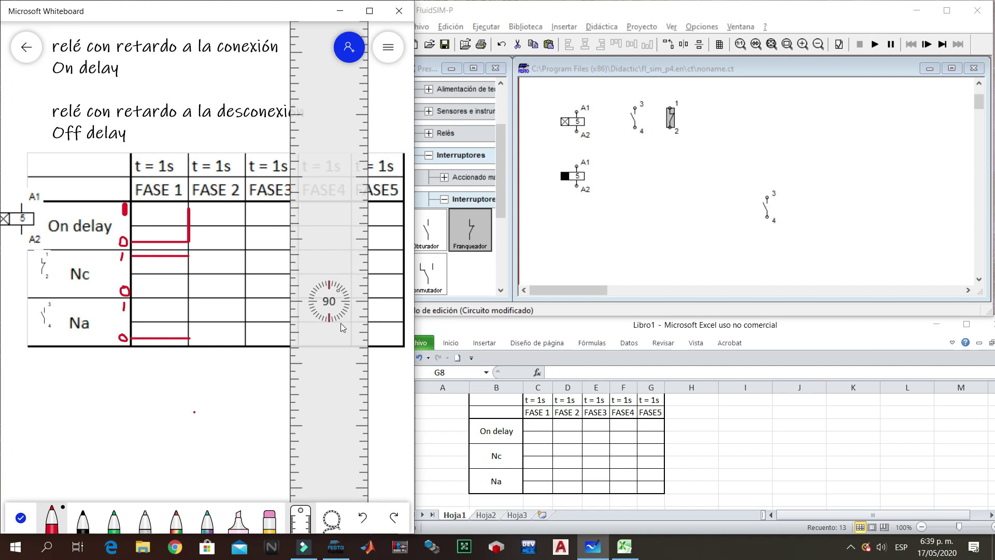
pyautogui.scroll(-12, 340, 323)
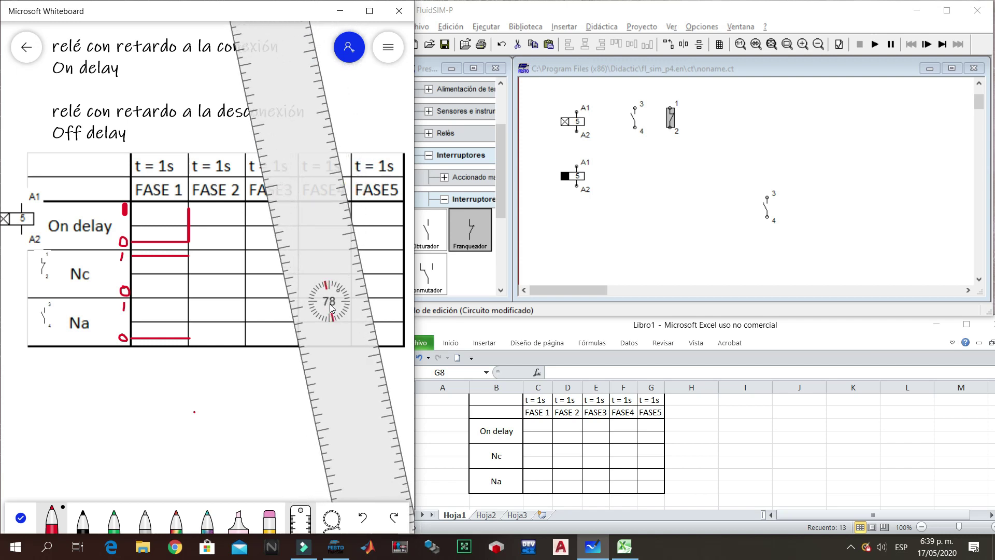
pyautogui.scroll(-16, 331, 308)
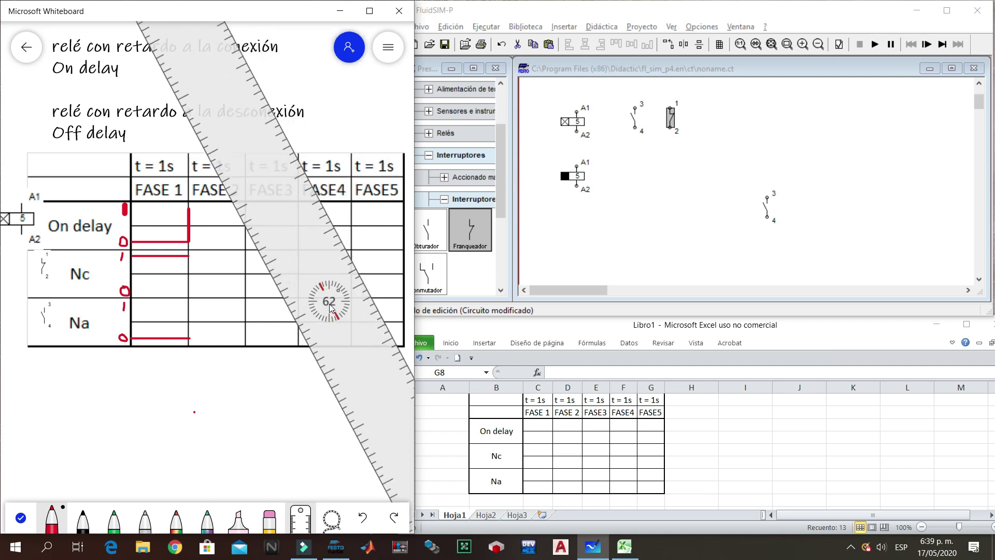
pyautogui.scroll(-17, 330, 307)
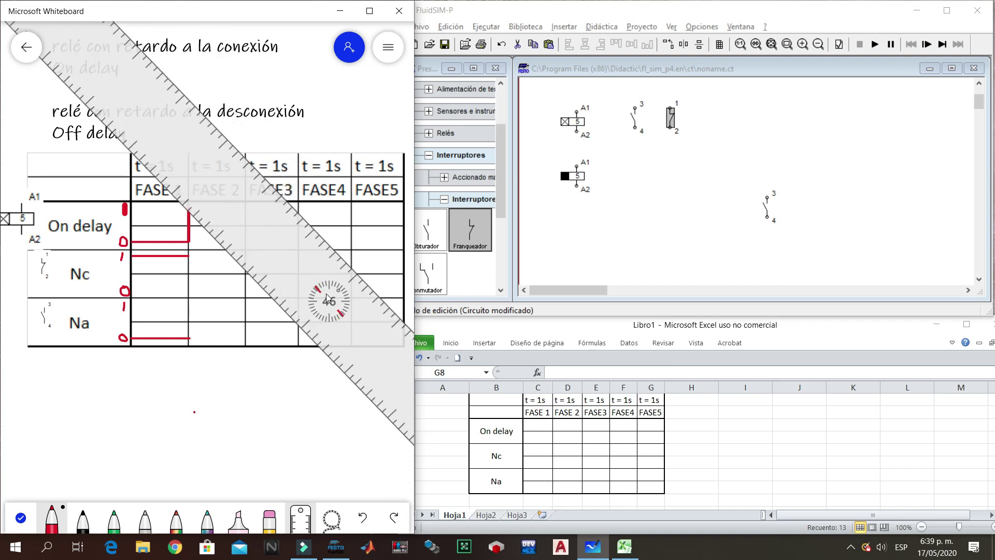
pyautogui.scroll(-20, 329, 301)
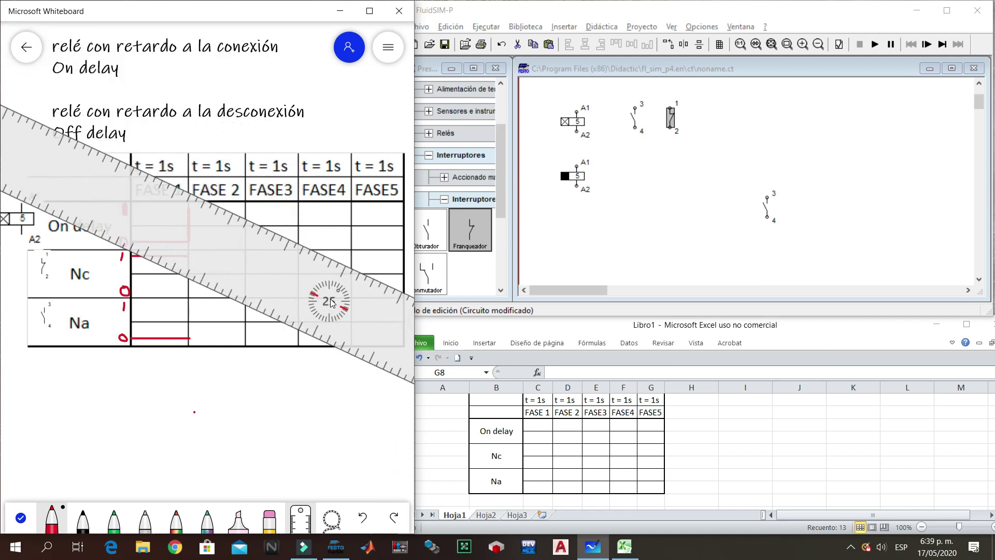
pyautogui.scroll(-8, 332, 303)
pyautogui.scroll(-14, 330, 302)
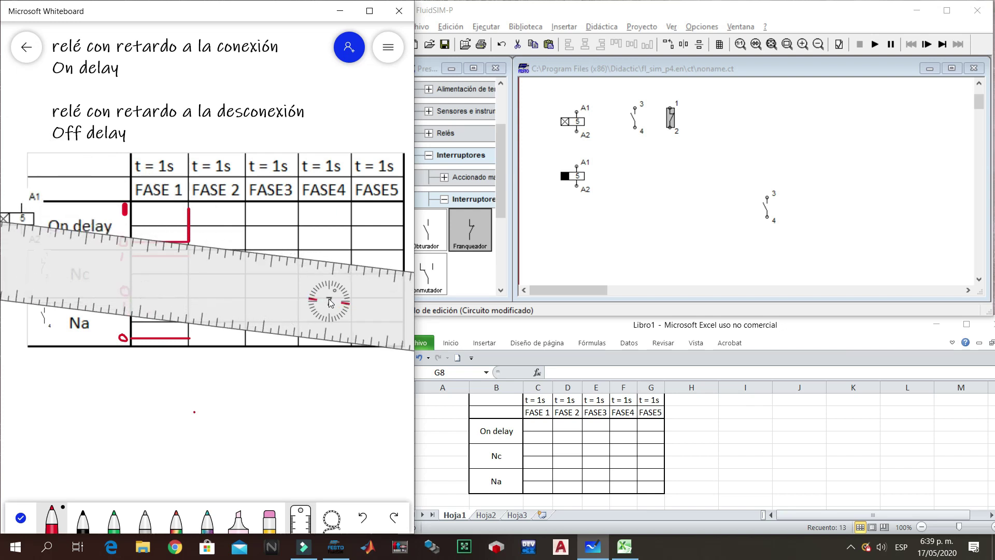
pyautogui.scroll(-3, 330, 302)
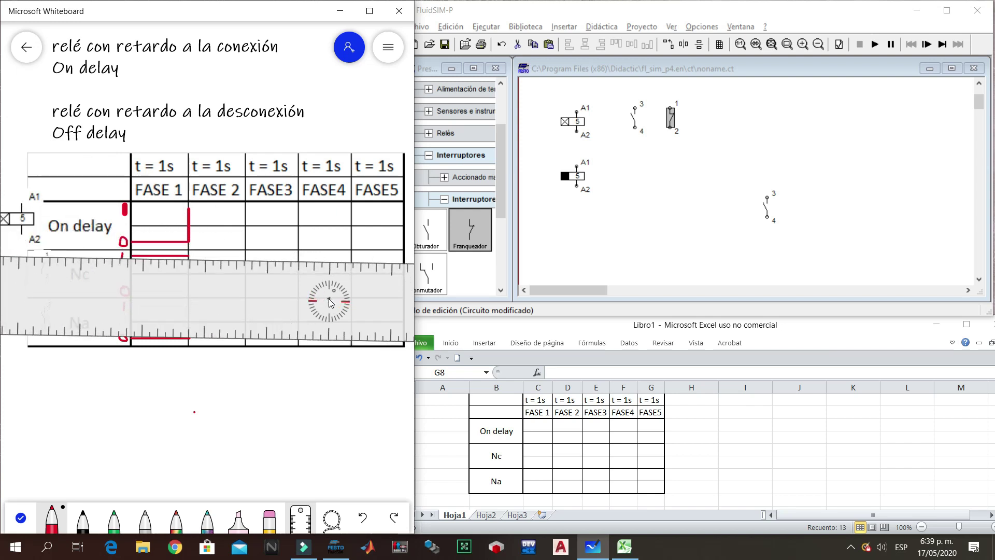
pyautogui.moveTo(343, 309); pyautogui.dragTo(257, 256)
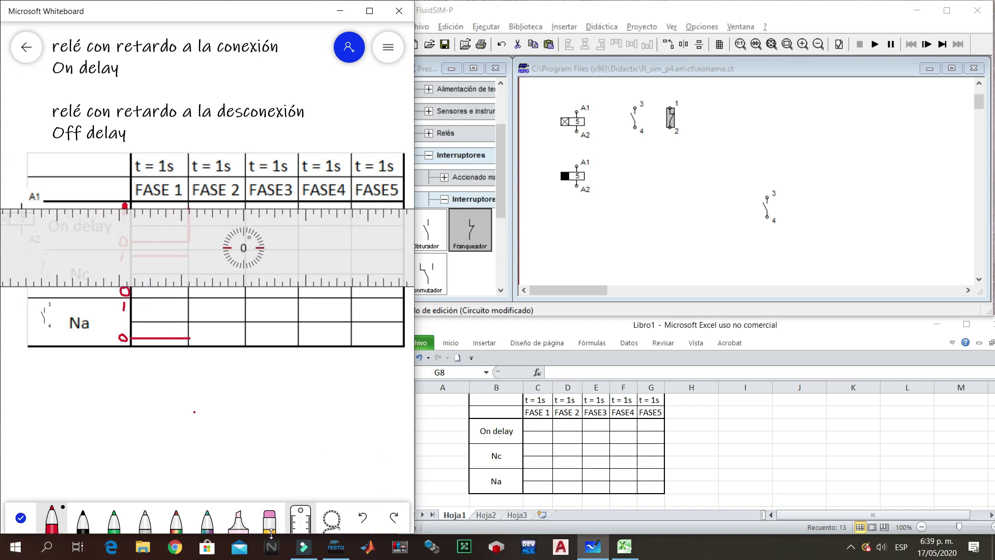
pyautogui.click(301, 518)
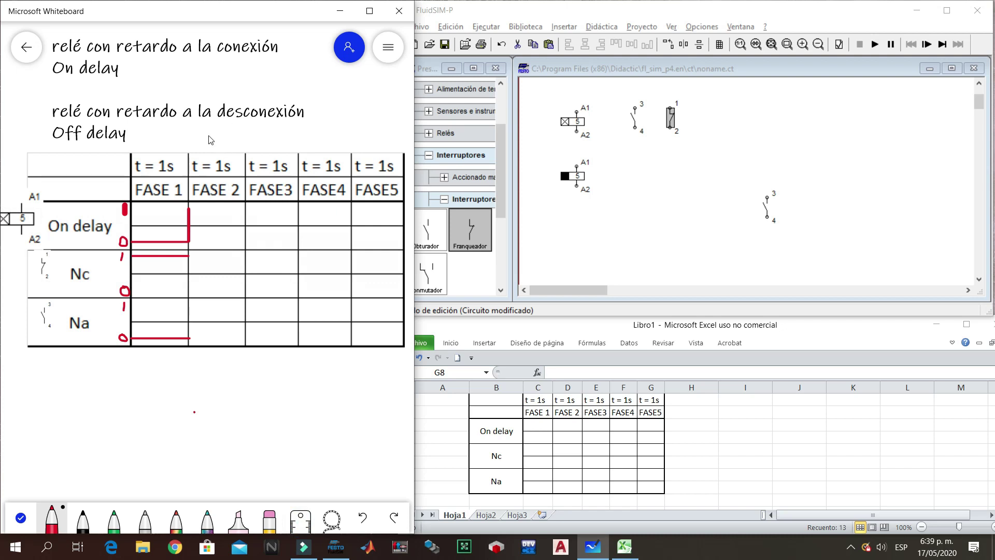
pyautogui.moveTo(213, 133)
pyautogui.mouseDown()
pyautogui.moveTo(220, 127)
pyautogui.moveTo(230, 138)
pyautogui.mouseUp()
pyautogui.hotkey('ctrl', 'z')
pyautogui.hotkey('ctrl', 'z')
# - Handwrite "3s" in red in the blank corner cell of the table, beside the t = 1s headings
pyautogui.moveTo(39, 161); pyautogui.dragTo(53, 177)
# - Show the ruler and draw a red line along it at level 1 of the On delay row, from FASE 2 through FASE4
pyautogui.click(300, 519)
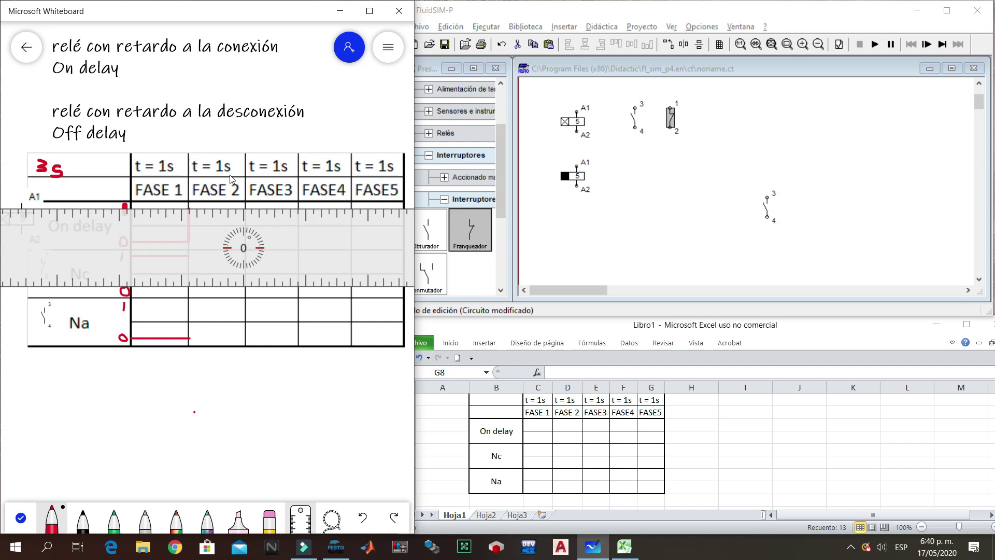
pyautogui.moveTo(275, 240)
pyautogui.mouseDown()
pyautogui.moveTo(209, 231)
pyautogui.moveTo(206, 213)
pyautogui.moveTo(298, 220)
pyautogui.mouseUp()
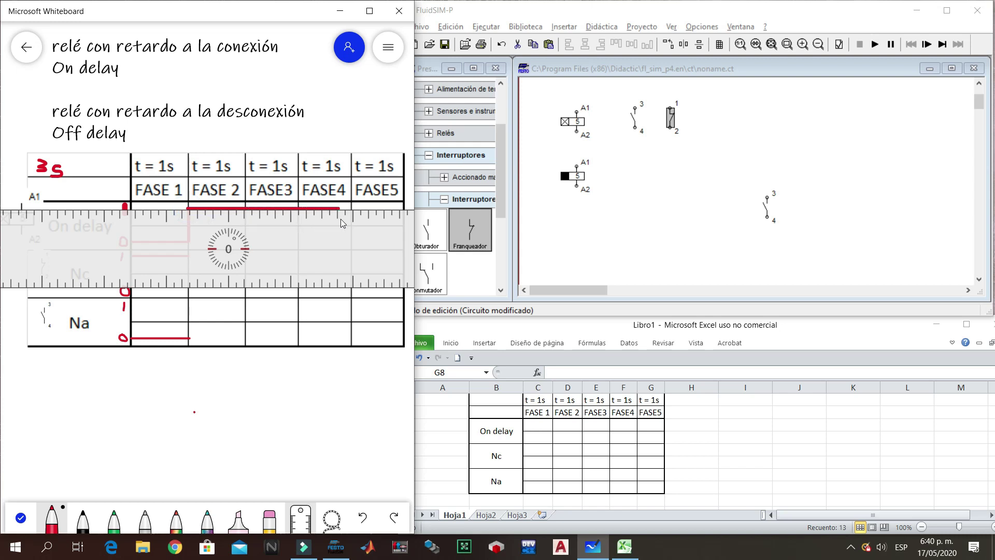
pyautogui.moveTo(323, 237); pyautogui.dragTo(344, 396)
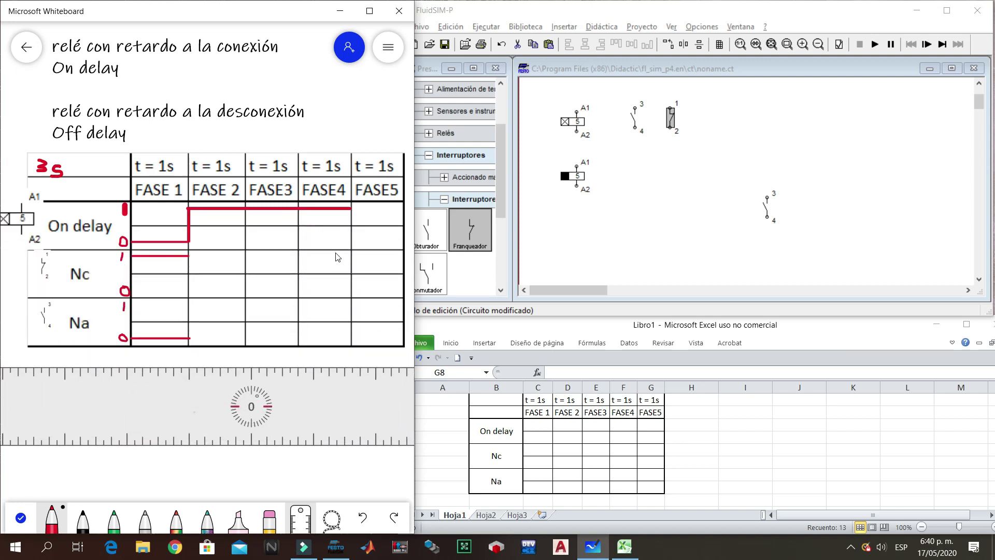
# - Draw ruler-guided red lines from FASE 2 through FASE4 at level 1 in the Nc row and level 0 in the Na row
pyautogui.moveTo(327, 409); pyautogui.dragTo(303, 308)
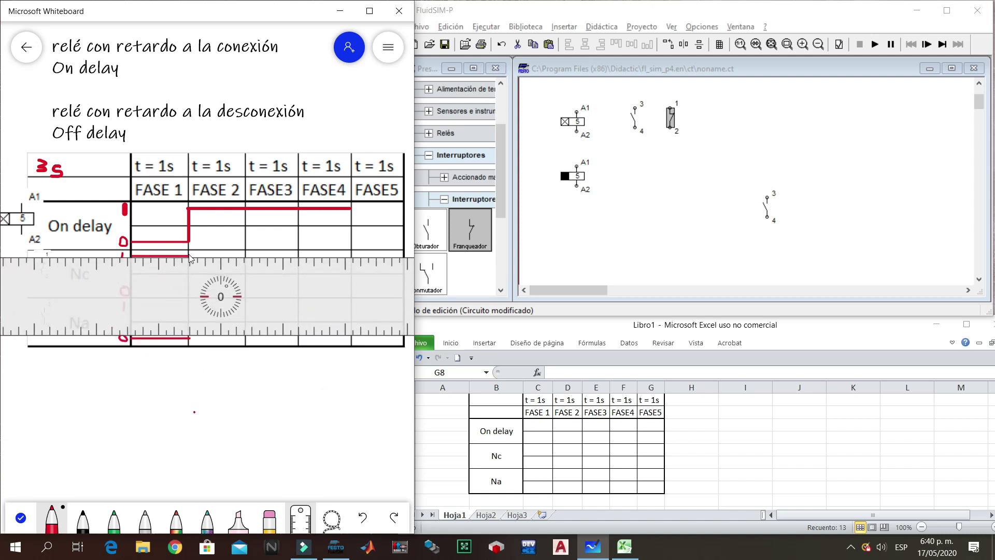
pyautogui.moveTo(191, 259); pyautogui.dragTo(230, 266)
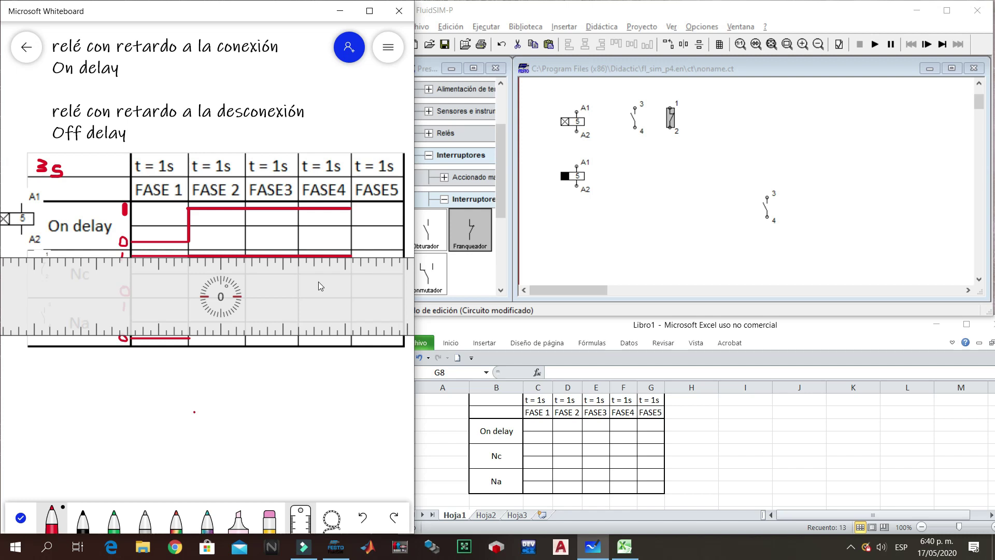
pyautogui.moveTo(311, 282); pyautogui.dragTo(300, 365)
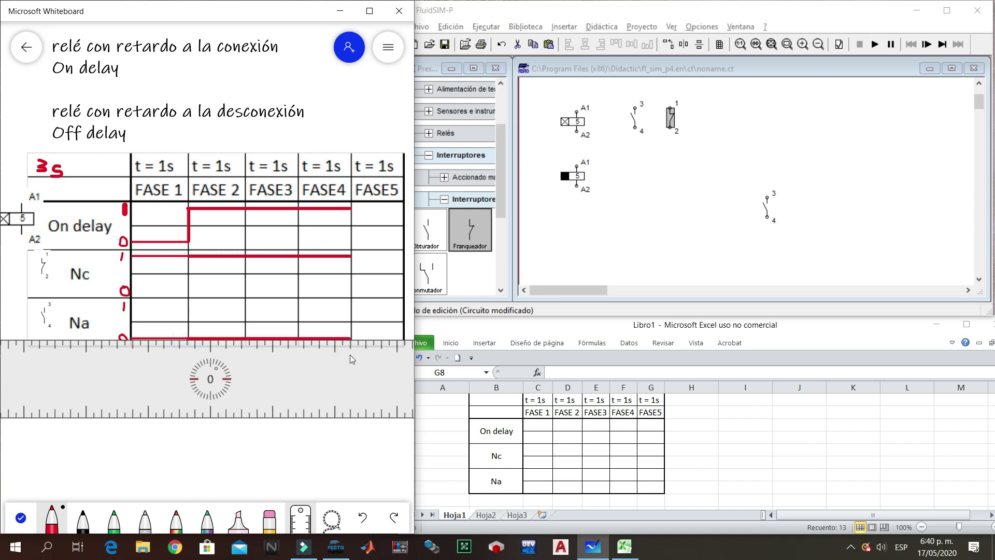
# - Rotate the ruler to 90°, align it with the FASE4–FASE5 boundary, and draw red vertical transitions in the Nc and Na rows
pyautogui.scroll(20, 318, 358)
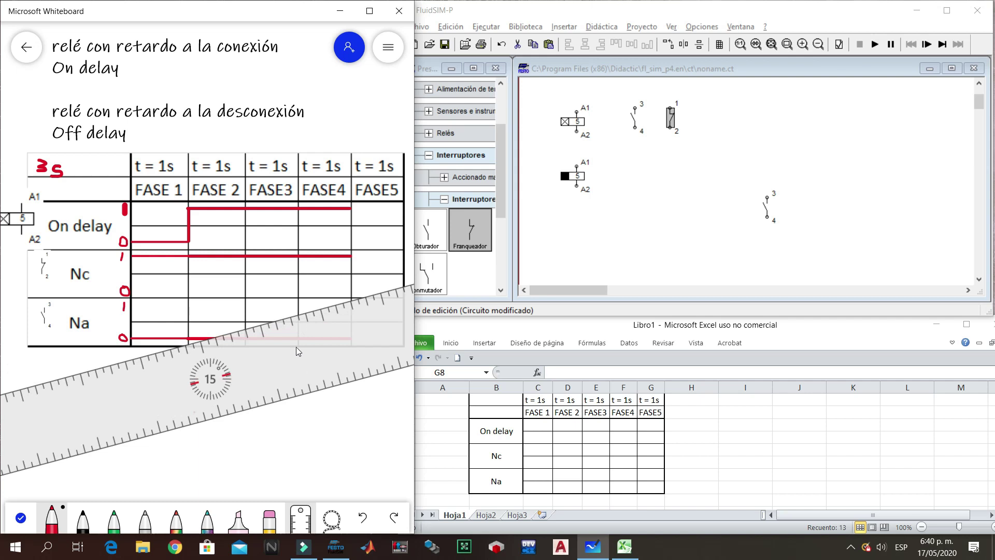
pyautogui.scroll(20, 295, 329)
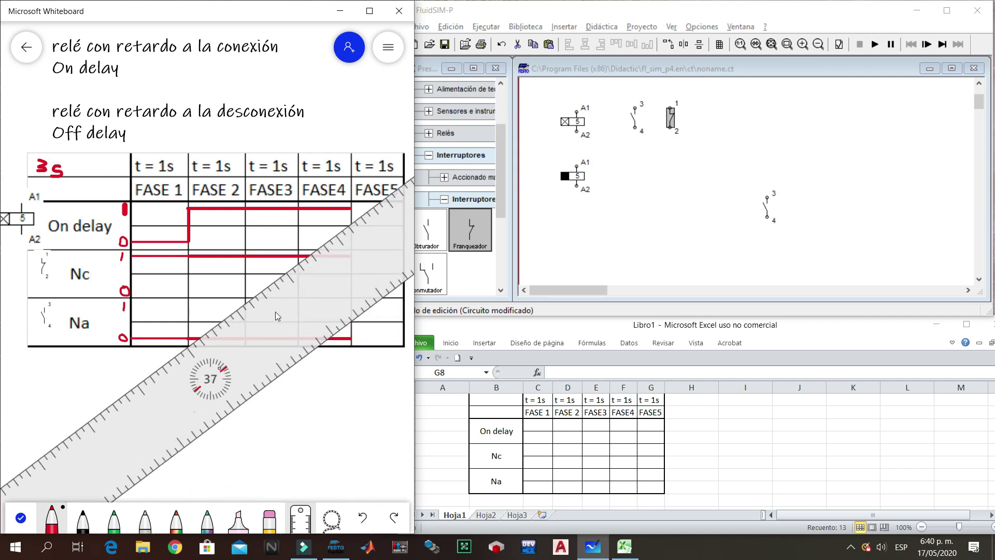
pyautogui.scroll(17, 274, 320)
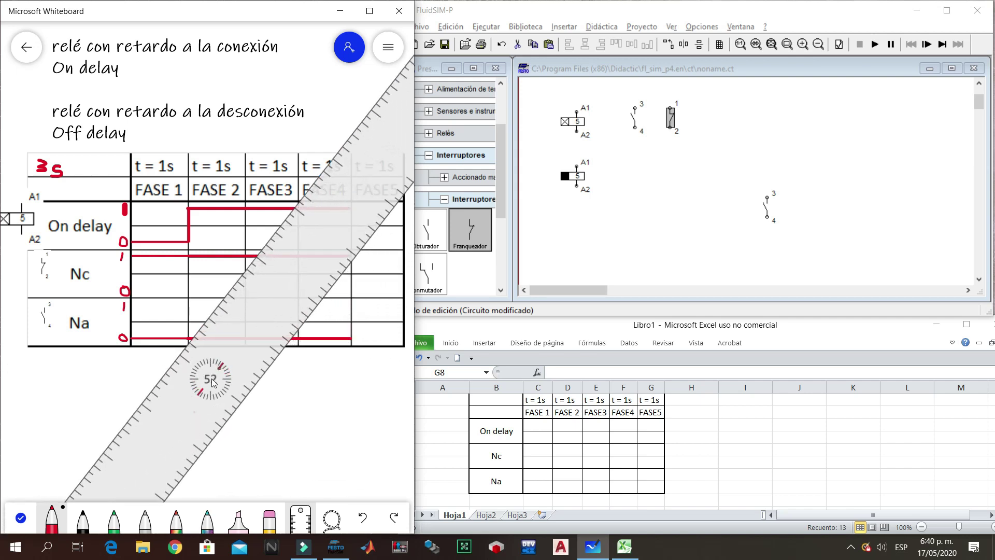
pyautogui.scroll(14, 213, 382)
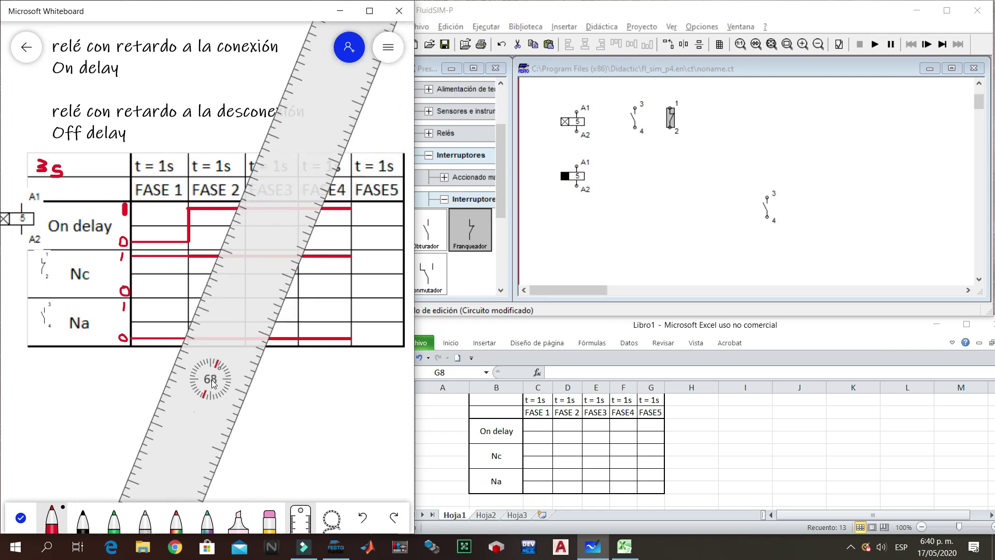
pyautogui.scroll(15, 213, 382)
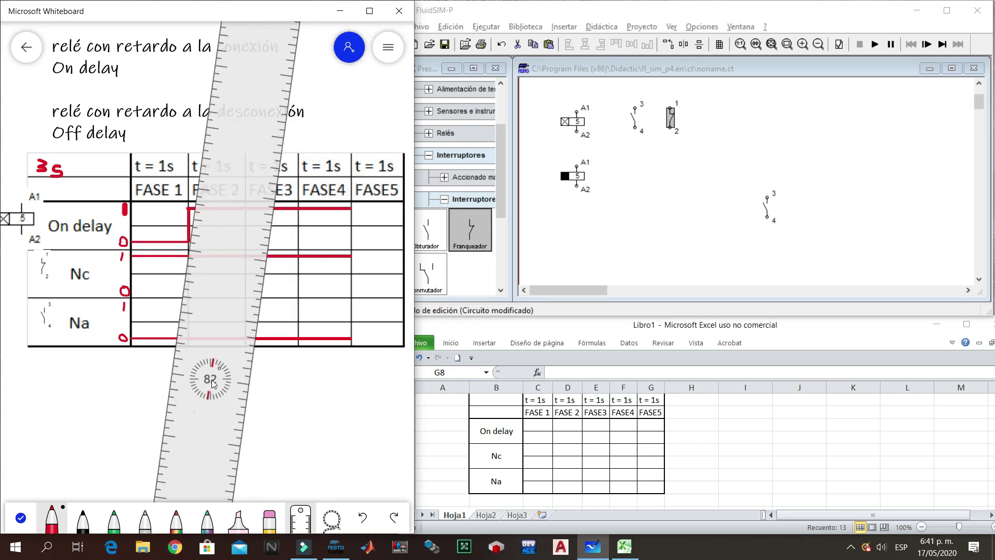
pyautogui.scroll(4, 212, 382)
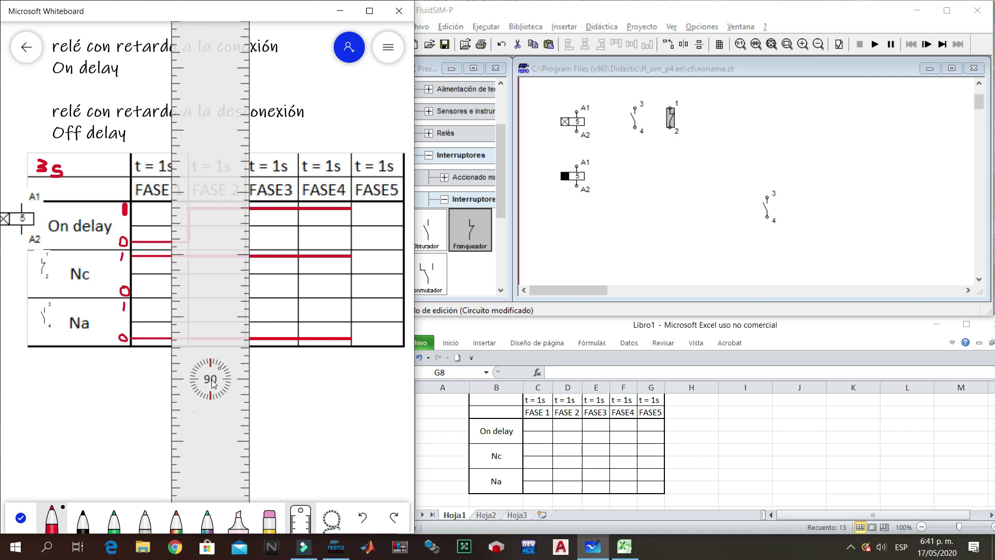
pyautogui.moveTo(210, 330); pyautogui.dragTo(311, 302)
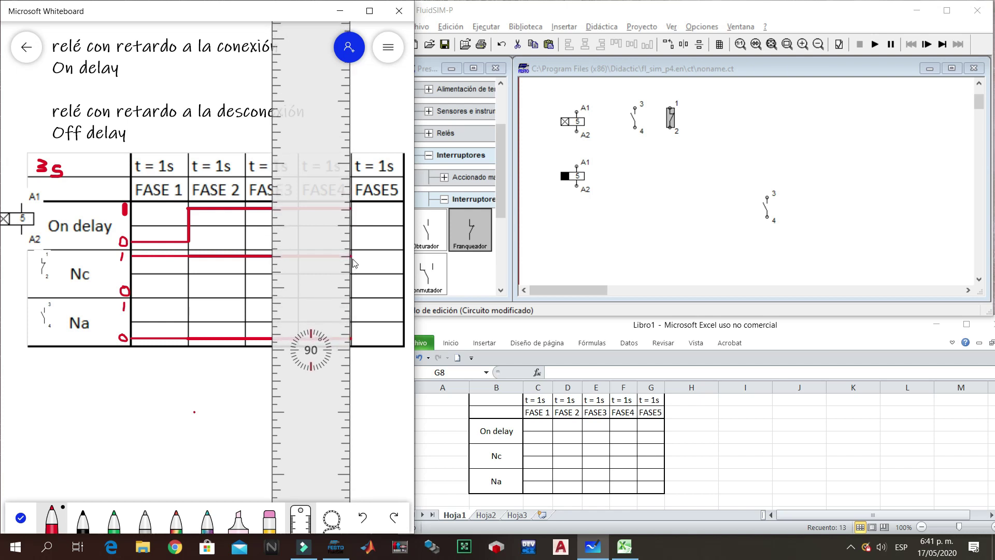
pyautogui.moveTo(352, 256); pyautogui.dragTo(350, 285)
pyautogui.moveTo(352, 341); pyautogui.dragTo(352, 313)
# - Return the ruler to 0° and extend the red level 1 line of the On delay row to the middle of FASE5
pyautogui.scroll(-14, 319, 310)
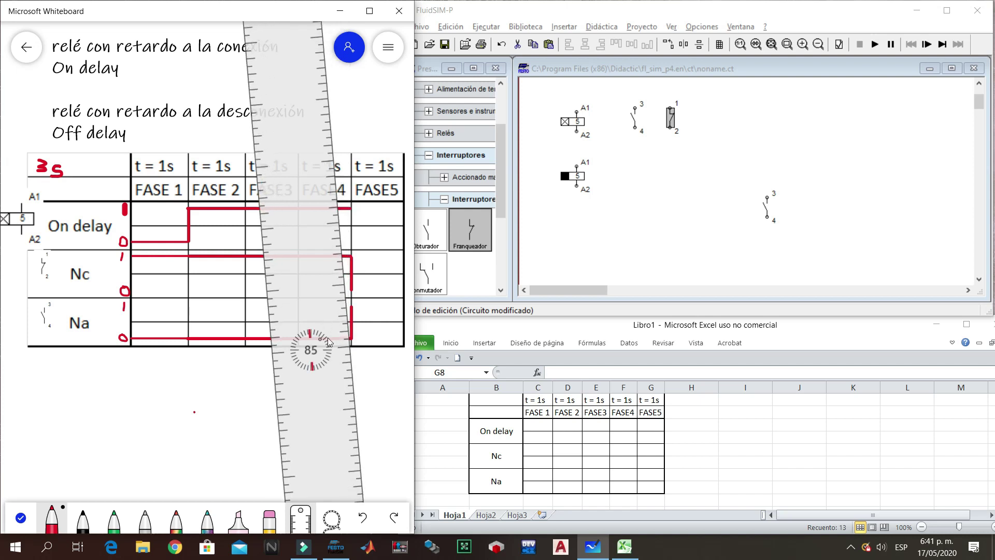
pyautogui.scroll(-8, 328, 339)
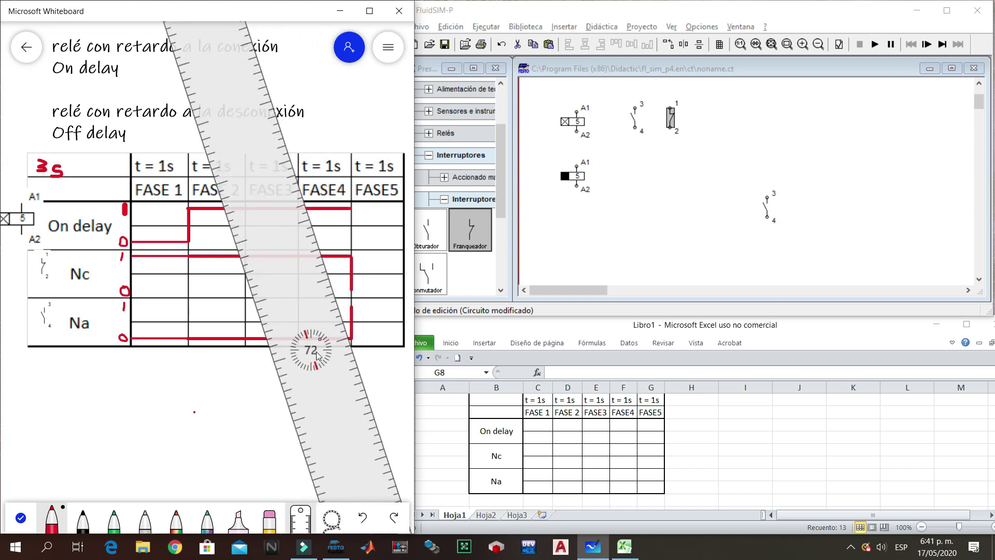
pyautogui.scroll(-7, 321, 352)
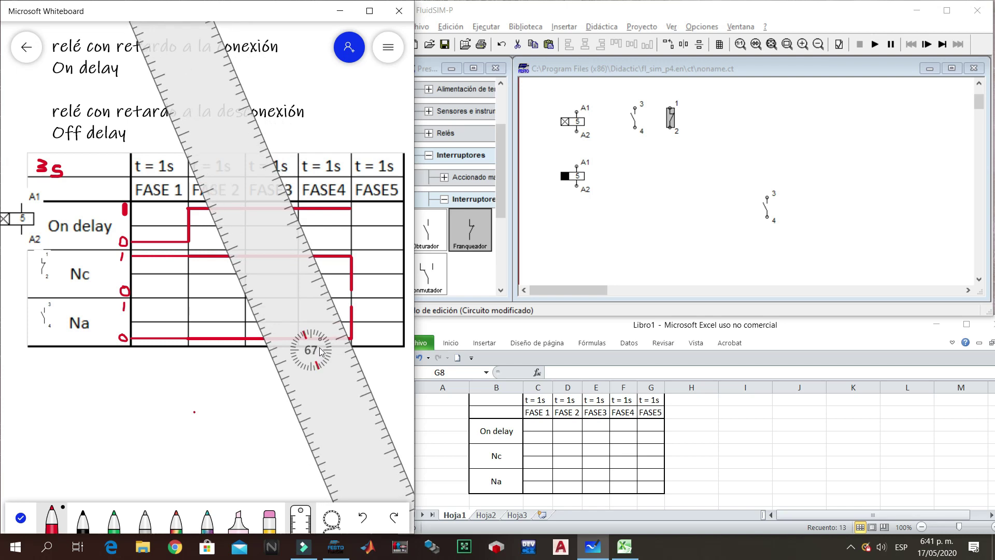
pyautogui.scroll(-18, 311, 352)
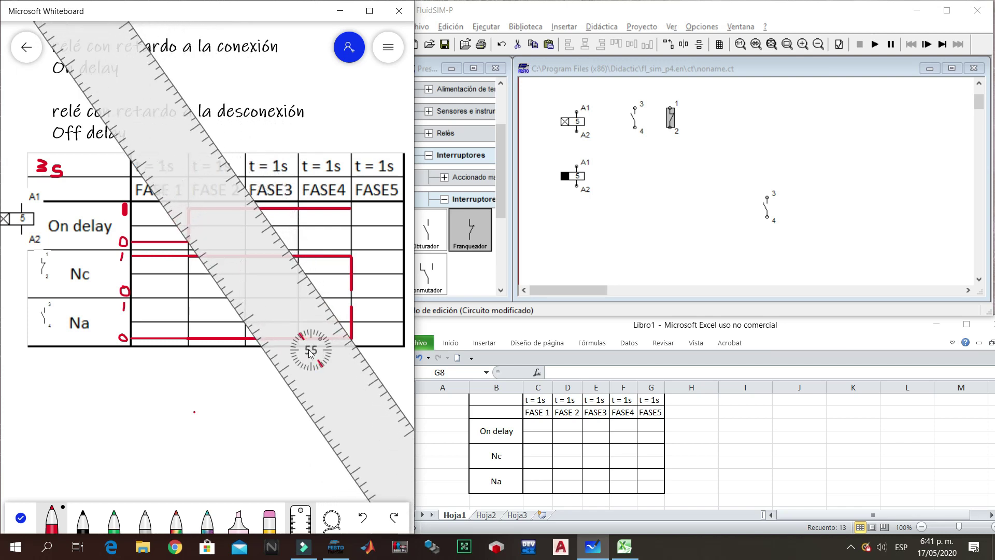
pyautogui.scroll(-18, 315, 354)
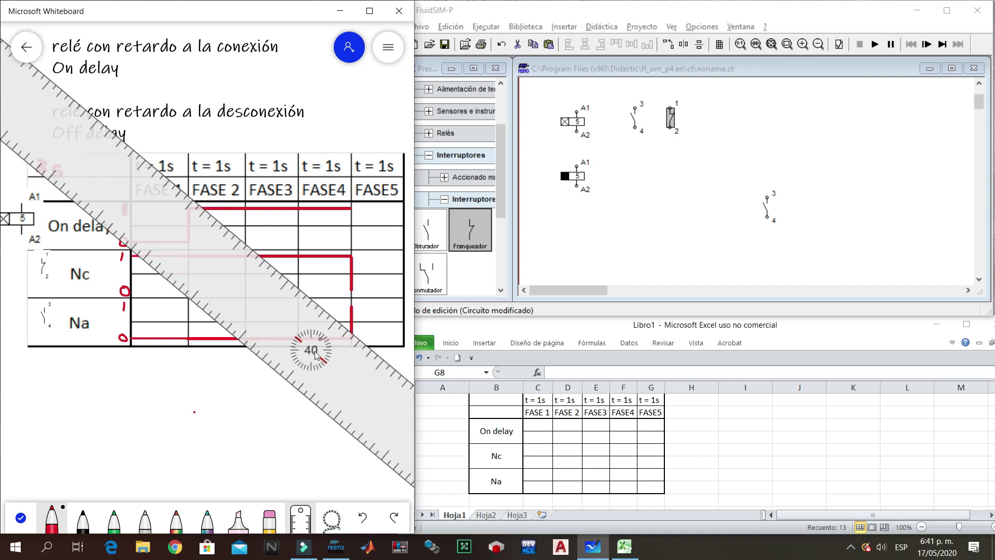
pyautogui.scroll(-20, 315, 354)
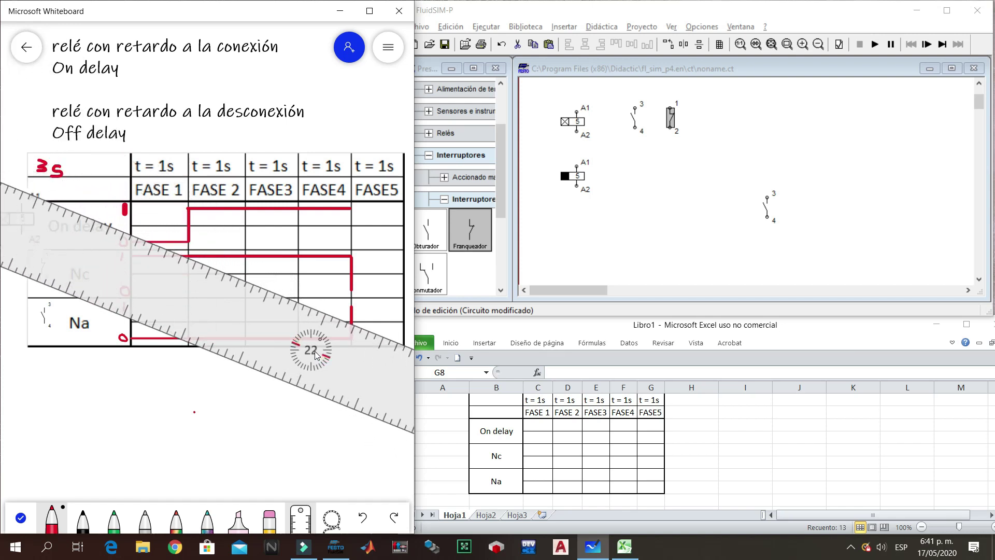
pyautogui.scroll(-5, 314, 353)
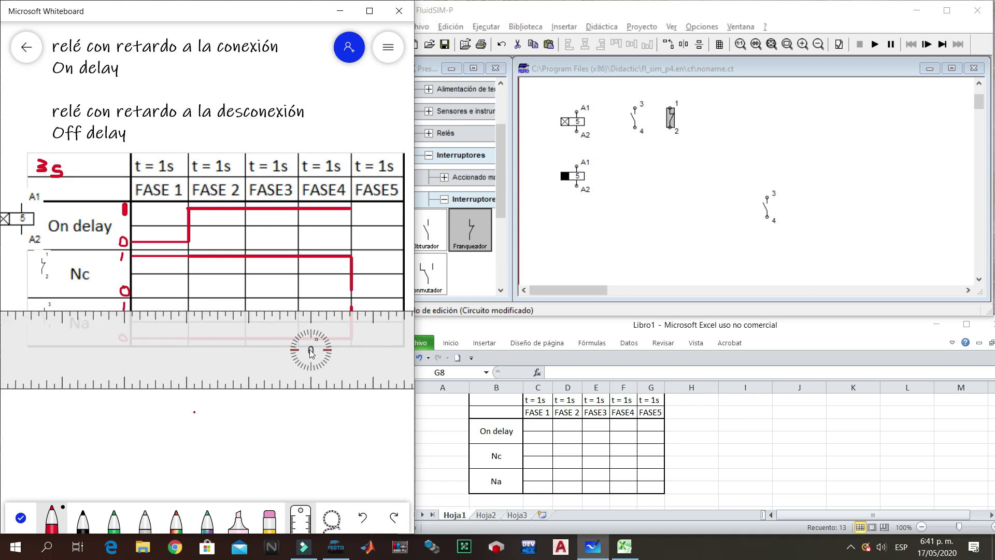
pyautogui.moveTo(311, 353); pyautogui.dragTo(342, 254)
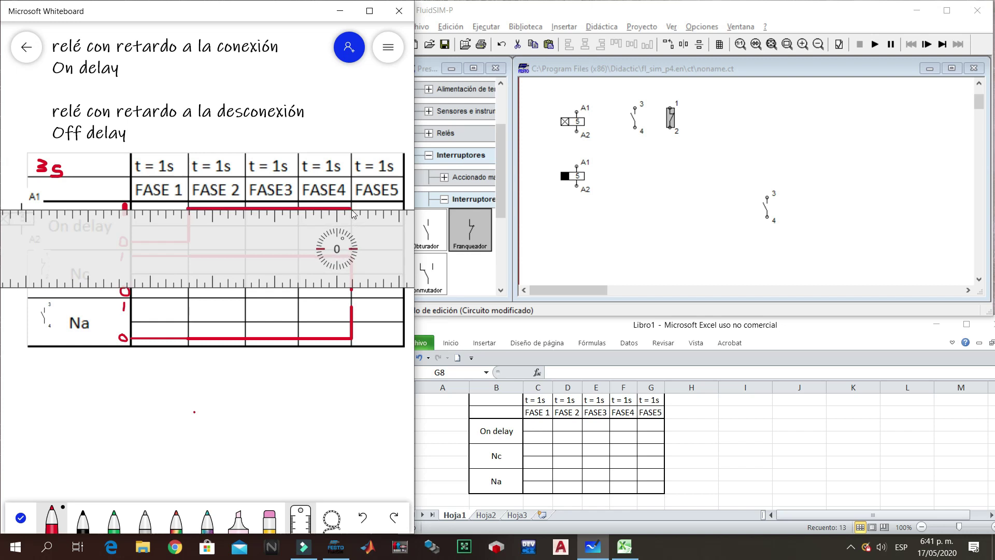
pyautogui.moveTo(353, 212); pyautogui.dragTo(364, 215)
# - Set the ruler to 90° at the middle of FASE5 and draw red vertical transitions in the On delay, Nc and Na rows
pyautogui.moveTo(377, 237); pyautogui.dragTo(377, 318)
pyautogui.scroll(10, 377, 318)
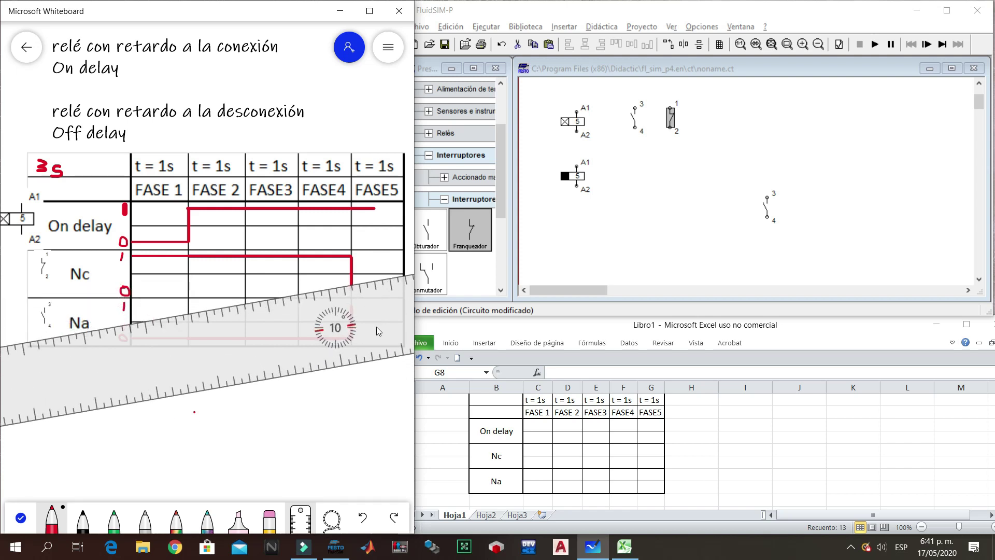
pyautogui.scroll(10, 379, 320)
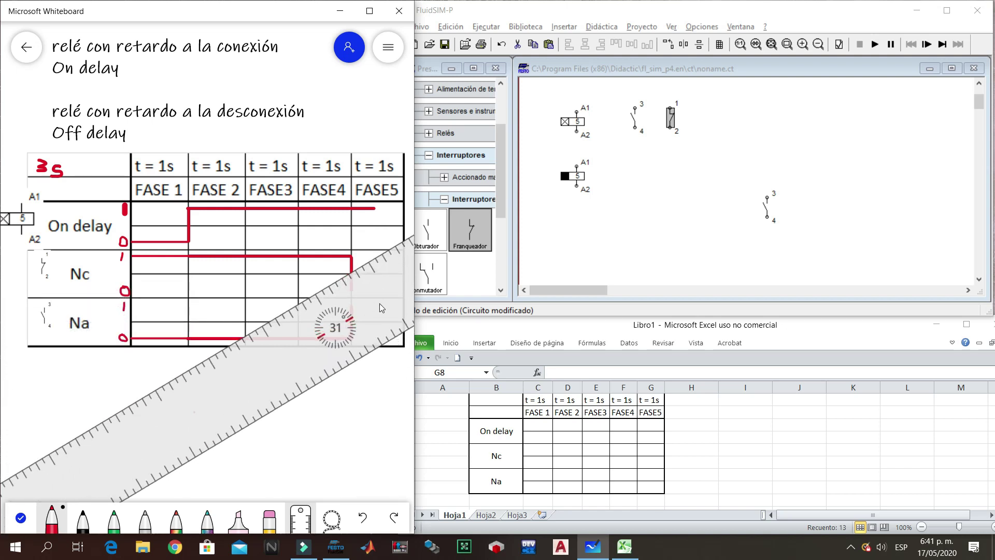
pyautogui.scroll(14, 380, 304)
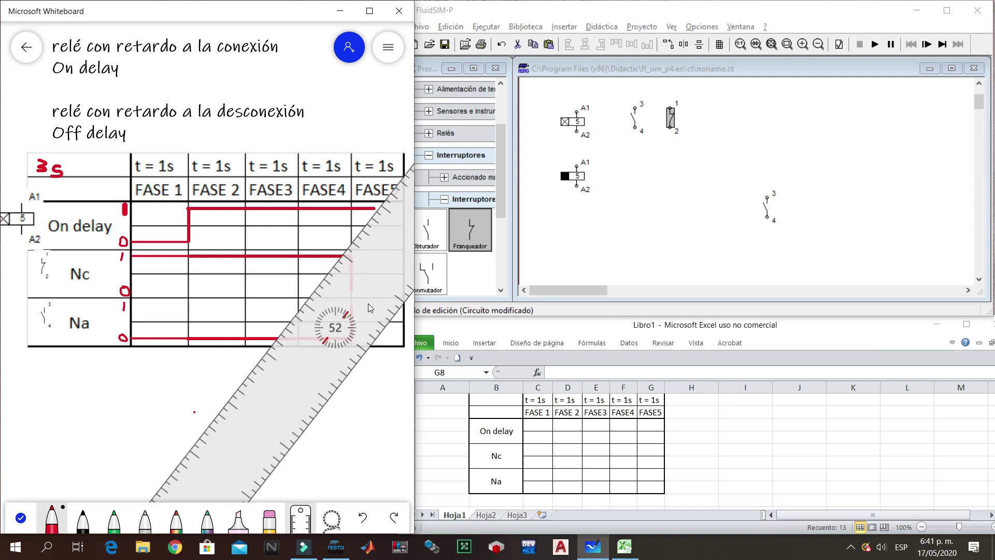
pyautogui.scroll(11, 366, 303)
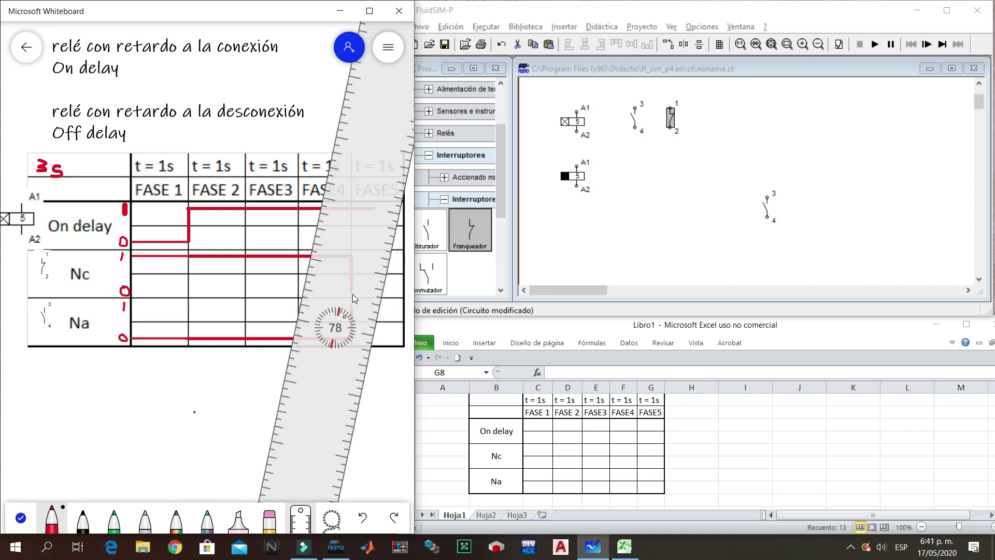
pyautogui.scroll(7, 353, 295)
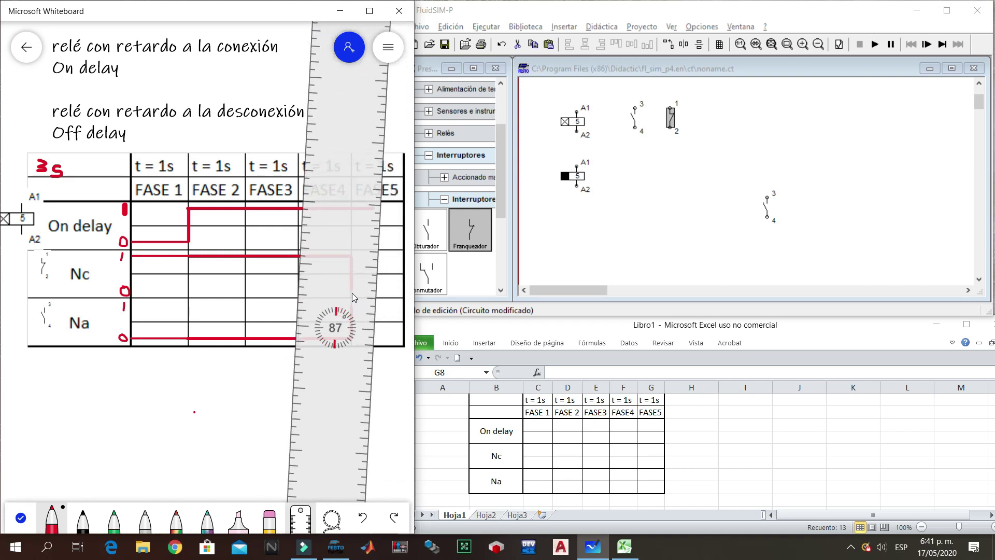
pyautogui.scroll(1, 352, 294)
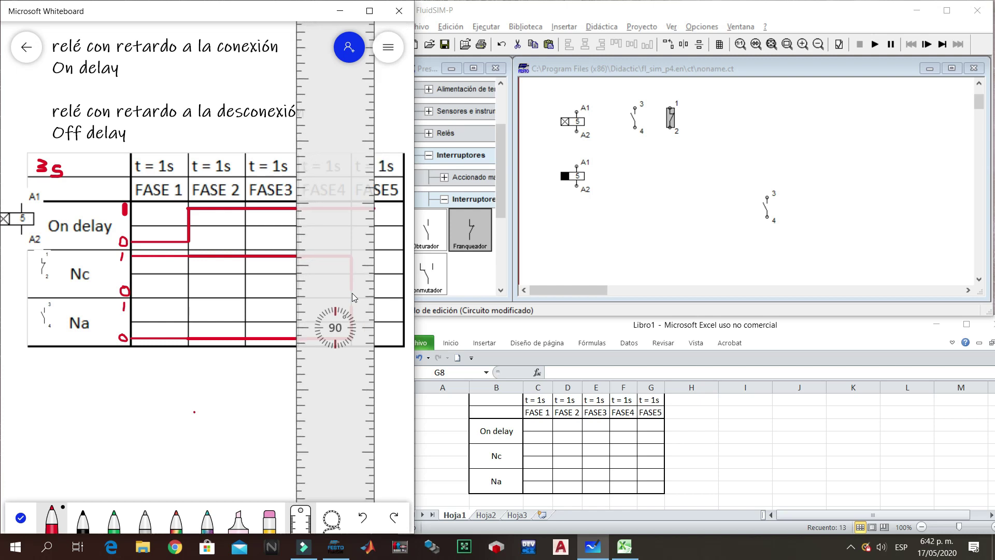
pyautogui.moveTo(333, 404); pyautogui.dragTo(331, 372)
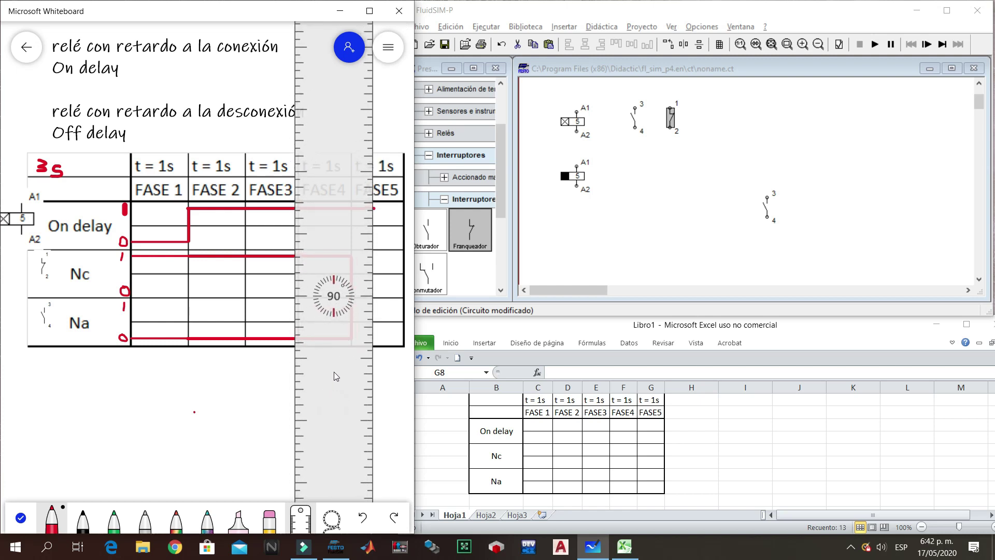
pyautogui.moveTo(377, 209); pyautogui.dragTo(369, 230)
pyautogui.moveTo(374, 257); pyautogui.dragTo(372, 288)
pyautogui.moveTo(374, 306); pyautogui.dragTo(374, 335)
# - Return the ruler to 0° and draw red lines across the first half of FASE5, at level 0 in Nc and level 1 in Na
pyautogui.scroll(-5, 344, 319)
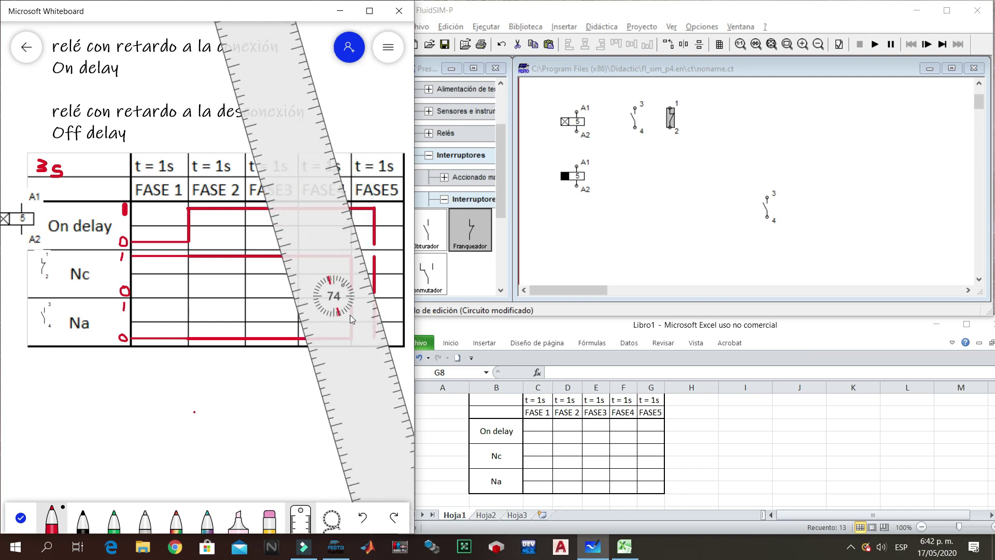
pyautogui.scroll(-10, 350, 315)
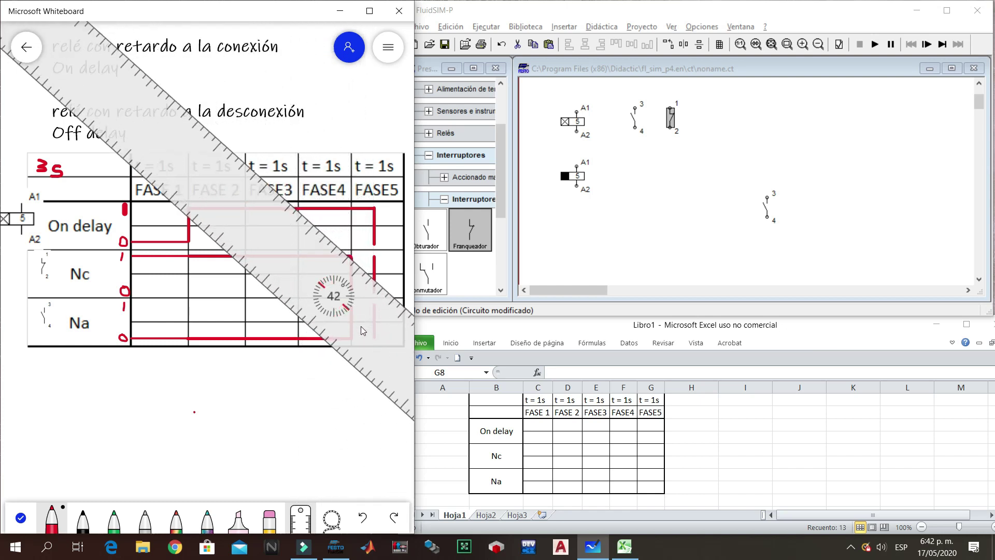
pyautogui.scroll(-8, 361, 325)
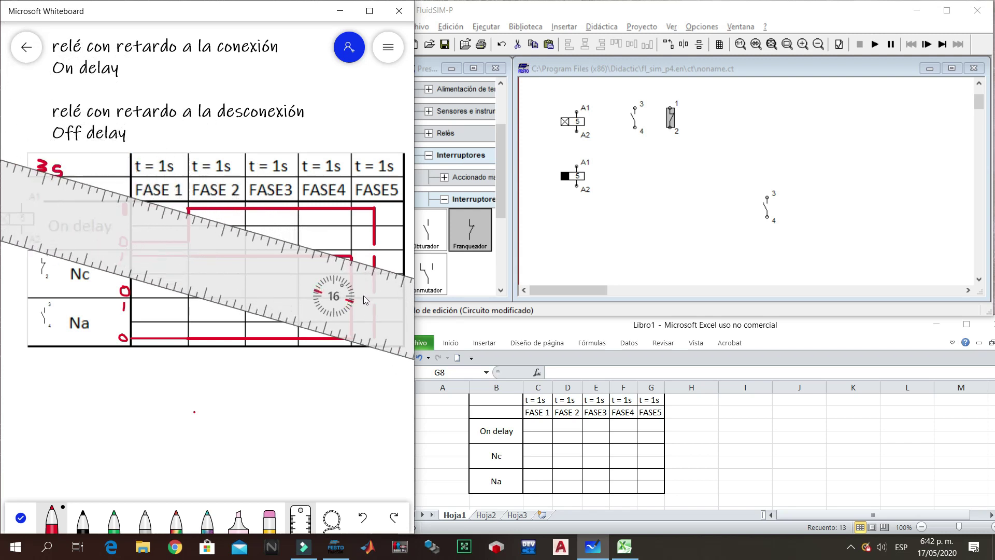
pyautogui.scroll(-4, 364, 298)
pyautogui.scroll(-4, 364, 298)
pyautogui.moveTo(363, 297); pyautogui.dragTo(372, 328)
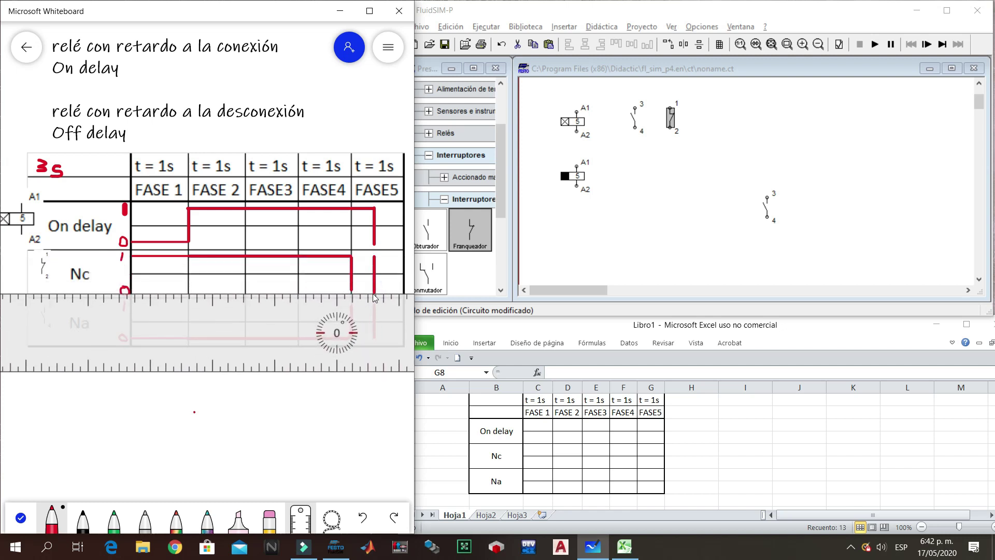
pyautogui.moveTo(374, 294)
pyautogui.mouseDown()
pyautogui.moveTo(353, 293)
pyautogui.moveTo(381, 334)
pyautogui.moveTo(381, 377)
pyautogui.moveTo(377, 333)
pyautogui.moveTo(357, 312)
pyautogui.moveTo(364, 317)
pyautogui.mouseUp()
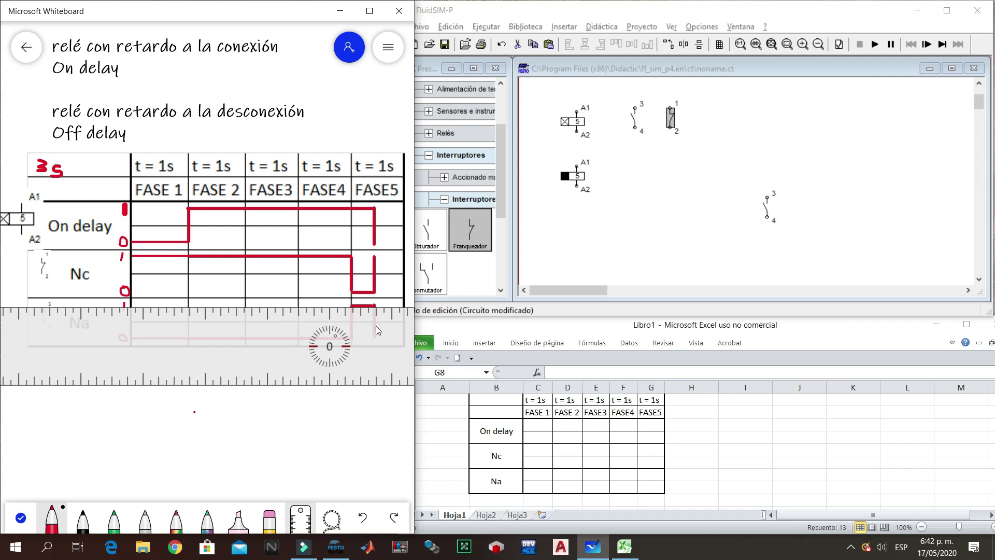
# - Draw ruler-guided red lines at level 0 across the second half of FASE5 in the On delay and Na rows
pyautogui.moveTo(362, 356); pyautogui.dragTo(368, 389)
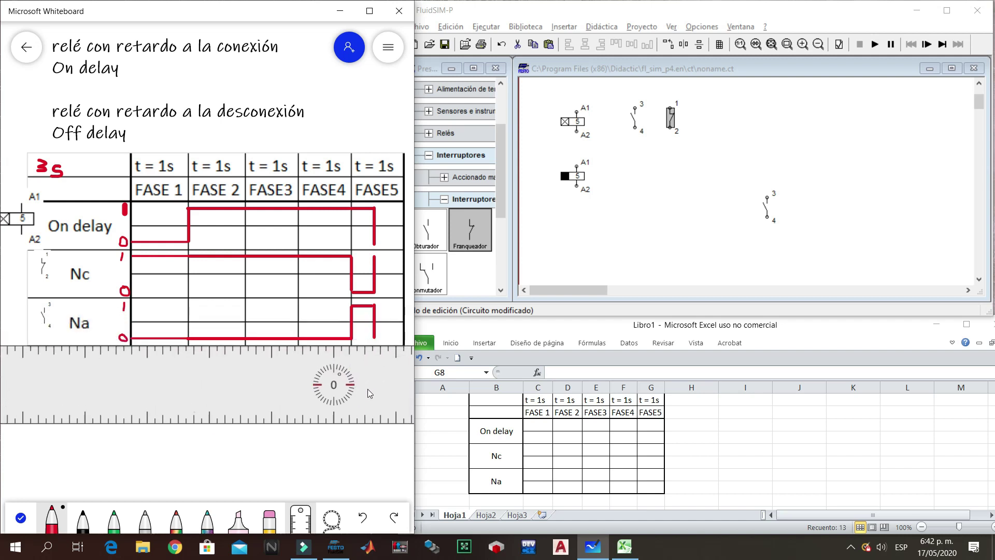
pyautogui.moveTo(412, 372); pyautogui.dragTo(378, 292)
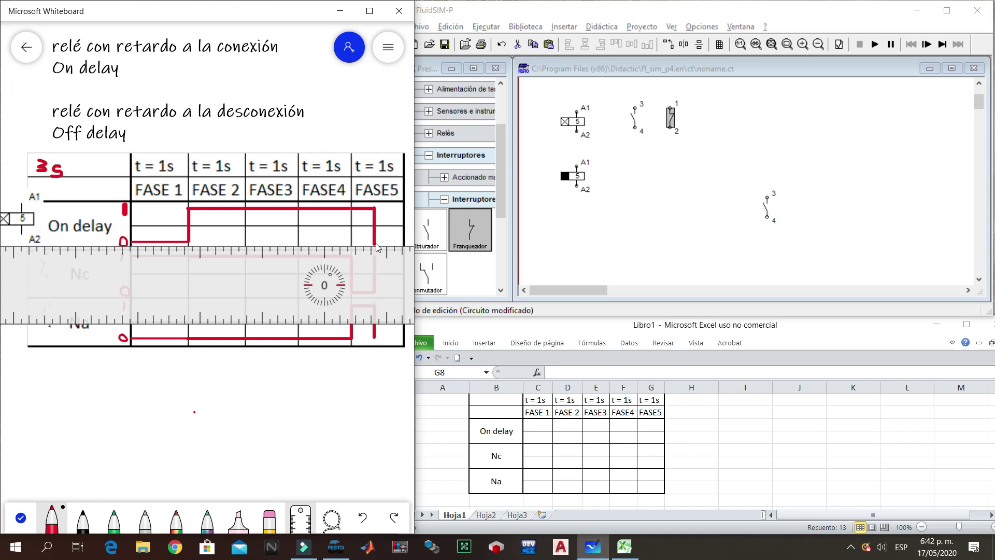
pyautogui.moveTo(376, 249)
pyautogui.mouseDown()
pyautogui.moveTo(404, 252)
pyautogui.moveTo(387, 371)
pyautogui.moveTo(378, 335)
pyautogui.moveTo(400, 344)
pyautogui.mouseUp()
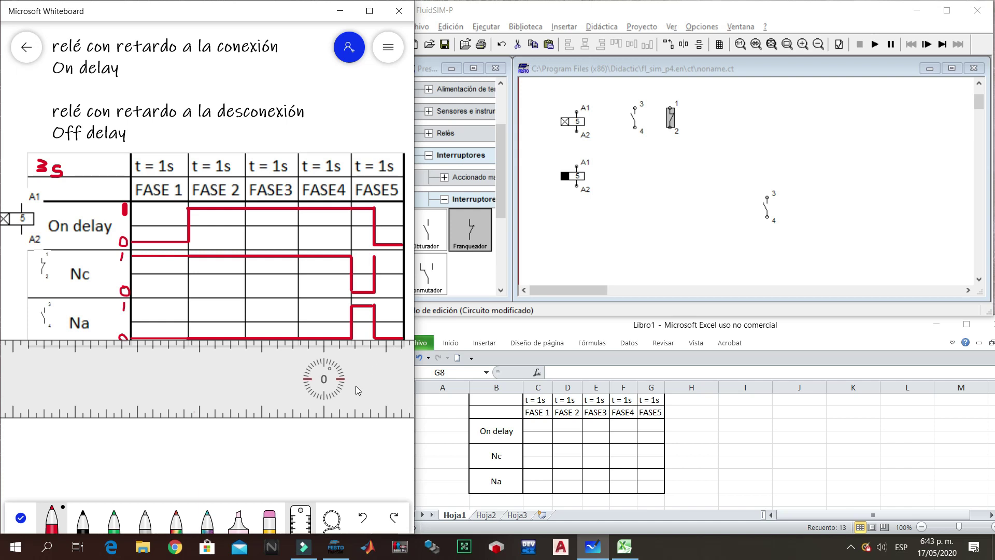
# - Rotate the ruler to 45° and hatch the On delay pulse from FASE 2 through FASE4 with green diagonal strokes
pyautogui.scroll(3, 371, 396)
pyautogui.scroll(-12, 370, 395)
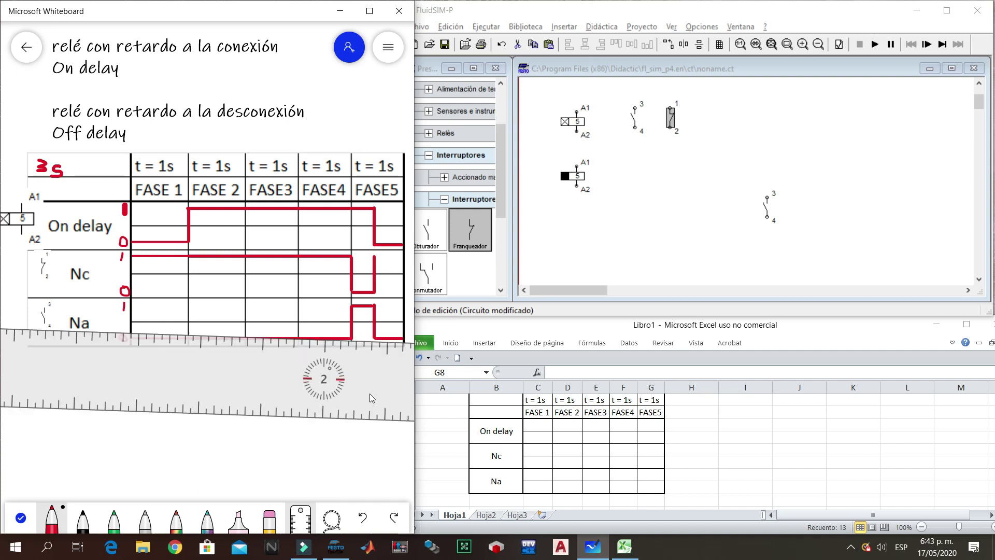
pyautogui.scroll(-17, 369, 394)
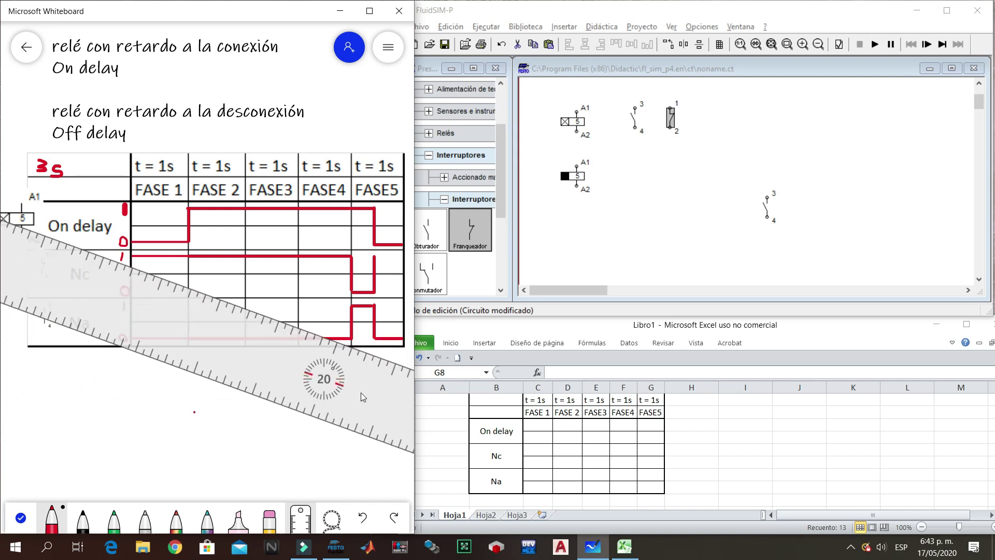
pyautogui.scroll(-14, 338, 390)
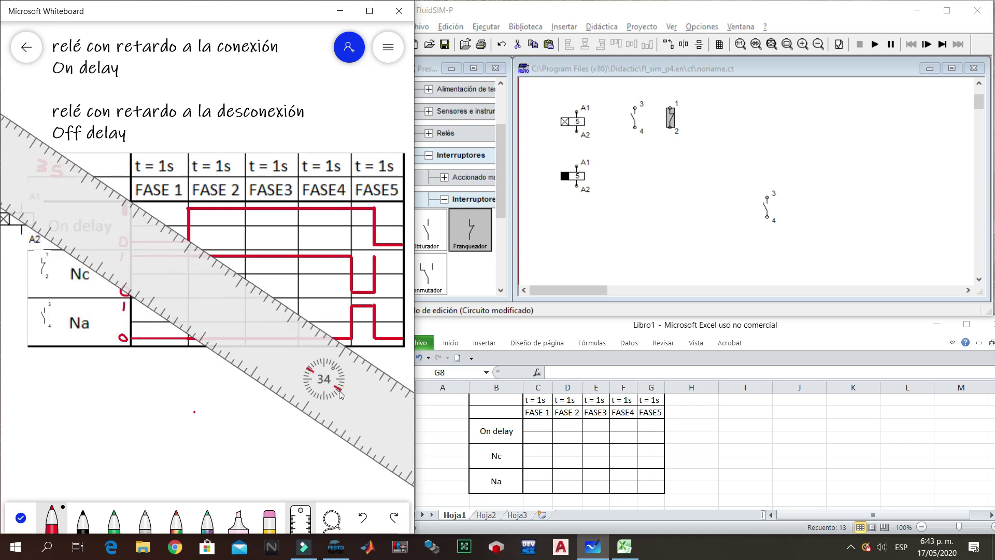
pyautogui.scroll(-6, 339, 390)
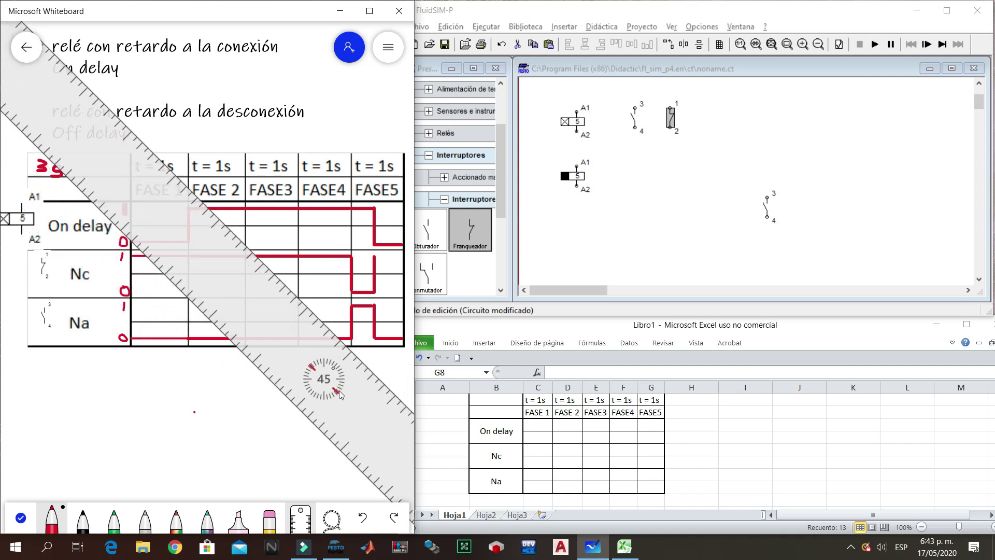
pyautogui.scroll(-1, 339, 390)
pyautogui.scroll(2, 339, 390)
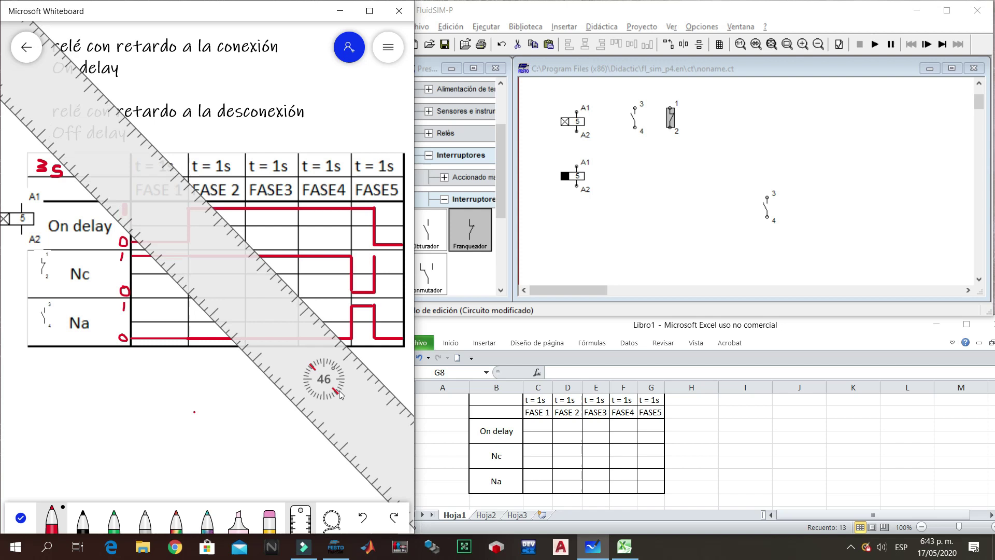
pyautogui.click(112, 522)
pyautogui.moveTo(385, 426)
pyautogui.mouseDown()
pyautogui.moveTo(343, 352)
pyautogui.moveTo(345, 254)
pyautogui.moveTo(315, 223)
pyautogui.moveTo(317, 260)
pyautogui.moveTo(293, 260)
pyautogui.moveTo(310, 243)
pyautogui.moveTo(288, 236)
pyautogui.mouseUp()
pyautogui.moveTo(284, 231)
pyautogui.mouseDown()
pyautogui.moveTo(287, 259)
pyautogui.moveTo(274, 264)
pyautogui.moveTo(278, 239)
pyautogui.moveTo(256, 233)
pyautogui.mouseUp()
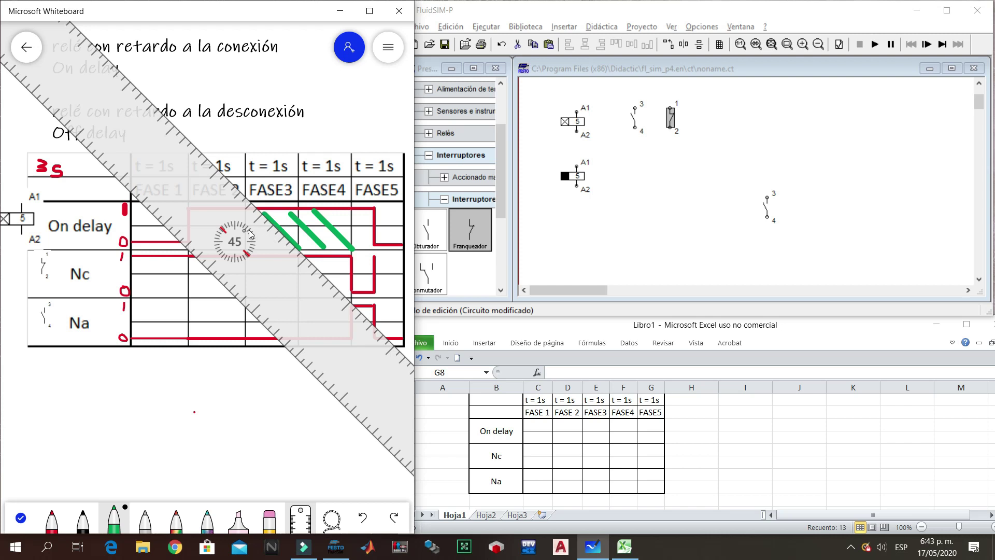
pyautogui.moveTo(262, 272)
pyautogui.mouseDown()
pyautogui.moveTo(231, 269)
pyautogui.moveTo(232, 233)
pyautogui.moveTo(220, 256)
pyautogui.moveTo(250, 253)
pyautogui.moveTo(227, 221)
pyautogui.moveTo(191, 250)
pyautogui.moveTo(223, 244)
pyautogui.moveTo(193, 229)
pyautogui.moveTo(177, 259)
pyautogui.moveTo(204, 248)
pyautogui.moveTo(191, 242)
pyautogui.moveTo(188, 266)
pyautogui.mouseUp()
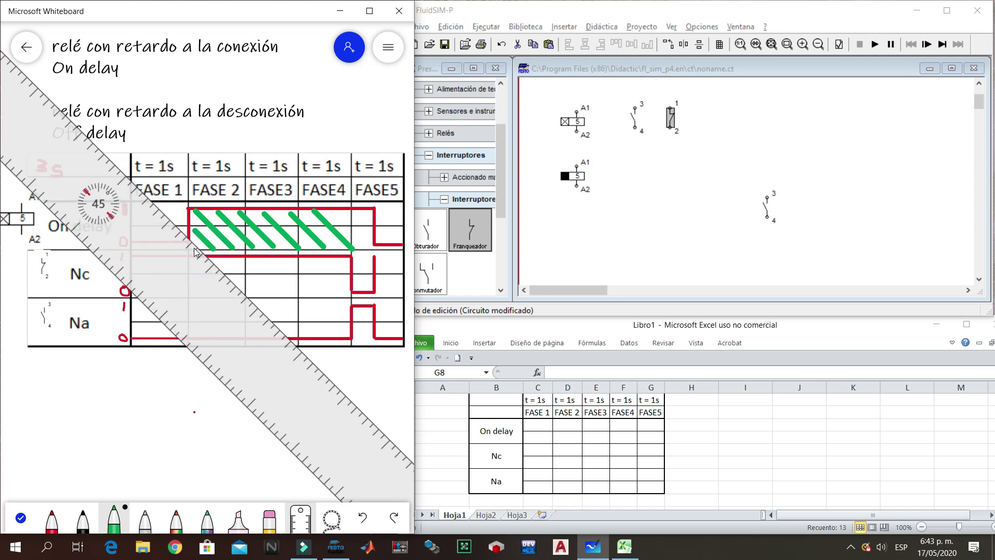
pyautogui.moveTo(202, 274)
pyautogui.mouseDown()
pyautogui.moveTo(302, 245)
pyautogui.moveTo(330, 219)
pyautogui.mouseUp()
pyautogui.moveTo(331, 255); pyautogui.dragTo(356, 265)
pyautogui.moveTo(350, 221)
pyautogui.mouseDown()
pyautogui.moveTo(145, 331)
pyautogui.moveTo(160, 342)
pyautogui.moveTo(303, 233)
pyautogui.moveTo(174, 319)
pyautogui.moveTo(134, 370)
pyautogui.mouseUp()
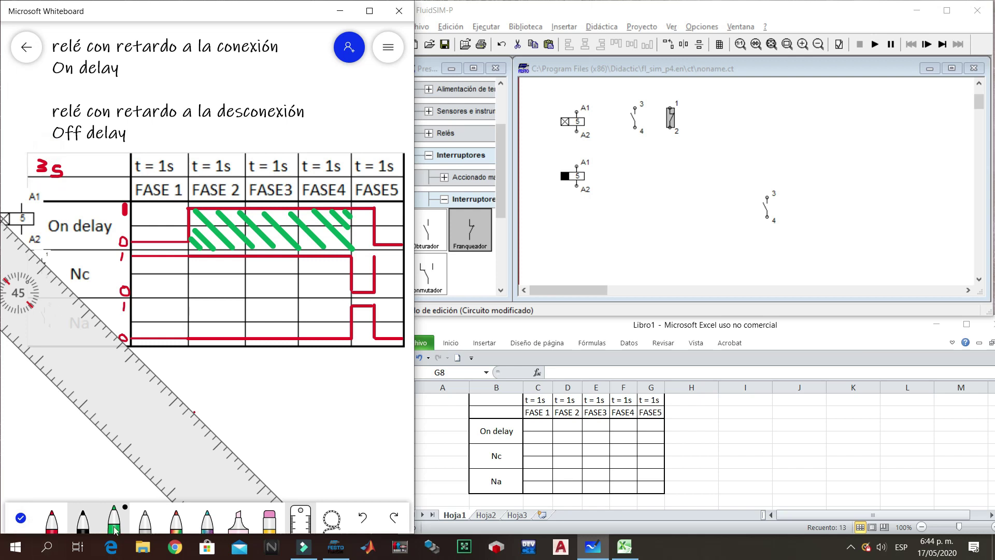
# - Hide the ruler, circle the 3s note in green and add a green tick mark above each of FASE 2, FASE3 and FASE4
pyautogui.click(295, 519)
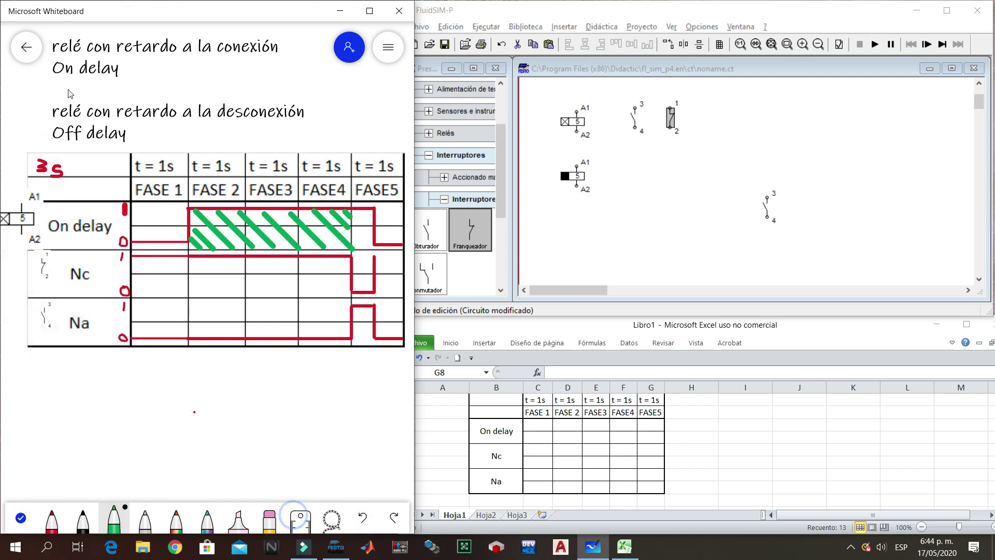
pyautogui.moveTo(57, 156)
pyautogui.mouseDown()
pyautogui.moveTo(31, 160)
pyautogui.moveTo(31, 178)
pyautogui.moveTo(74, 179)
pyautogui.moveTo(68, 157)
pyautogui.moveTo(57, 163)
pyautogui.mouseUp()
pyautogui.moveTo(231, 148)
pyautogui.mouseDown()
pyautogui.moveTo(247, 132)
pyautogui.moveTo(348, 121)
pyautogui.mouseUp()
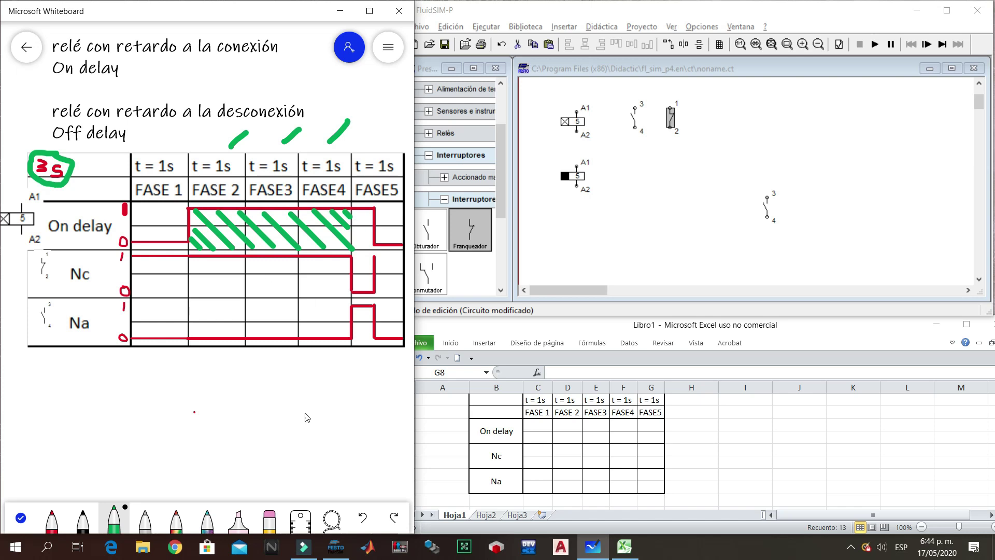
# - Switch to the Excel sheet and change the On delay row label in B3 to "Off delay"
pyautogui.click(486, 437)
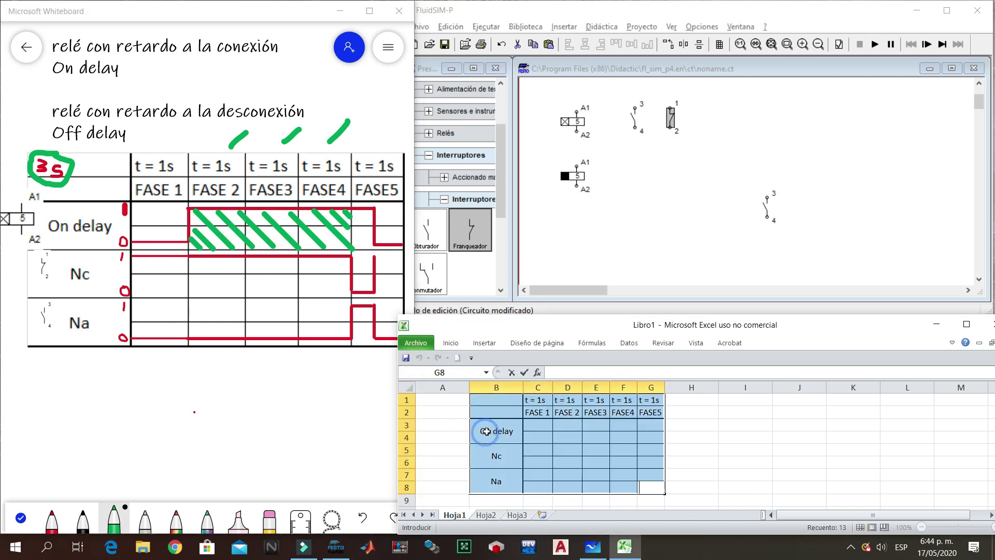
pyautogui.click(487, 430)
pyautogui.doubleClick(487, 430)
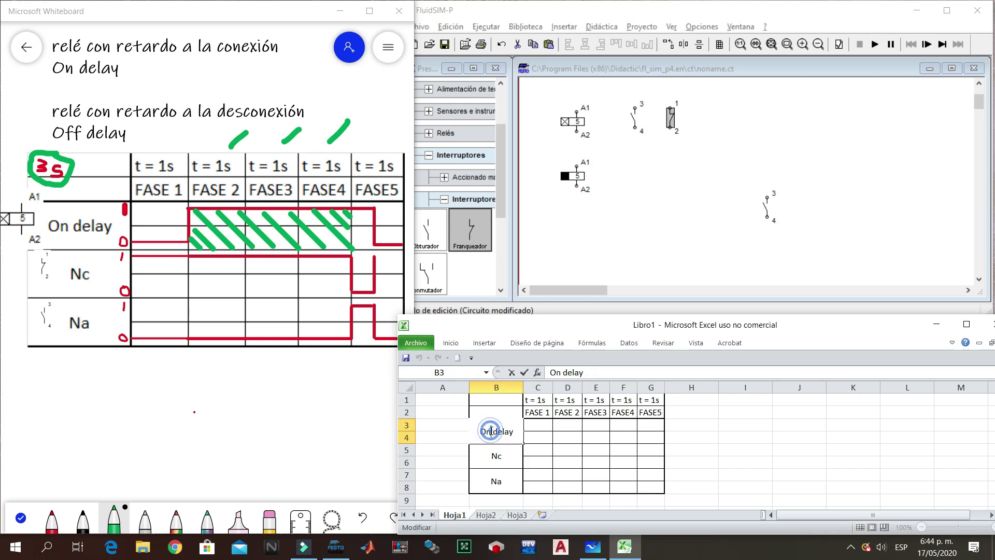
pyautogui.press('Delete')
pyautogui.write('ff')
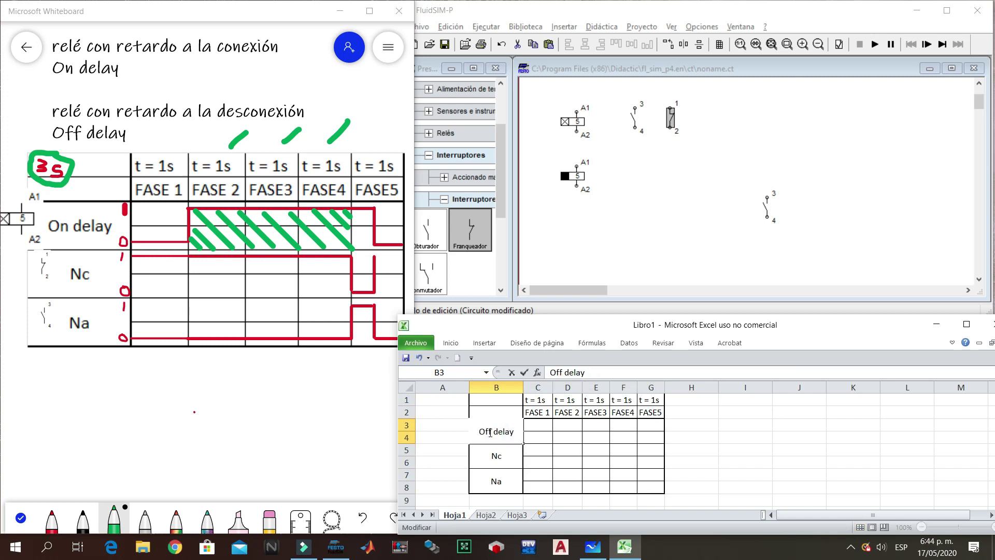
pyautogui.click(767, 472)
# - Copy the whole Off delay phase table from Excel and paste it onto the whiteboard
pyautogui.moveTo(480, 470); pyautogui.dragTo(507, 400)
pyautogui.hotkey('ctrl', 'c')
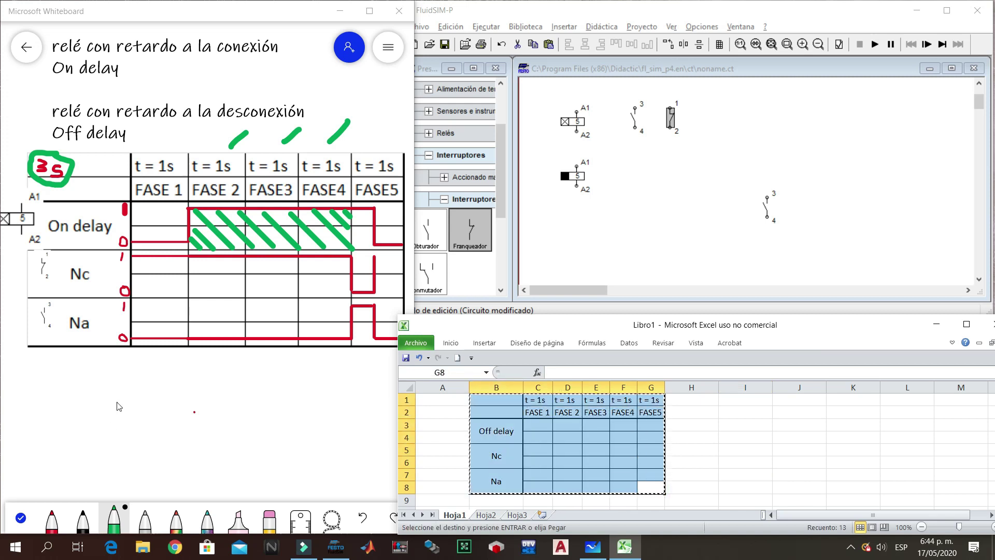
pyautogui.click(101, 390)
pyautogui.hotkey('ctrl', 'v')
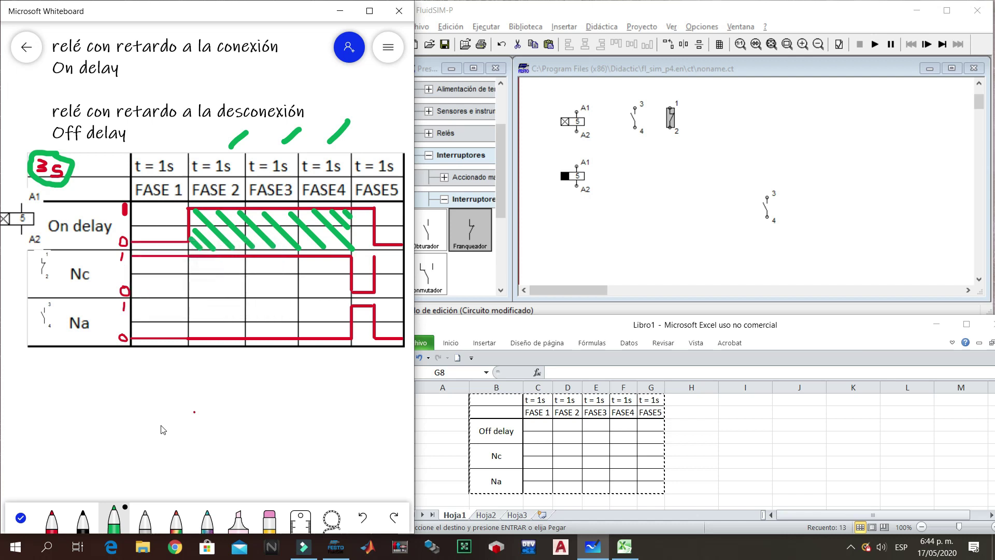
pyautogui.click(20, 517)
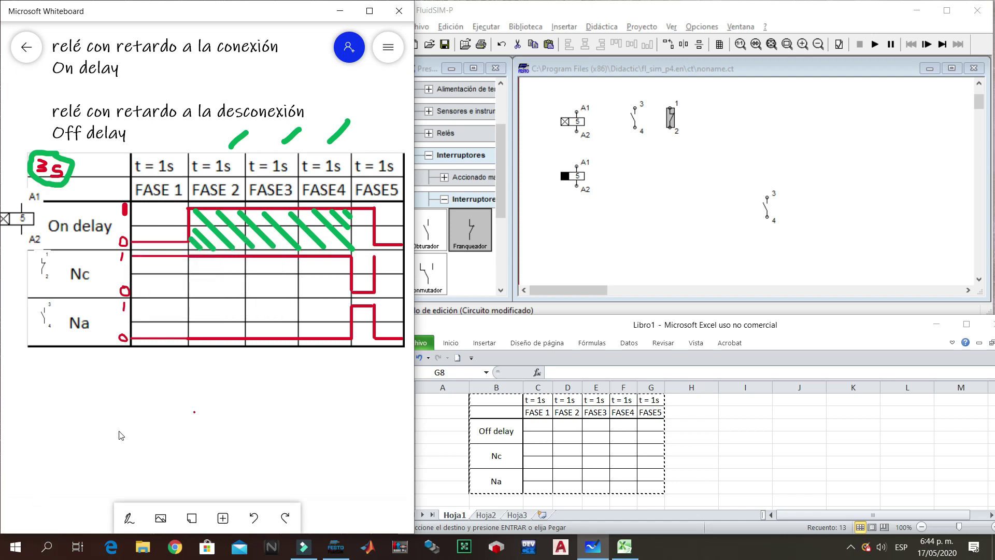
pyautogui.hotkey('ctrl', 'v')
# - Enlarge the pasted Off delay table to the On delay table's width and align it directly underneath that table
pyautogui.moveTo(173, 409); pyautogui.dragTo(157, 403)
pyautogui.moveTo(207, 447); pyautogui.dragTo(266, 482)
pyautogui.moveTo(135, 419); pyautogui.dragTo(191, 439)
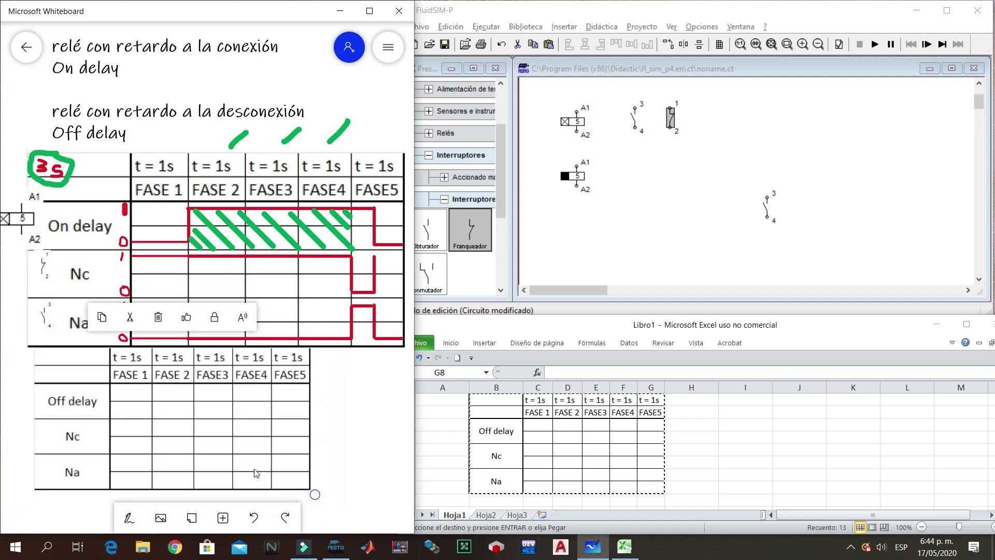
pyautogui.moveTo(315, 494); pyautogui.dragTo(366, 521)
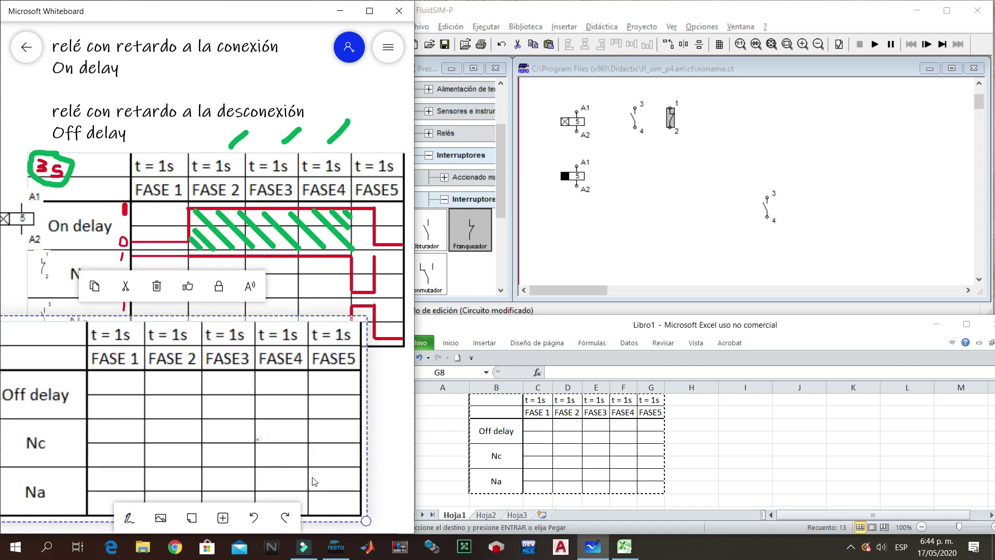
pyautogui.moveTo(257, 440); pyautogui.dragTo(313, 482)
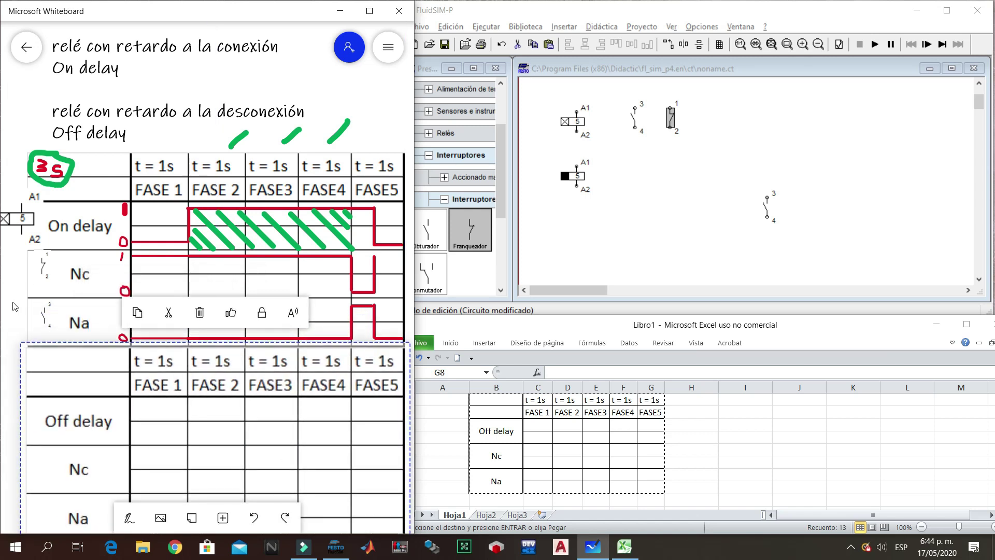
pyautogui.moveTo(6, 314); pyautogui.dragTo(1, 257)
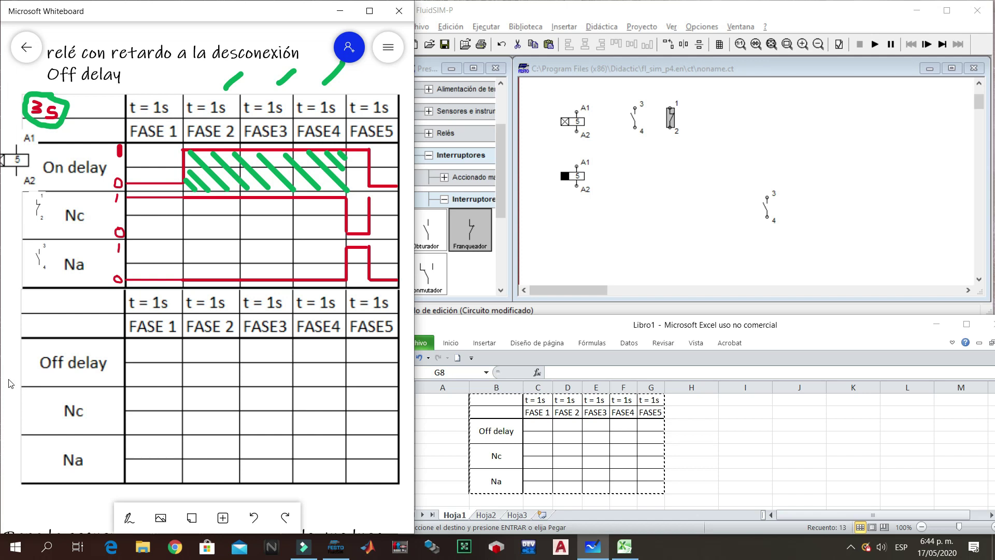
pyautogui.moveTo(7, 382); pyautogui.dragTo(16, 382)
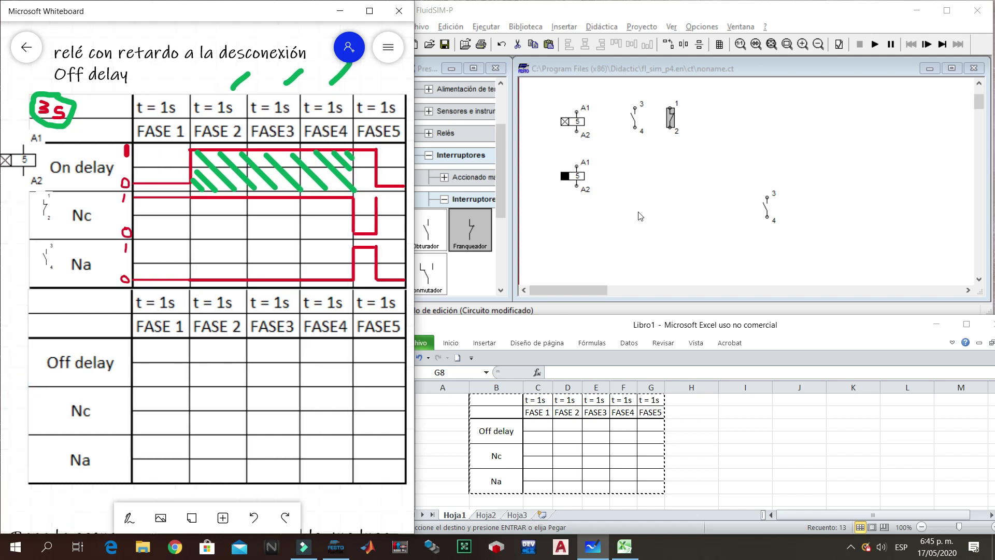
# - Copy the off-delay relay coil symbol from FluidSIM and place it on the whiteboard beside the Off delay row
pyautogui.click(580, 171)
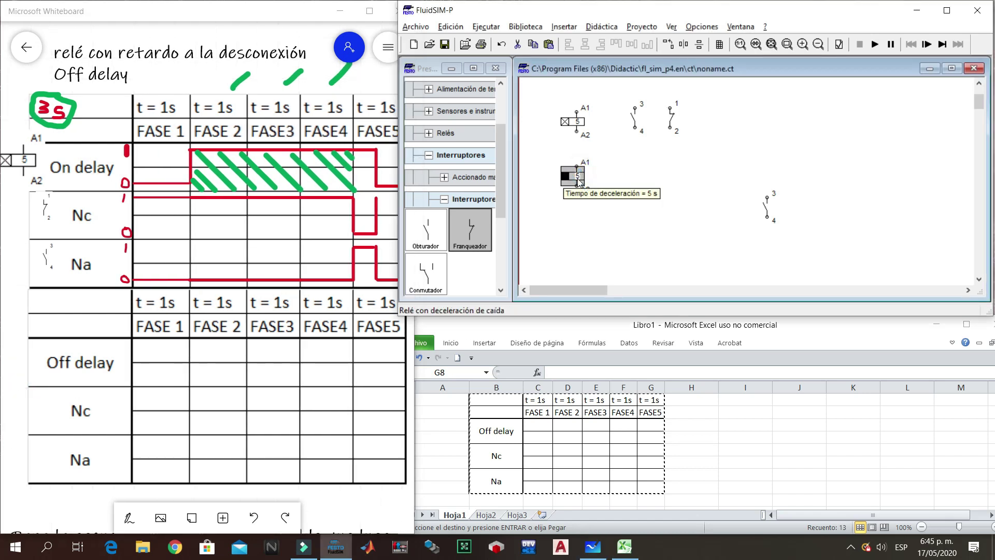
pyautogui.click(15, 382)
pyautogui.hotkey('ctrl', 'v')
pyautogui.moveTo(215, 244); pyautogui.dragTo(15, 383)
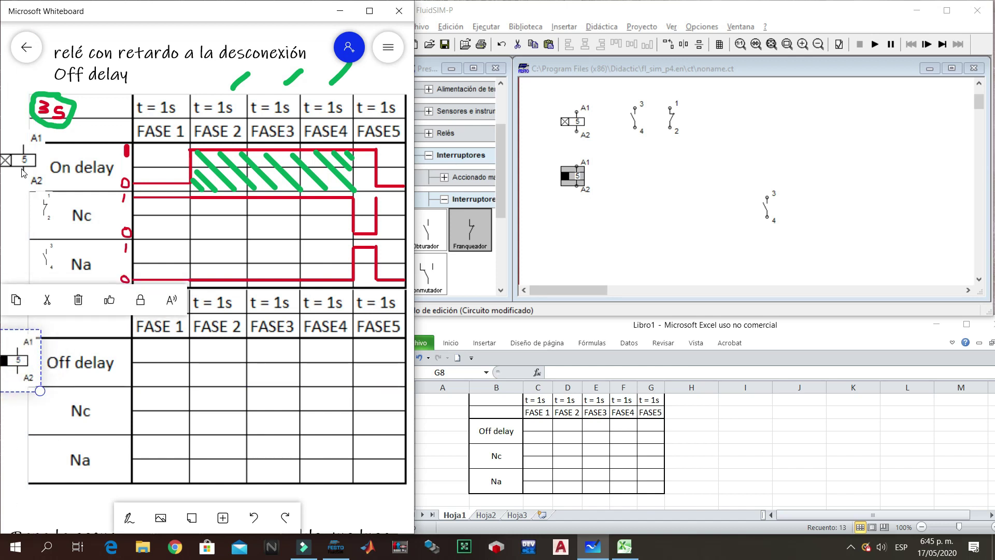
# - Copy the normally closed contact symbol from FluidSIM and place it beside the Nc row of the Off delay table
pyautogui.click(669, 119)
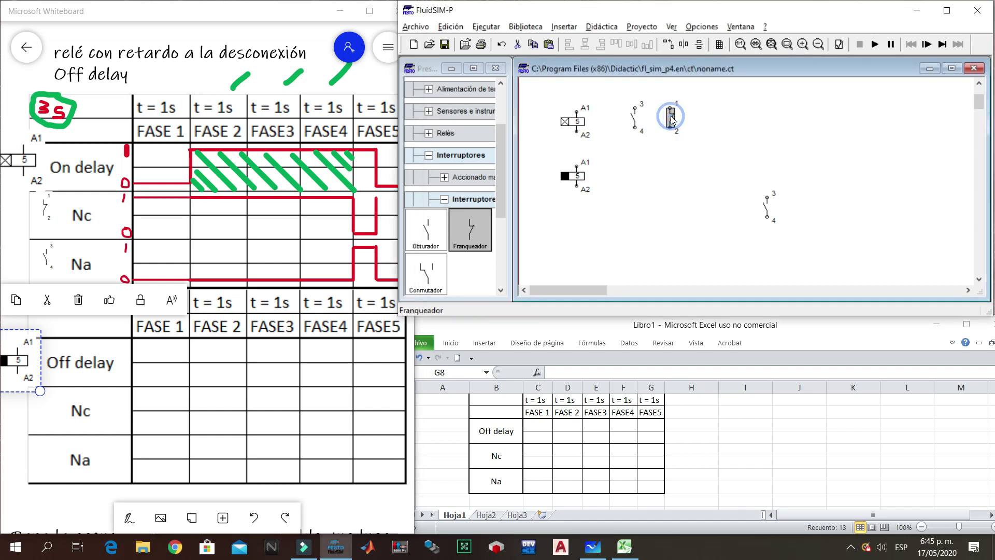
pyautogui.click(15, 440)
pyautogui.hotkey('ctrl', 'v')
pyautogui.moveTo(210, 256); pyautogui.dragTo(40, 418)
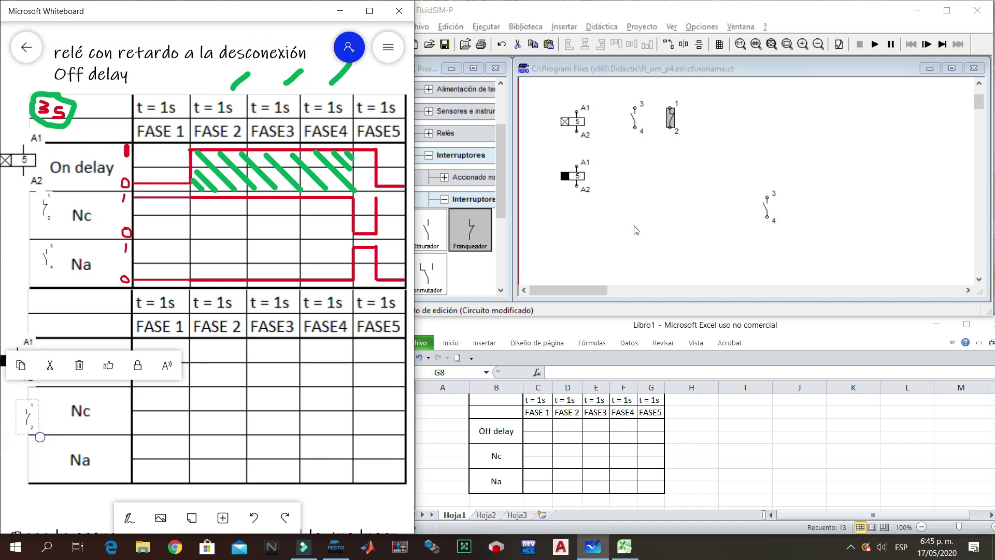
# - Copy the normally open contact symbol from FluidSIM and place it beside the Na row of the Off delay table
pyautogui.click(632, 125)
pyautogui.hotkey('ctrl', 'c')
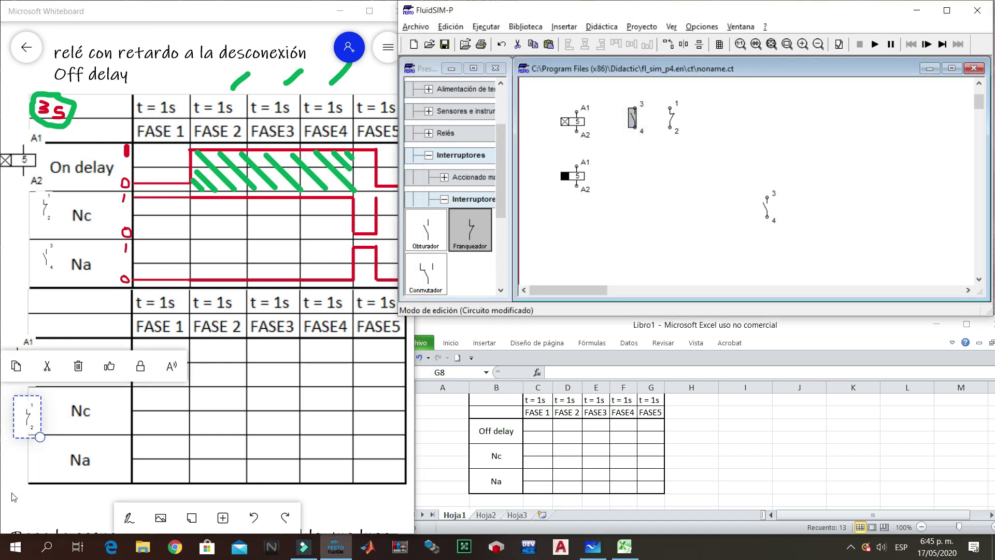
pyautogui.click(159, 315)
pyautogui.hotkey('ctrl', 'v')
pyautogui.moveTo(210, 266); pyautogui.dragTo(43, 469)
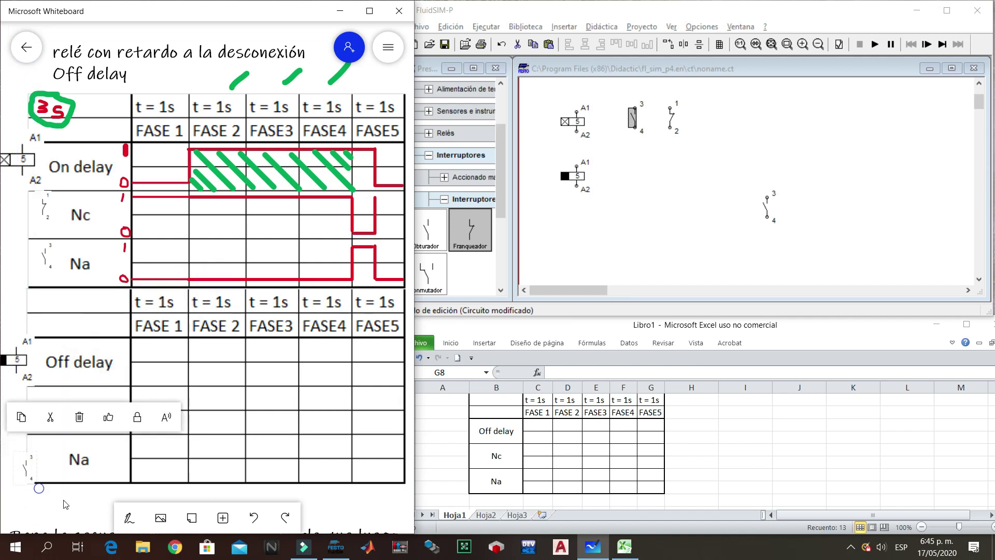
pyautogui.click(61, 522)
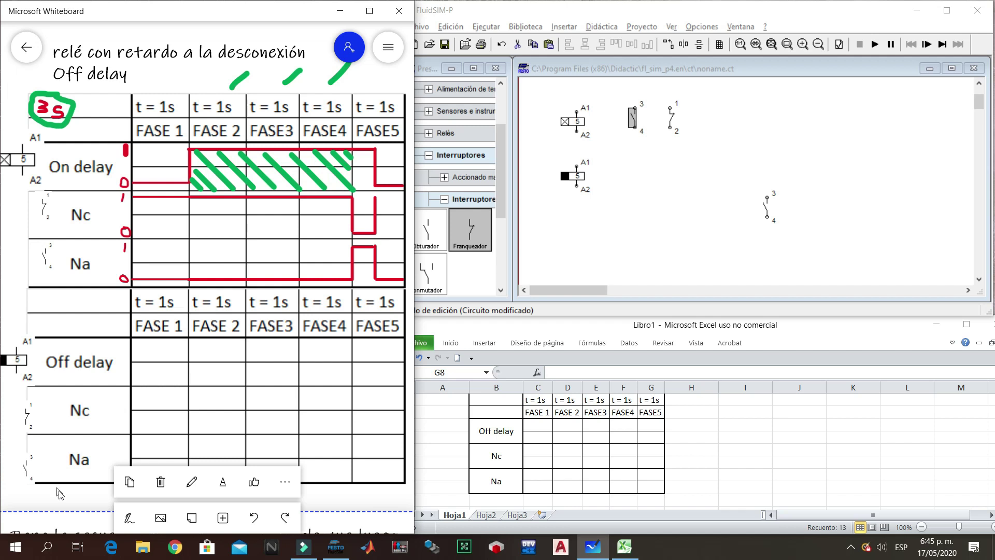
pyautogui.click(132, 518)
pyautogui.moveTo(410, 280); pyautogui.dragTo(409, 358)
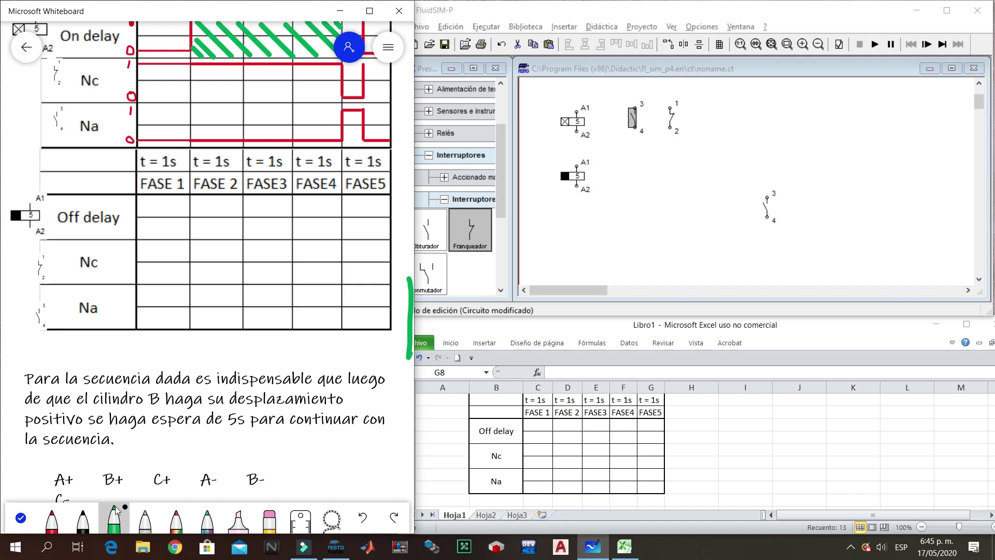
pyautogui.click(20, 518)
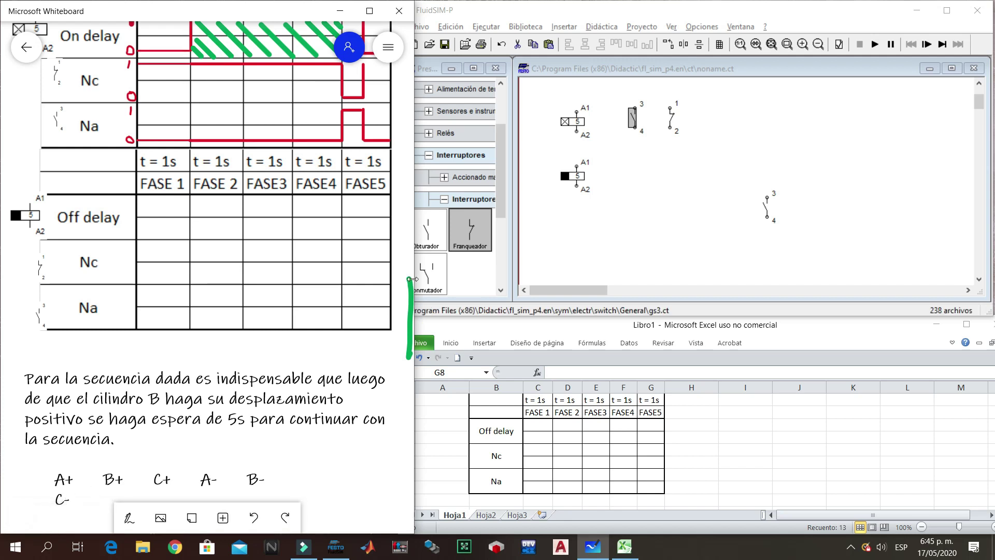
pyautogui.hotkey('ctrl', 'z')
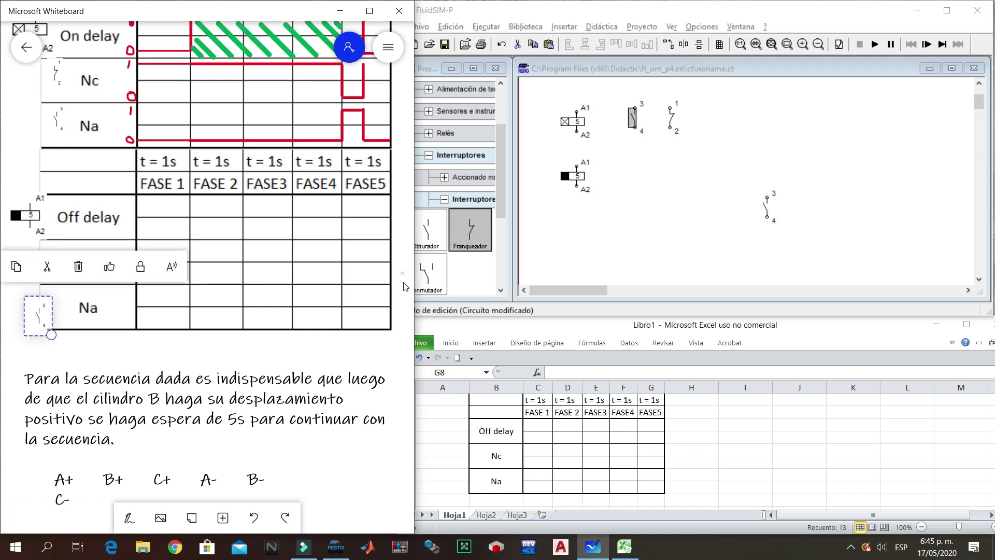
# - Bring up the drawing ruler and lay it horizontally at 0° just below the low level of the Off delay row
pyautogui.scroll(3, 407, 419)
pyautogui.scroll(2, 407, 420)
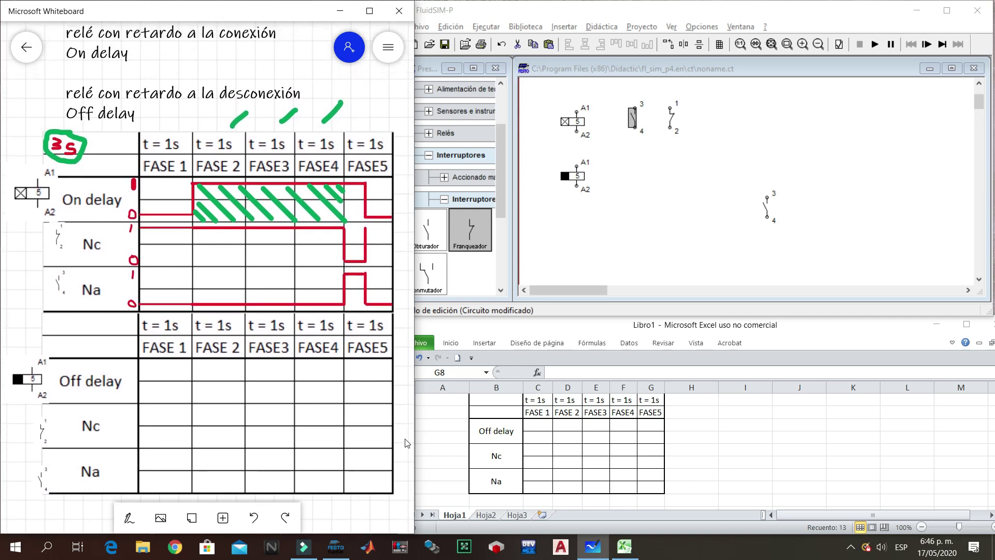
pyautogui.click(129, 517)
pyautogui.click(298, 521)
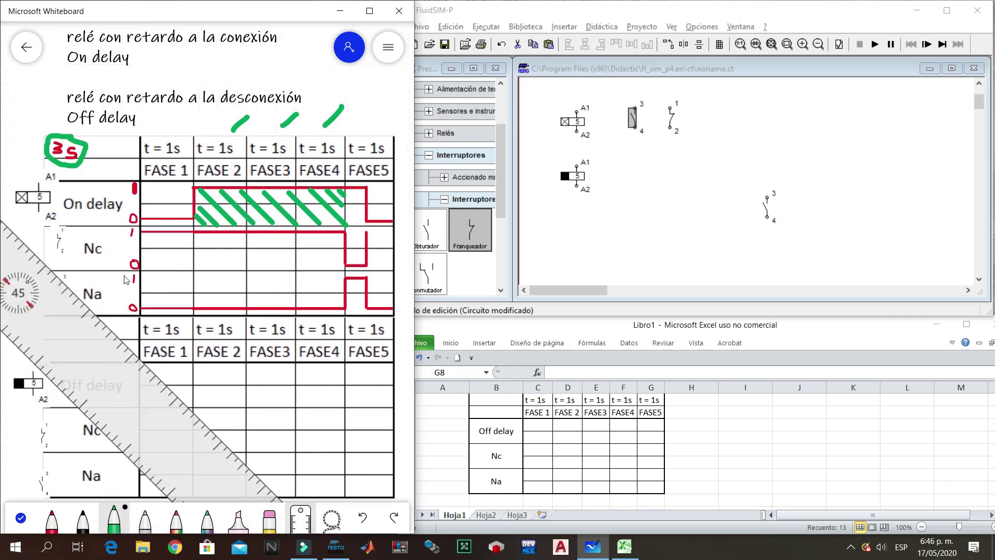
pyautogui.moveTo(45, 321); pyautogui.dragTo(210, 405)
pyautogui.scroll(-8, 209, 413)
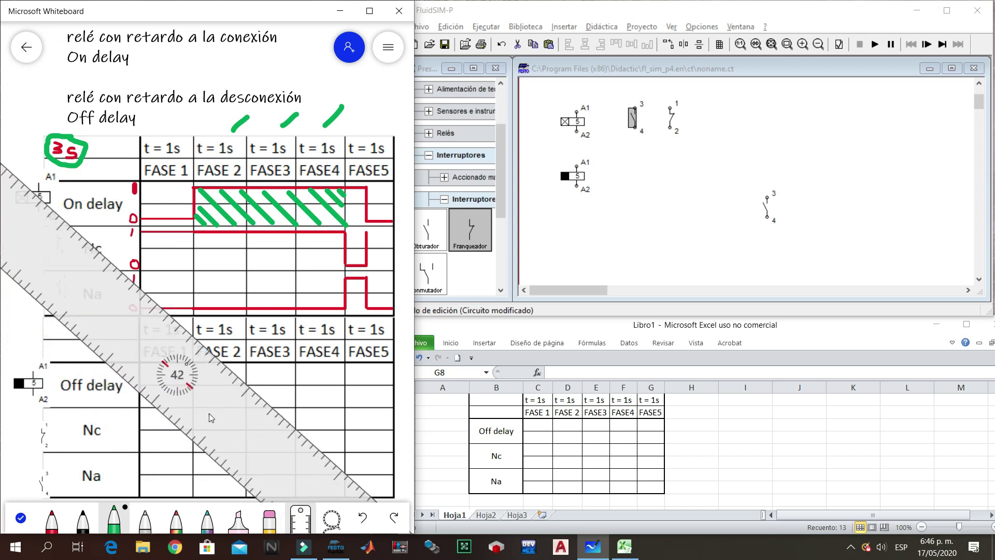
pyautogui.scroll(-20, 217, 396)
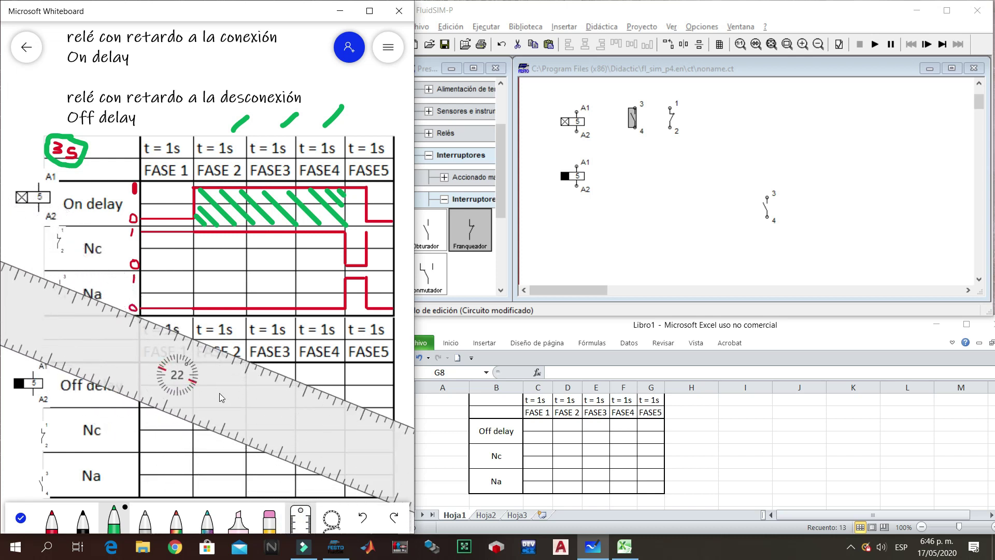
pyautogui.scroll(-15, 219, 393)
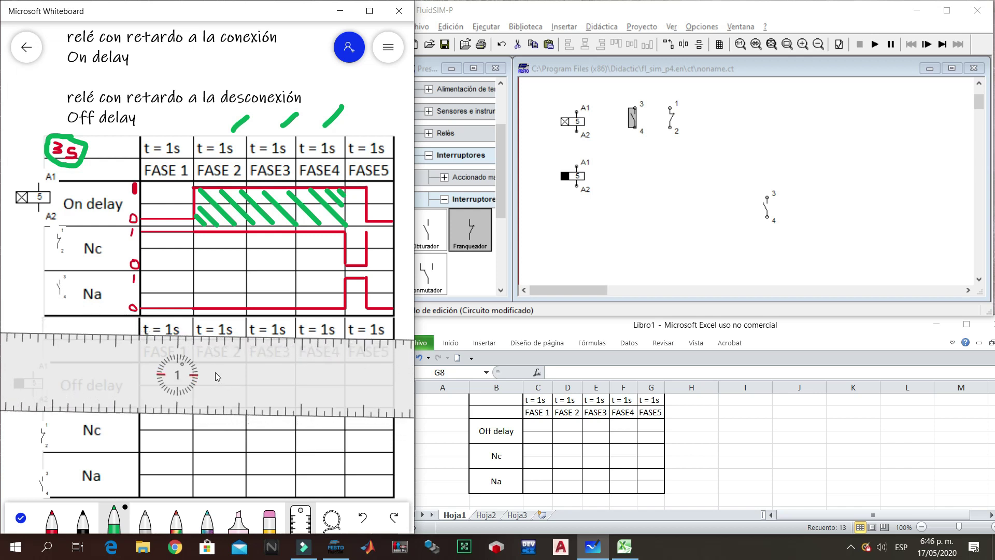
pyautogui.moveTo(225, 359); pyautogui.dragTo(223, 424)
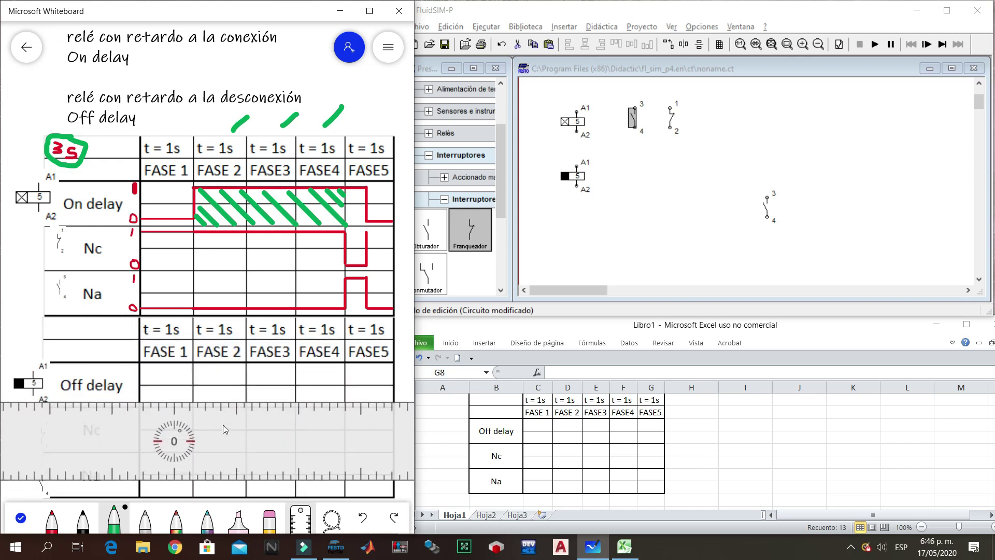
# - Draw the red FASE 1 levels along the ruler in the Off delay table: Off delay low, Nc high and Na low
pyautogui.click(52, 518)
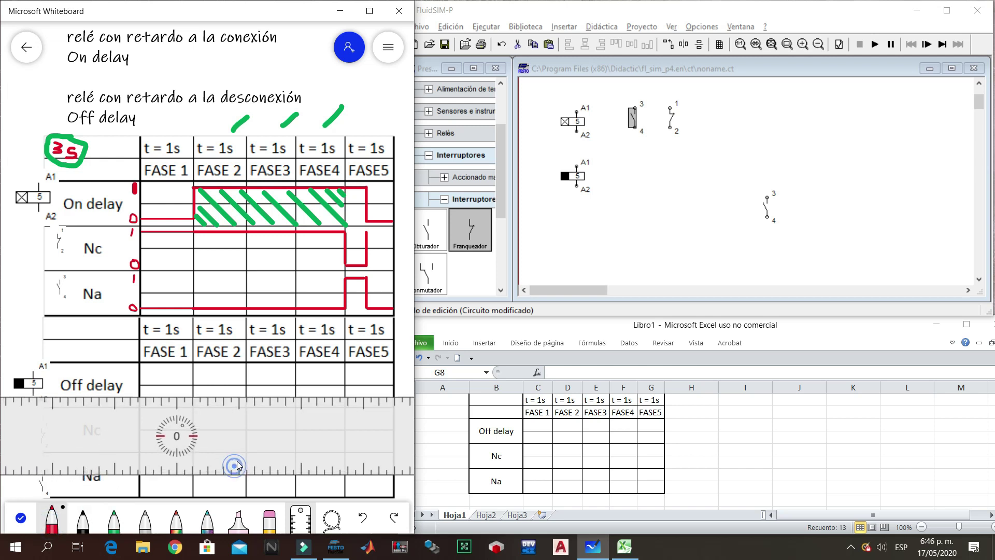
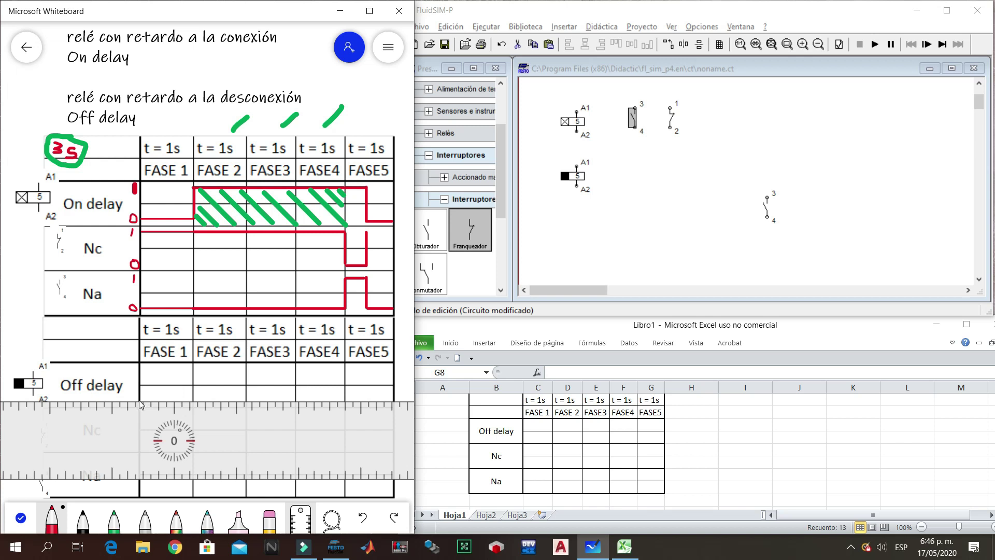
pyautogui.moveTo(141, 401); pyautogui.dragTo(184, 404)
pyautogui.moveTo(223, 443); pyautogui.dragTo(226, 451)
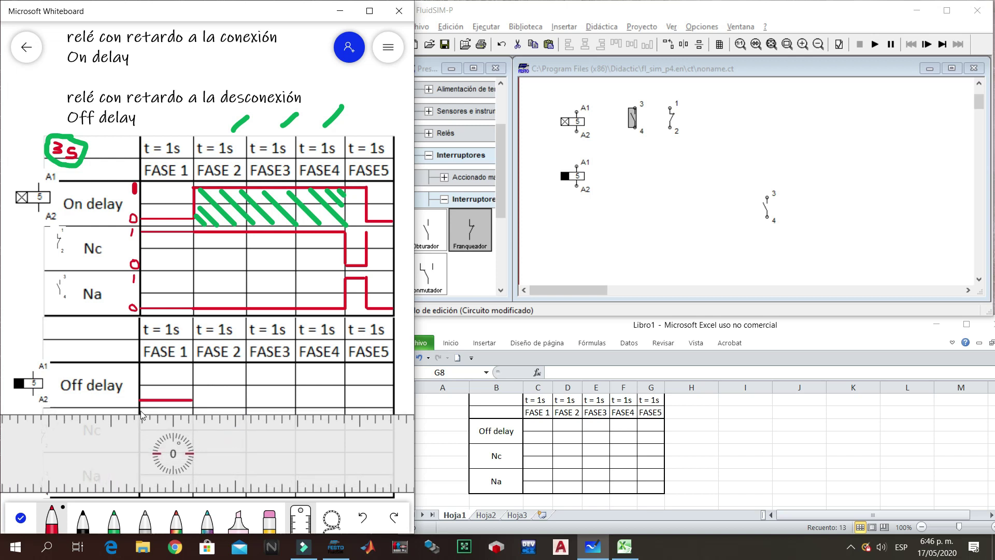
pyautogui.moveTo(141, 415); pyautogui.dragTo(177, 420)
pyautogui.moveTo(271, 438); pyautogui.dragTo(264, 436)
pyautogui.moveTo(139, 492)
pyautogui.mouseDown()
pyautogui.moveTo(188, 494)
pyautogui.moveTo(316, 363)
pyautogui.moveTo(307, 286)
pyautogui.mouseUp()
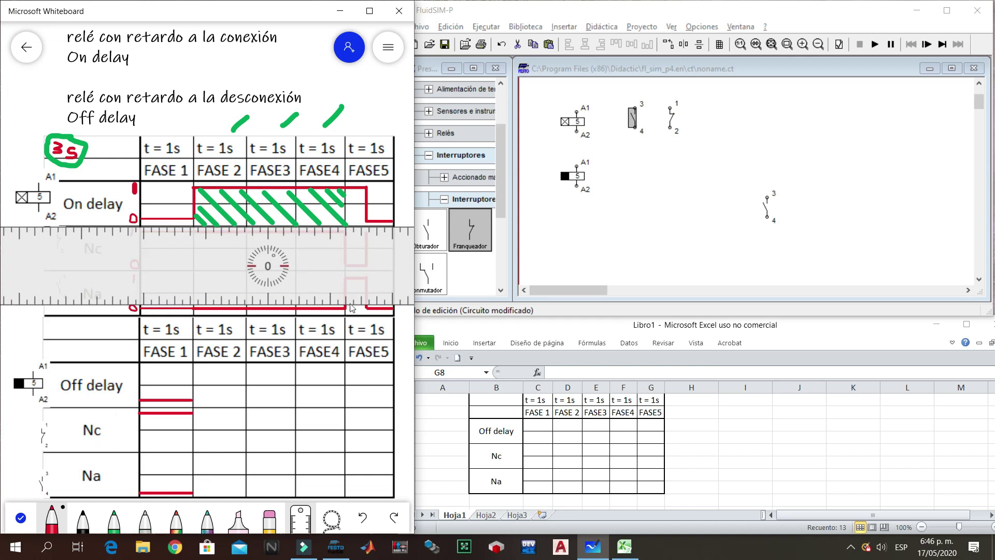
# - Rotate the ruler to 90° and align its edge with the boundary between FASE 1 and FASE 2
pyautogui.moveTo(322, 261); pyautogui.dragTo(260, 447)
pyautogui.scroll(9, 250, 446)
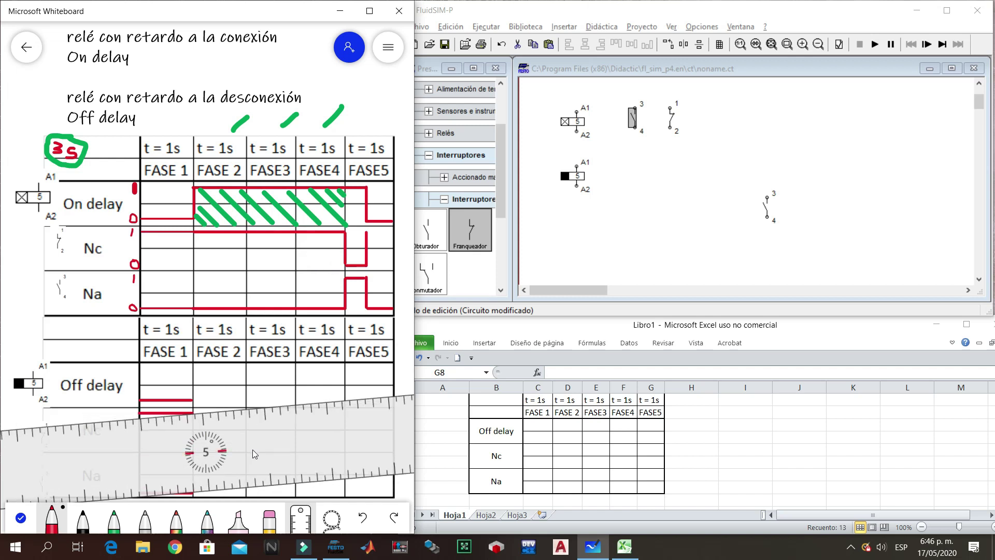
pyautogui.scroll(13, 268, 448)
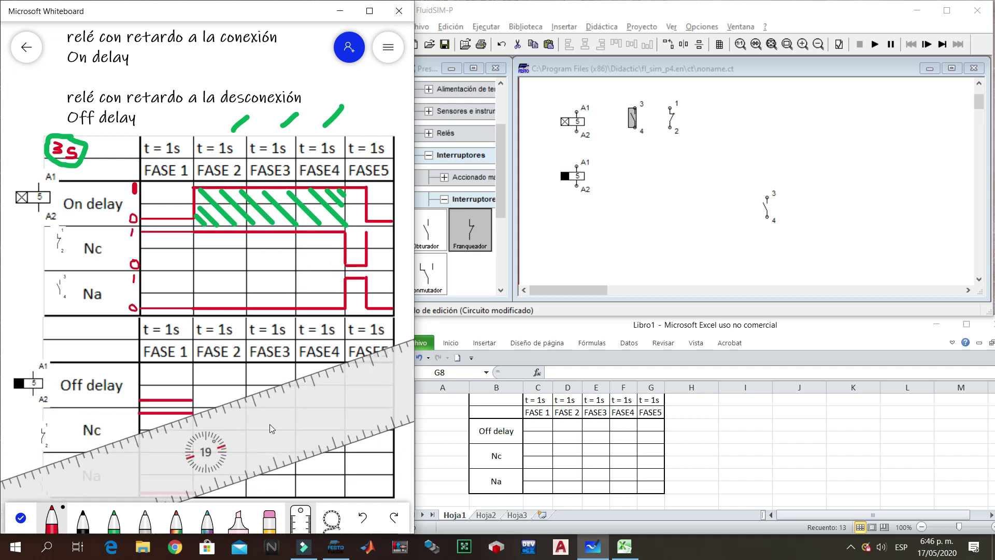
pyautogui.scroll(17, 266, 421)
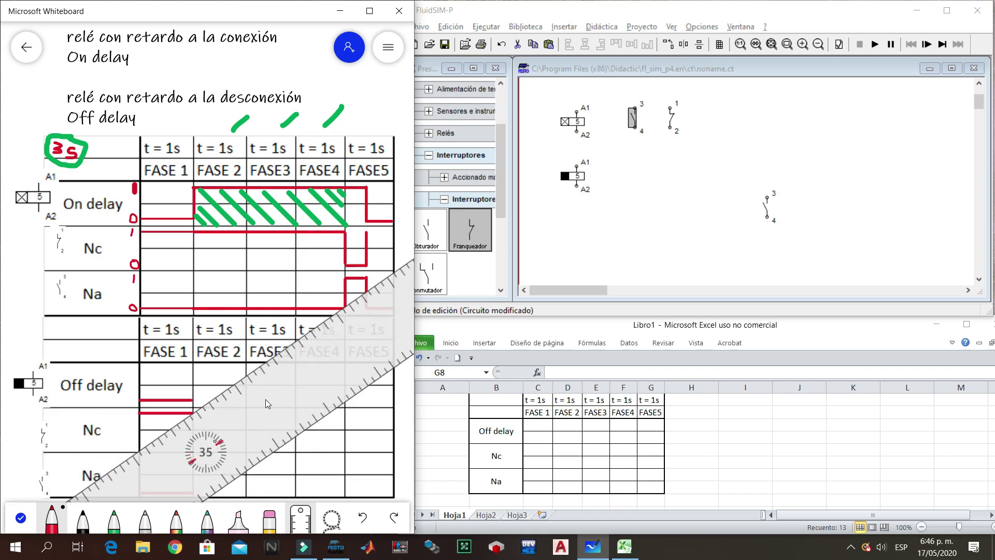
pyautogui.scroll(12, 265, 398)
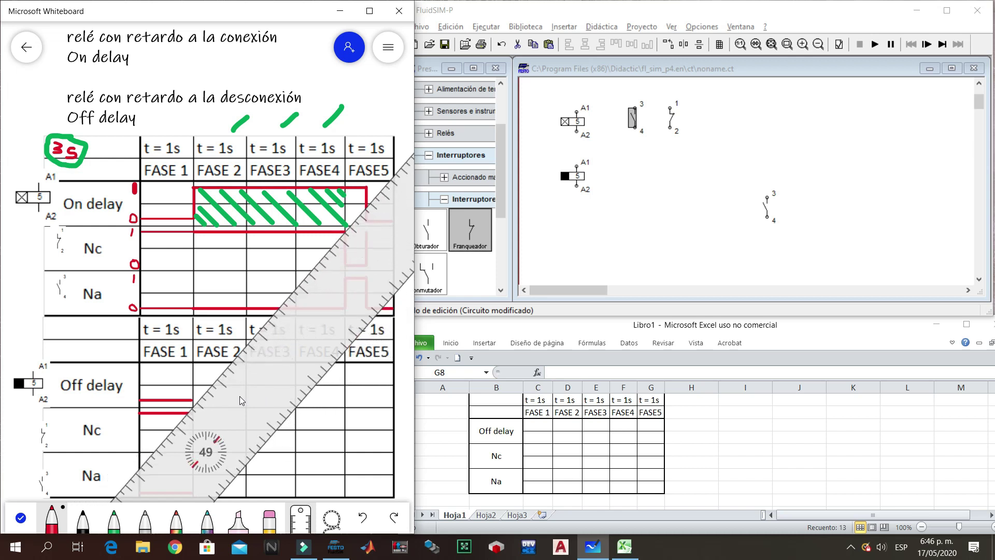
pyautogui.scroll(18, 240, 399)
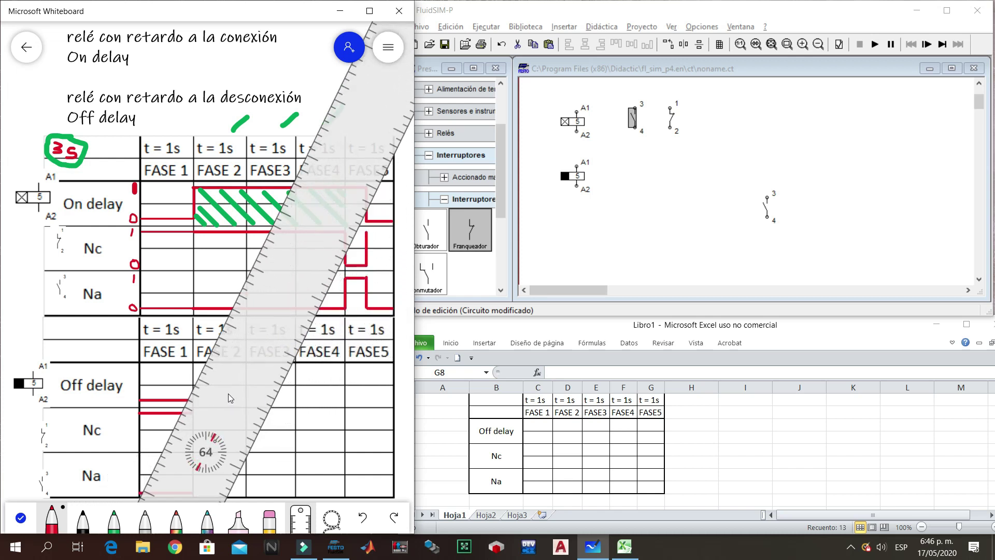
pyautogui.scroll(18, 229, 397)
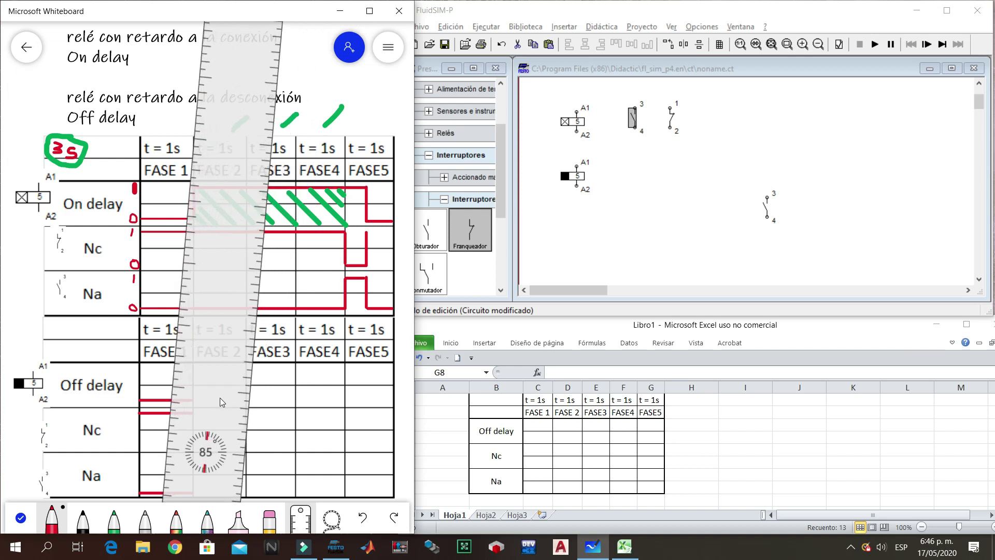
pyautogui.scroll(3, 210, 393)
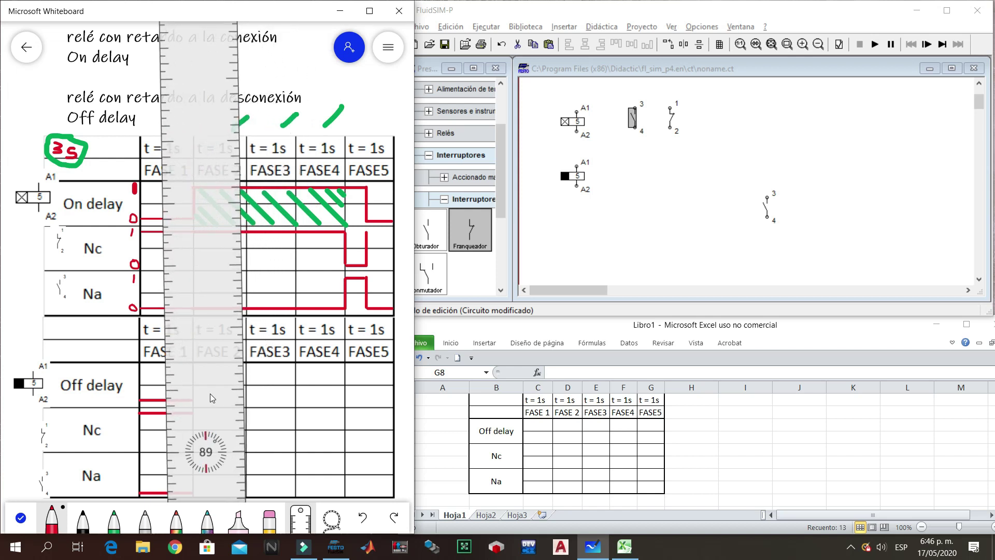
pyautogui.moveTo(210, 393); pyautogui.dragTo(157, 365)
# - Draw red vertical transitions at the end of FASE 1: rising for Off delay, falling for Nc and rising for Na
pyautogui.click(194, 399)
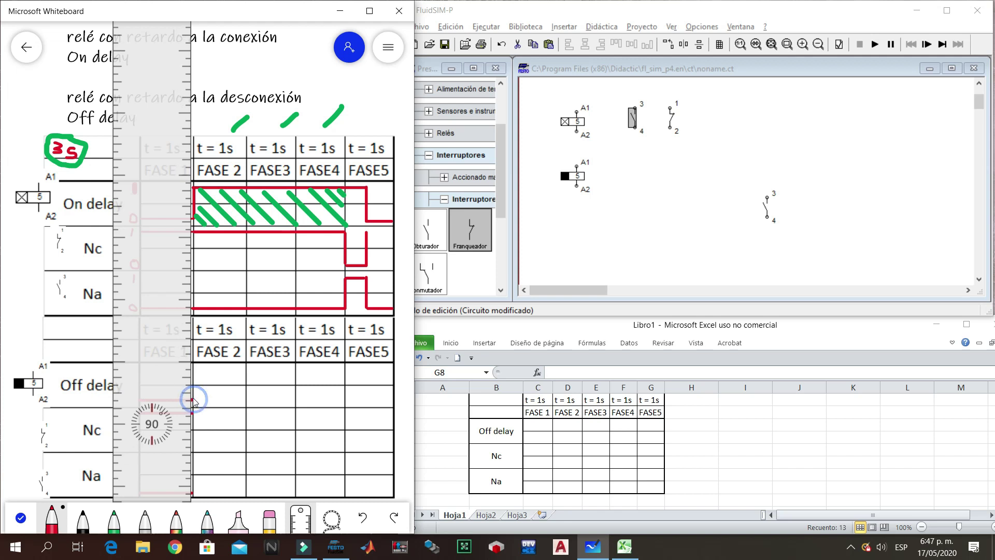
pyautogui.moveTo(191, 378); pyautogui.dragTo(193, 373)
pyautogui.moveTo(193, 415); pyautogui.dragTo(193, 437)
pyautogui.moveTo(193, 493); pyautogui.dragTo(192, 469)
# - Turn the ruler back to 0° and place it along the high level of the Off delay row
pyautogui.scroll(-10, 163, 472)
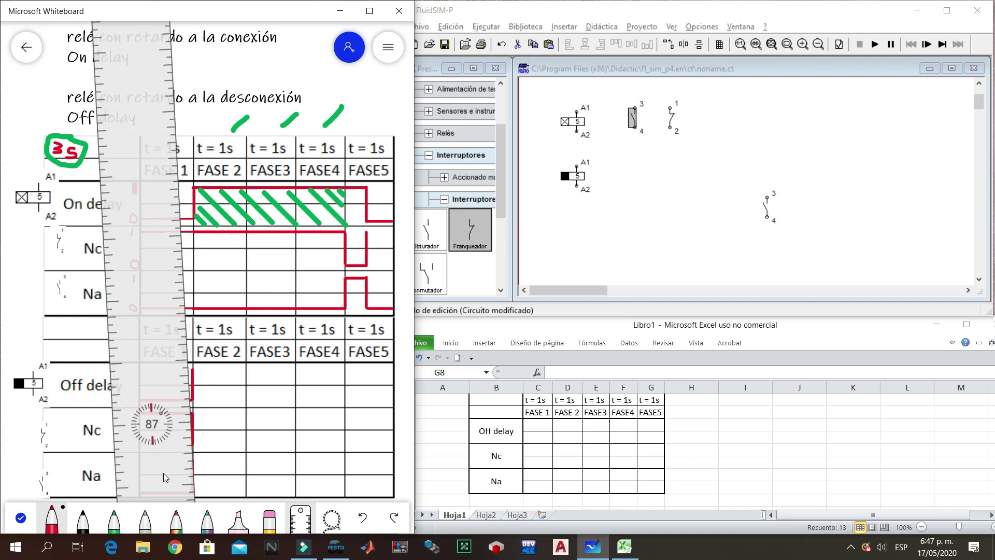
pyautogui.scroll(-11, 166, 466)
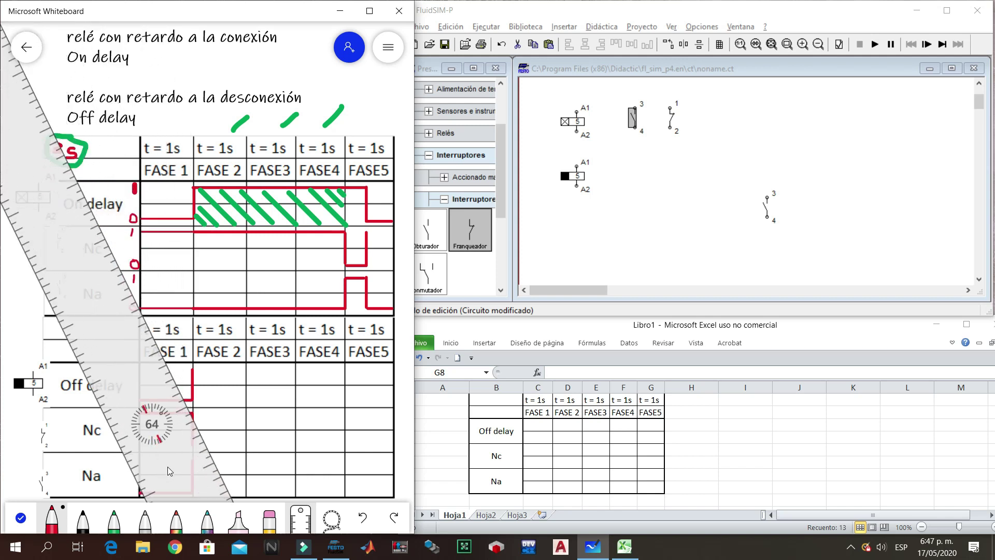
pyautogui.scroll(-14, 165, 432)
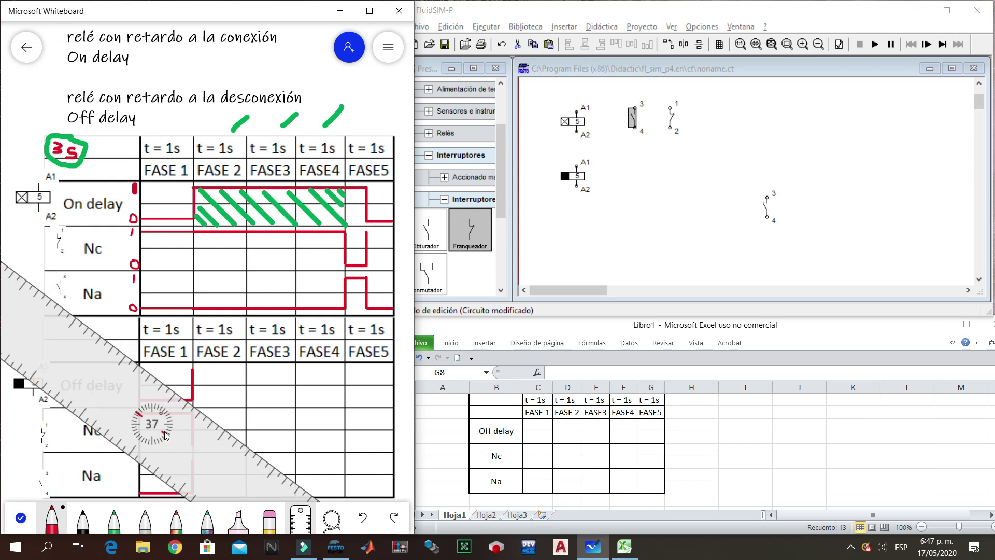
pyautogui.scroll(-7, 153, 431)
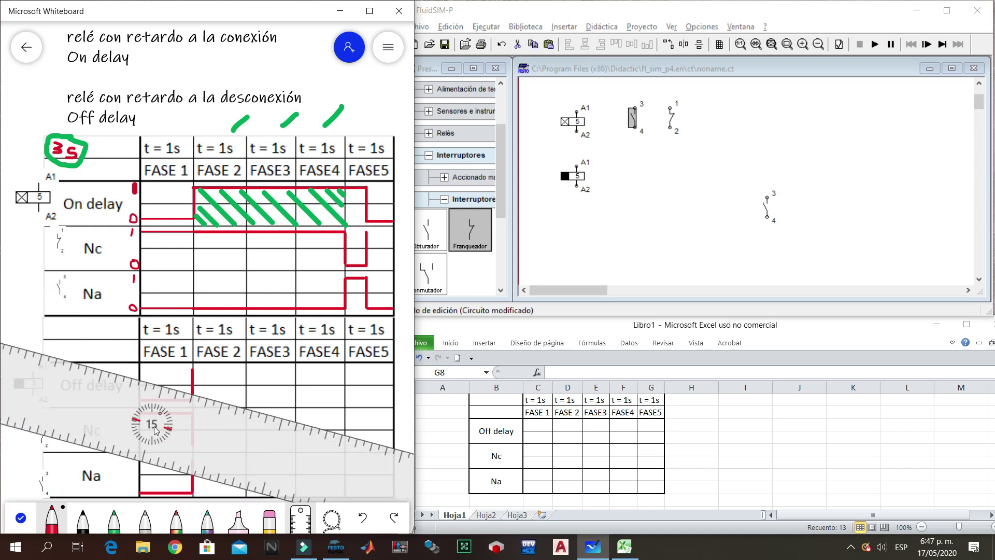
pyautogui.scroll(-3, 154, 430)
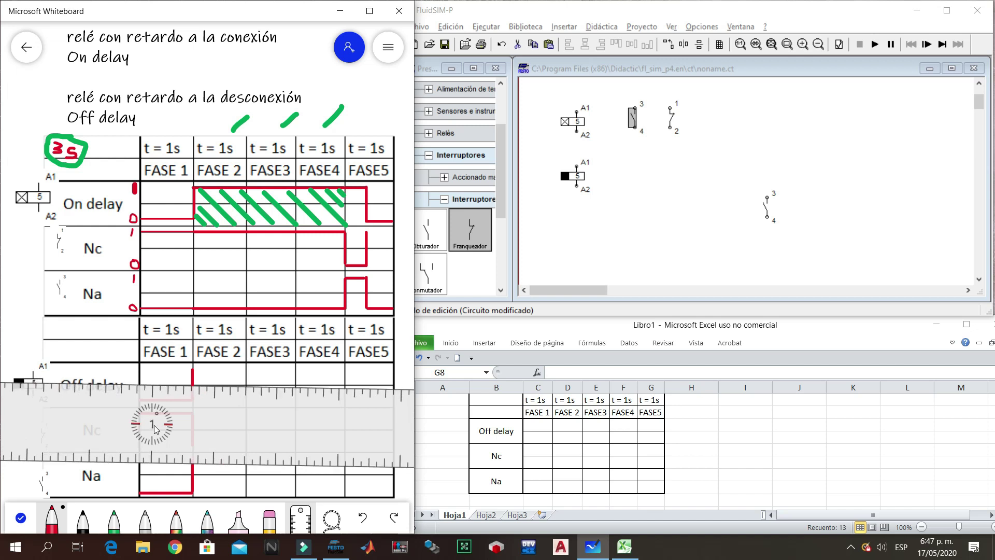
pyautogui.scroll(-1, 155, 429)
pyautogui.moveTo(255, 421); pyautogui.dragTo(301, 404)
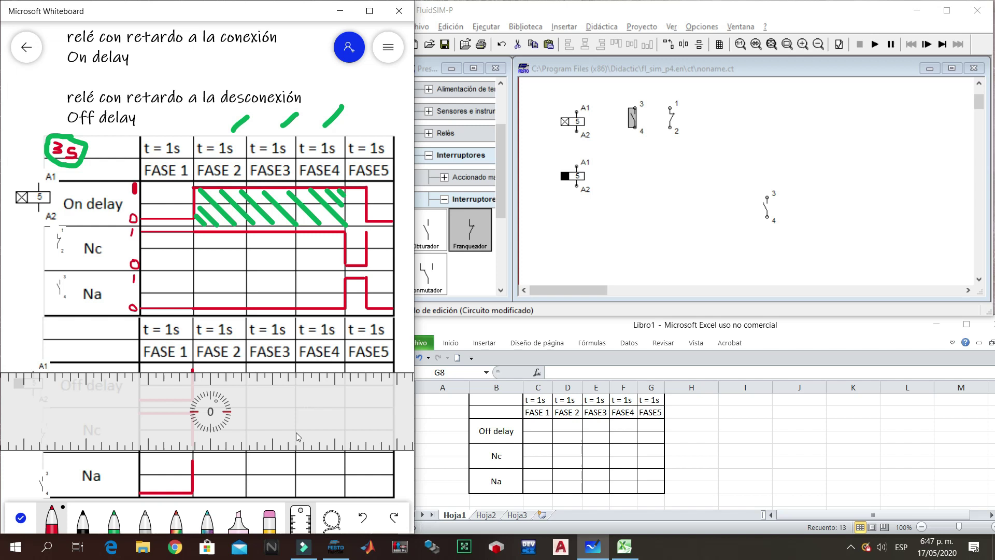
# - Write 2s in red in the Off delay table's empty header cell and draw the Off delay high level across FASE 2
pyautogui.moveTo(54, 324)
pyautogui.mouseDown()
pyautogui.moveTo(62, 337)
pyautogui.moveTo(69, 329)
pyautogui.mouseUp()
pyautogui.moveTo(154, 422)
pyautogui.mouseDown()
pyautogui.moveTo(163, 424)
pyautogui.moveTo(155, 420)
pyautogui.mouseUp()
pyautogui.moveTo(193, 370); pyautogui.dragTo(244, 378)
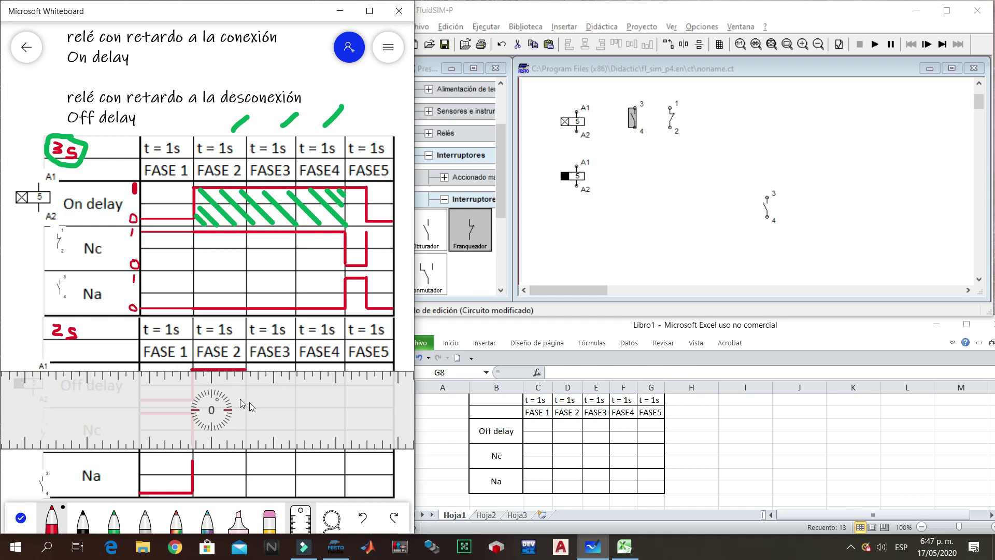
# - Set the ruler to 90° at the end of FASE 2 and draw the Off delay signal's falling edge in red
pyautogui.moveTo(292, 400)
pyautogui.mouseDown()
pyautogui.moveTo(294, 465)
pyautogui.moveTo(292, 390)
pyautogui.moveTo(291, 402)
pyautogui.mouseUp()
pyautogui.scroll(11, 290, 402)
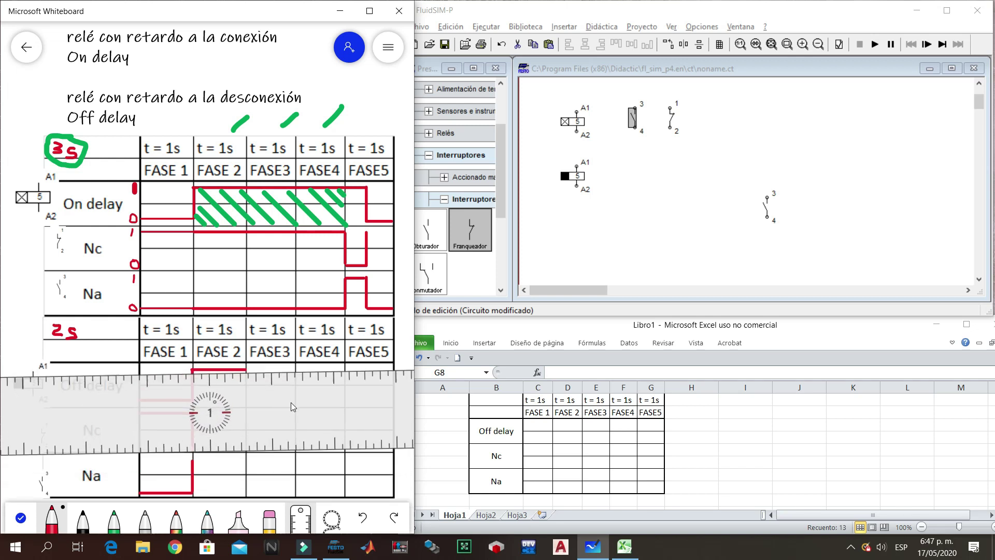
pyautogui.scroll(20, 255, 398)
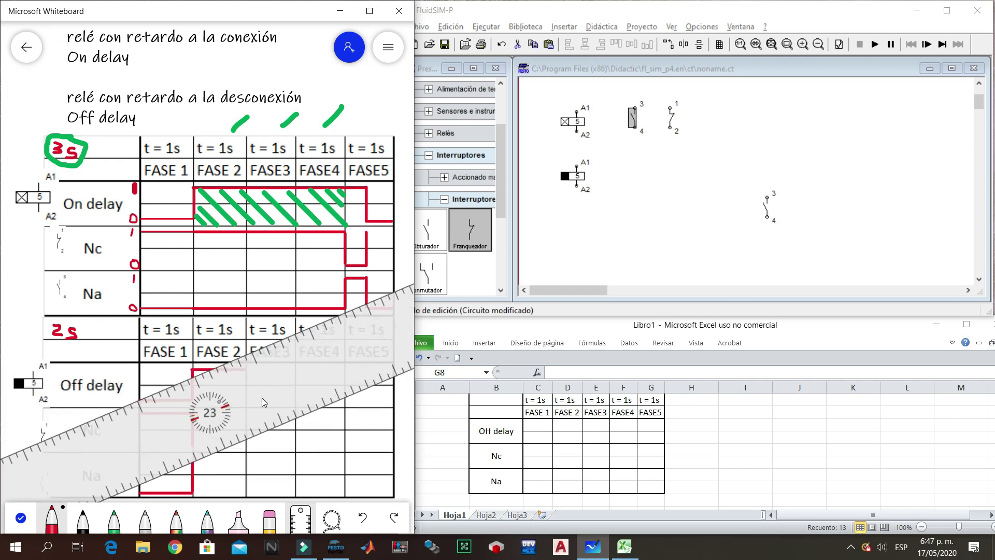
pyautogui.scroll(20, 253, 396)
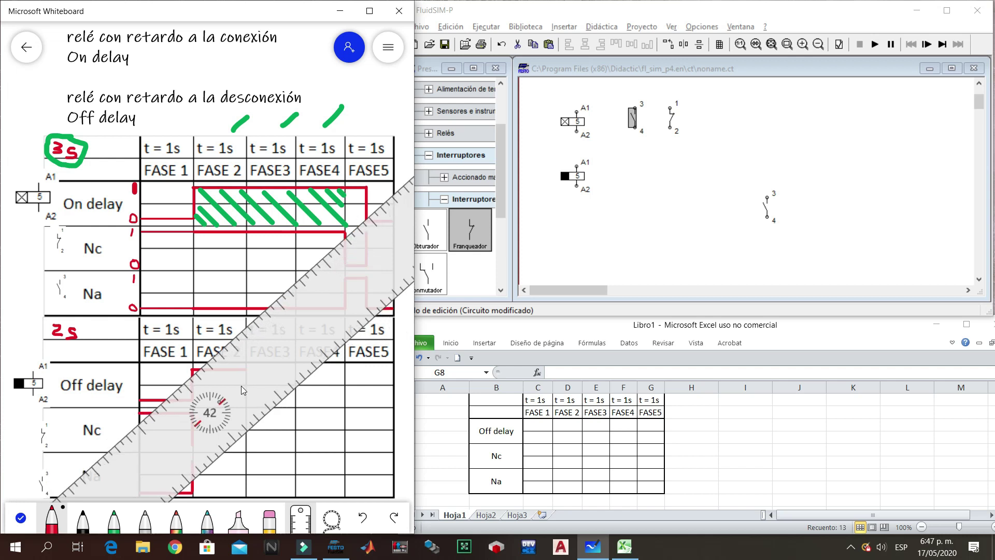
pyautogui.scroll(20, 250, 386)
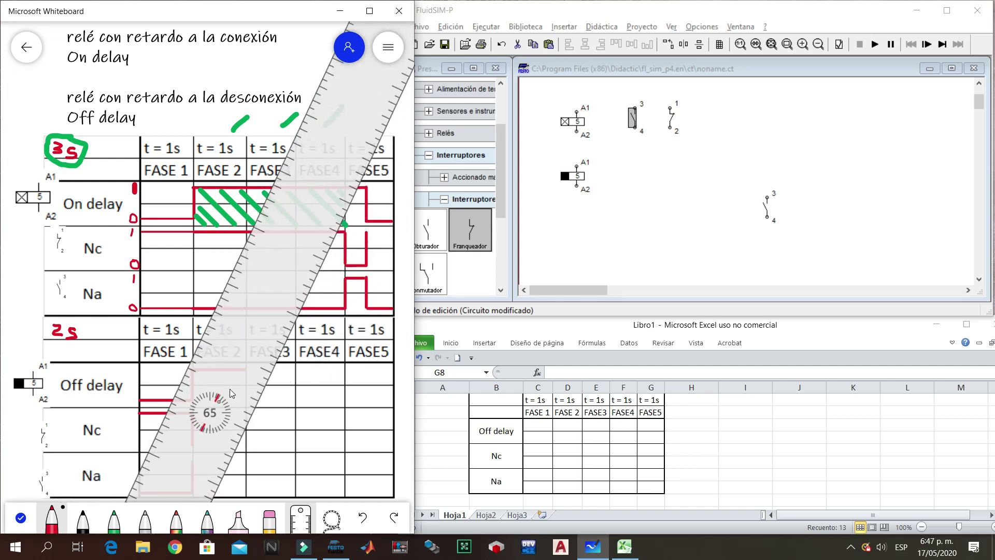
pyautogui.scroll(11, 221, 397)
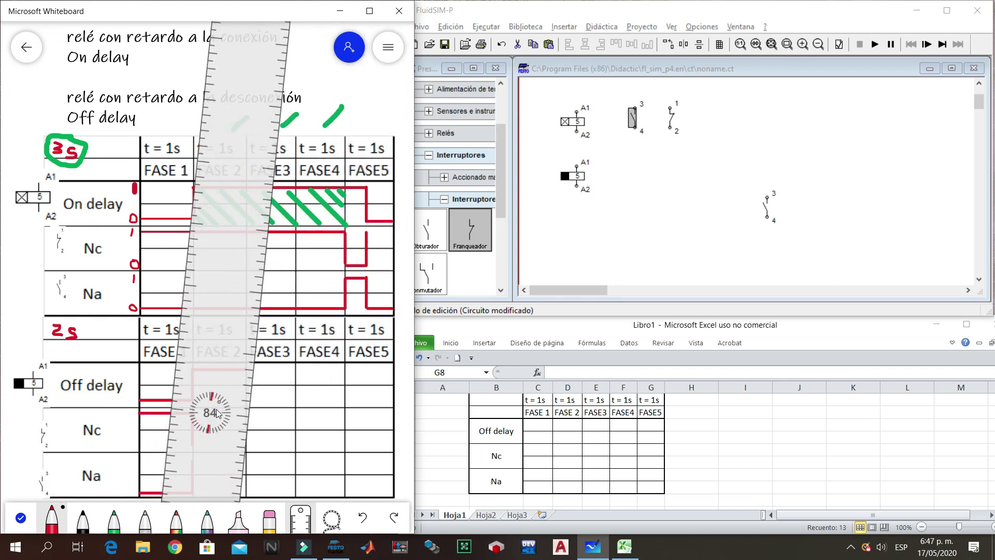
pyautogui.scroll(3, 219, 420)
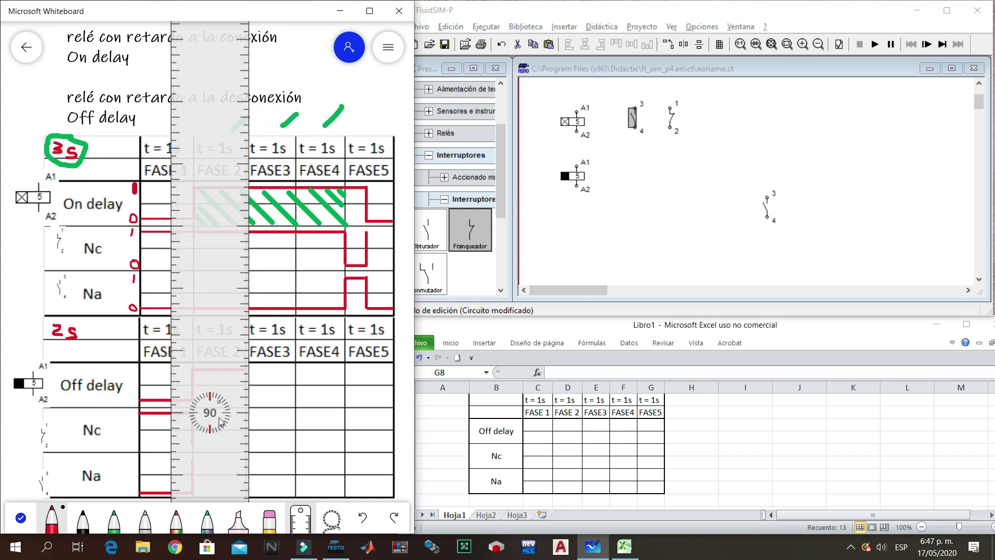
pyautogui.moveTo(206, 467); pyautogui.dragTo(201, 436)
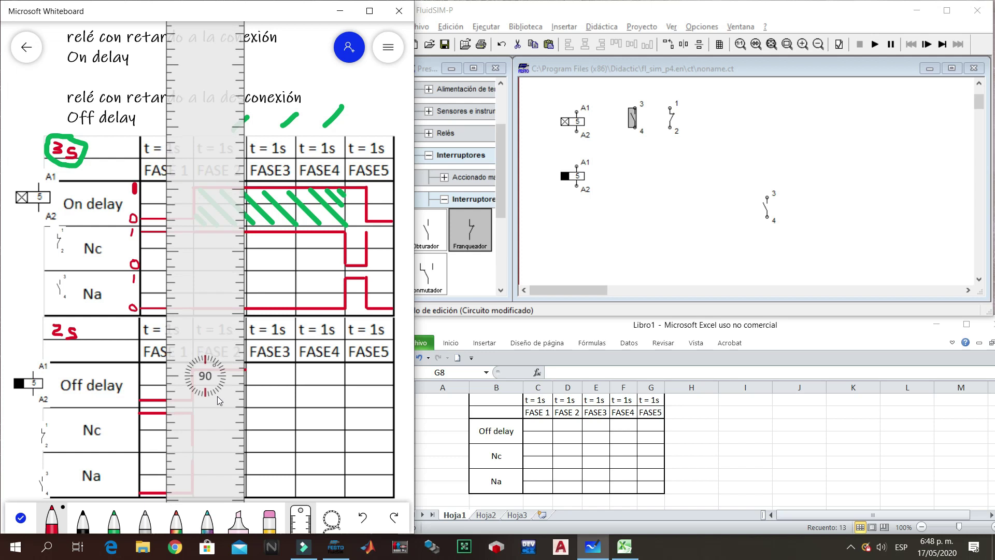
pyautogui.moveTo(248, 375); pyautogui.dragTo(248, 400)
# - Turn the ruler back to 0° and draw red low levels for Off delay across FASE 3–5 and for Nc across FASE 2–4
pyautogui.scroll(-10, 228, 418)
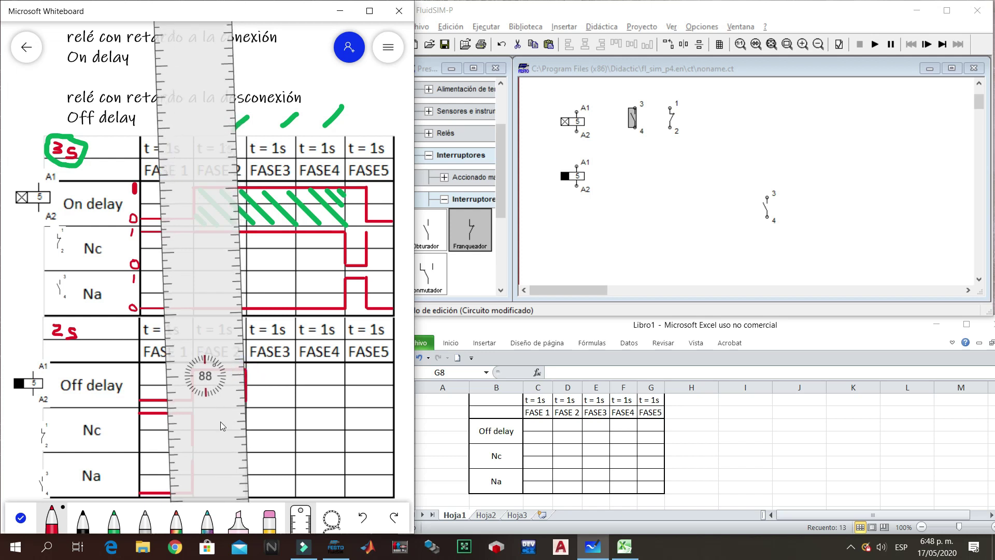
pyautogui.scroll(-12, 234, 413)
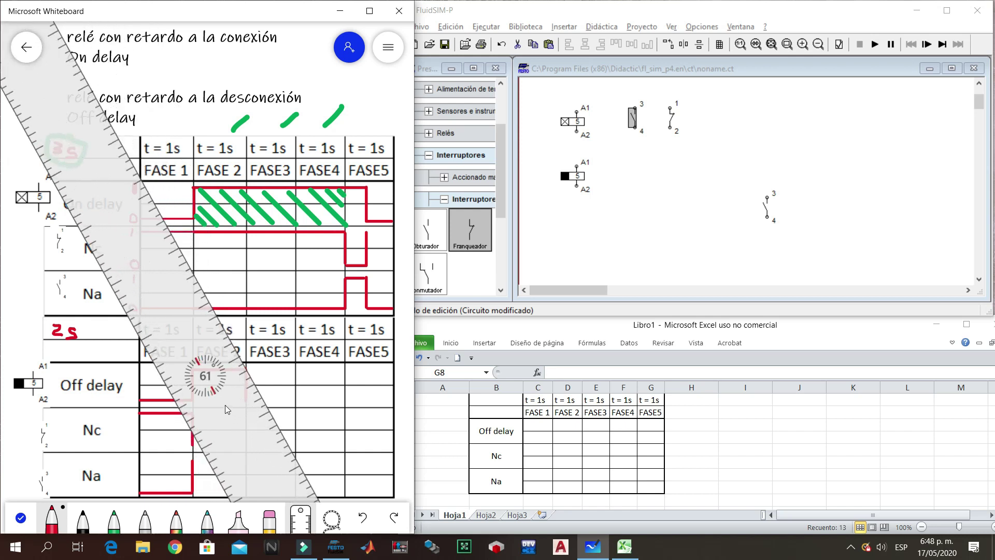
pyautogui.scroll(-12, 226, 394)
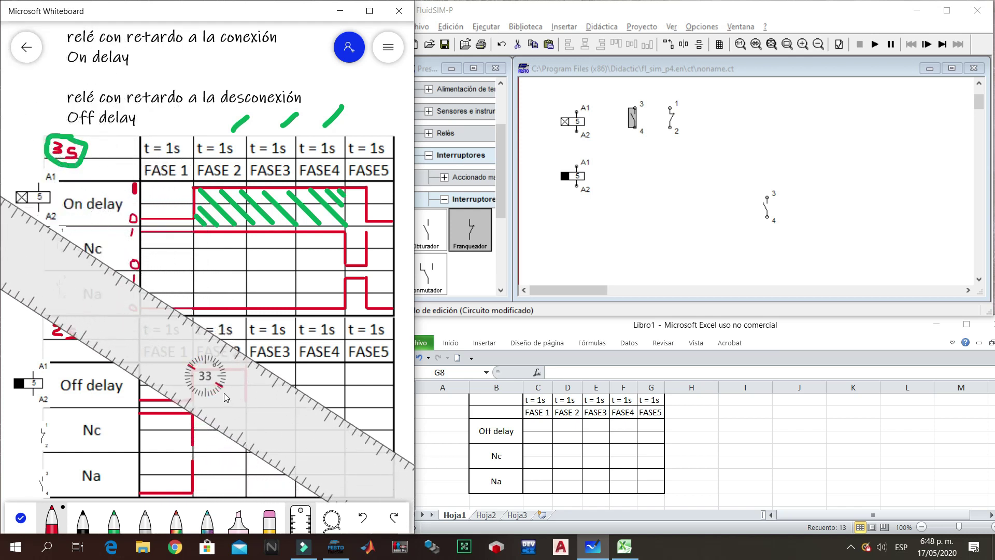
pyautogui.scroll(-5, 229, 381)
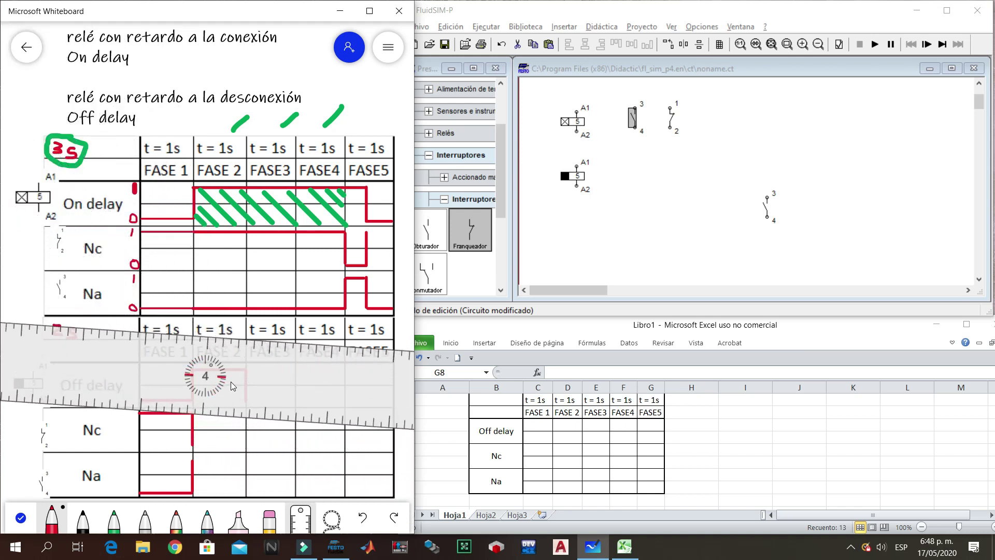
pyautogui.moveTo(243, 374); pyautogui.dragTo(298, 440)
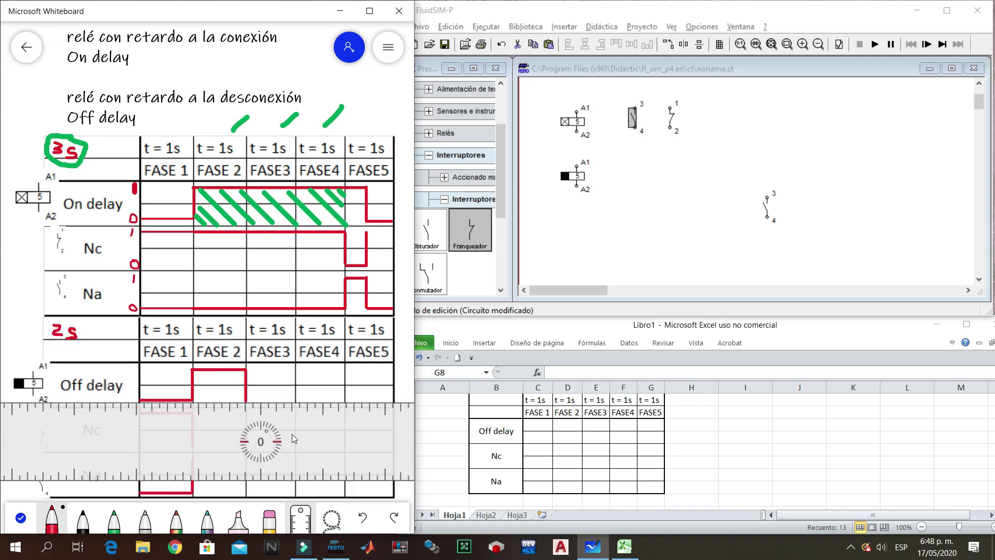
pyautogui.moveTo(247, 401)
pyautogui.mouseDown()
pyautogui.moveTo(336, 401)
pyautogui.moveTo(356, 482)
pyautogui.moveTo(335, 471)
pyautogui.moveTo(336, 460)
pyautogui.moveTo(317, 476)
pyautogui.mouseUp()
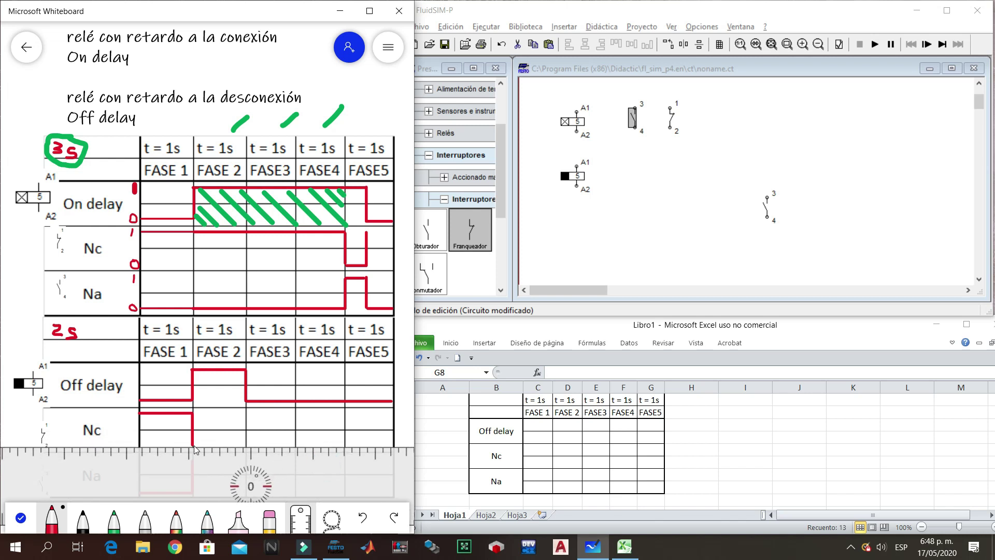
pyautogui.moveTo(194, 446); pyautogui.dragTo(200, 448)
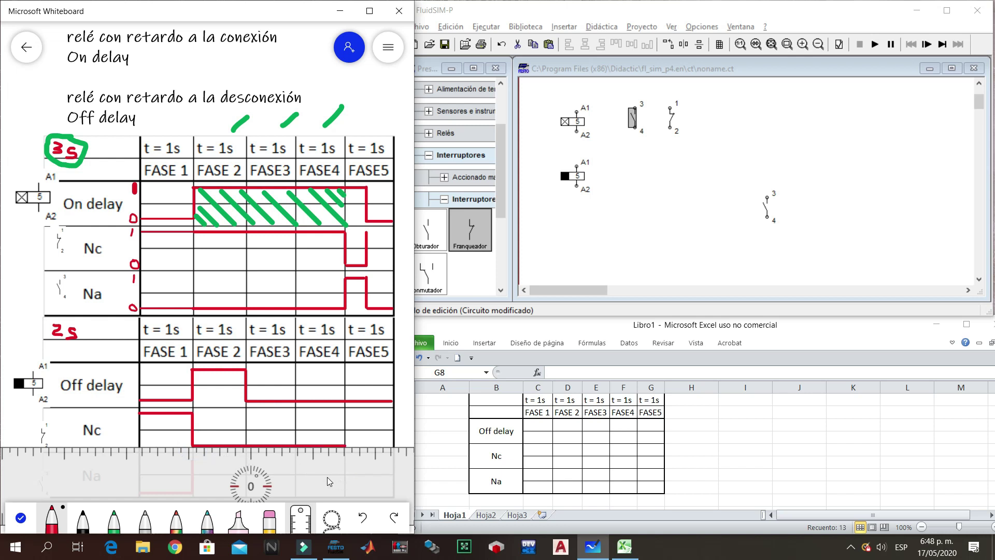
# - Set the ruler to 90° at the end of FASE 4 and draw the Nc rising edge and Na falling edge in red
pyautogui.scroll(11, 326, 476)
pyautogui.scroll(20, 290, 460)
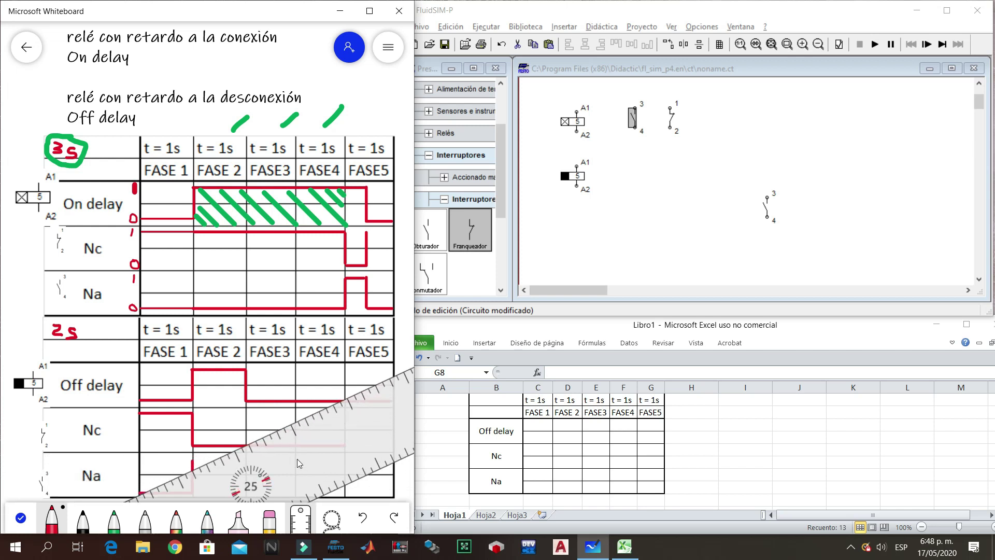
pyautogui.scroll(20, 297, 455)
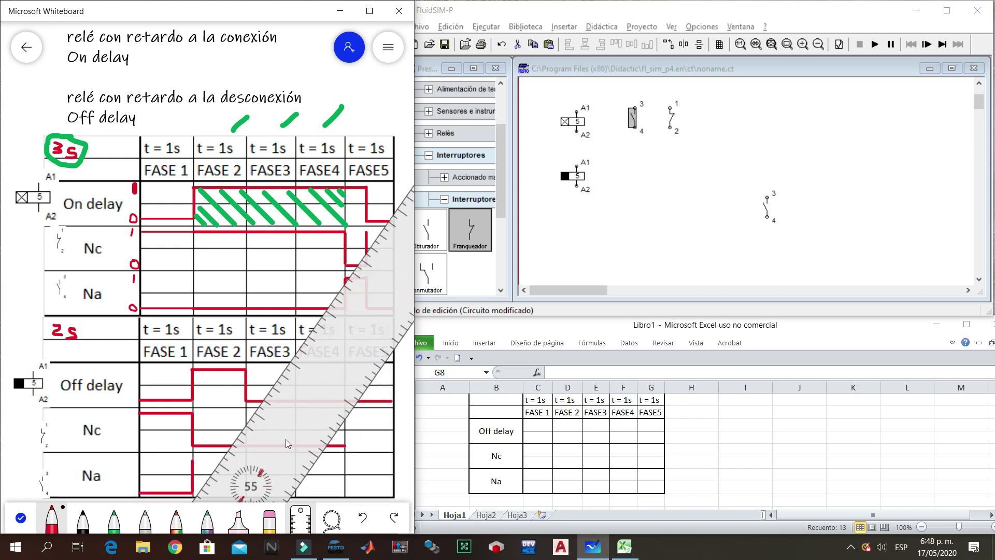
pyautogui.scroll(17, 278, 438)
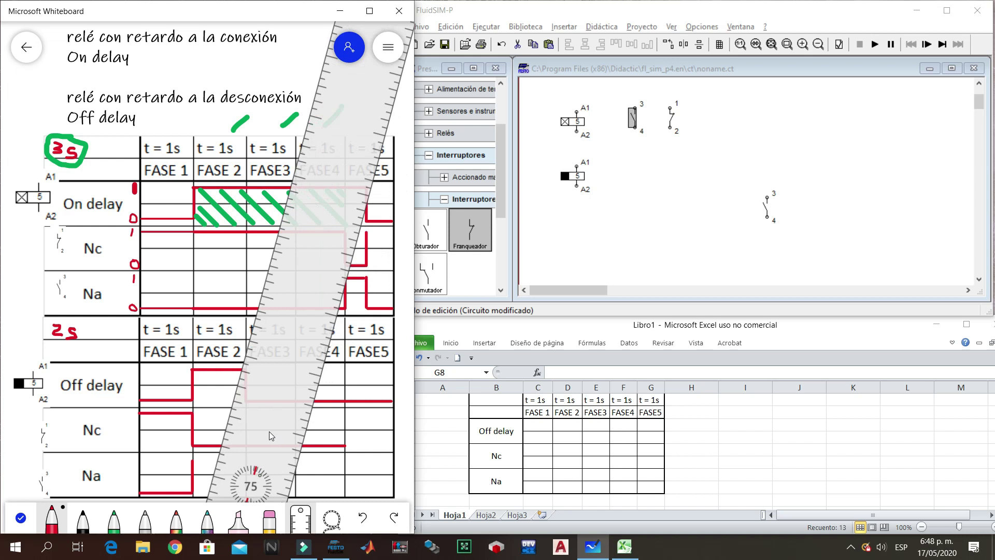
pyautogui.scroll(6, 261, 430)
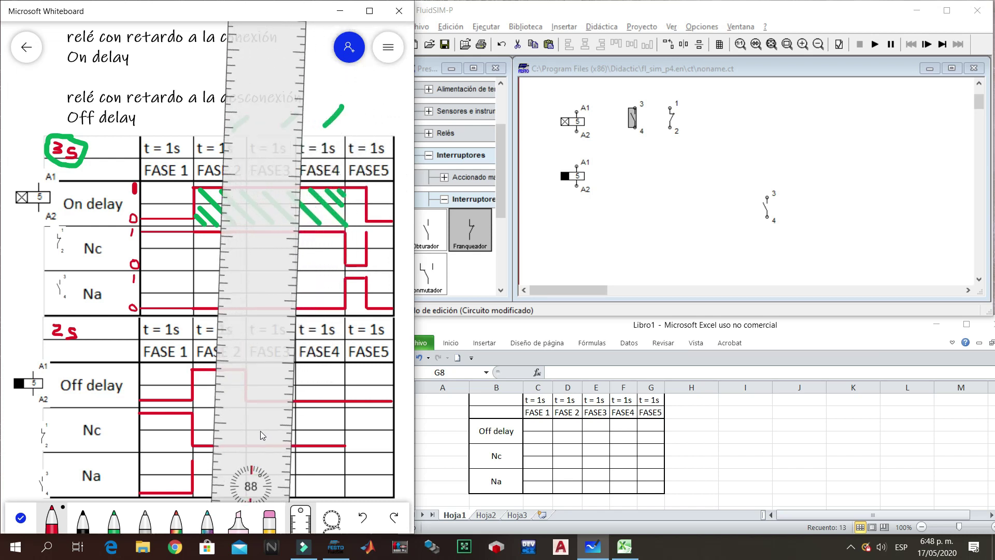
pyautogui.moveTo(257, 433)
pyautogui.mouseDown()
pyautogui.moveTo(309, 436)
pyautogui.moveTo(341, 425)
pyautogui.moveTo(342, 481)
pyautogui.mouseUp()
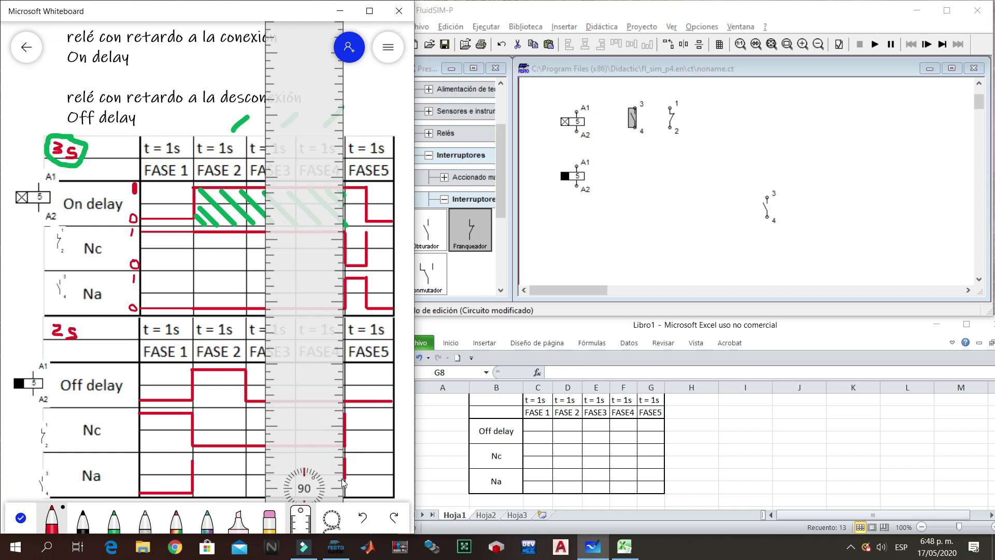
# - Turn the ruler to 0° and draw red high levels for Na across FASE 2–4 and for Nc across FASE 5
pyautogui.scroll(-6, 312, 443)
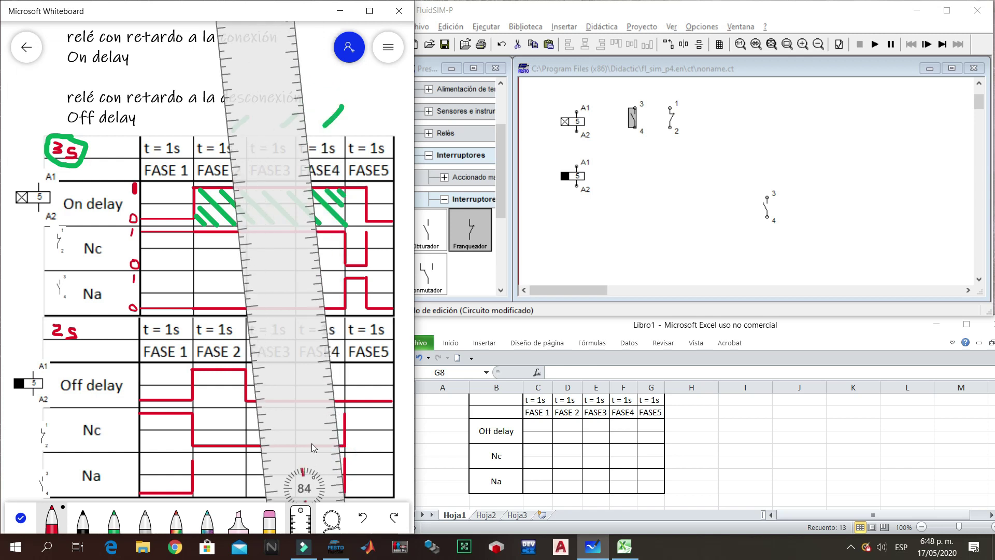
pyautogui.scroll(-16, 289, 420)
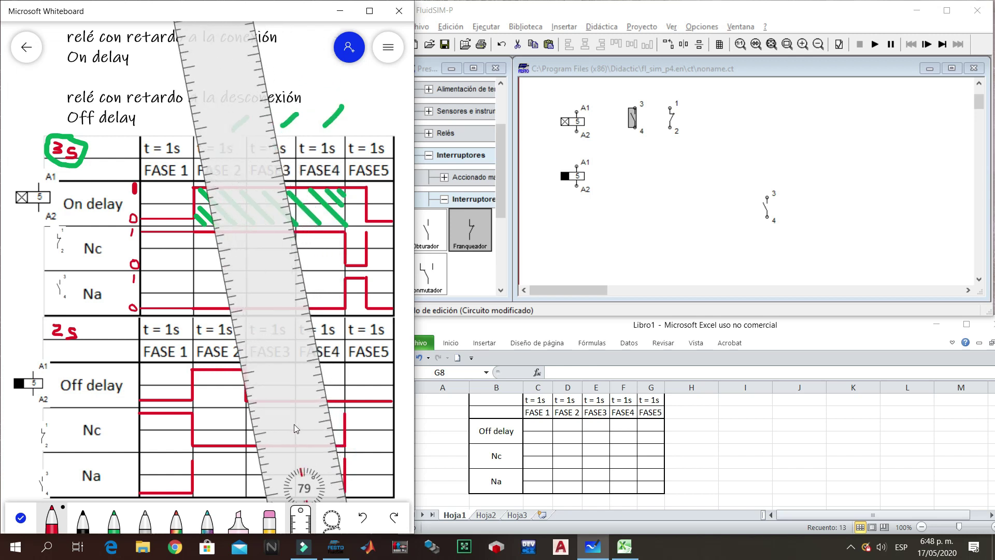
pyautogui.scroll(-20, 272, 454)
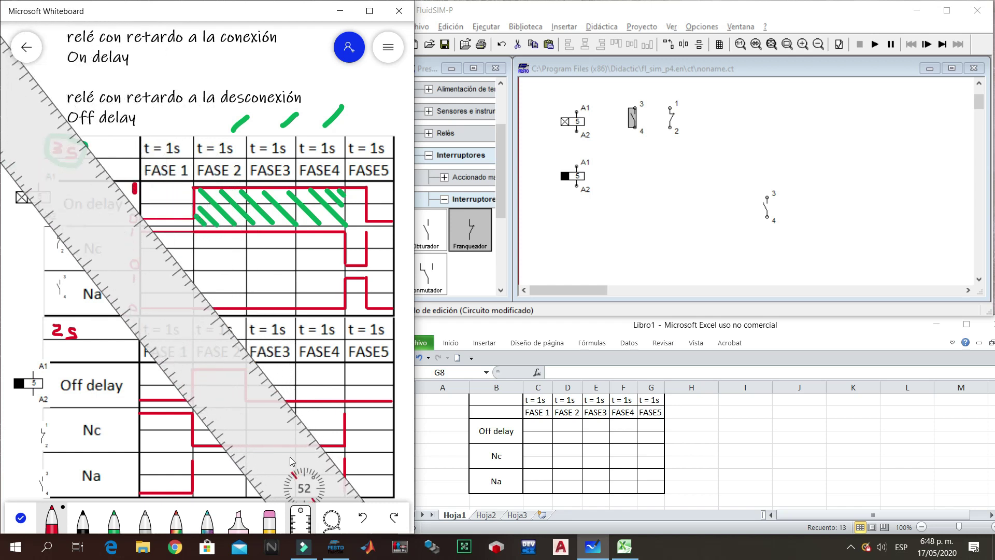
pyautogui.scroll(-20, 273, 472)
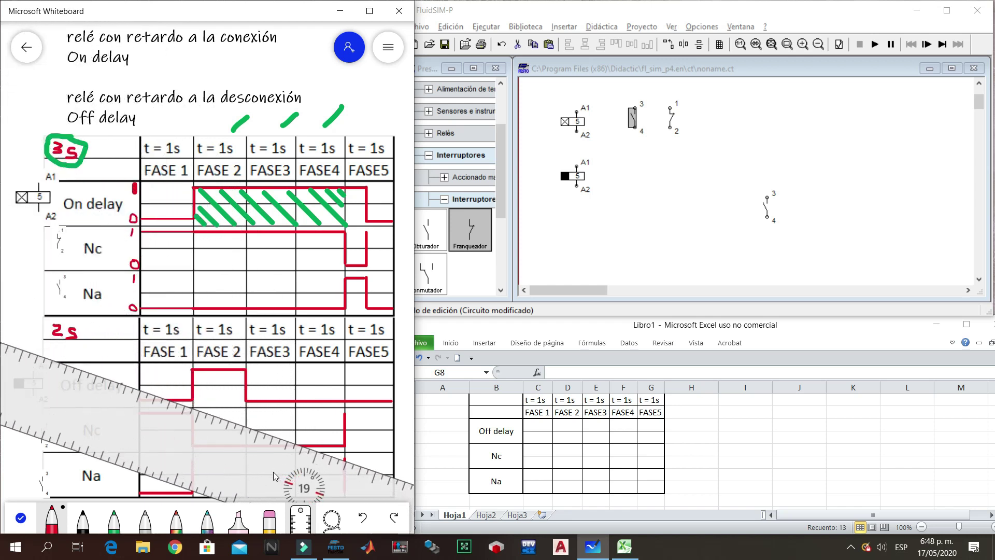
pyautogui.scroll(-3, 272, 472)
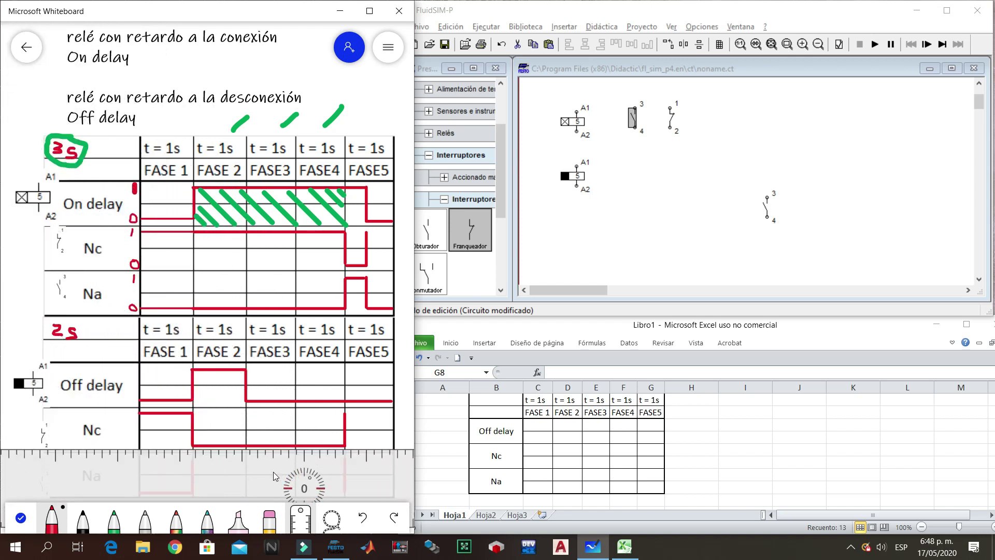
pyautogui.moveTo(240, 469); pyautogui.dragTo(257, 477)
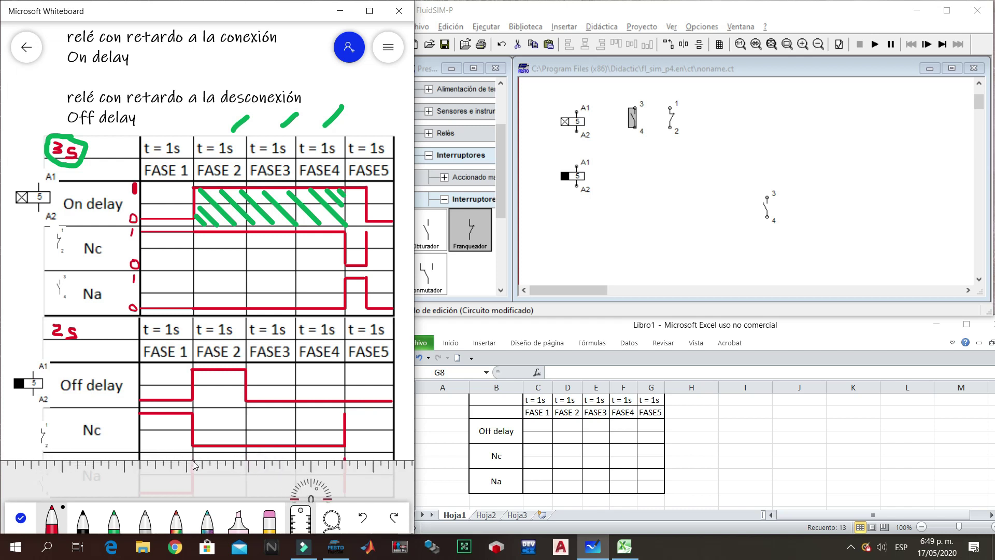
pyautogui.moveTo(194, 463)
pyautogui.mouseDown()
pyautogui.moveTo(289, 477)
pyautogui.moveTo(322, 495)
pyautogui.moveTo(338, 465)
pyautogui.mouseUp()
# - Align the ruler with the Na low level, draw it in red across FASE 5, and hide the ruler
pyautogui.moveTo(389, 484)
pyautogui.mouseDown()
pyautogui.moveTo(368, 424)
pyautogui.moveTo(392, 448)
pyautogui.moveTo(386, 539)
pyautogui.mouseUp()
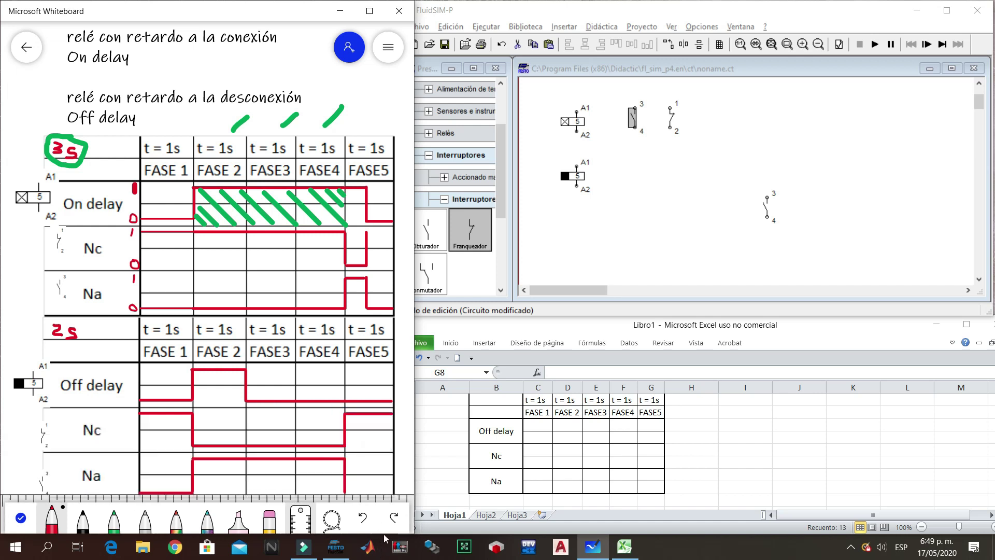
pyautogui.moveTo(344, 492); pyautogui.dragTo(391, 497)
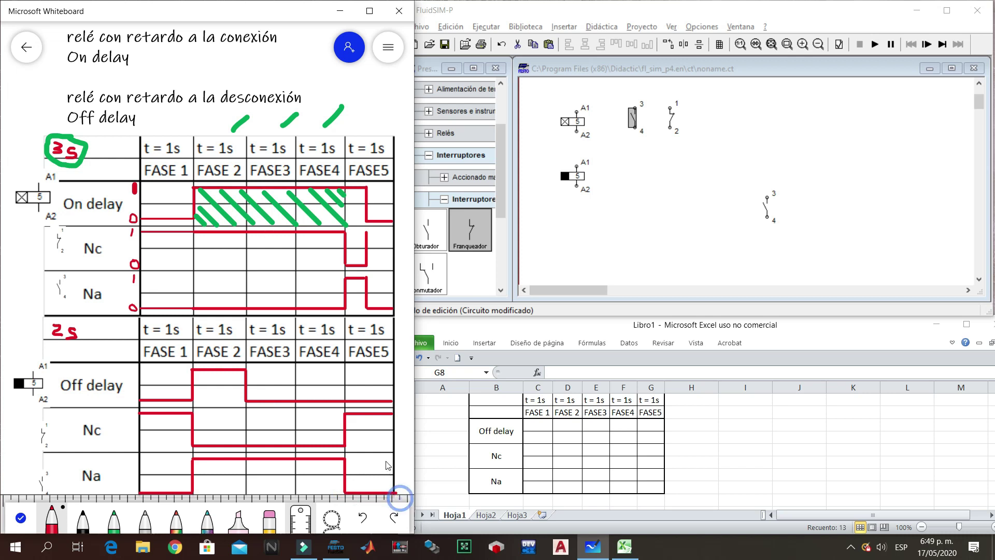
pyautogui.click(297, 518)
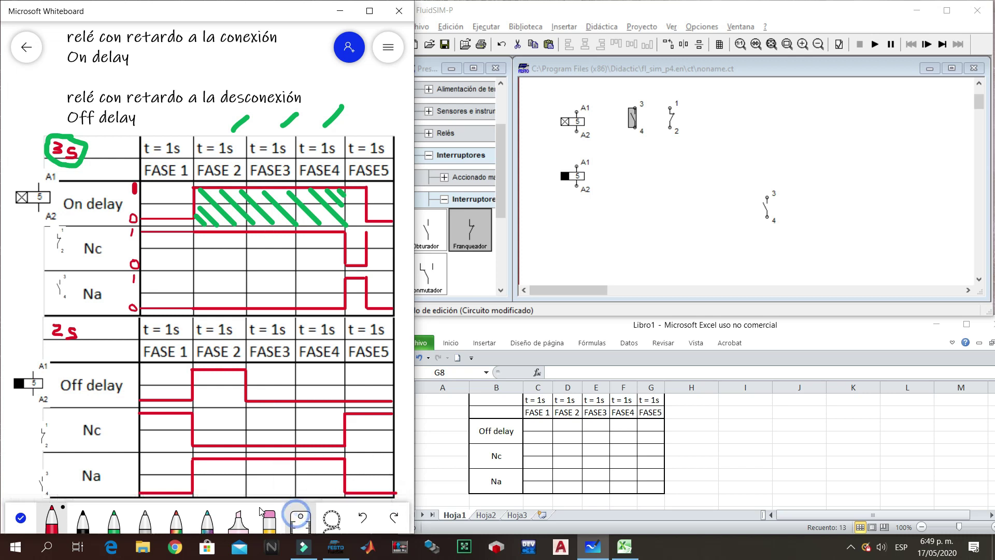
# - Choose the green pen, bring back the ruler and set it to 45° across the Off delay row
pyautogui.click(113, 521)
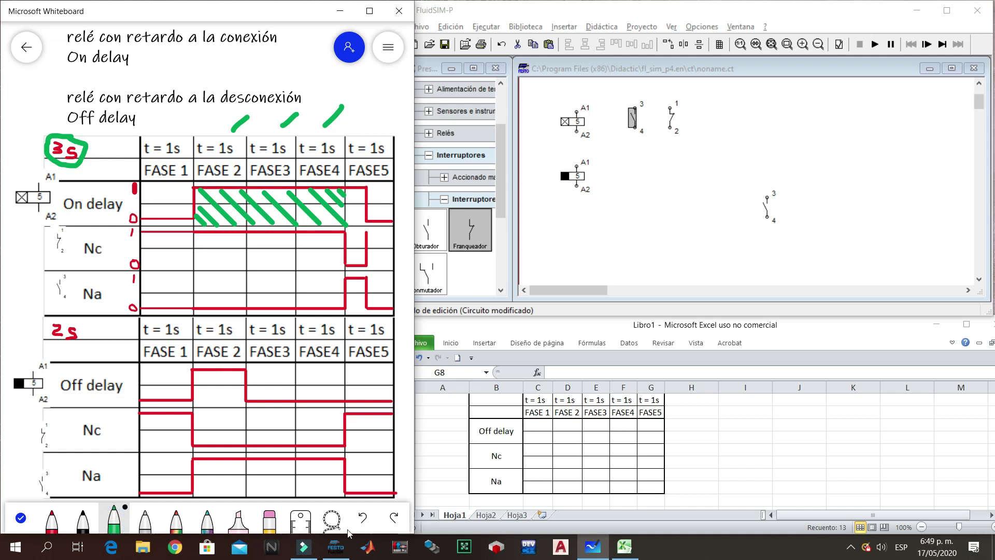
pyautogui.click(294, 524)
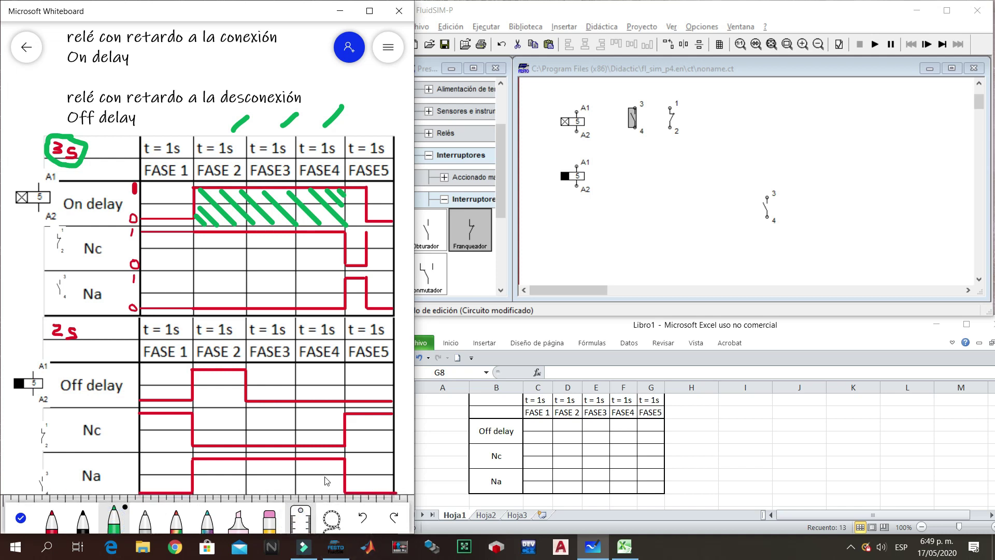
pyautogui.scroll(-3, 327, 481)
pyautogui.scroll(2, 326, 481)
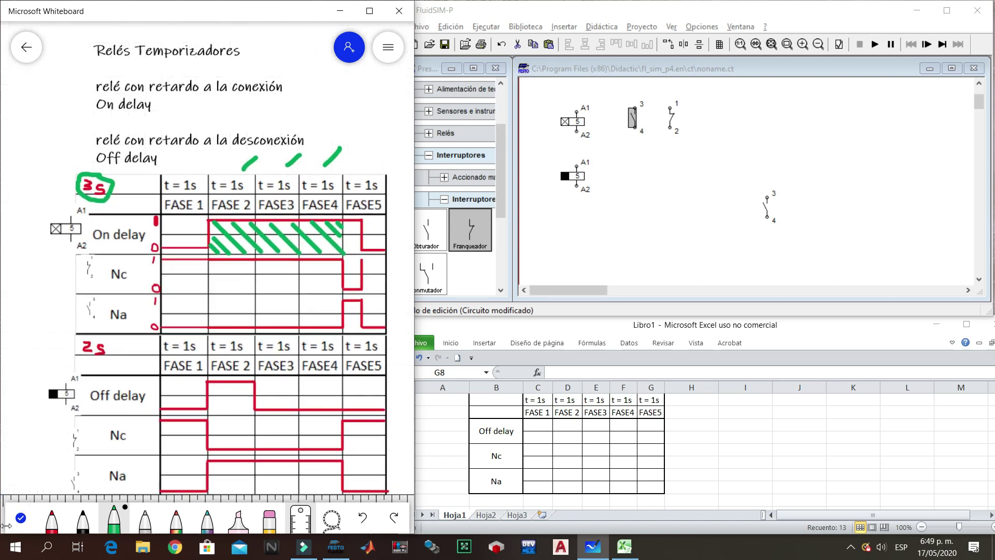
pyautogui.moveTo(52, 497); pyautogui.dragTo(60, 349)
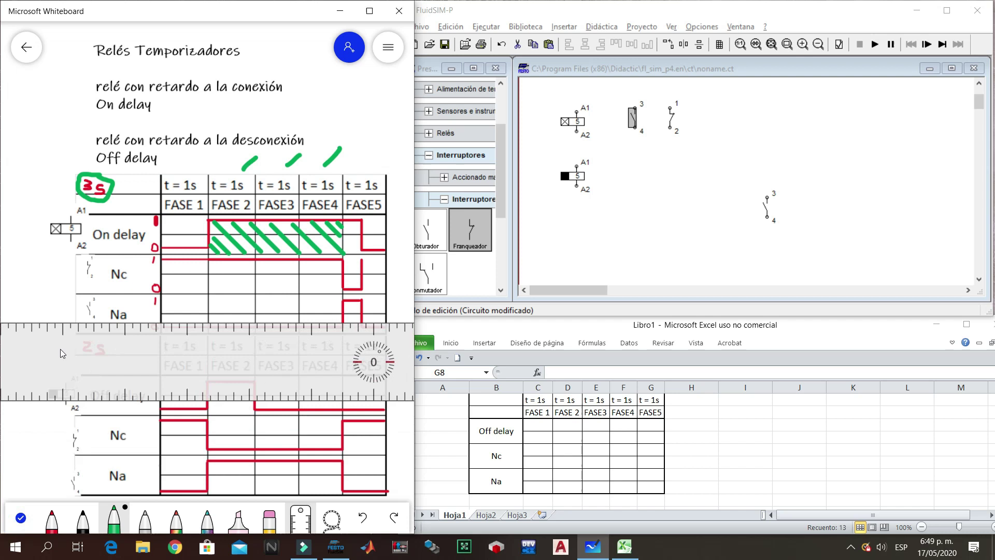
pyautogui.moveTo(275, 377); pyautogui.dragTo(310, 394)
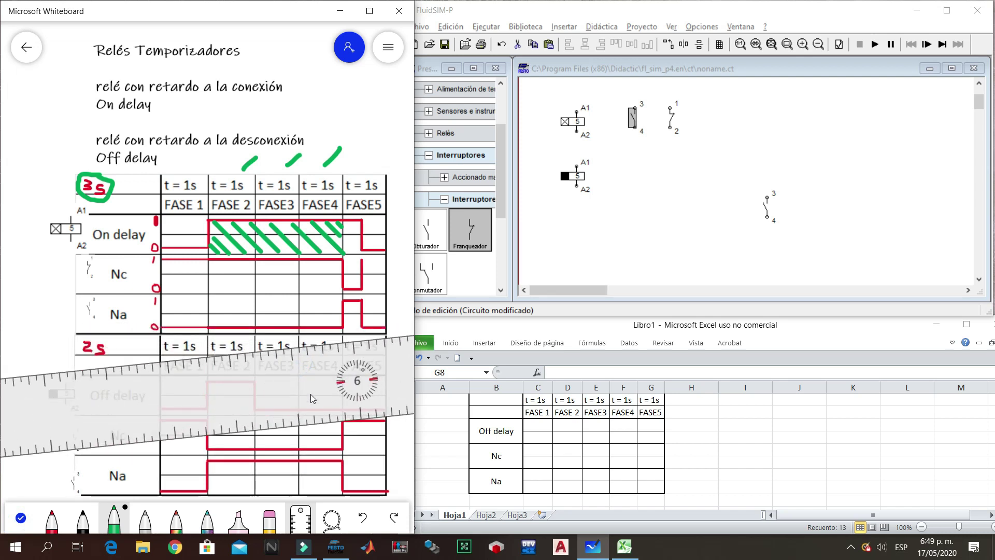
pyautogui.scroll(-12, 309, 394)
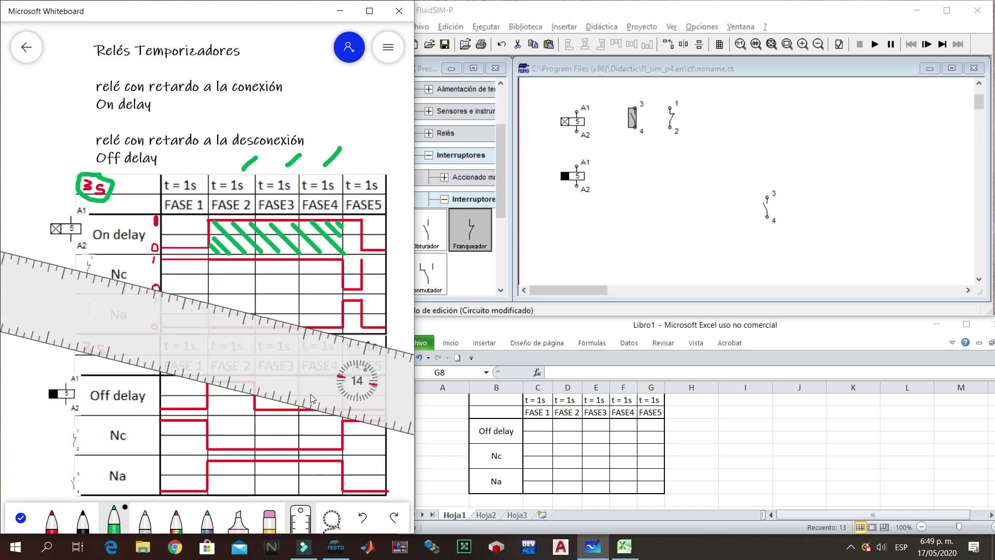
pyautogui.scroll(-9, 358, 383)
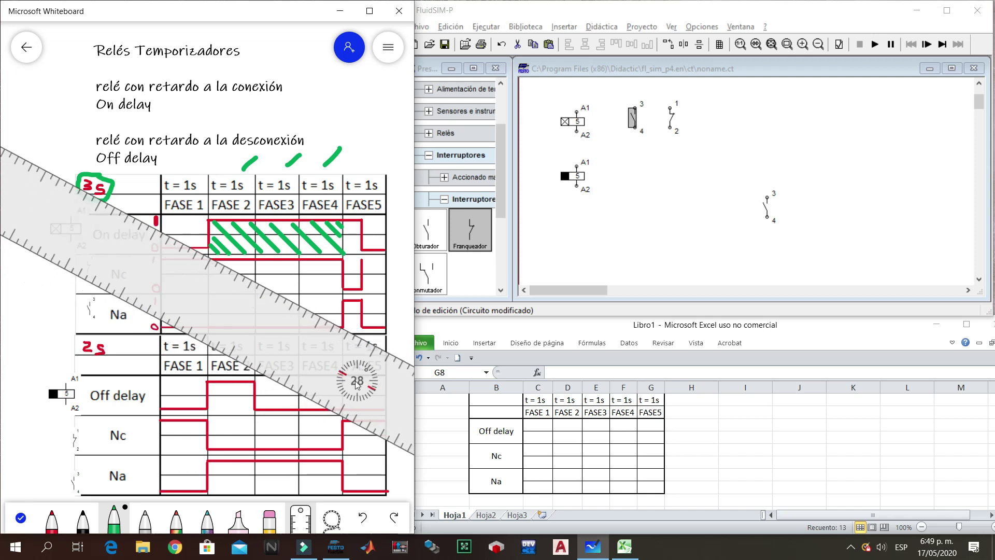
pyautogui.scroll(-4, 358, 384)
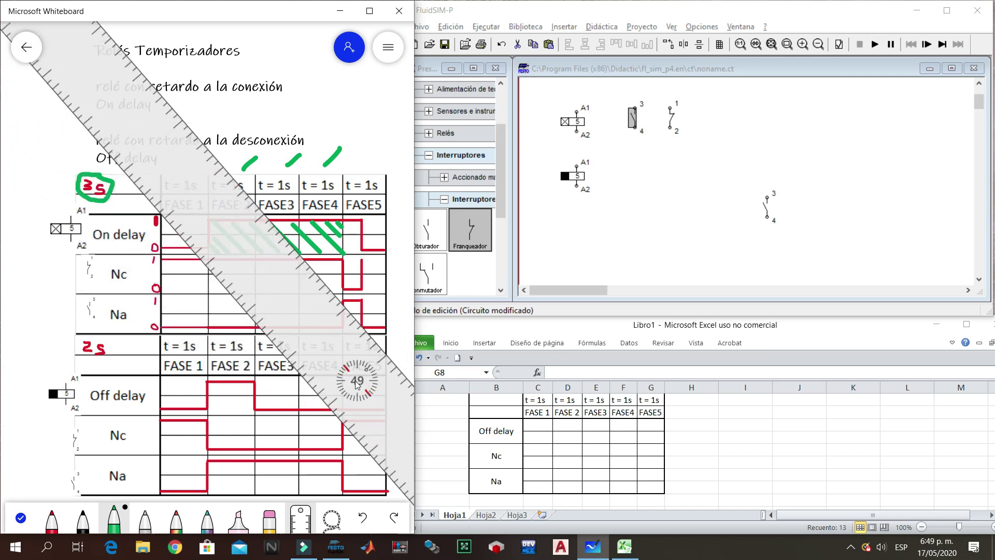
pyautogui.scroll(2, 357, 383)
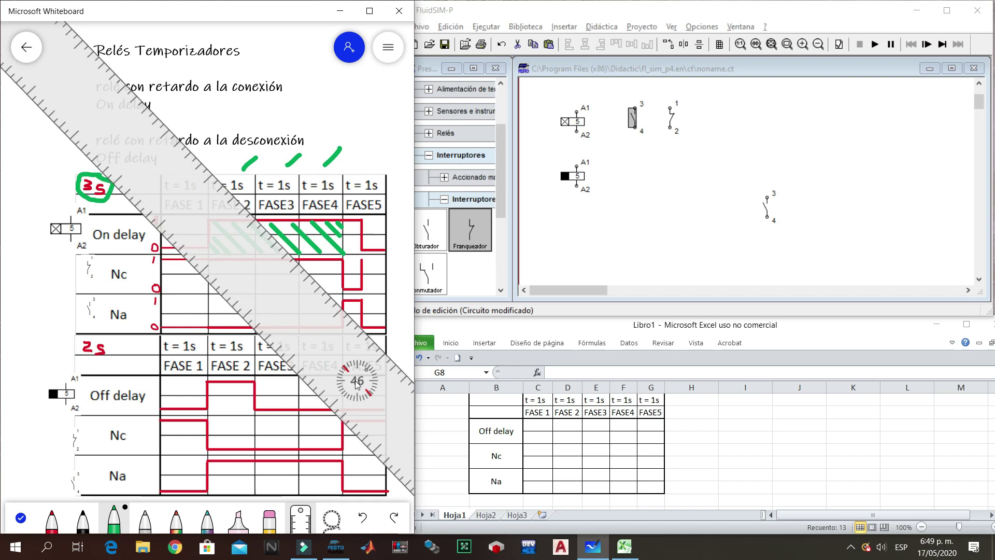
pyautogui.scroll(1, 358, 384)
pyautogui.moveTo(355, 395); pyautogui.dragTo(282, 396)
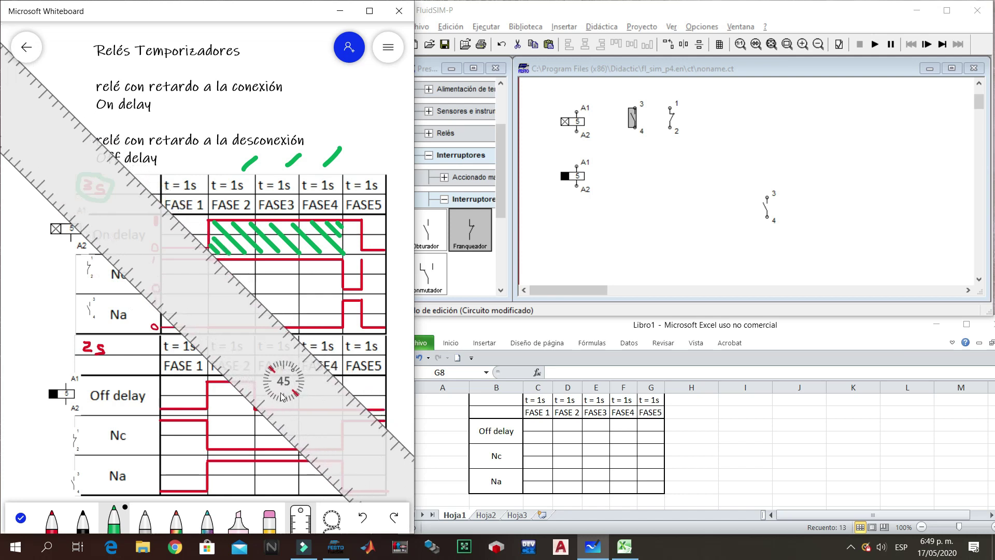
# - Hatch FASE 3 and FASE 4 of the Off delay row with green diagonal strokes and circle the 2s label in green
pyautogui.moveTo(343, 386)
pyautogui.mouseDown()
pyautogui.moveTo(326, 406)
pyautogui.moveTo(324, 378)
pyautogui.moveTo(315, 406)
pyautogui.moveTo(322, 386)
pyautogui.moveTo(295, 403)
pyautogui.mouseUp()
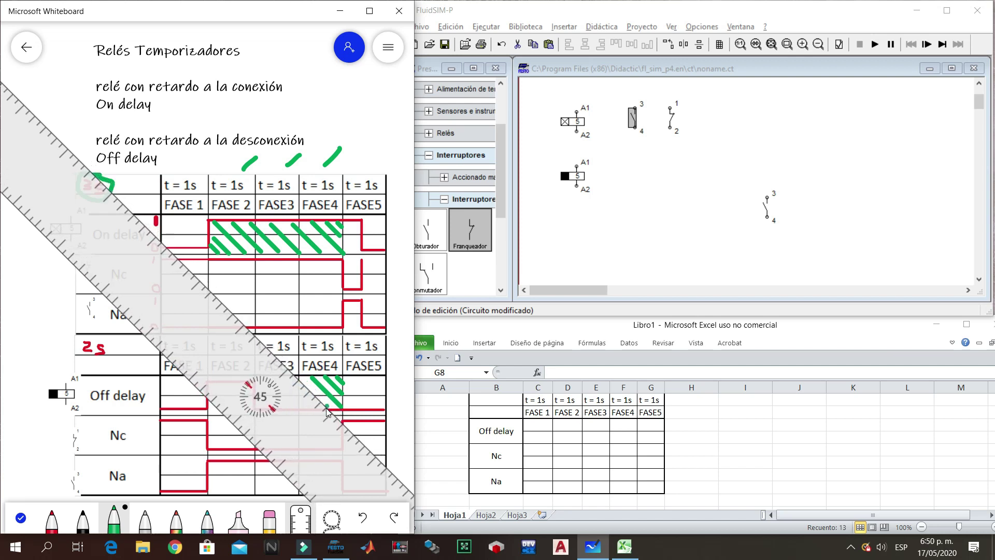
pyautogui.moveTo(297, 390)
pyautogui.mouseDown()
pyautogui.moveTo(288, 409)
pyautogui.moveTo(304, 397)
pyautogui.moveTo(284, 390)
pyautogui.moveTo(276, 406)
pyautogui.moveTo(273, 381)
pyautogui.moveTo(269, 413)
pyautogui.moveTo(271, 388)
pyautogui.moveTo(256, 408)
pyautogui.moveTo(249, 402)
pyautogui.moveTo(273, 426)
pyautogui.mouseUp()
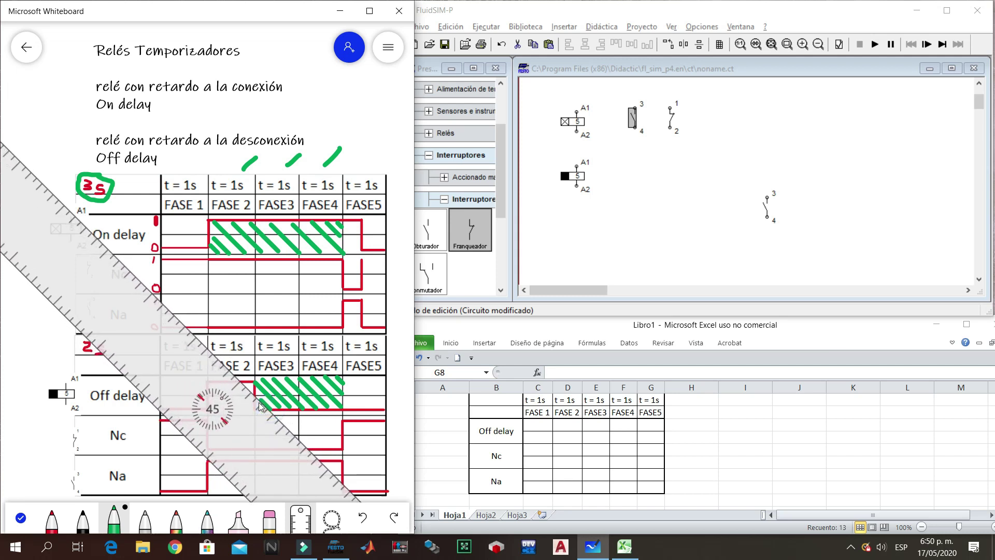
pyautogui.moveTo(263, 420)
pyautogui.mouseDown()
pyautogui.moveTo(257, 411)
pyautogui.moveTo(233, 446)
pyautogui.moveTo(461, 289)
pyautogui.mouseUp()
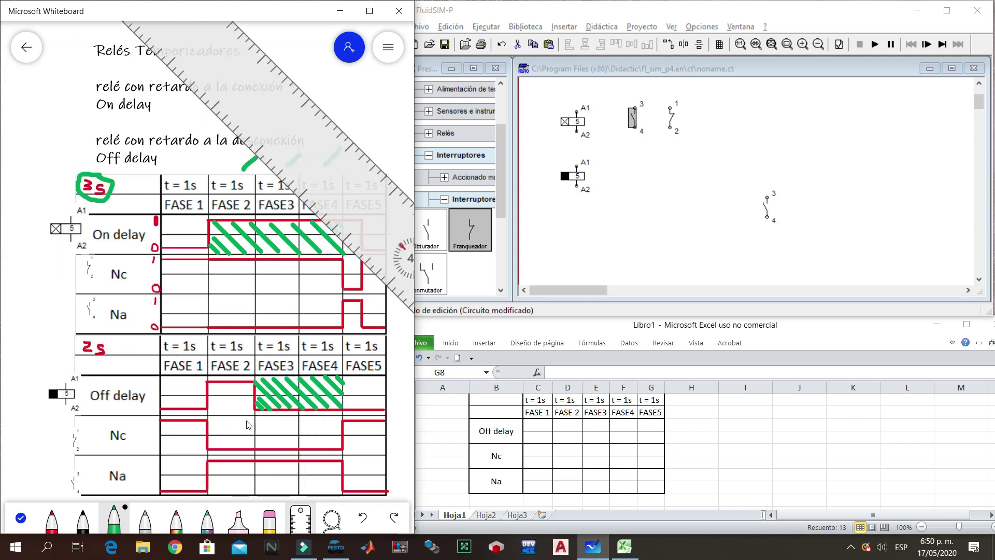
pyautogui.moveTo(97, 330)
pyautogui.mouseDown()
pyautogui.moveTo(79, 330)
pyautogui.moveTo(71, 351)
pyautogui.mouseUp()
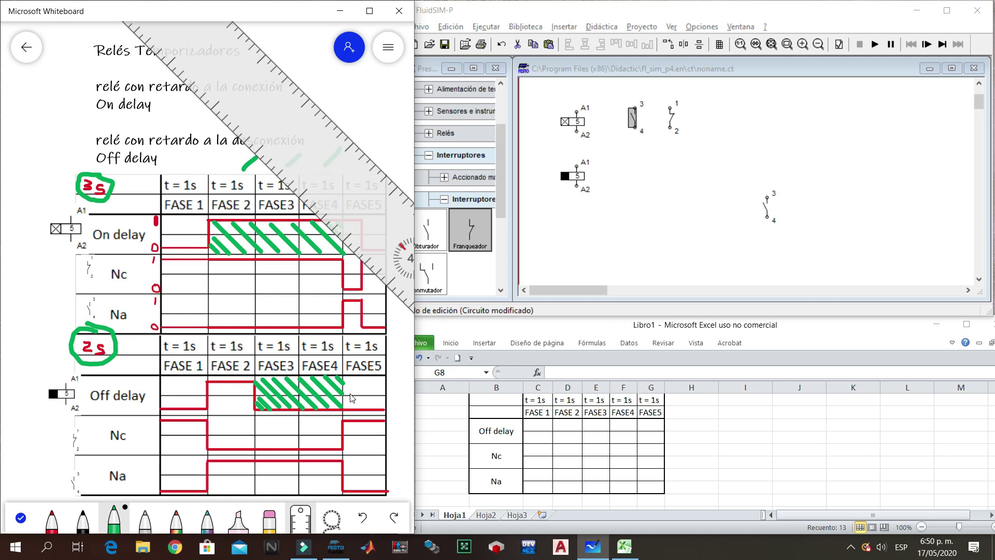
# - Move the ruler off the Off delay diagram, hide it, and finish the whiteboard drawing mode
pyautogui.moveTo(351, 207); pyautogui.dragTo(84, 187)
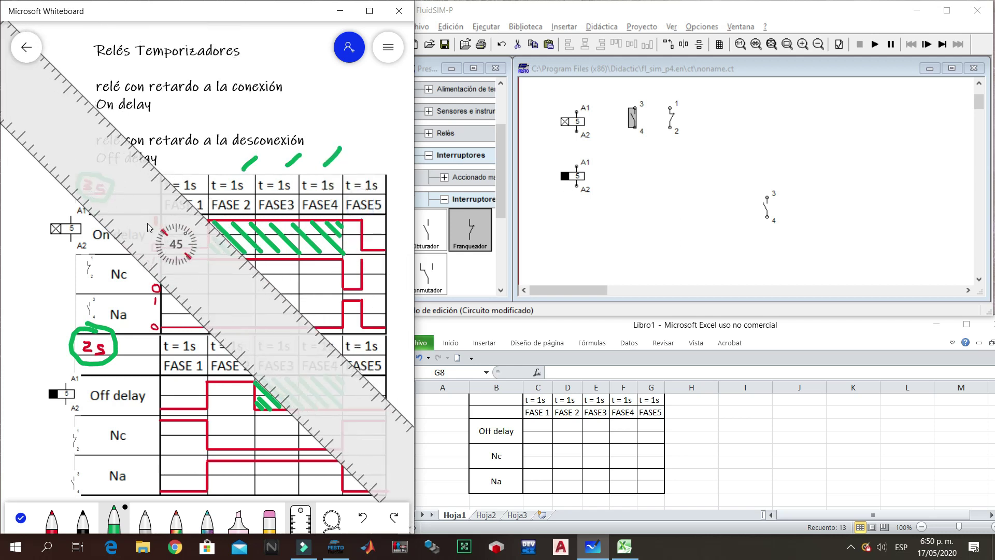
pyautogui.click(307, 523)
pyautogui.click(21, 517)
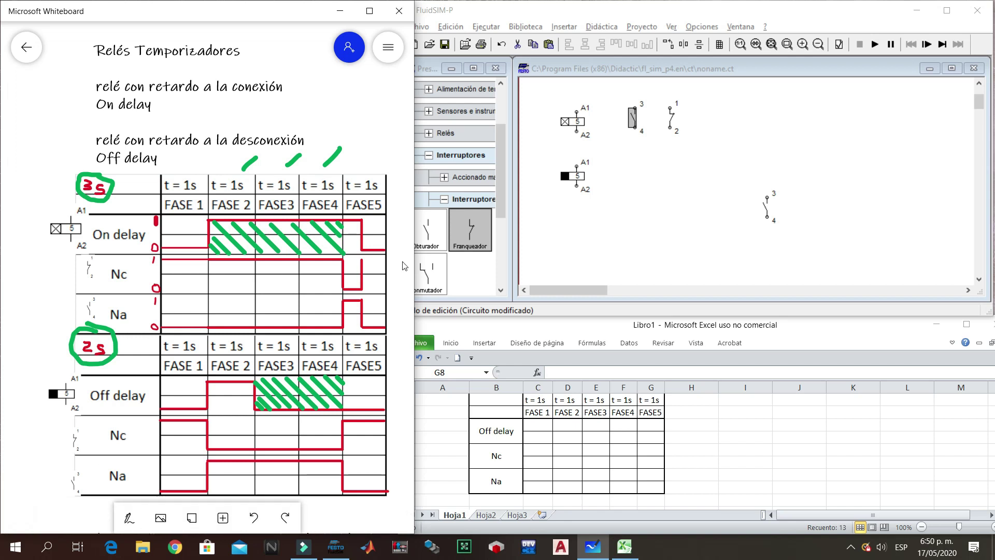
# - Switch to FluidSIM and clear space by moving the off-delay relay and three contacts to the far right and the on-delay relay lower
pyautogui.moveTo(575, 176); pyautogui.dragTo(913, 128)
pyautogui.moveTo(613, 82); pyautogui.dragTo(683, 162)
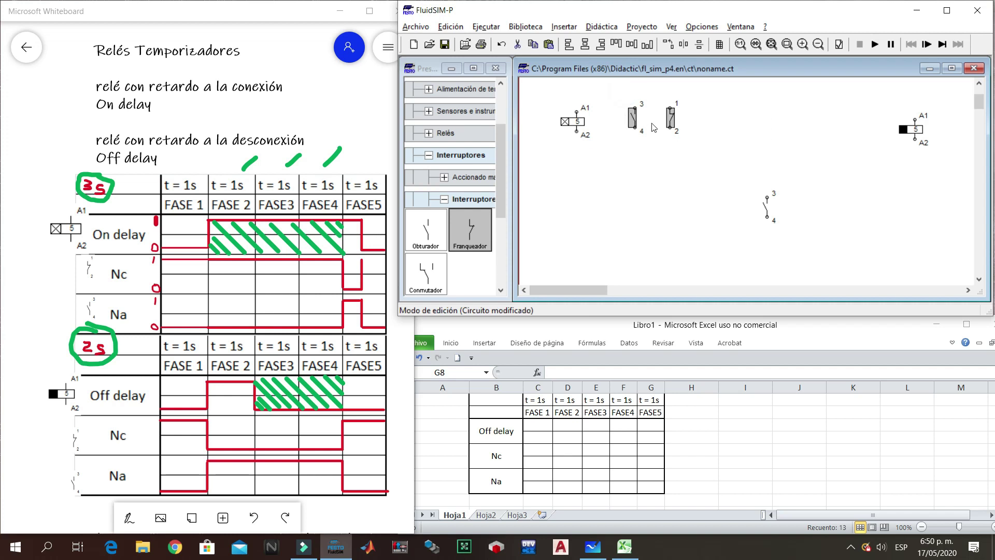
pyautogui.moveTo(670, 114); pyautogui.dragTo(890, 161)
pyautogui.moveTo(767, 206); pyautogui.dragTo(871, 206)
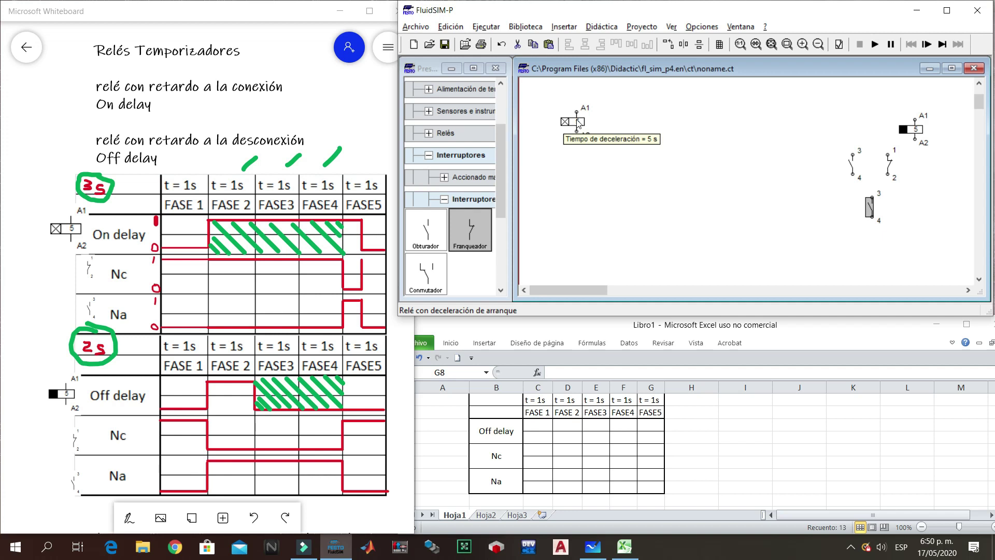
pyautogui.moveTo(579, 124); pyautogui.dragTo(585, 249)
# - Place a double-acting cylinder from the pneumatic actuators in the circuit's upper left area
pyautogui.click(444, 199)
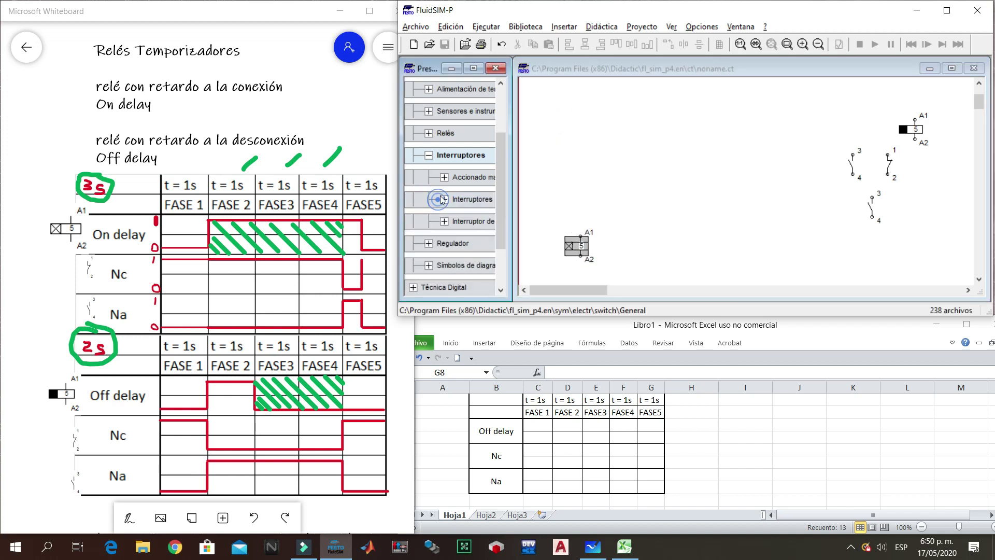
pyautogui.click(427, 154)
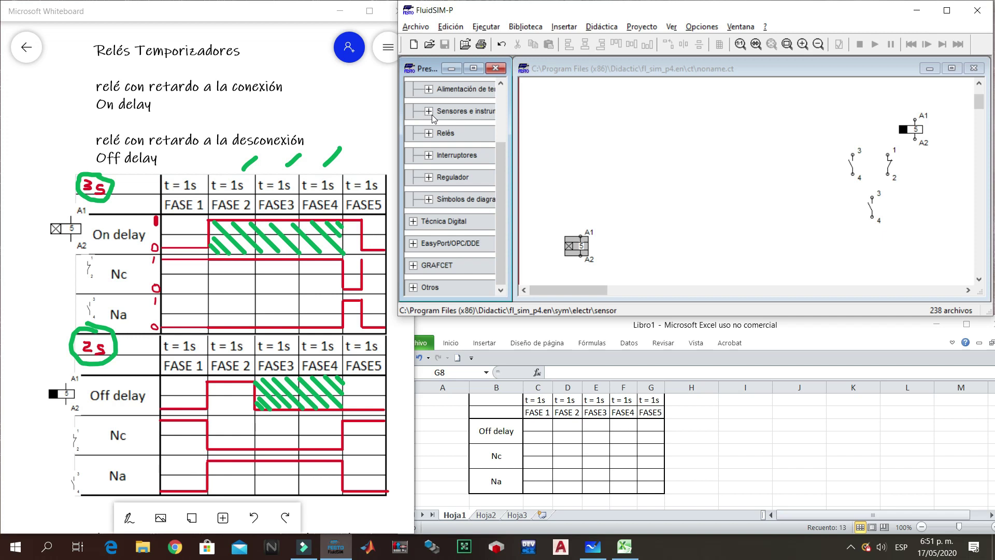
pyautogui.moveTo(499, 158); pyautogui.dragTo(497, 96)
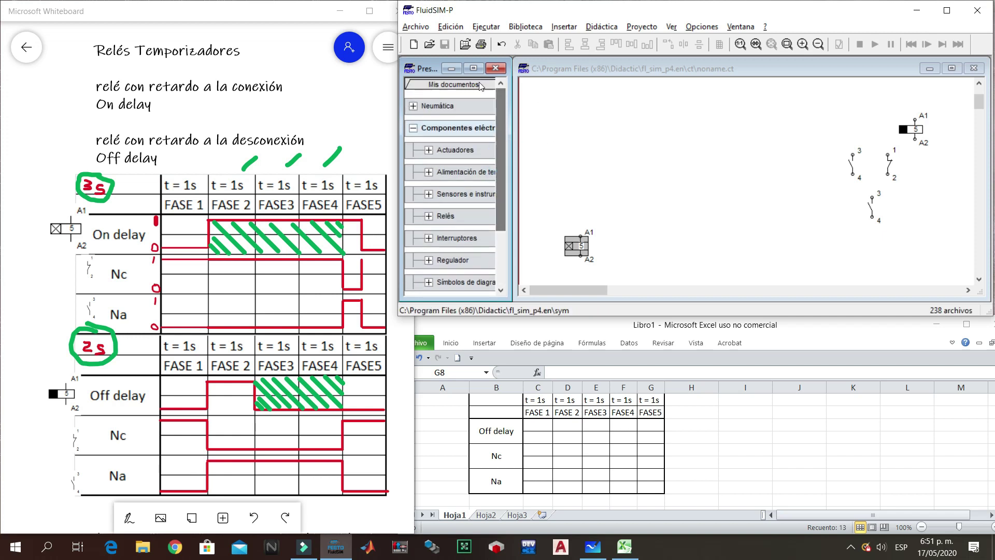
pyautogui.click(413, 105)
pyautogui.click(428, 150)
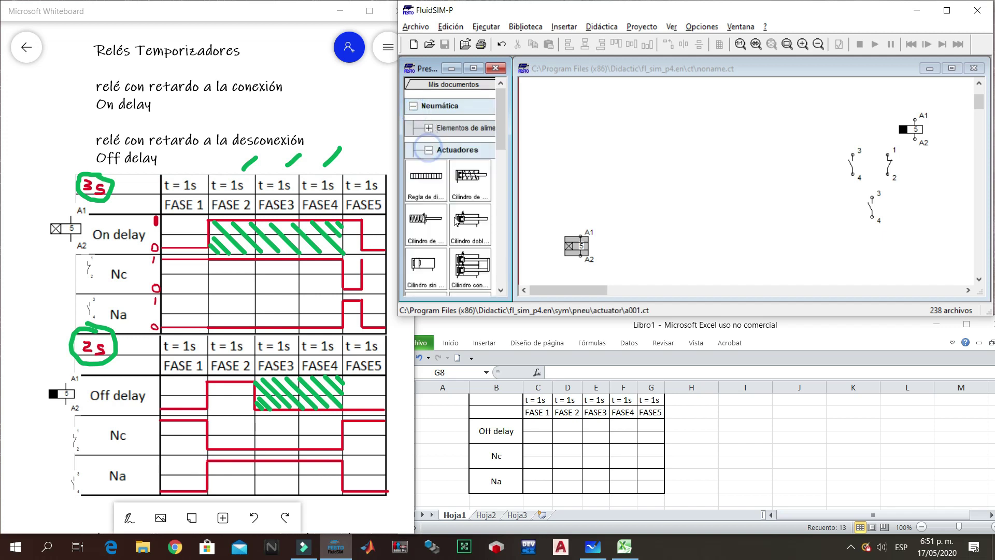
pyautogui.moveTo(468, 228); pyautogui.dragTo(575, 98)
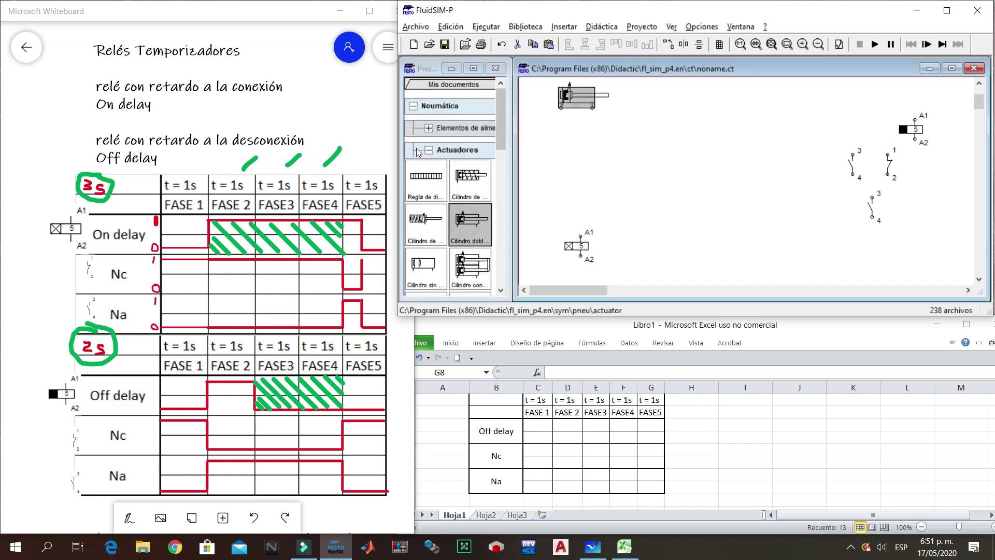
# - Place a 4/n-way valve below the cylinder and connect its ports 4 and 2 to the cylinder
pyautogui.click(433, 151)
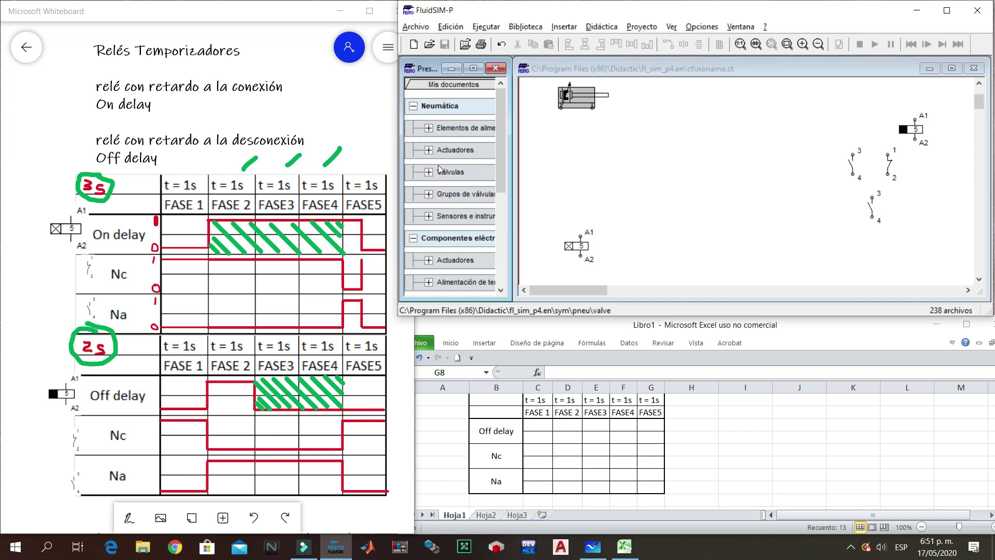
pyautogui.click(430, 172)
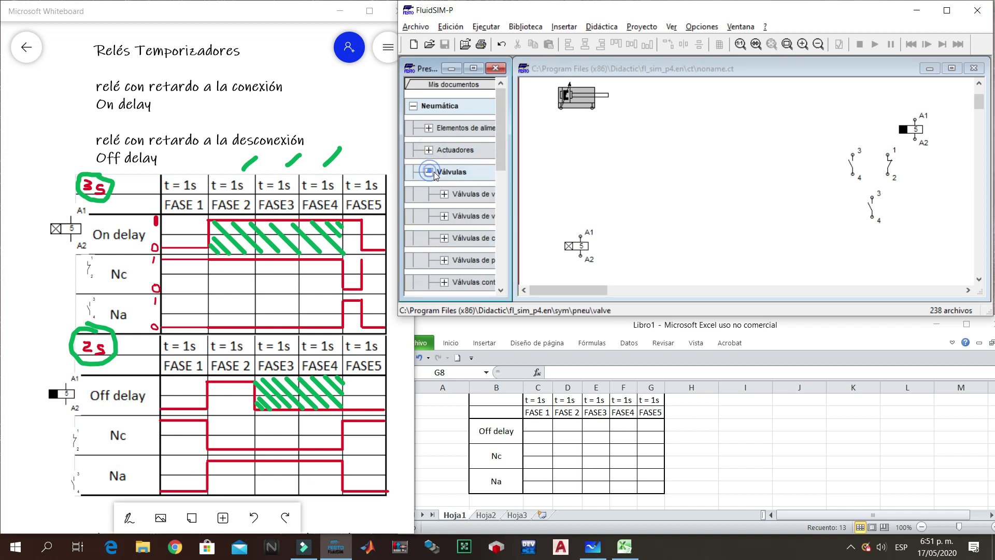
pyautogui.click(446, 195)
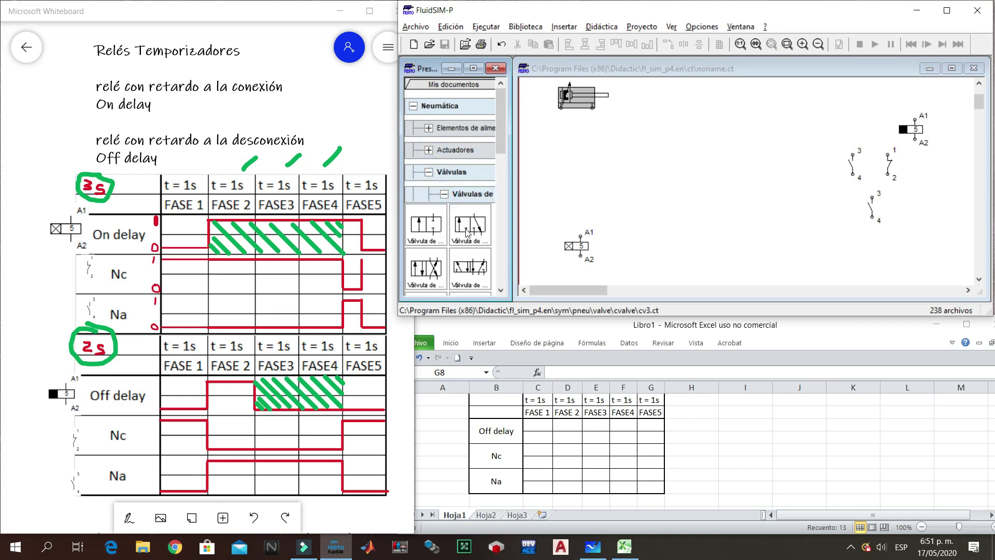
pyautogui.moveTo(427, 267); pyautogui.dragTo(561, 107)
pyautogui.click(438, 193)
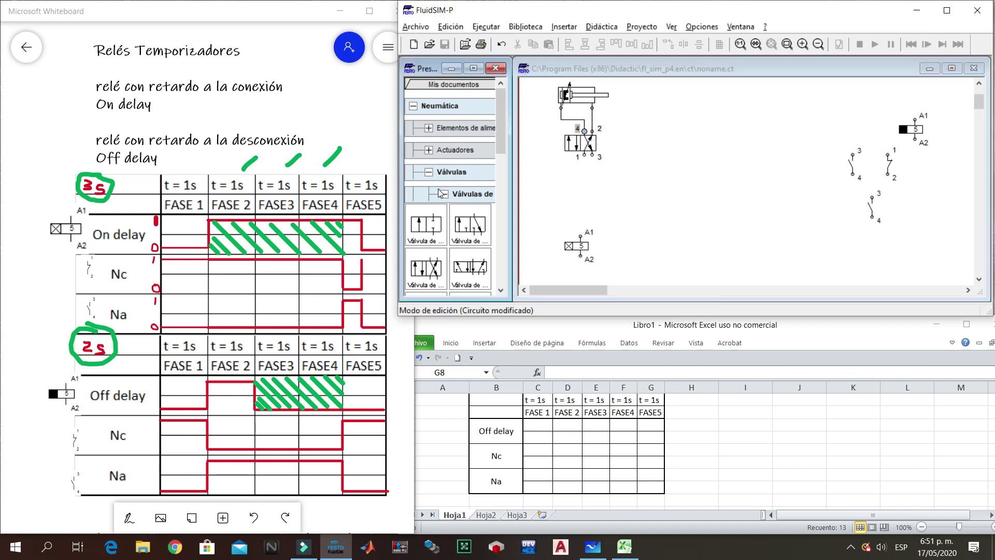
pyautogui.click(439, 193)
# - Place a compressed air source below the valve and connect it to port 1
pyautogui.click(429, 128)
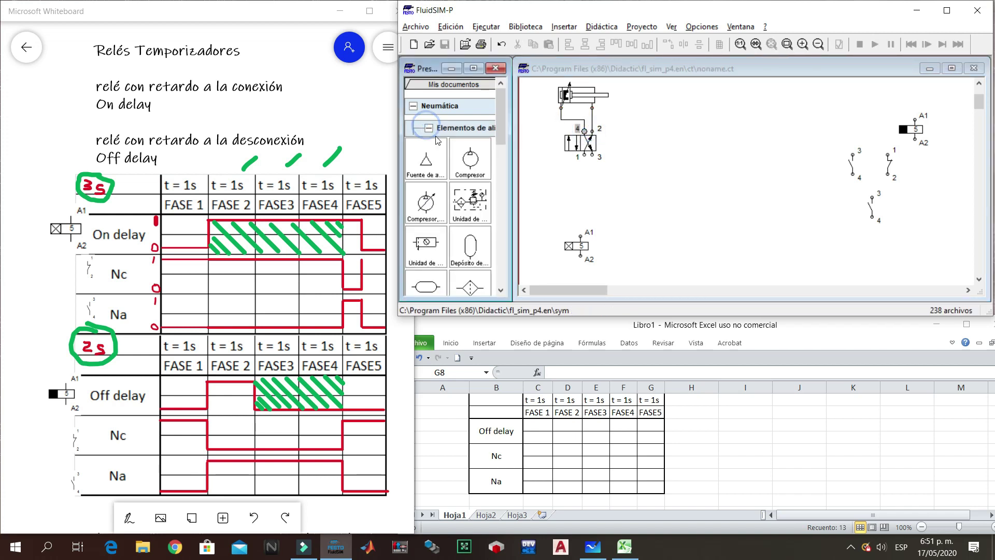
pyautogui.moveTo(426, 158); pyautogui.dragTo(593, 182)
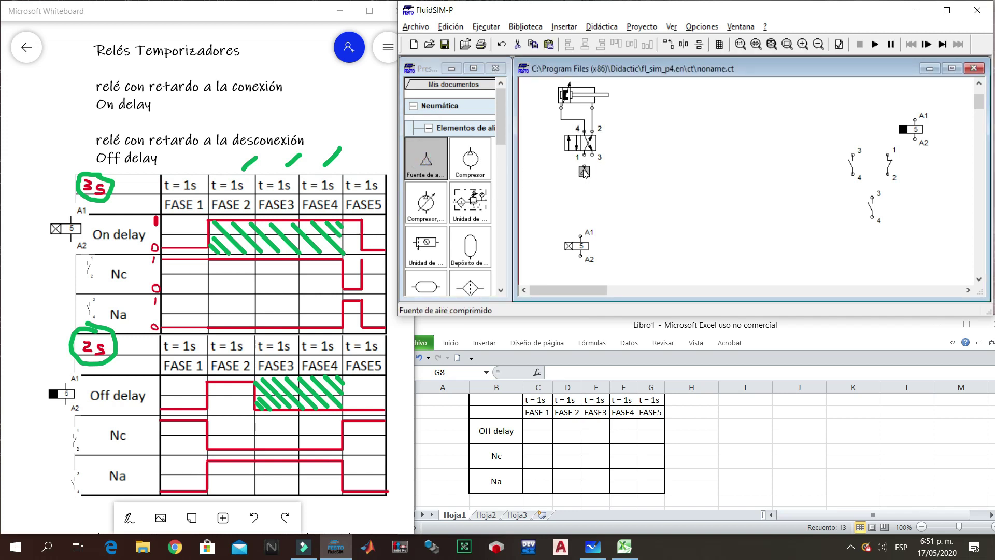
pyautogui.click(428, 128)
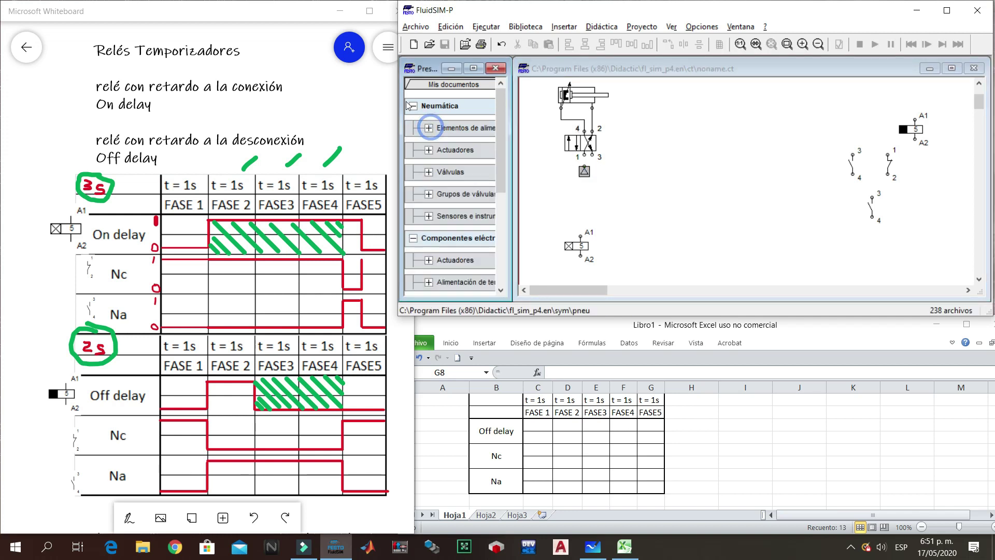
pyautogui.click(414, 107)
pyautogui.click(584, 167)
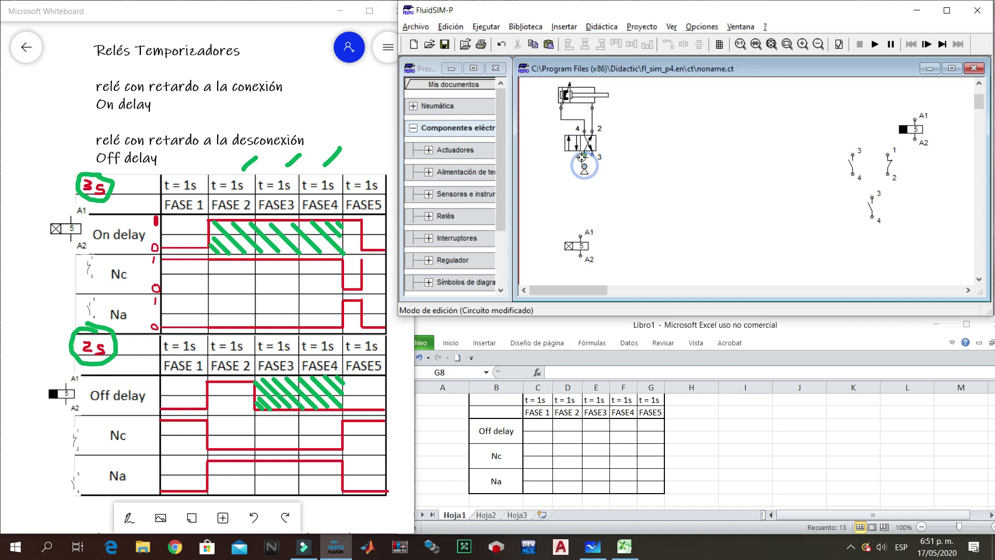
# - Assign a connection closure to port 3 of the valve
pyautogui.doubleClick(592, 156)
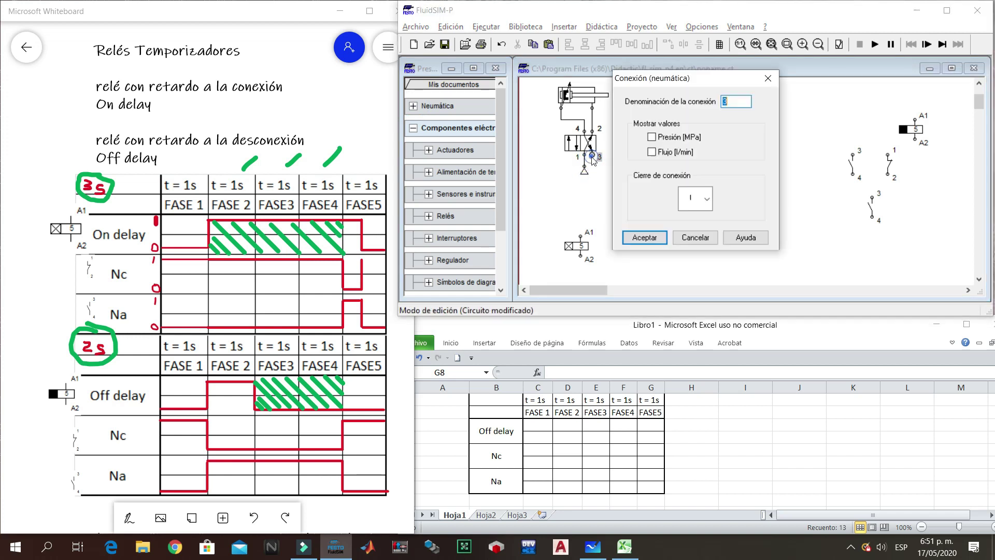
pyautogui.click(697, 199)
pyautogui.click(697, 263)
pyautogui.click(644, 237)
# - Configure the 4/n-way valve with electric solenoid actuation on both its left and right sides
pyautogui.doubleClick(580, 146)
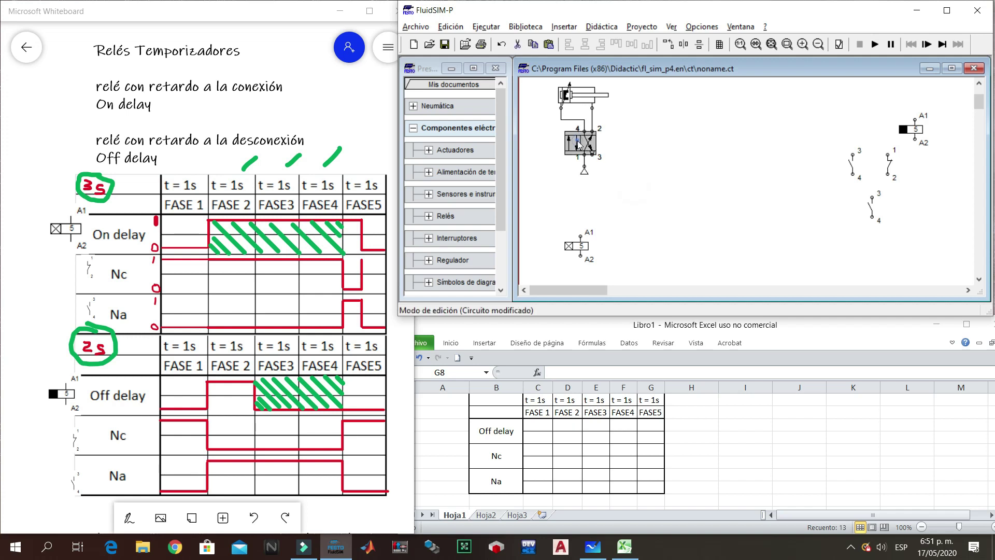
pyautogui.click(606, 178)
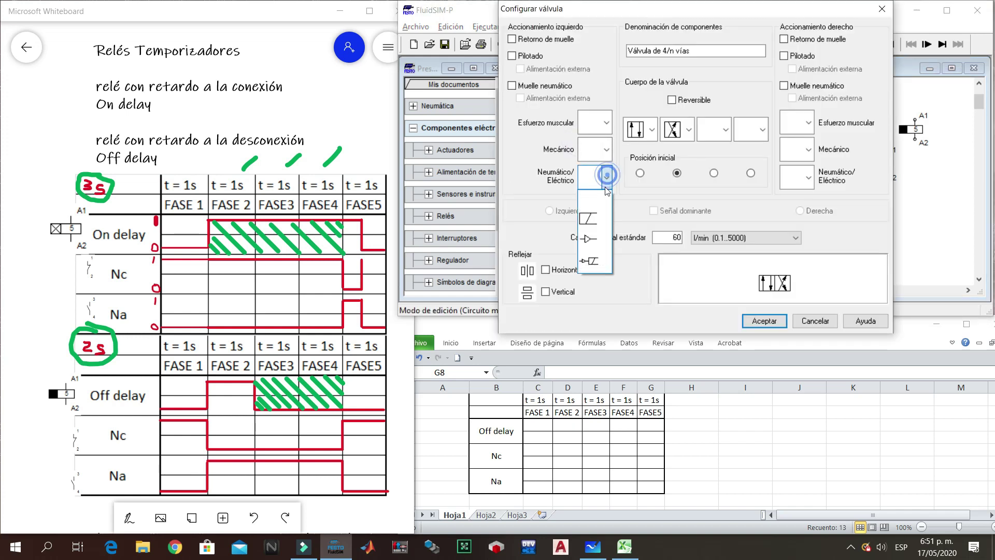
pyautogui.click(595, 213)
pyautogui.click(807, 177)
pyautogui.click(797, 215)
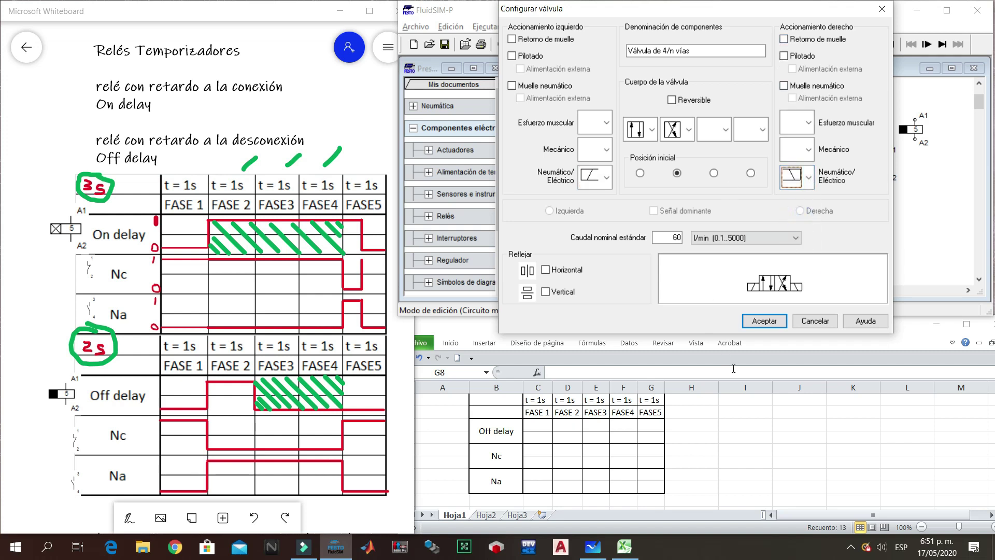
pyautogui.click(763, 320)
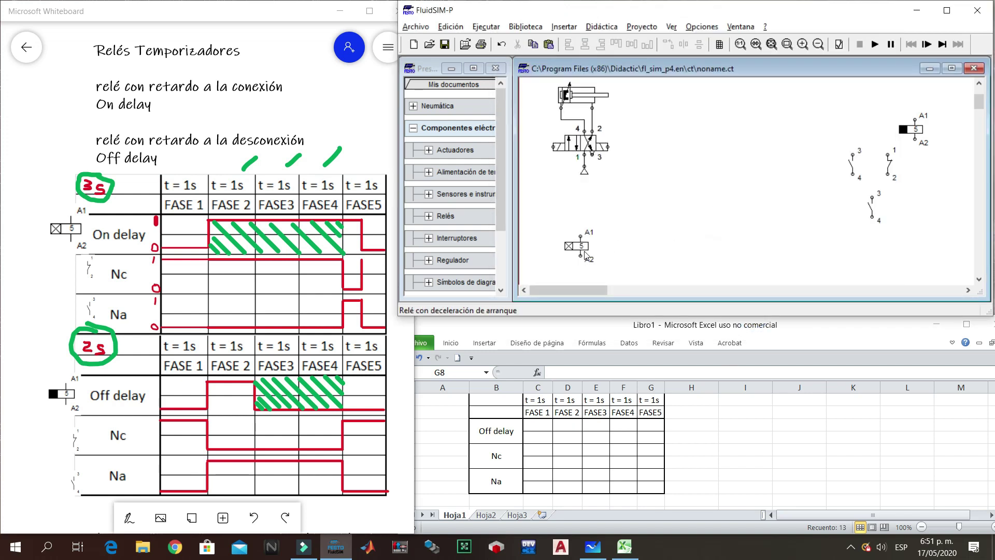
# - Shift the on-delay relay slightly left, and add a plain relay coil and a valve solenoid to the electrical circuit
pyautogui.moveTo(585, 254); pyautogui.dragTo(569, 257)
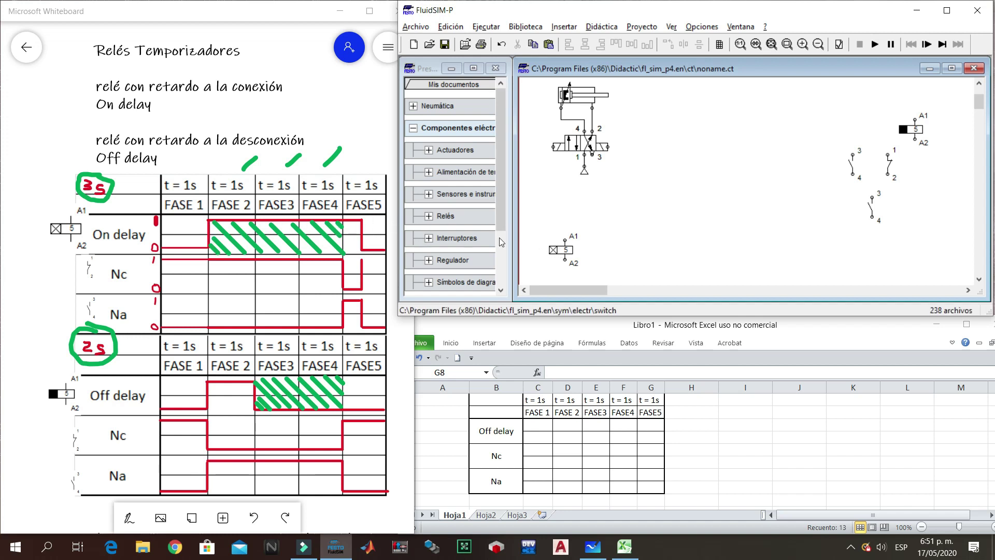
pyautogui.click(438, 216)
pyautogui.moveTo(430, 249); pyautogui.dragTo(673, 211)
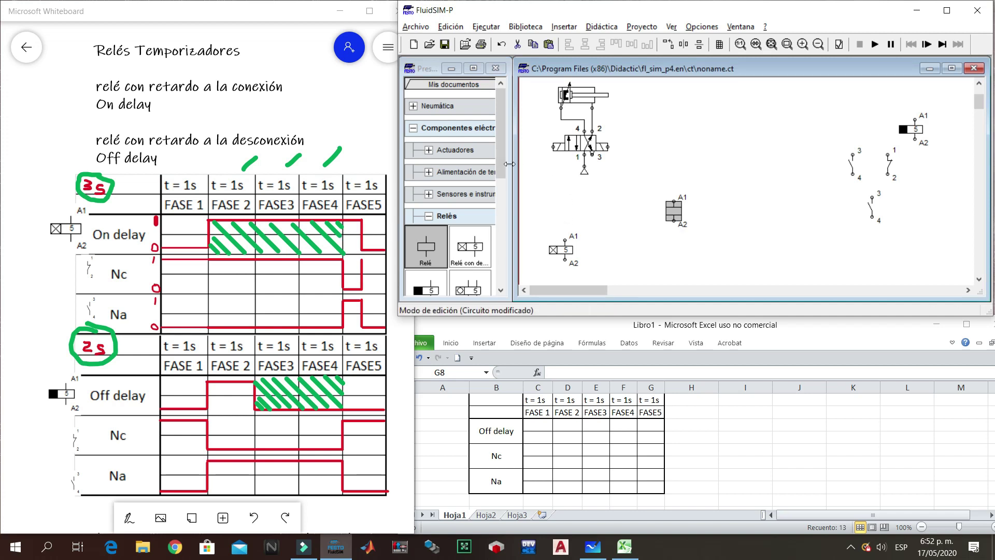
pyautogui.moveTo(503, 164); pyautogui.dragTo(728, 199)
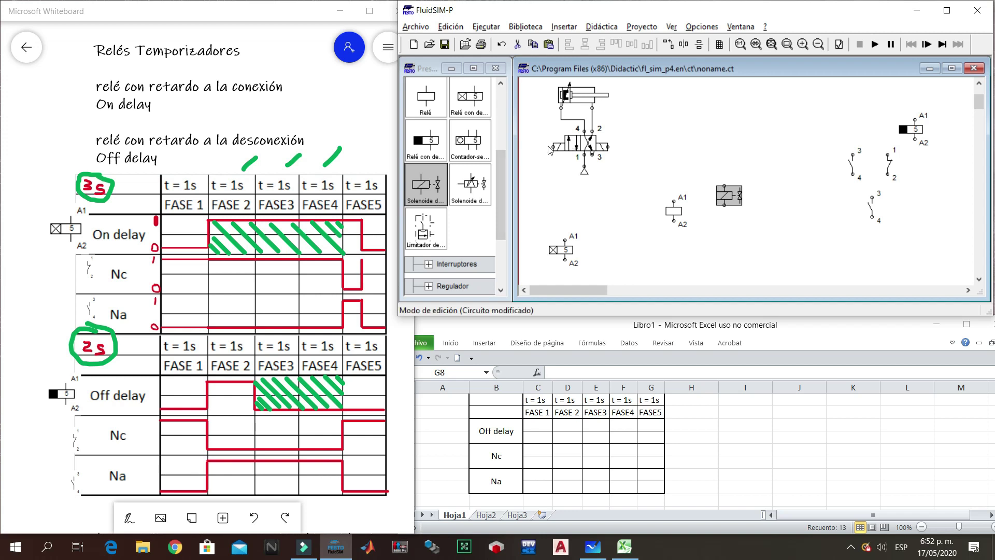
# - Add a normally open pushbutton above the relay coil and collapse the electrical component library
pyautogui.moveTo(497, 209); pyautogui.dragTo(489, 231)
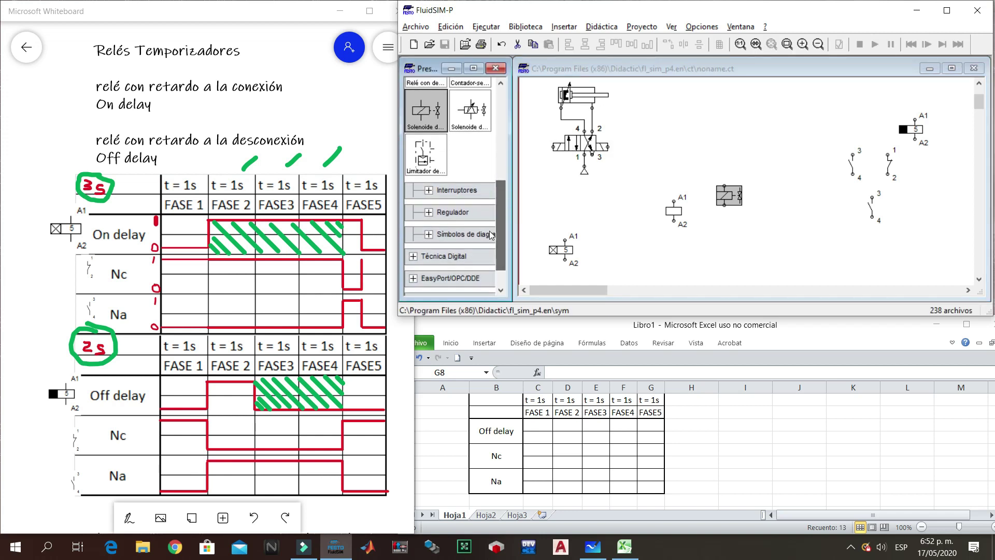
pyautogui.click(428, 191)
pyautogui.click(444, 212)
pyautogui.moveTo(421, 249); pyautogui.dragTo(676, 145)
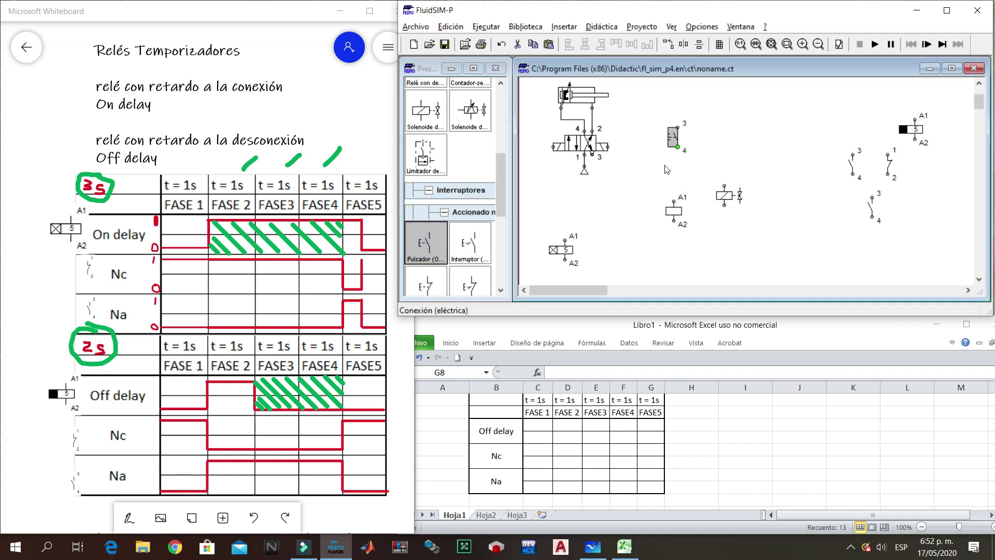
pyautogui.click(444, 211)
pyautogui.moveTo(503, 222); pyautogui.dragTo(500, 183)
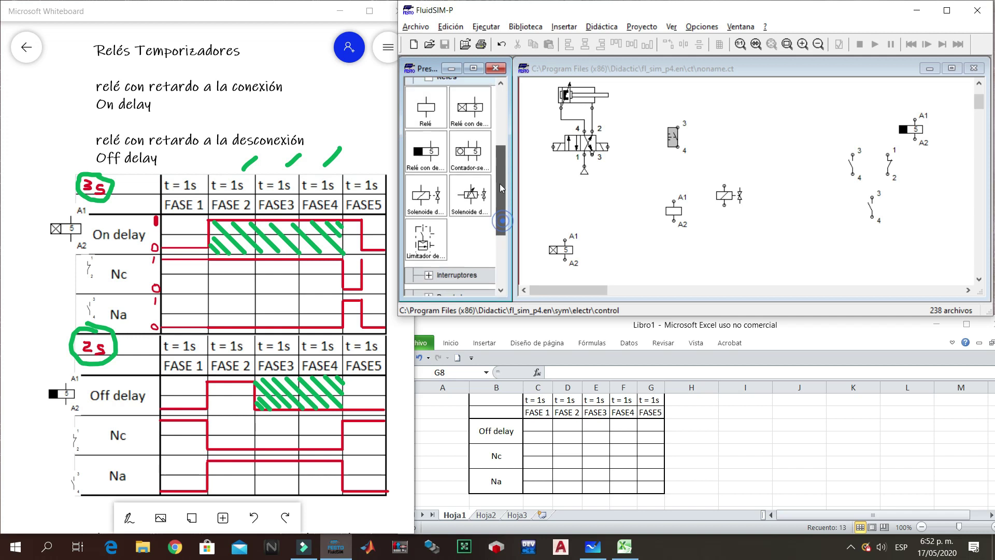
pyautogui.click(427, 111)
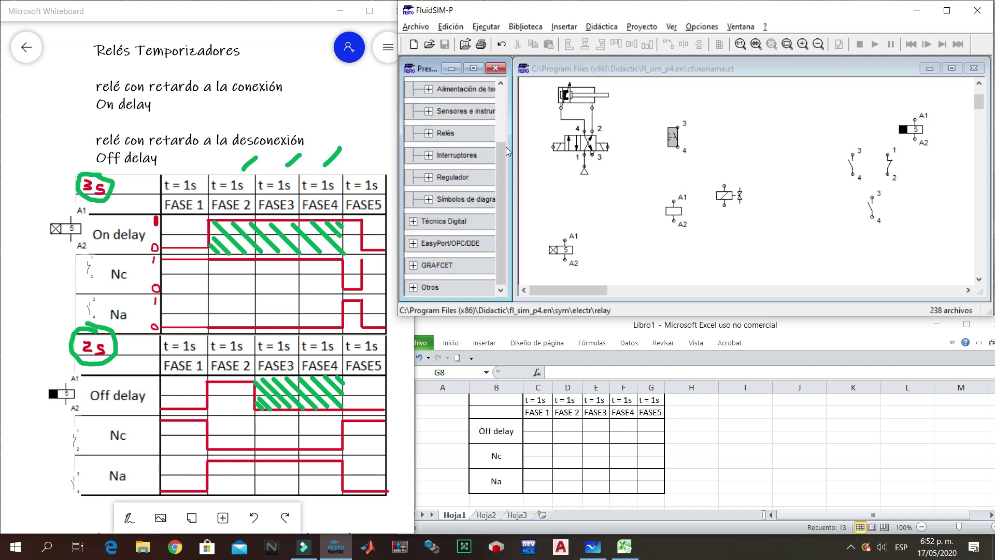
pyautogui.scroll(3, 468, 116)
pyautogui.click(414, 128)
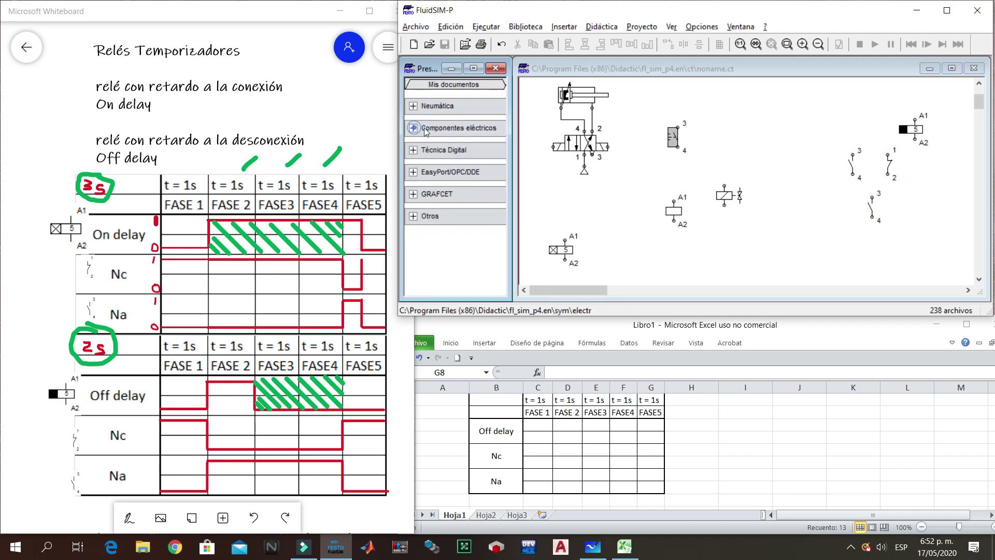
# - Move the on-delay relay to the right and place +24V and 0V supply terminals below the pneumatic circuit
pyautogui.moveTo(562, 262); pyautogui.dragTo(628, 257)
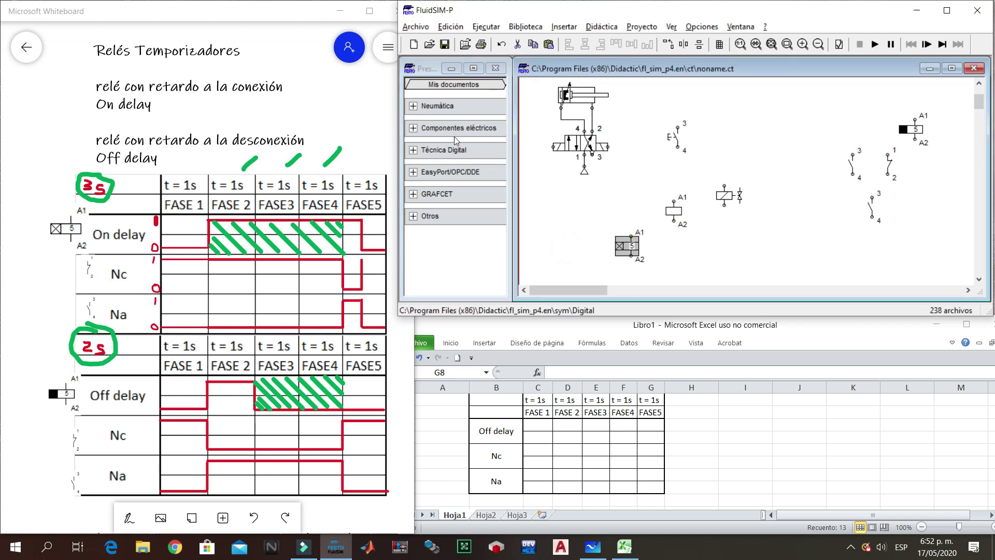
pyautogui.click(413, 128)
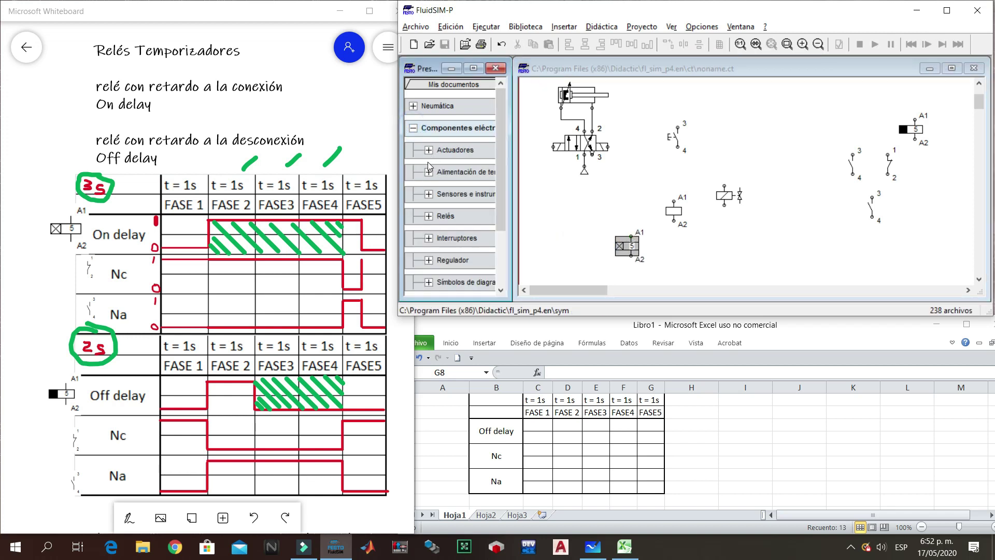
pyautogui.click(429, 172)
pyautogui.moveTo(469, 201); pyautogui.dragTo(531, 169)
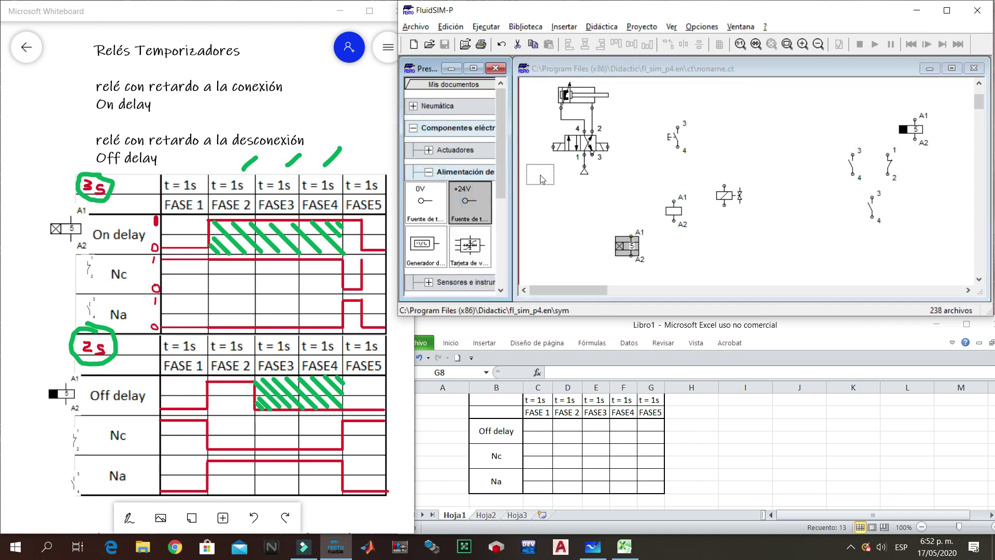
pyautogui.moveTo(421, 202); pyautogui.dragTo(563, 217)
# - Rearrange the pushbutton, relay coil, solenoid, off-delay relay and its three contacts lower in the circuit to free wiring space
pyautogui.moveTo(655, 107); pyautogui.dragTo(724, 246)
pyautogui.scroll(4, 710, 234)
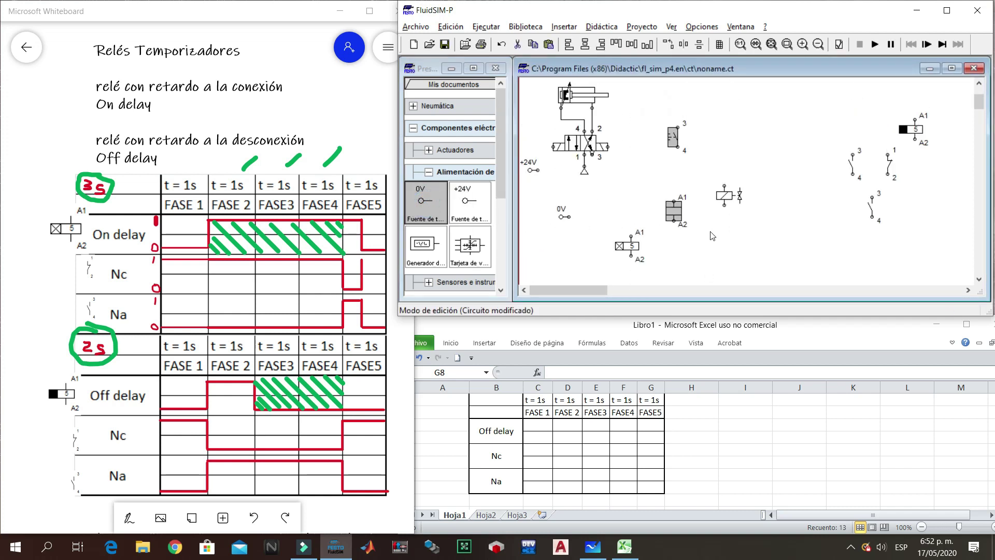
pyautogui.scroll(-3, 705, 233)
pyautogui.scroll(3, 712, 155)
pyautogui.moveTo(674, 136); pyautogui.dragTo(816, 249)
pyautogui.click(813, 210)
pyautogui.moveTo(736, 200); pyautogui.dragTo(736, 242)
pyautogui.moveTo(844, 120); pyautogui.dragTo(959, 239)
pyautogui.moveTo(888, 165); pyautogui.dragTo(896, 222)
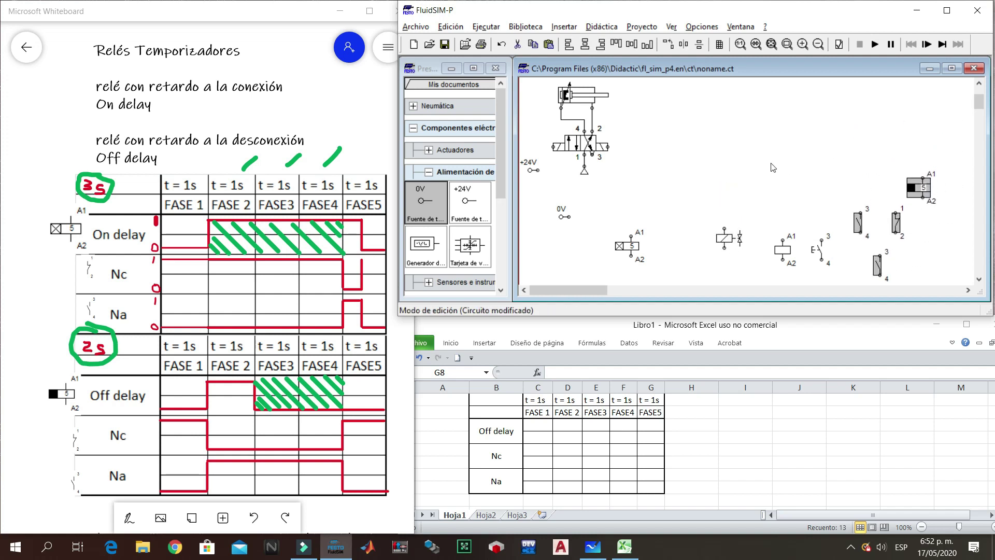
# - Move the +24V and 0V terminals clear of the pneumatic circuit, and park the solenoid, off-delay relay and two contacts beneath the valve
pyautogui.click(772, 167)
pyautogui.moveTo(533, 169); pyautogui.dragTo(677, 88)
pyautogui.moveTo(566, 219); pyautogui.dragTo(601, 254)
pyautogui.click(717, 216)
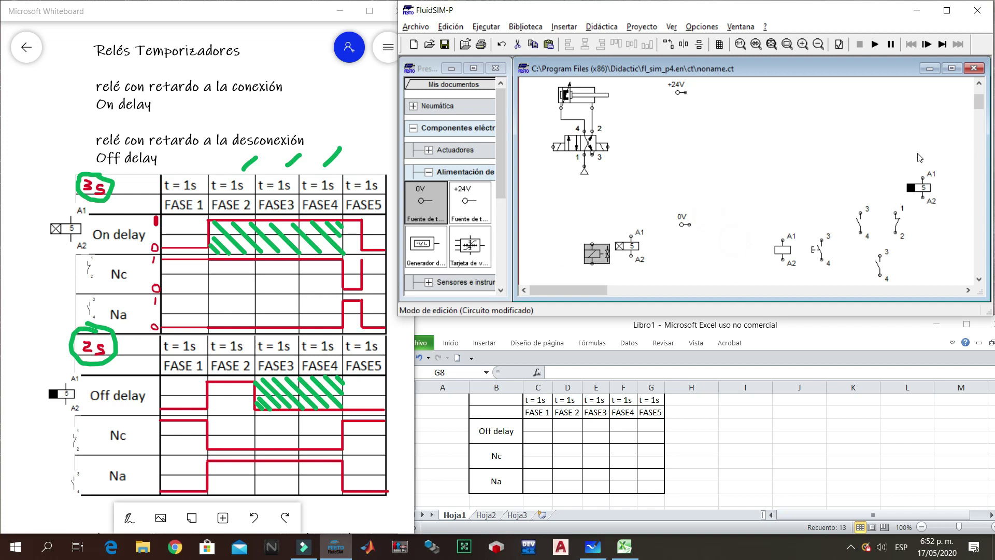
pyautogui.moveTo(846, 169); pyautogui.dragTo(957, 249)
pyautogui.moveTo(921, 180); pyautogui.dragTo(560, 209)
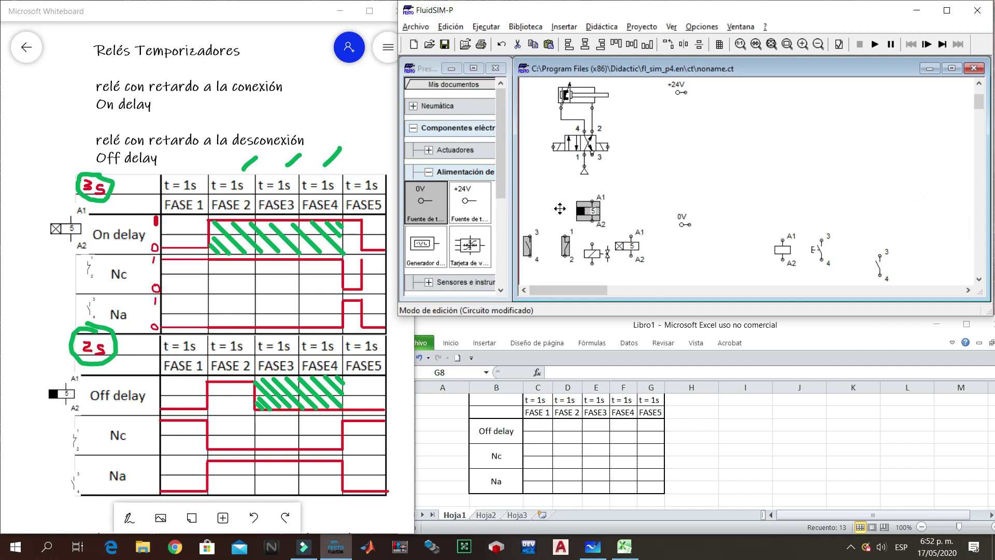
pyautogui.click(725, 166)
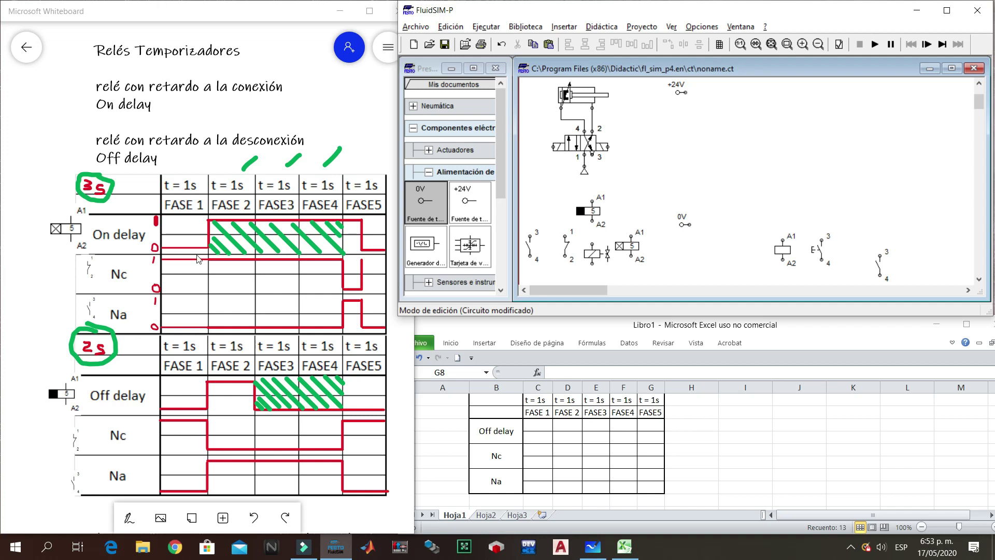
# - Define actuation labels 1b1 and 1b2 for the double-acting cylinder
pyautogui.doubleClick(580, 102)
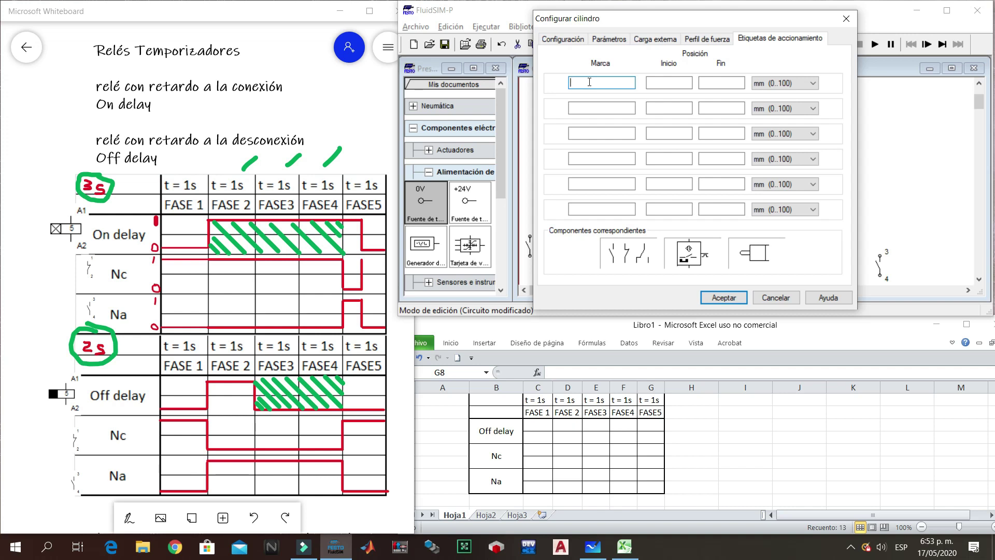
pyautogui.click(691, 83)
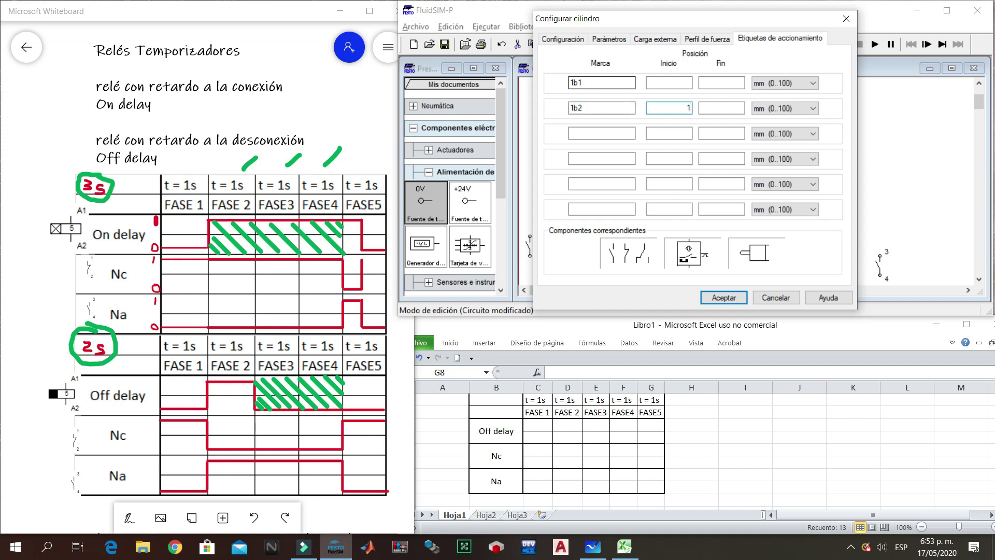
pyautogui.press('Return')
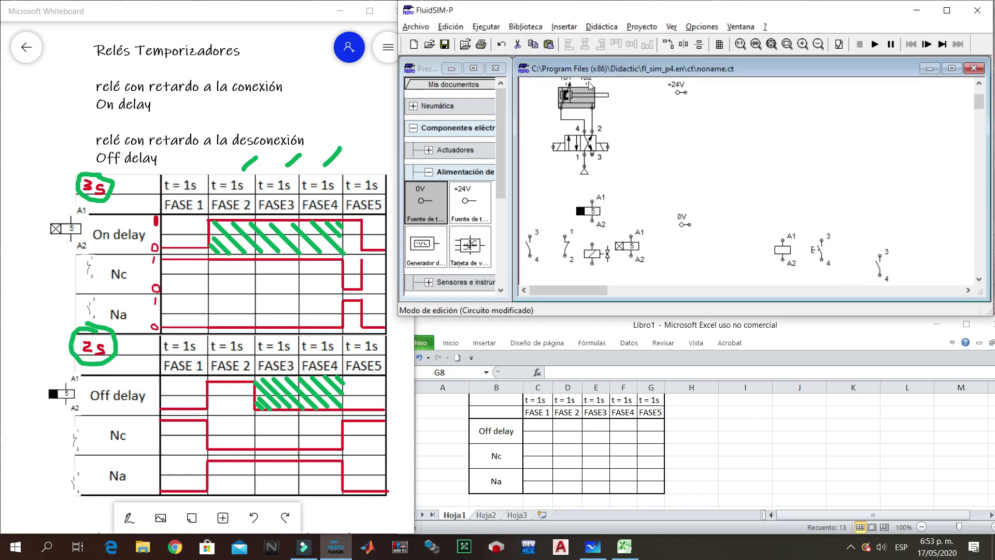
# - Move the distance rule with marks 1B1 and 1B2 to the right of the cylinder
pyautogui.click(613, 103)
pyautogui.scroll(1, 730, 96)
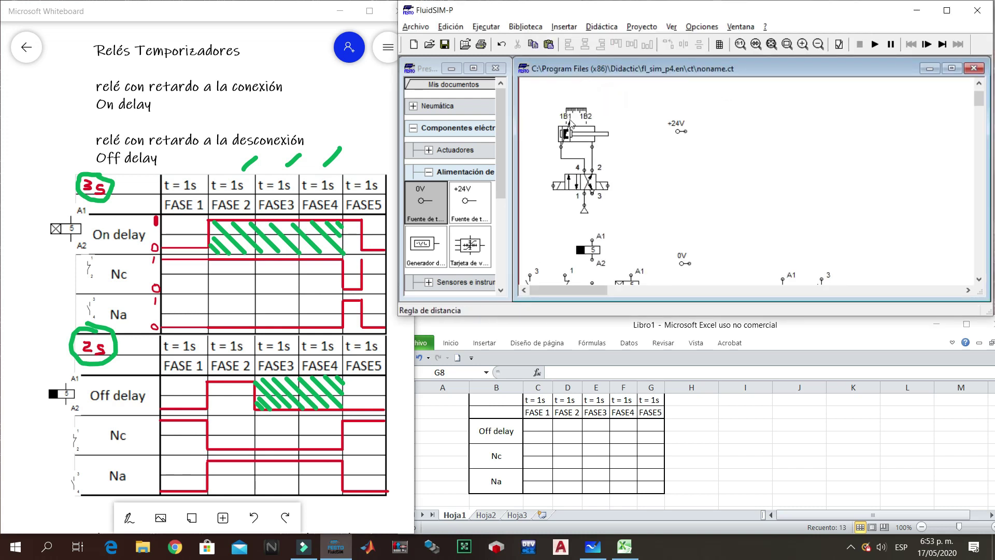
pyautogui.moveTo(583, 108); pyautogui.dragTo(628, 119)
pyautogui.click(671, 187)
pyautogui.scroll(-1, 671, 187)
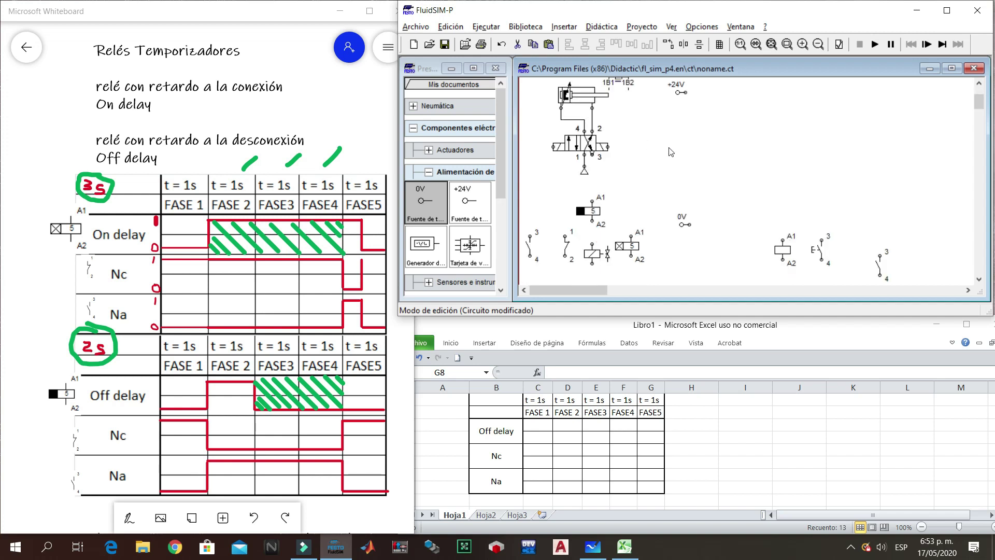
pyautogui.click(979, 83)
pyautogui.click(979, 279)
# - Collapse the electrical supply library and move the on-delay relay to above the pushbutton
pyautogui.click(428, 172)
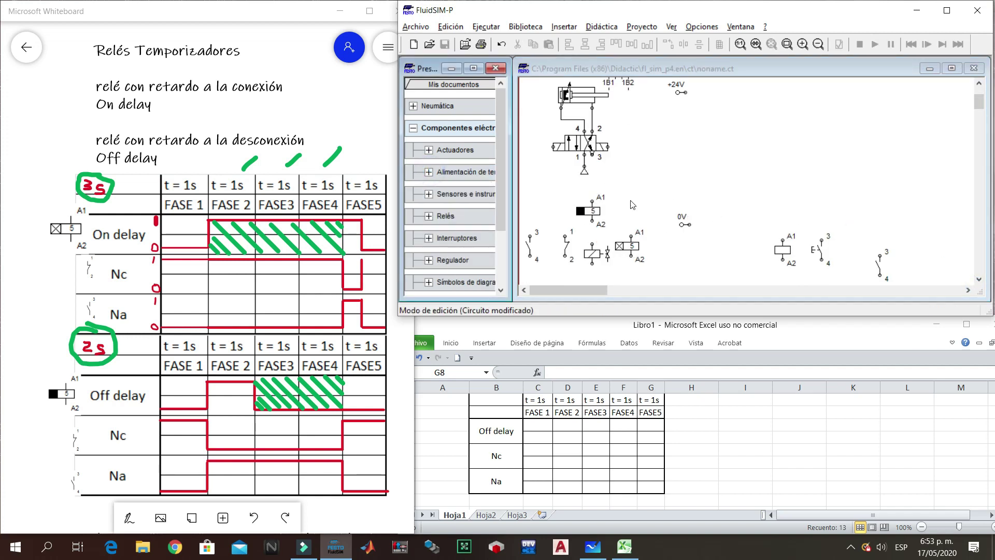
pyautogui.moveTo(631, 252); pyautogui.dragTo(724, 210)
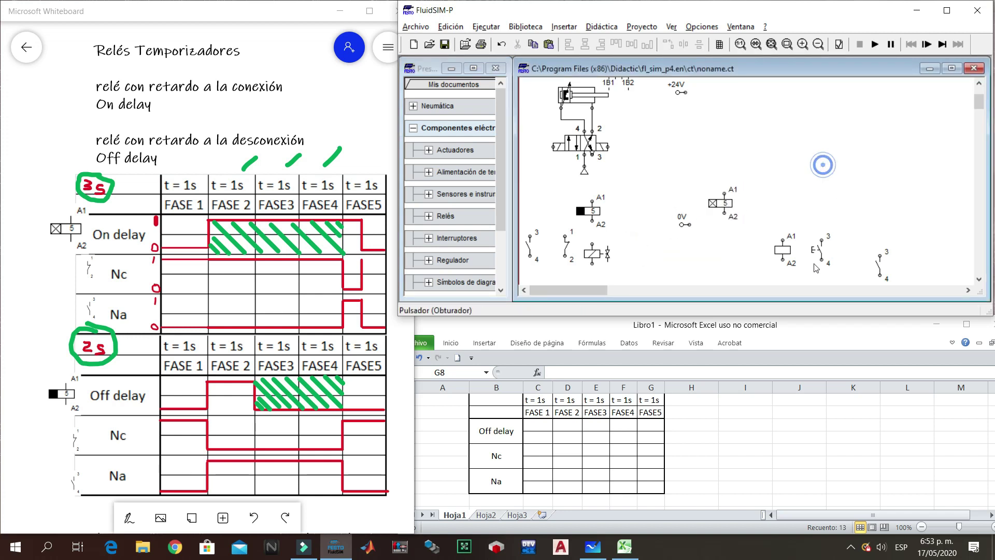
pyautogui.moveTo(729, 208); pyautogui.dragTo(850, 208)
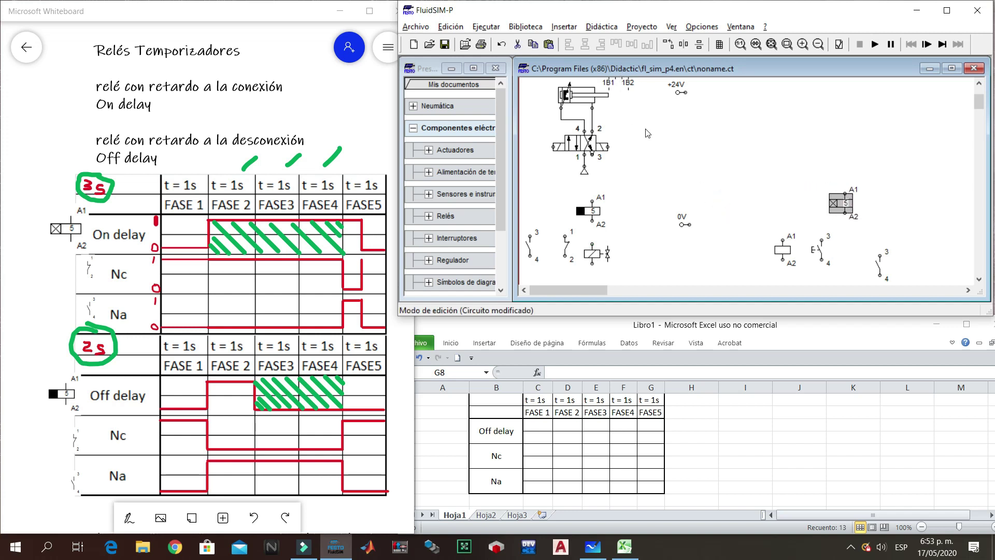
# - Label the valve's left solenoid 1M1 and its right solenoid 1M2 in the pneumatic circuit
pyautogui.click(818, 44)
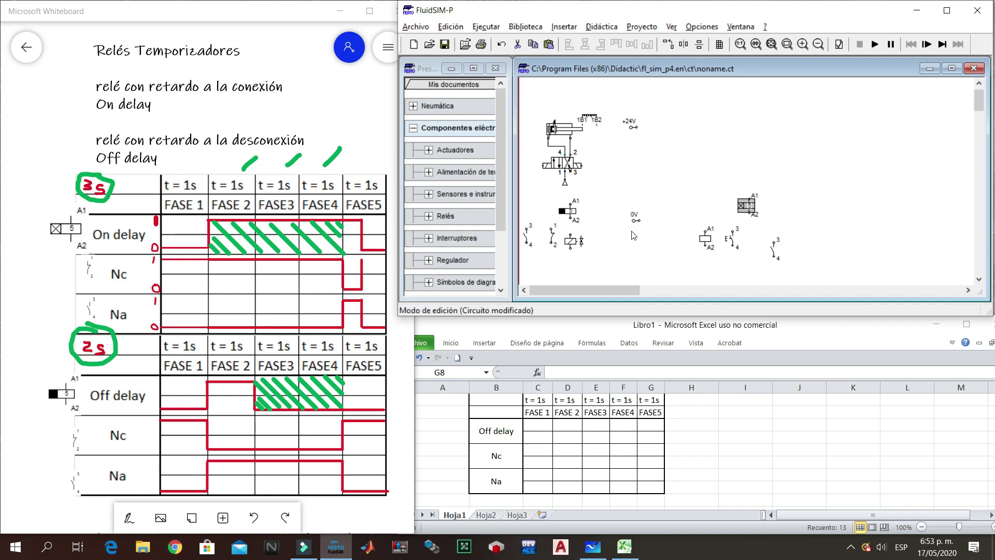
pyautogui.doubleClick(543, 167)
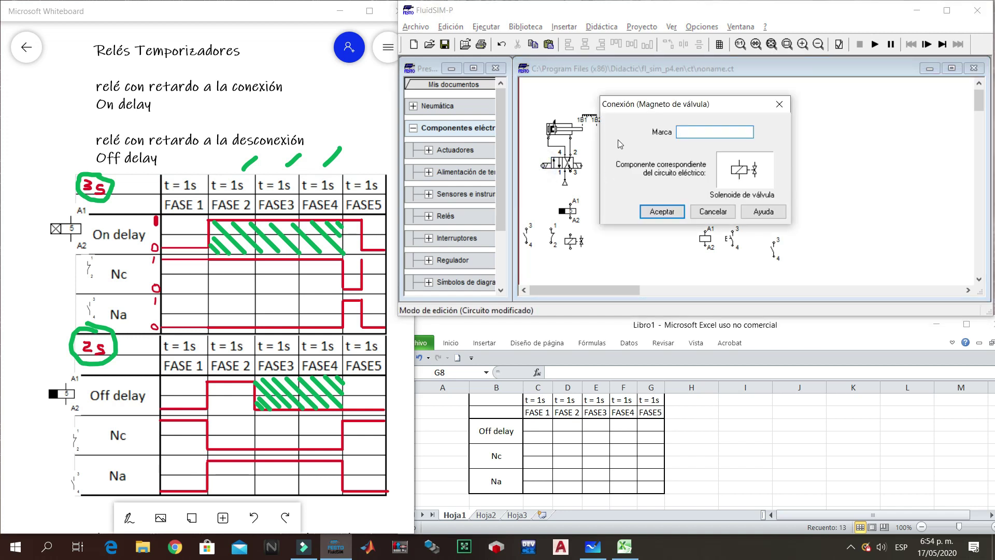
pyautogui.write('1M1')
pyautogui.press('Return')
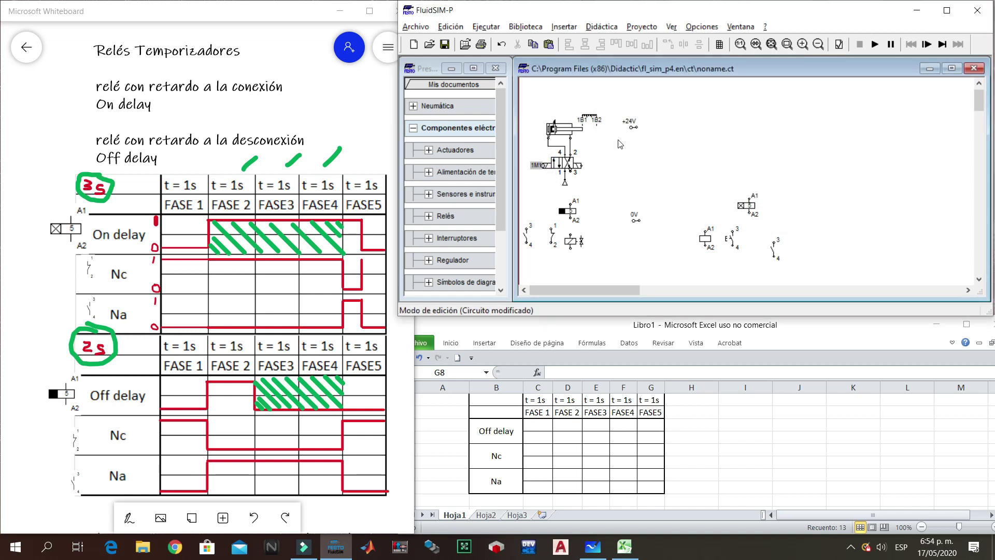
pyautogui.doubleClick(583, 167)
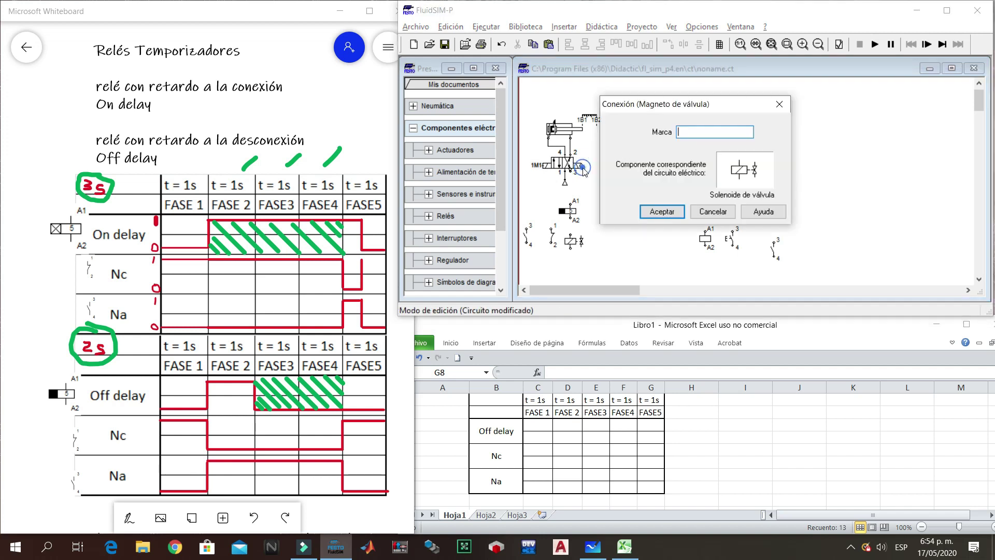
pyautogui.write('1m2')
pyautogui.press('Return')
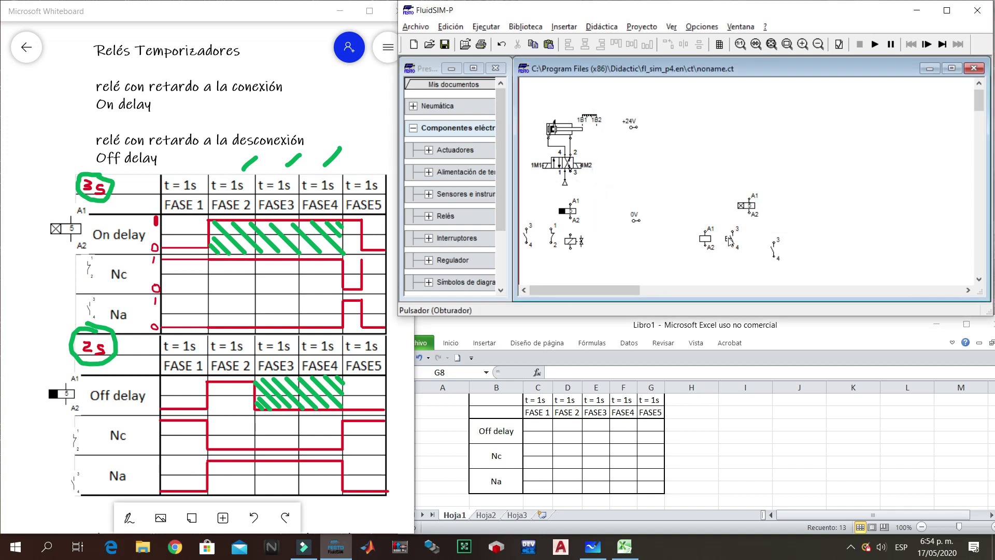
# - Place the pushbutton below the +24V supply, wire it to the supply, and put a normally open contact directly beneath it
pyautogui.moveTo(732, 240); pyautogui.dragTo(653, 147)
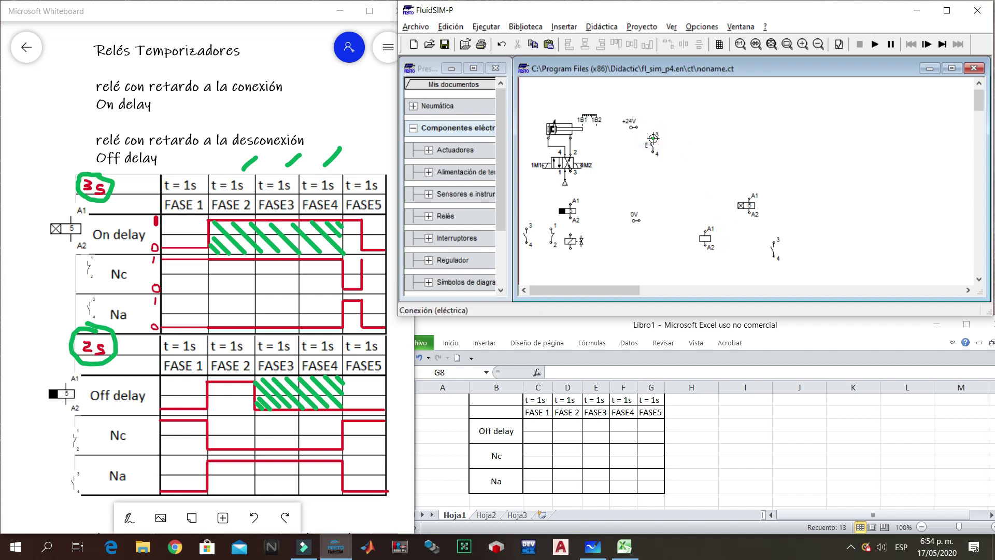
pyautogui.moveTo(638, 127)
pyautogui.mouseDown()
pyautogui.moveTo(668, 134)
pyautogui.moveTo(653, 136)
pyautogui.mouseUp()
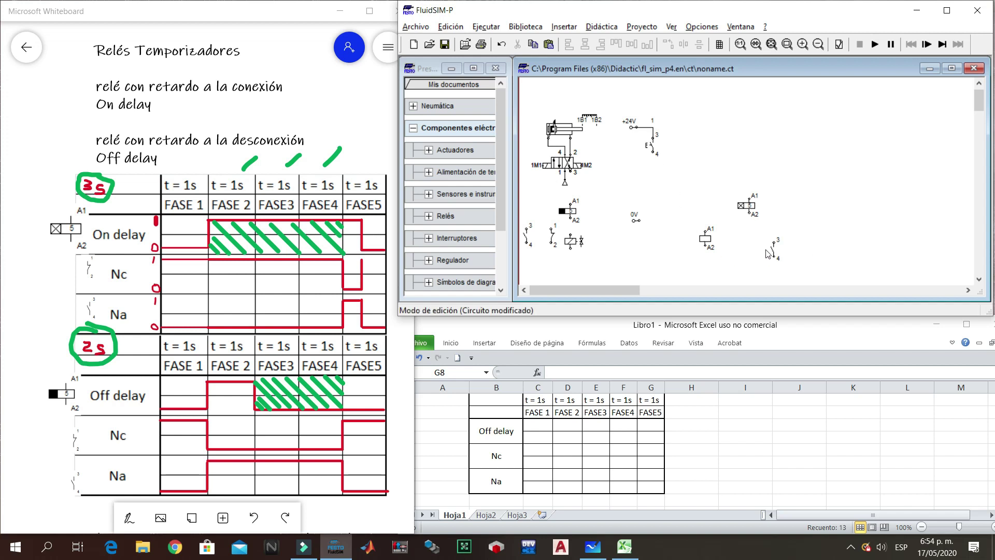
pyautogui.moveTo(772, 251); pyautogui.dragTo(649, 154)
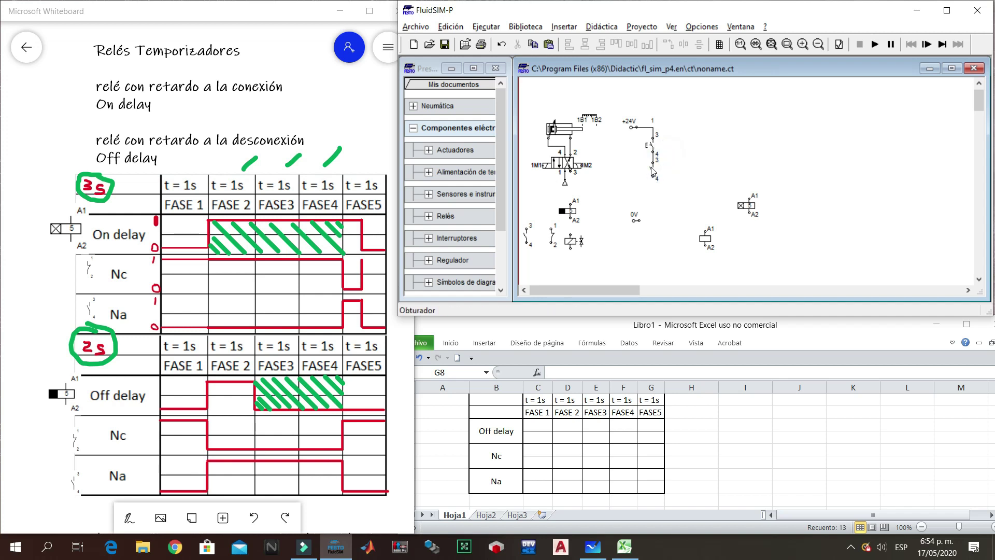
# - Configure the contact below the pushbutton as a roller limit switch labelled 1B1
pyautogui.doubleClick(654, 170)
pyautogui.click(647, 85)
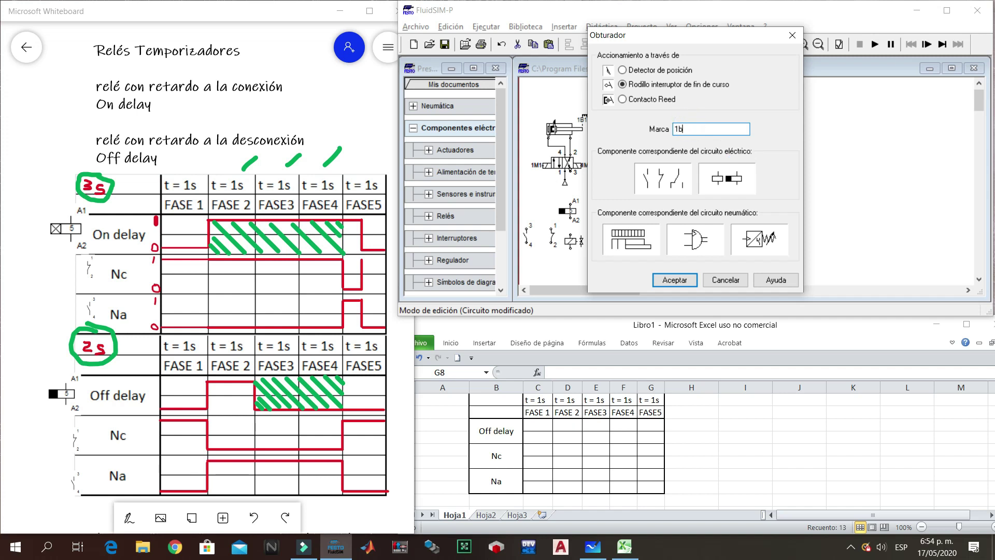
pyautogui.press('Return')
pyautogui.click(734, 182)
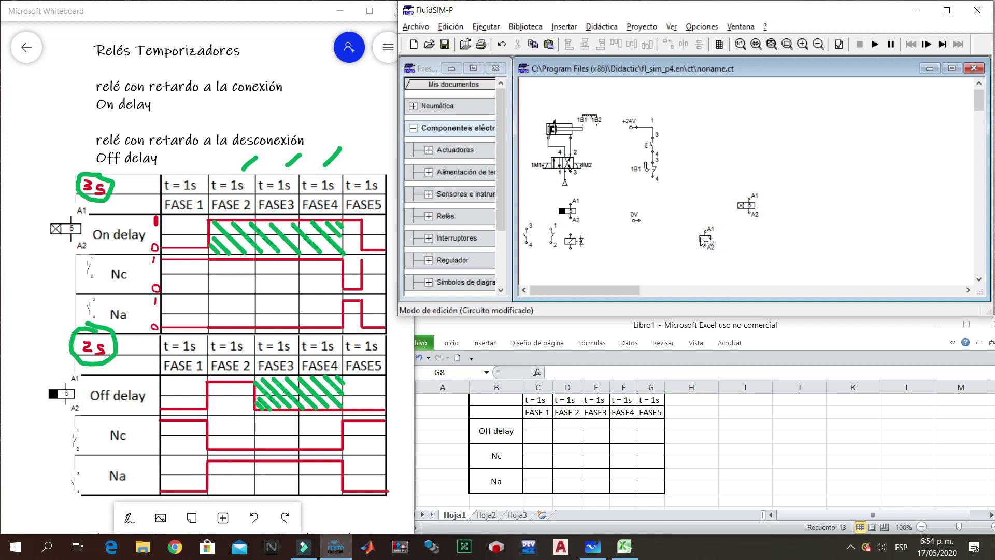
# - Place the relay coil below the 1B1 limit switch, wire it to 0V, and label it 1K1
pyautogui.moveTo(704, 241); pyautogui.dragTo(653, 202)
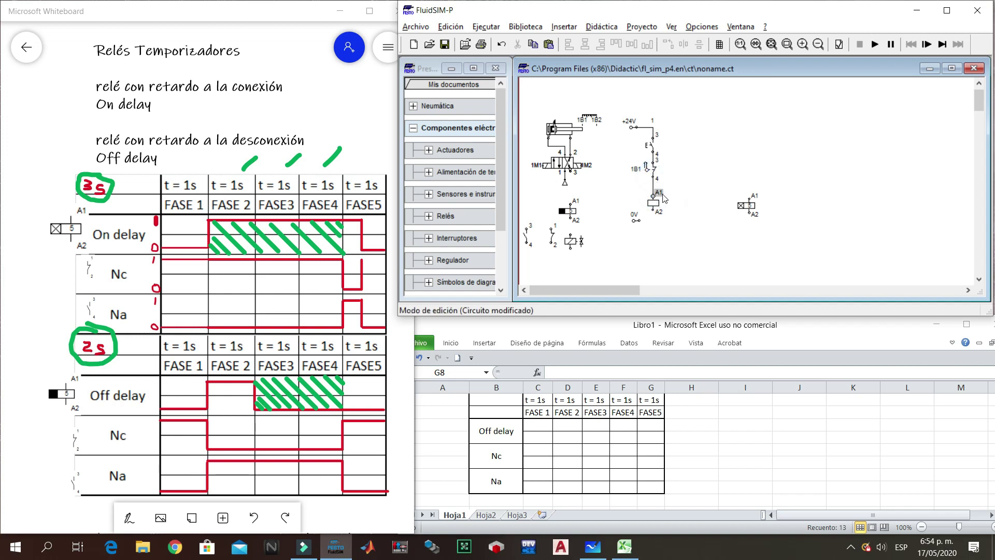
pyautogui.moveTo(653, 211); pyautogui.dragTo(634, 220)
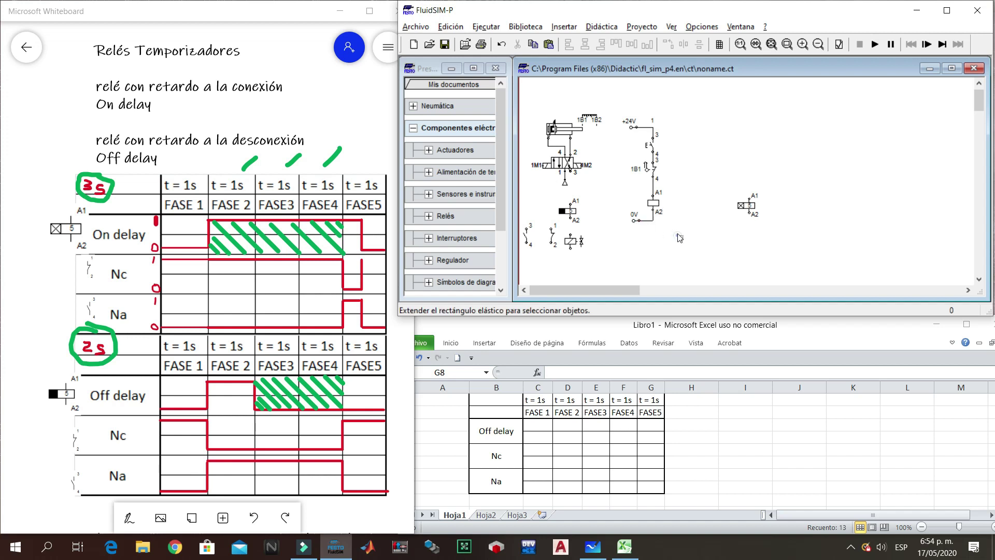
pyautogui.doubleClick(653, 204)
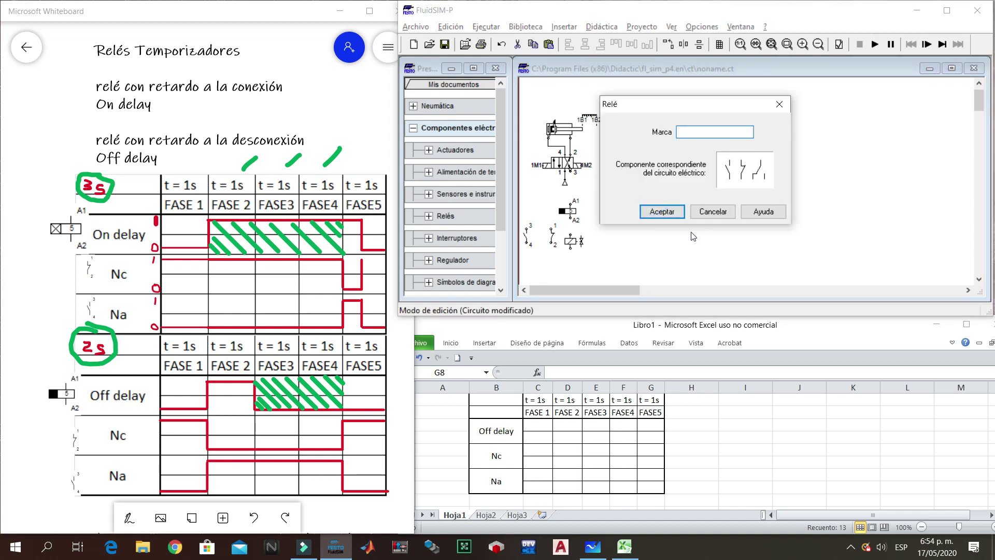
pyautogui.press('Return')
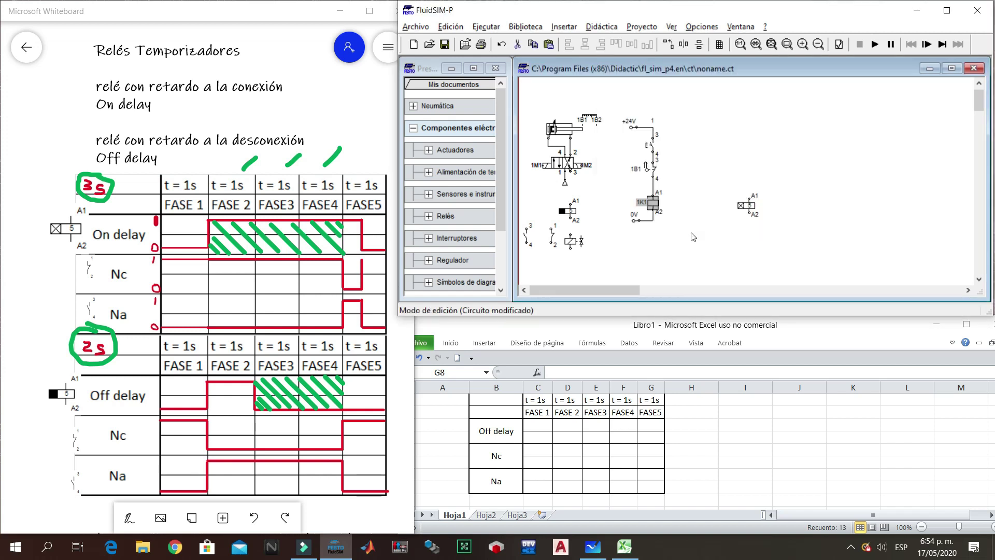
pyautogui.click(601, 257)
# - Move the on-delay relay lower in the circuit and place two copies of the valve solenoid side by side at coil height
pyautogui.moveTo(750, 205); pyautogui.dragTo(685, 252)
pyautogui.moveTo(581, 240); pyautogui.dragTo(775, 202)
pyautogui.click(721, 182)
pyautogui.click(769, 245)
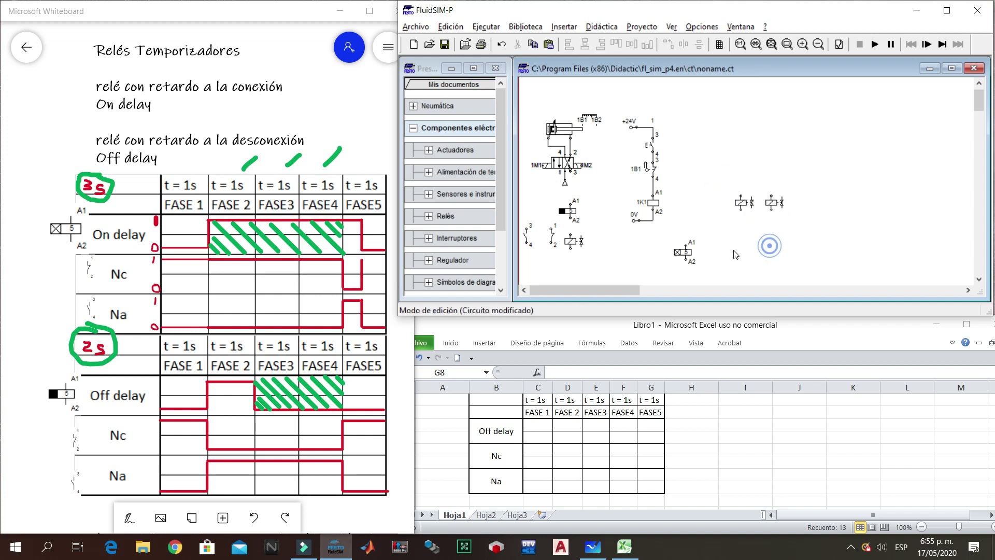
# - Label the two copied valve solenoids 1M1 and 1M2
pyautogui.doubleClick(740, 206)
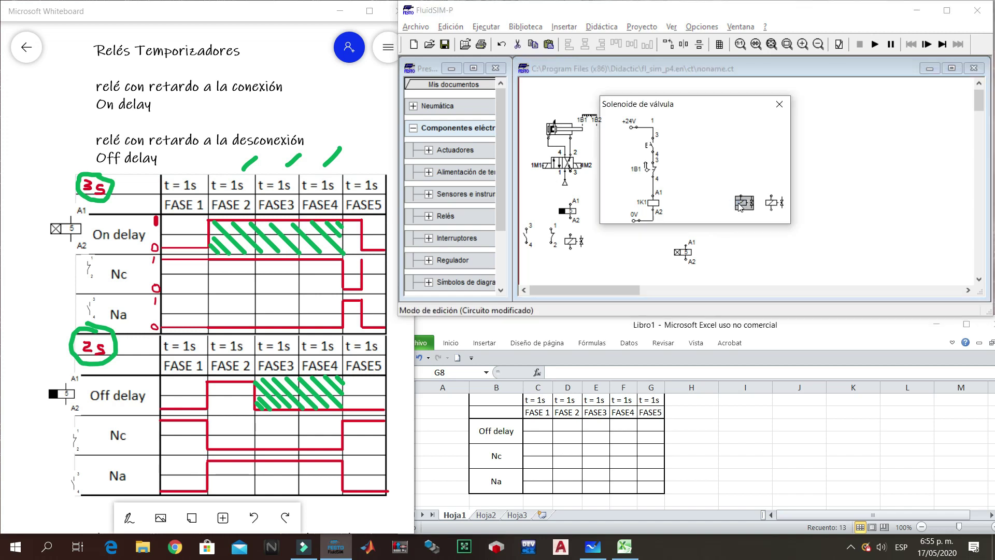
pyautogui.write('1m1')
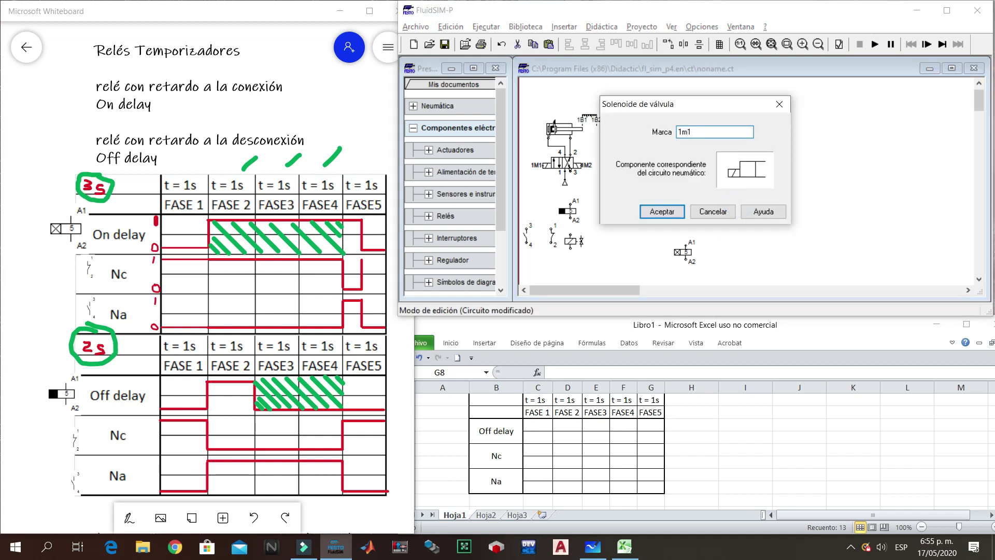
pyautogui.press('Return')
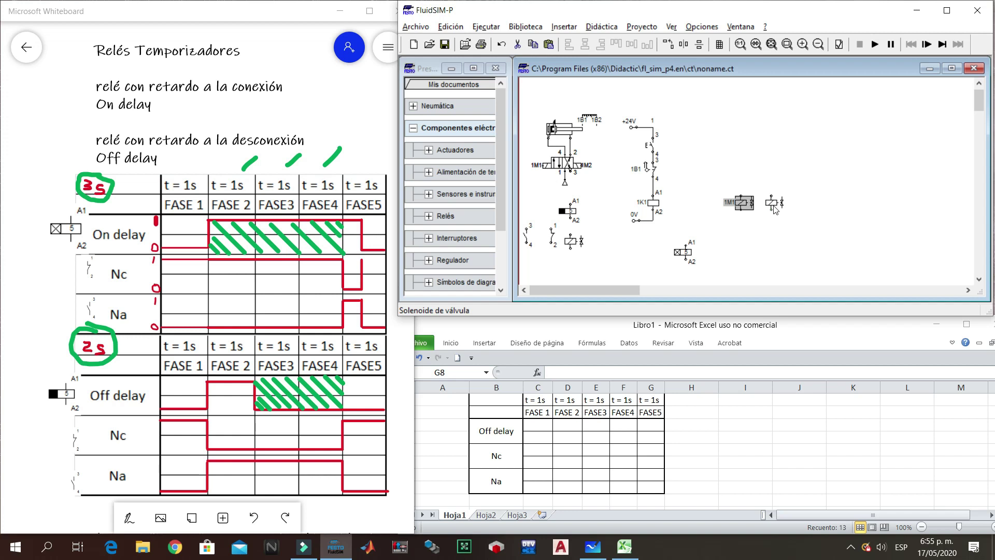
pyautogui.doubleClick(775, 209)
pyautogui.write('1m2')
pyautogui.press('Return')
pyautogui.click(851, 151)
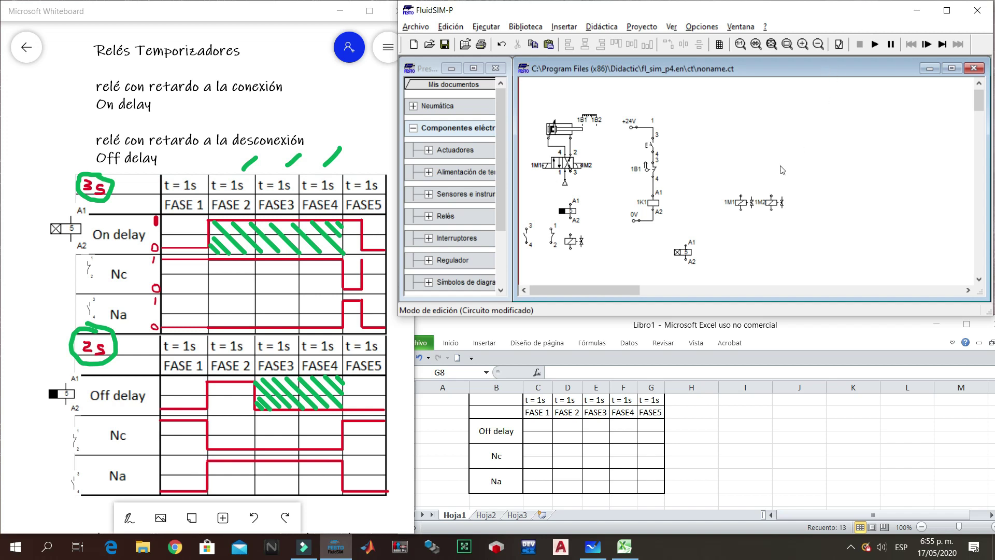
# - Shift solenoids 1M1 and 1M2 slightly to the right and wire both to the 0V line
pyautogui.moveTo(736, 184); pyautogui.dragTo(799, 232)
pyautogui.moveTo(771, 199); pyautogui.dragTo(790, 202)
pyautogui.click(798, 223)
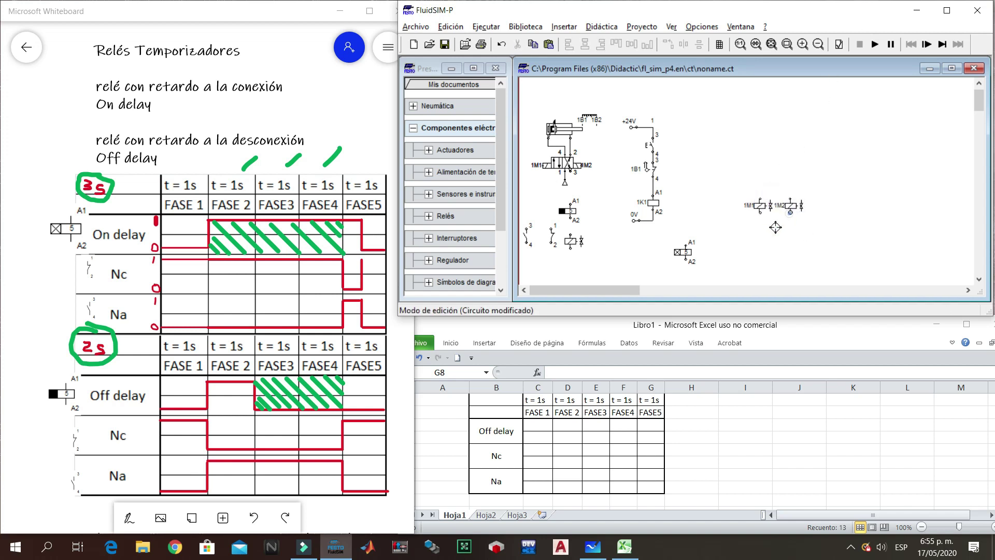
pyautogui.moveTo(652, 220); pyautogui.dragTo(790, 213)
pyautogui.moveTo(759, 221); pyautogui.dragTo(760, 221)
pyautogui.click(744, 164)
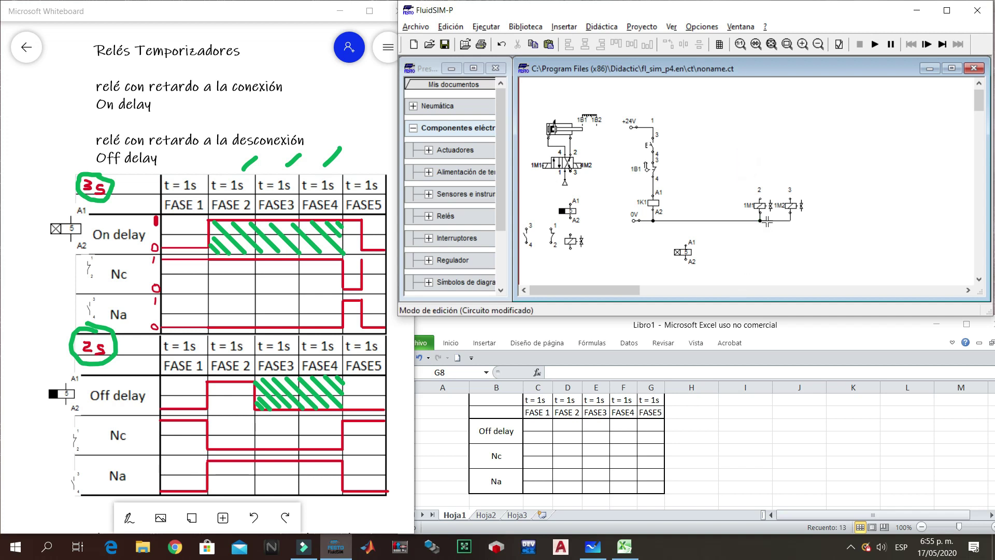
# - Place a copy of the normally open contact above solenoid 1M1 and nudge it into vertical alignment
pyautogui.click(526, 235)
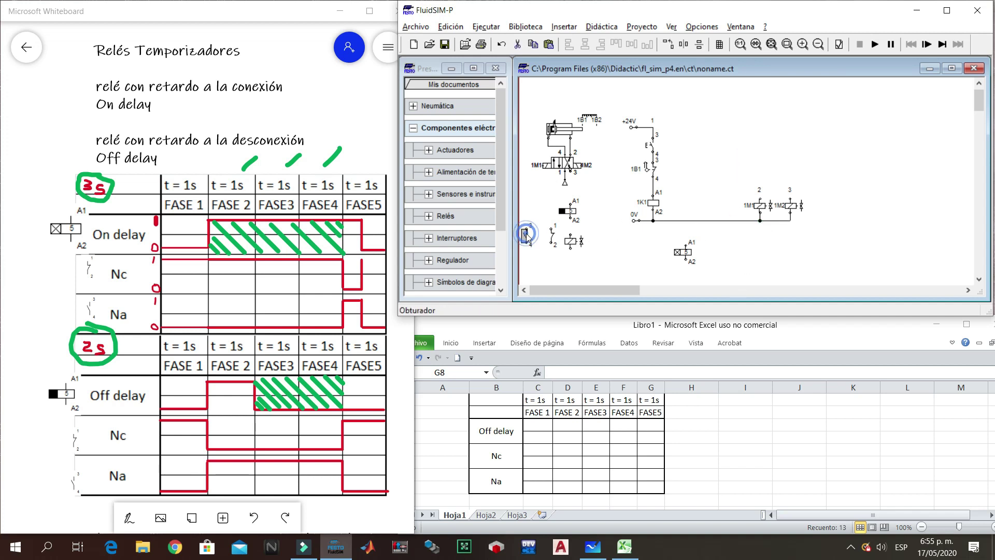
pyautogui.moveTo(526, 235); pyautogui.dragTo(763, 168)
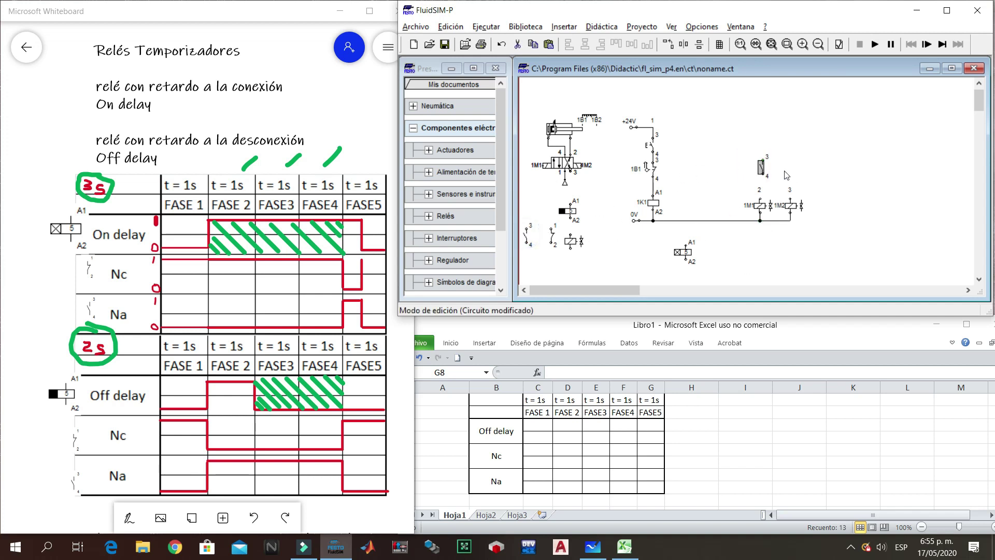
pyautogui.press('Left')
pyautogui.press('Up')
pyautogui.press('Up')
pyautogui.press('Up')
pyautogui.press('Up')
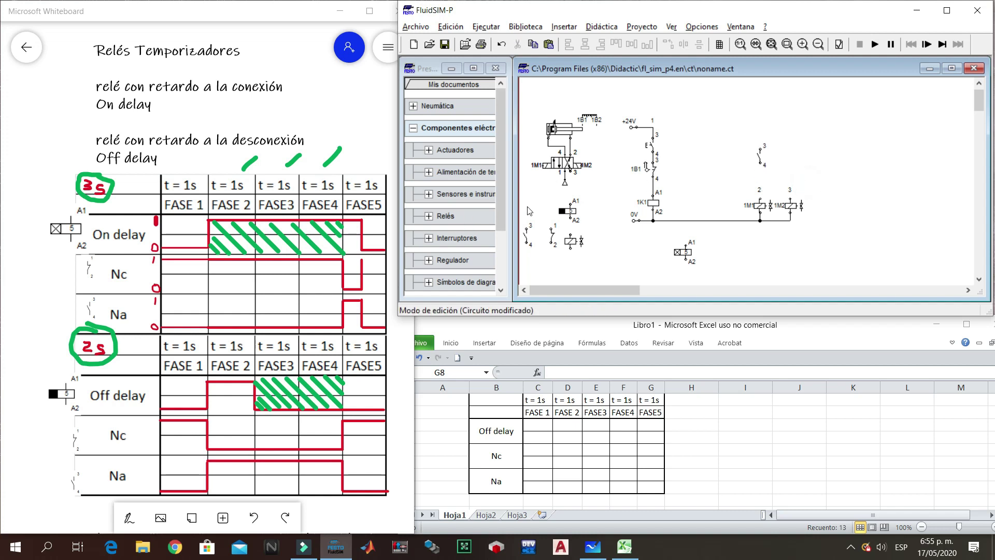
# - Place a copy of the normally open contact above solenoid 1M2, level with the contact above 1M1
pyautogui.click(525, 235)
pyautogui.moveTo(527, 240); pyautogui.dragTo(792, 161)
pyautogui.click(816, 179)
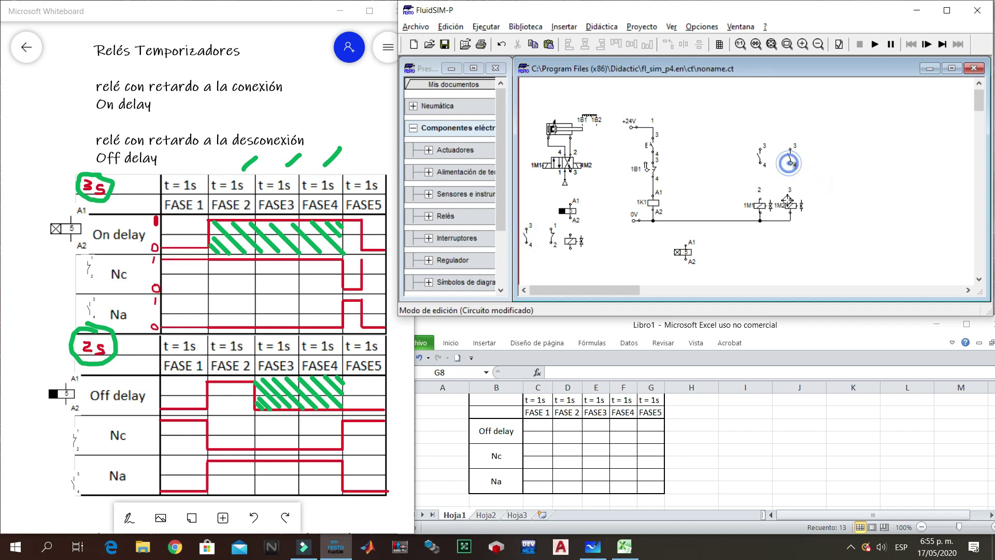
# - Wire the two contacts down to solenoids 1M1 and 1M2 and up to the +24V line
pyautogui.moveTo(791, 164); pyautogui.dragTo(790, 202)
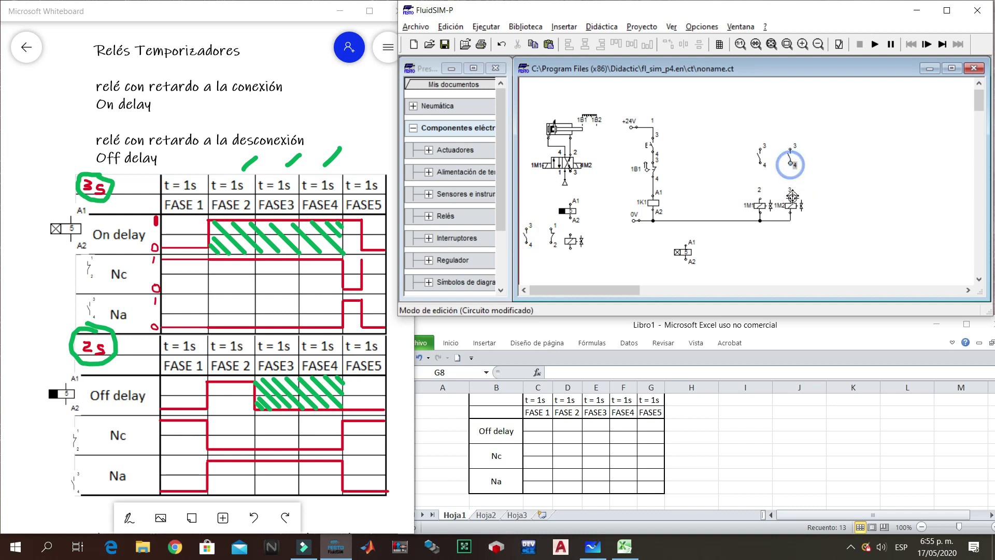
pyautogui.click(828, 181)
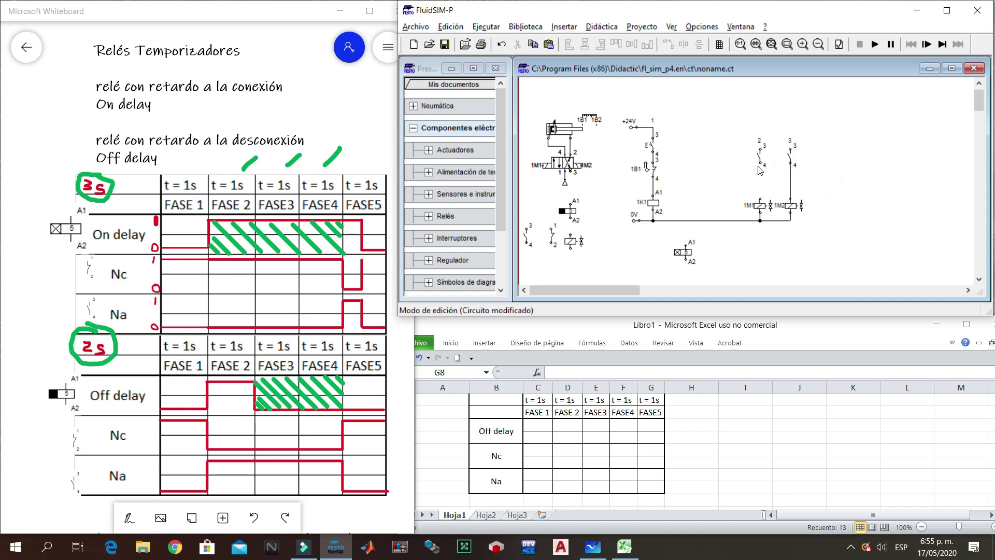
pyautogui.moveTo(759, 165); pyautogui.dragTo(760, 202)
pyautogui.moveTo(789, 149); pyautogui.dragTo(653, 128)
pyautogui.moveTo(760, 149); pyautogui.dragTo(759, 128)
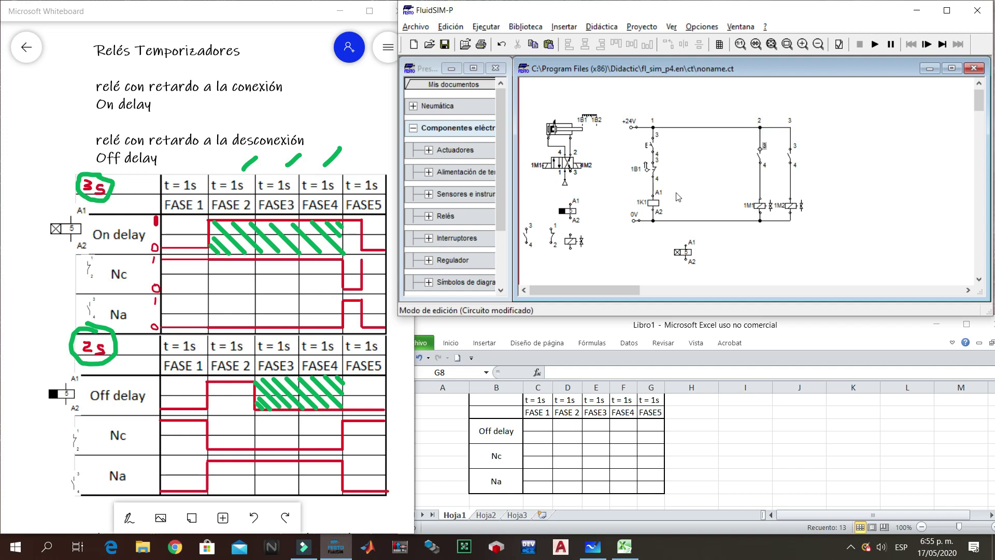
# - Label the contact above solenoid 1M1 as 1K1
pyautogui.doubleClick(759, 151)
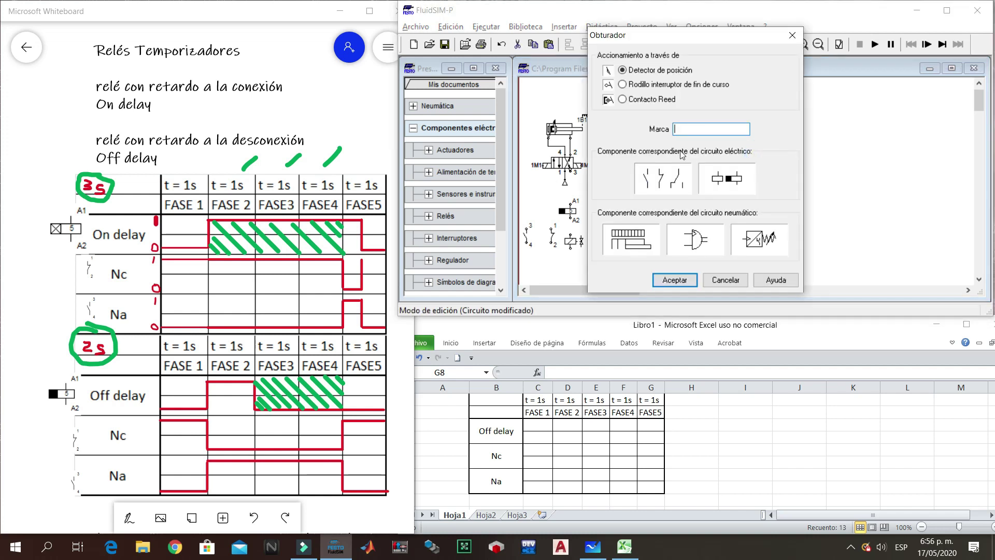
pyautogui.write('1k1')
pyautogui.press('Return')
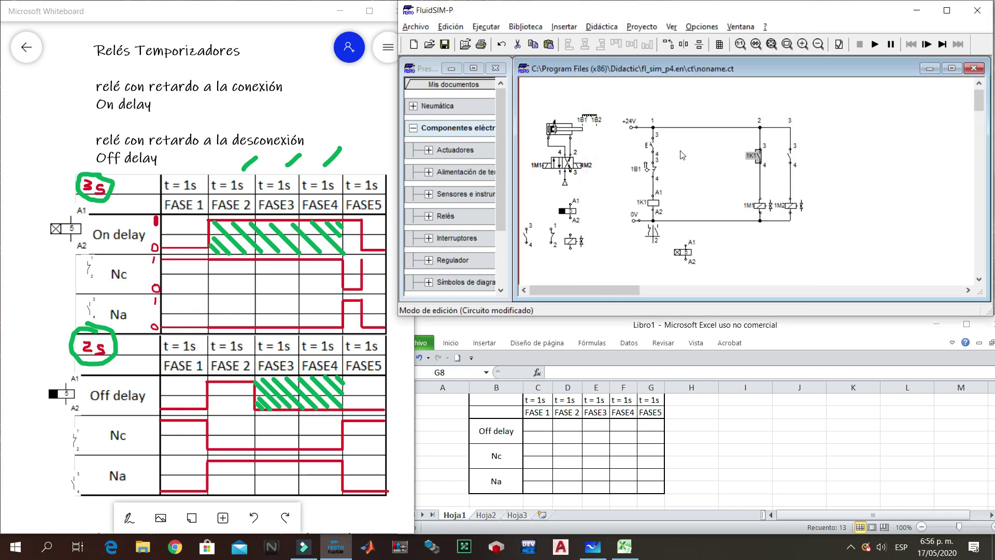
pyautogui.click(913, 180)
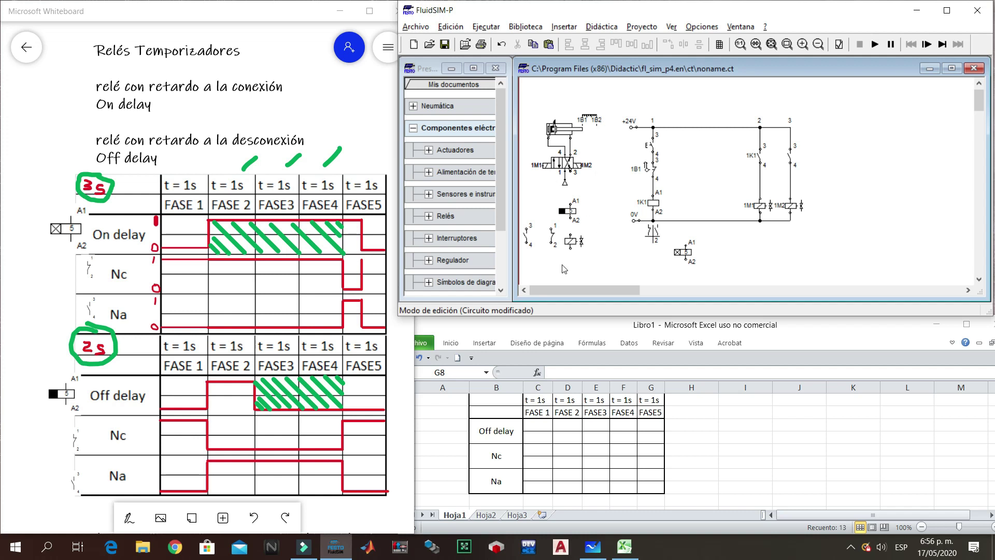
# - Move the spare normally open contact beside the first branch, wire it to the +24V line and label it 1B2
pyautogui.click(527, 234)
pyautogui.moveTo(527, 235); pyautogui.dragTo(688, 154)
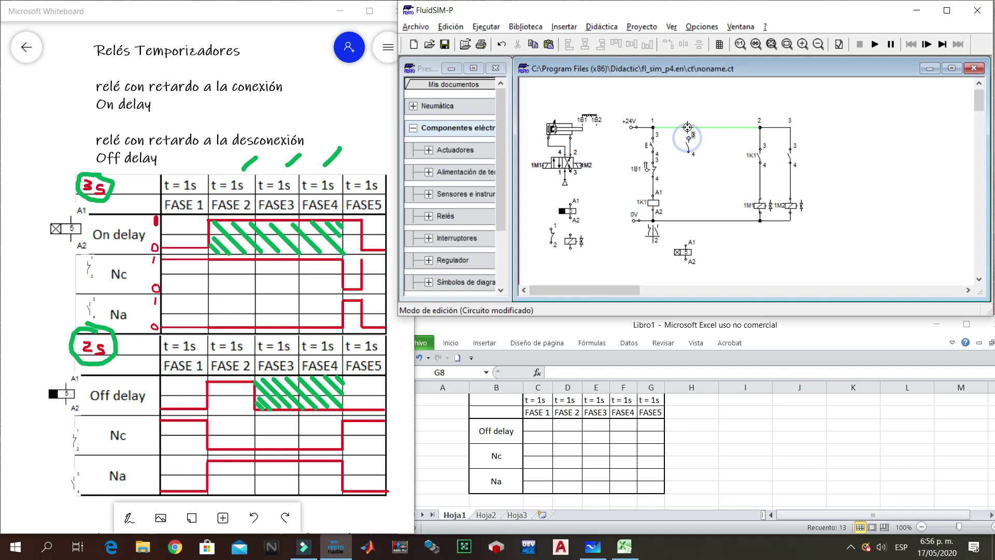
pyautogui.doubleClick(687, 137)
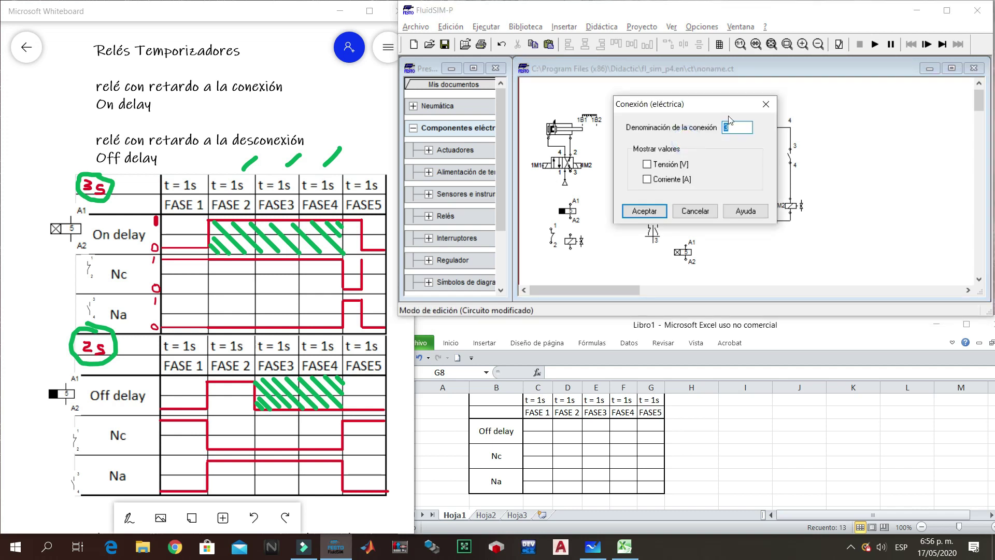
pyautogui.click(766, 104)
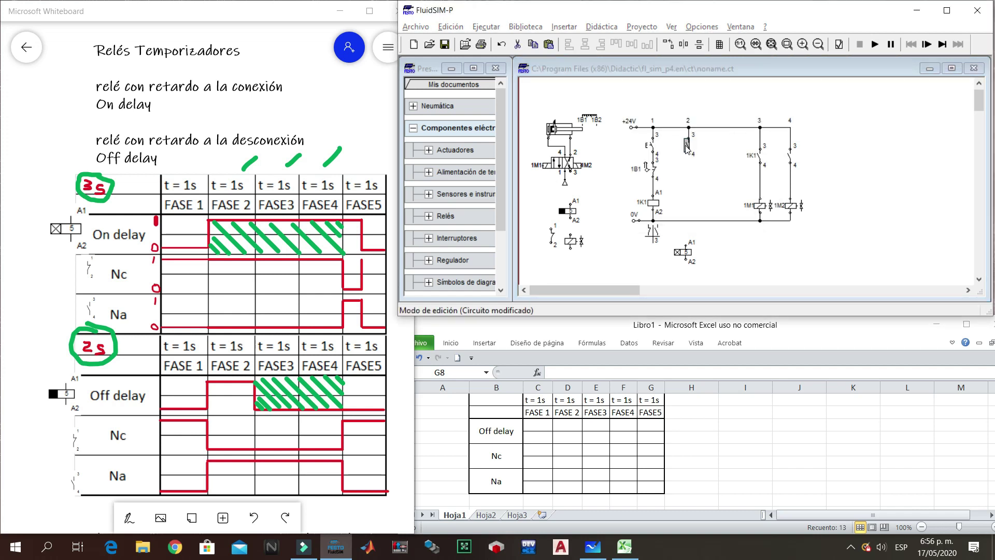
pyautogui.doubleClick(688, 145)
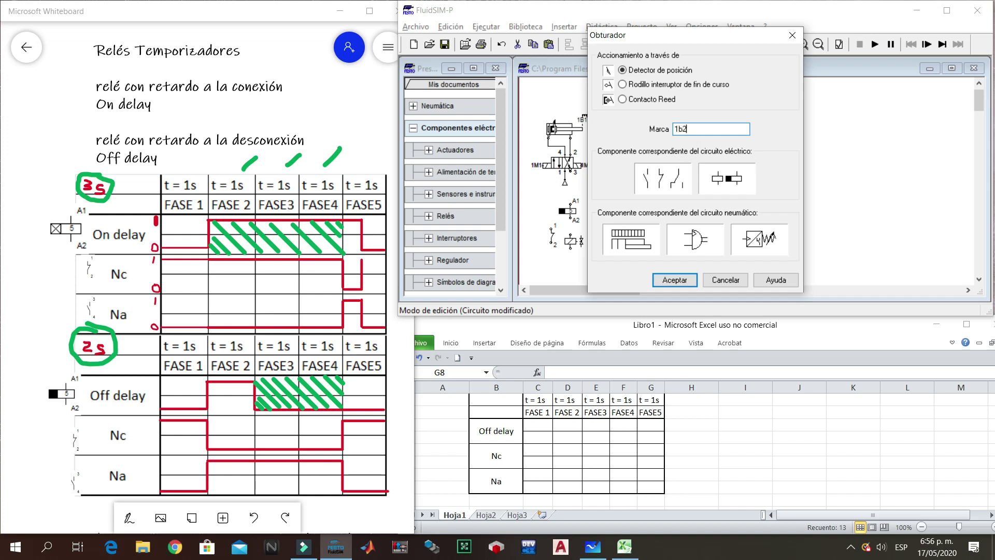
pyautogui.press('Return')
# - Move the on-delay relay below contact 1B2 and wire it between that contact and the 0V line
pyautogui.moveTo(685, 252); pyautogui.dragTo(690, 155)
pyautogui.moveTo(697, 202); pyautogui.dragTo(686, 211)
pyautogui.moveTo(689, 221); pyautogui.dragTo(688, 220)
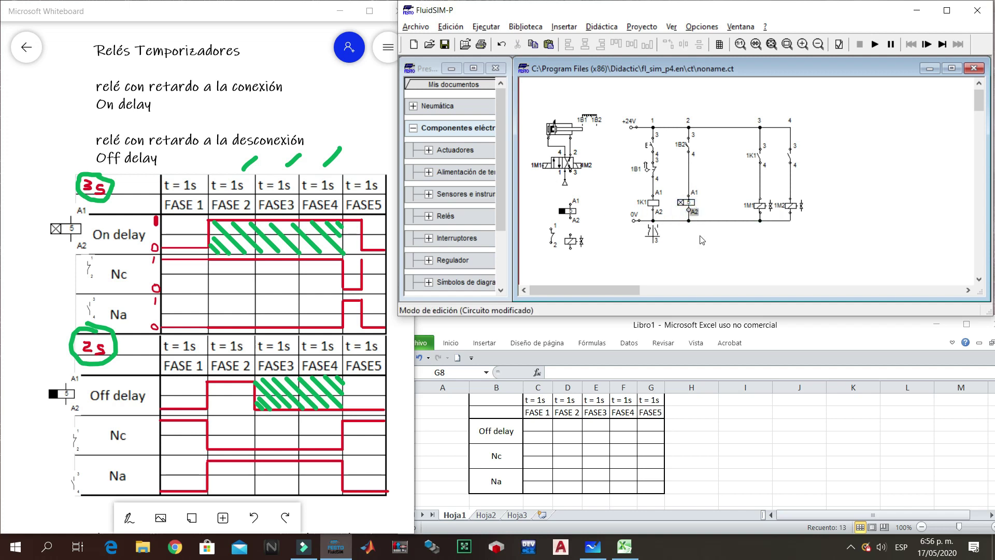
# - Set the on-delay relay's delay time to 4 seconds and label it 1K2
pyautogui.doubleClick(697, 207)
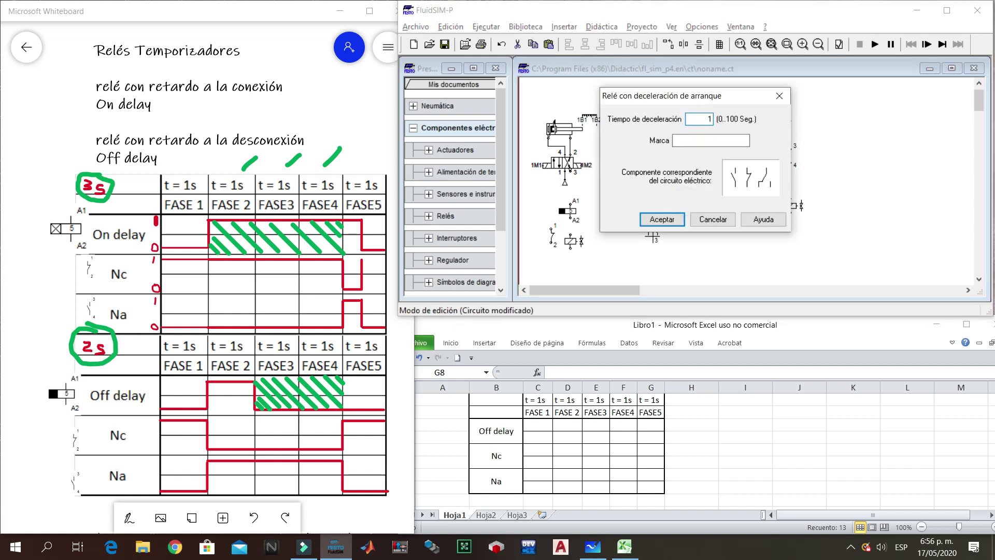
pyautogui.press('Return')
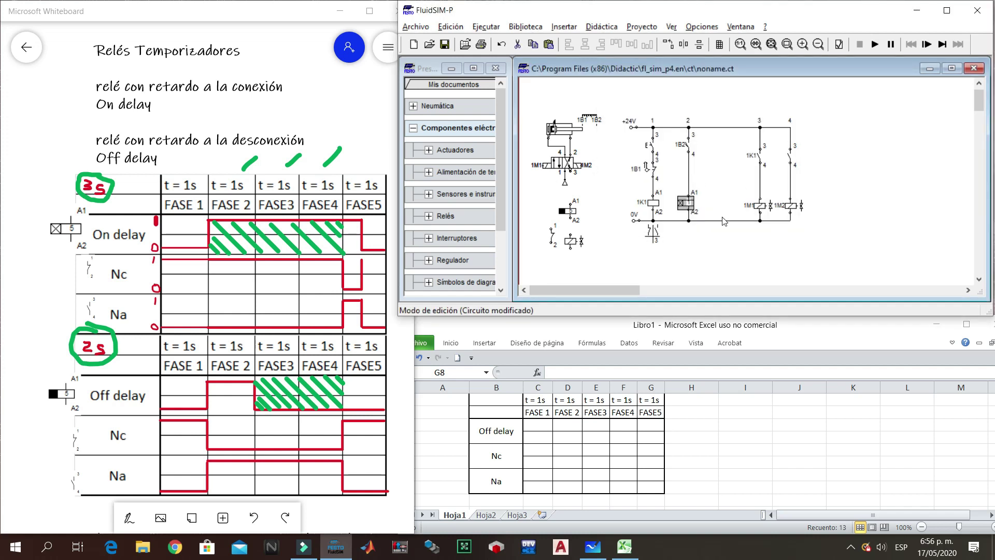
pyautogui.doubleClick(685, 202)
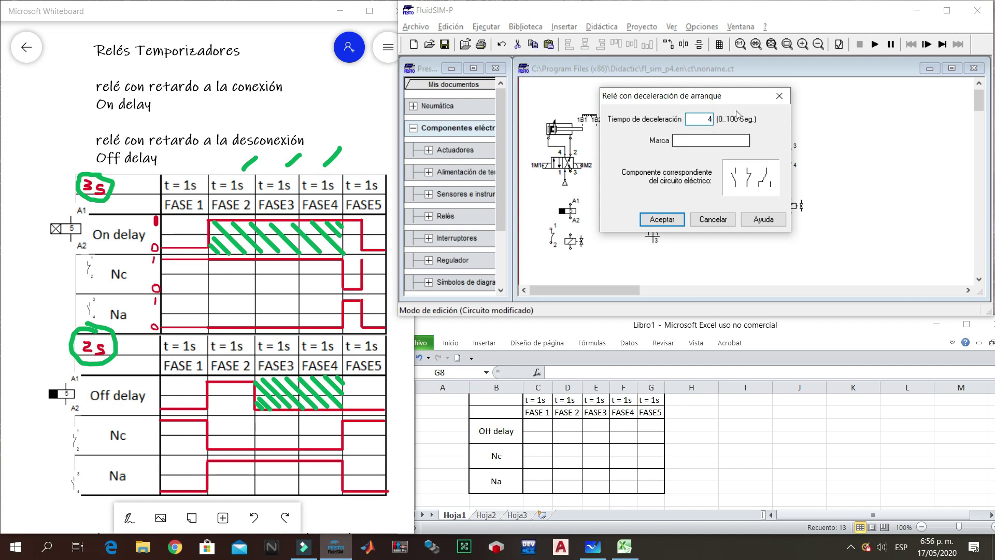
pyautogui.click(697, 139)
pyautogui.press('Return')
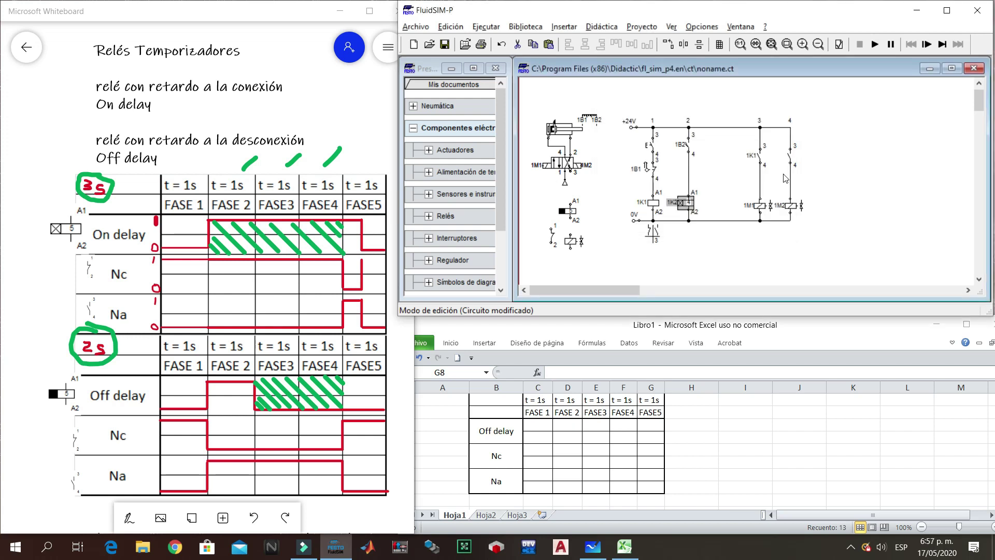
# - Label the contact above solenoid 1M2 as 1K2 to link it to the on-delay relay
pyautogui.click(689, 263)
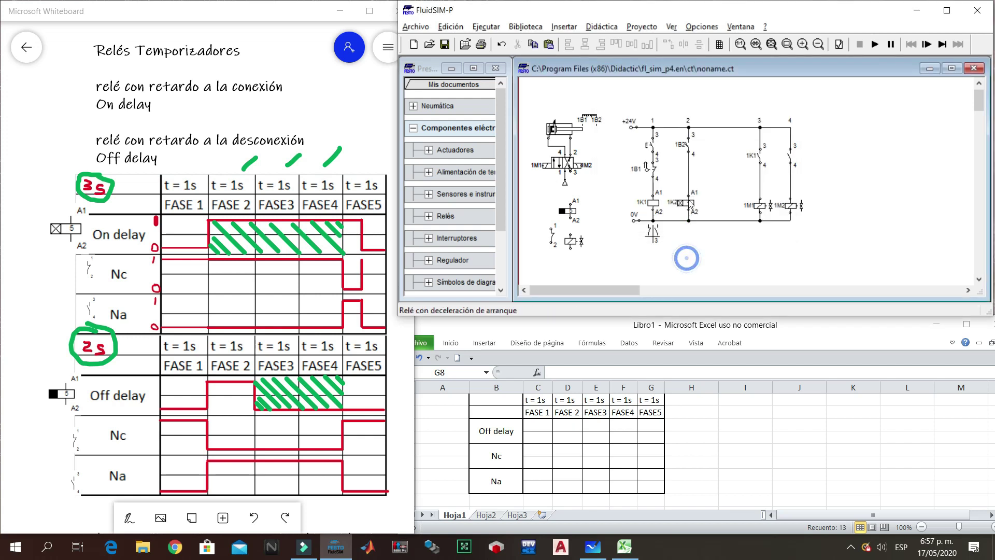
pyautogui.doubleClick(790, 157)
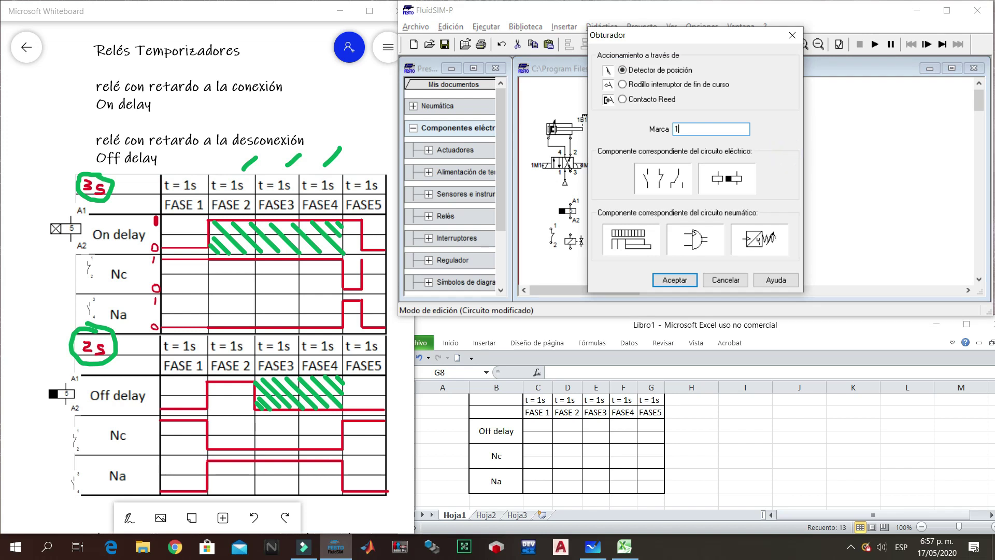
pyautogui.press('Return')
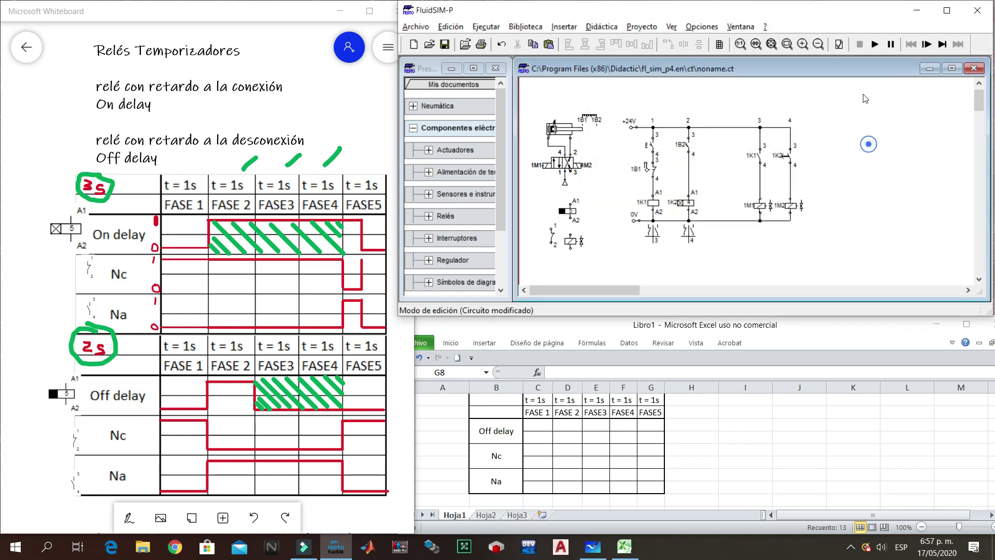
# - Start and pause the simulation, actuate the start pushbutton, and step through state changes until solenoid 1M1 energises
pyautogui.click(874, 44)
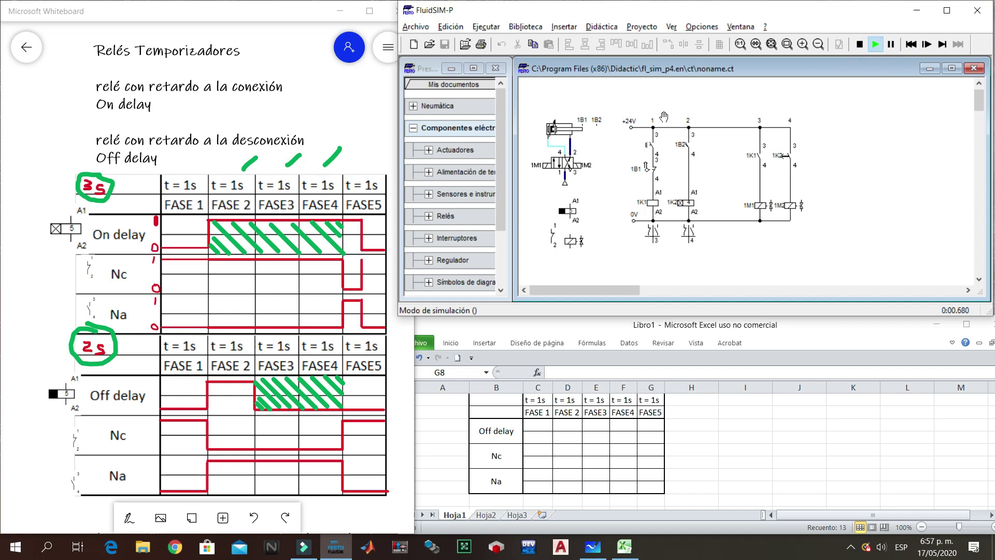
pyautogui.click(892, 45)
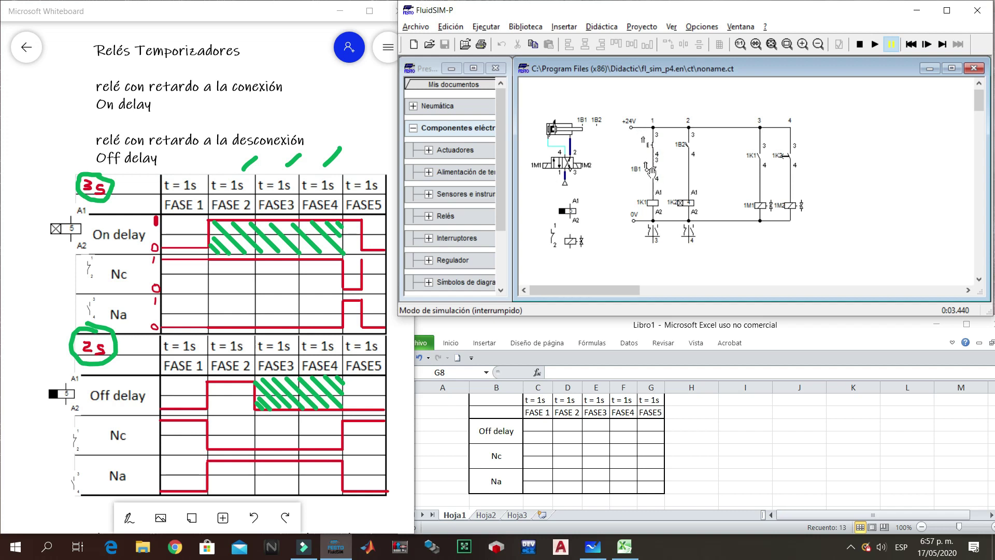
pyautogui.click(942, 44)
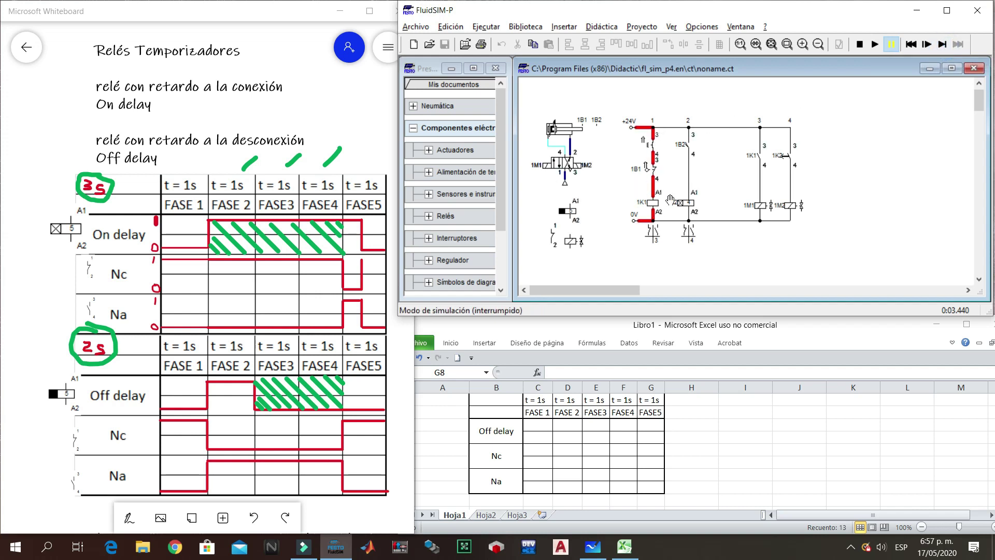
pyautogui.click(942, 44)
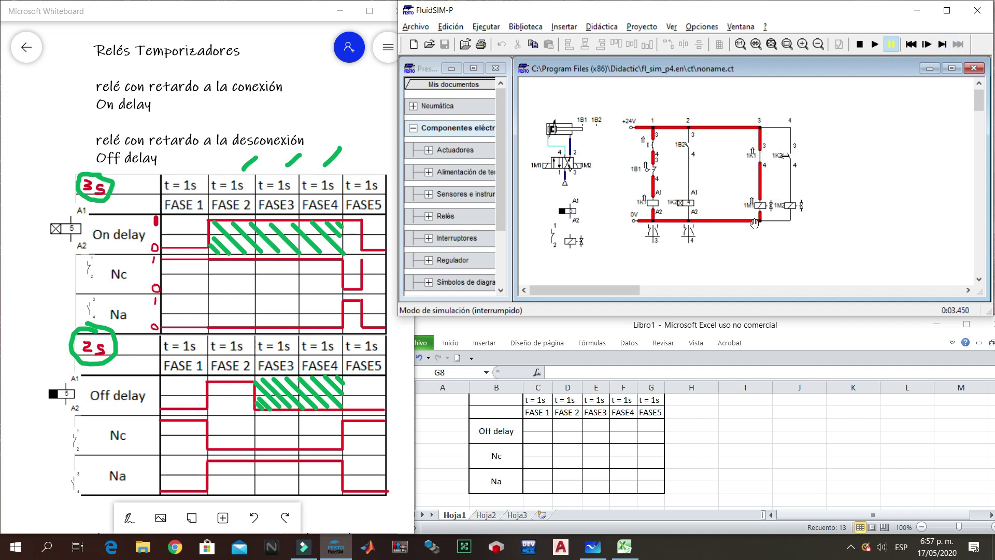
# - Step the simulation through the cylinder's extension and the 1K2 delay until solenoid 1M2 energises
pyautogui.click(802, 46)
pyautogui.scroll(-1, 750, 198)
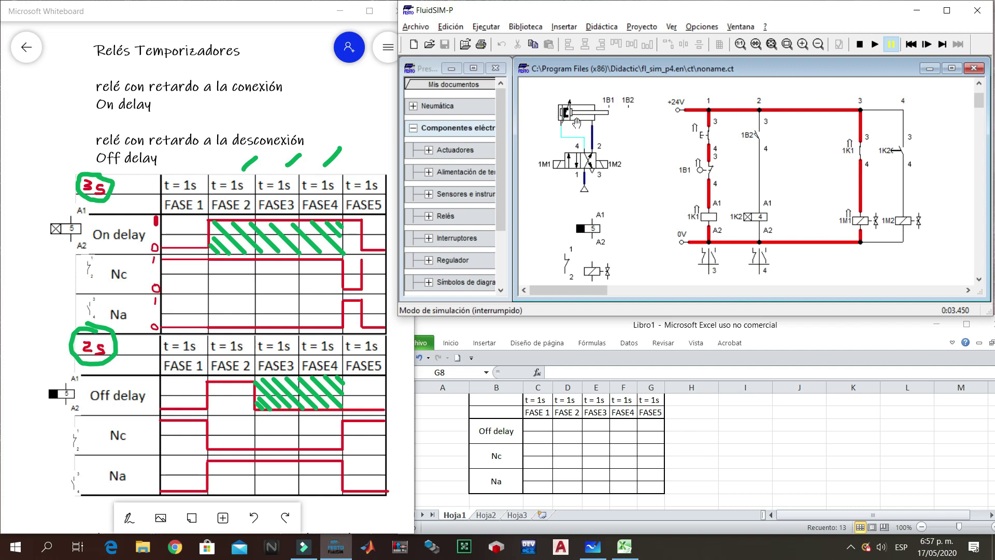
pyautogui.click(942, 45)
pyautogui.click(942, 45)
pyautogui.click(941, 45)
pyautogui.click(941, 45)
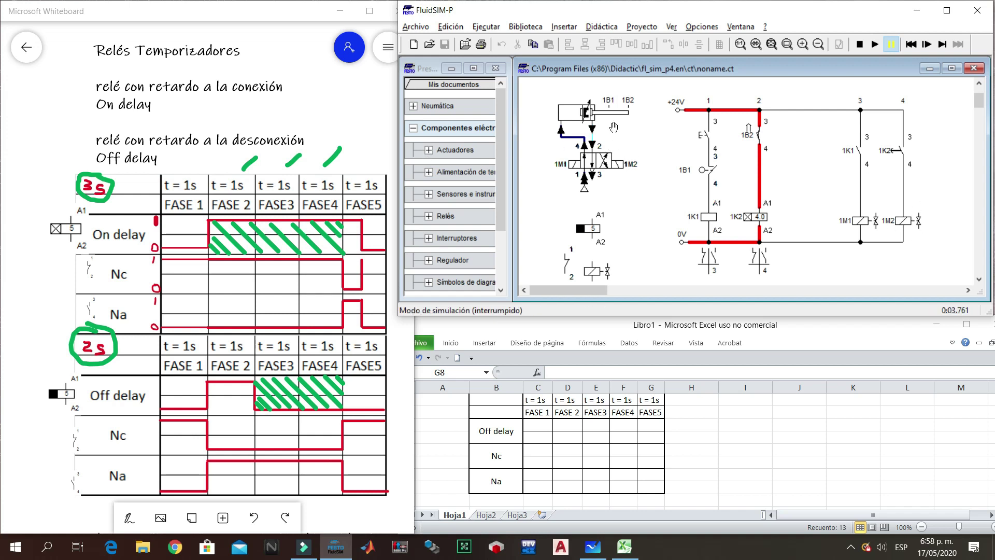
pyautogui.click(947, 49)
pyautogui.click(944, 47)
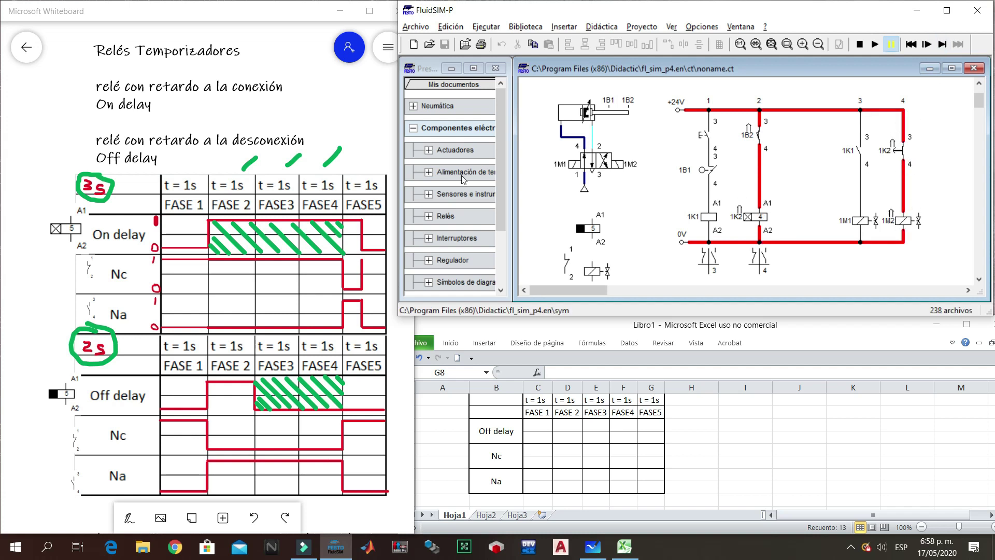
# - Step the simulation through the cylinder's retraction until limit switch 1B1 is actuated
pyautogui.click(942, 45)
pyautogui.click(942, 45)
pyautogui.click(942, 45)
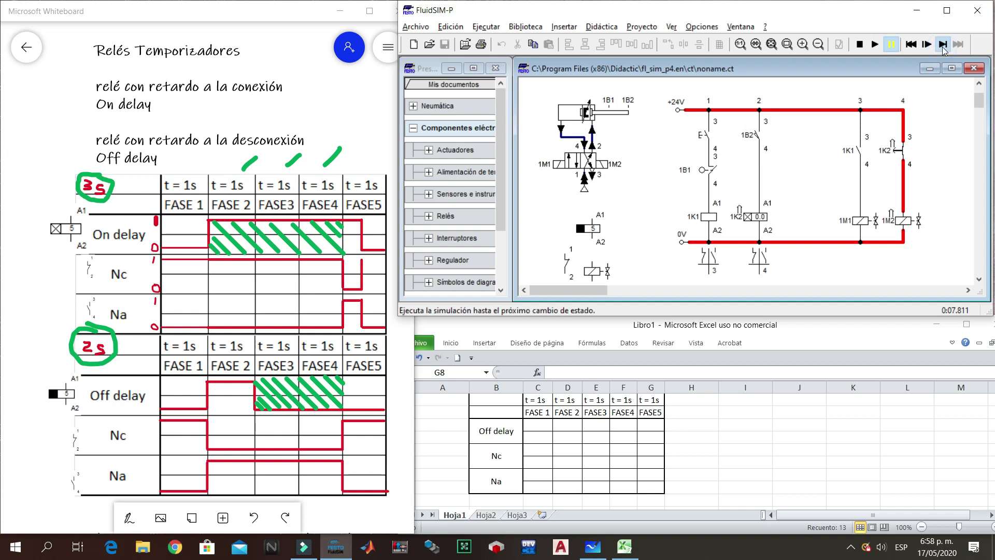
pyautogui.click(942, 45)
pyautogui.click(942, 45)
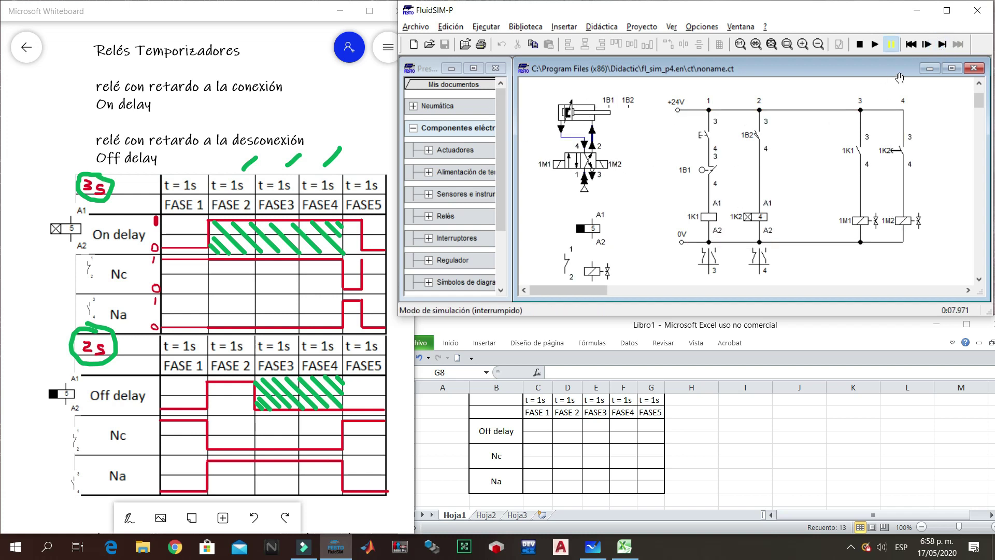
pyautogui.click(948, 44)
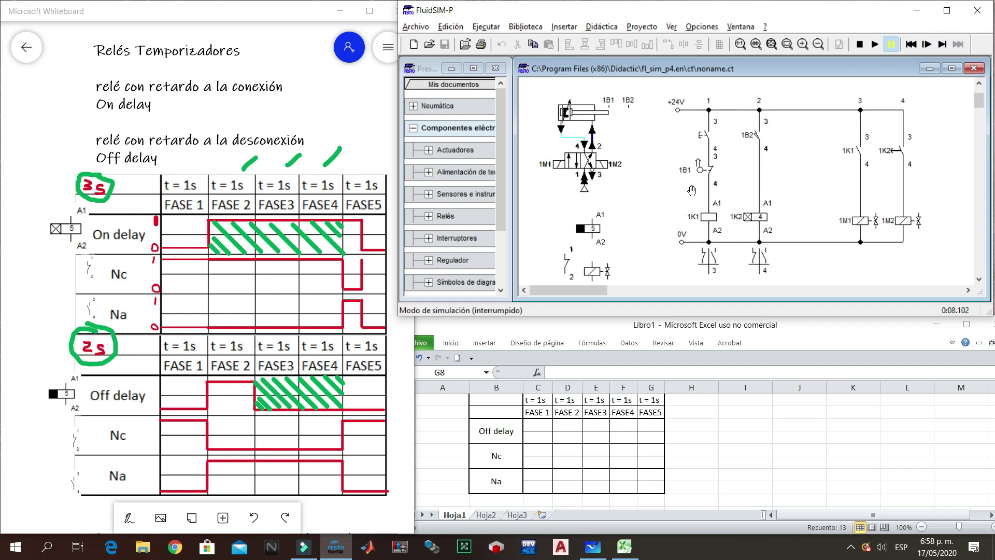
# - Run the simulation continuously, actuate the start pushbutton for a full cycle, and stop the simulation
pyautogui.click(875, 44)
pyautogui.click(709, 128)
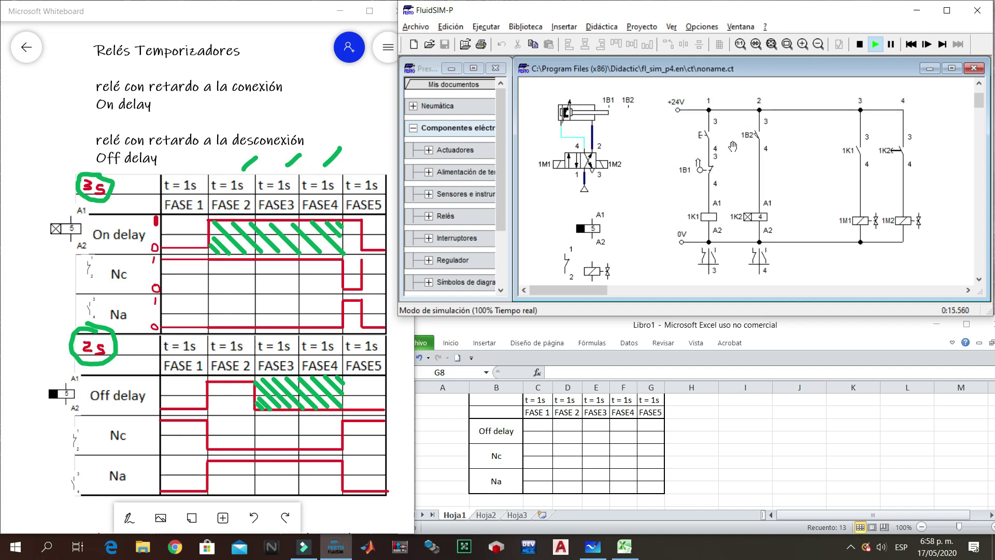
pyautogui.click(859, 47)
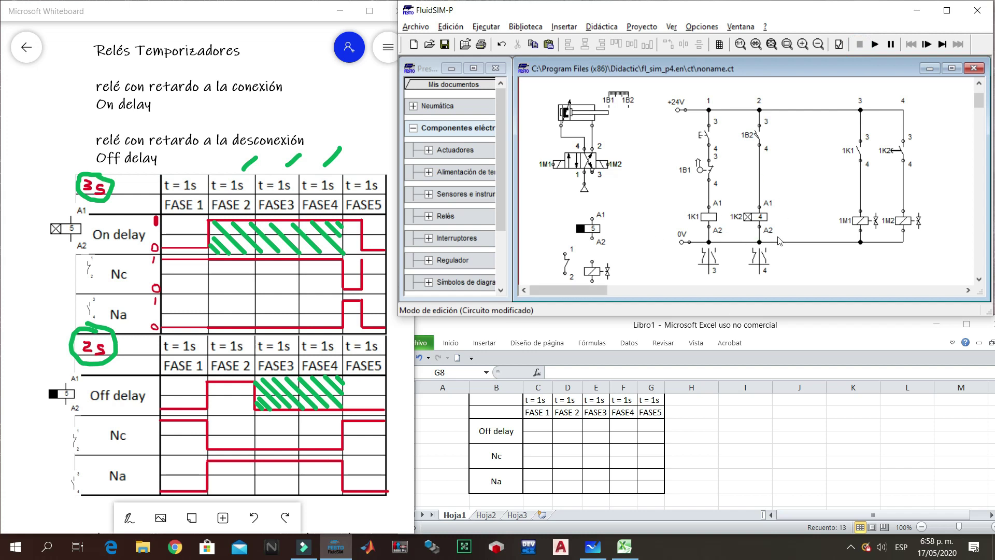
# - Copy the cylinder, valve and air supply assembly into a new circuit file and place it in the upper-left area
pyautogui.moveTo(759, 219)
pyautogui.moveTo(542, 140); pyautogui.dragTo(666, 265)
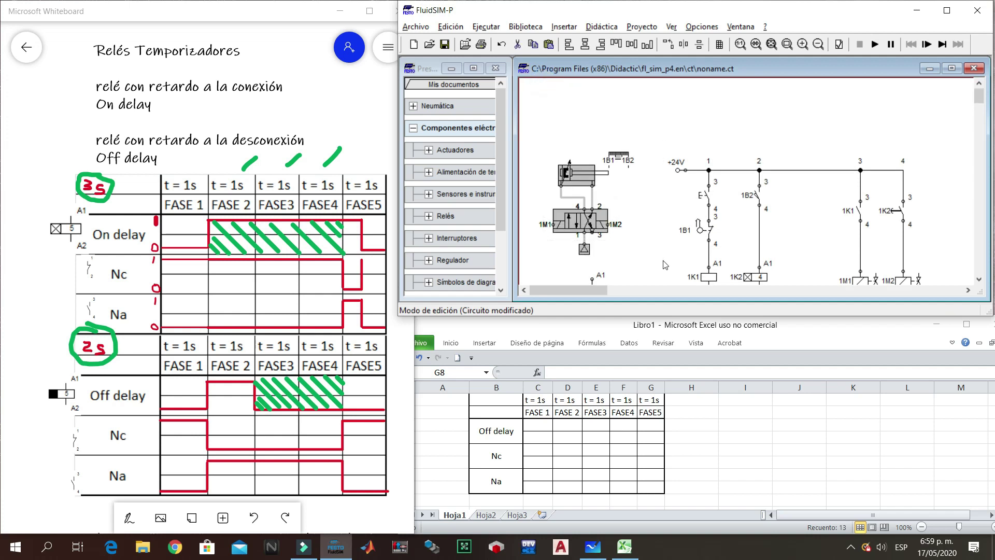
pyautogui.click(413, 46)
pyautogui.click(661, 152)
pyautogui.hotkey('ctrl', 'v')
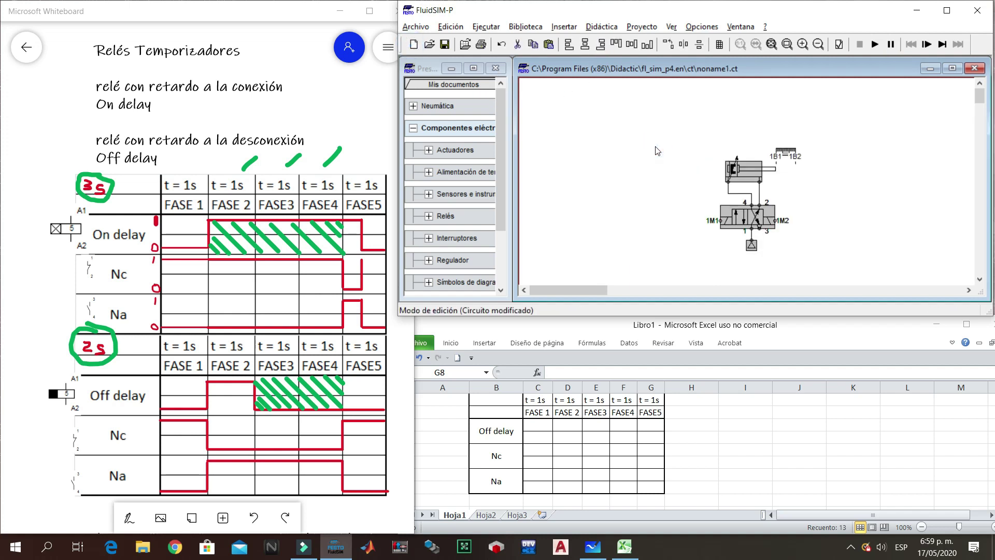
pyautogui.moveTo(736, 162); pyautogui.dragTo(563, 108)
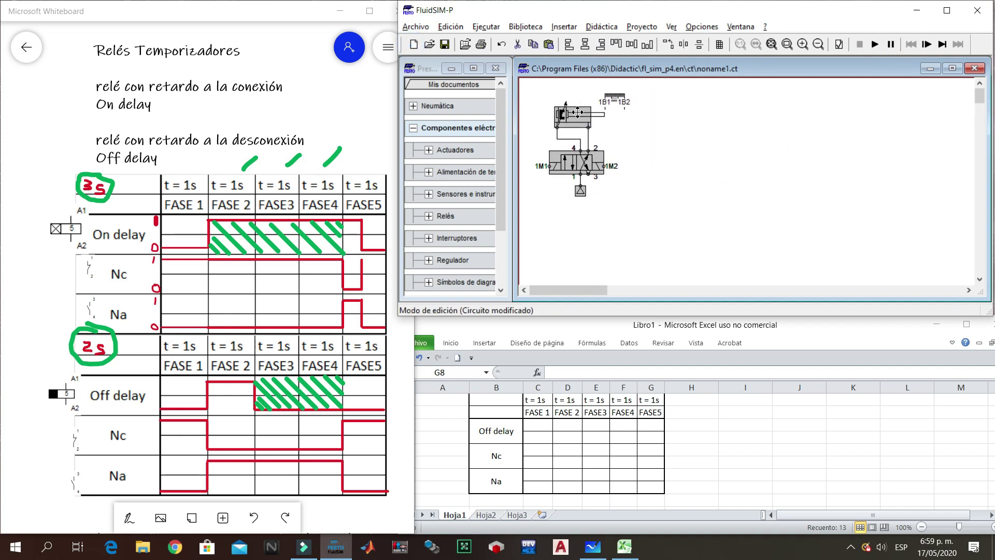
pyautogui.click(660, 143)
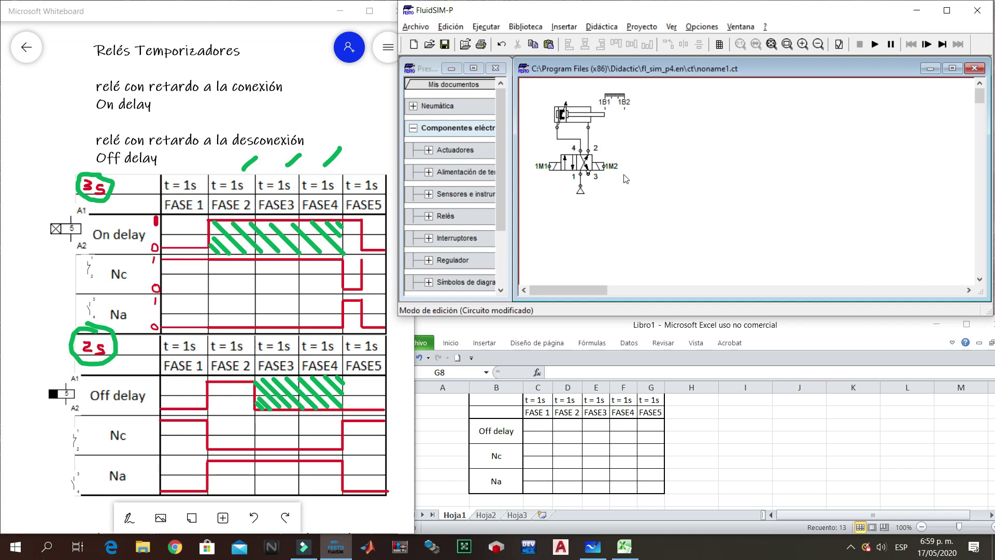
# - Copy the first branch with its 24 V and 0 V terminals from noname.ct into the new circuit, beside the cylinder assembly
pyautogui.hotkey('ctrl', 'Tab')
pyautogui.scroll(-1, 687, 231)
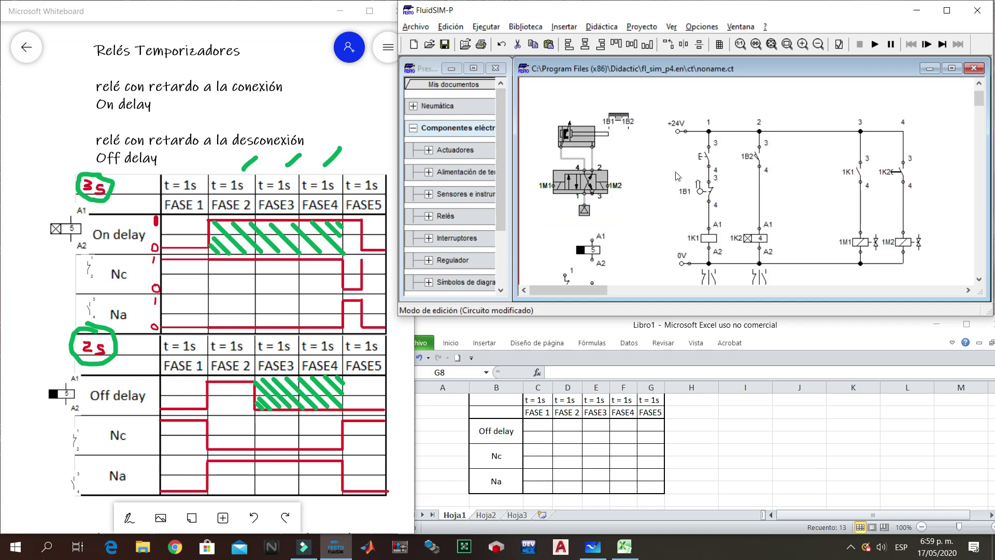
pyautogui.moveTo(661, 110); pyautogui.dragTo(732, 275)
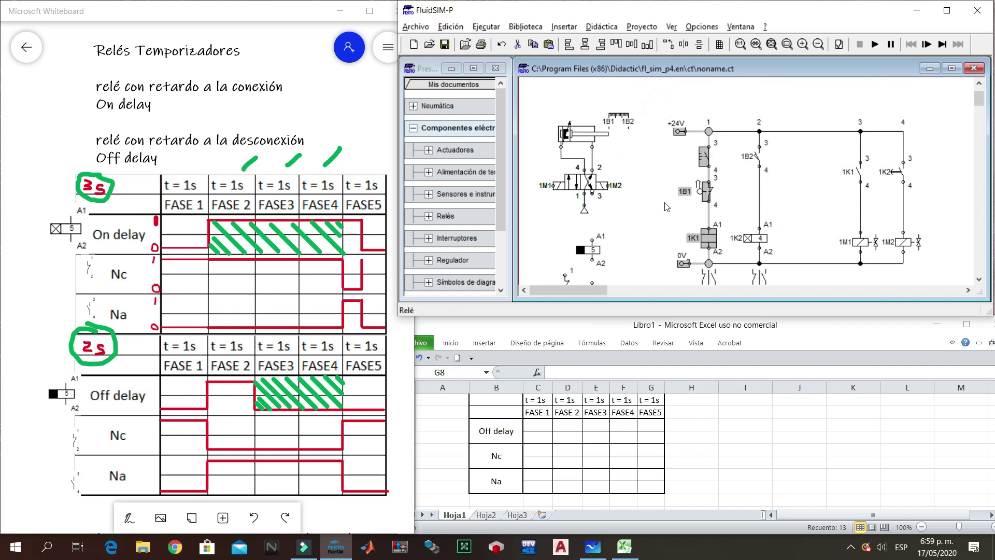
pyautogui.hotkey('alt', 'Tab')
pyautogui.hotkey('alt', 'Tab')
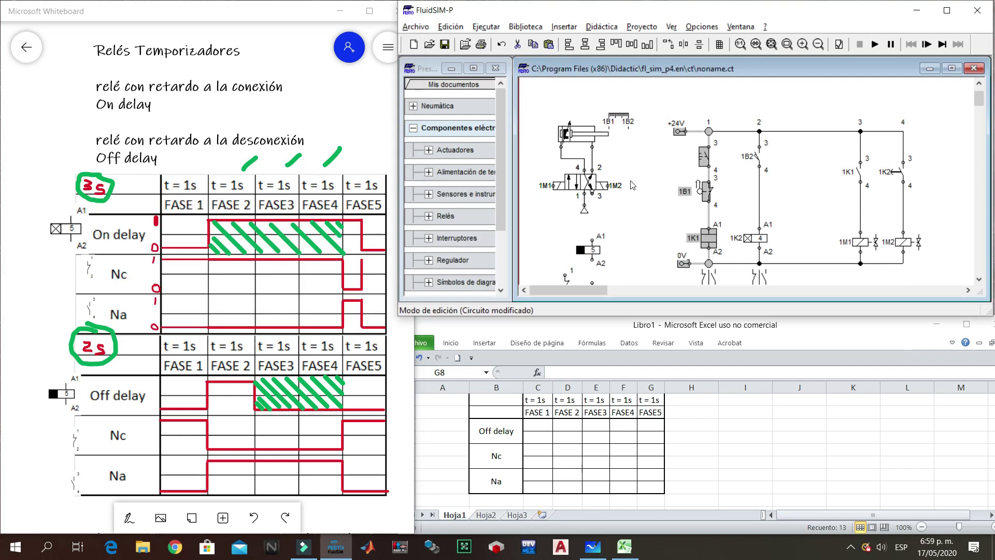
pyautogui.hotkey('ctrl', 'Tab')
pyautogui.click(716, 157)
pyautogui.hotkey('ctrl', 'v')
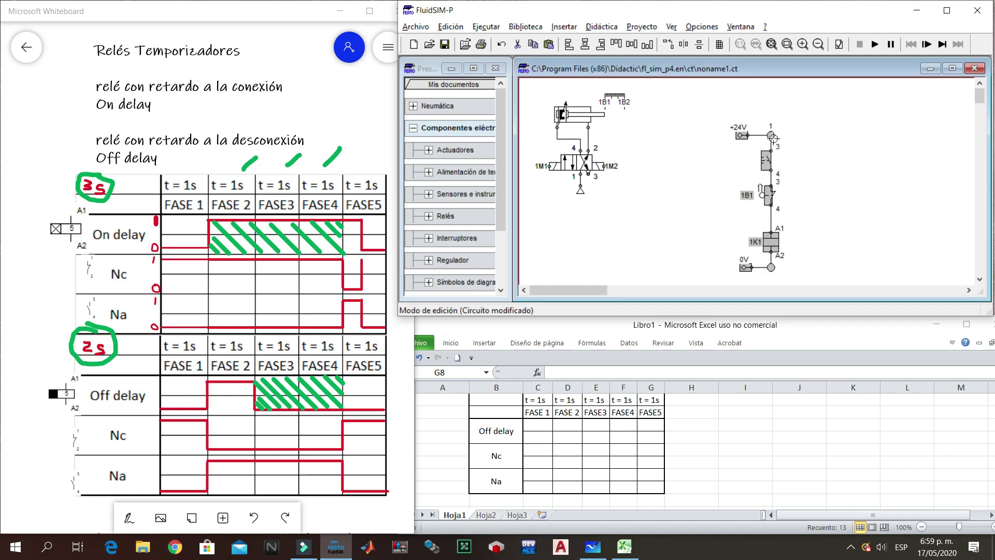
pyautogui.moveTo(773, 138); pyautogui.dragTo(664, 95)
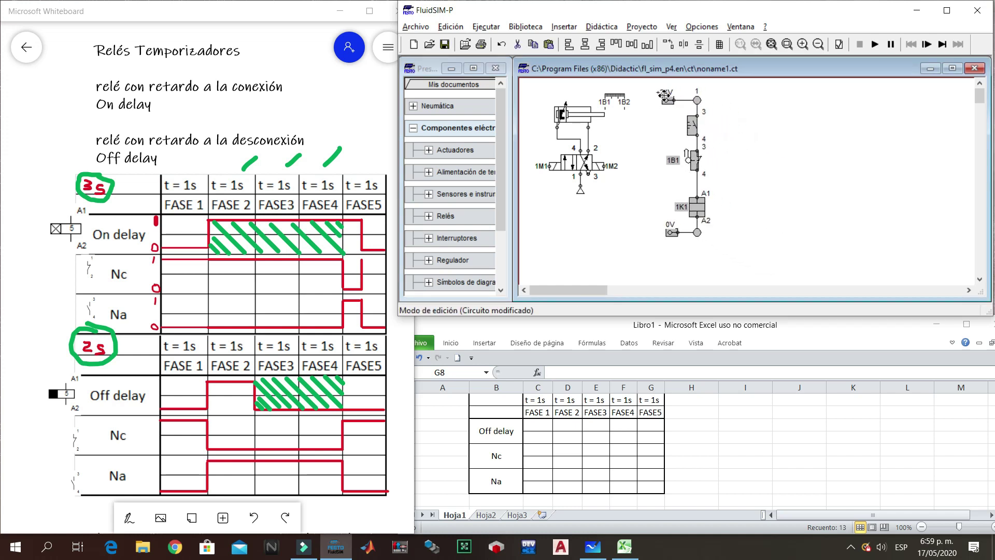
pyautogui.click(679, 111)
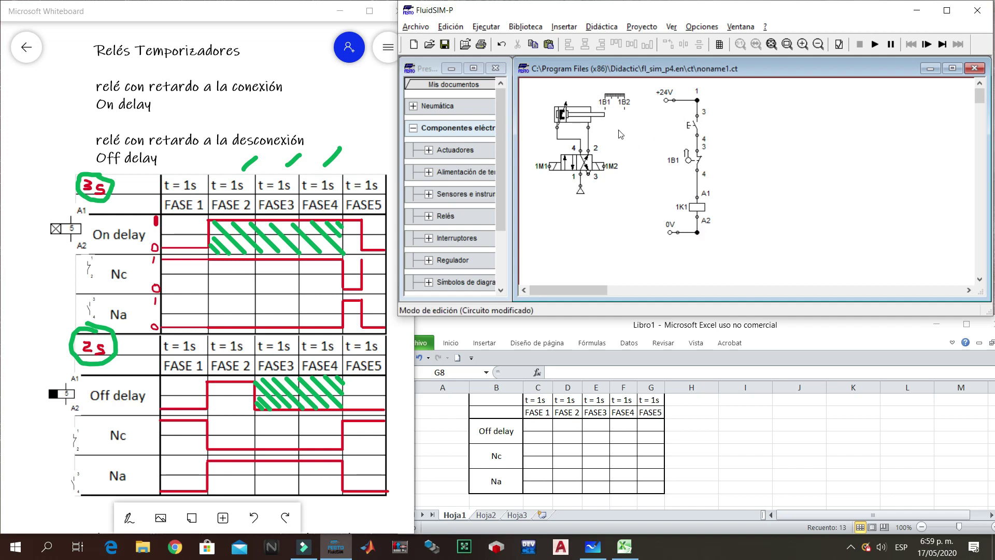
# - Copy the off-delay relay, the unlabelled break switch and the valve solenoid from noname.ct into the new circuit, below the air supply
pyautogui.hotkey('ctrl', 'Tab')
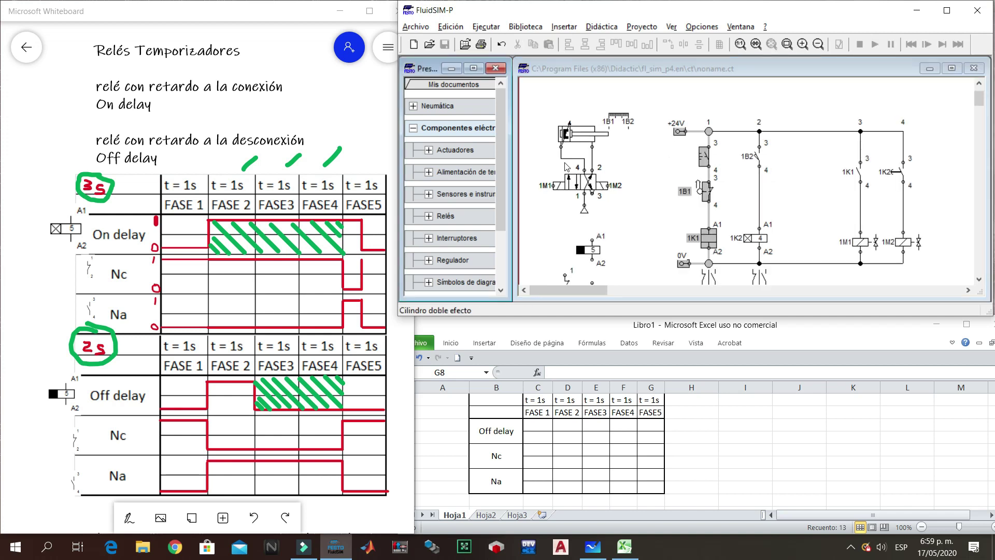
pyautogui.scroll(-1, 621, 249)
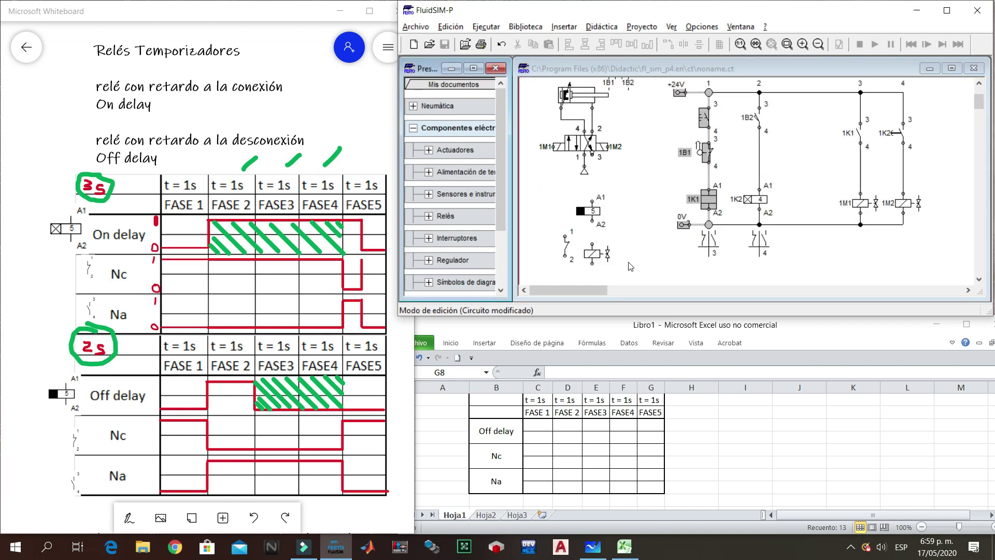
pyautogui.moveTo(632, 277); pyautogui.dragTo(551, 196)
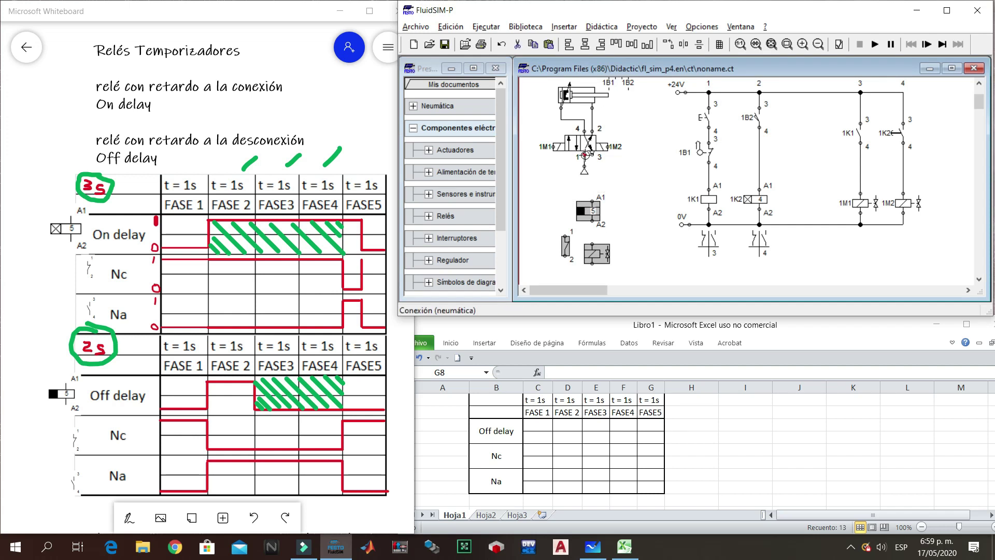
pyautogui.hotkey('ctrl', 'Tab')
pyautogui.click(772, 179)
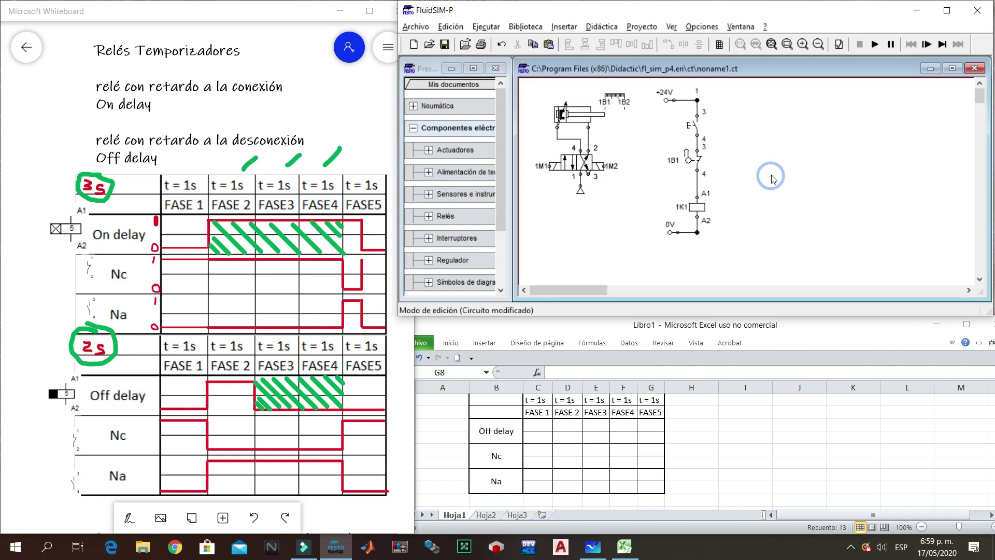
pyautogui.hotkey('ctrl', 'v')
pyautogui.moveTo(759, 179); pyautogui.dragTo(573, 214)
pyautogui.click(593, 222)
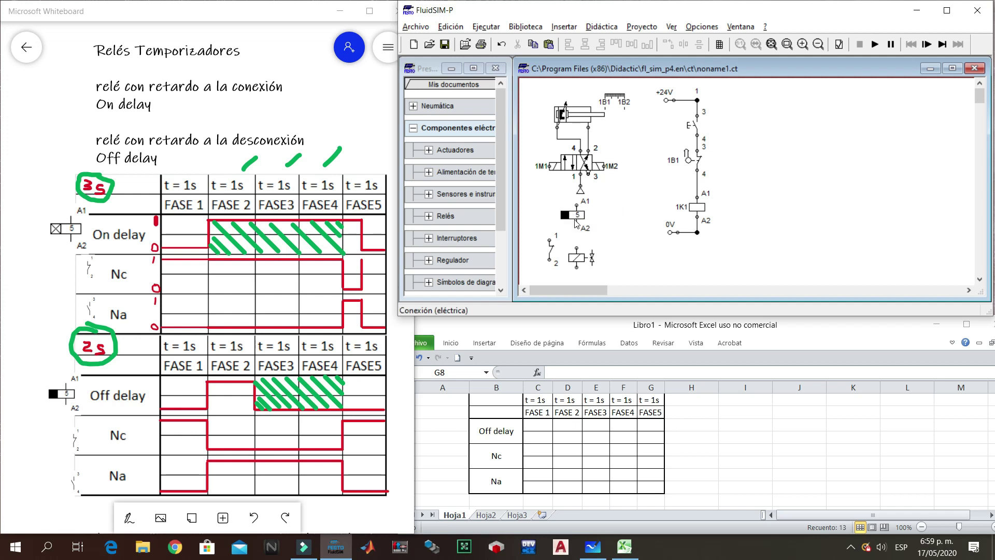
# - Arrange the break switch above the off-delay relay as a second branch and wire the relay's A2 terminal to the 0V line
pyautogui.moveTo(587, 214); pyautogui.dragTo(752, 204)
pyautogui.click(769, 210)
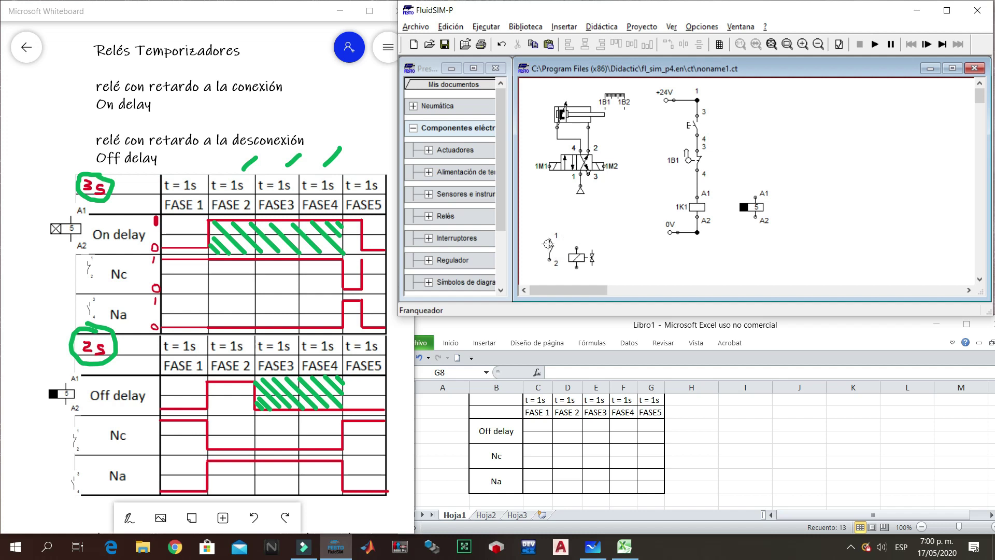
pyautogui.moveTo(552, 250); pyautogui.dragTo(697, 232)
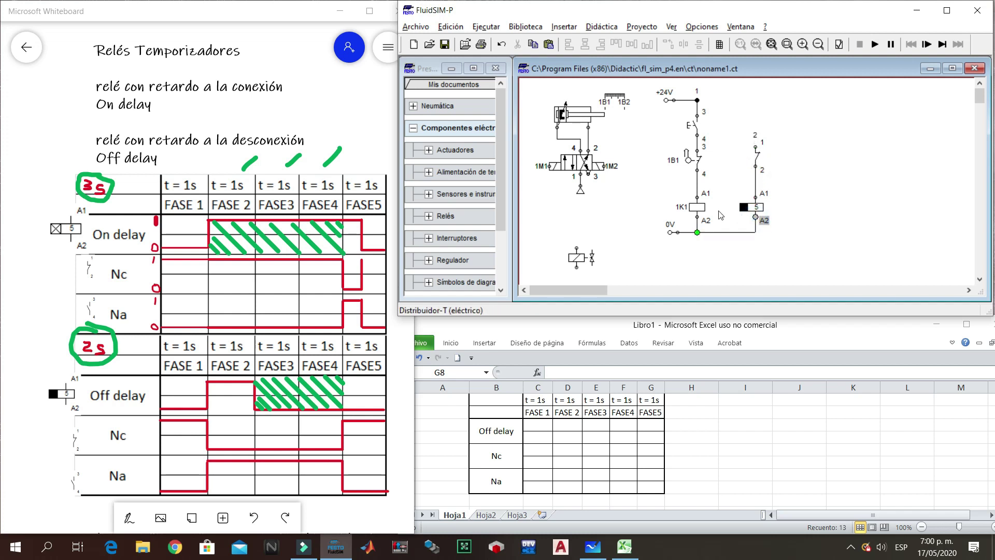
# - Label the second branch's break switch 1B2 and wire its upper terminal to the +24V line
pyautogui.doubleClick(757, 162)
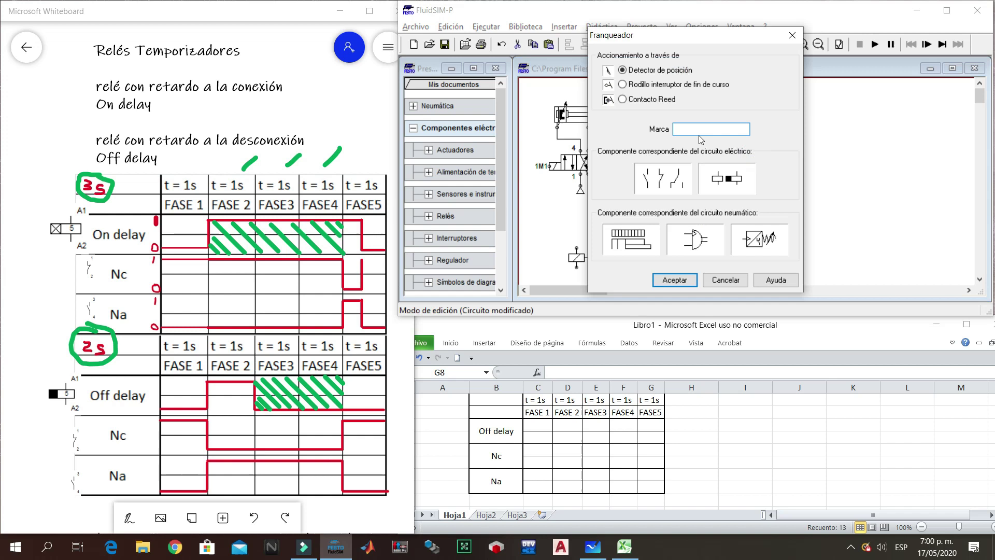
pyautogui.write('1b2')
pyautogui.press('Return')
pyautogui.click(755, 147)
pyautogui.moveTo(697, 100); pyautogui.dragTo(756, 145)
pyautogui.click(811, 102)
# - Set the off-delay relay's delay time to 1 second
pyautogui.doubleClick(753, 208)
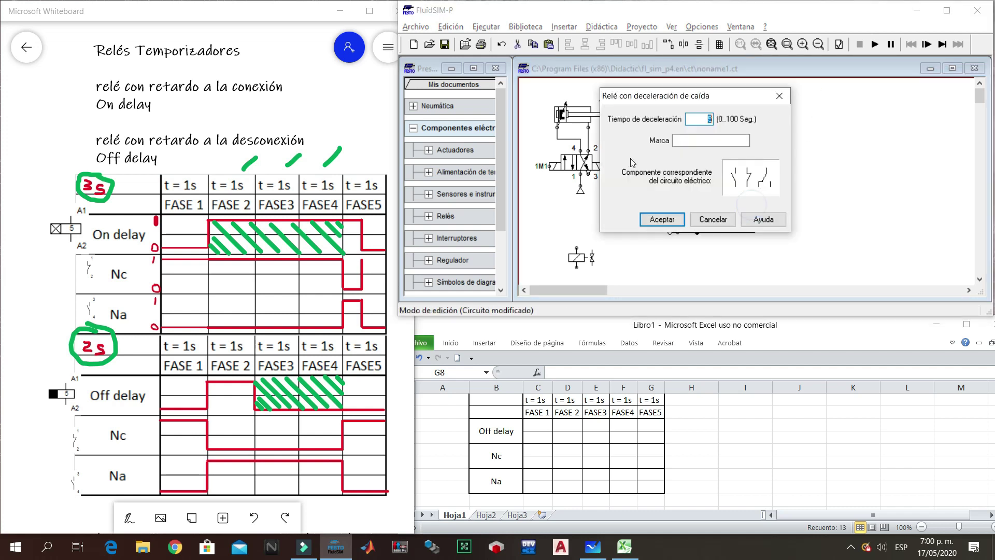
pyautogui.write('1')
pyautogui.press('Return')
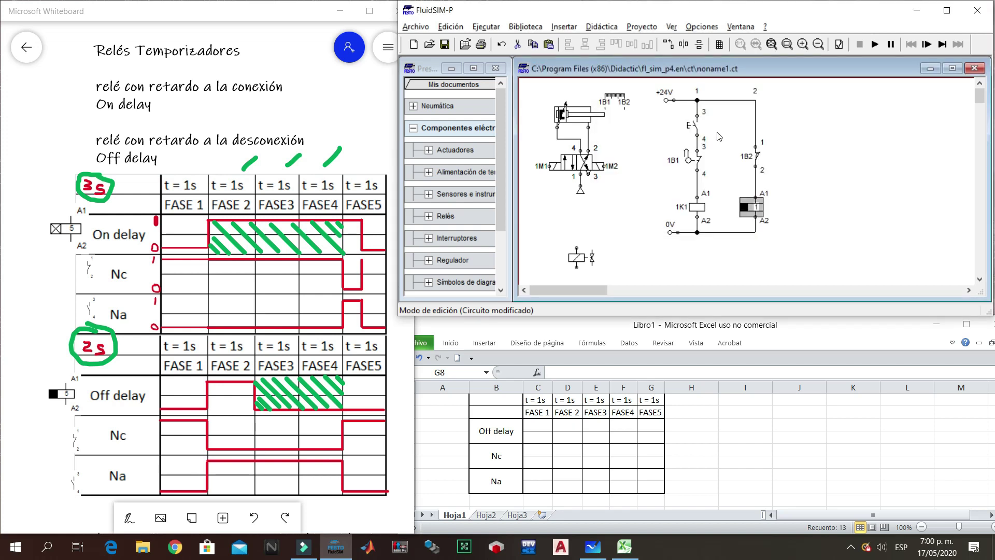
pyautogui.click(858, 148)
# - Duplicate the 1B1 and 1B2 contacts and place the copies side by side to the right of the second branch
pyautogui.click(725, 163)
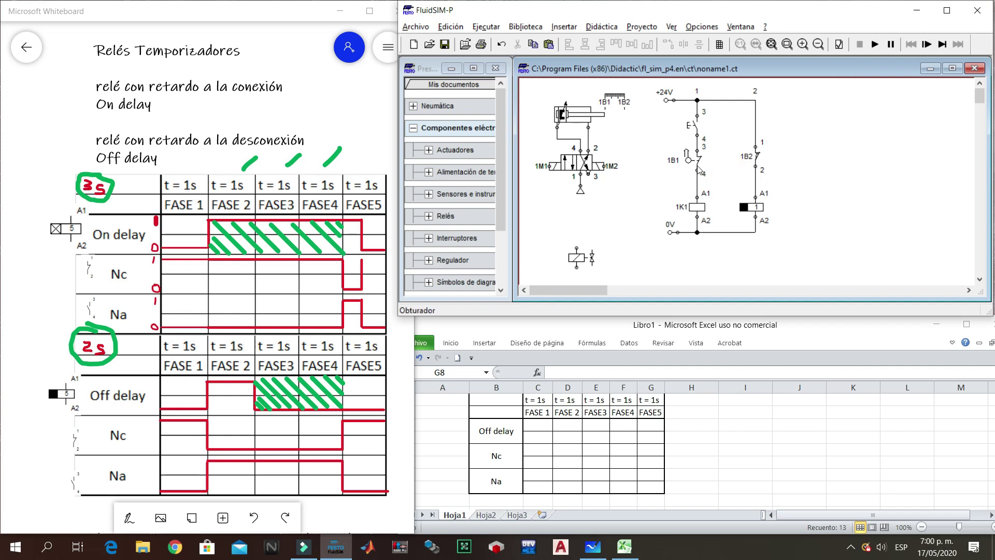
pyautogui.moveTo(700, 165); pyautogui.dragTo(838, 173)
pyautogui.click(838, 174)
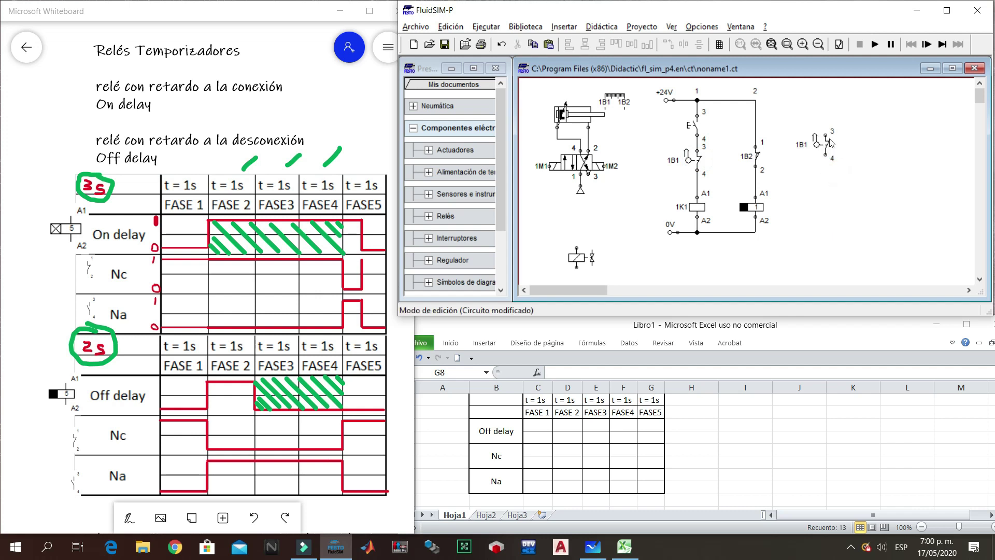
pyautogui.click(824, 147)
pyautogui.moveTo(824, 147); pyautogui.dragTo(821, 158)
pyautogui.click(756, 155)
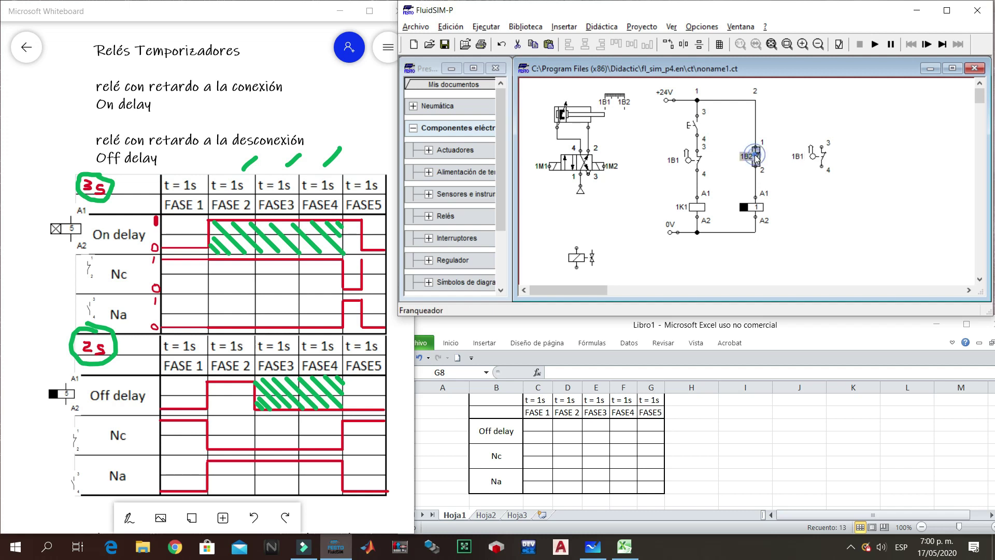
pyautogui.doubleClick(756, 155)
pyautogui.click(800, 31)
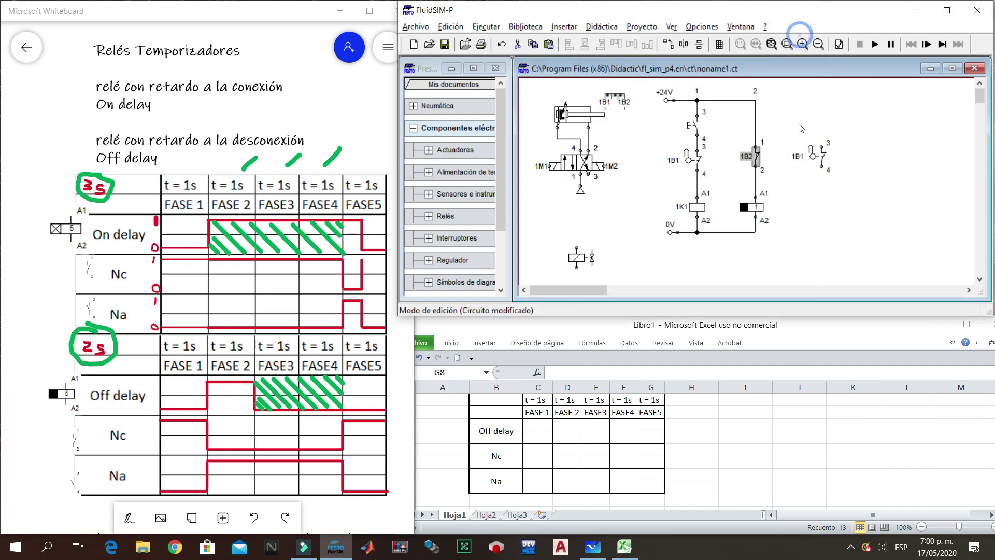
pyautogui.moveTo(757, 158); pyautogui.dragTo(854, 148)
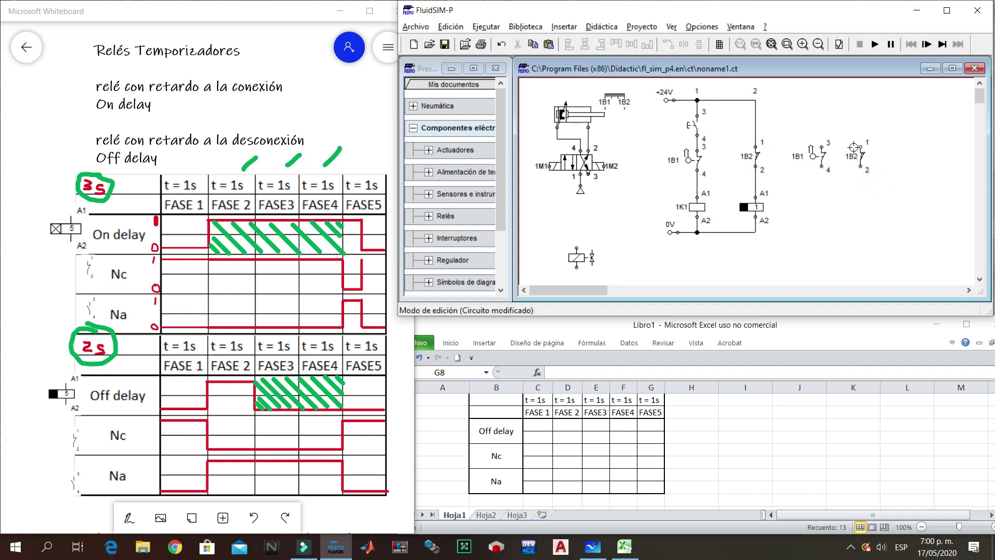
# - Relabel the copied 1B1 contact as 1K2
pyautogui.doubleClick(823, 158)
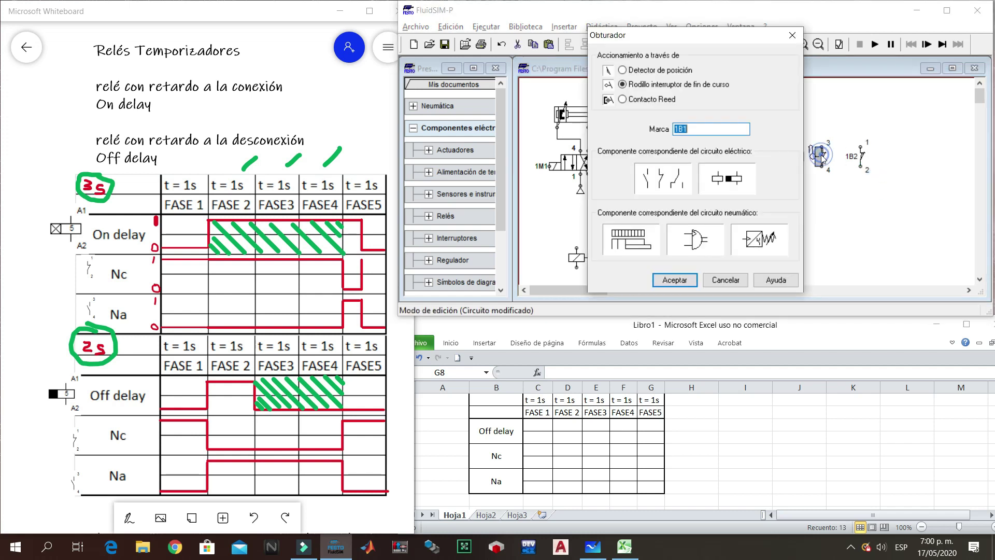
pyautogui.write('1k2')
pyautogui.press('Return')
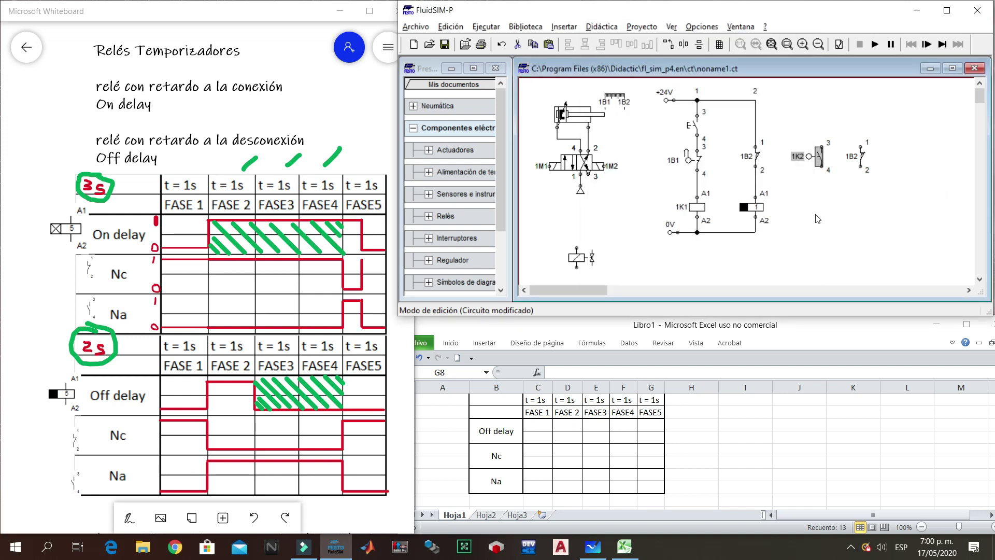
# - Change the loose normally open 1K2 contact's actuation to Detector de posición, keeping its label 1K2
pyautogui.doubleClick(822, 157)
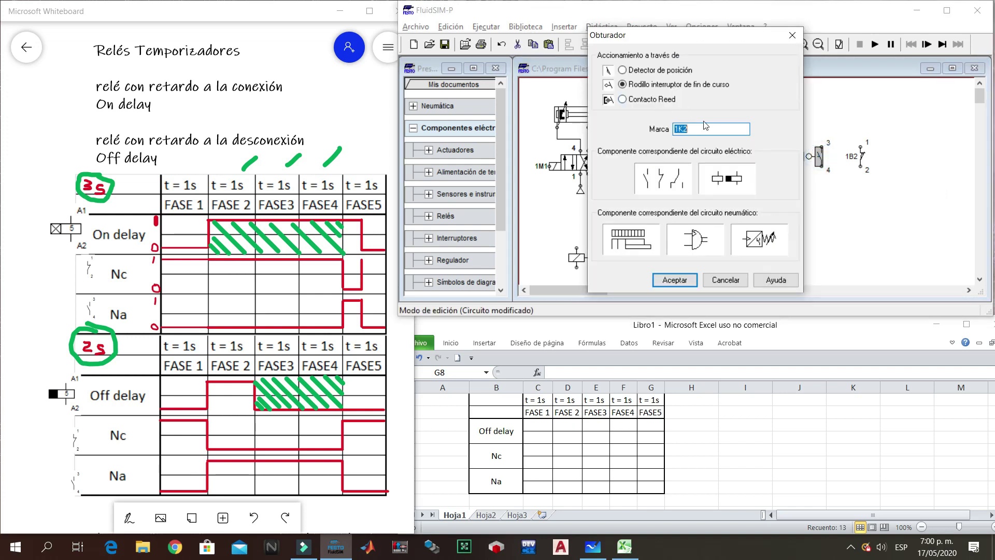
pyautogui.press('BackSpace')
pyautogui.click(622, 70)
pyautogui.click(674, 280)
pyautogui.doubleClick(821, 157)
pyautogui.press('Return')
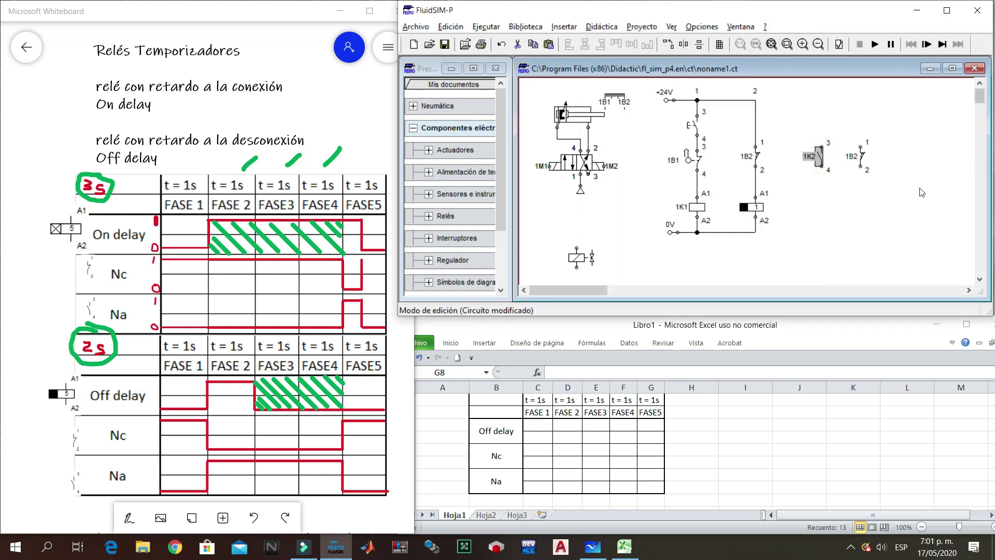
# - Set the off-delay relay in branch 2 to a 4-second delay and label it 1K2
pyautogui.doubleClick(746, 208)
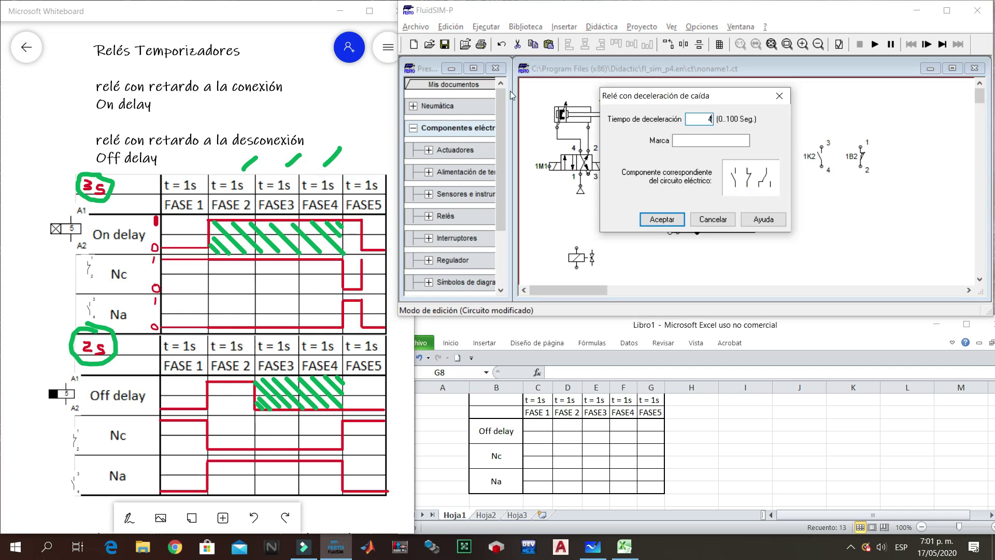
pyautogui.click(683, 140)
pyautogui.write('1K2')
pyautogui.press('Return')
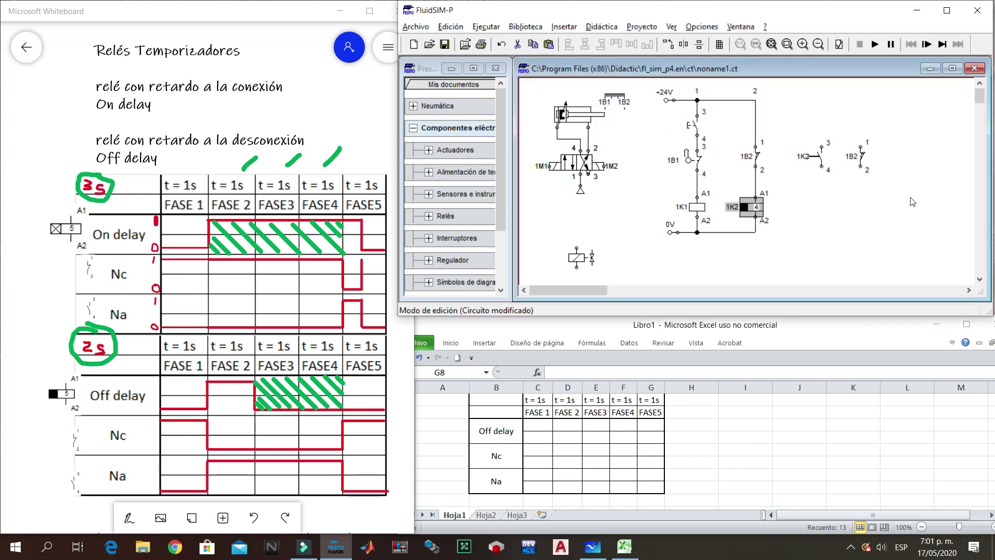
# - Relabel the loose normally closed contact as 1K2 and move it closer to the normally open 1K2 contact
pyautogui.doubleClick(860, 157)
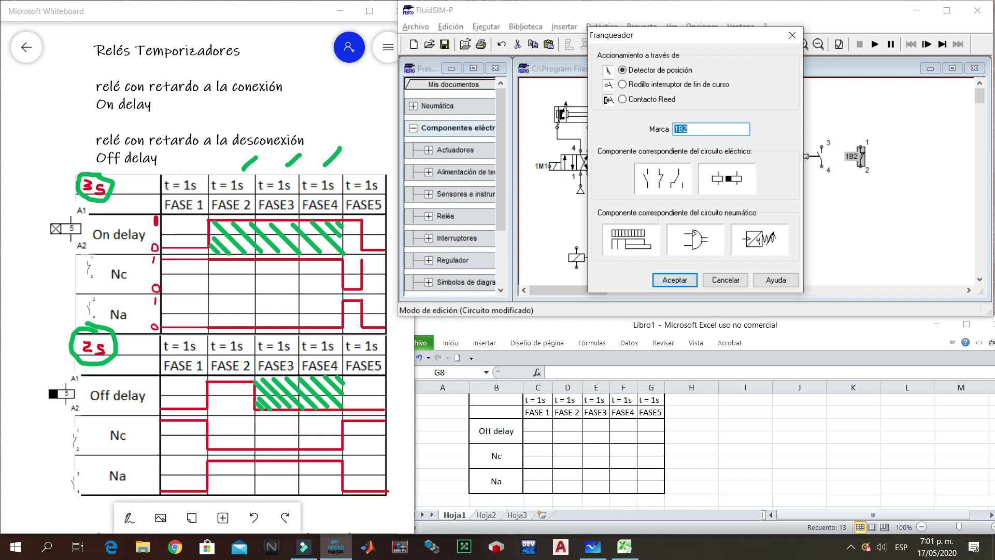
pyautogui.write('1k2')
pyautogui.press('Return')
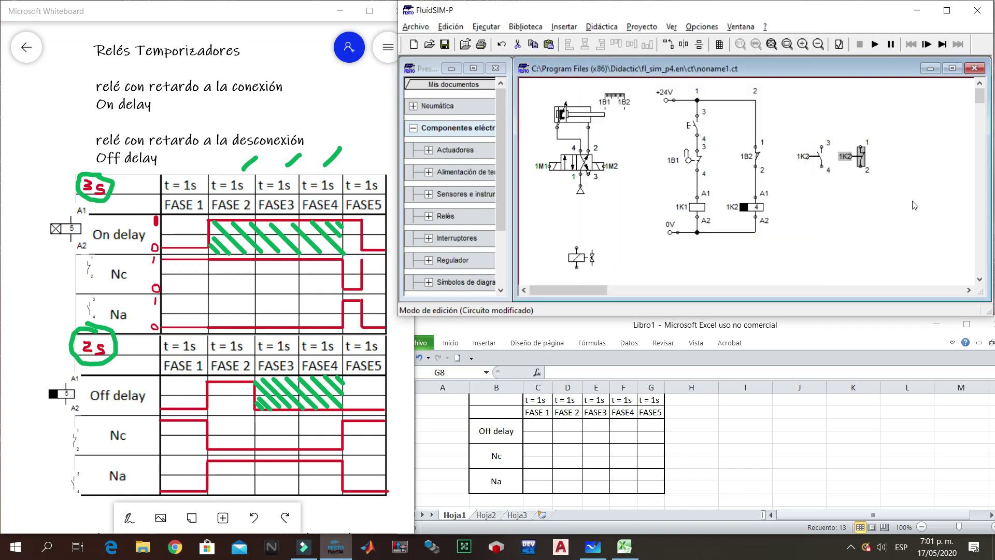
pyautogui.click(819, 157)
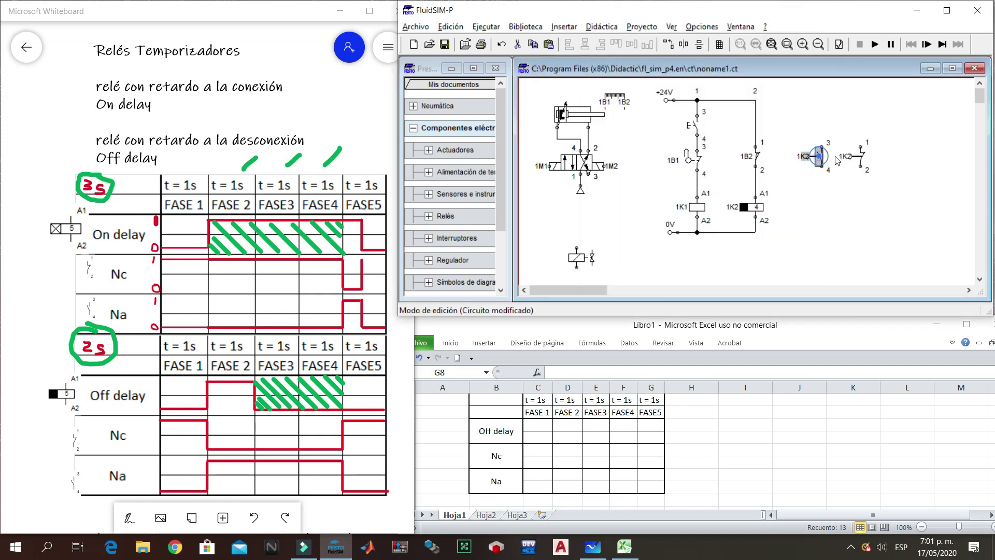
pyautogui.moveTo(858, 154); pyautogui.dragTo(851, 154)
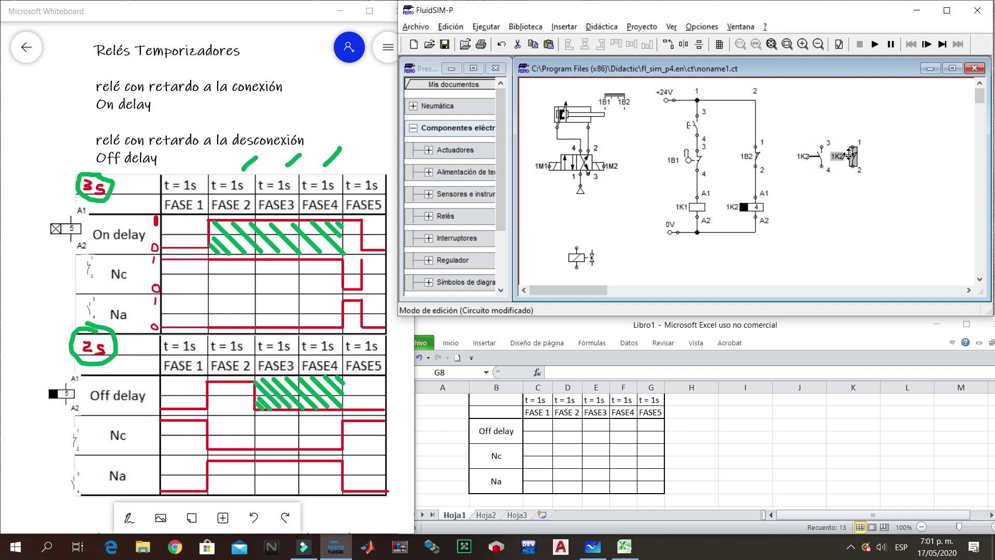
pyautogui.click(843, 135)
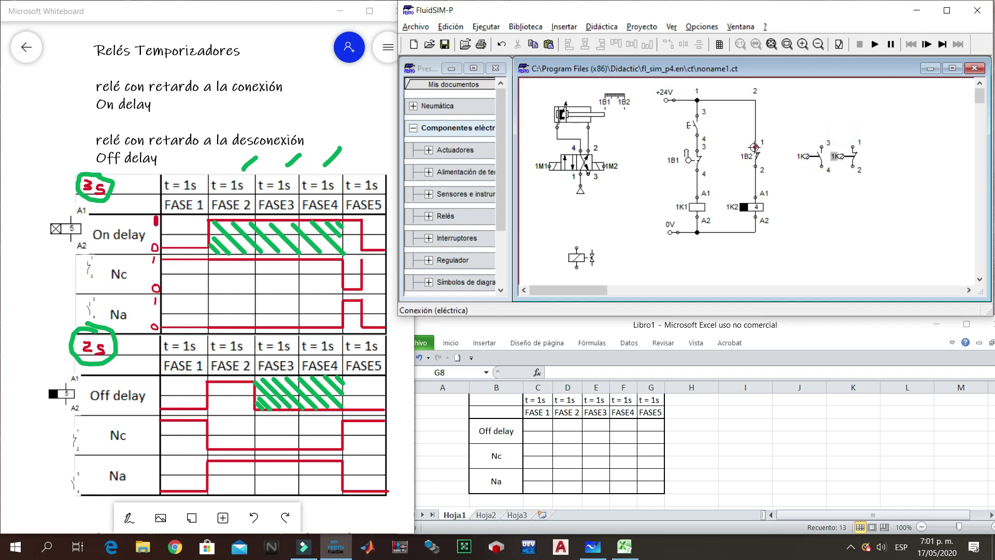
# - Set the 1B2 contact in branch 2 to roller limit switch actuation and test the circuit with a short simulation
pyautogui.doubleClick(758, 157)
pyautogui.click(651, 85)
pyautogui.click(674, 280)
pyautogui.click(792, 234)
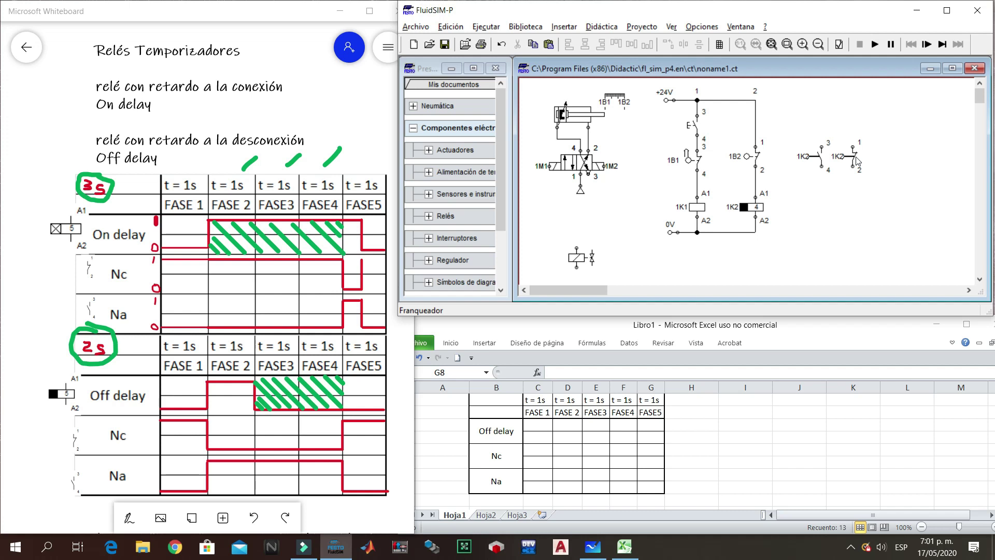
pyautogui.click(877, 47)
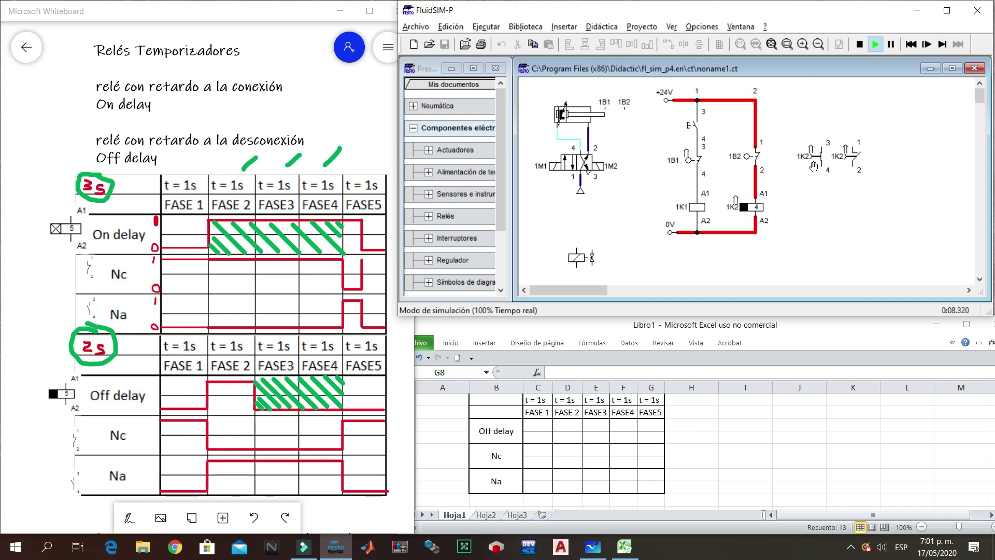
pyautogui.click(860, 46)
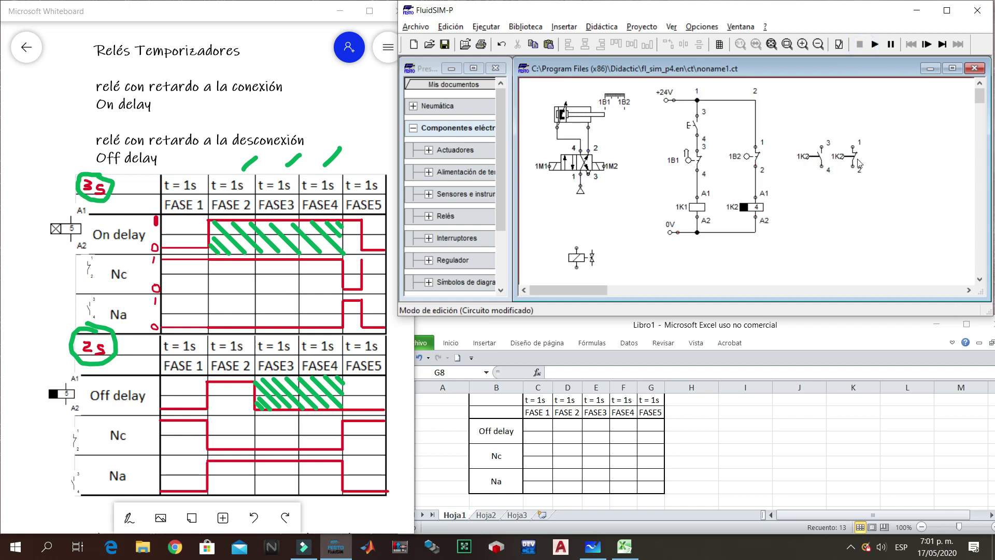
# - Delete the normally open 1K2 contact and move the normally closed 1K2 contact beside the 1B2 contact of branch 2
pyautogui.click(827, 167)
pyautogui.press('Delete')
pyautogui.moveTo(851, 155); pyautogui.dragTo(803, 155)
pyautogui.click(835, 180)
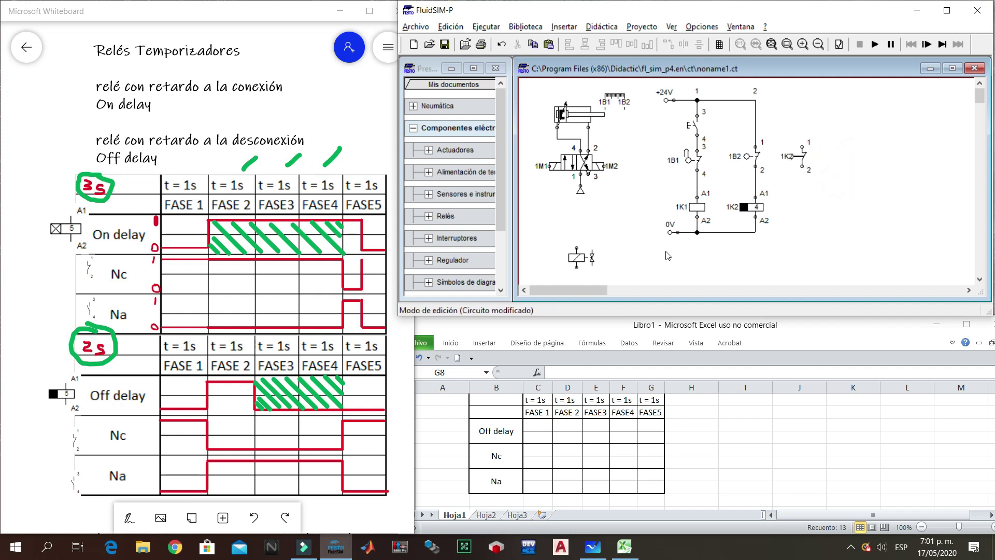
# - Place the valve solenoid and a copy of it side by side next to relay 1K2, with the 1K2 contact above the copy
pyautogui.moveTo(576, 257); pyautogui.dragTo(800, 207)
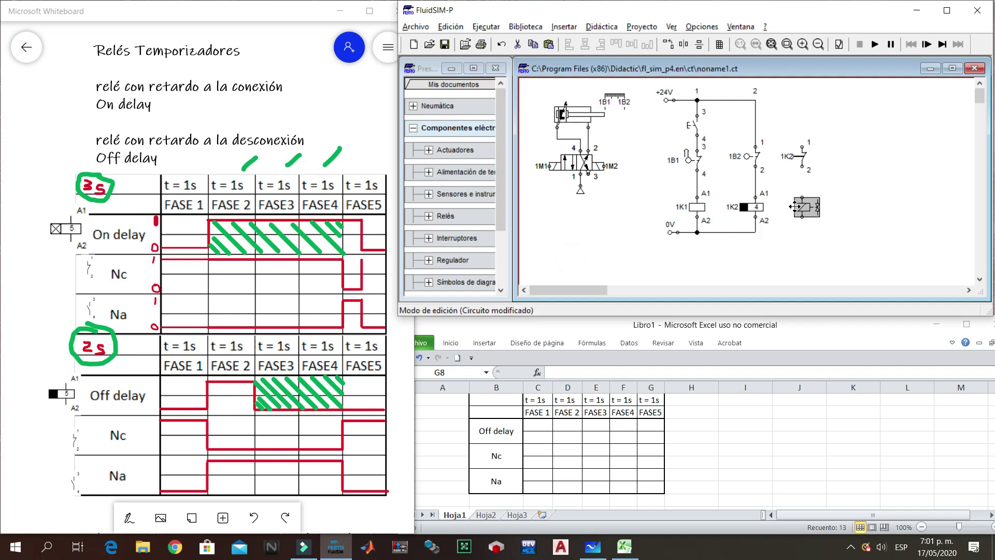
pyautogui.moveTo(804, 154); pyautogui.dragTo(857, 155)
pyautogui.click(802, 210)
pyautogui.moveTo(801, 212); pyautogui.dragTo(849, 207)
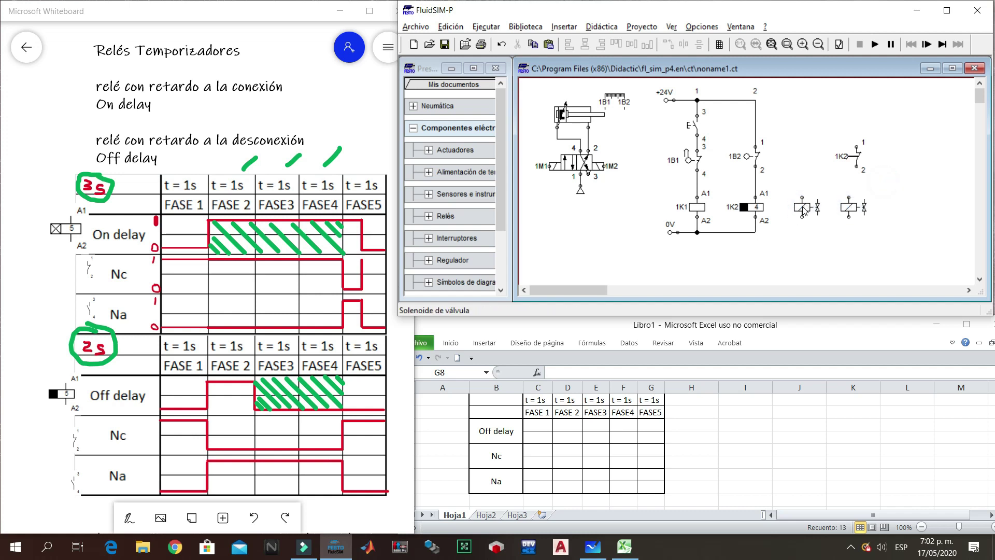
# - Label the solenoid nearest relay 1K2 as 1M1 and the other one as 1M2
pyautogui.doubleClick(802, 211)
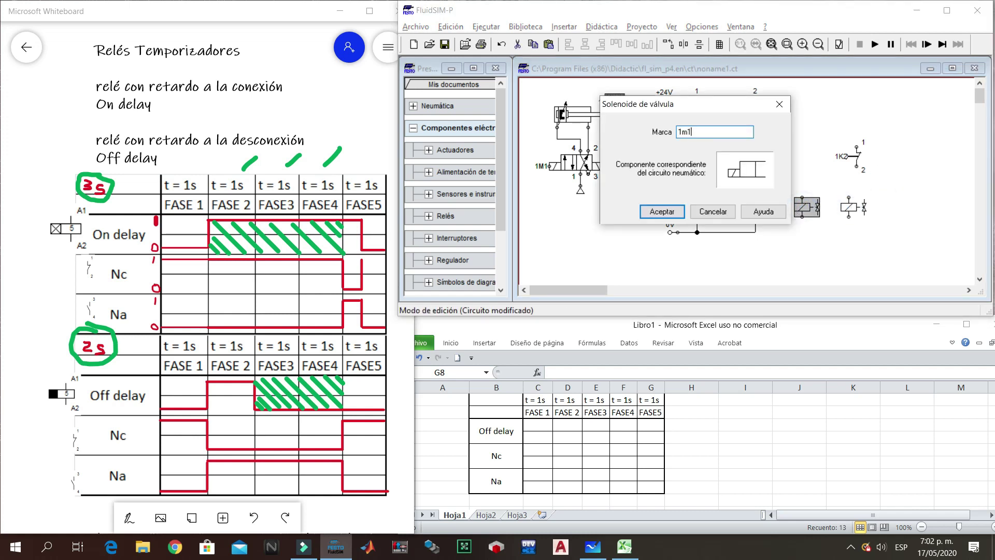
pyautogui.write('1m1')
pyautogui.press('Return')
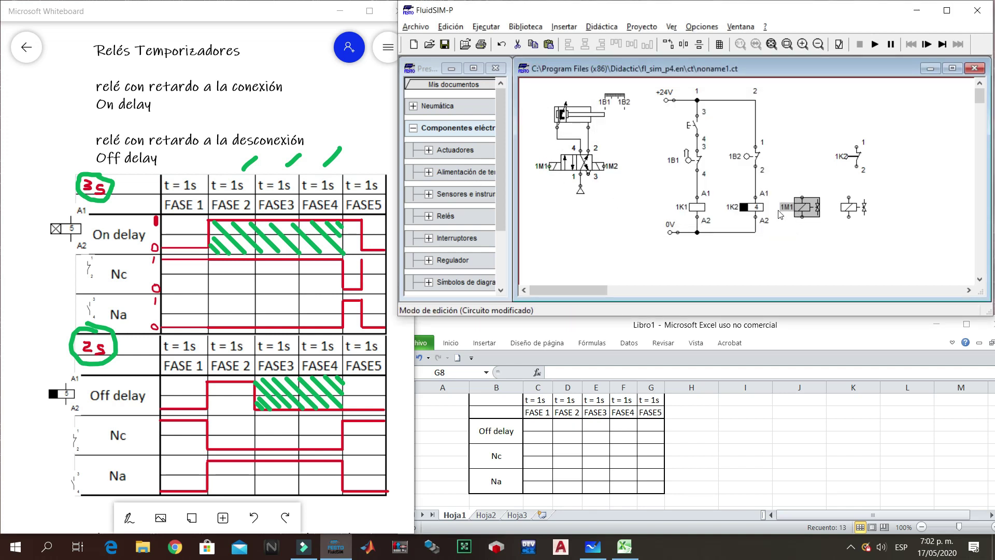
pyautogui.doubleClick(854, 207)
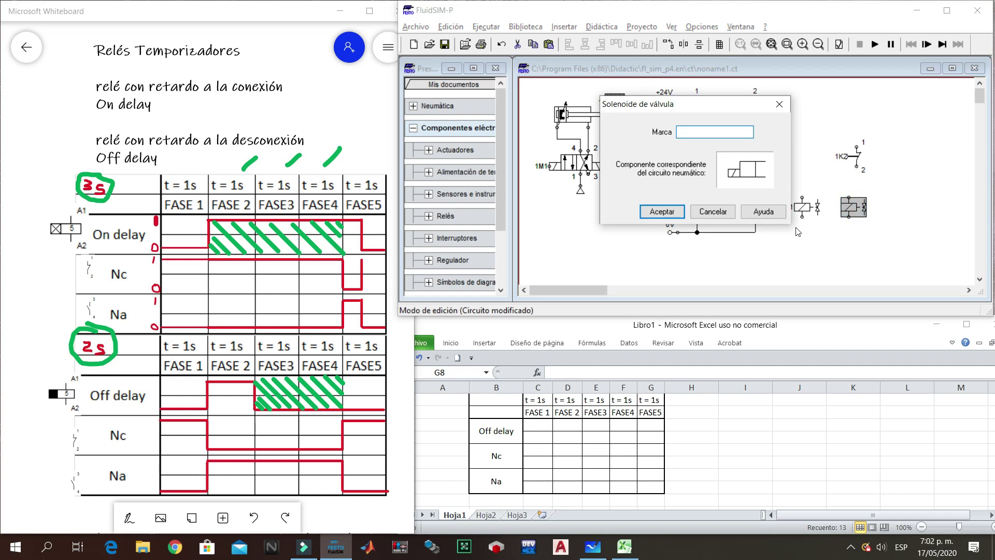
pyautogui.press('Return')
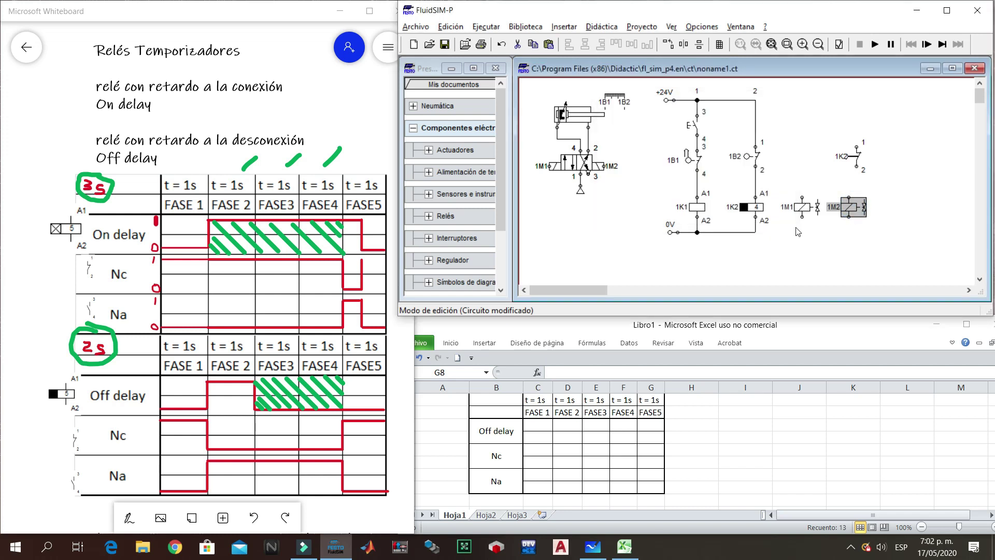
# - Align the 1K2 contact above solenoid 1M2 and wire the two together
pyautogui.click(857, 155)
pyautogui.press('Left')
pyautogui.press('Left')
pyautogui.moveTo(848, 197); pyautogui.dragTo(848, 167)
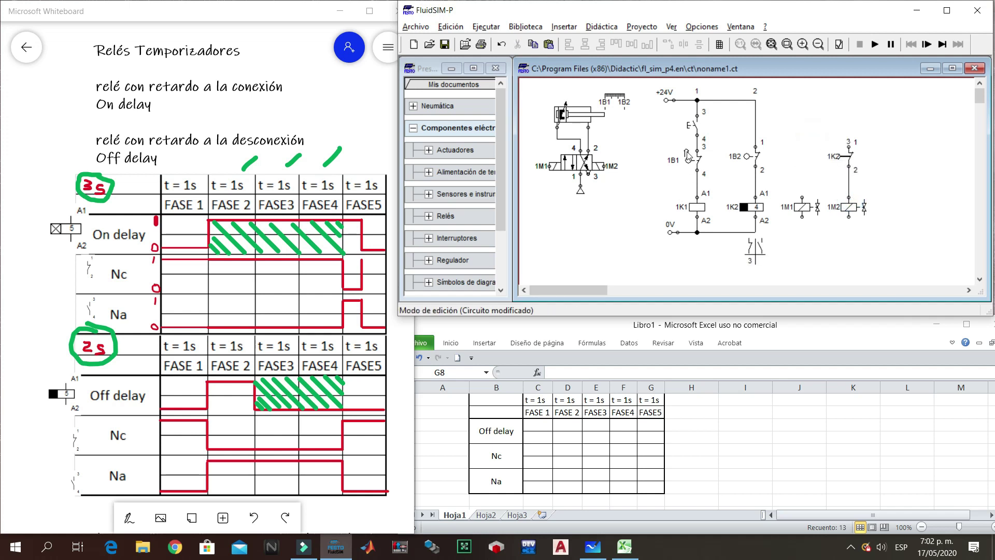
# - Copy the 1B1 contact above solenoid 1M1 and relabel the copy as 1K1
pyautogui.click(697, 161)
pyautogui.moveTo(698, 161); pyautogui.dragTo(822, 171)
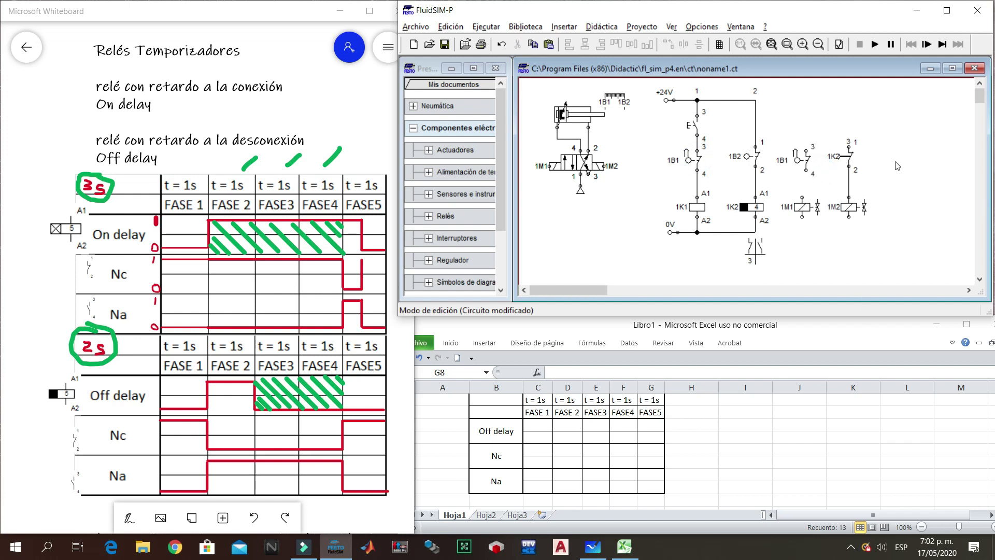
pyautogui.doubleClick(807, 160)
pyautogui.write('1k1')
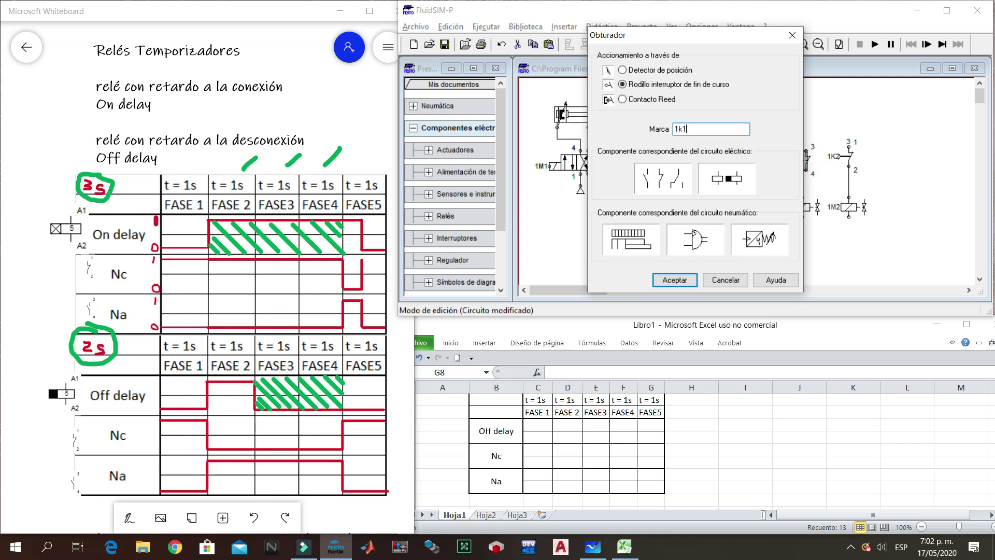
pyautogui.press('Return')
pyautogui.click(772, 187)
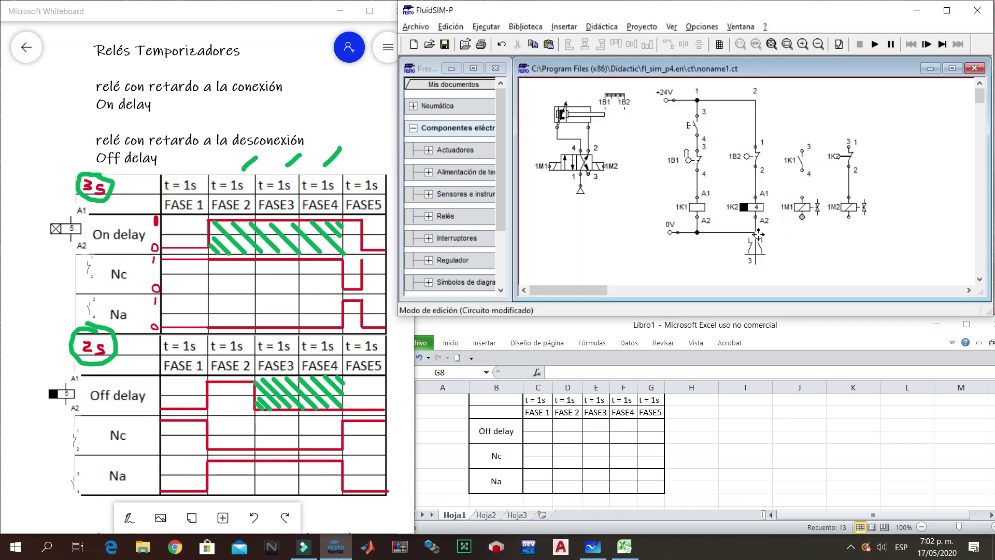
# - Wire the 1K1–1M1 and 1K2–1M2 branches between the +24V and 0V lines
pyautogui.moveTo(756, 233); pyautogui.dragTo(802, 148)
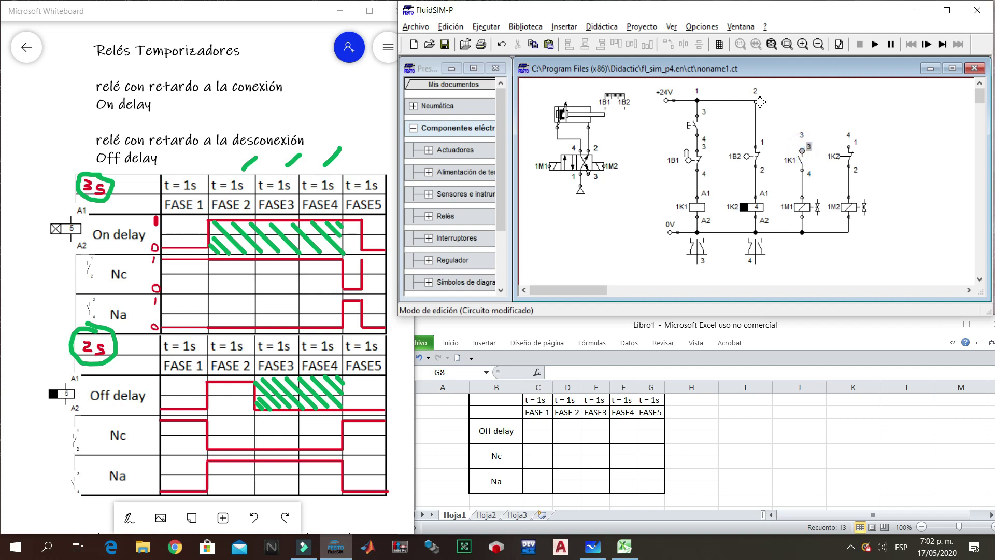
pyautogui.moveTo(756, 101); pyautogui.dragTo(800, 111)
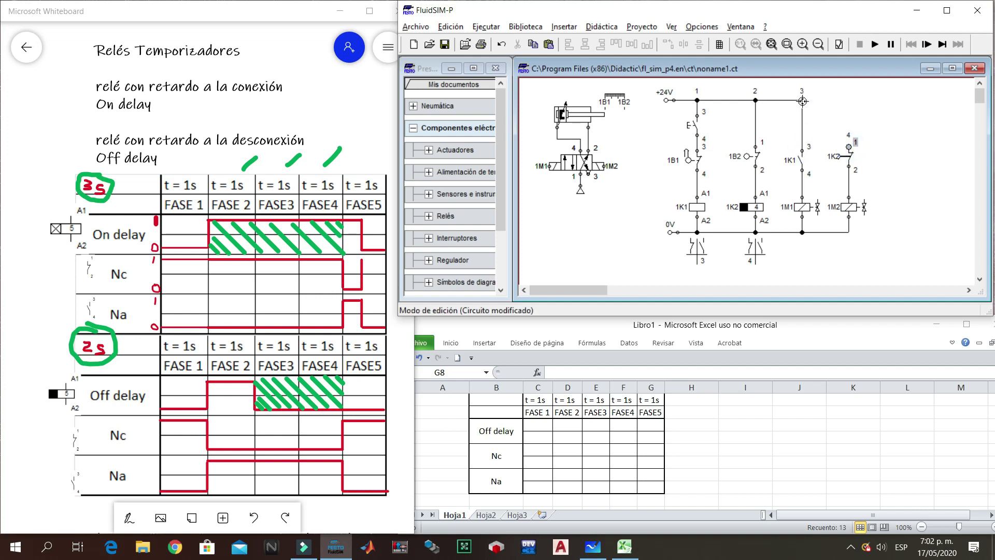
pyautogui.moveTo(848, 140); pyautogui.dragTo(802, 100)
# - Run the simulation, pause it with the pushbutton in branch 1 actuated, and advance by state changes through the cylinder's extension
pyautogui.moveTo(570, 115)
pyautogui.click(875, 45)
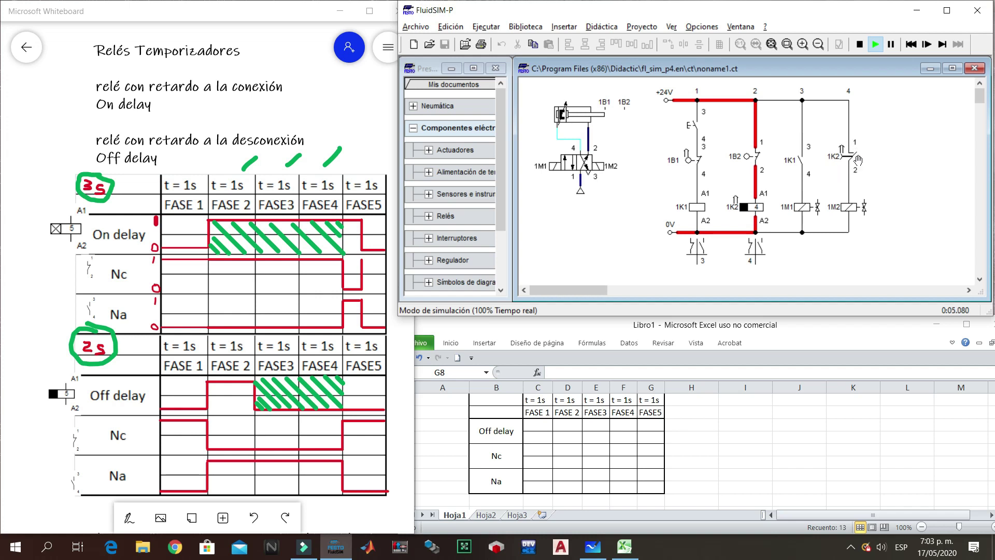
pyautogui.click(892, 46)
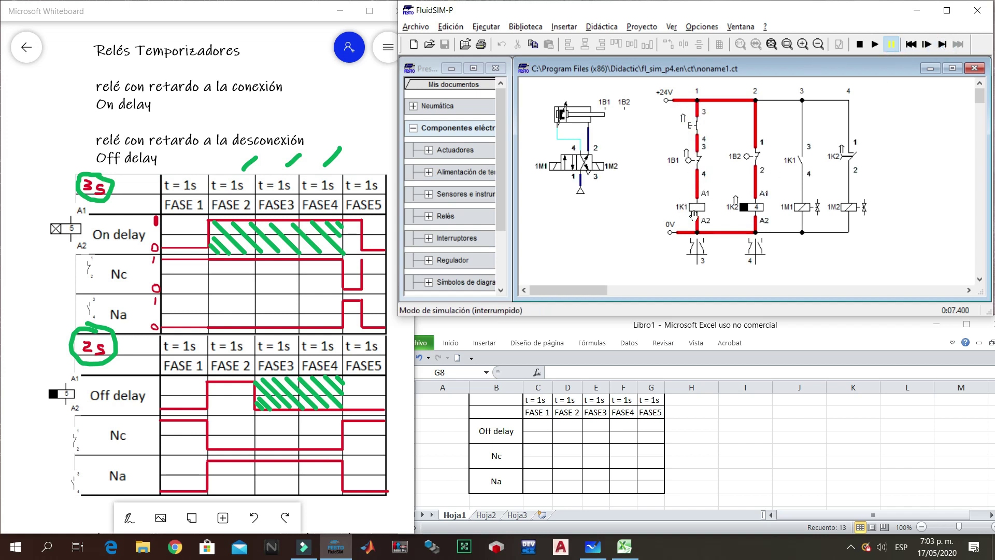
pyautogui.click(942, 50)
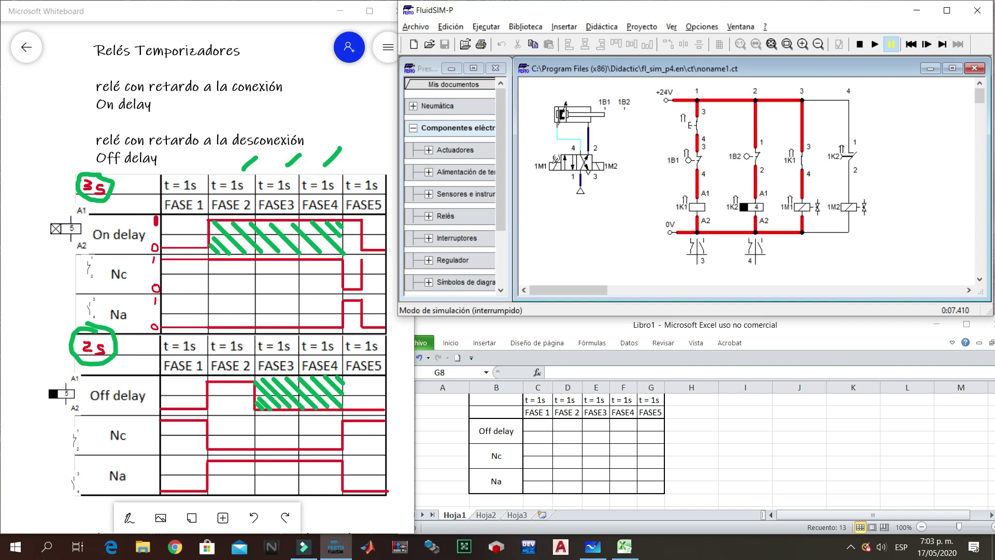
pyautogui.click(944, 48)
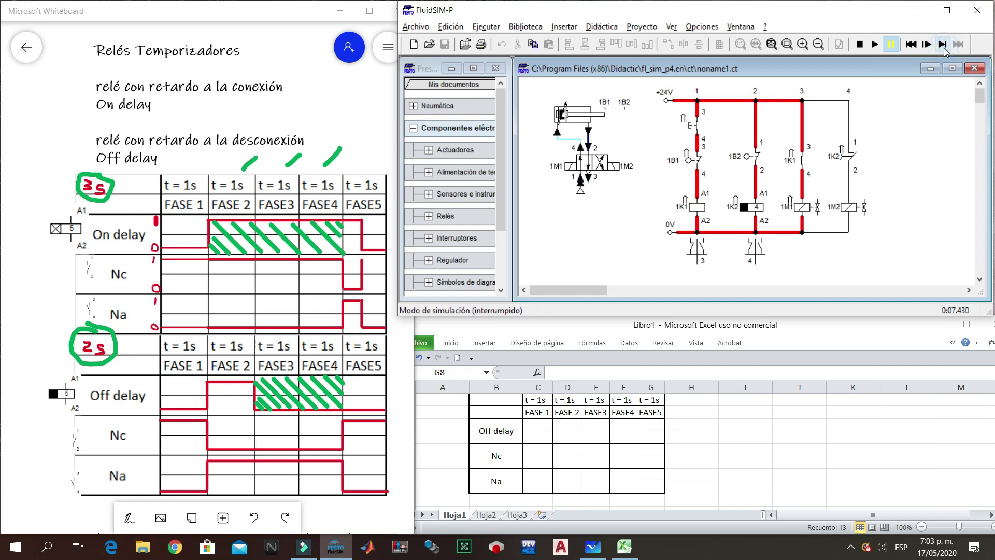
pyautogui.click(943, 48)
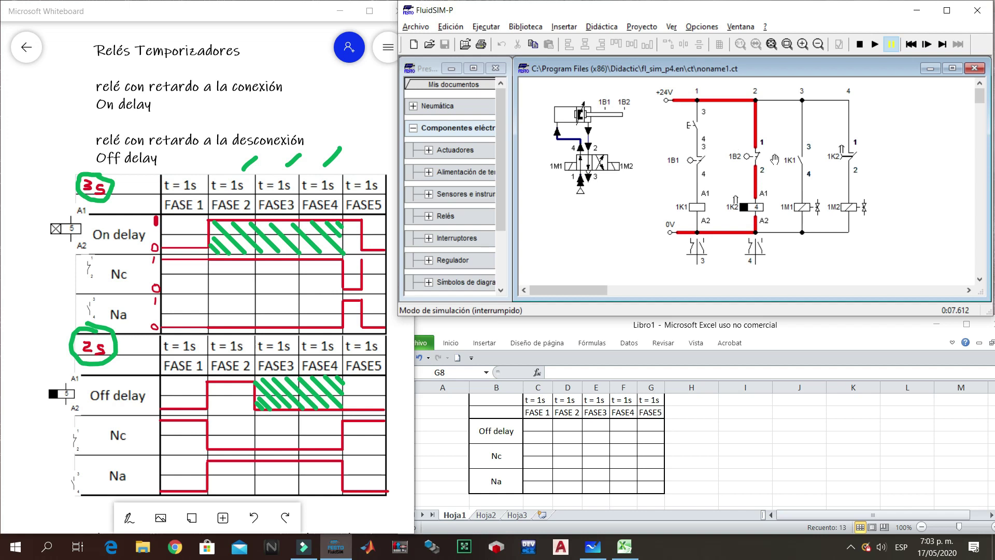
# - Advance the paused simulation by state changes through relay 1K2's off-delay until solenoid 1M2 is energized
pyautogui.click(943, 45)
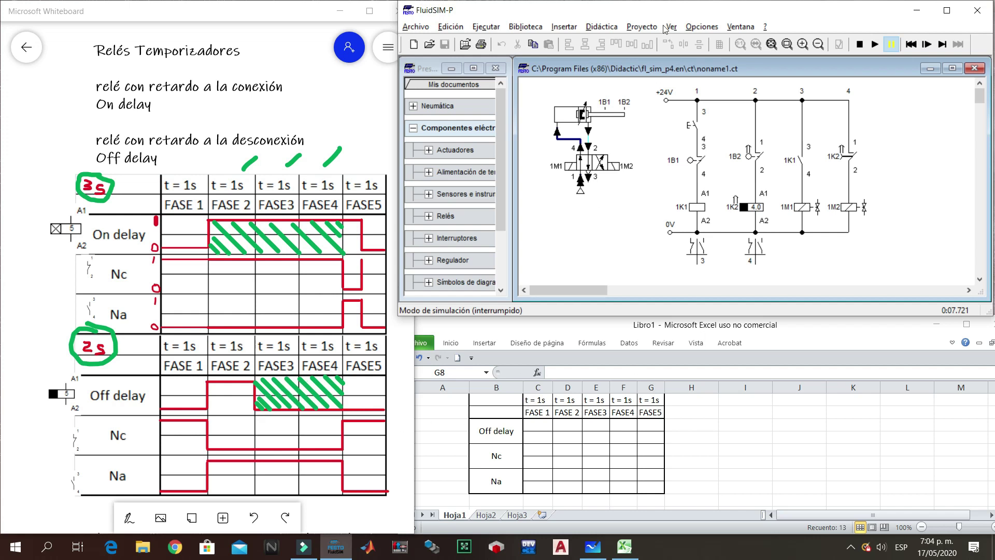
pyautogui.click(942, 46)
pyautogui.click(945, 43)
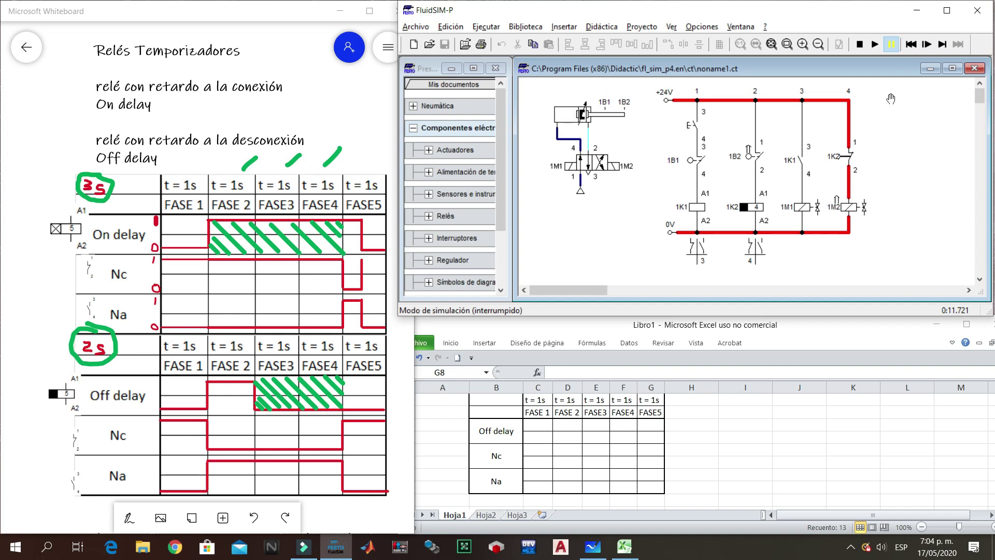
# - Advance the paused simulation by state changes through the cylinder's retraction to examine how 1B2 and 1K2 behave
pyautogui.click(942, 44)
pyautogui.click(942, 45)
pyautogui.click(942, 45)
pyautogui.click(942, 45)
pyautogui.click(942, 45)
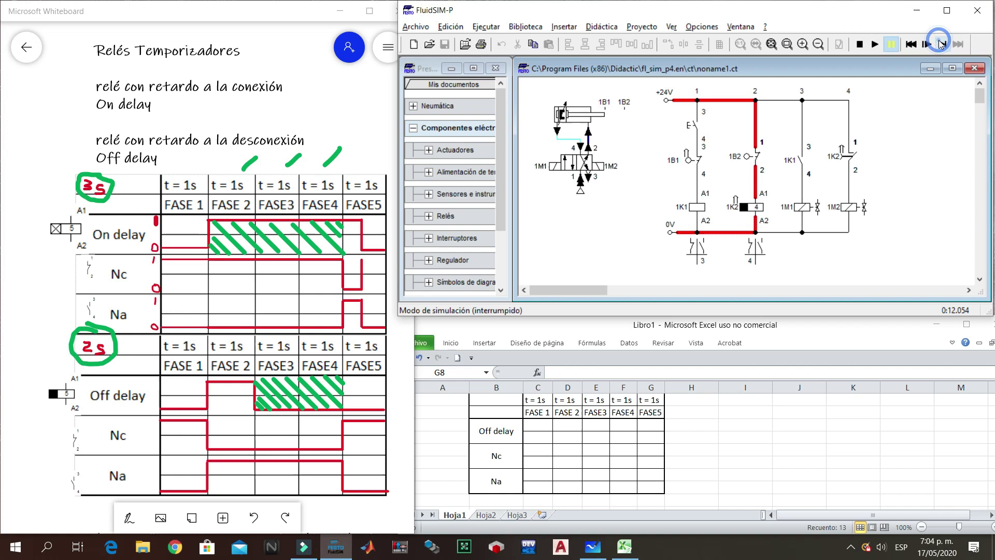
pyautogui.click(942, 45)
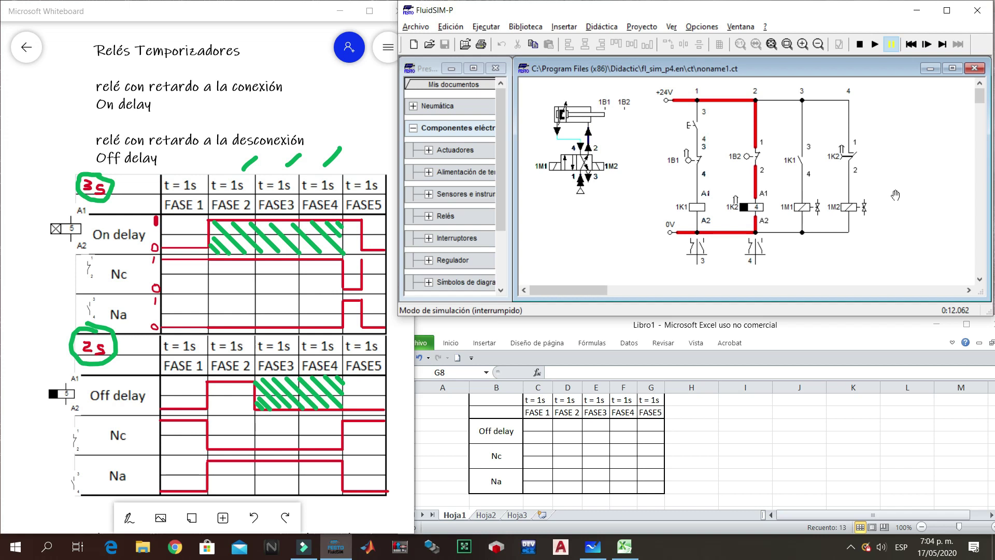
# - Switch to Microsoft Whiteboard and move the sequence problem text farther below the timing tables
pyautogui.click(292, 61)
pyautogui.click(397, 134)
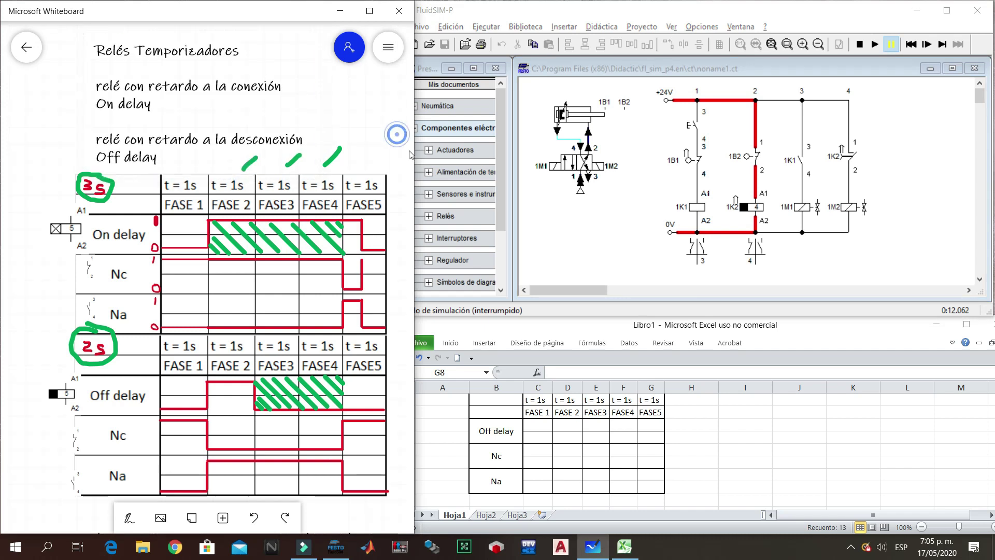
pyautogui.scroll(-5, 401, 327)
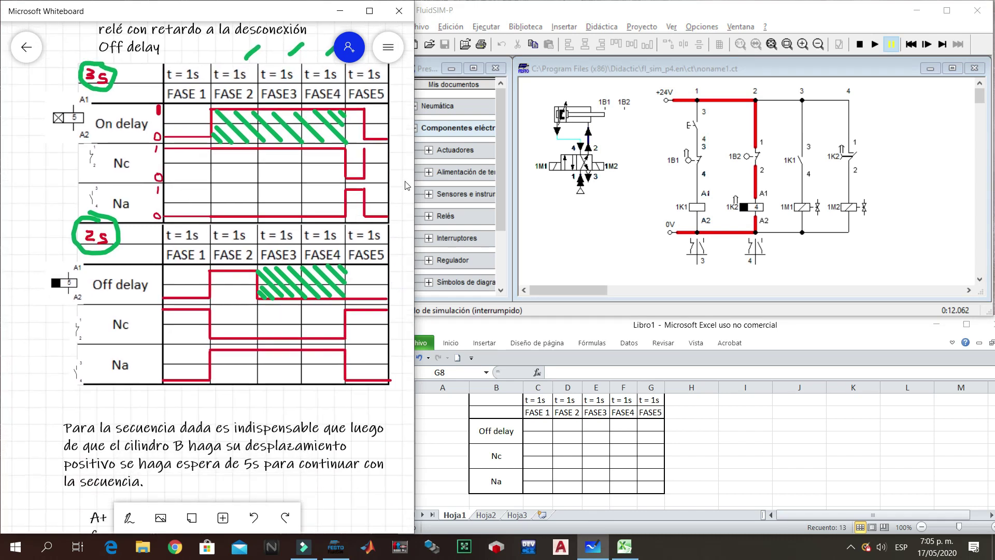
pyautogui.scroll(-5, 409, 318)
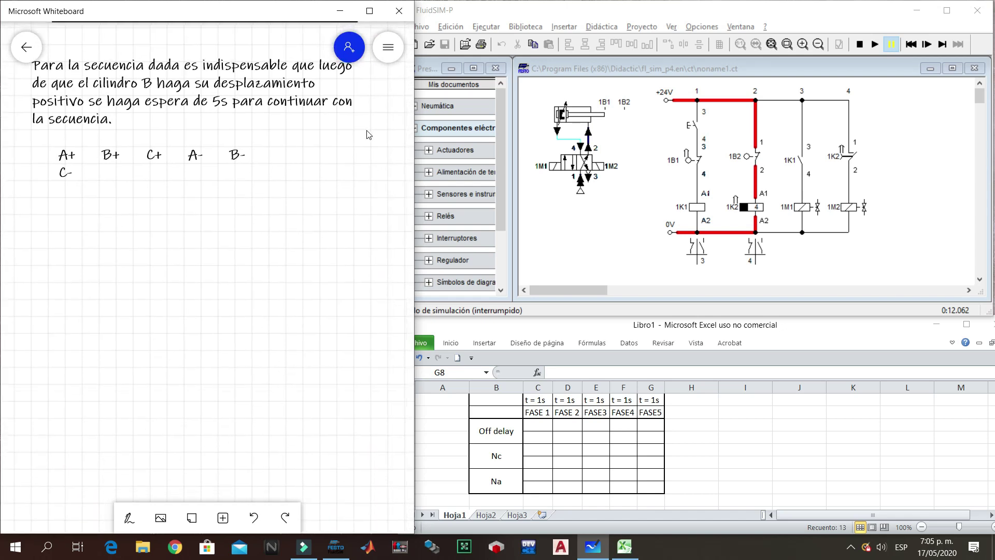
pyautogui.click(281, 153)
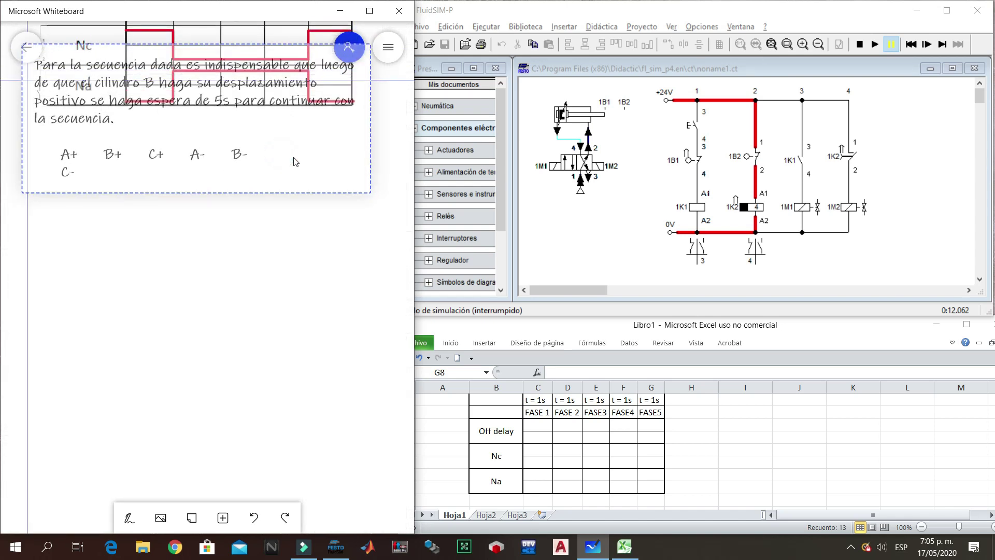
pyautogui.moveTo(317, 167); pyautogui.dragTo(322, 266)
pyautogui.click(386, 228)
pyautogui.scroll(-3, 386, 207)
pyautogui.click(305, 164)
pyautogui.moveTo(287, 163); pyautogui.dragTo(303, 285)
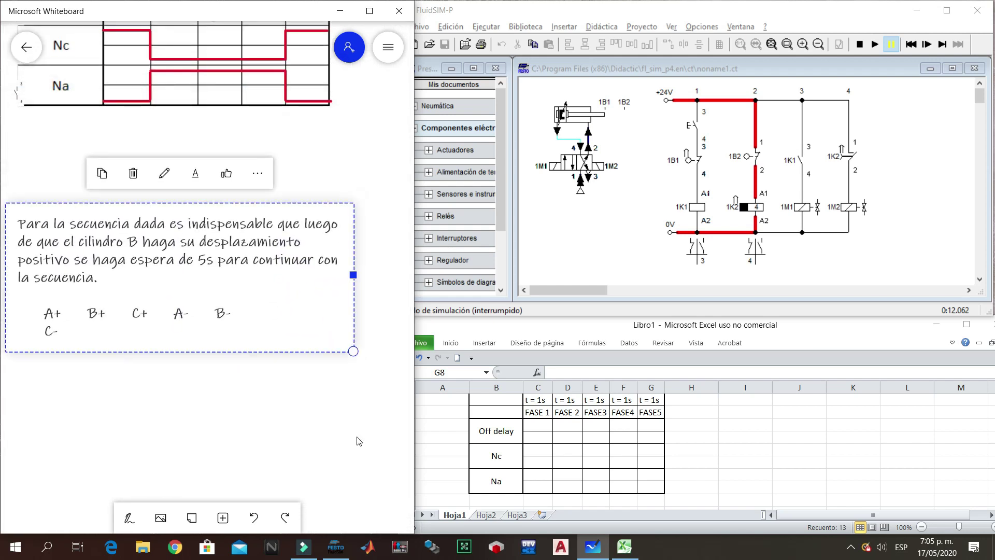
pyautogui.click(371, 346)
pyautogui.scroll(-5, 371, 347)
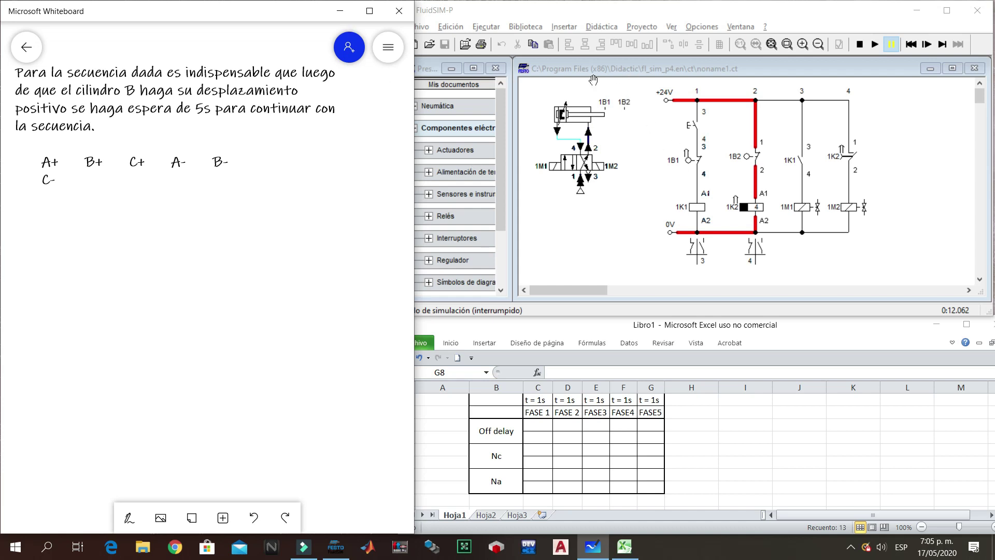
# - Switch to FluidSIM-P, create a new circuit and narrow the program window beside the whiteboard
pyautogui.click(415, 45)
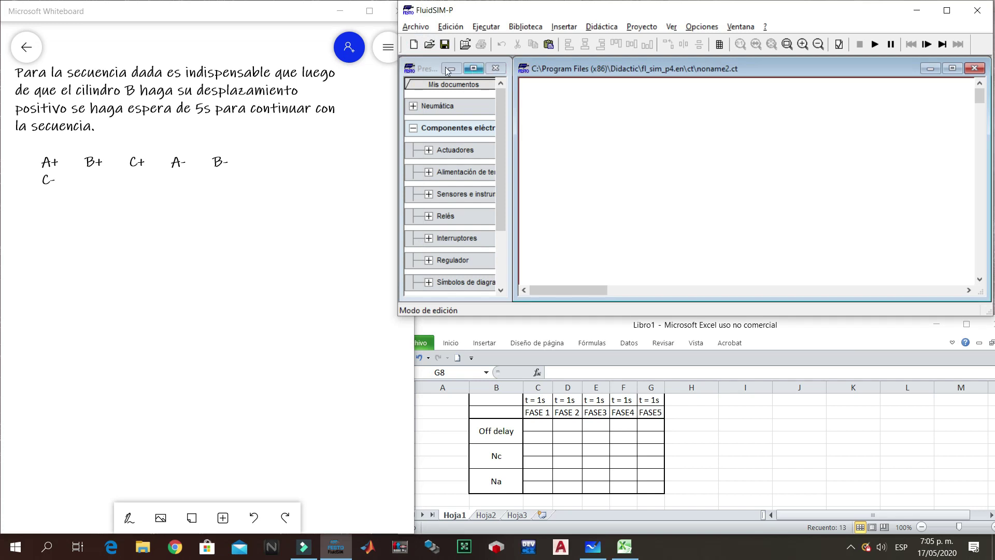
pyautogui.moveTo(395, 76); pyautogui.dragTo(415, 76)
# - Add a blank line at the end of the sequence problem text on the whiteboard
pyautogui.click(229, 287)
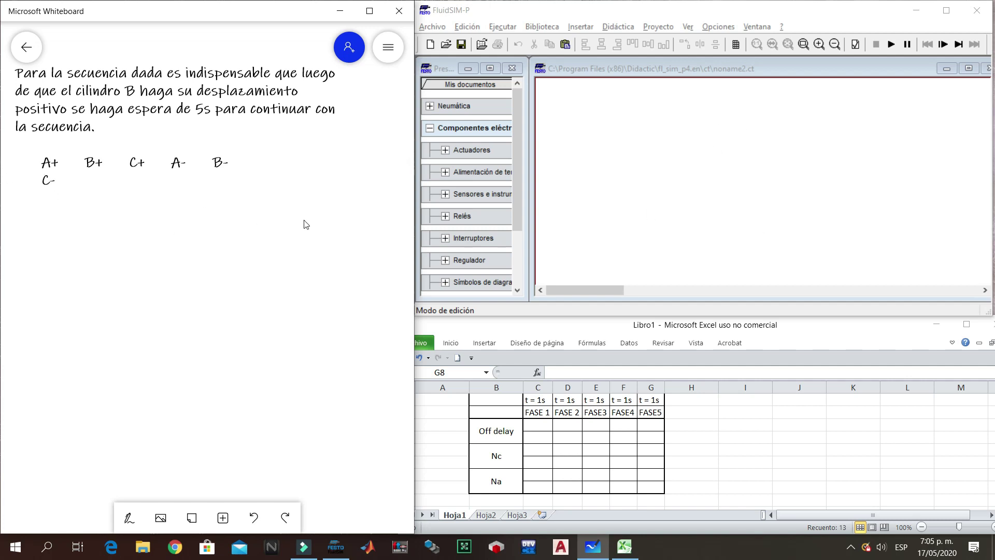
pyautogui.click(220, 190)
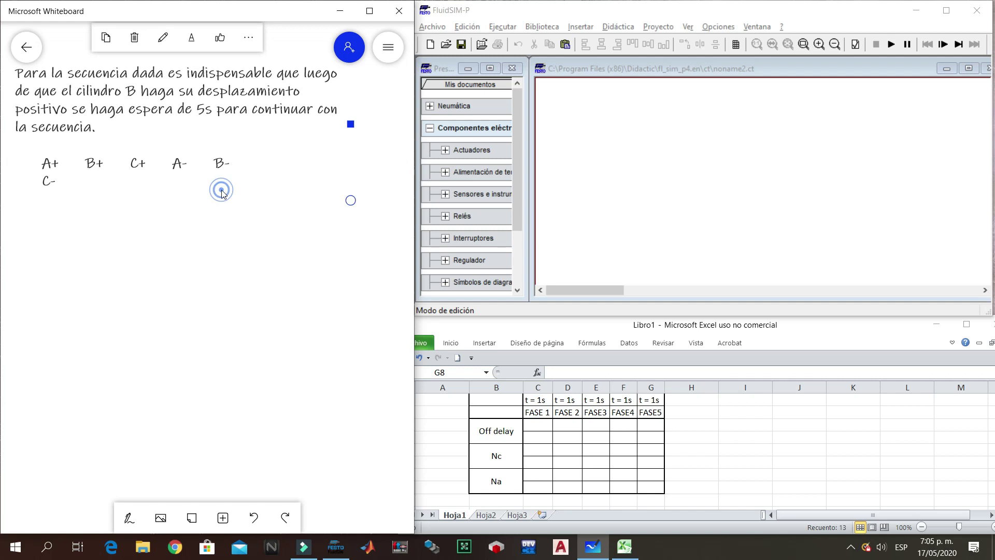
pyautogui.press('Return')
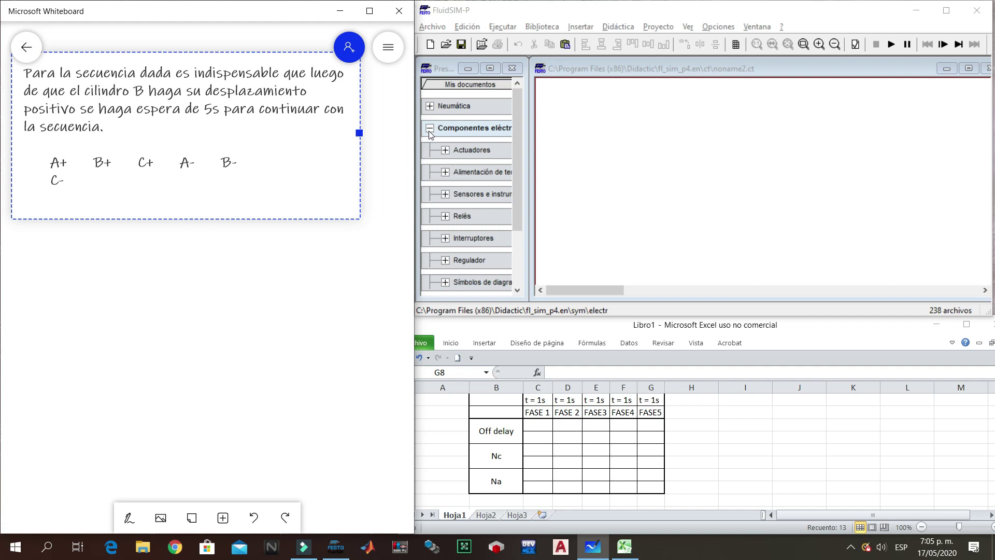
pyautogui.click(265, 294)
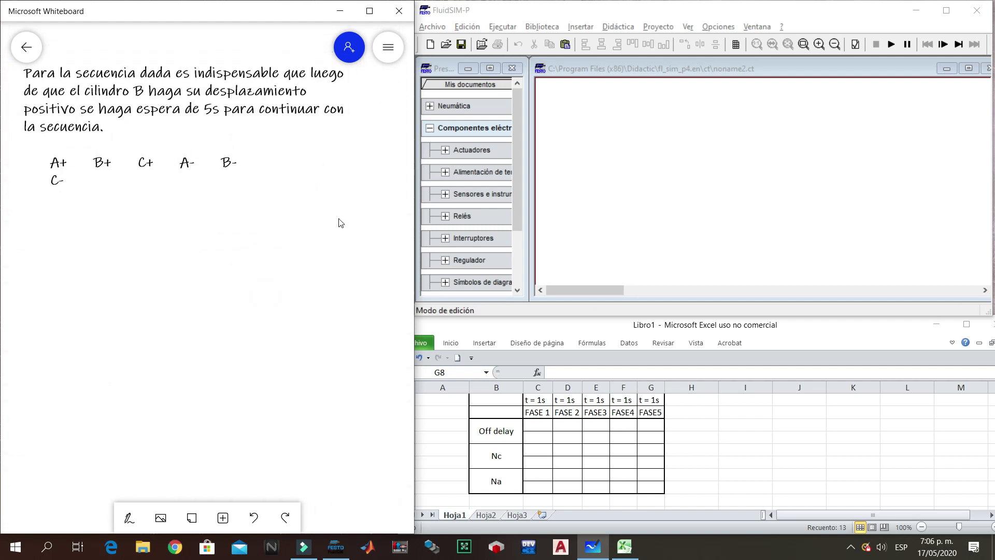
# - Place a compressed air source from the pneumatic supply elements in the new FluidSIM-P circuit
pyautogui.click(430, 128)
pyautogui.click(429, 106)
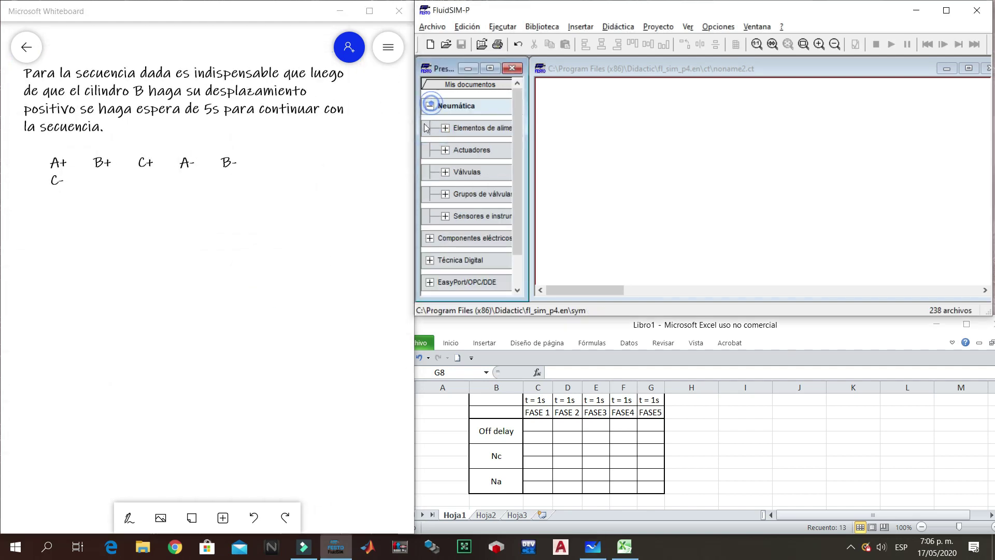
pyautogui.click(441, 129)
pyautogui.moveTo(443, 158); pyautogui.dragTo(601, 164)
pyautogui.click(444, 129)
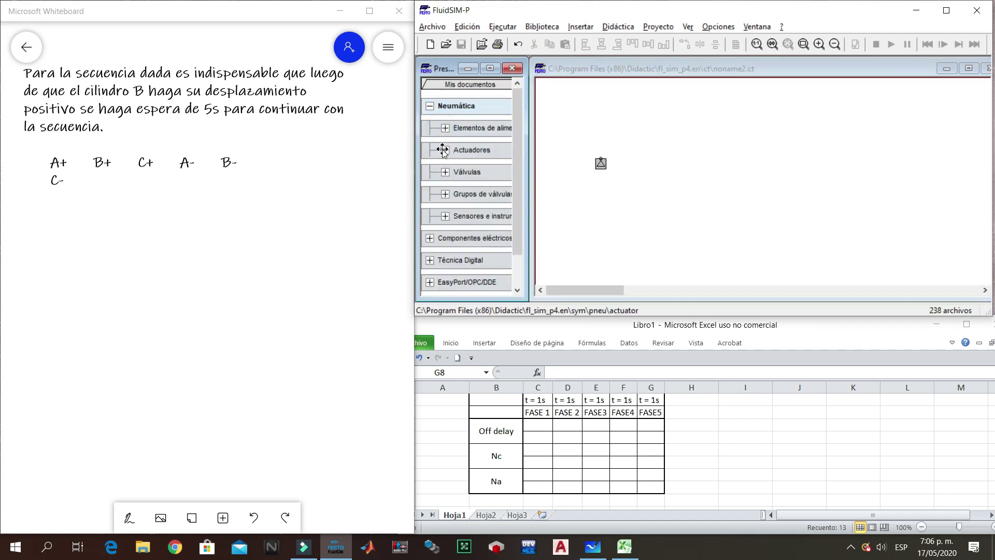
# - Place a double-acting cylinder from the pneumatic actuators above the compressed air source
pyautogui.click(445, 149)
pyautogui.click(489, 233)
pyautogui.moveTo(489, 233); pyautogui.dragTo(611, 97)
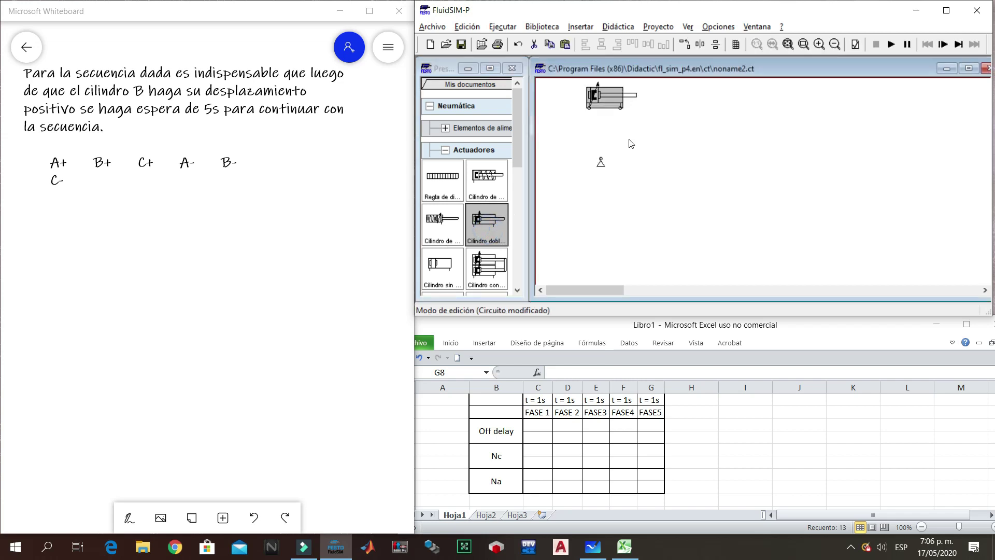
pyautogui.click(444, 150)
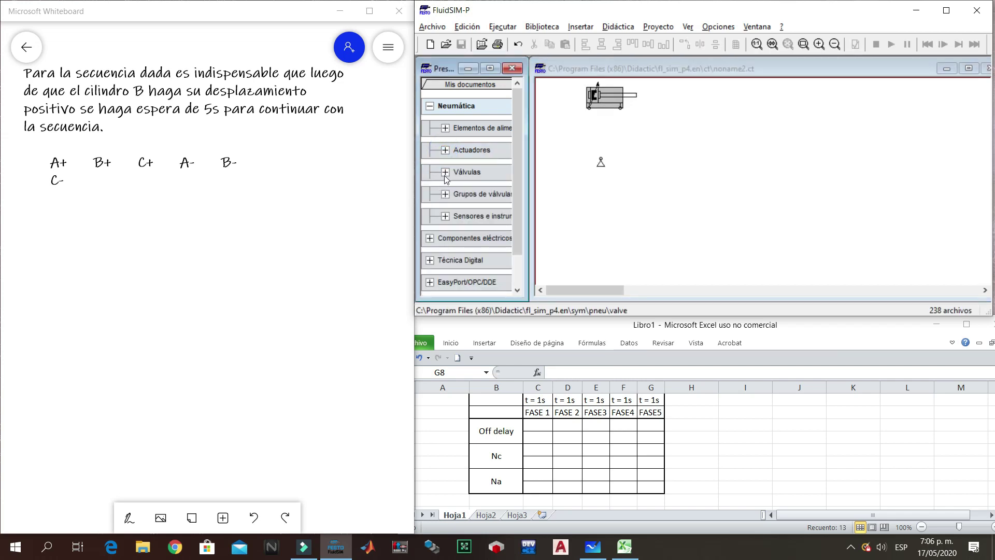
# - Place a 5/n-way valve between the cylinder and the compressed air source, moving the source below it
pyautogui.click(445, 172)
pyautogui.click(461, 194)
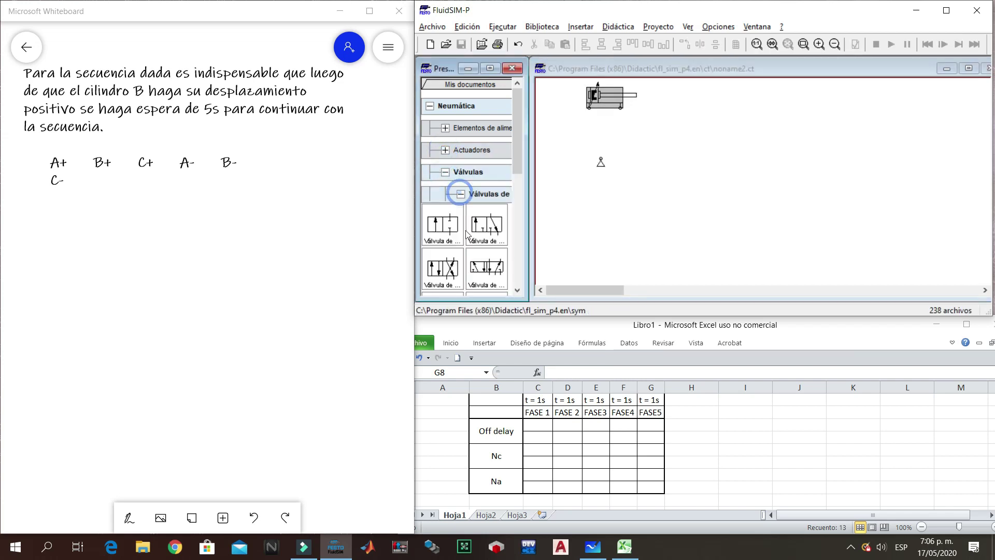
pyautogui.moveTo(486, 268); pyautogui.dragTo(616, 199)
pyautogui.moveTo(610, 148); pyautogui.dragTo(606, 175)
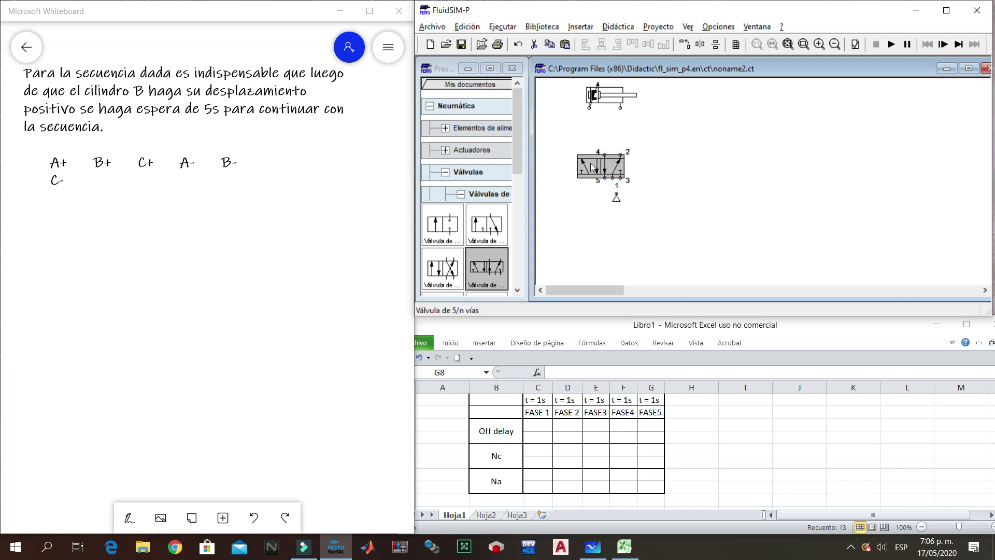
pyautogui.click(460, 193)
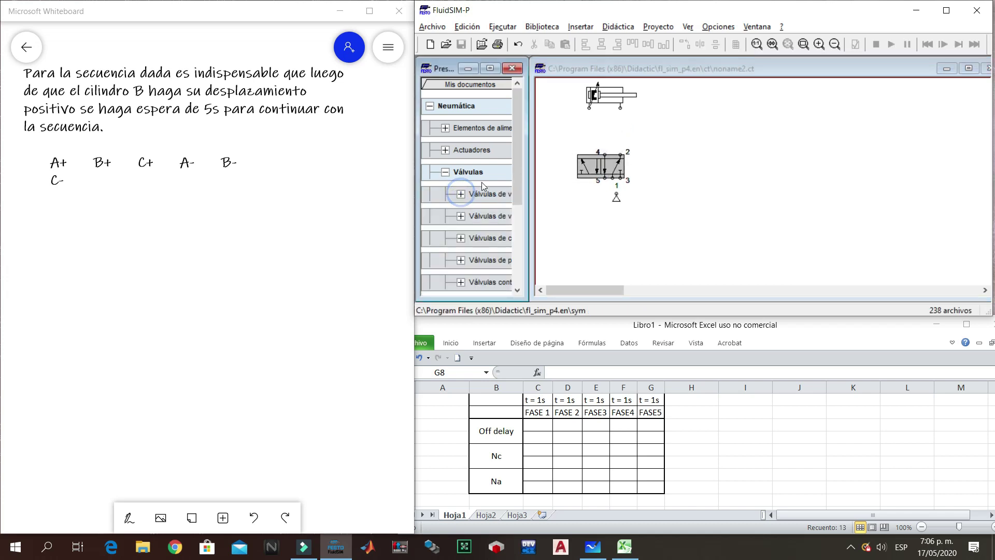
# - Insert a throttle valve, rotate it to vertical and connect it to the cylinder's piston-side port
pyautogui.click(461, 238)
pyautogui.moveTo(516, 139); pyautogui.dragTo(508, 179)
pyautogui.moveTo(486, 144); pyautogui.dragTo(688, 127)
pyautogui.rightClick(690, 128)
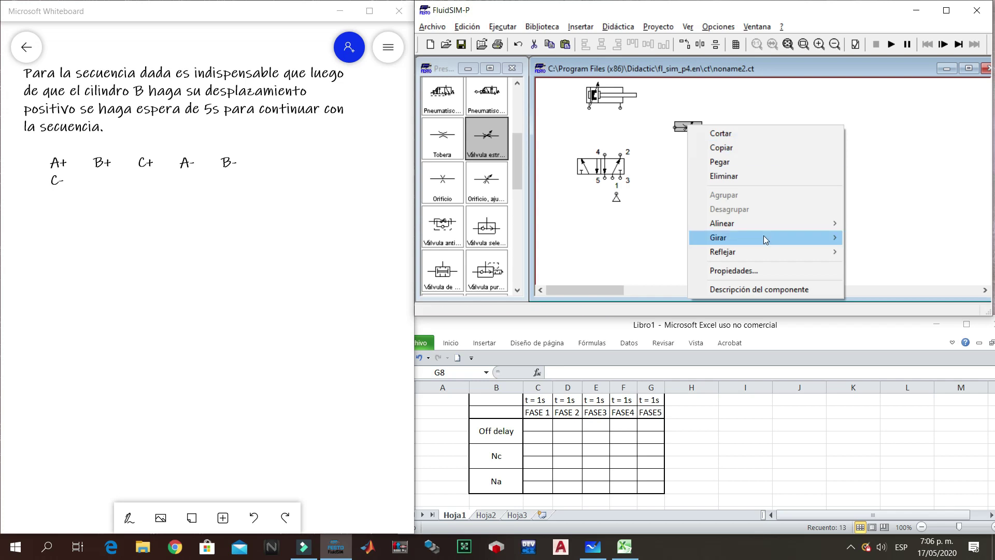
pyautogui.moveTo(777, 238)
pyautogui.click(878, 243)
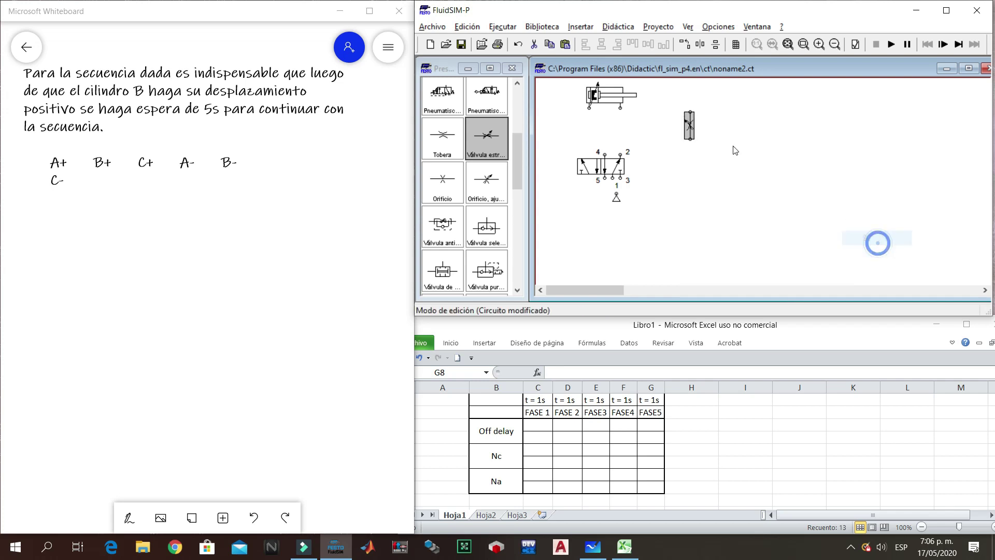
pyautogui.moveTo(686, 127)
pyautogui.mouseDown()
pyautogui.moveTo(583, 132)
pyautogui.moveTo(591, 108)
pyautogui.mouseUp()
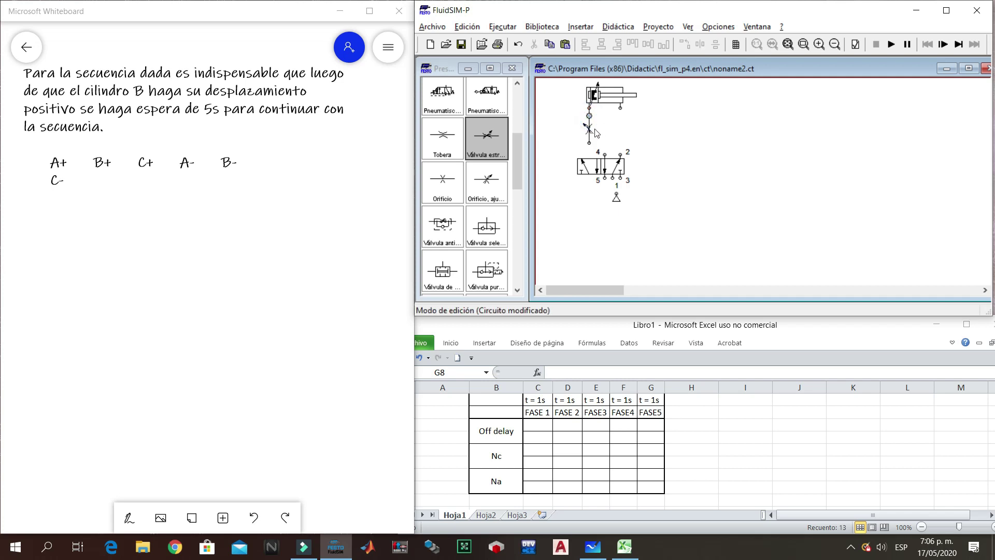
# - Set the throttle valve's degree of opening, then reopen its properties to check the setting
pyautogui.doubleClick(589, 129)
pyautogui.write('0')
pyautogui.press('Return')
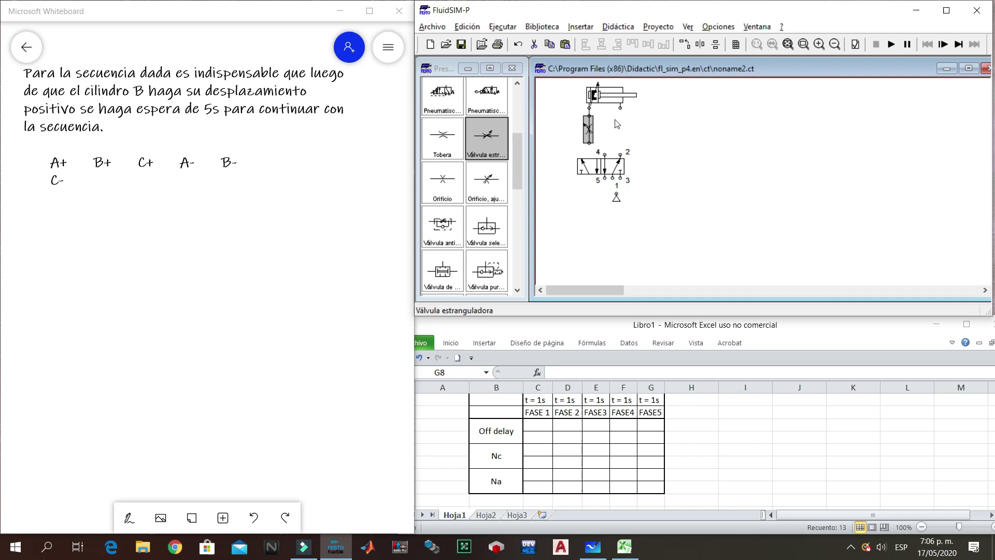
pyautogui.doubleClick(588, 130)
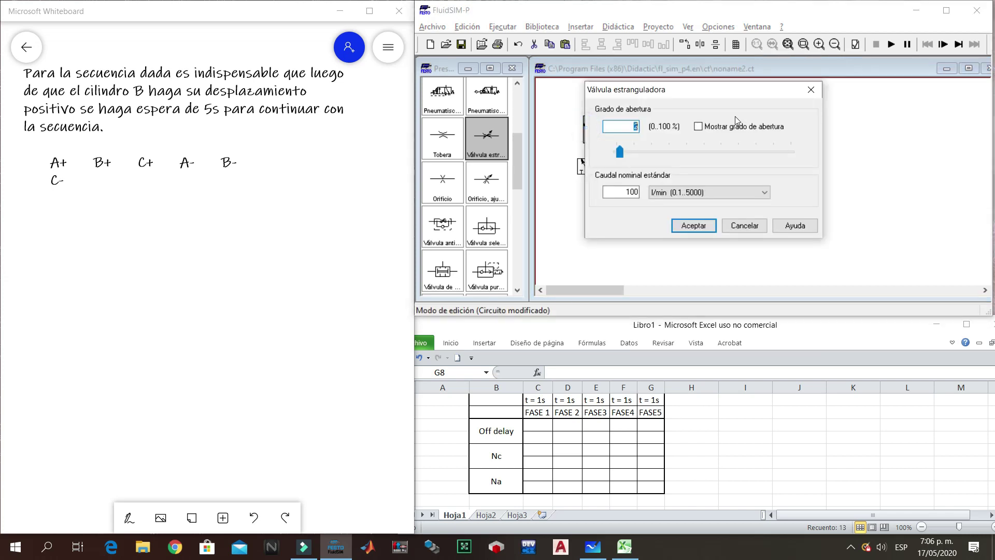
pyautogui.click(806, 90)
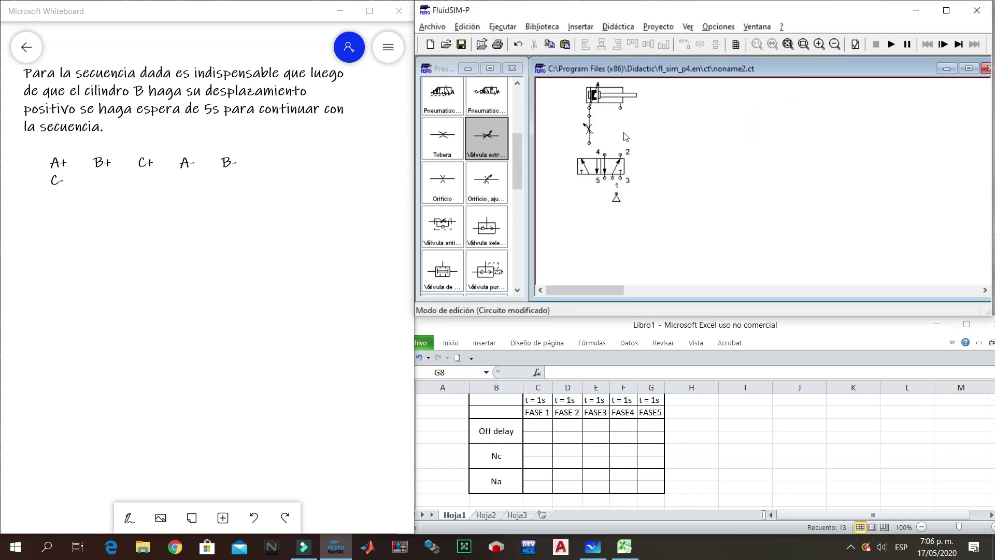
# - Copy the throttle valve to the cylinder's rod-side port and connect the first throttle to valve port 4
pyautogui.moveTo(596, 133); pyautogui.dragTo(621, 108)
pyautogui.click(642, 141)
pyautogui.moveTo(605, 153); pyautogui.dragTo(596, 148)
# - Configure the 5/n-way valve with solenoid actuation on both its left and right sides
pyautogui.doubleClick(595, 166)
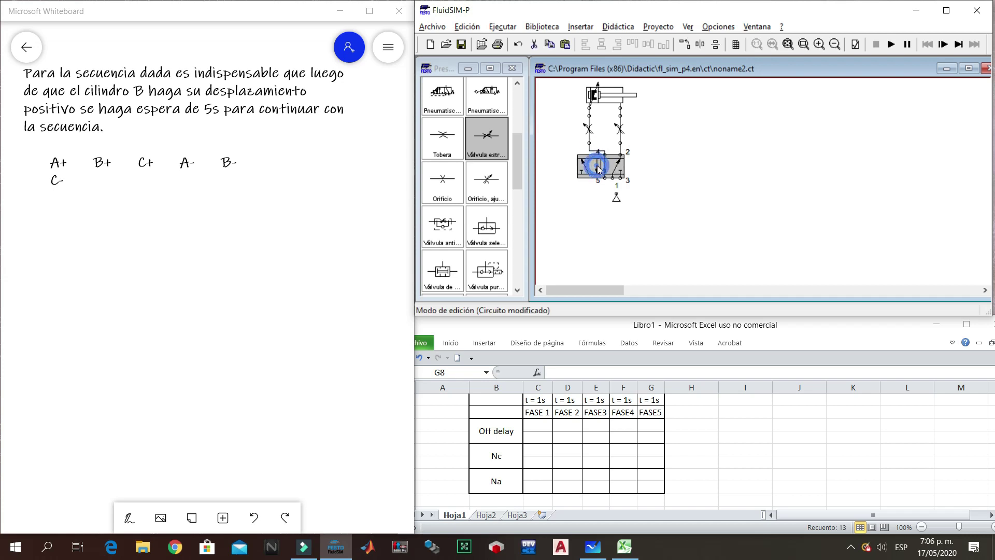
pyautogui.click(606, 173)
pyautogui.click(598, 218)
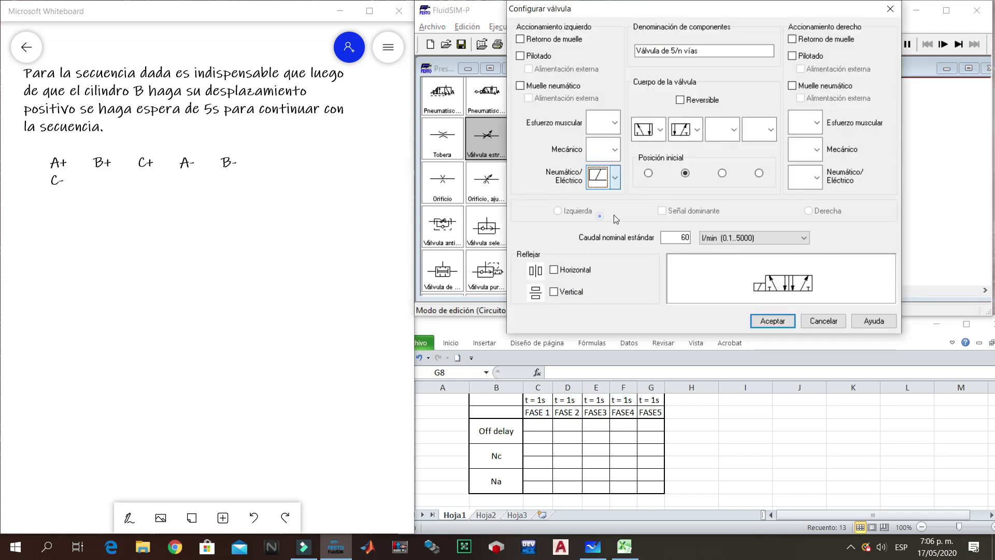
pyautogui.click(816, 177)
pyautogui.click(806, 220)
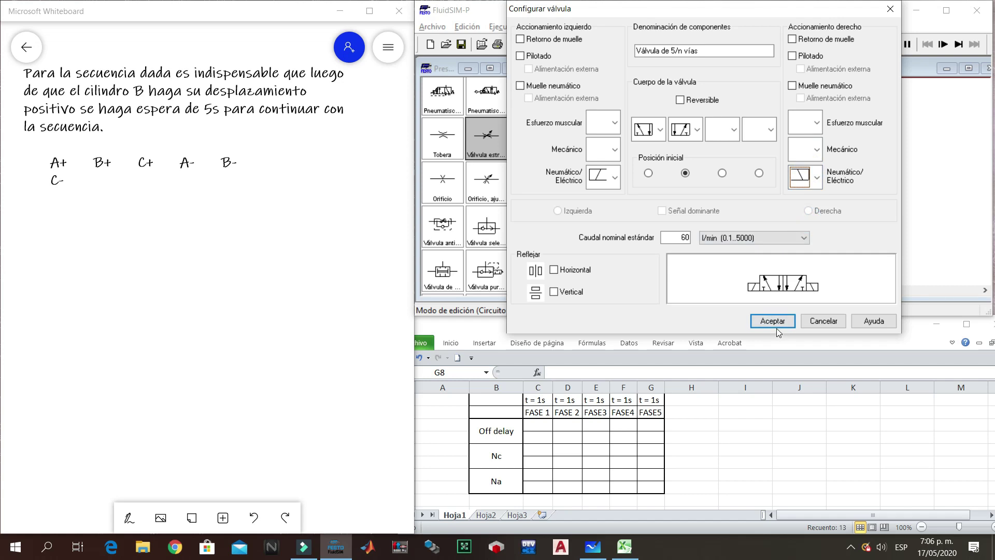
pyautogui.click(776, 325)
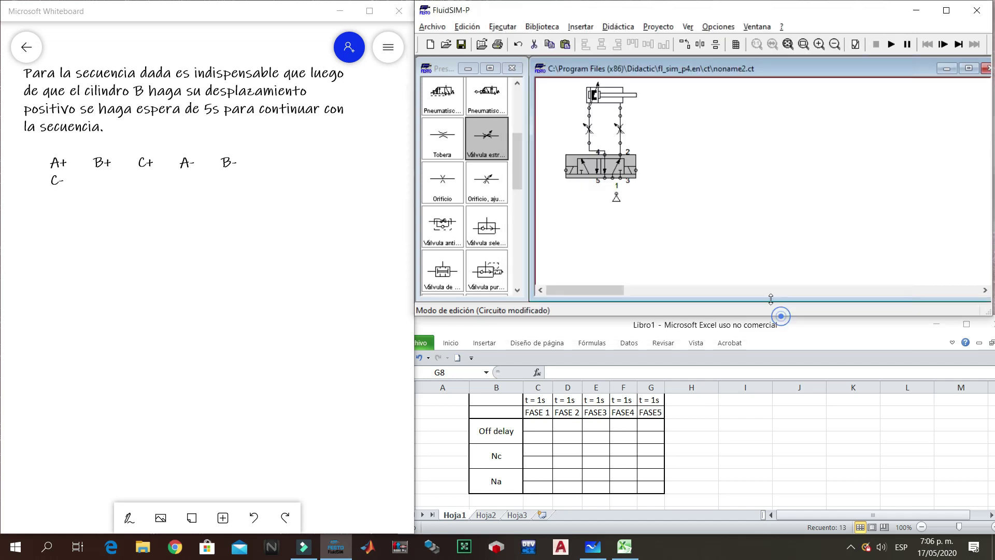
# - Align the compressed air source under port 1 of the 5/n-way valve and connect it to that port
pyautogui.click(612, 196)
pyautogui.moveTo(612, 195); pyautogui.dragTo(613, 191)
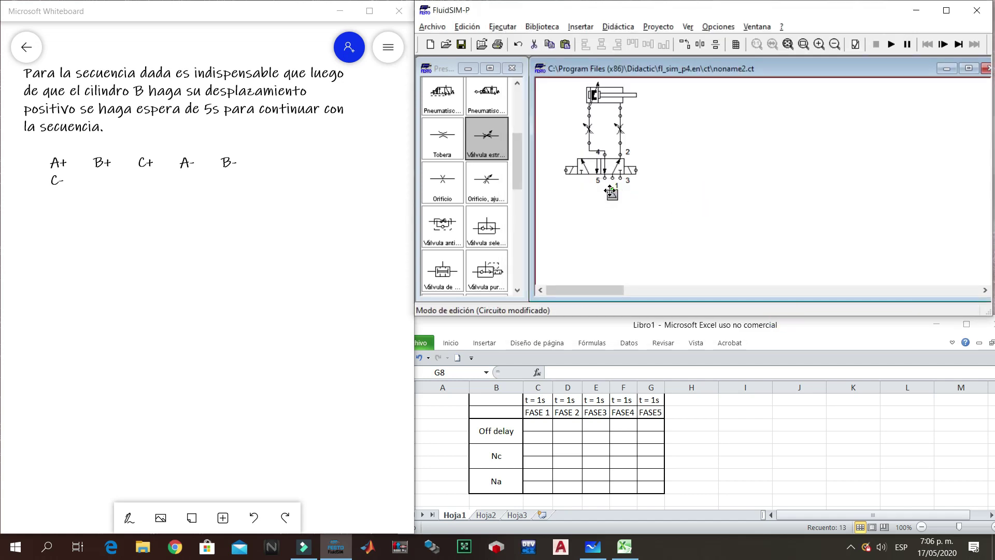
pyautogui.click(613, 188)
pyautogui.click(626, 192)
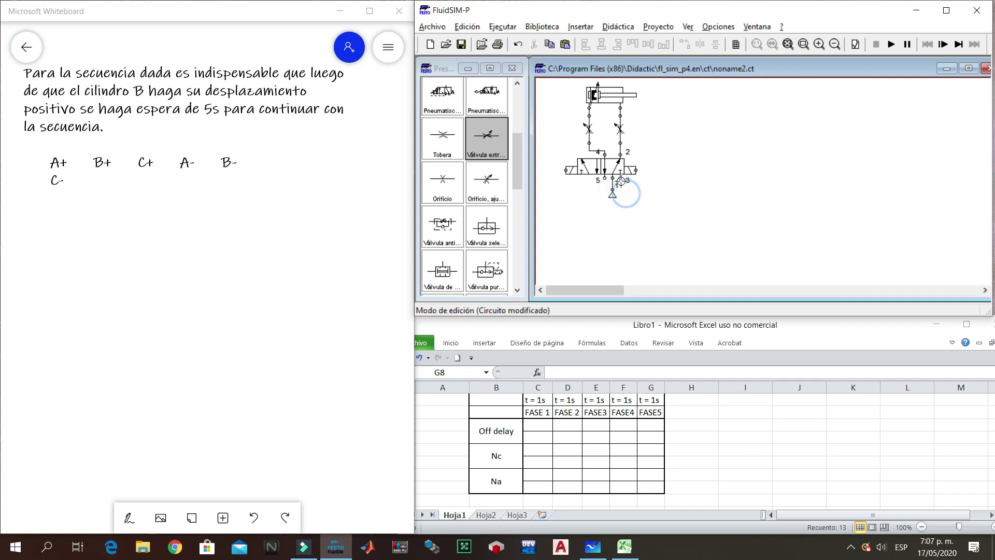
# - Close ports 3 and 5 of the 5/n-way valve with exhaust symbols
pyautogui.doubleClick(621, 181)
pyautogui.click(715, 199)
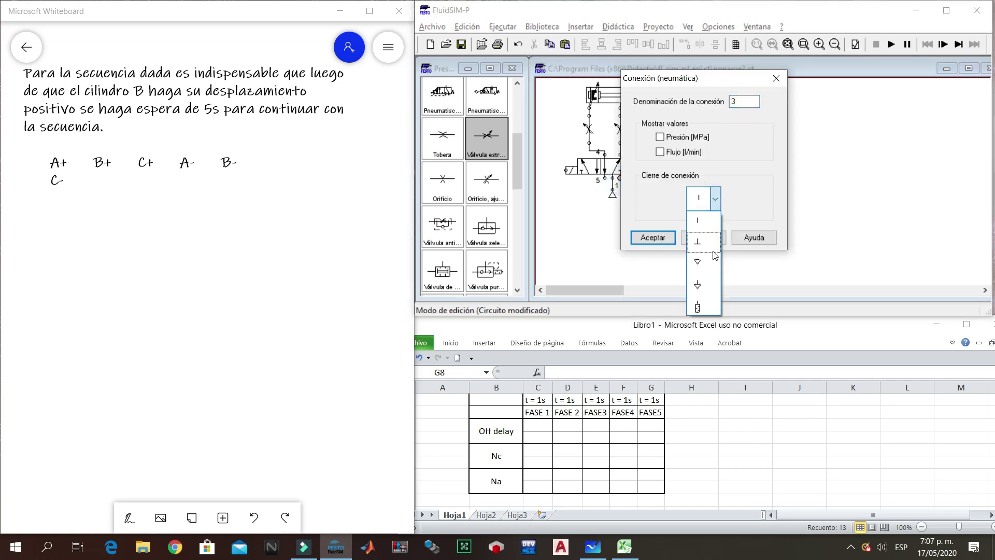
pyautogui.click(709, 259)
pyautogui.click(649, 238)
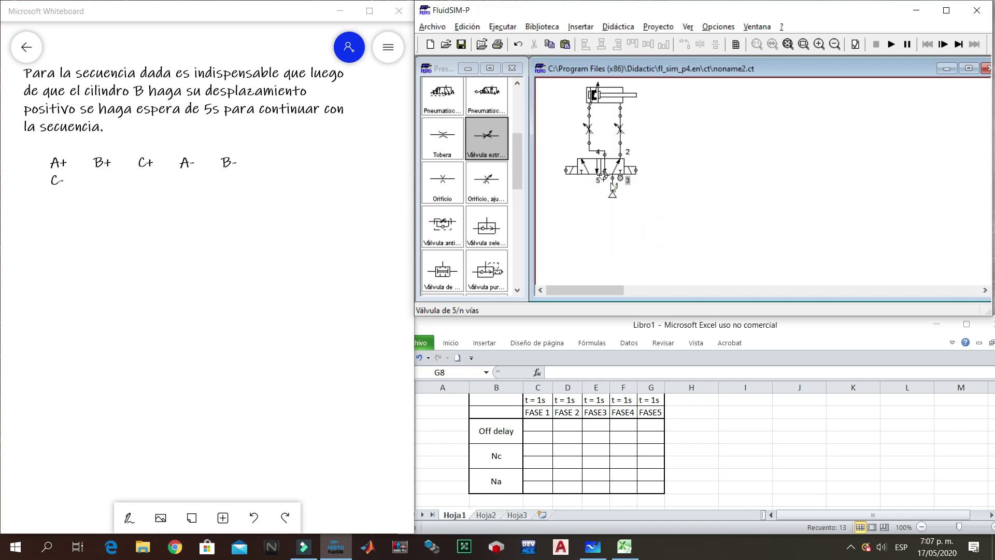
pyautogui.doubleClick(603, 177)
pyautogui.click(715, 201)
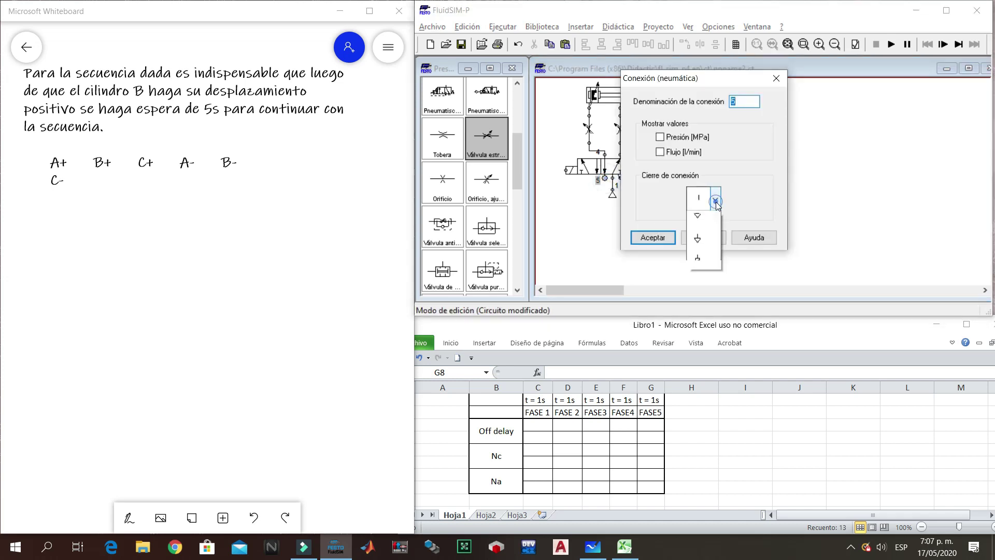
pyautogui.click(700, 259)
pyautogui.click(721, 237)
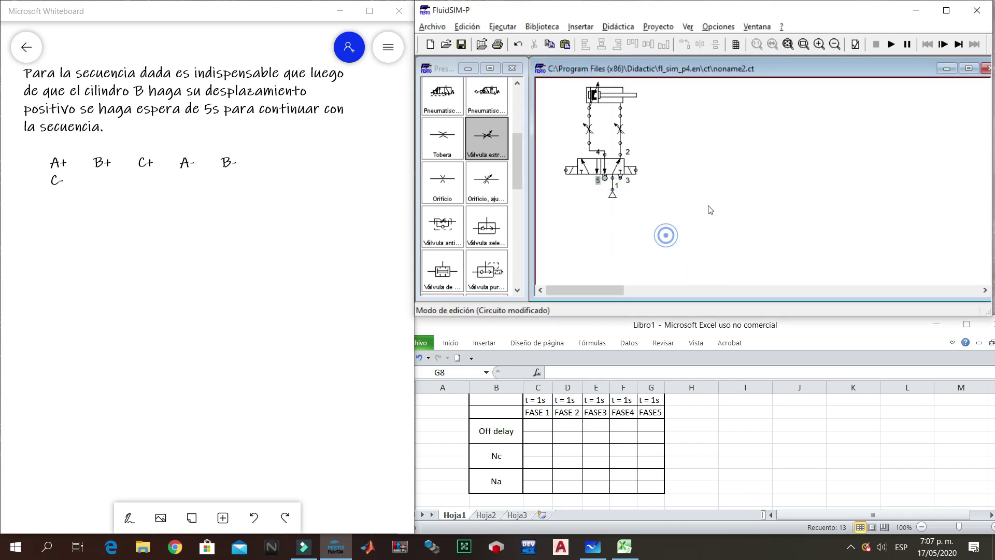
# - Add actuation labels 1b1 at 0 mm and 1b2 at 100 mm to the cylinder and move their distance rule beyond the rod end
pyautogui.doubleClick(613, 100)
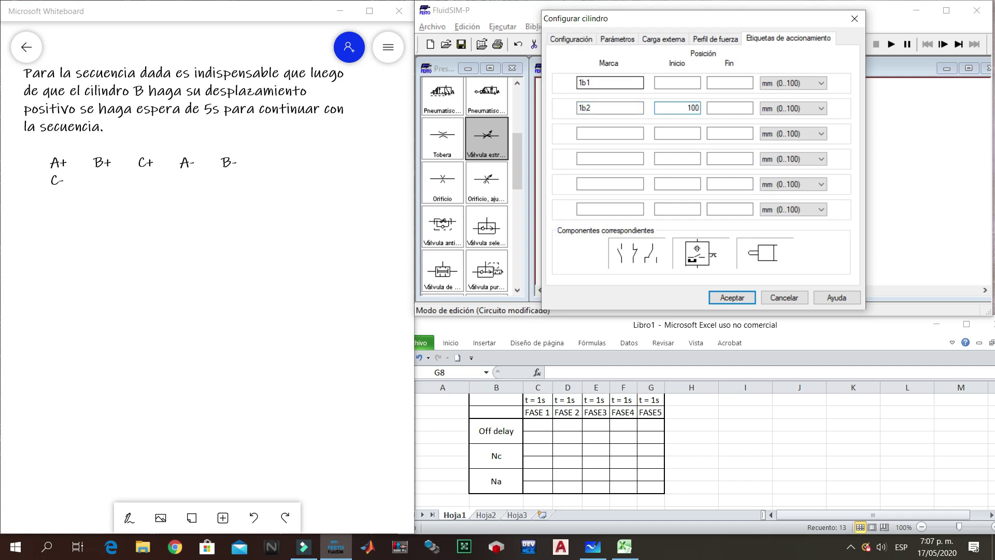
pyautogui.press('Return')
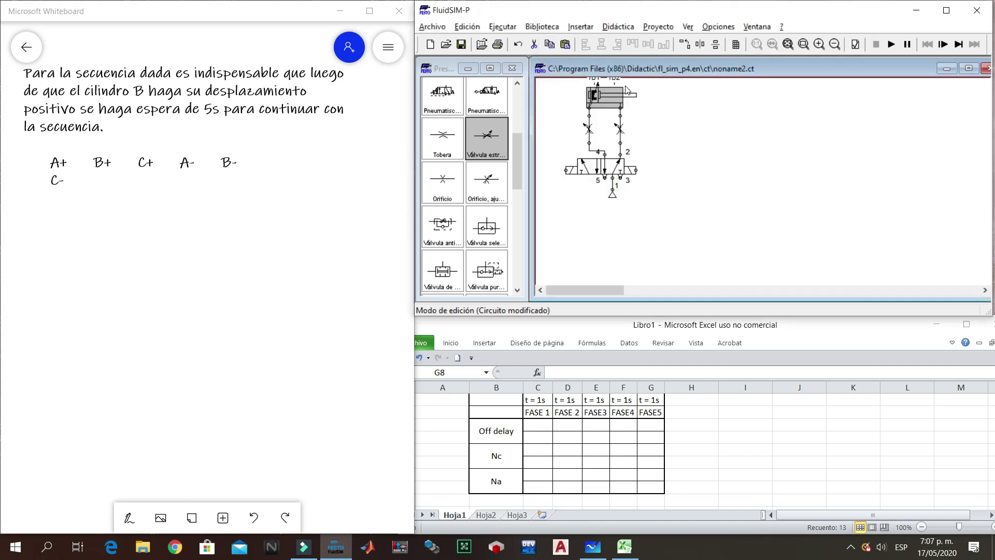
pyautogui.click(620, 107)
pyautogui.moveTo(533, 81); pyautogui.dragTo(684, 200)
pyautogui.moveTo(638, 94)
pyautogui.mouseDown()
pyautogui.moveTo(639, 113)
pyautogui.moveTo(641, 95)
pyautogui.moveTo(654, 97)
pyautogui.mouseUp()
pyautogui.click(666, 119)
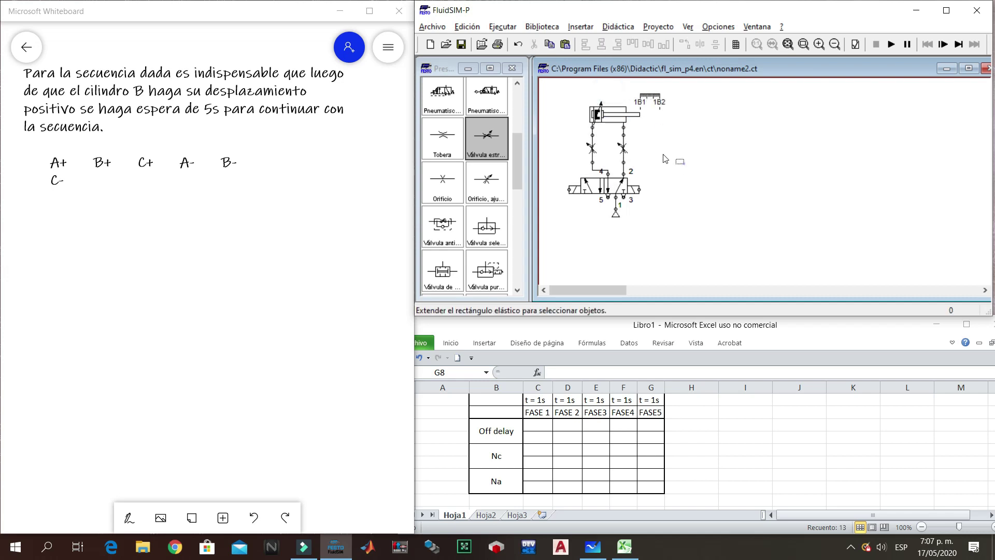
# - Move the complete cylinder circuit with its distance rule closer to the upper-left corner of the sheet
pyautogui.moveTo(555, 81); pyautogui.dragTo(725, 236)
pyautogui.moveTo(598, 111); pyautogui.dragTo(581, 95)
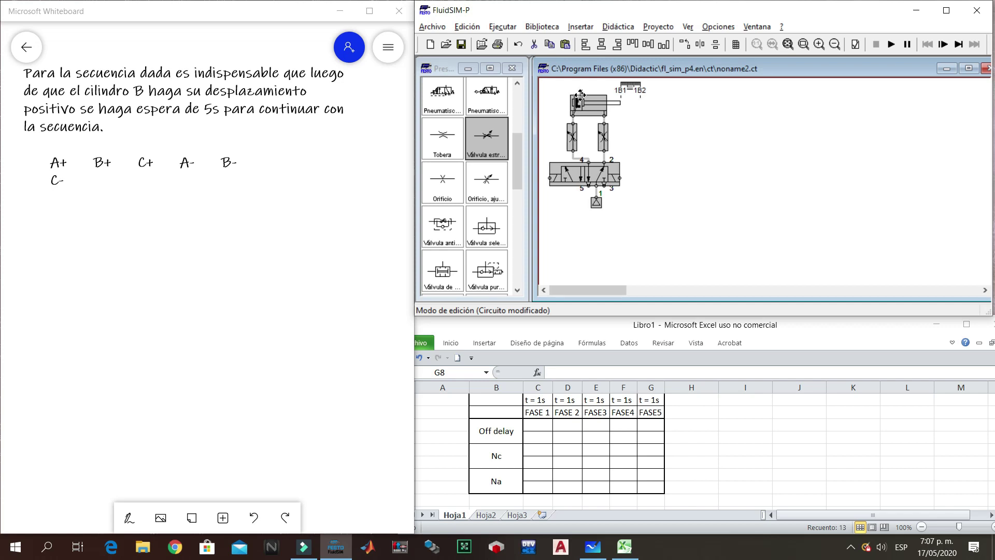
pyautogui.click(721, 136)
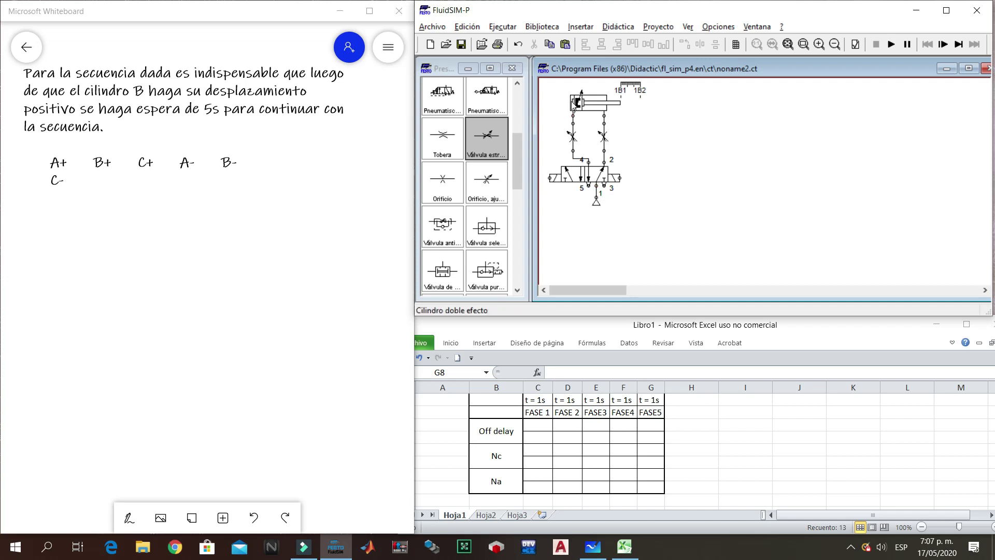
# - Label the left solenoid of the 5/n-way valve 1m1
pyautogui.click(550, 177)
pyautogui.doubleClick(550, 178)
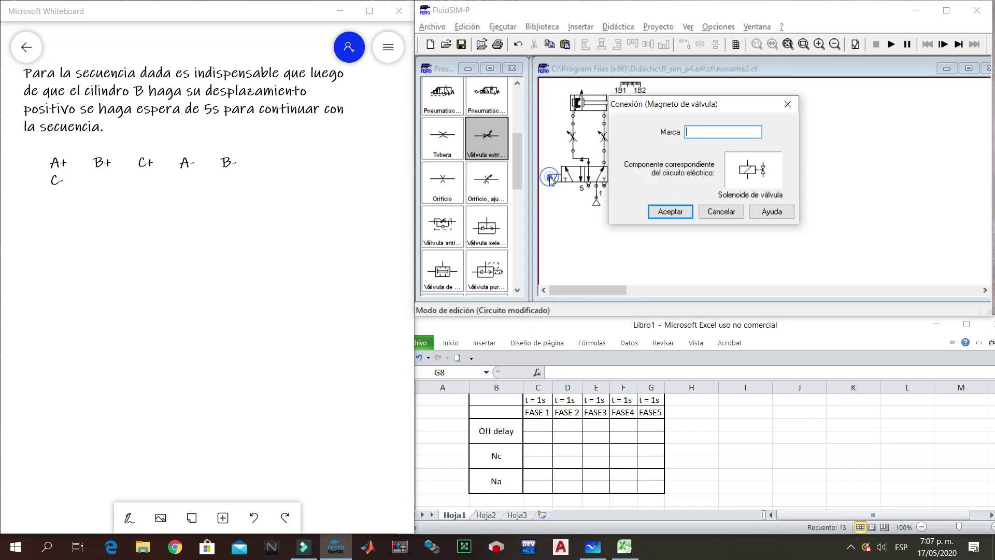
pyautogui.write('1m1')
pyautogui.press('Return')
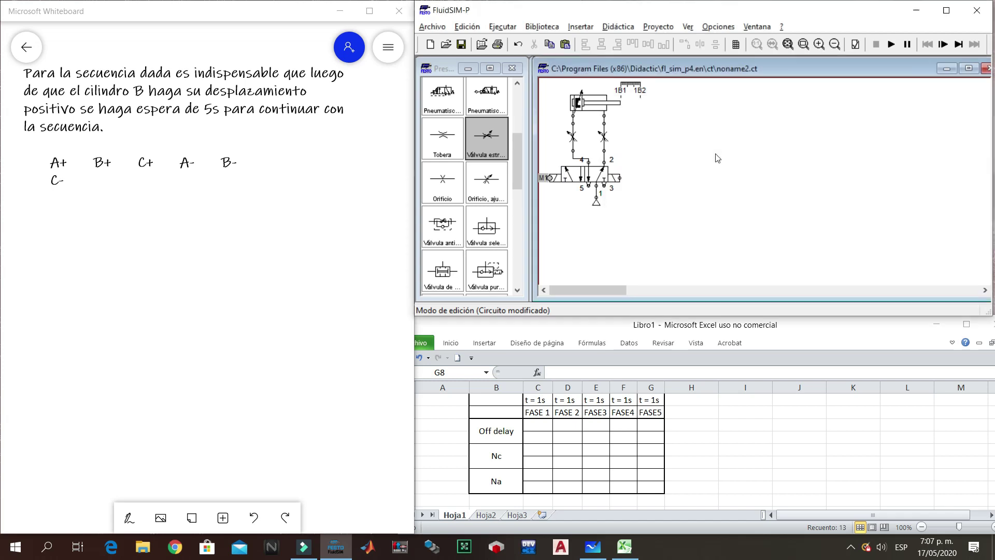
# - Shift the complete circuit right to make room for the 1M1 label and label the valve's right solenoid 1M2
pyautogui.moveTo(549, 81); pyautogui.dragTo(649, 229)
pyautogui.moveTo(595, 176); pyautogui.dragTo(616, 176)
pyautogui.click(660, 149)
pyautogui.doubleClick(639, 178)
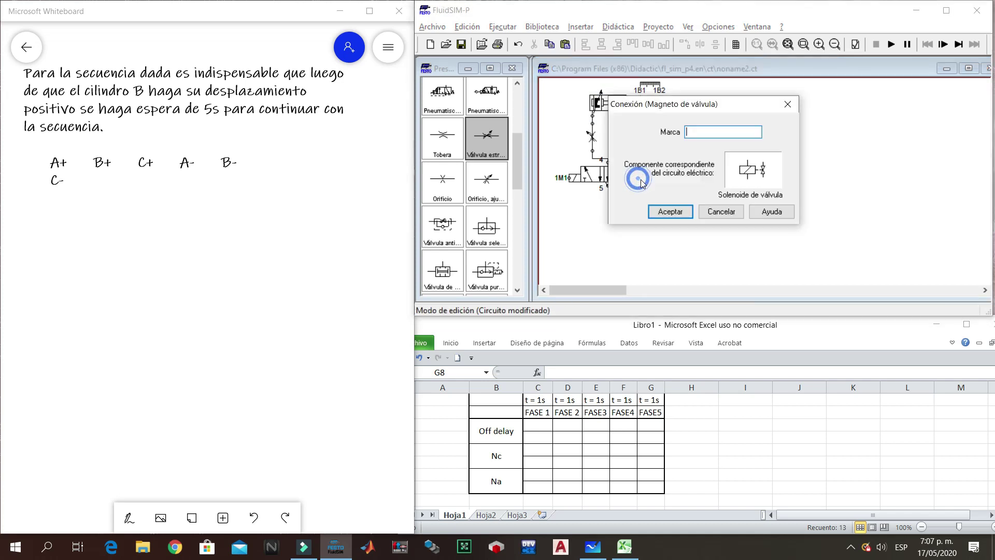
pyautogui.press('Return')
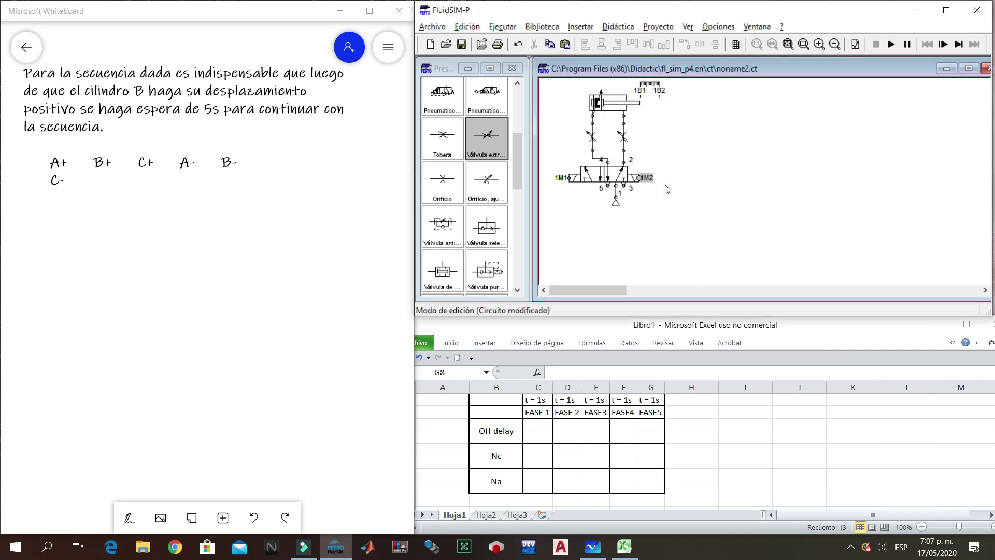
pyautogui.click(692, 196)
# - Copy the complete cylinder circuit twice to the right so that three identical circuits stand in a row
pyautogui.click(835, 46)
pyautogui.click(747, 158)
pyautogui.moveTo(546, 82); pyautogui.dragTo(672, 206)
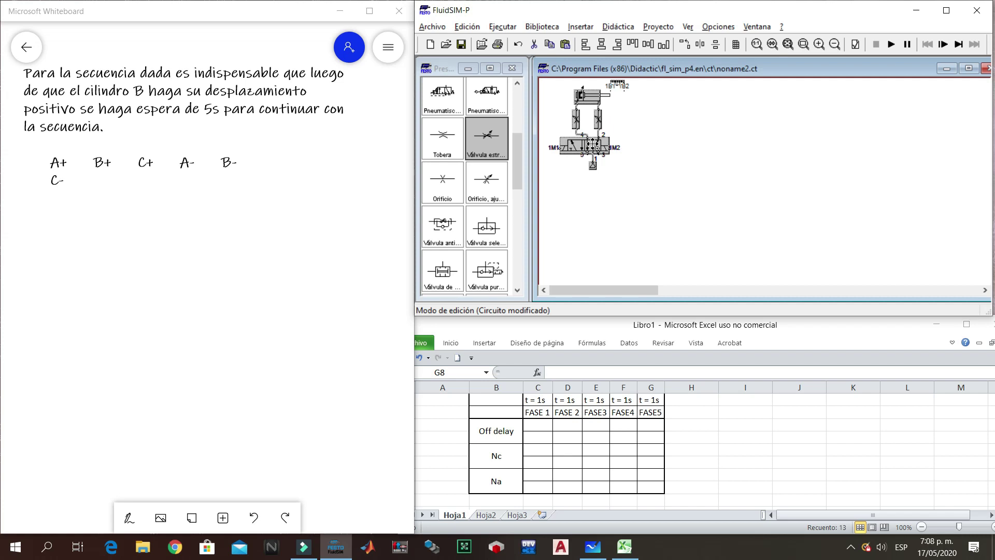
pyautogui.moveTo(594, 144); pyautogui.dragTo(693, 144)
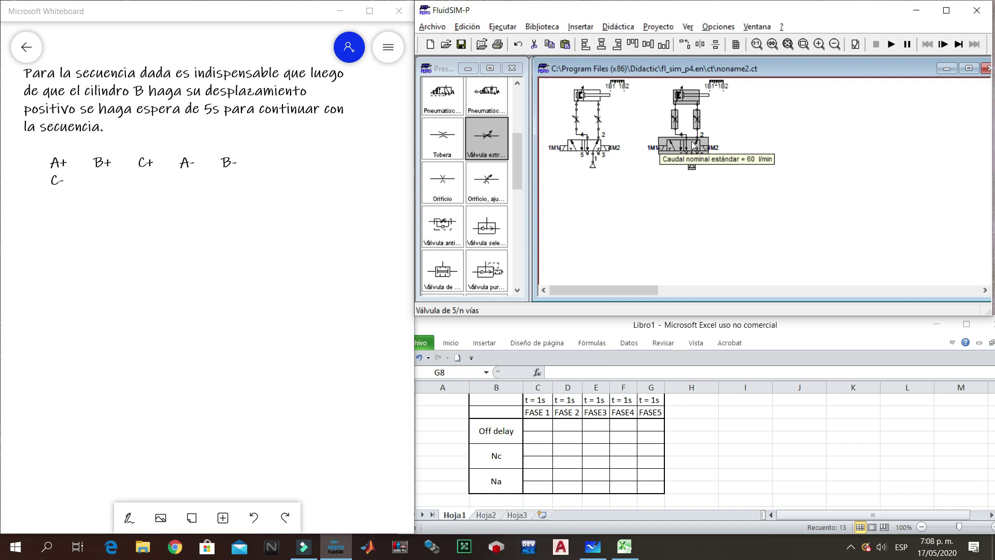
pyautogui.moveTo(693, 145); pyautogui.dragTo(785, 144)
pyautogui.click(739, 188)
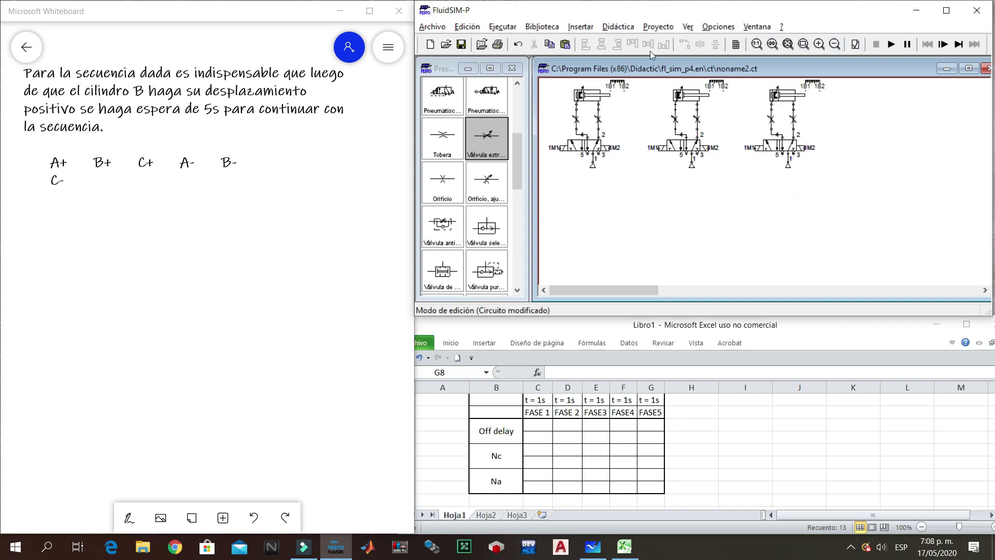
# - Relabel the middle valve's solenoids as 1M3 on the left and 1M4 on the right
pyautogui.click(819, 45)
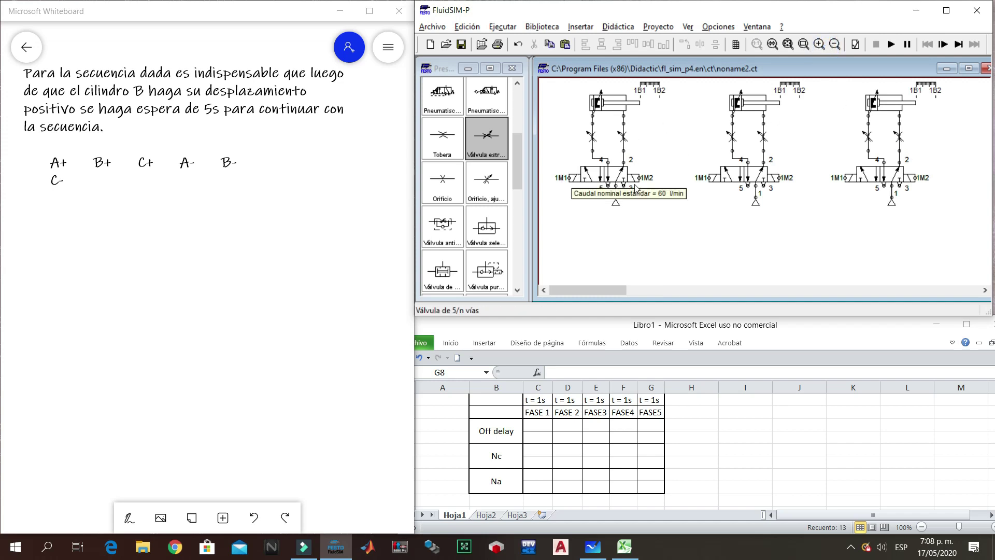
pyautogui.doubleClick(707, 182)
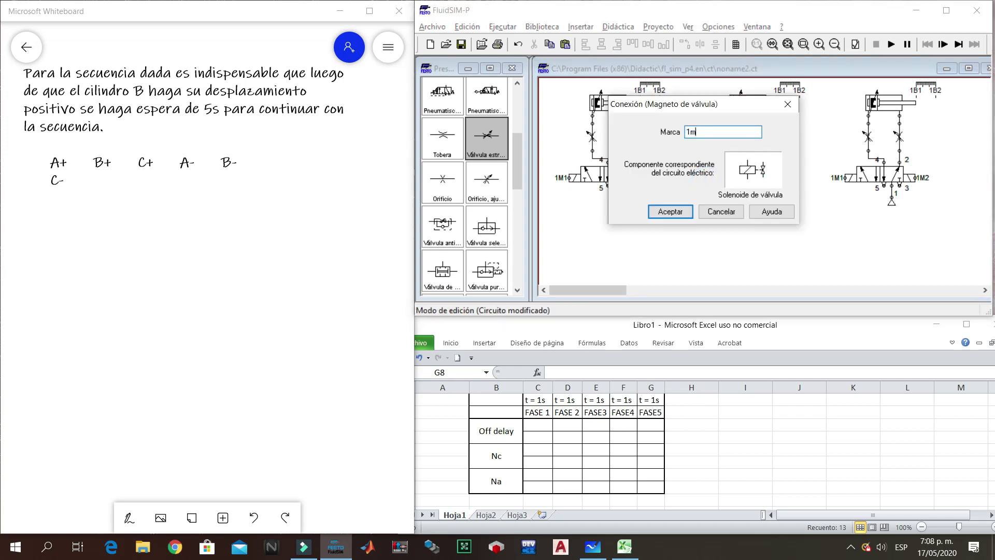
pyautogui.write('1m2')
pyautogui.press('BackSpace')
pyautogui.write('3')
pyautogui.press('Return')
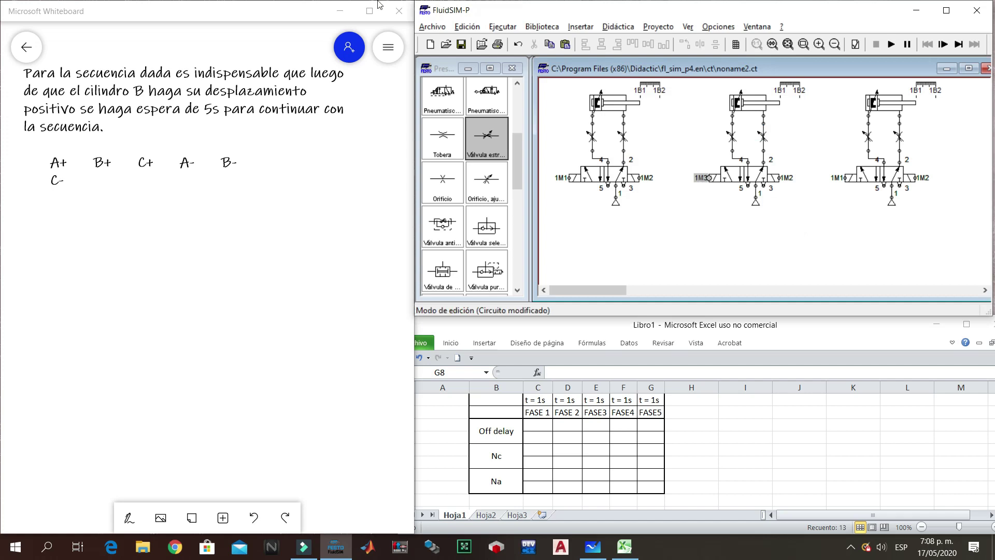
pyautogui.doubleClick(784, 181)
pyautogui.write('1m2')
pyautogui.press('Return')
# - Relabel the third valve's solenoids as 1M5 on the left and 1M6 on the right
pyautogui.doubleClick(843, 178)
pyautogui.write('1m5')
pyautogui.press('Return')
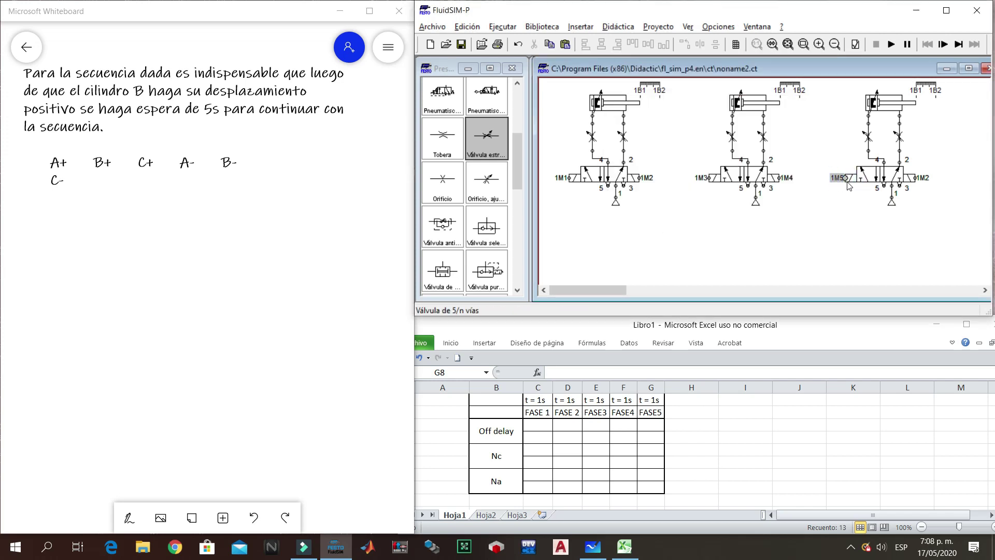
pyautogui.doubleClick(915, 178)
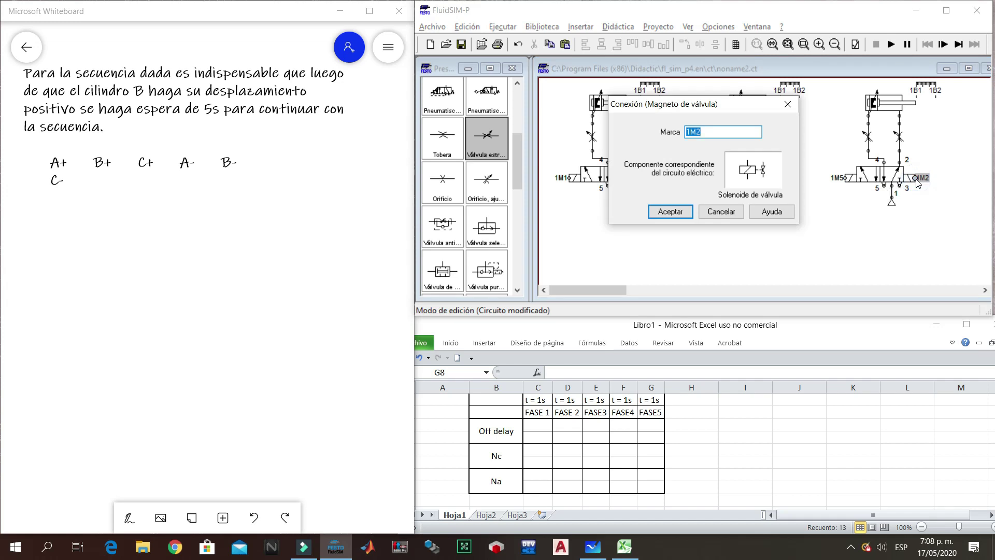
pyautogui.press('Return')
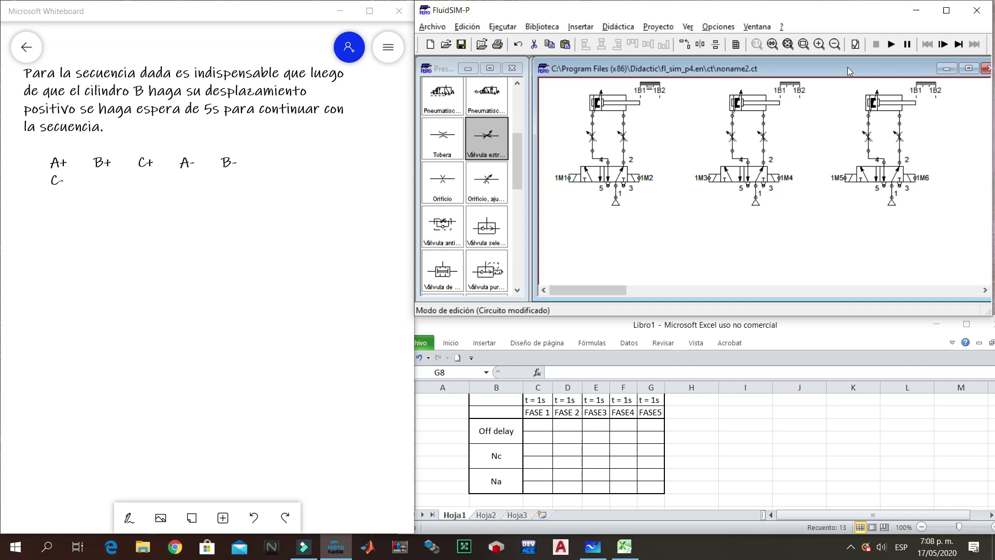
# - Rename the position marks on the middle cylinder's distance rule to 1B3 and 1B4
pyautogui.doubleClick(789, 84)
pyautogui.click(623, 88)
pyautogui.press('BackSpace')
pyautogui.click(614, 113)
pyautogui.write('4')
pyautogui.press('Return')
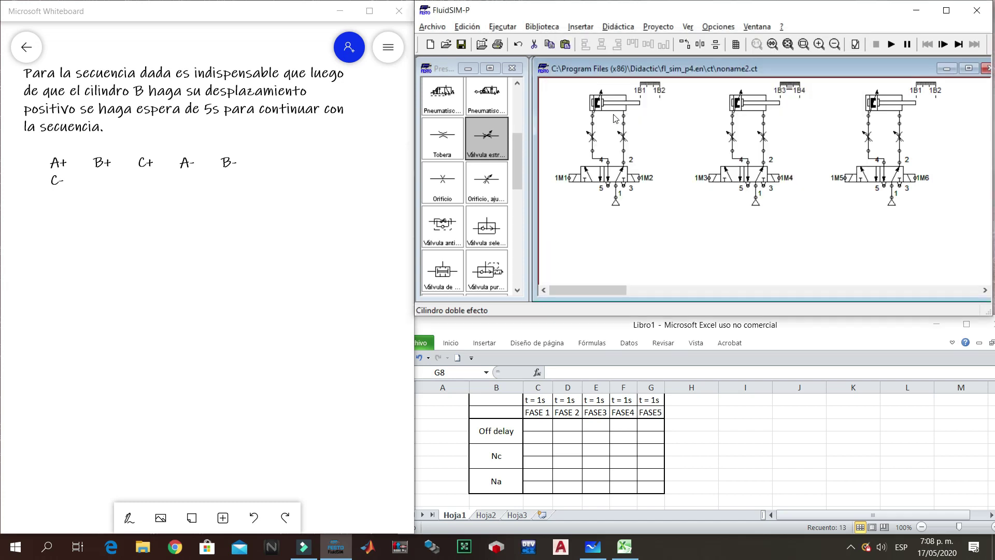
# - Rename the position marks on the third cylinder's distance rule to 1B5 and 1B6
pyautogui.doubleClick(930, 87)
pyautogui.click(639, 88)
pyautogui.press('BackSpace')
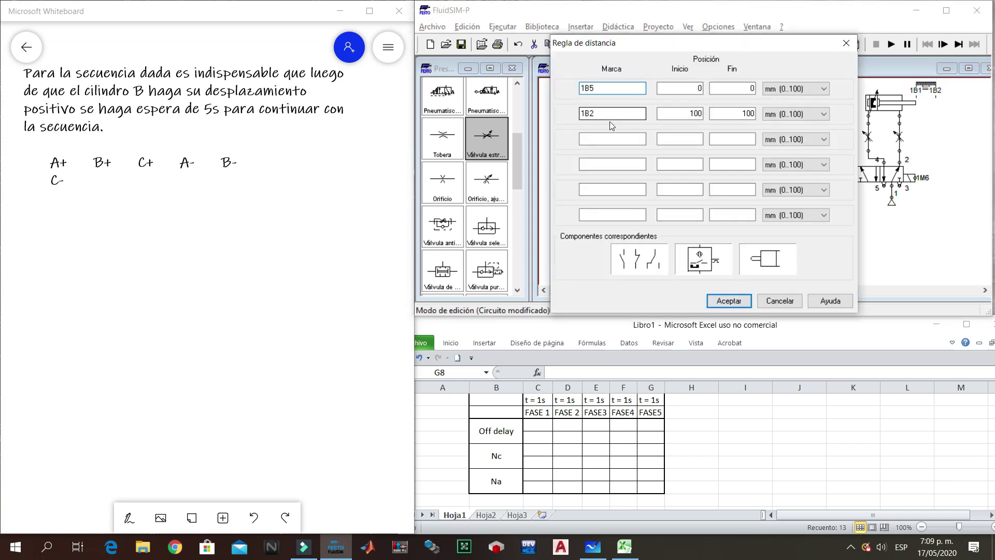
pyautogui.click(613, 115)
pyautogui.press('Return')
pyautogui.click(824, 249)
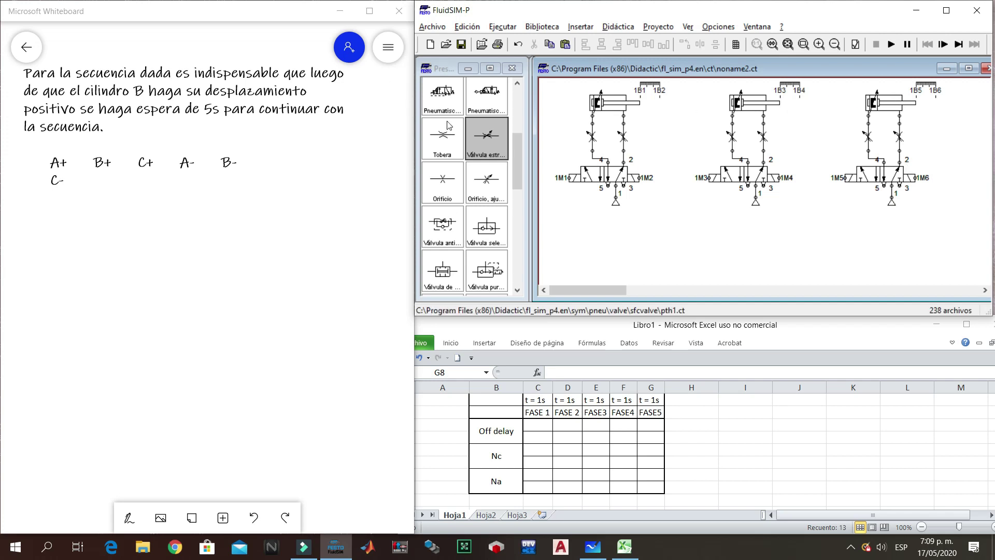
# - Insert a text component from the Otros library group below the first circuit
pyautogui.moveTo(515, 171); pyautogui.dragTo(529, 115)
pyautogui.click(461, 142)
pyautogui.click(450, 125)
pyautogui.click(450, 128)
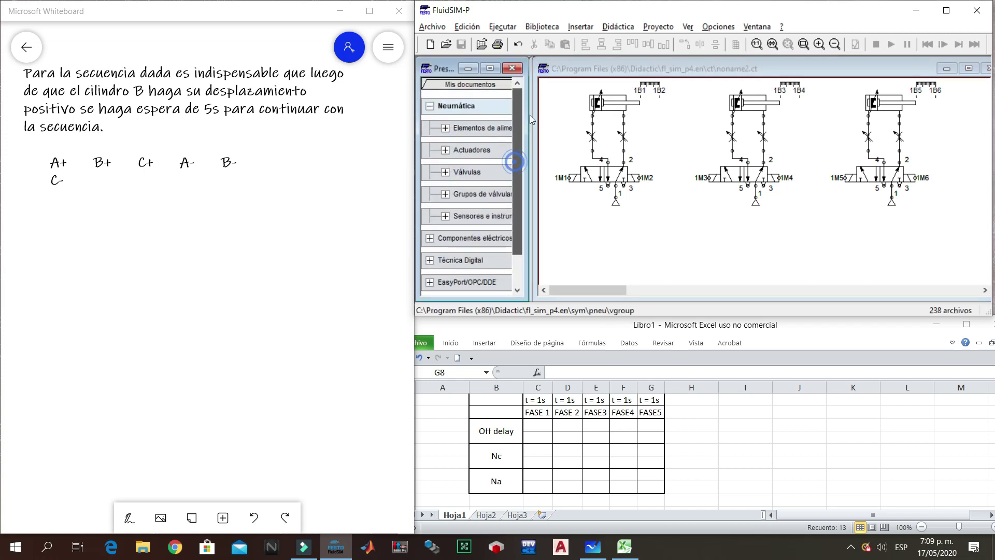
pyautogui.click(432, 110)
pyautogui.click(429, 216)
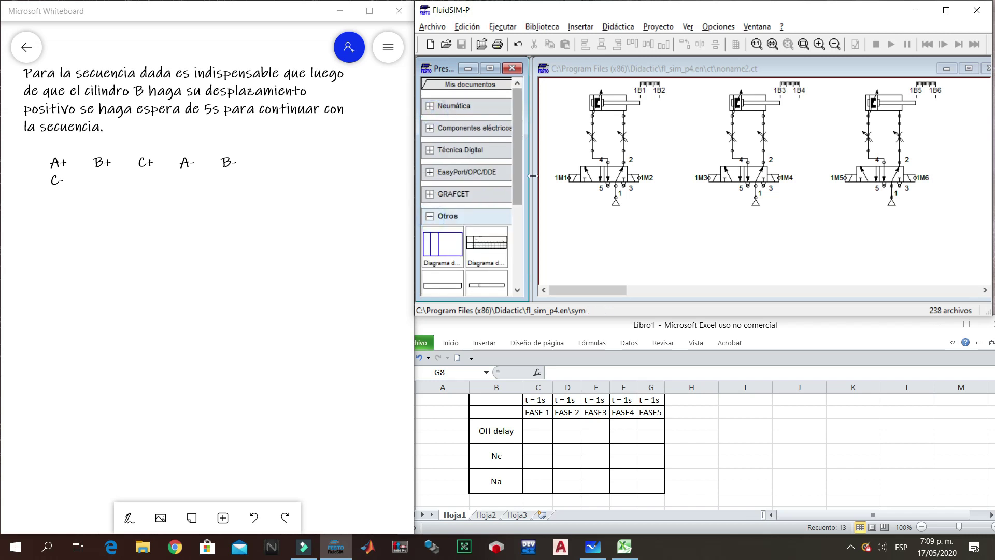
pyautogui.moveTo(518, 176); pyautogui.dragTo(518, 229)
pyautogui.moveTo(442, 246); pyautogui.dragTo(601, 228)
# - Change the text to A in bold (Negrita) size 18 and place it just left of the first cylinder
pyautogui.doubleClick(595, 222)
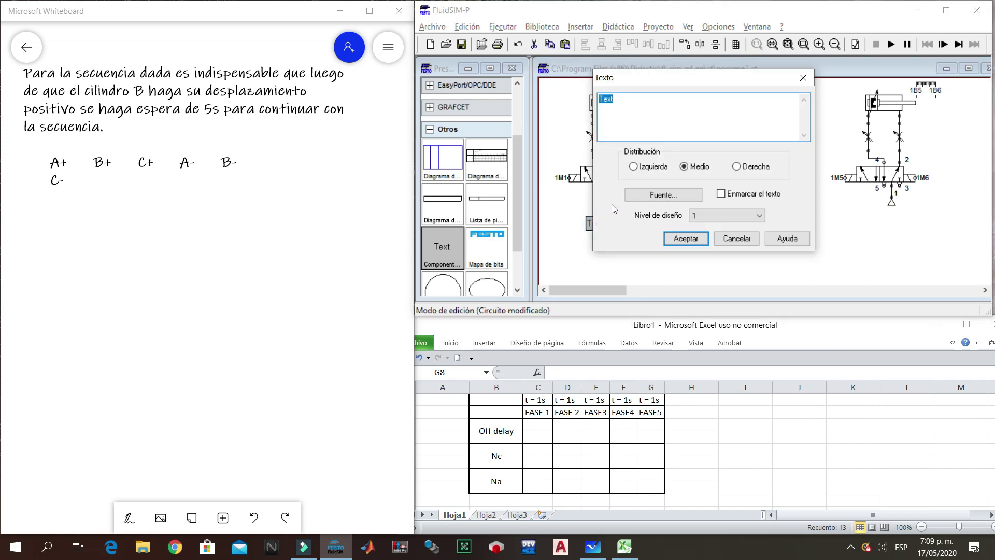
pyautogui.write('a')
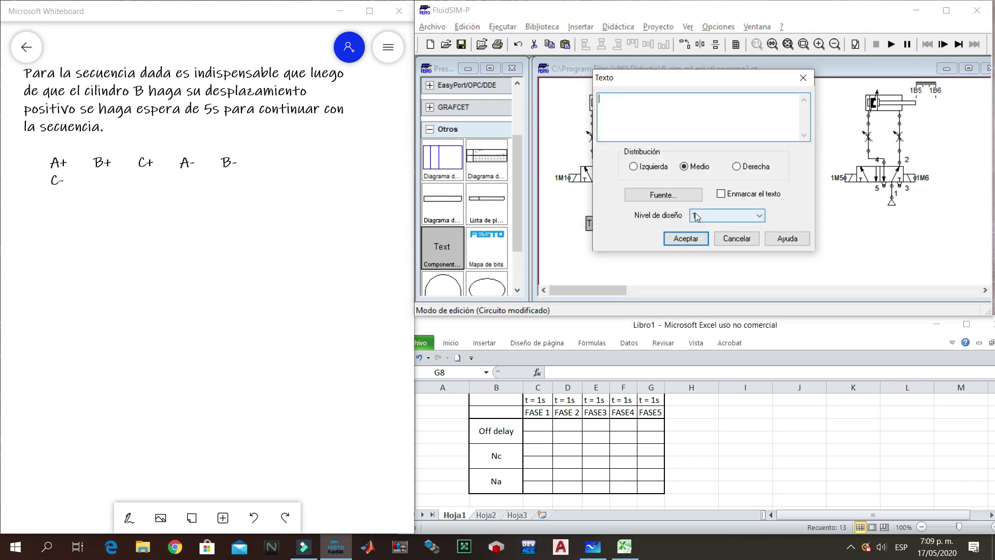
pyautogui.press('capslock')
pyautogui.write('A')
pyautogui.click(667, 193)
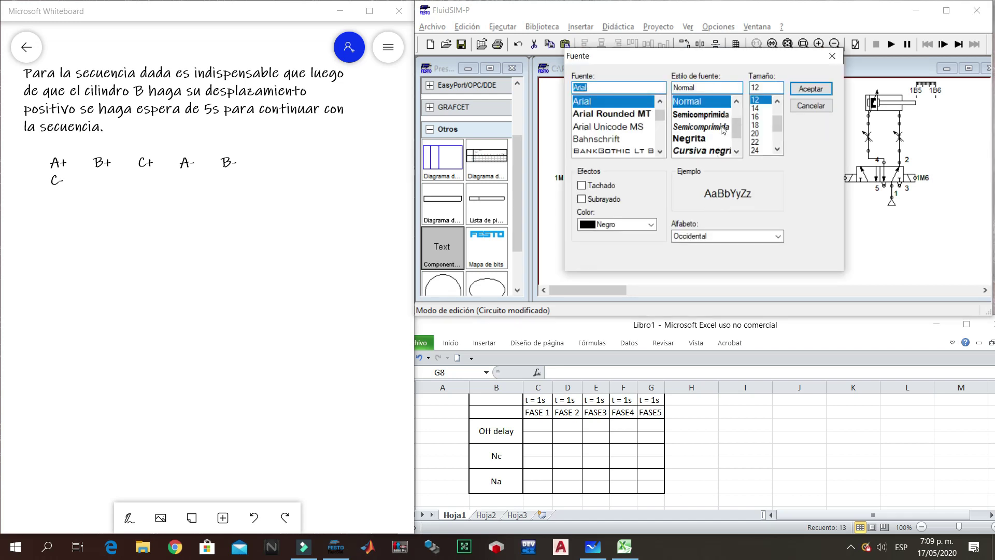
pyautogui.click(689, 139)
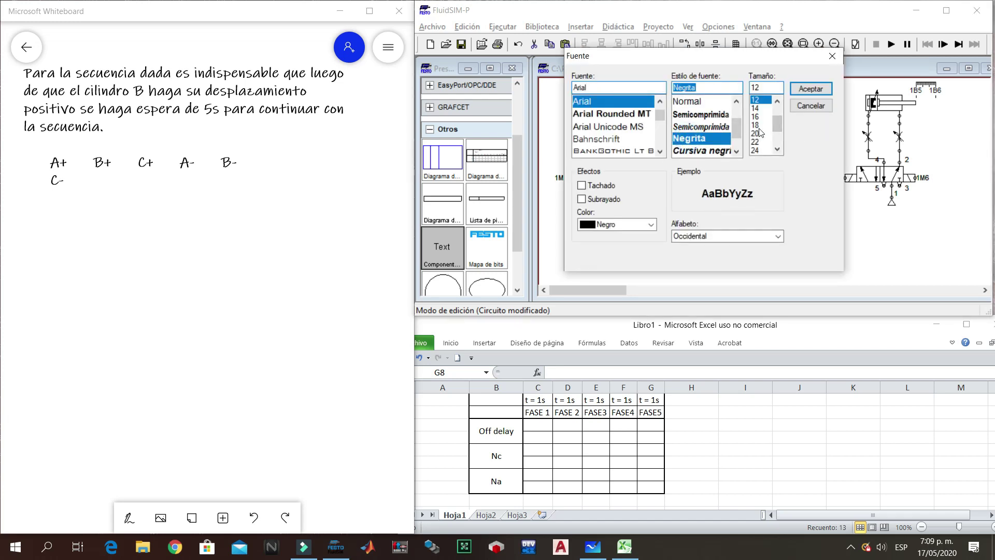
pyautogui.click(755, 125)
pyautogui.click(810, 88)
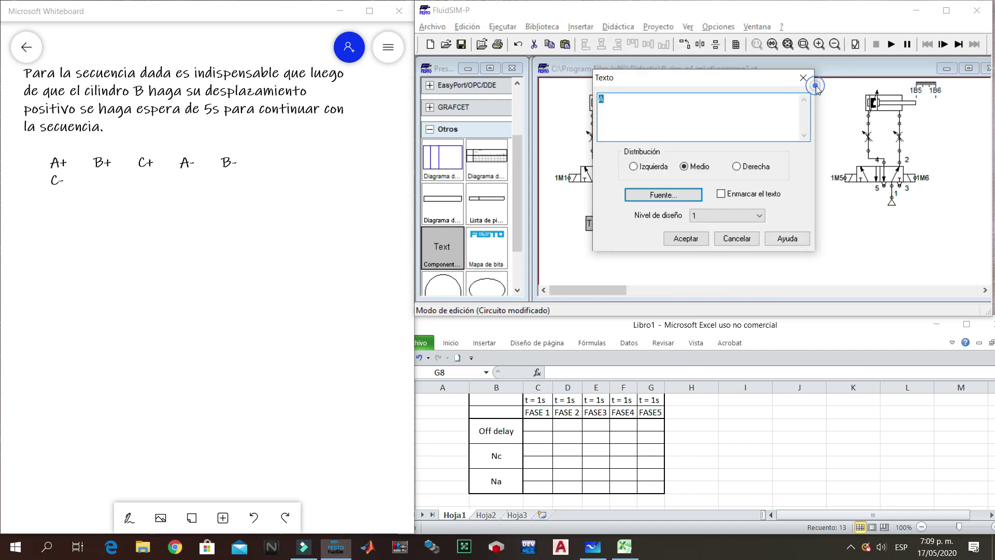
pyautogui.click(685, 239)
pyautogui.moveTo(592, 224); pyautogui.dragTo(580, 102)
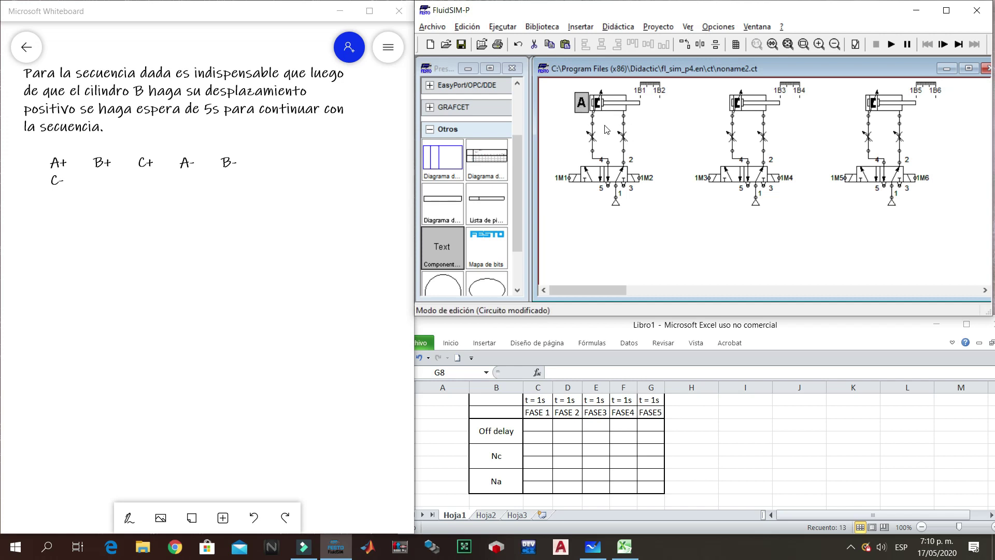
# - Copy the A label to the left of the middle cylinder and change its text to B
pyautogui.hotkey('ctrl', 'v')
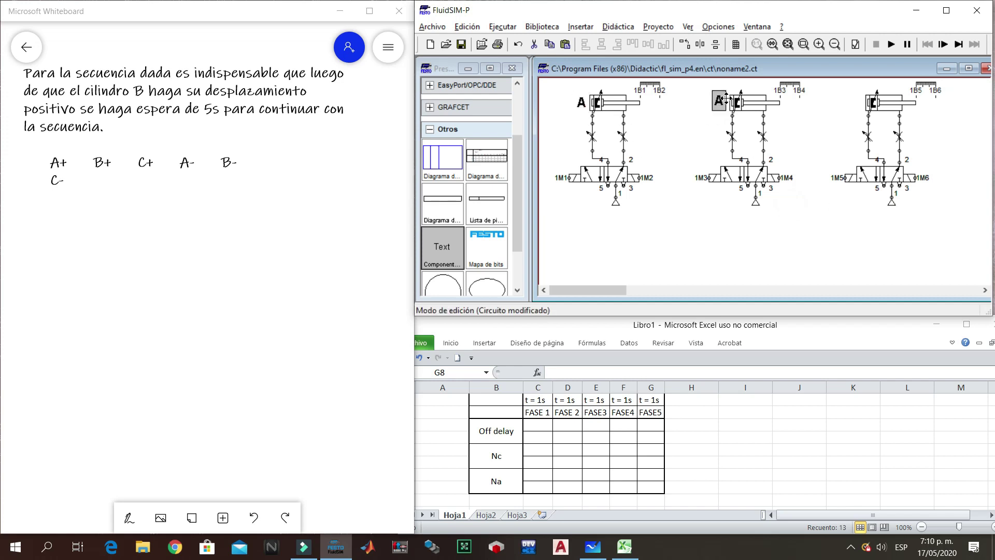
pyautogui.doubleClick(723, 102)
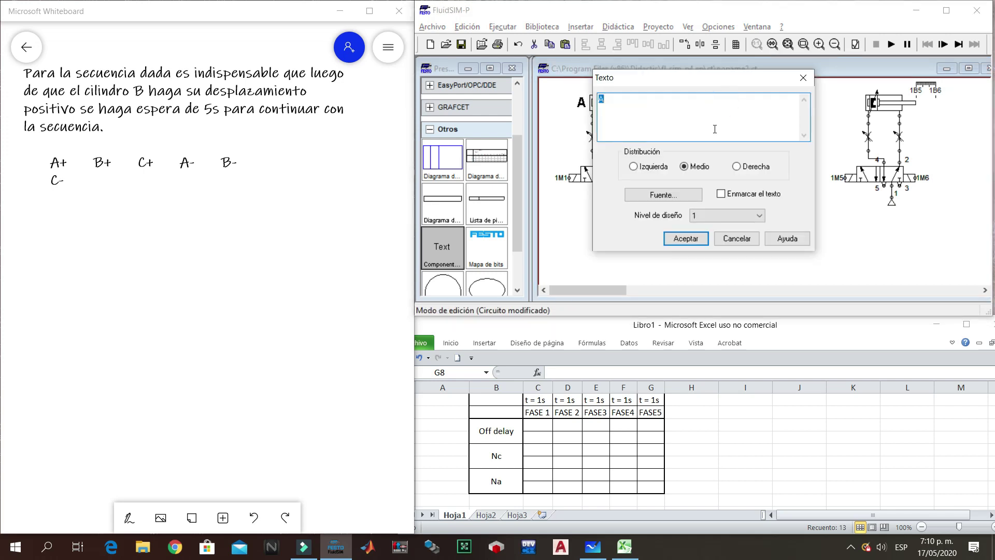
pyautogui.write('B')
pyautogui.press('Return')
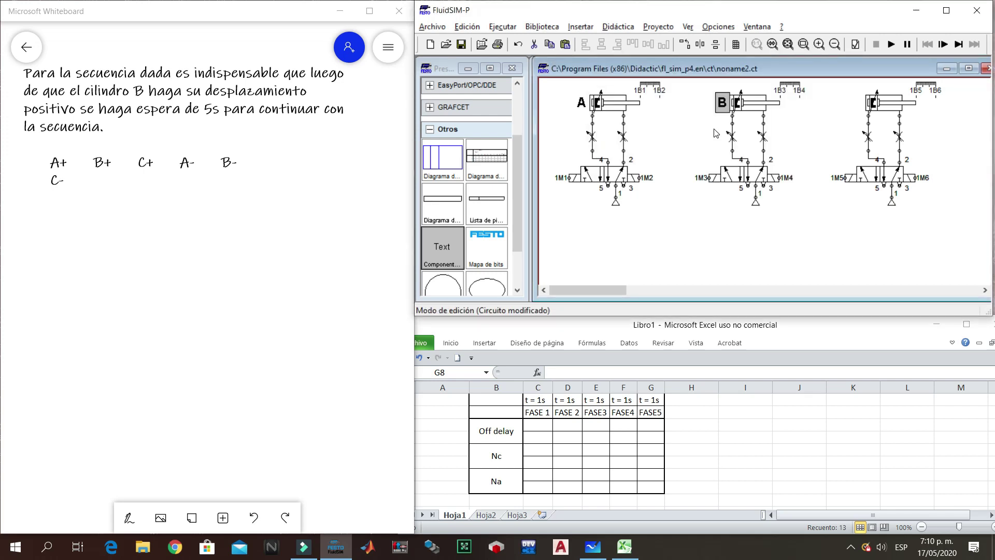
# - Copy the B label to the left of the third cylinder and change its text to C
pyautogui.moveTo(724, 106); pyautogui.dragTo(858, 106)
pyautogui.doubleClick(857, 106)
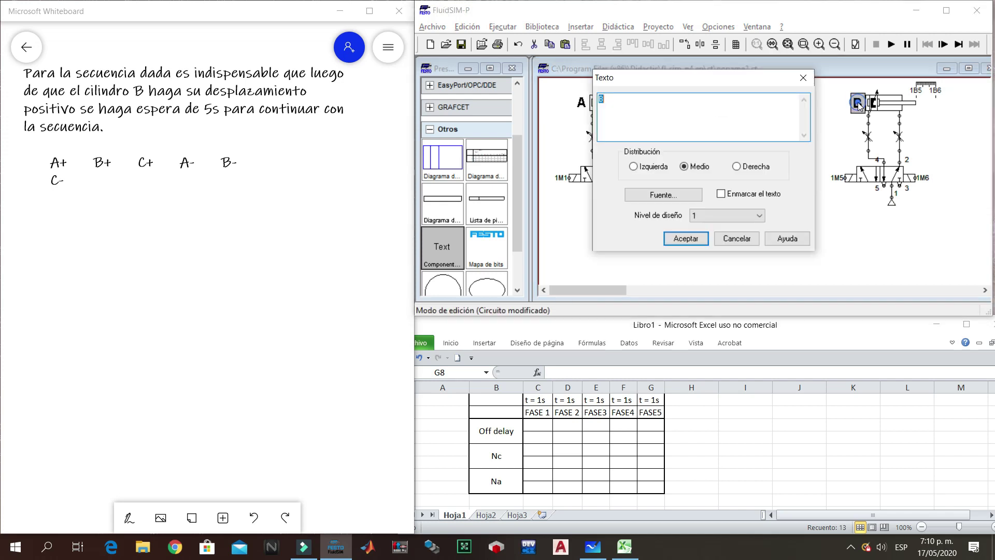
pyautogui.press('Return')
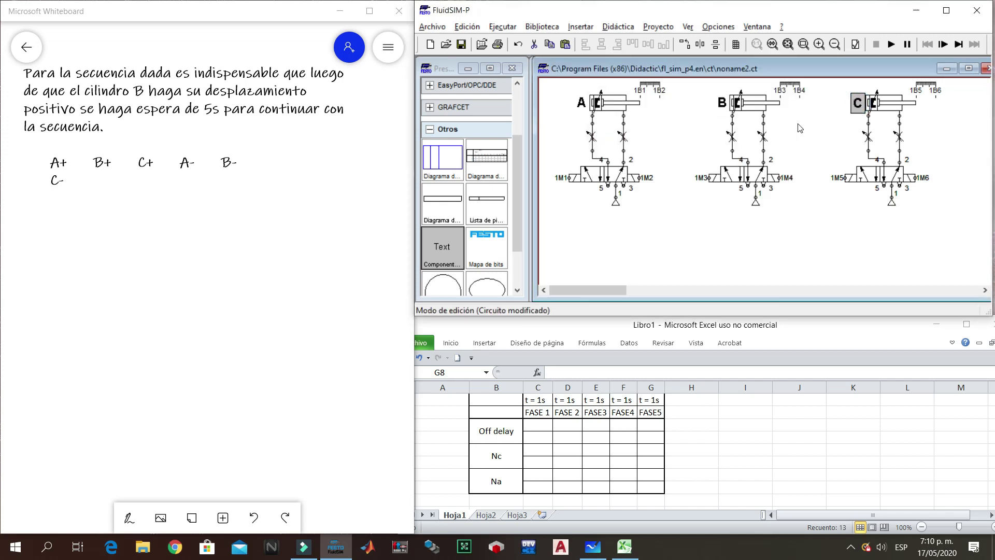
pyautogui.click(728, 239)
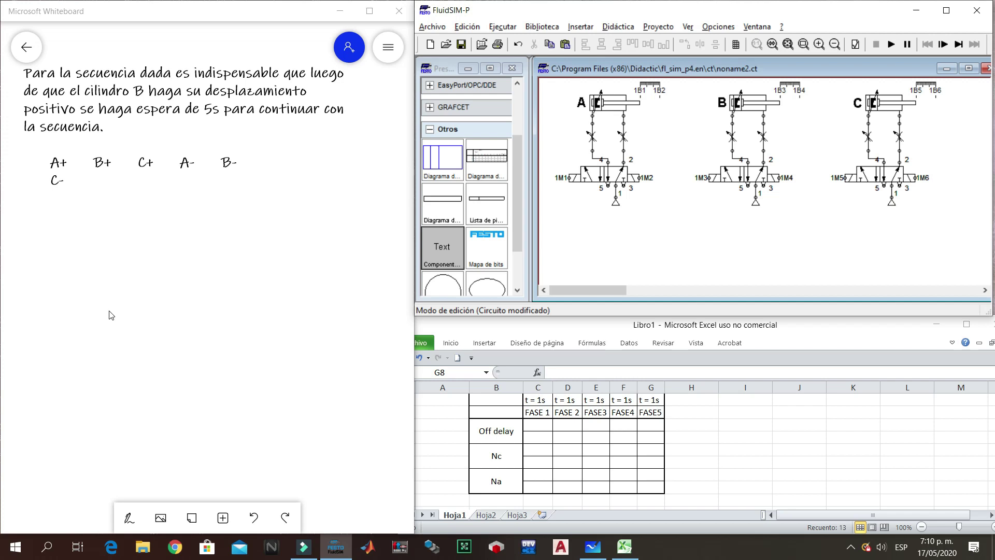
# - Swap the first and second valve-body position symbols of the 5/n-way valve under cylinder C
pyautogui.doubleClick(883, 179)
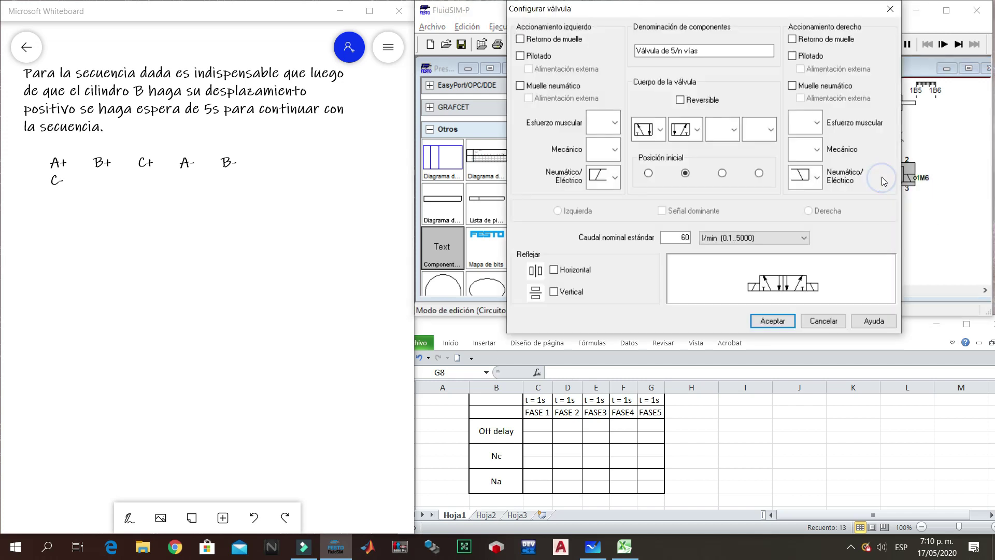
pyautogui.click(661, 130)
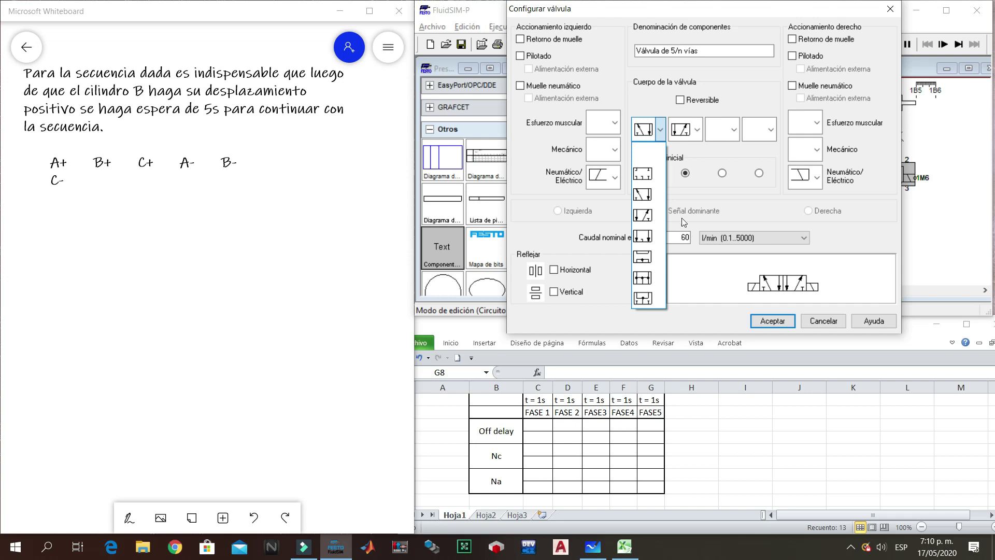
pyautogui.click(642, 215)
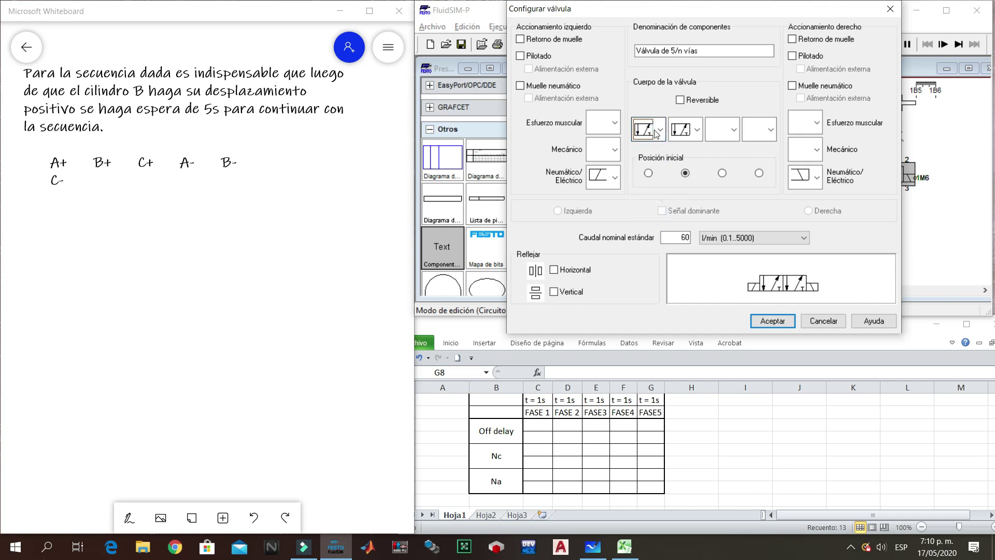
pyautogui.click(696, 132)
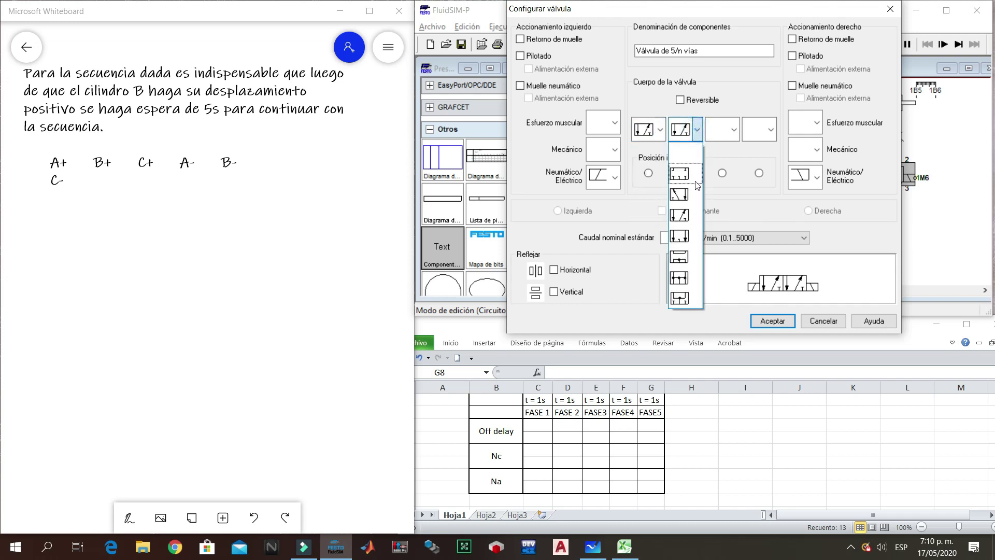
pyautogui.click(687, 196)
pyautogui.click(772, 320)
pyautogui.click(841, 238)
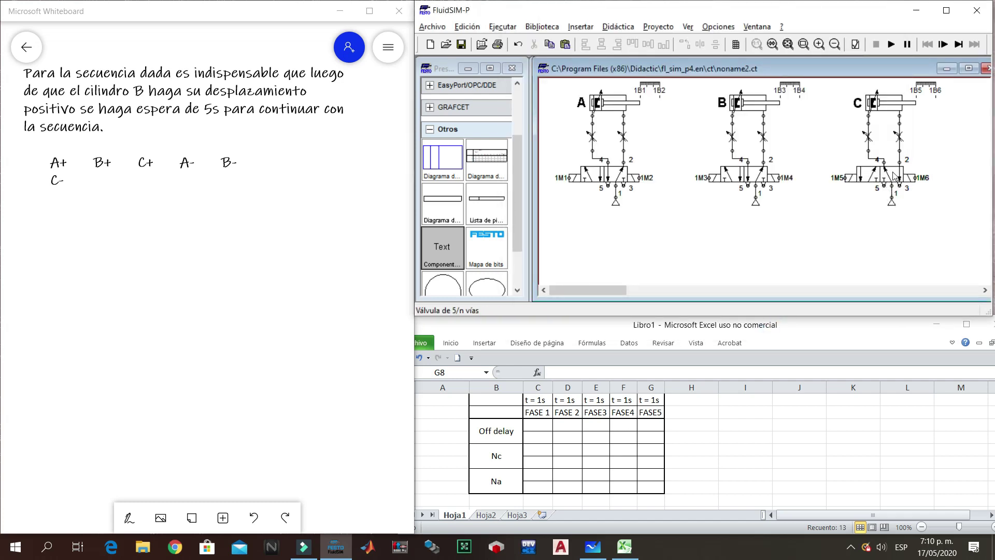
pyautogui.moveTo(880, 104)
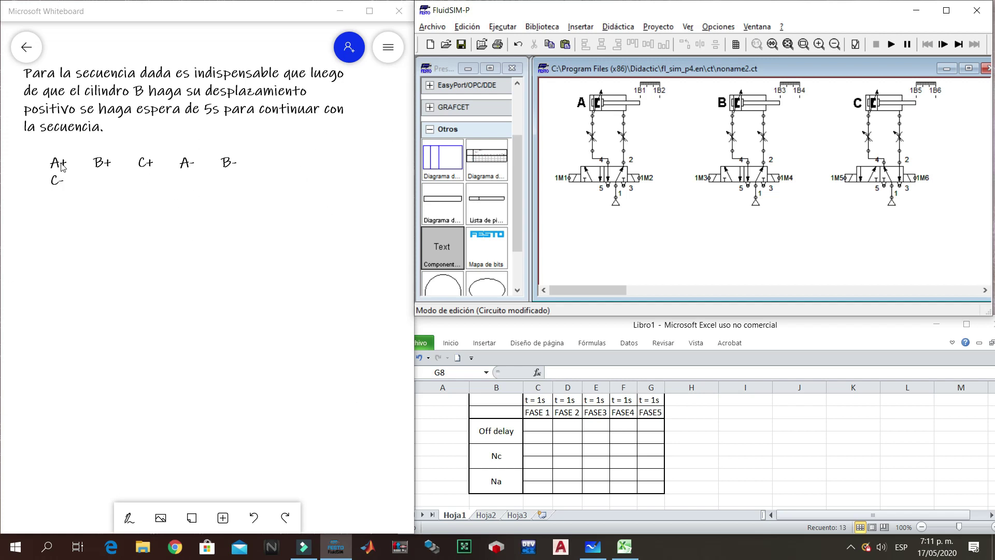
pyautogui.click(81, 161)
pyautogui.click(84, 189)
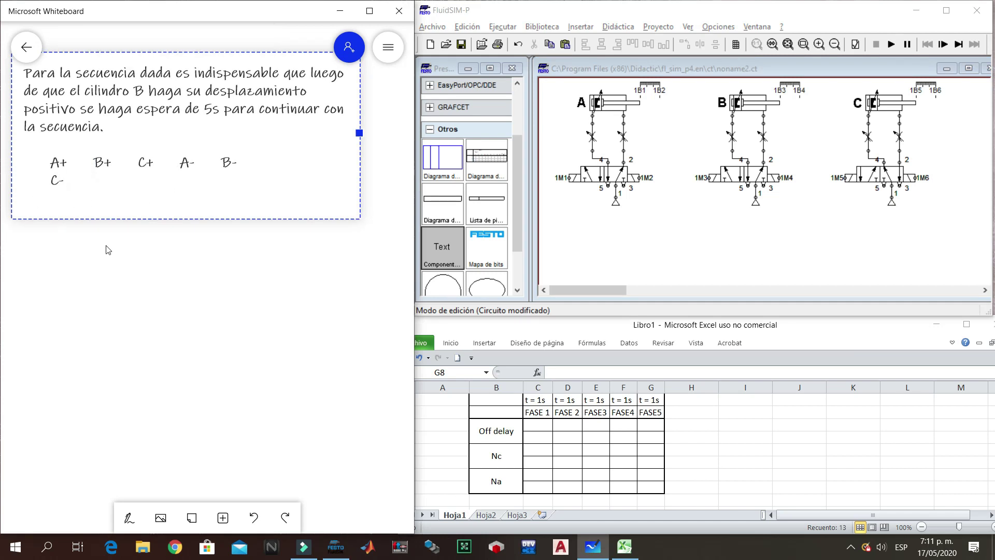
pyautogui.click(170, 275)
pyautogui.click(129, 518)
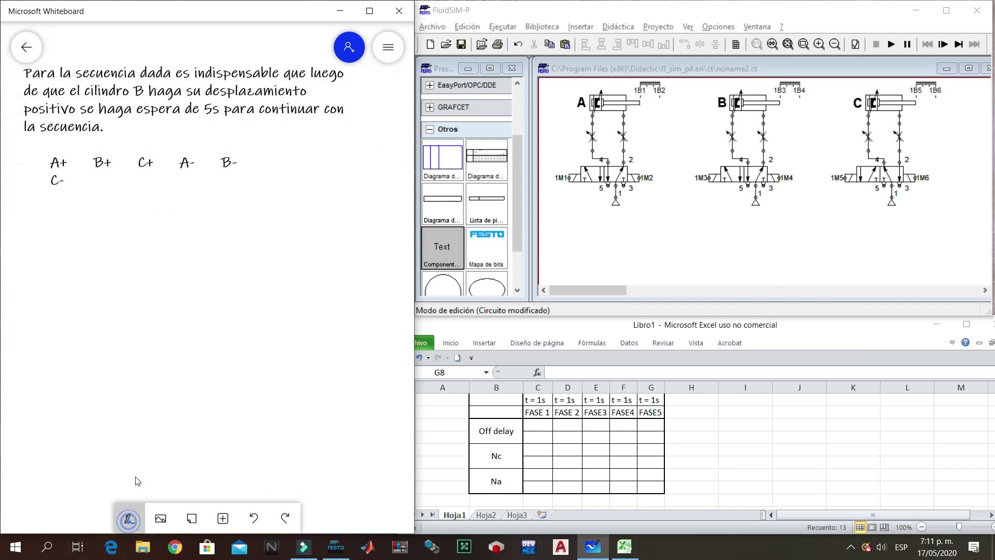
pyautogui.click(61, 506)
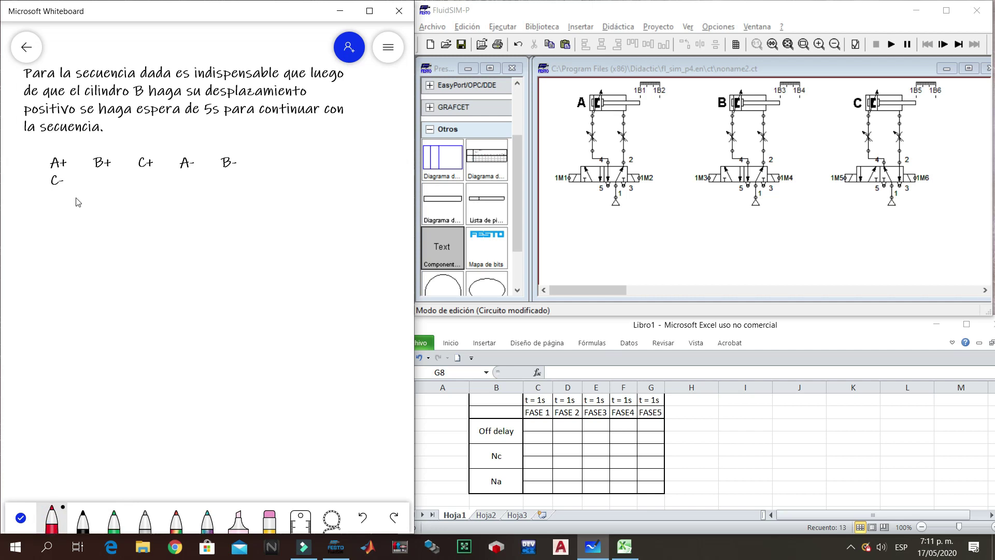
pyautogui.moveTo(49, 186)
pyautogui.mouseDown()
pyautogui.moveTo(76, 204)
pyautogui.moveTo(97, 182)
pyautogui.mouseUp()
pyautogui.doubleClick(94, 187)
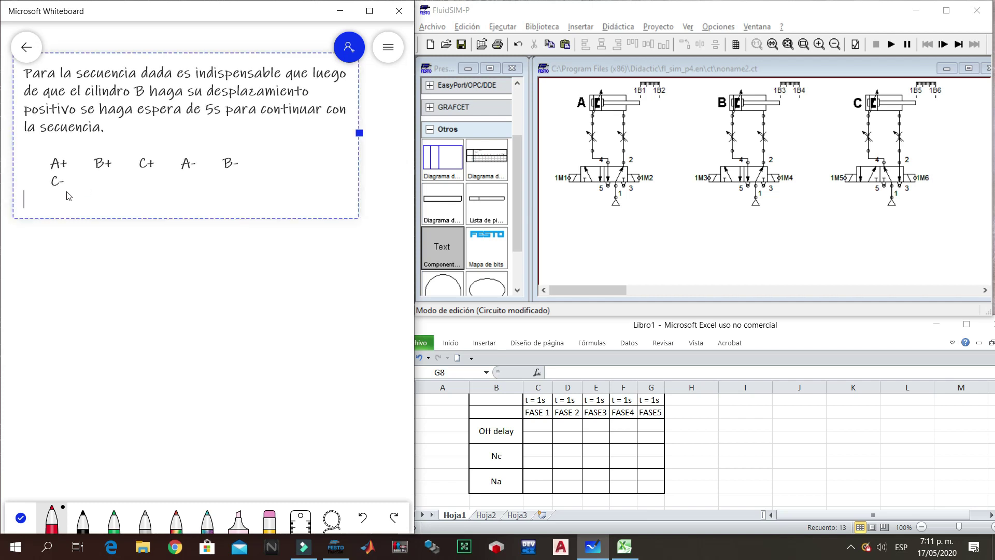
pyautogui.click(109, 328)
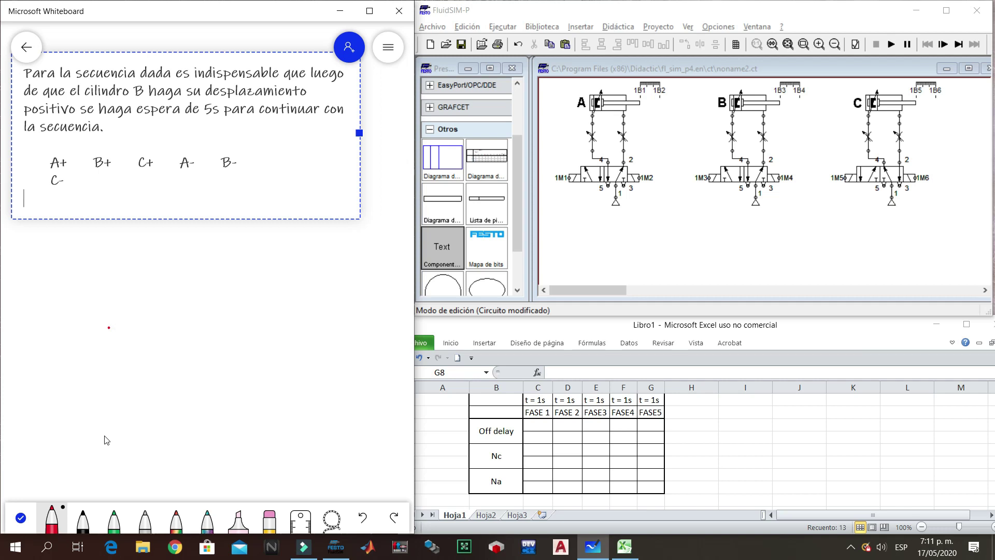
pyautogui.click(21, 518)
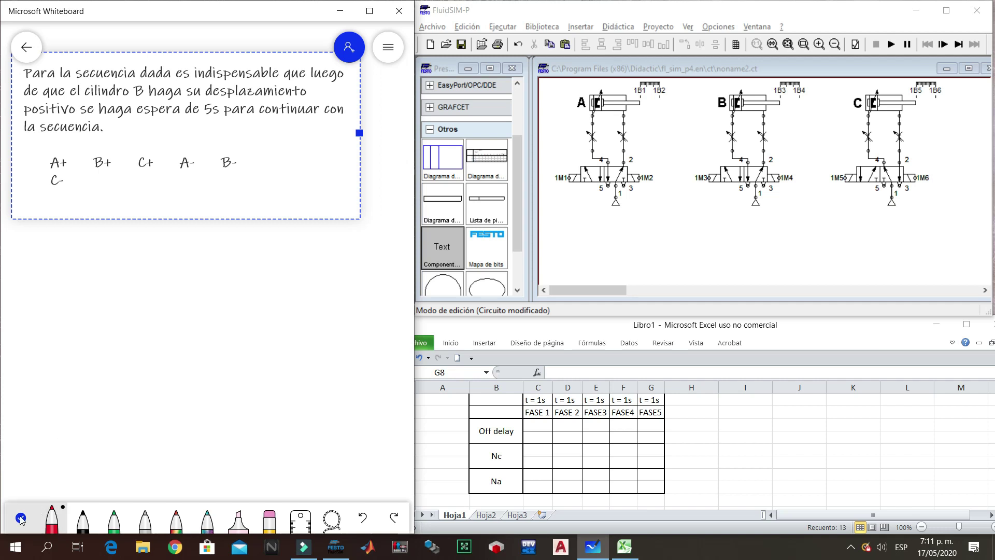
pyautogui.scroll(-5, 140, 284)
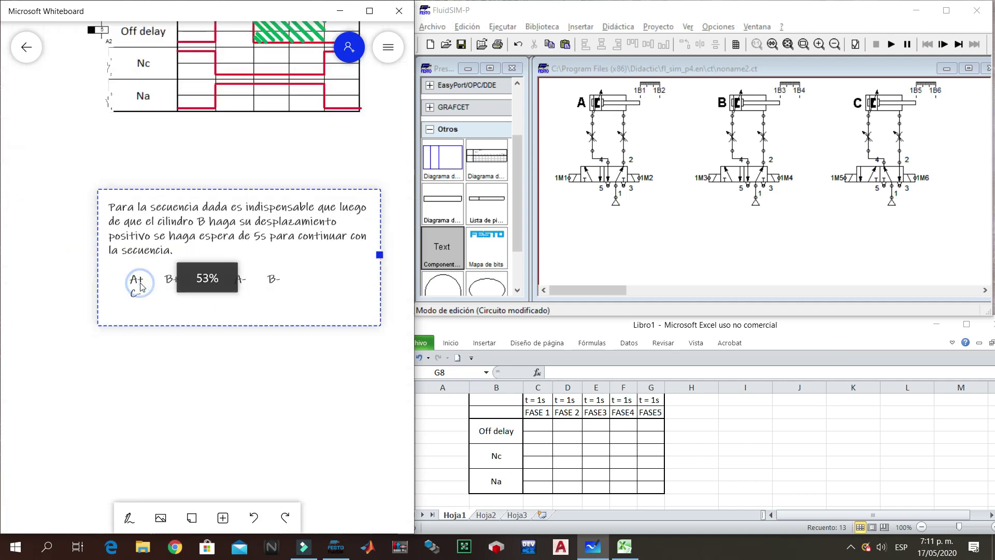
pyautogui.scroll(-1, 327, 477)
pyautogui.moveTo(333, 473); pyautogui.dragTo(184, 225)
pyautogui.scroll(1, 232, 398)
pyautogui.moveTo(100, 176); pyautogui.dragTo(188, 139)
pyautogui.scroll(1, 231, 398)
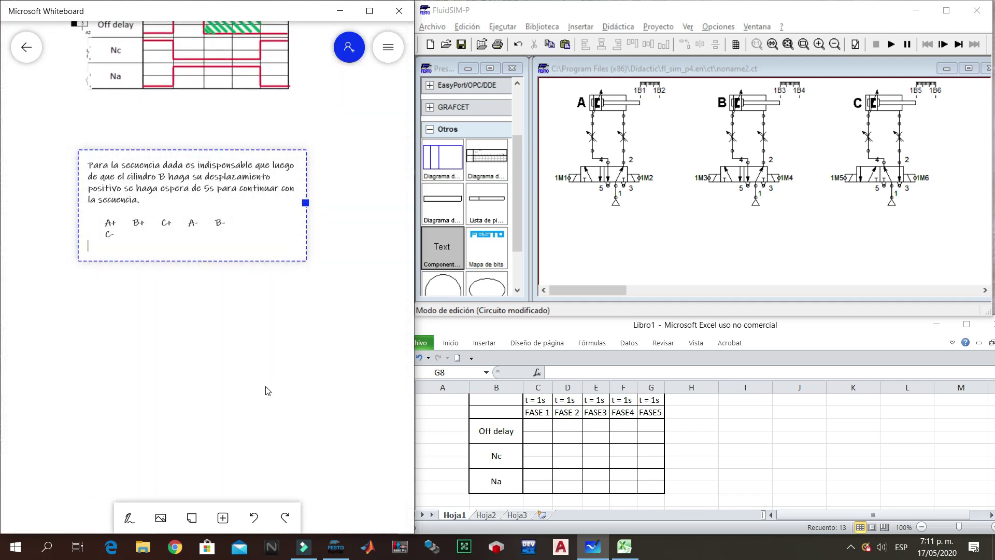
pyautogui.scroll(2, 266, 389)
pyautogui.scroll(1, 95, 277)
pyautogui.moveTo(95, 277); pyautogui.dragTo(131, 295)
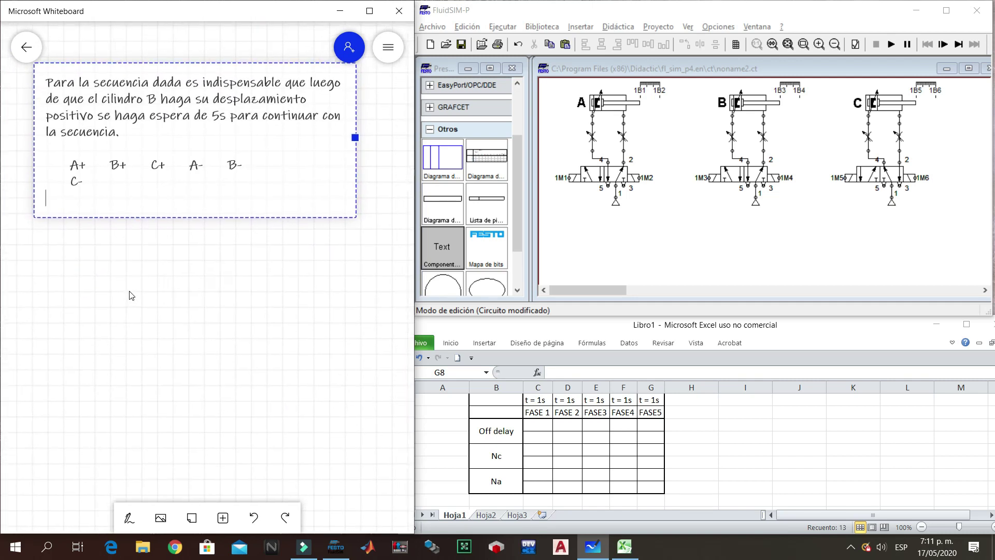
pyautogui.click(119, 521)
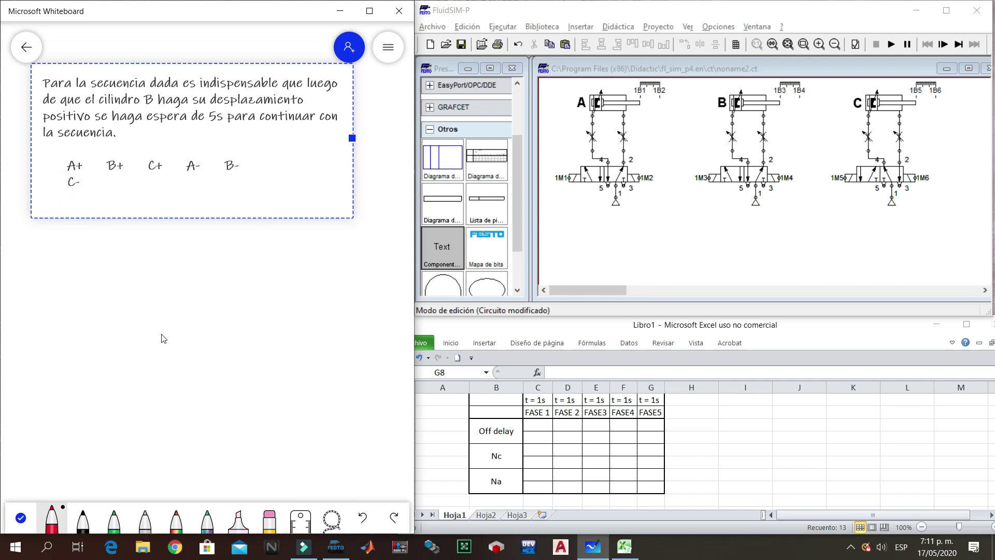
pyautogui.click(21, 517)
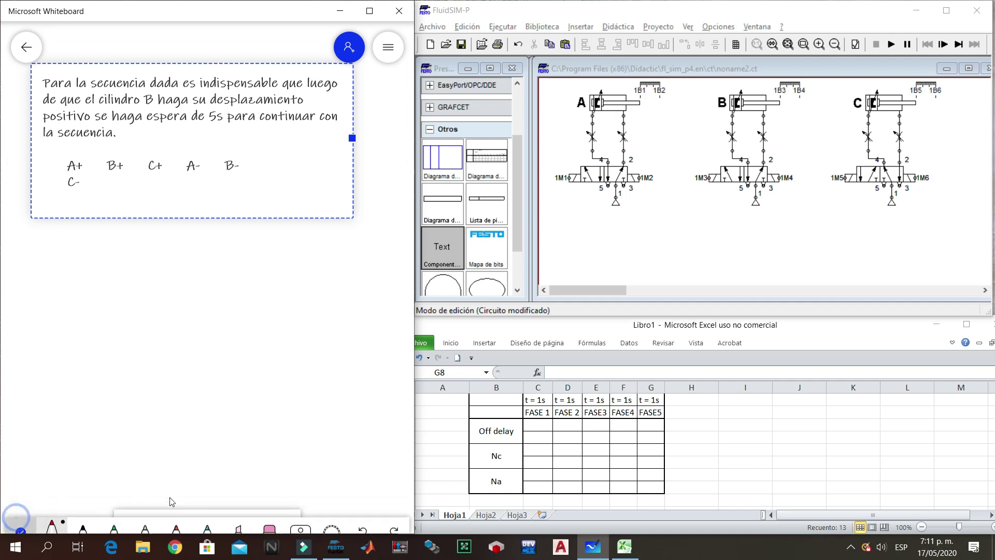
pyautogui.click(223, 518)
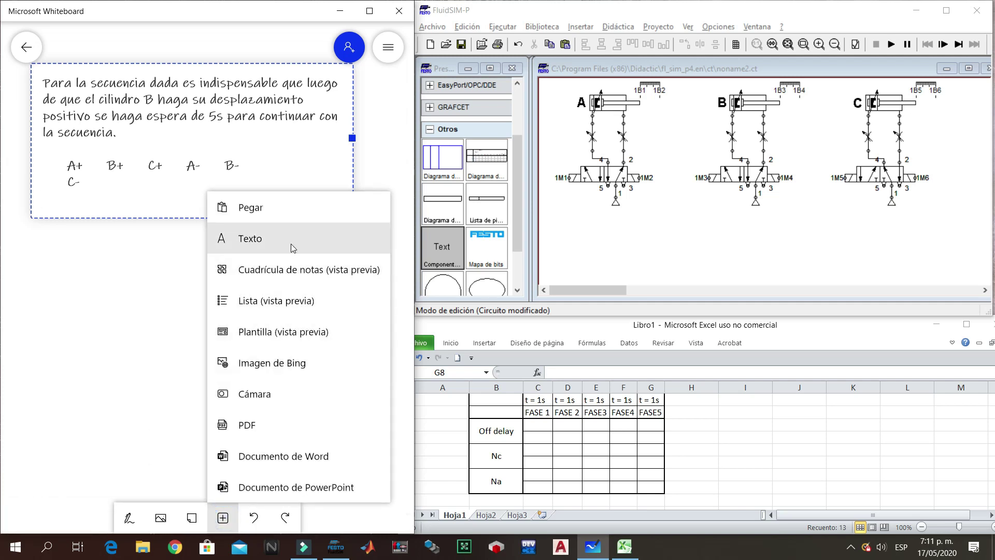
pyautogui.click(291, 244)
# - On the whiteboard, draw a red curved arrow from below A+ and C- to B+ and a black one from B+ to C+
pyautogui.click(129, 518)
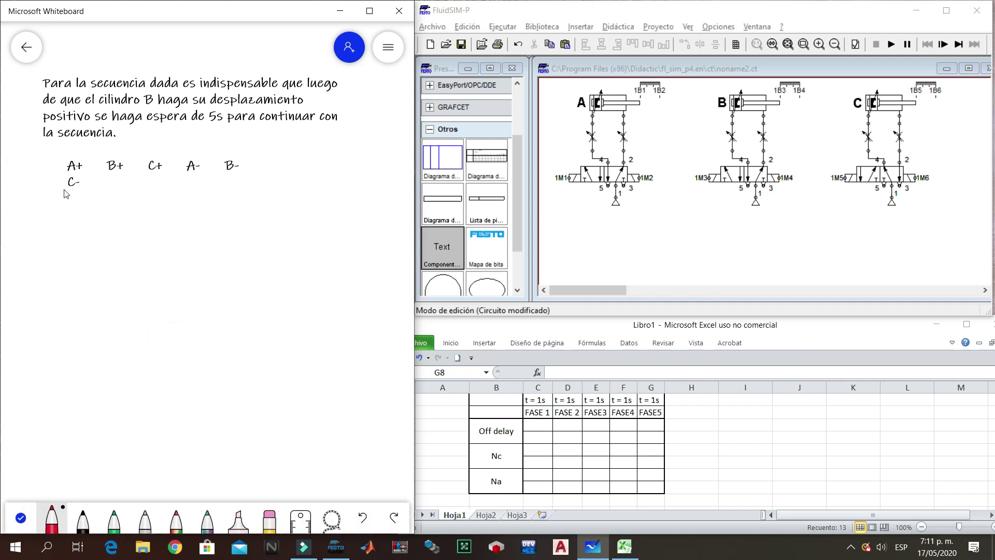
pyautogui.moveTo(62, 190); pyautogui.dragTo(78, 190)
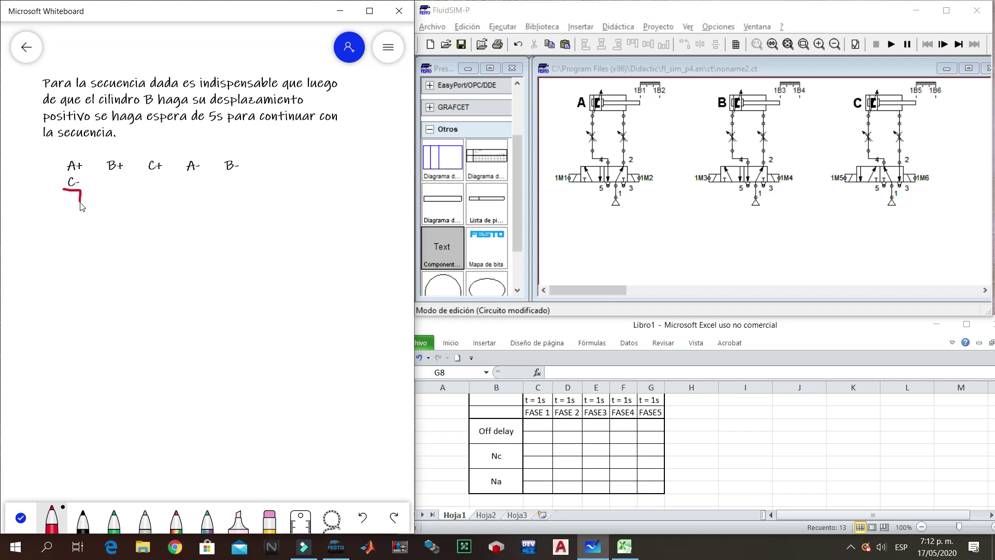
pyautogui.moveTo(92, 210)
pyautogui.mouseDown()
pyautogui.moveTo(112, 189)
pyautogui.moveTo(110, 175)
pyautogui.moveTo(116, 188)
pyautogui.mouseUp()
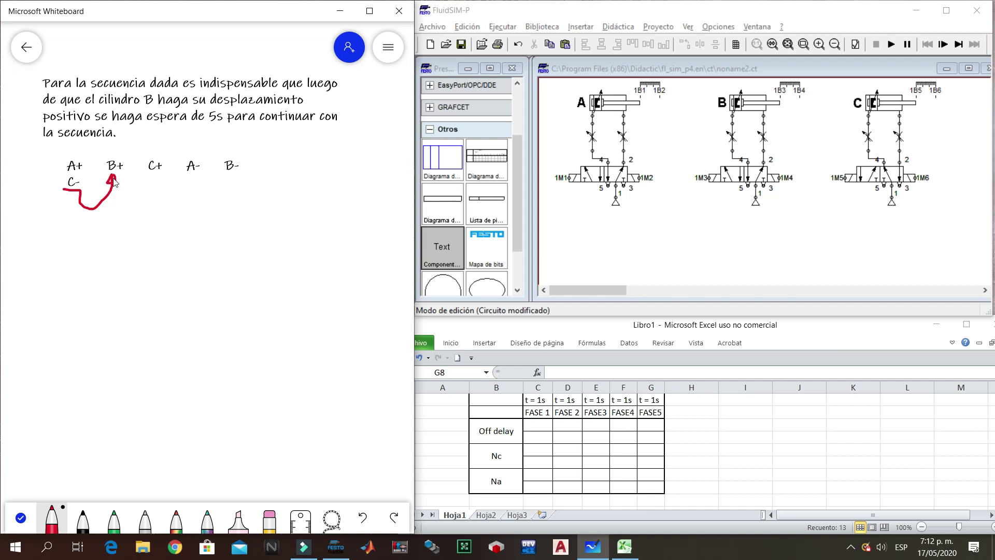
pyautogui.click(83, 521)
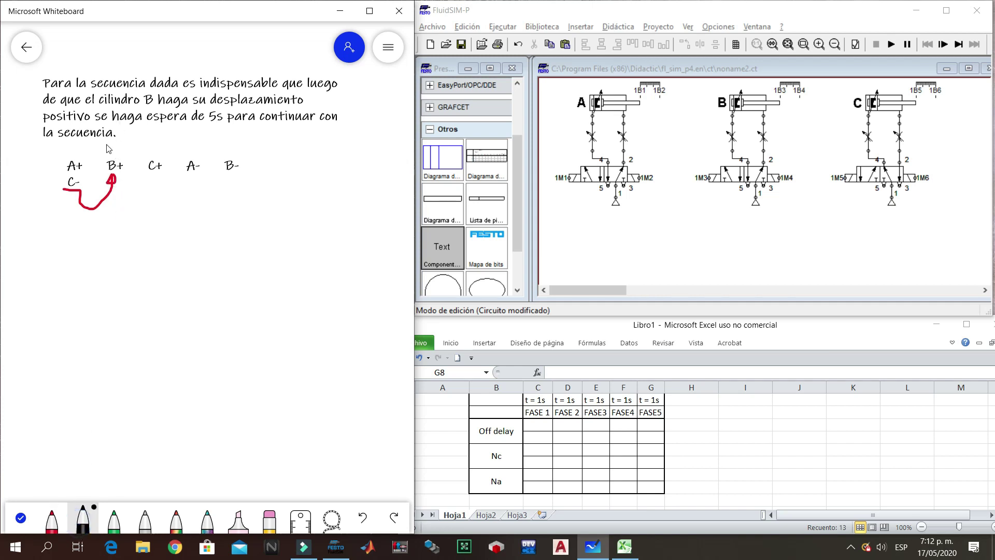
pyautogui.moveTo(108, 172)
pyautogui.mouseDown()
pyautogui.moveTo(122, 172)
pyautogui.moveTo(126, 195)
pyautogui.moveTo(145, 192)
pyautogui.moveTo(149, 175)
pyautogui.moveTo(151, 185)
pyautogui.mouseUp()
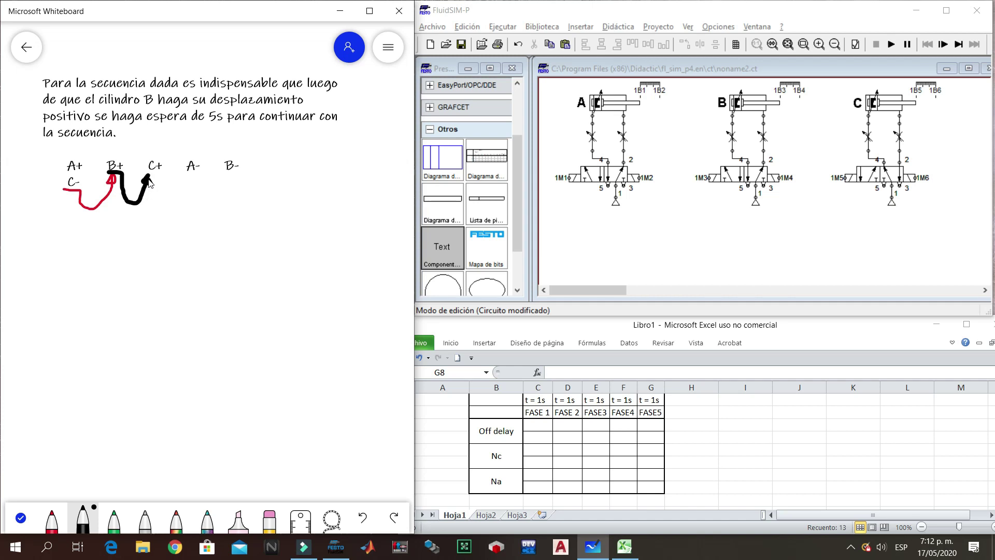
# - Draw a green curved arrow from C+ to A- and a grey one from A- to B-
pyautogui.click(114, 523)
pyautogui.moveTo(149, 178)
pyautogui.mouseDown()
pyautogui.moveTo(167, 206)
pyautogui.moveTo(178, 205)
pyautogui.moveTo(181, 185)
pyautogui.mouseUp()
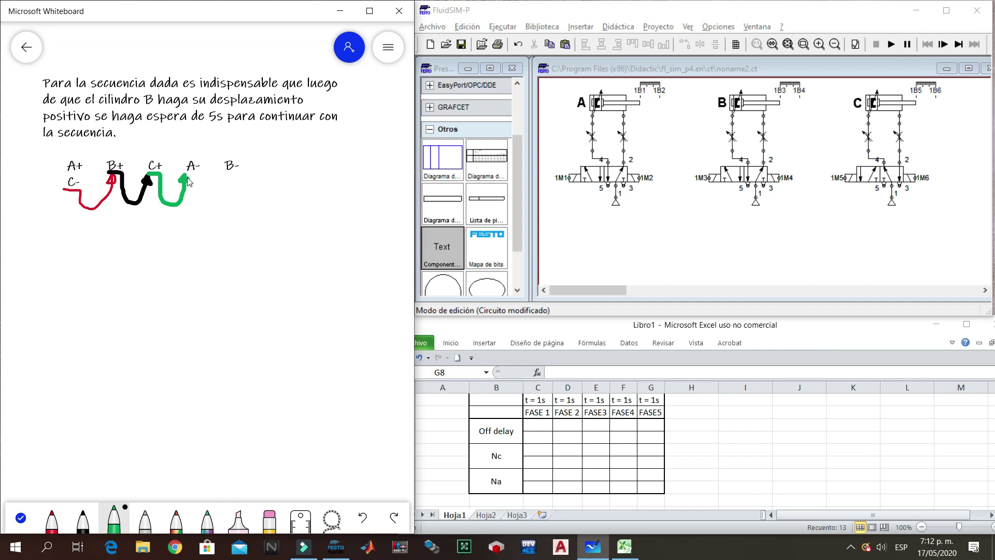
pyautogui.click(147, 520)
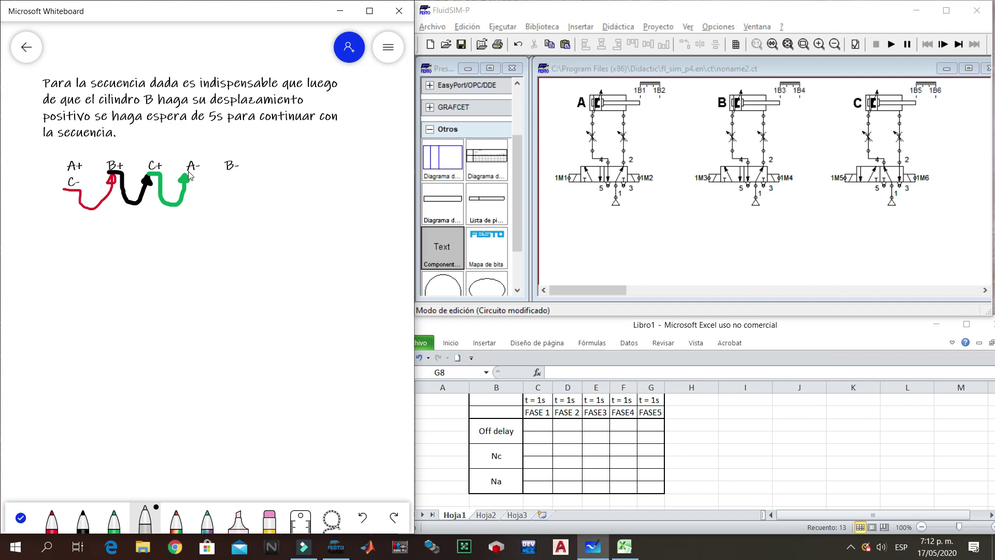
pyautogui.moveTo(189, 176)
pyautogui.mouseDown()
pyautogui.moveTo(204, 201)
pyautogui.moveTo(222, 199)
pyautogui.moveTo(231, 183)
pyautogui.mouseUp()
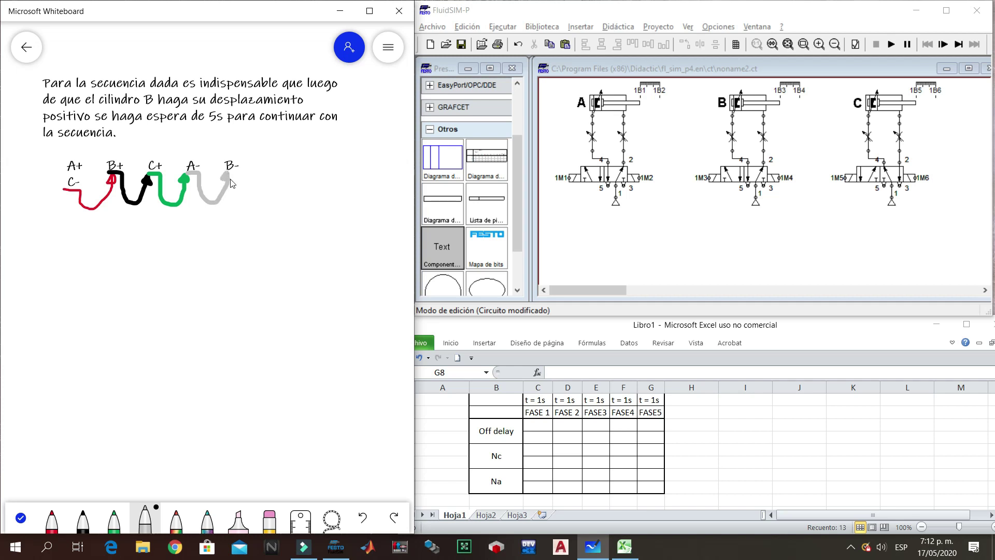
# - Change the grey pen to purple and draw an arrow from B- looping over the sequence to C-
pyautogui.click(146, 519)
pyautogui.click(207, 424)
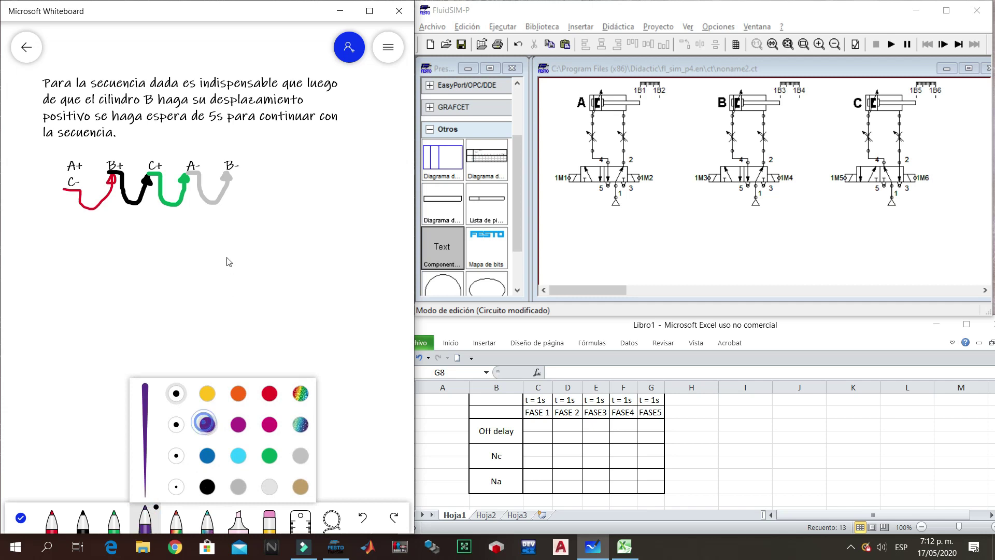
pyautogui.click(231, 177)
pyautogui.moveTo(228, 170)
pyautogui.mouseDown()
pyautogui.moveTo(259, 203)
pyautogui.moveTo(266, 174)
pyautogui.moveTo(229, 151)
pyautogui.moveTo(188, 142)
pyautogui.moveTo(68, 154)
pyautogui.moveTo(40, 202)
pyautogui.moveTo(46, 212)
pyautogui.moveTo(62, 206)
pyautogui.mouseUp()
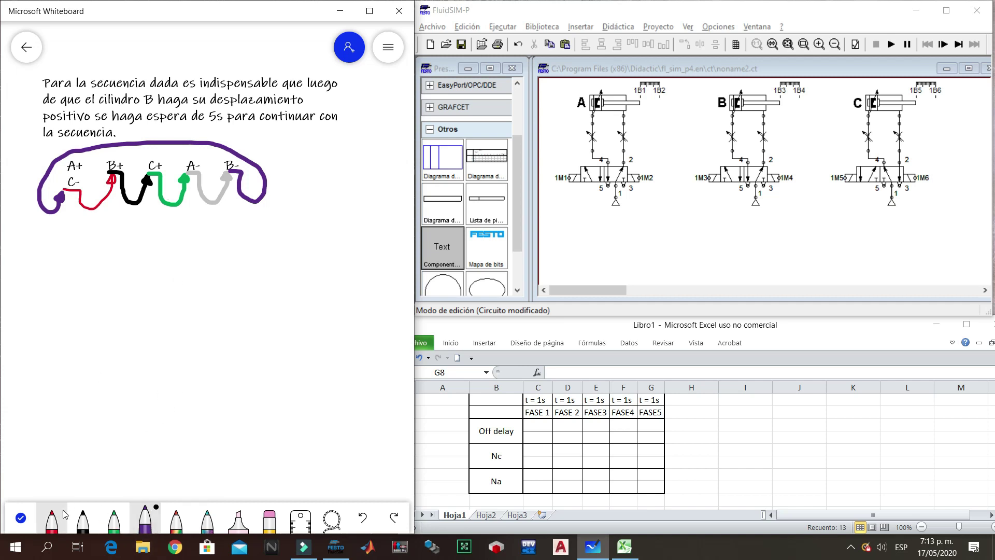
# - Change the purple pen to light blue and draw a slanted line along the ruler at 78° between B+ and C+
pyautogui.click(158, 515)
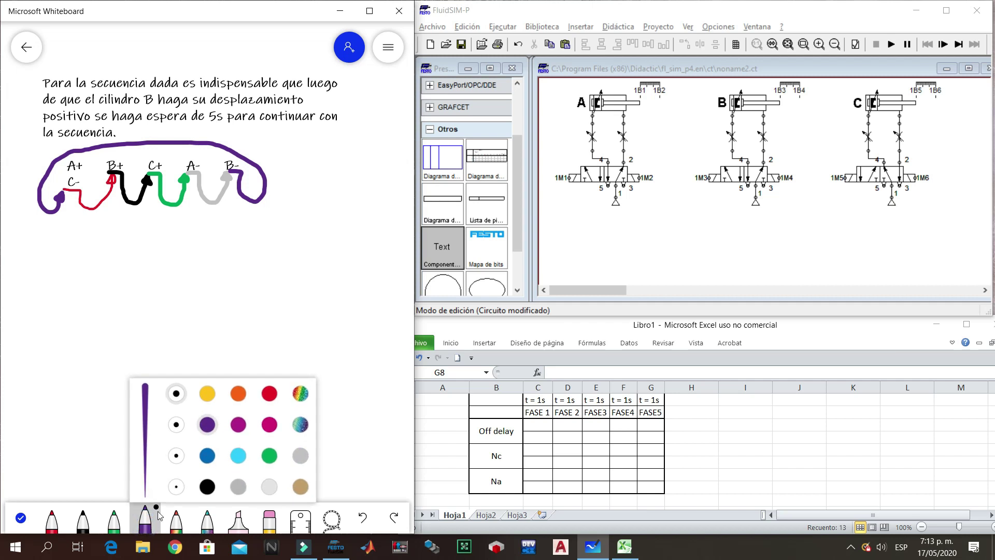
pyautogui.click(237, 455)
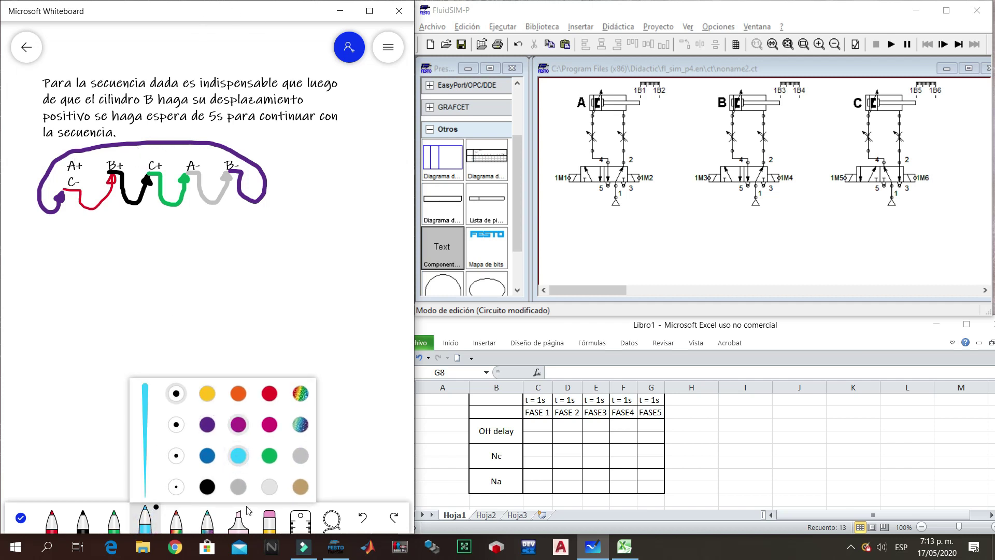
pyautogui.click(300, 519)
pyautogui.scroll(20, 186, 245)
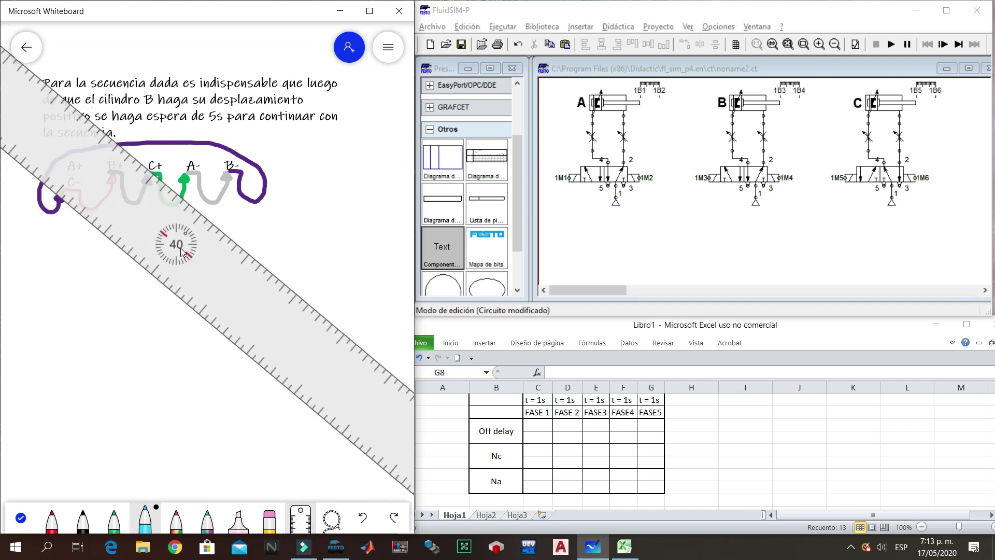
pyautogui.scroll(20, 181, 245)
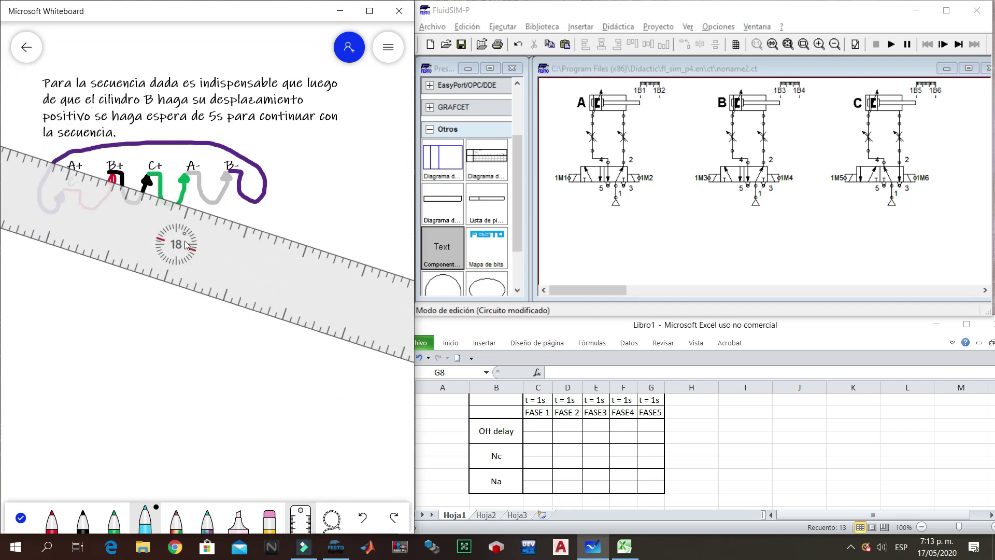
pyautogui.scroll(-20, 178, 245)
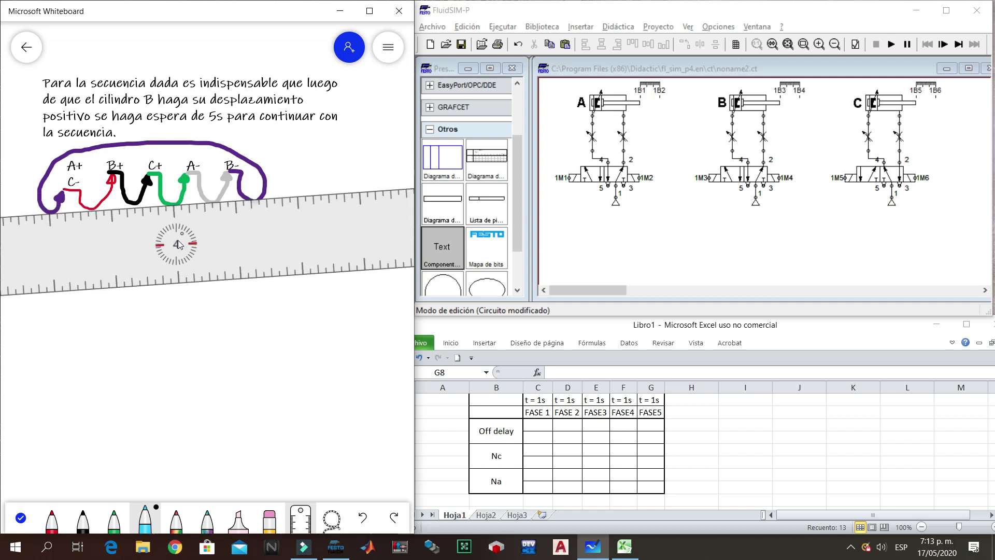
pyautogui.scroll(-20, 178, 246)
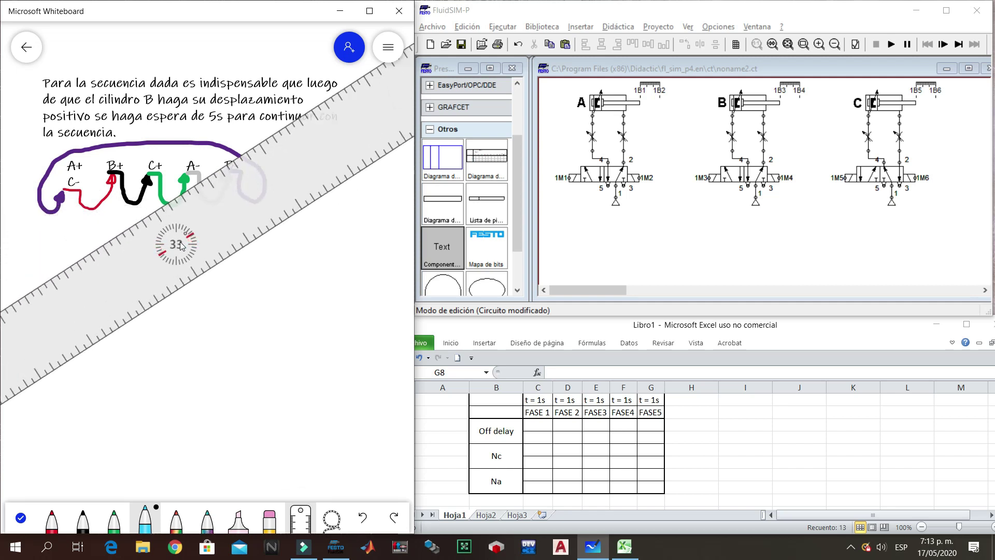
pyautogui.scroll(-17, 176, 248)
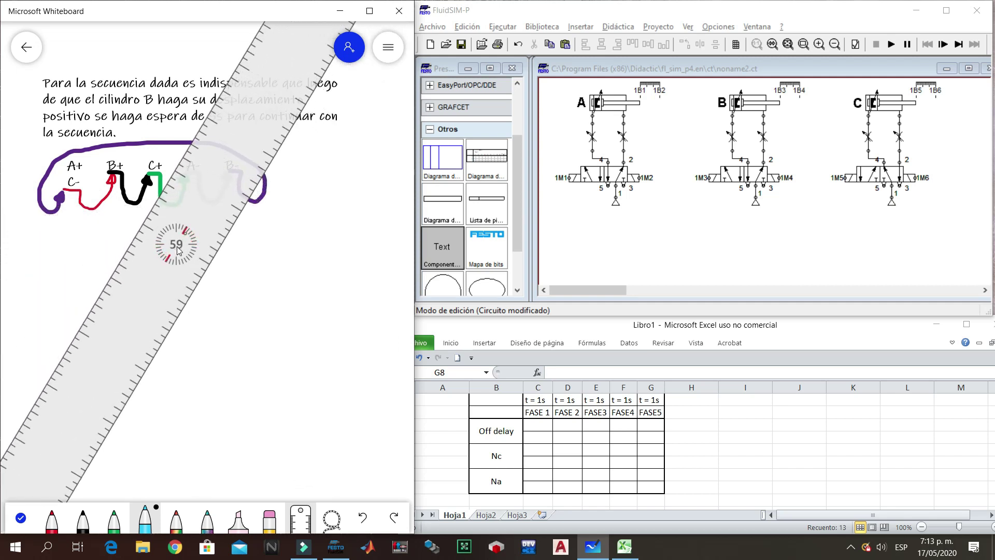
pyautogui.scroll(-7, 179, 248)
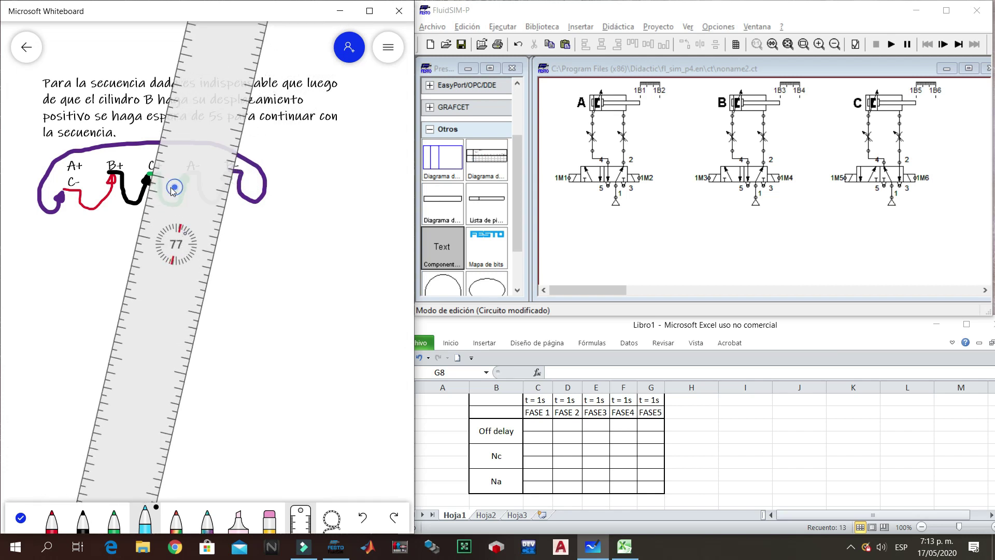
pyautogui.moveTo(173, 190); pyautogui.dragTo(160, 181)
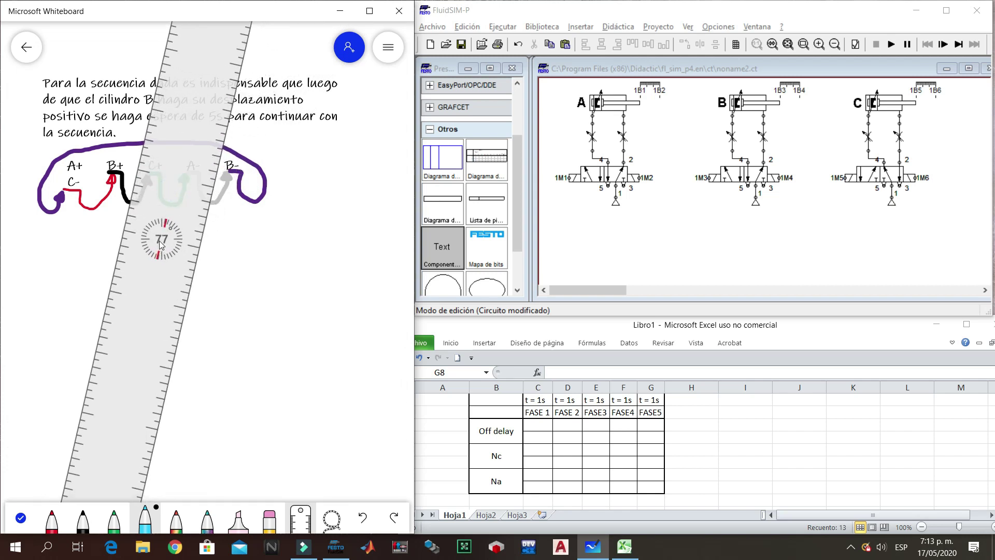
pyautogui.scroll(-1, 161, 245)
pyautogui.moveTo(153, 200); pyautogui.dragTo(157, 194)
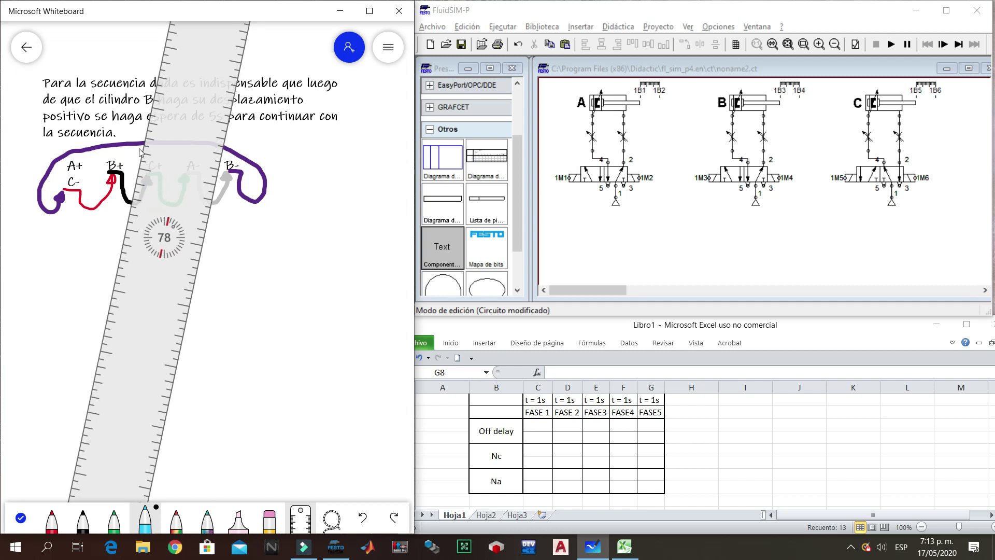
pyautogui.moveTo(141, 151); pyautogui.dragTo(139, 197)
# - Level the ruler to 0°, draw a thinner light blue line above B+ to the slanted line, and hide the ruler
pyautogui.scroll(-20, 163, 185)
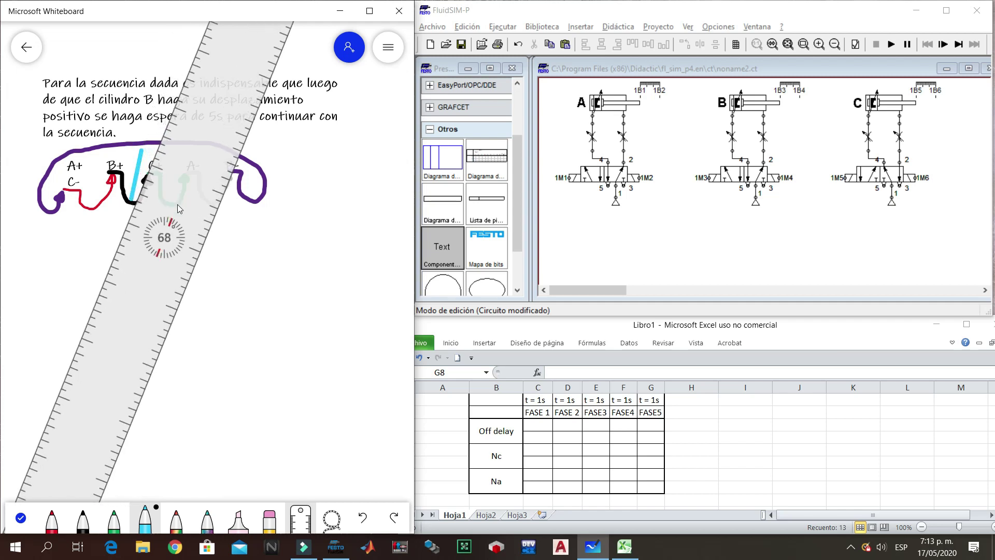
pyautogui.scroll(-20, 179, 205)
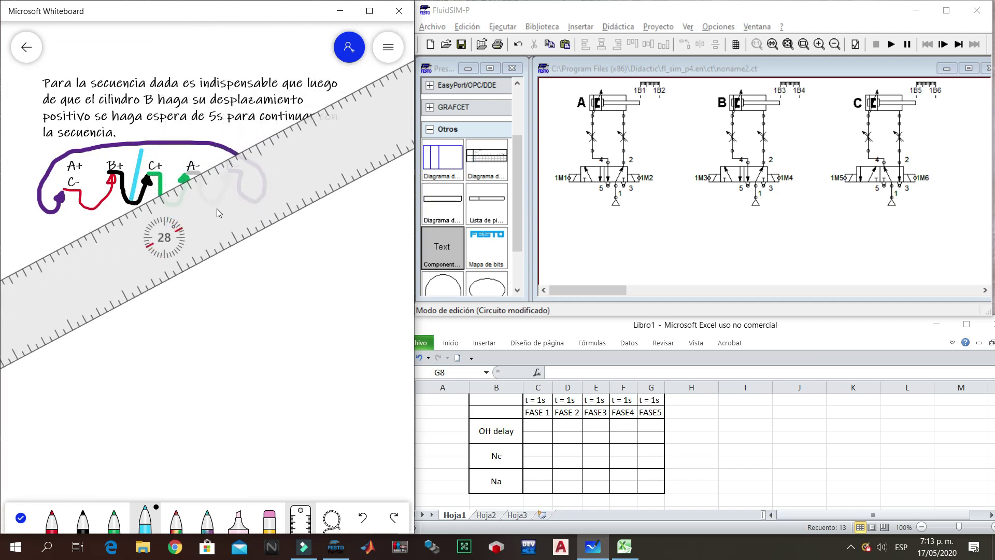
pyautogui.scroll(-15, 212, 209)
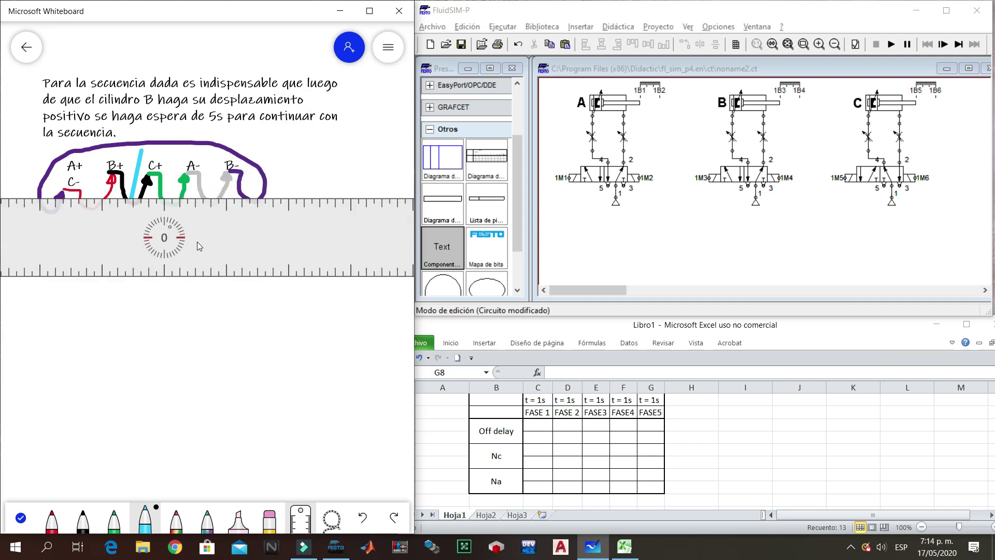
pyautogui.moveTo(214, 240); pyautogui.dragTo(158, 178)
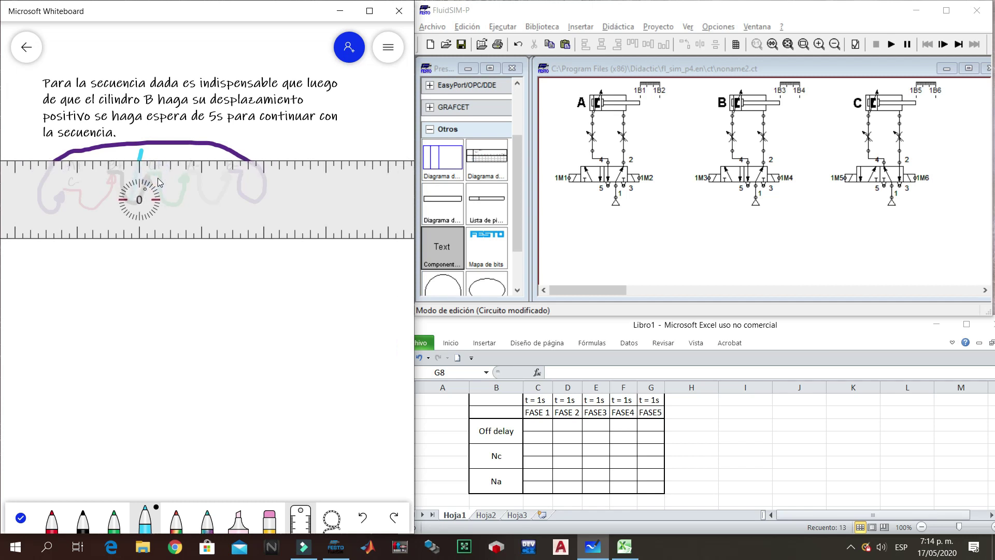
pyautogui.click(149, 520)
pyautogui.click(176, 455)
pyautogui.moveTo(118, 164); pyautogui.dragTo(139, 167)
pyautogui.moveTo(176, 204); pyautogui.dragTo(210, 269)
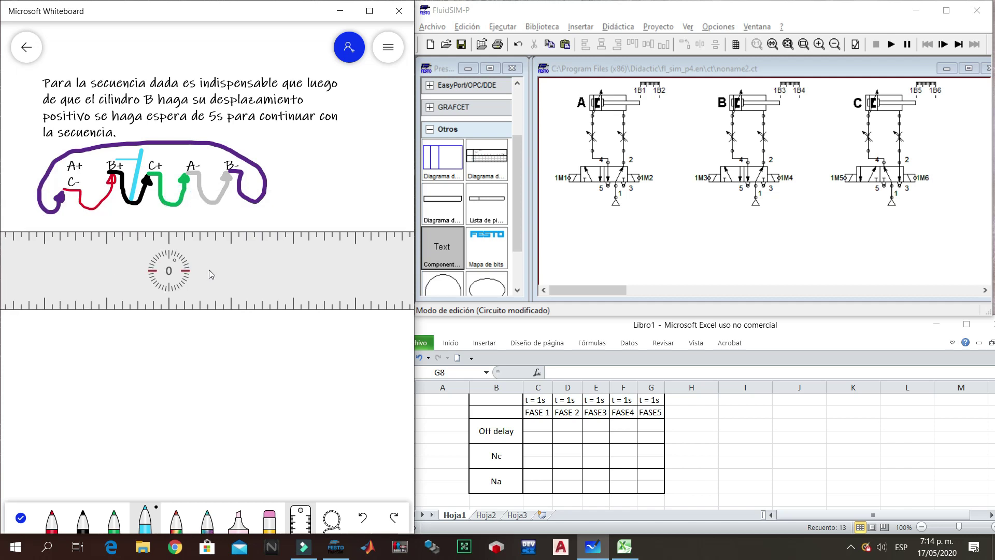
pyautogui.click(301, 518)
# - Handwrite "5s" in light blue above the short horizontal line over B+
pyautogui.keyDown('ctrl'); pyautogui.scroll(1, 129, 157); pyautogui.keyUp('ctrl')
pyautogui.keyDown('ctrl'); pyautogui.scroll(-1, 129, 157); pyautogui.keyUp('ctrl')
pyautogui.keyDown('ctrl'); pyautogui.scroll(4, 129, 157); pyautogui.keyUp('ctrl')
pyautogui.keyDown('ctrl'); pyautogui.scroll(5, 129, 157); pyautogui.keyUp('ctrl')
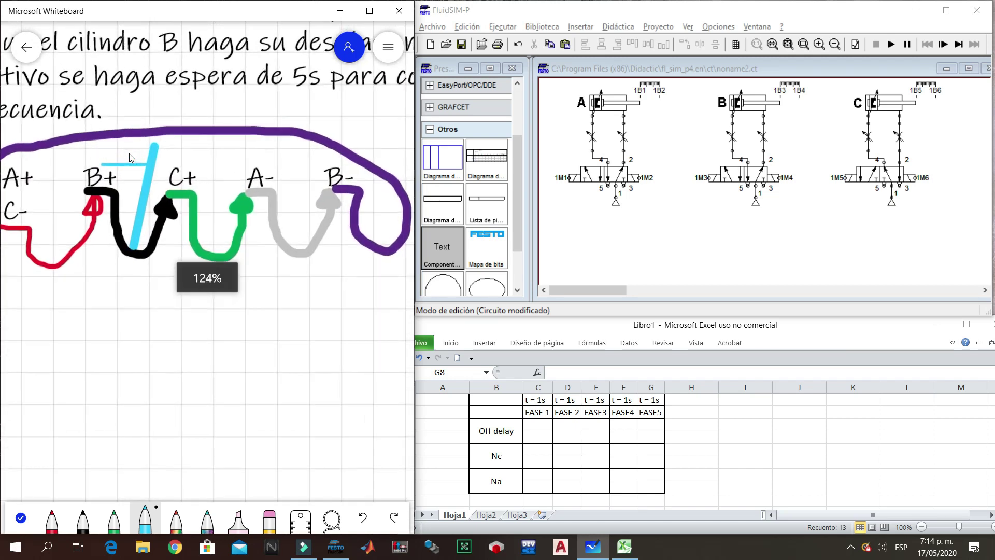
pyautogui.keyDown('ctrl'); pyautogui.scroll(5, 115, 152); pyautogui.keyUp('ctrl')
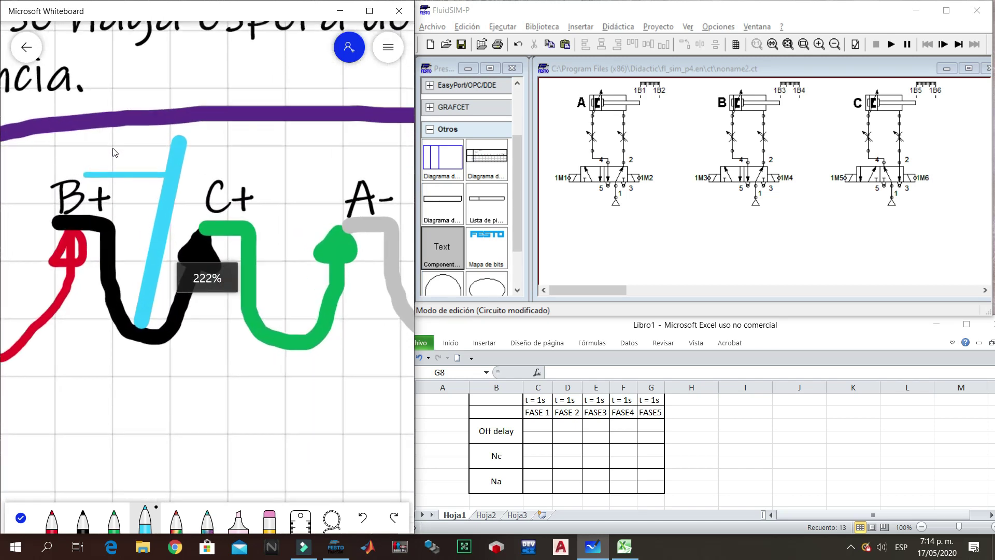
pyautogui.moveTo(99, 138)
pyautogui.mouseDown()
pyautogui.moveTo(119, 160)
pyautogui.moveTo(109, 174)
pyautogui.mouseUp()
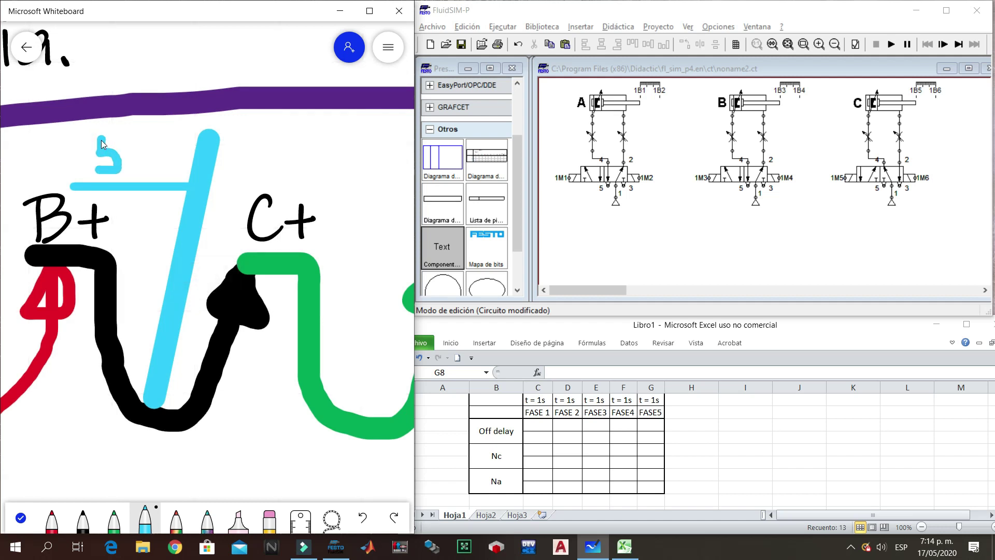
pyautogui.moveTo(99, 134)
pyautogui.mouseDown()
pyautogui.moveTo(126, 134)
pyautogui.moveTo(135, 156)
pyautogui.moveTo(157, 167)
pyautogui.moveTo(154, 178)
pyautogui.moveTo(136, 174)
pyautogui.mouseUp()
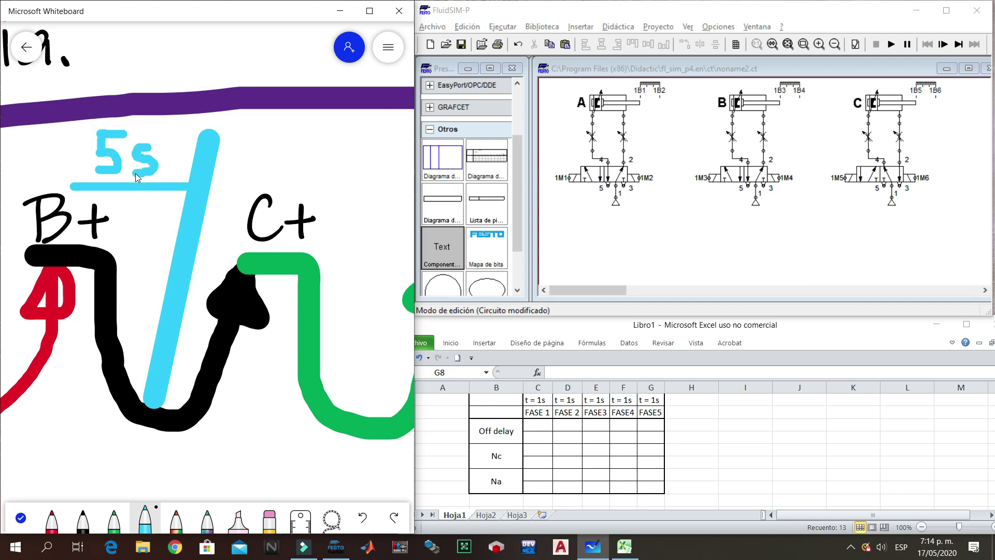
pyautogui.scroll(3, 179, 215)
pyautogui.scroll(-3, 179, 214)
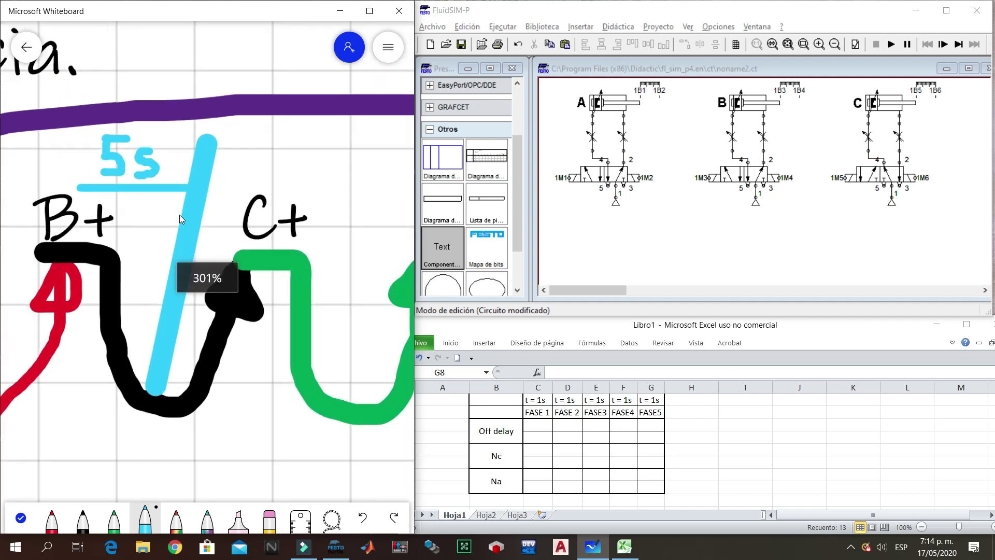
pyautogui.scroll(-6, 179, 215)
pyautogui.scroll(-3, 185, 259)
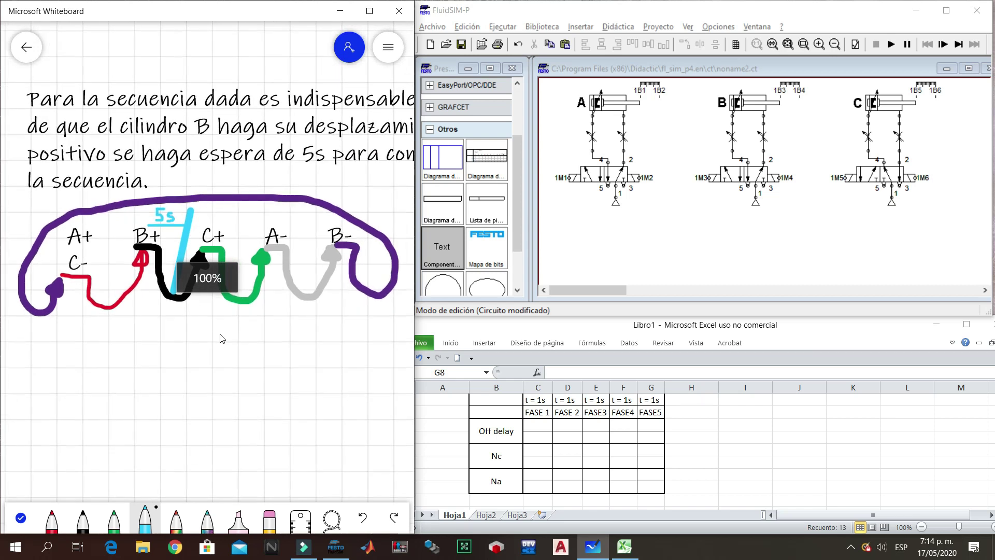
pyautogui.scroll(-2, 231, 353)
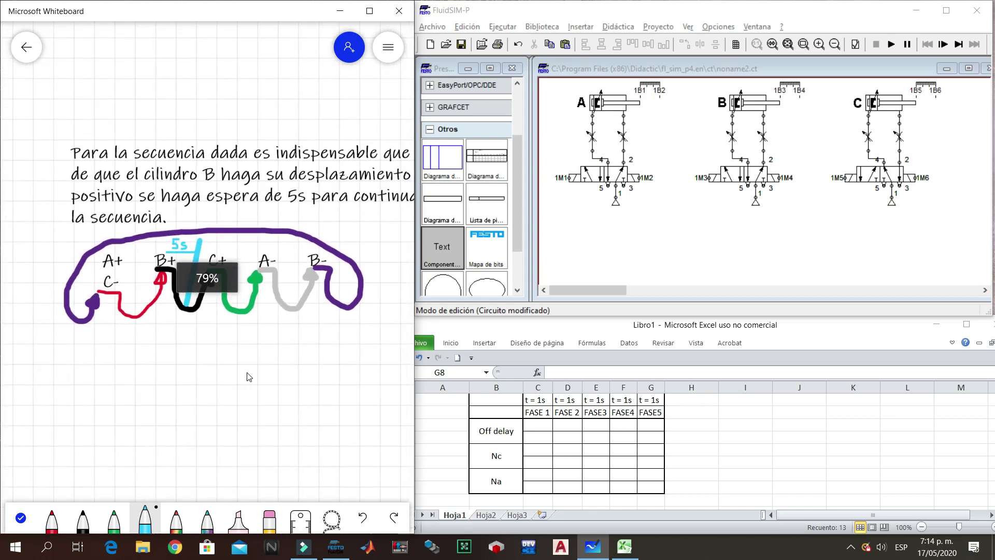
# - Leave inking mode and extend the whiteboard text block below the sequence with 1B3 and, on the line beneath it, 1S1
pyautogui.click(20, 518)
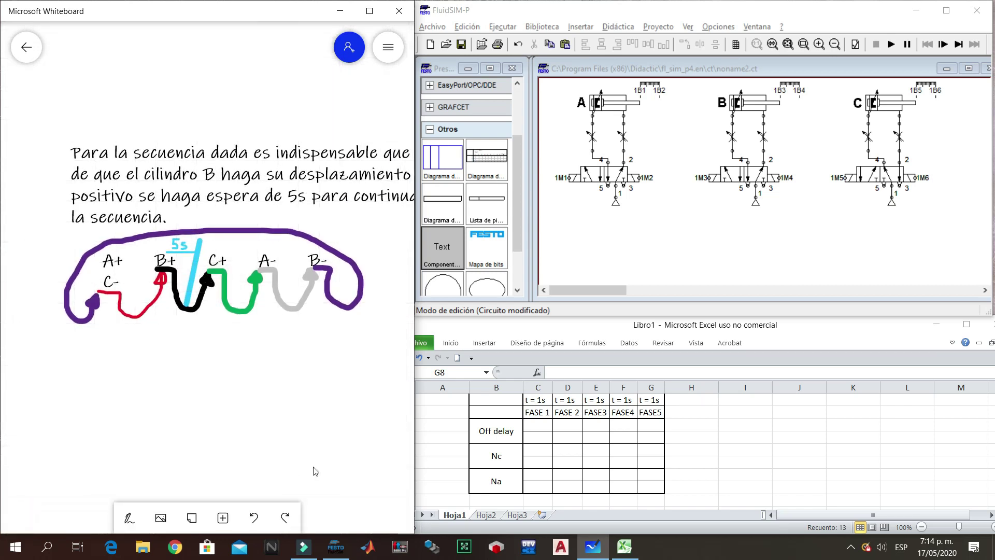
pyautogui.scroll(-2, 311, 461)
pyautogui.moveTo(297, 433); pyautogui.dragTo(273, 406)
pyautogui.moveTo(256, 367); pyautogui.dragTo(254, 361)
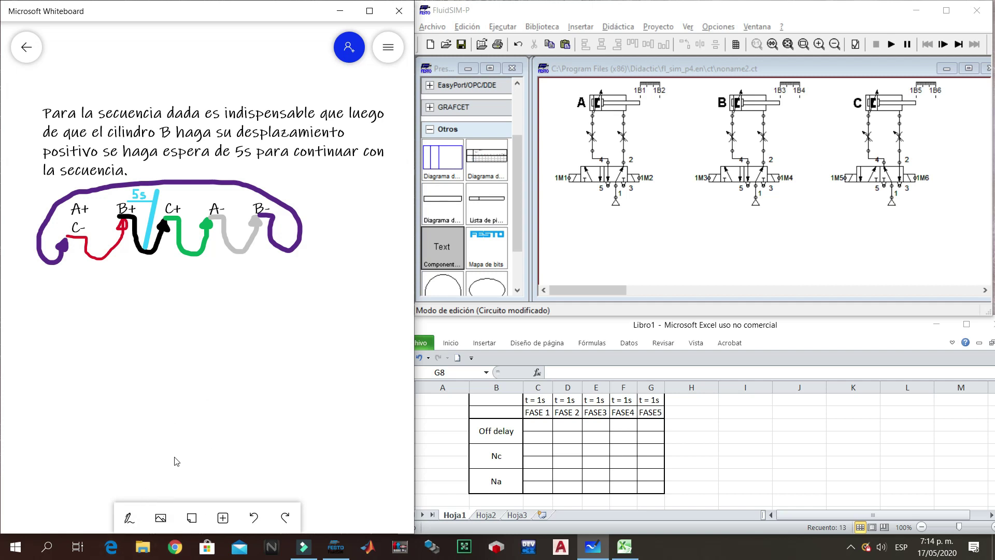
pyautogui.click(335, 158)
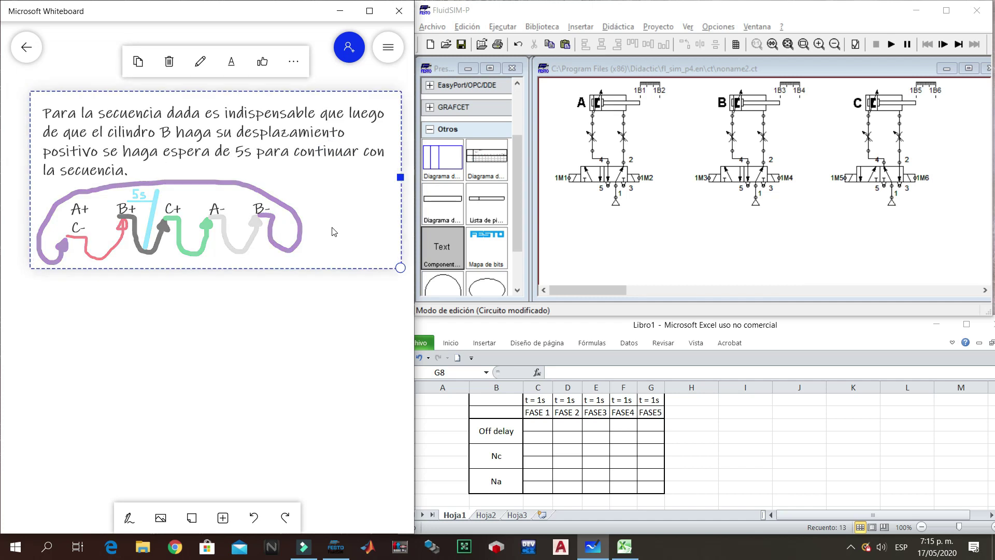
pyautogui.click(311, 180)
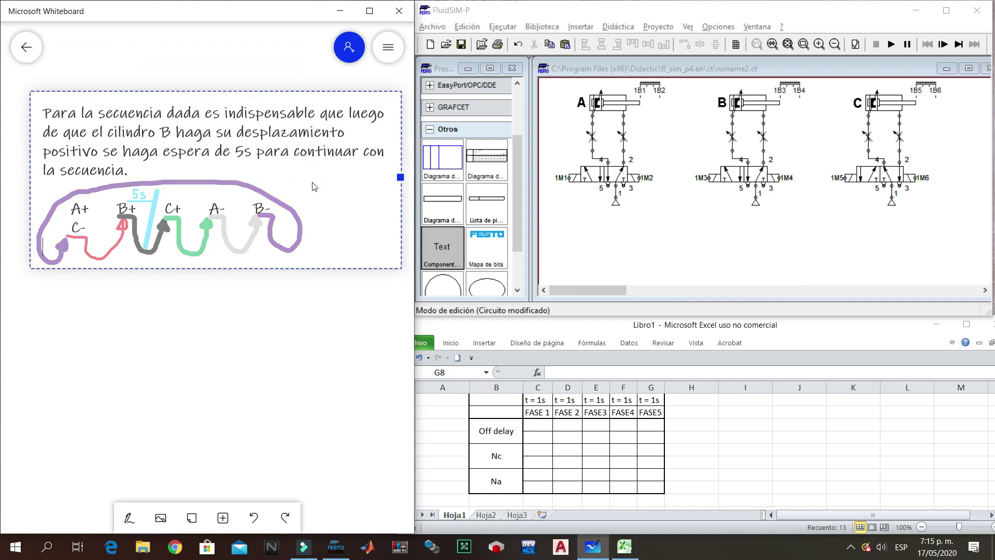
pyautogui.click(313, 189)
pyautogui.press('Return')
pyautogui.press('Return')
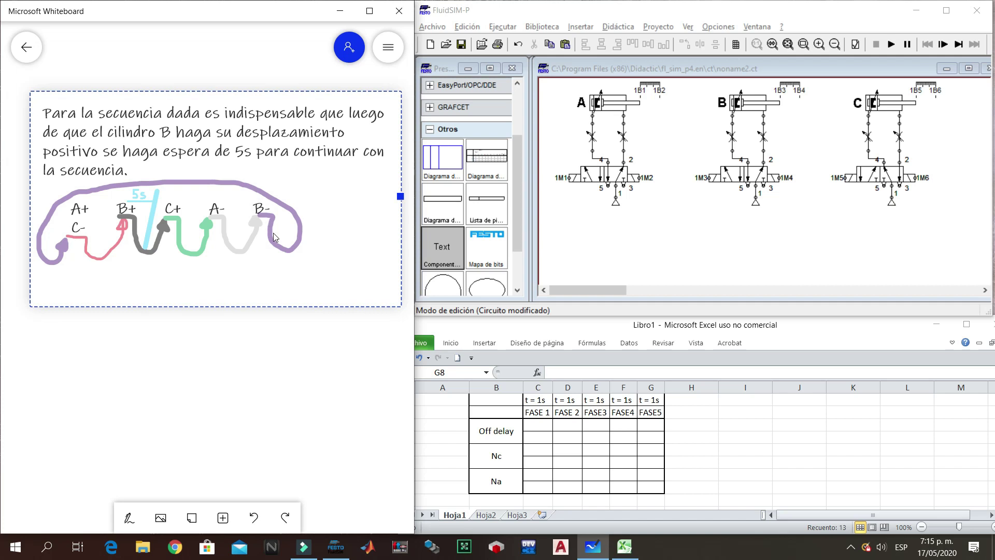
pyautogui.write('1B3')
pyautogui.press('Return')
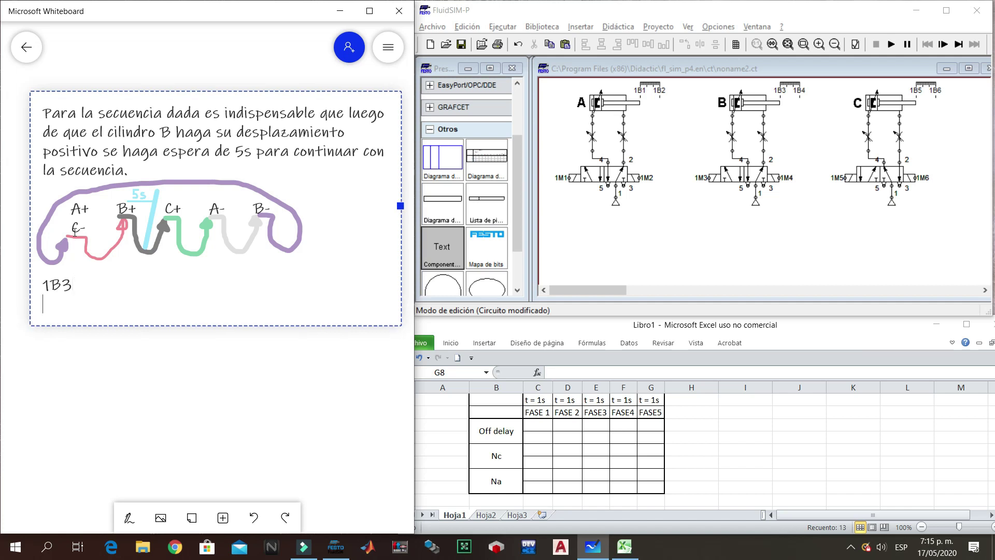
pyautogui.write('1S1')
# - Add 1B2 beside 1B3 and 1B5 beside 1S1 in the text block, spacing both away from the first column
pyautogui.click(77, 285)
pyautogui.click(656, 88)
pyautogui.write('2')
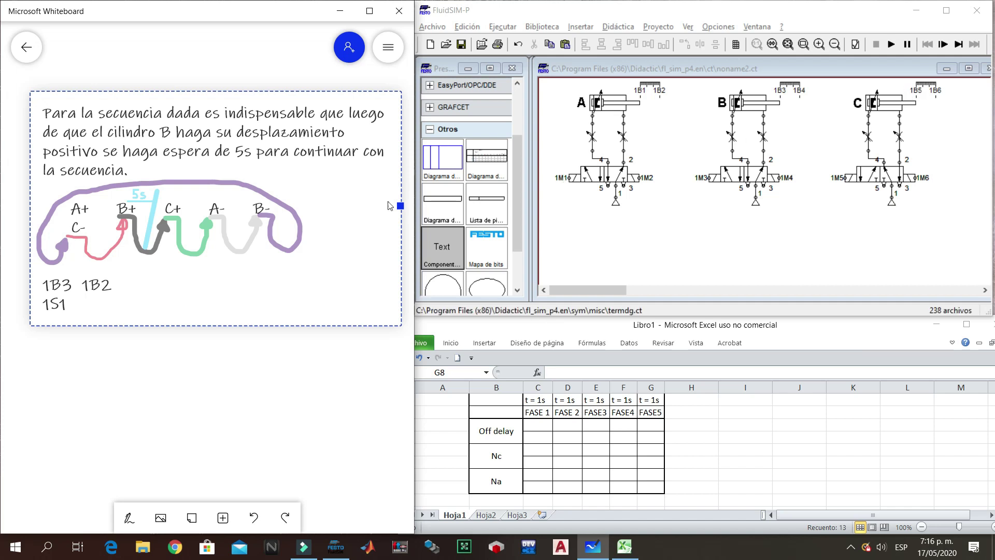
pyautogui.write('1B5')
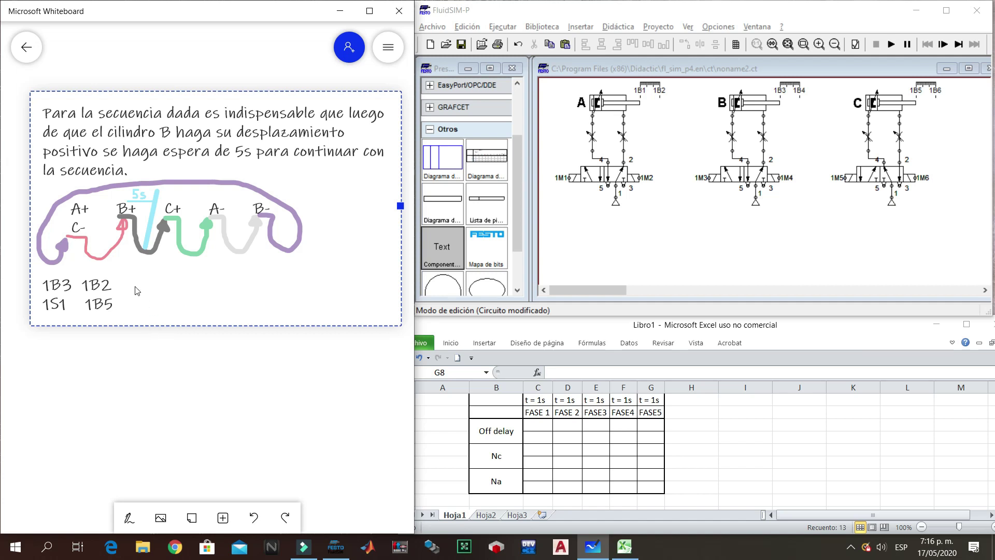
pyautogui.click(117, 285)
pyautogui.click(83, 285)
pyautogui.click(81, 305)
# - Complete the first row of sensor labels with 1B4, 1B6, 1B1 and 1B3, then return to inking mode
pyautogui.click(130, 283)
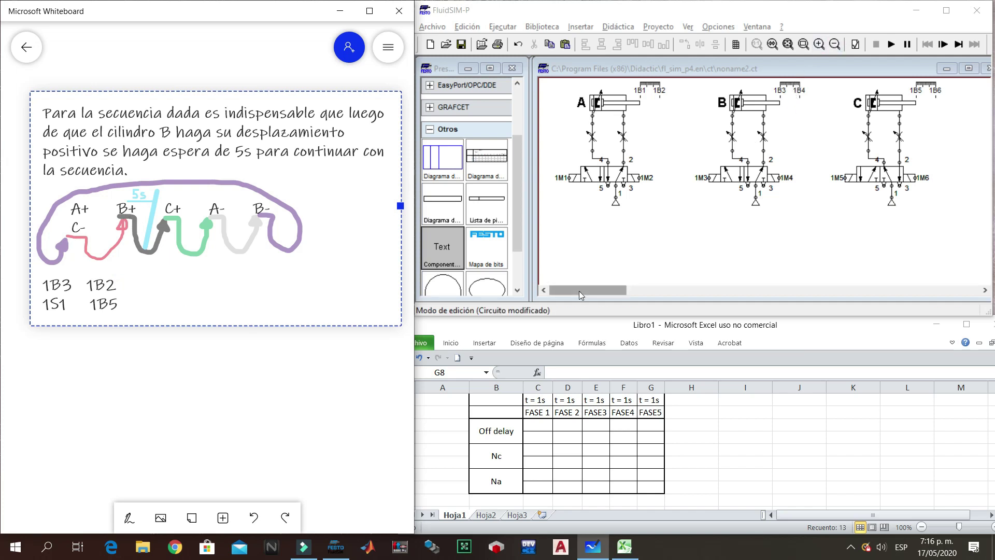
pyautogui.write('B4')
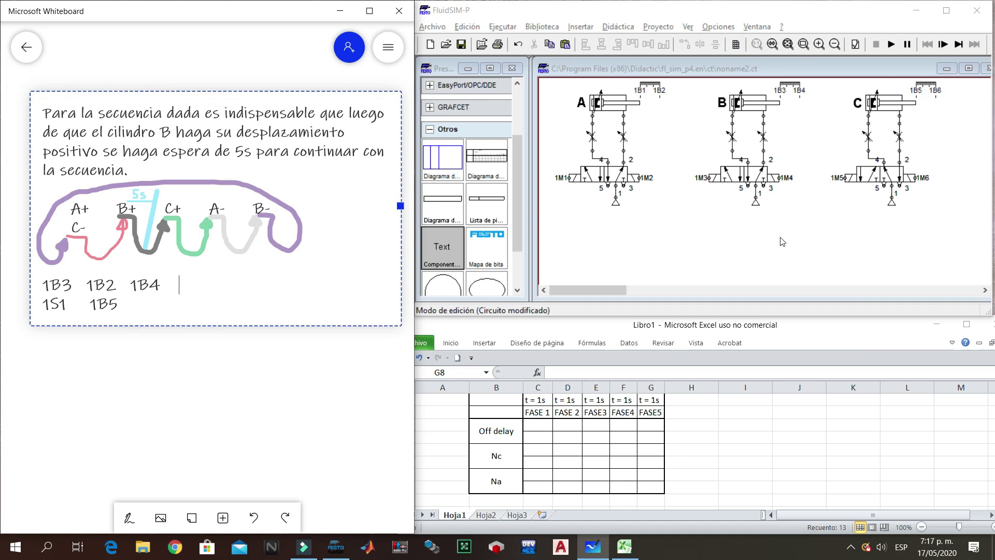
pyautogui.write('B6')
pyautogui.write('1B1  1B3')
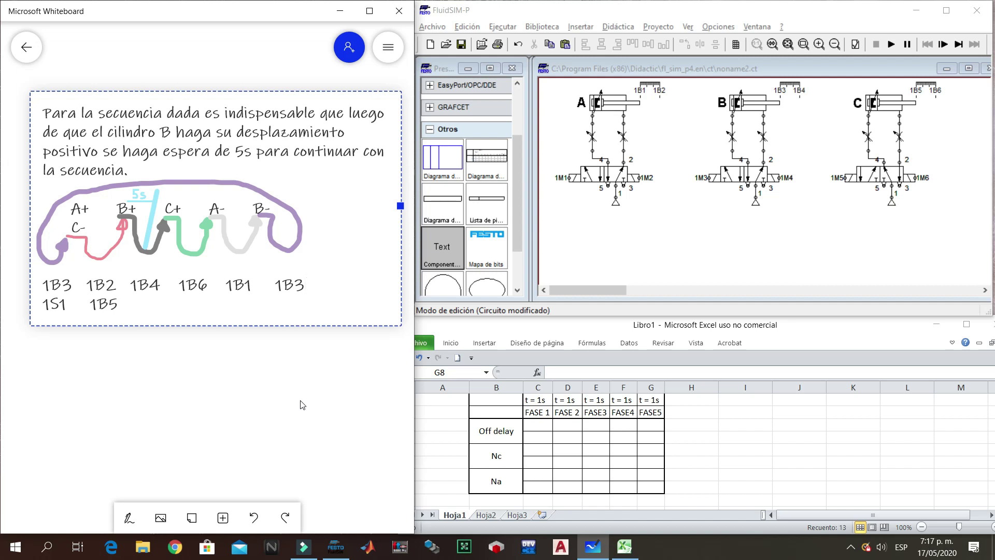
pyautogui.click(179, 409)
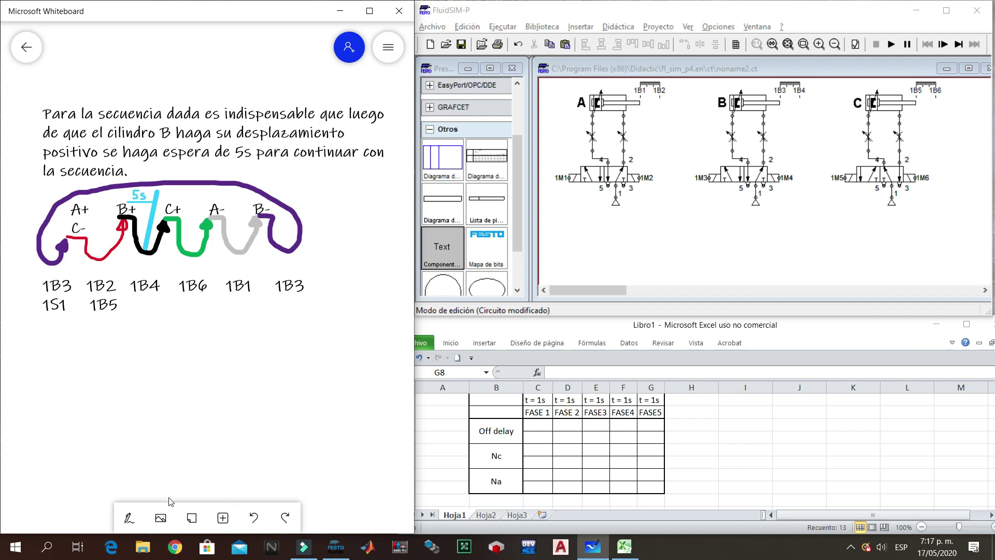
pyautogui.click(129, 517)
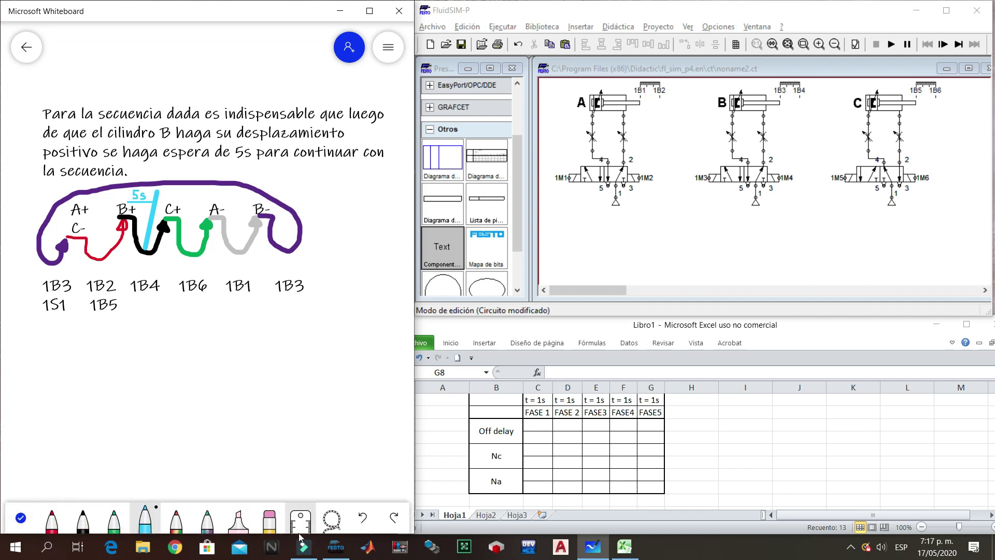
# - Highlight A+ and C- together with 1B3 and 1S1 using one thick yellow highlighter stroke
pyautogui.click(240, 518)
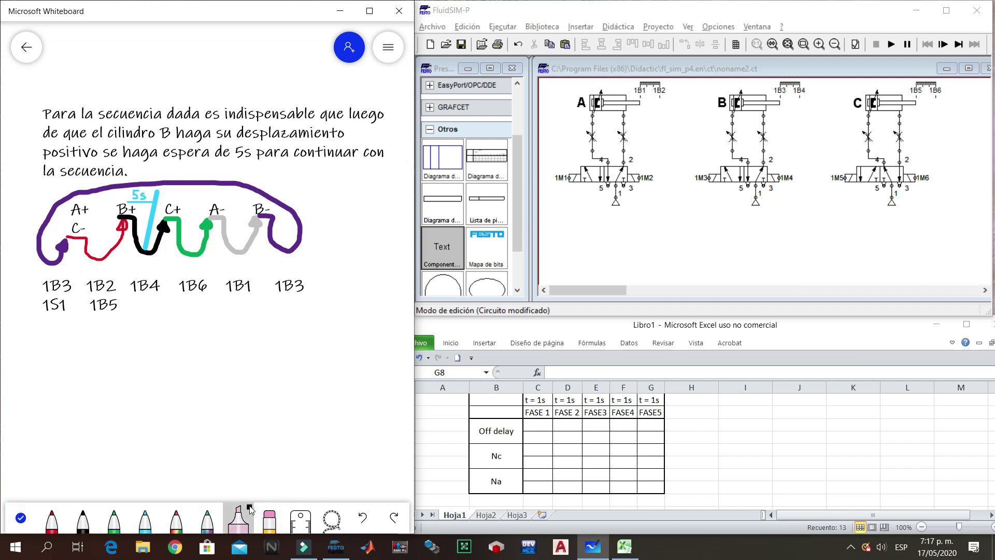
pyautogui.click(250, 510)
pyautogui.click(297, 394)
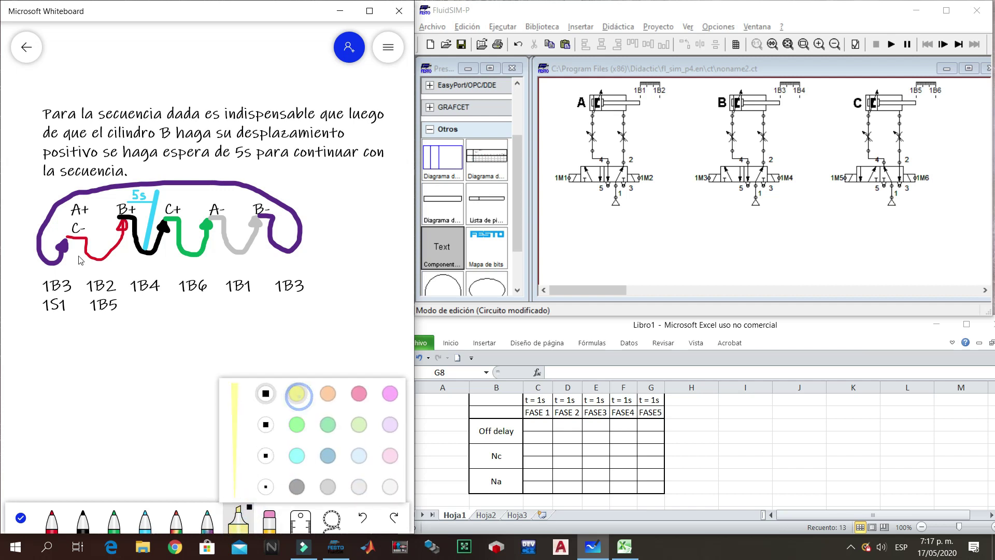
pyautogui.moveTo(85, 206); pyautogui.dragTo(55, 312)
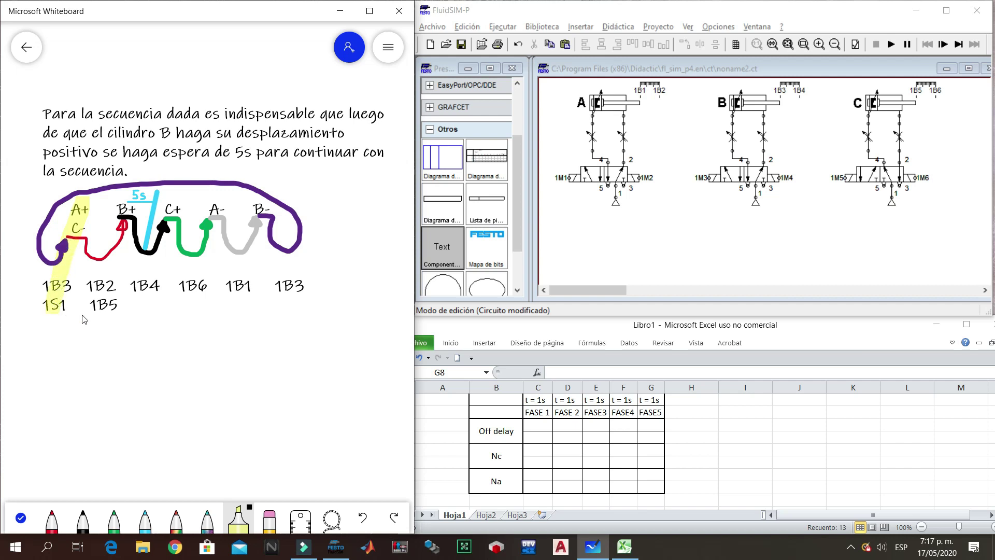
# - Highlight B+ down through 1B2 and 1B5 in green
pyautogui.click(238, 518)
pyautogui.click(297, 425)
pyautogui.moveTo(128, 195); pyautogui.dragTo(98, 312)
# - Highlight C+ down to 1B4 in orange, and link the 5s label to 1B4 in the same colour
pyautogui.click(238, 519)
pyautogui.click(328, 393)
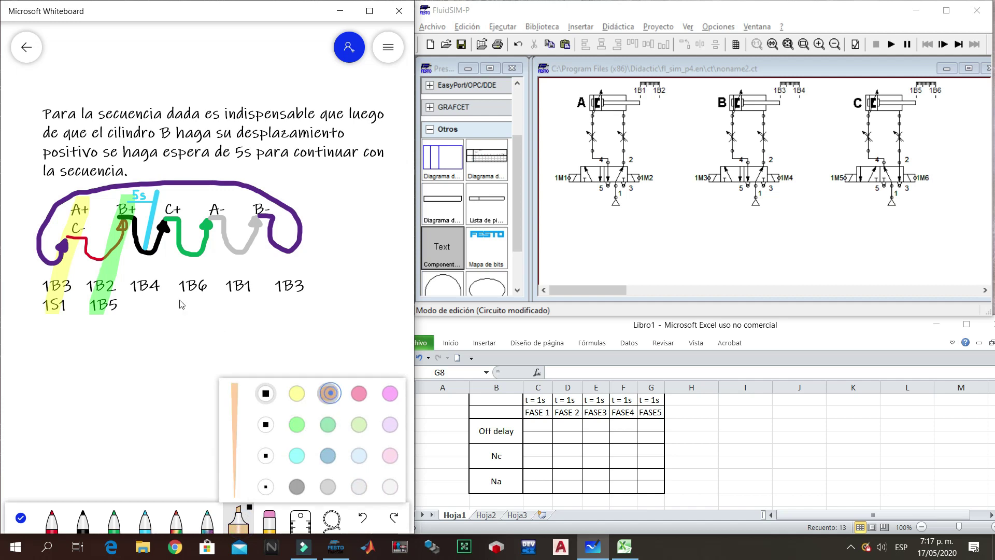
pyautogui.moveTo(175, 207)
pyautogui.mouseDown()
pyautogui.moveTo(153, 243)
pyautogui.moveTo(144, 299)
pyautogui.mouseUp()
pyautogui.moveTo(139, 195)
pyautogui.mouseDown()
pyautogui.moveTo(130, 194)
pyautogui.moveTo(153, 204)
pyautogui.moveTo(144, 300)
pyautogui.mouseUp()
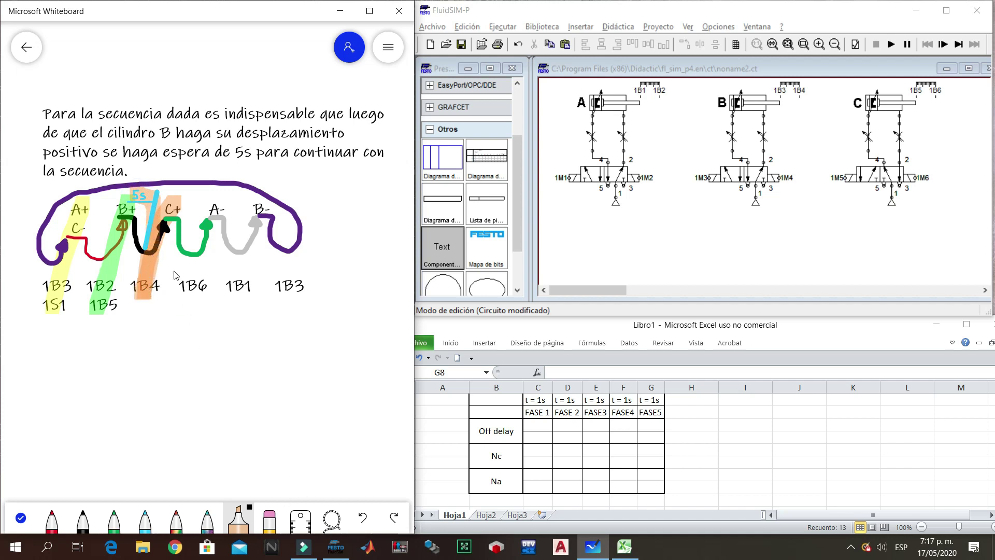
# - Highlight A- down to 1B6 in pink
pyautogui.click(237, 519)
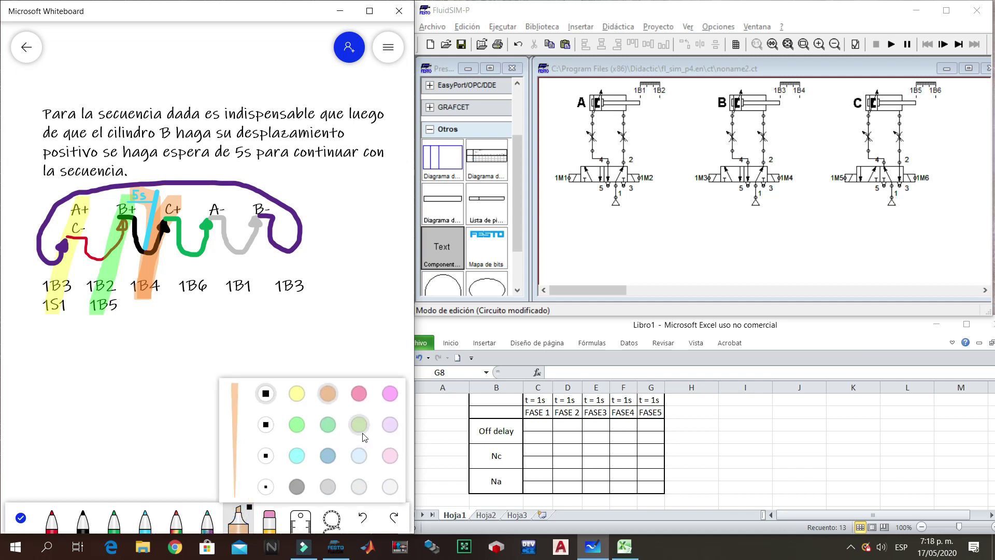
pyautogui.click(359, 394)
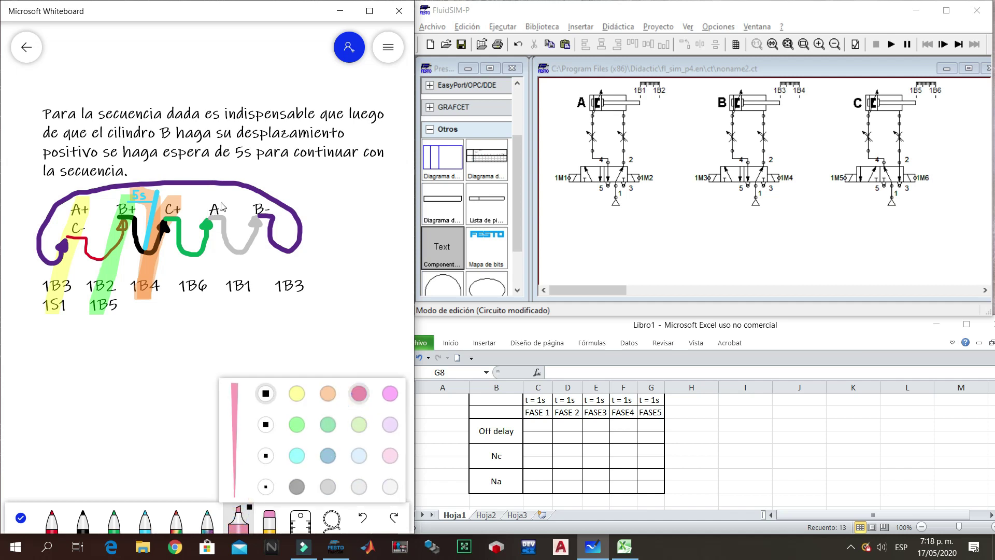
pyautogui.moveTo(215, 198)
pyautogui.mouseDown()
pyautogui.moveTo(190, 294)
pyautogui.moveTo(191, 280)
pyautogui.mouseUp()
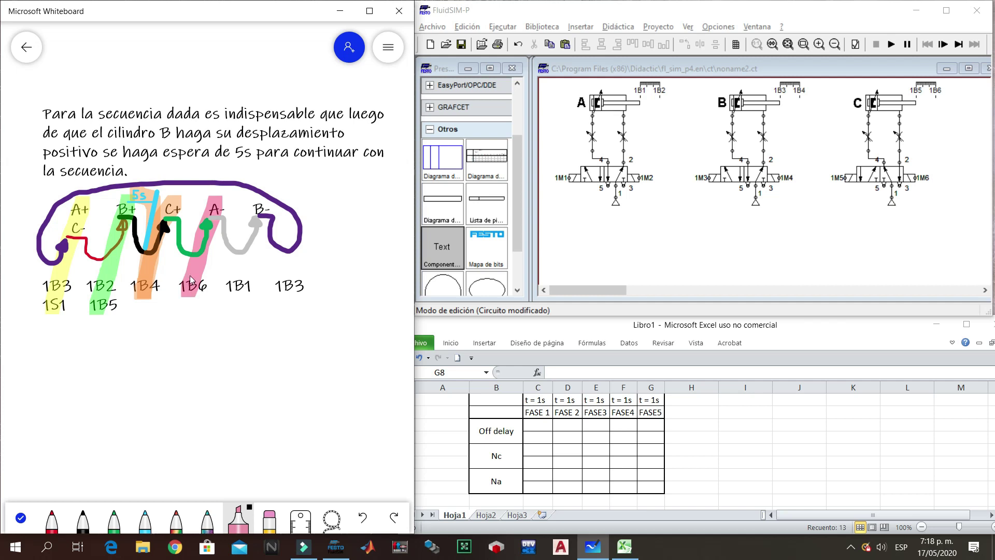
# - Highlight B- down to 1B1 in cyan
pyautogui.click(235, 531)
pyautogui.click(296, 456)
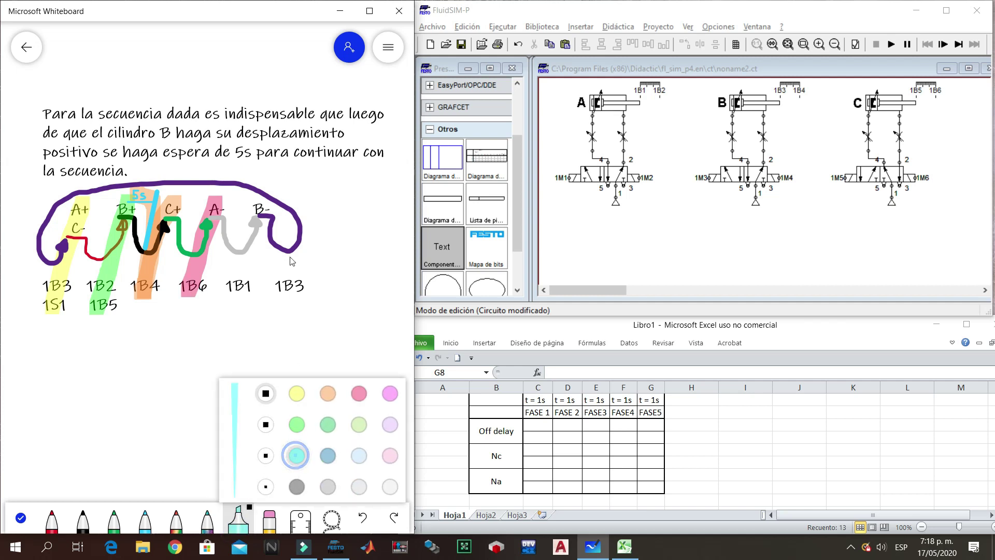
pyautogui.moveTo(260, 203)
pyautogui.mouseDown()
pyautogui.moveTo(234, 291)
pyautogui.moveTo(246, 288)
pyautogui.mouseUp()
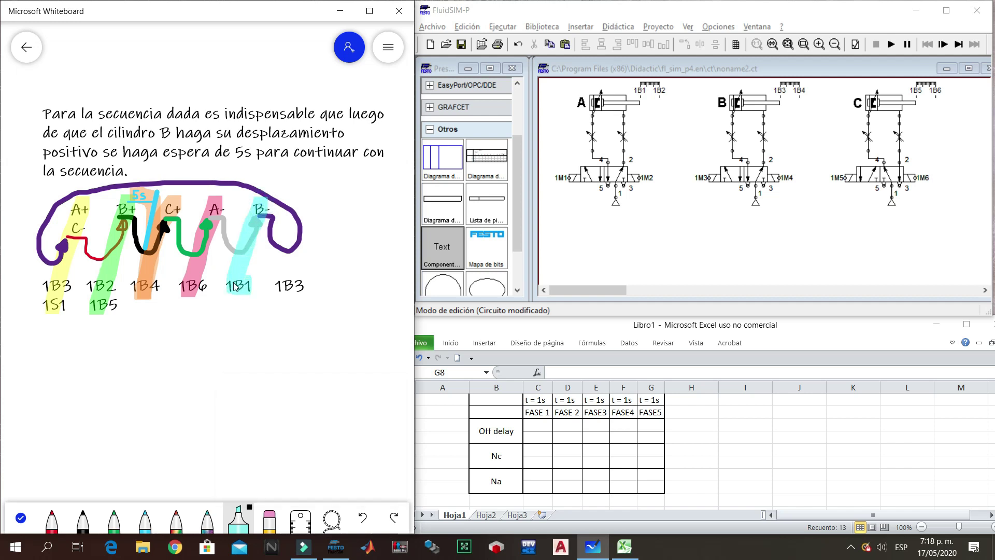
# - Highlight the final 1B3 and the first column's 1B3 and 1S1 in yellow, and leave inking mode
pyautogui.click(238, 518)
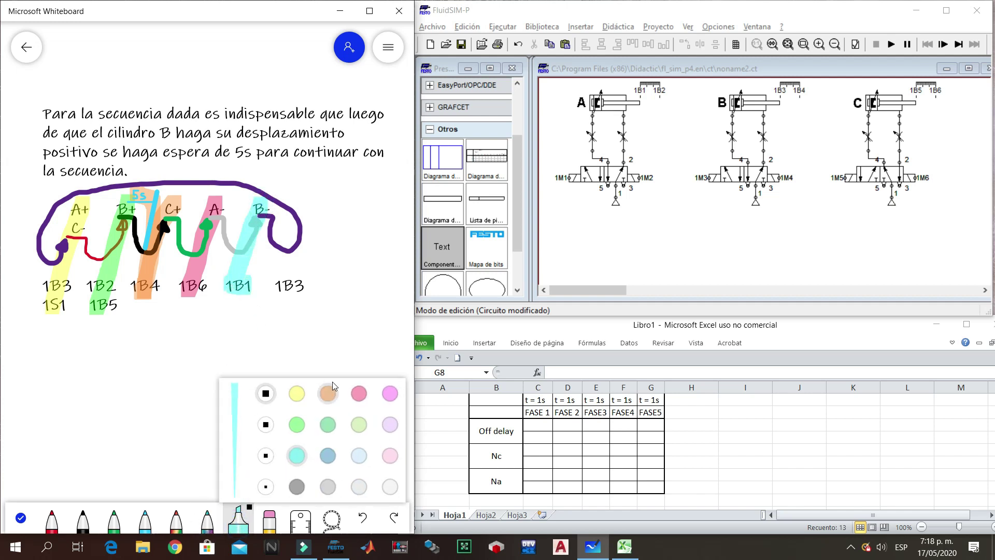
pyautogui.click(297, 394)
pyautogui.moveTo(293, 277)
pyautogui.mouseDown()
pyautogui.moveTo(279, 299)
pyautogui.moveTo(301, 298)
pyautogui.moveTo(284, 283)
pyautogui.mouseUp()
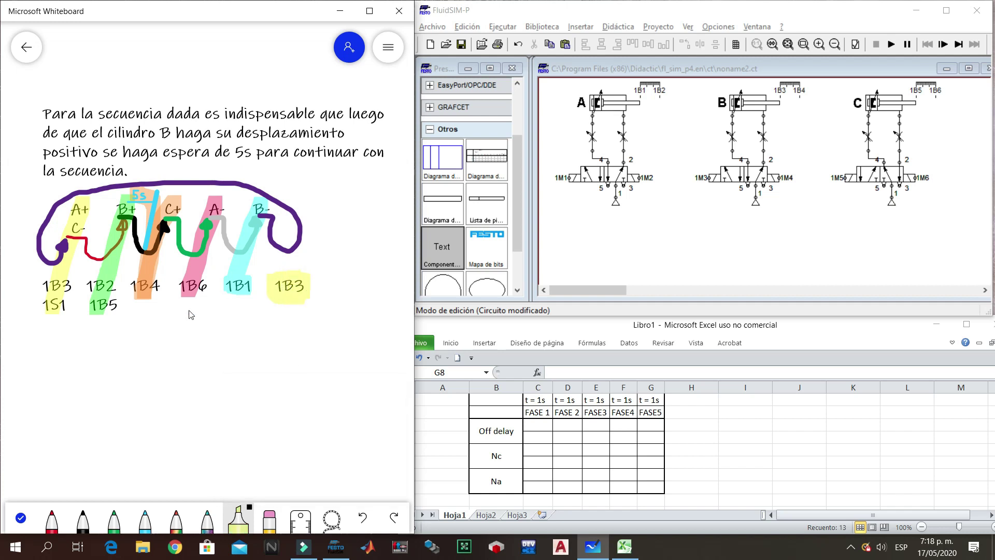
pyautogui.moveTo(54, 288)
pyautogui.mouseDown()
pyautogui.moveTo(70, 280)
pyautogui.moveTo(46, 293)
pyautogui.moveTo(73, 298)
pyautogui.moveTo(59, 285)
pyautogui.moveTo(51, 310)
pyautogui.moveTo(73, 301)
pyautogui.moveTo(46, 288)
pyautogui.mouseUp()
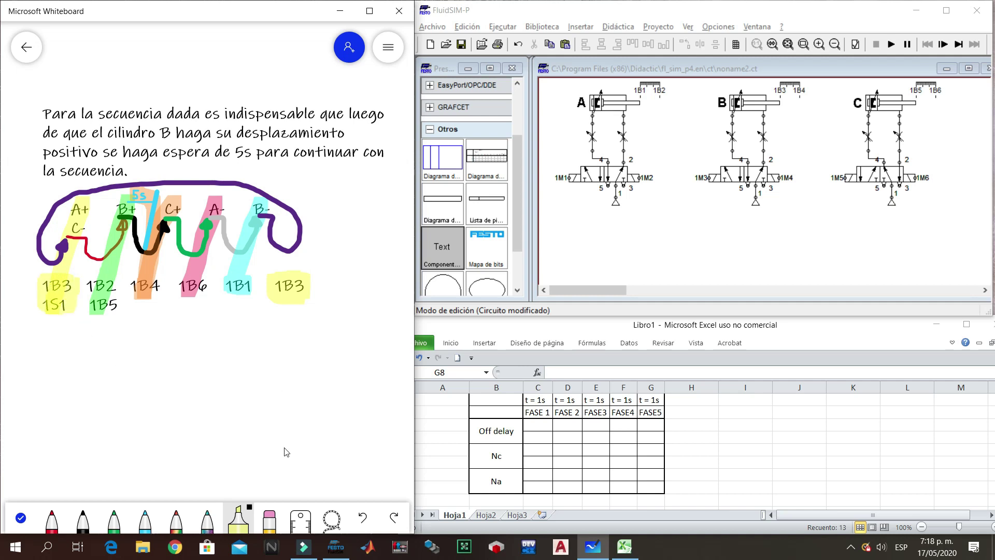
pyautogui.click(21, 517)
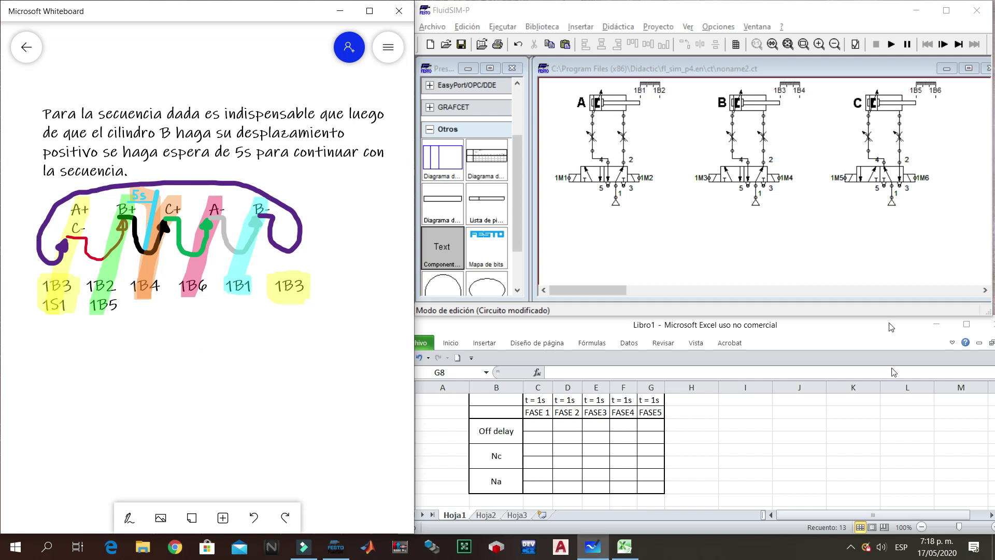
# - Switch to FluidSIM and minimize the Excel workbook to free the space below the circuit
pyautogui.click(834, 44)
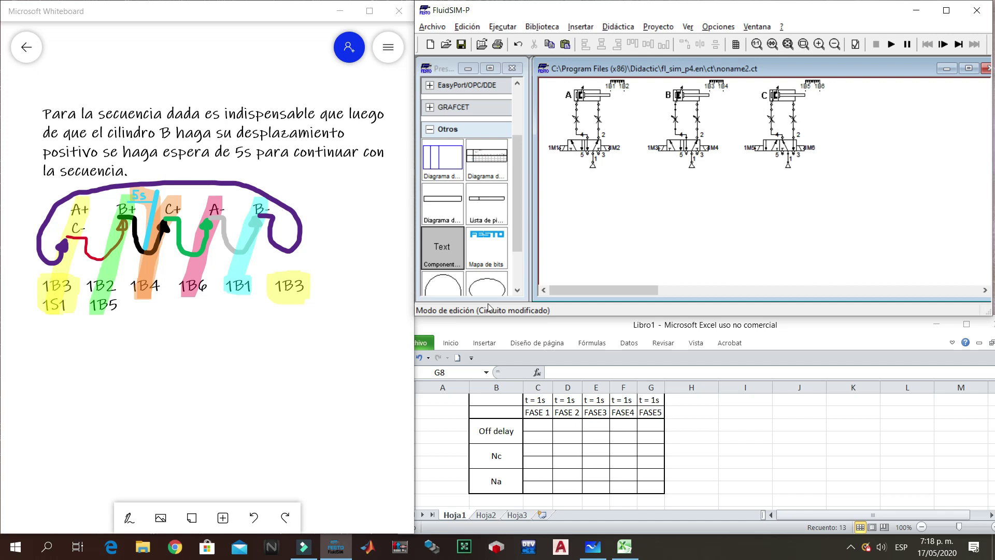
pyautogui.click(616, 326)
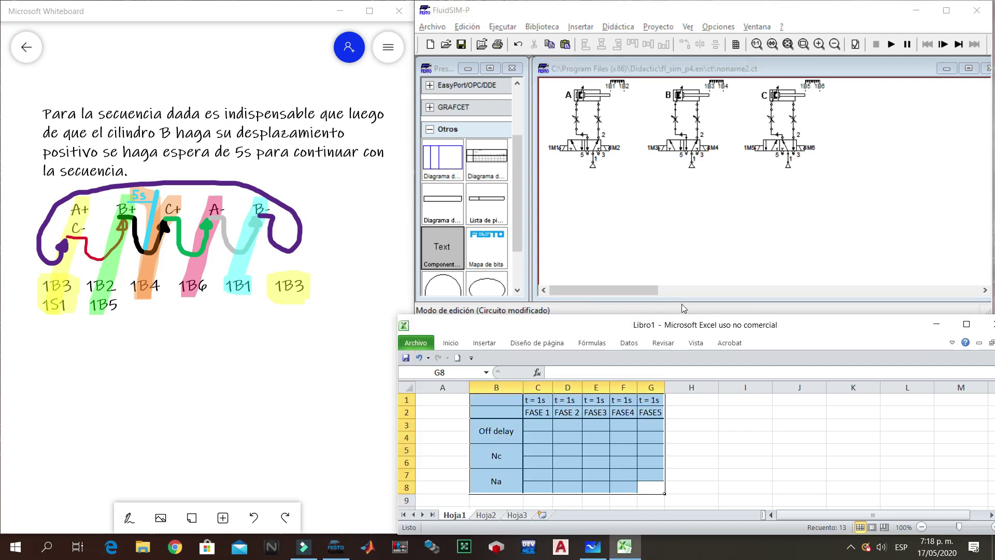
pyautogui.moveTo(681, 301); pyautogui.dragTo(680, 291)
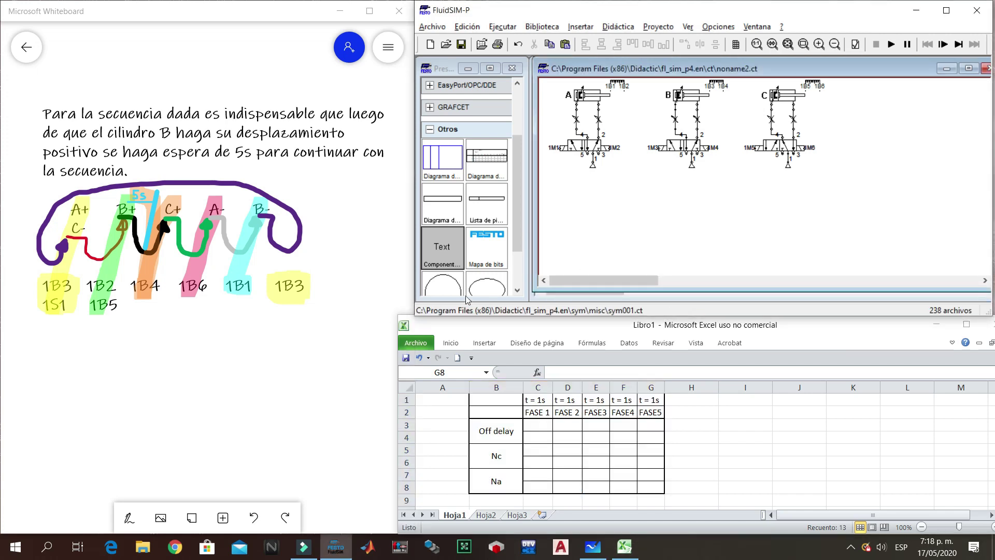
pyautogui.click(439, 323)
pyautogui.moveTo(474, 315); pyautogui.dragTo(521, 342)
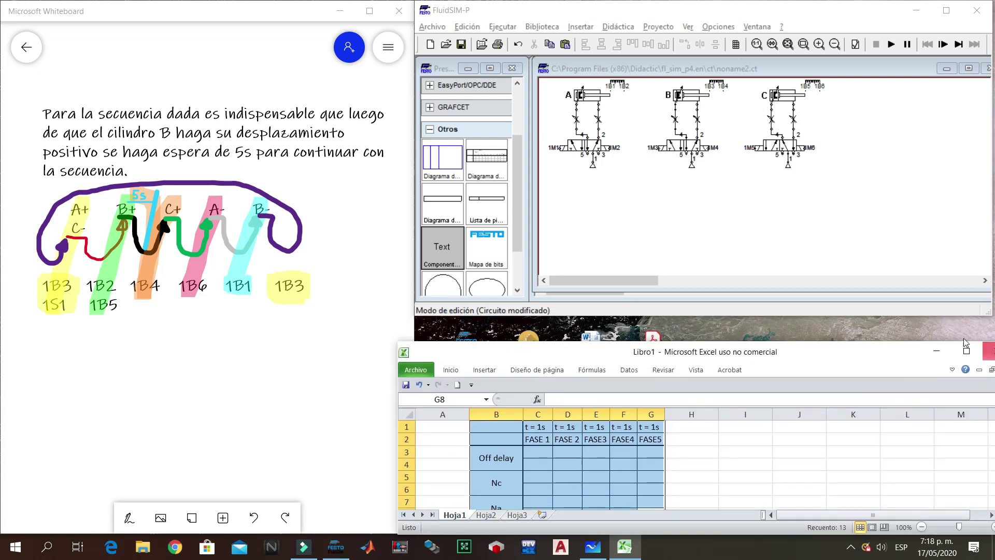
pyautogui.click(936, 352)
# - Extend the FluidSIM window, the circuit window and the component library window down to use the freed screen space
pyautogui.moveTo(686, 316); pyautogui.dragTo(673, 534)
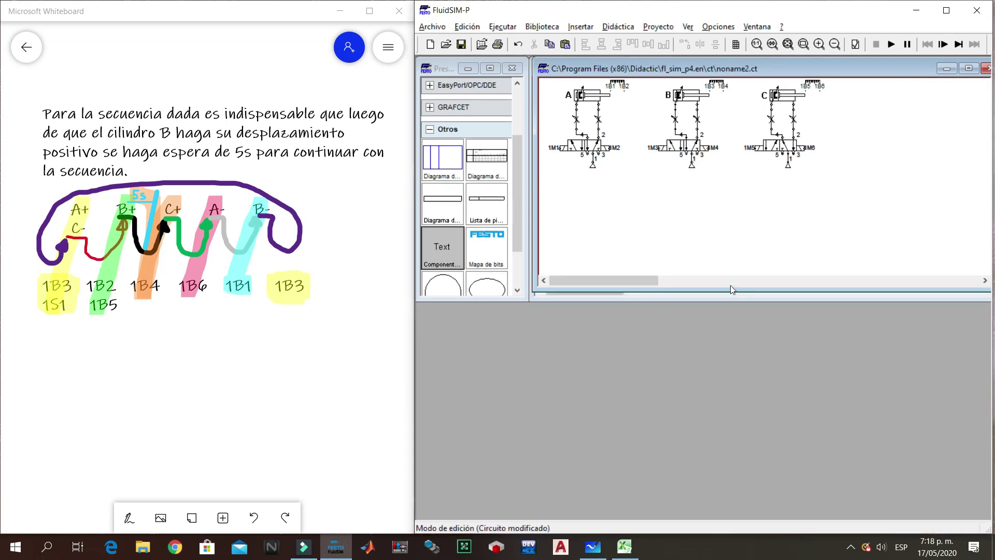
pyautogui.moveTo(731, 294); pyautogui.dragTo(744, 516)
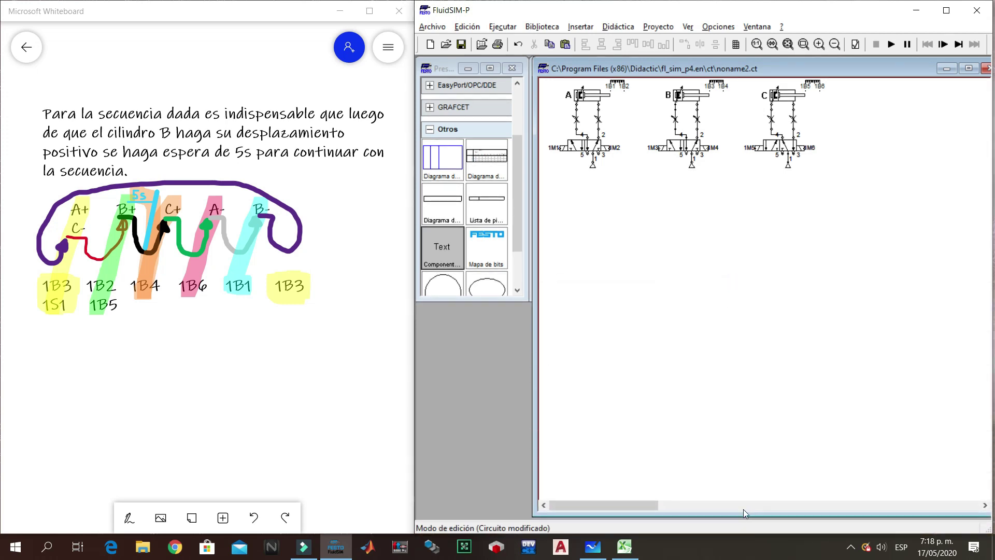
pyautogui.doubleClick(478, 298)
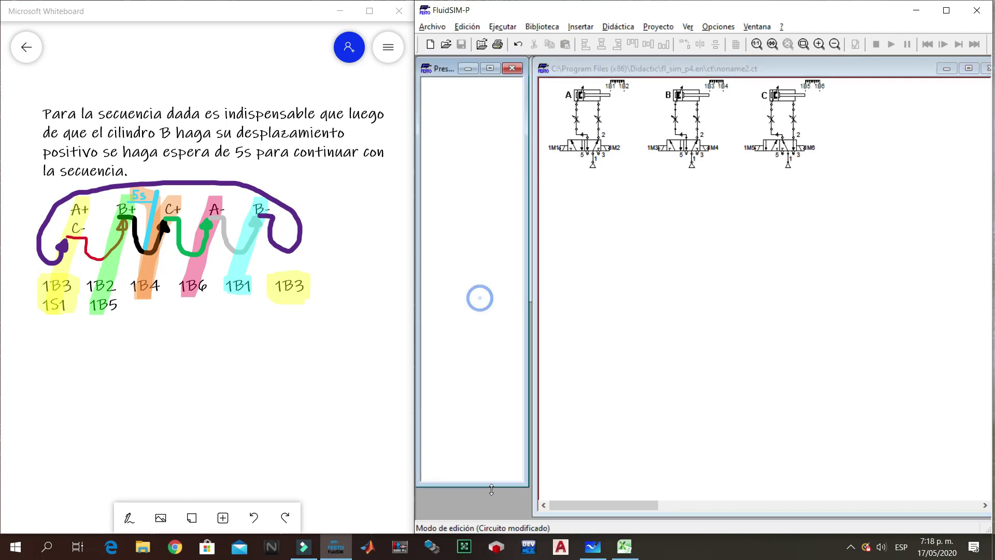
pyautogui.click(682, 271)
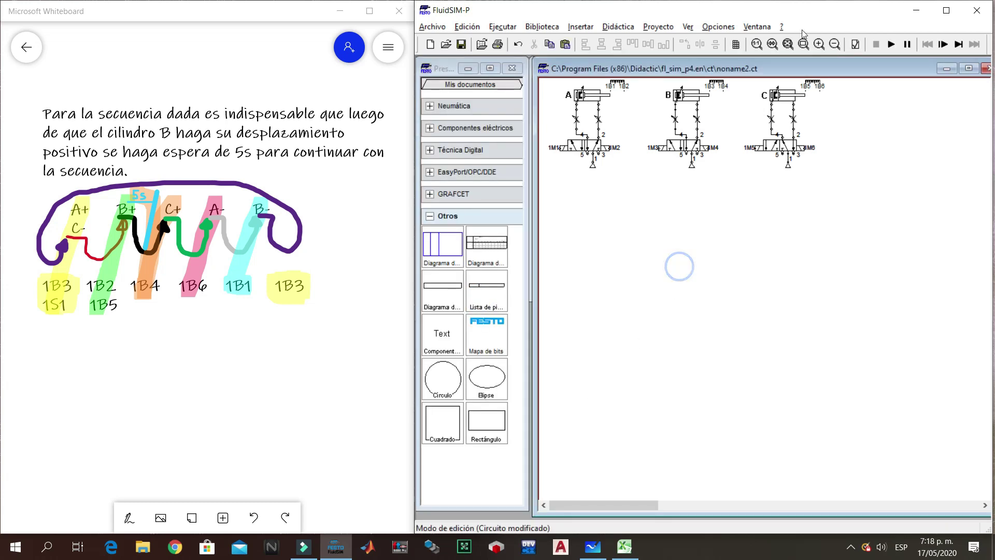
# - Nudge the cylinder B and C circuits together four steps left toward circuit A
pyautogui.click(817, 45)
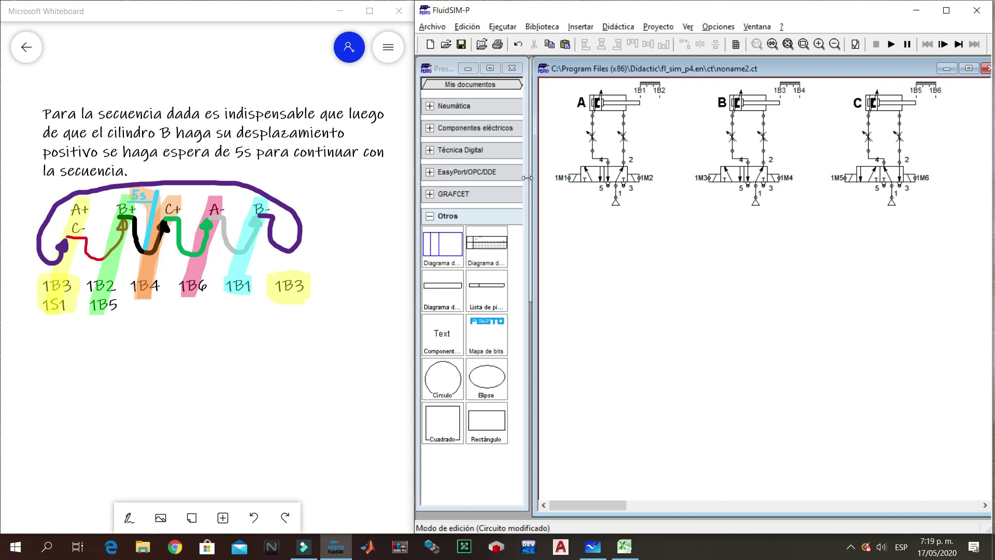
pyautogui.click(834, 44)
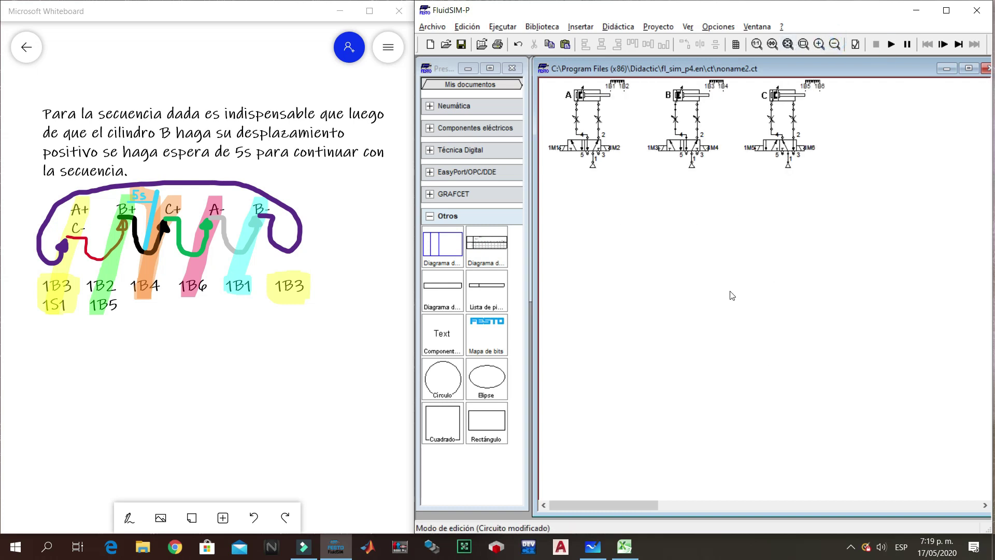
pyautogui.moveTo(644, 81); pyautogui.dragTo(872, 198)
pyautogui.press('Left')
pyautogui.press('Left')
pyautogui.press('Left')
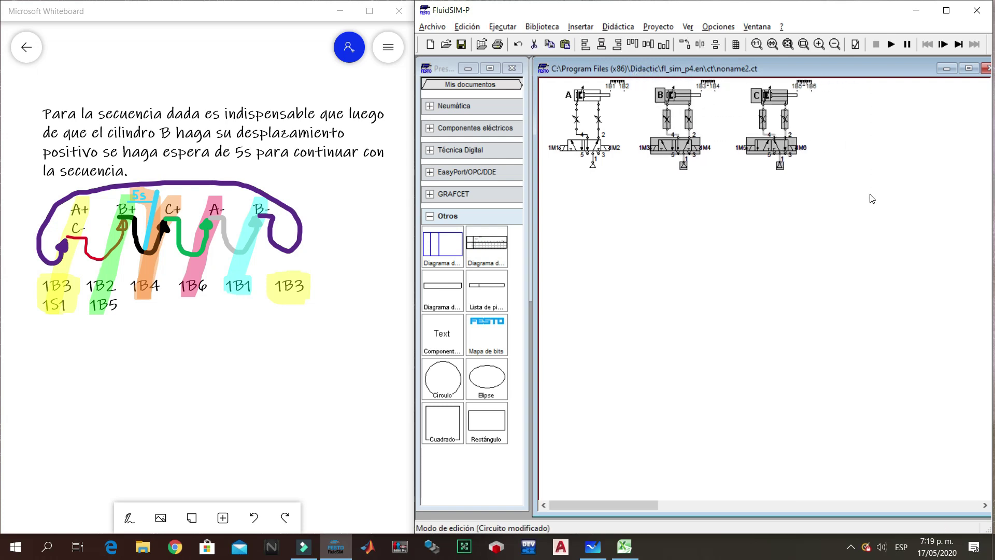
pyautogui.press('Left')
pyautogui.click(872, 199)
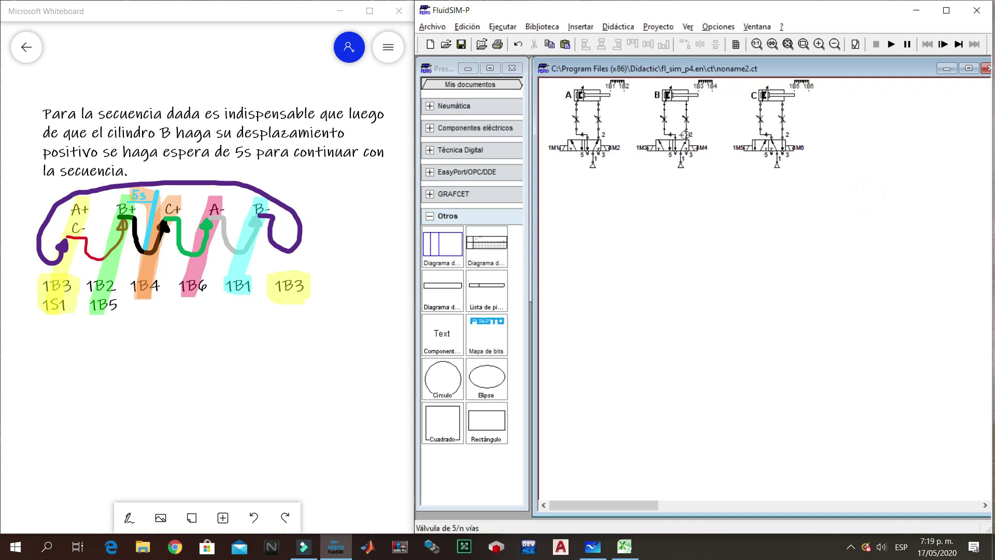
# - Nudge only the cylinder C circuit three steps left toward circuit B
pyautogui.moveTo(733, 83); pyautogui.dragTo(863, 198)
pyautogui.press('Left')
pyautogui.press('Left')
pyautogui.press('Left')
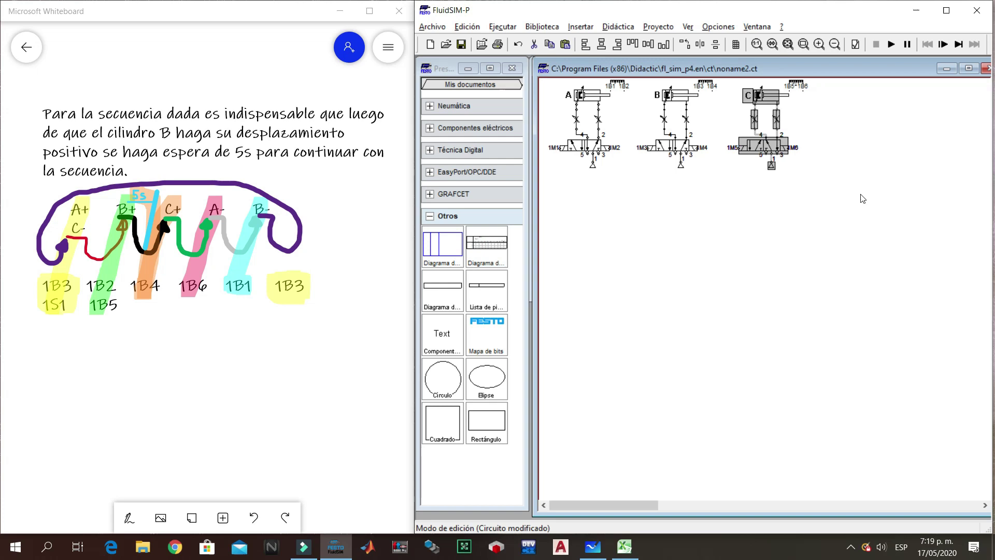
pyautogui.click(863, 199)
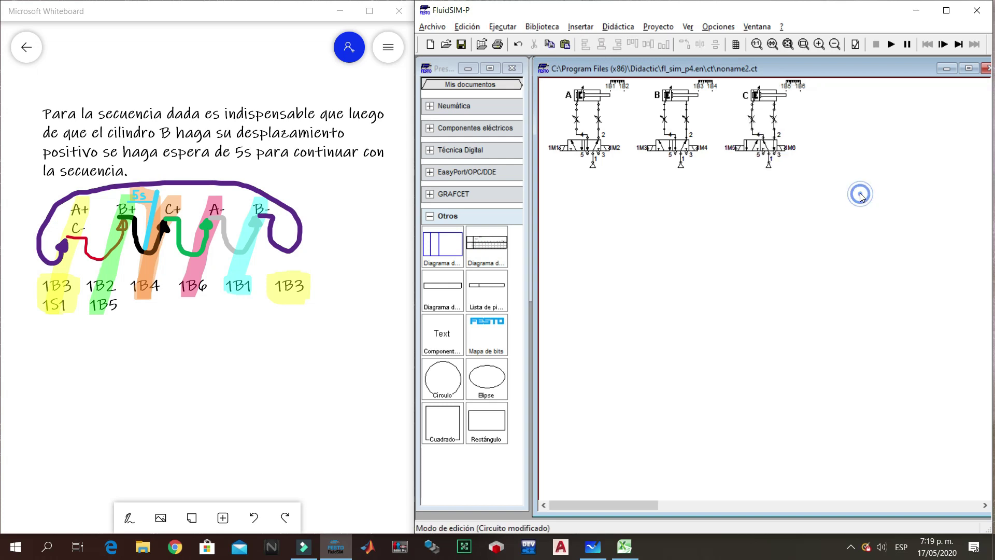
# - Place a plain relay (Relé) from the electrical components in the empty area below the cylinder circuits
pyautogui.click(429, 216)
pyautogui.click(430, 130)
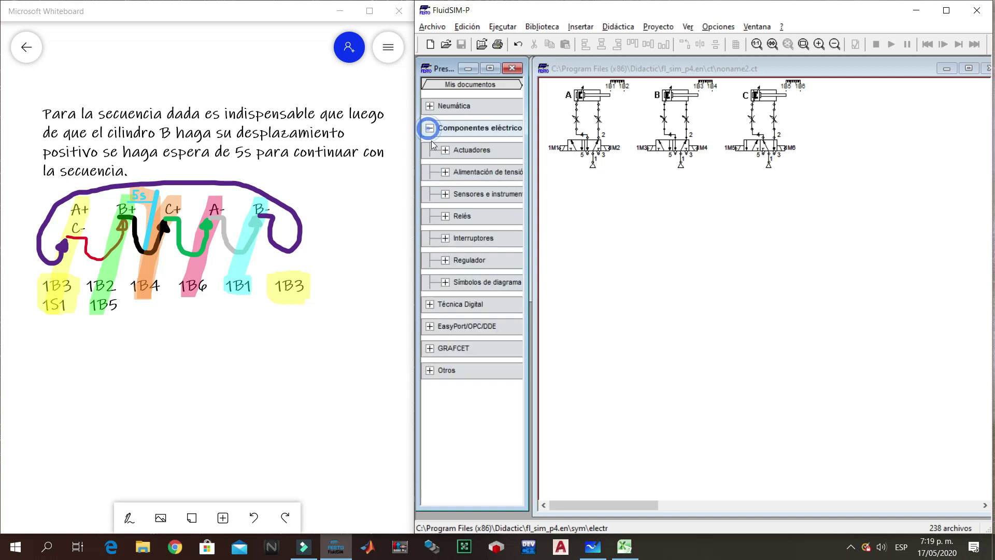
pyautogui.click(447, 215)
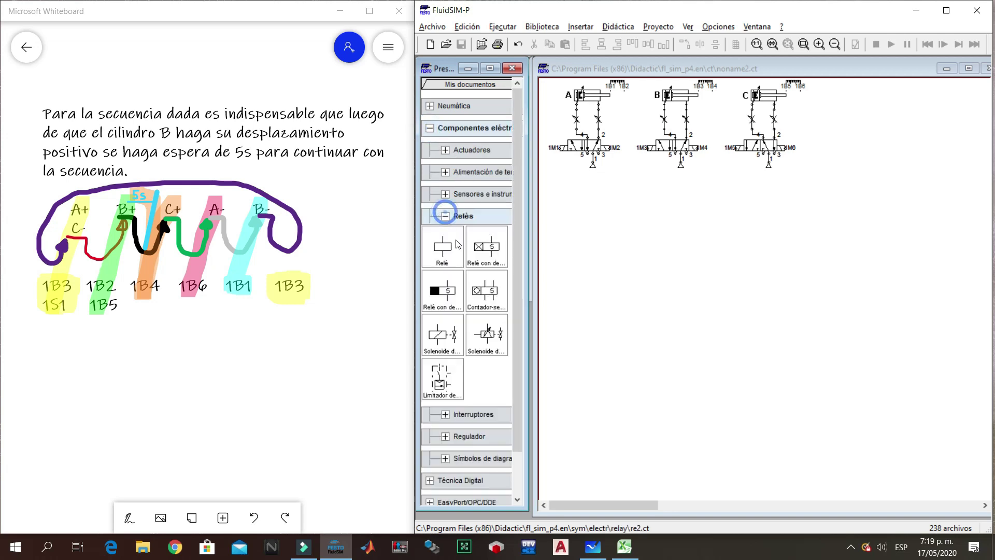
pyautogui.moveTo(442, 246); pyautogui.dragTo(656, 314)
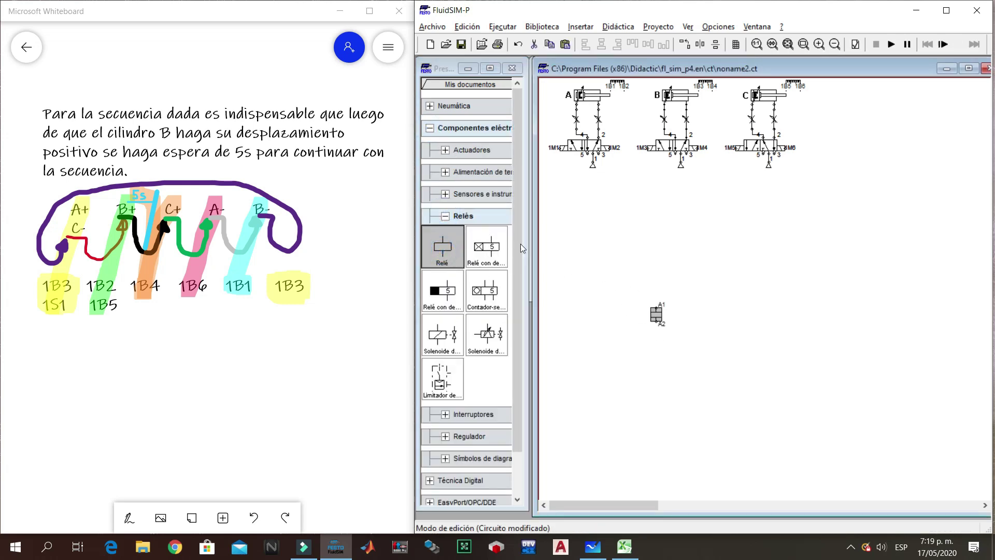
# - Place a capacitive proximity switch just above the relay, joining its output to the relay's A1 terminal
pyautogui.click(446, 216)
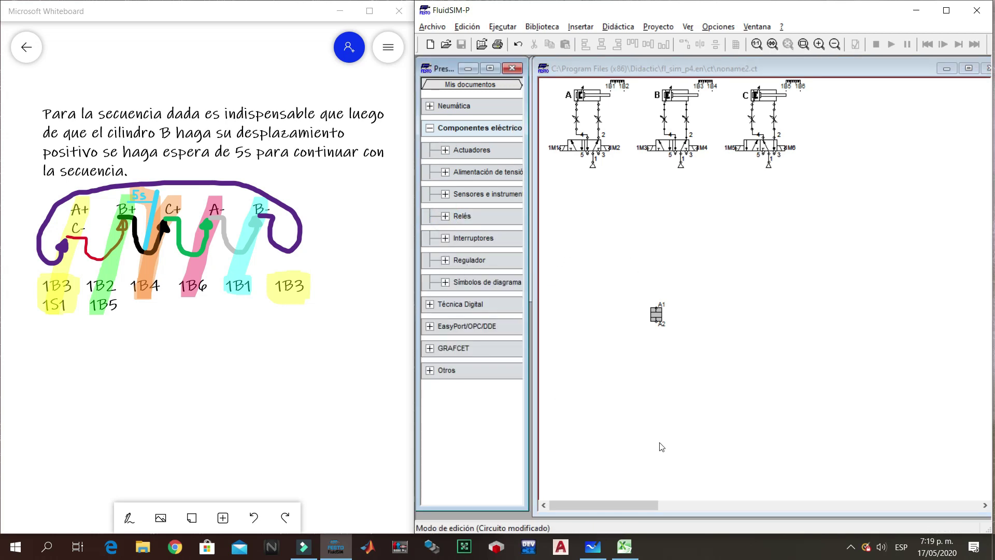
pyautogui.click(446, 239)
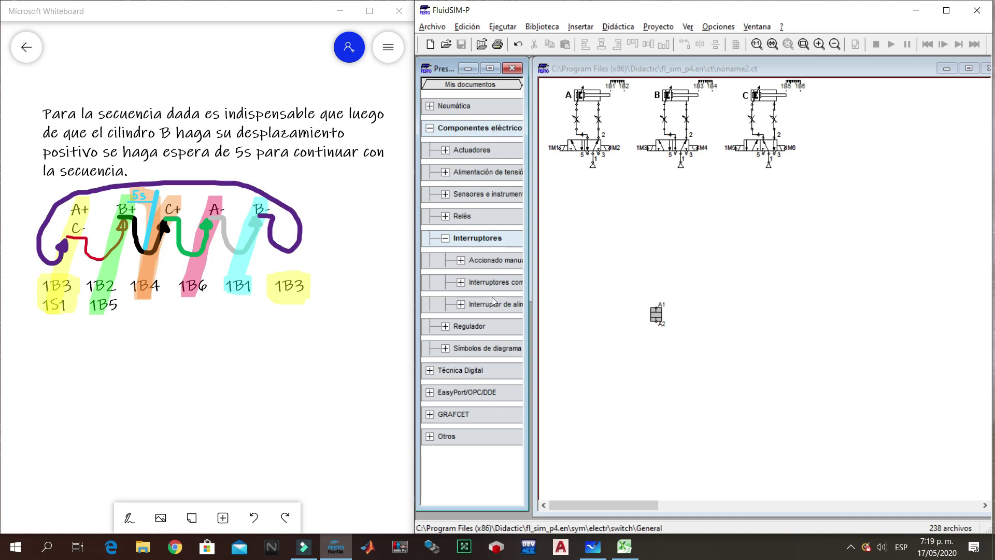
pyautogui.moveTo(527, 318); pyautogui.dragTo(535, 318)
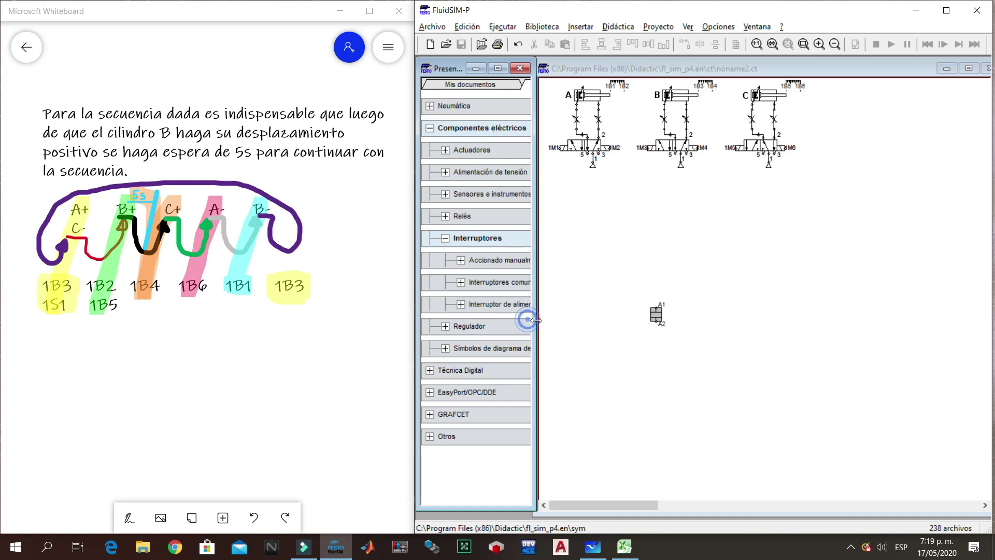
pyautogui.click(460, 304)
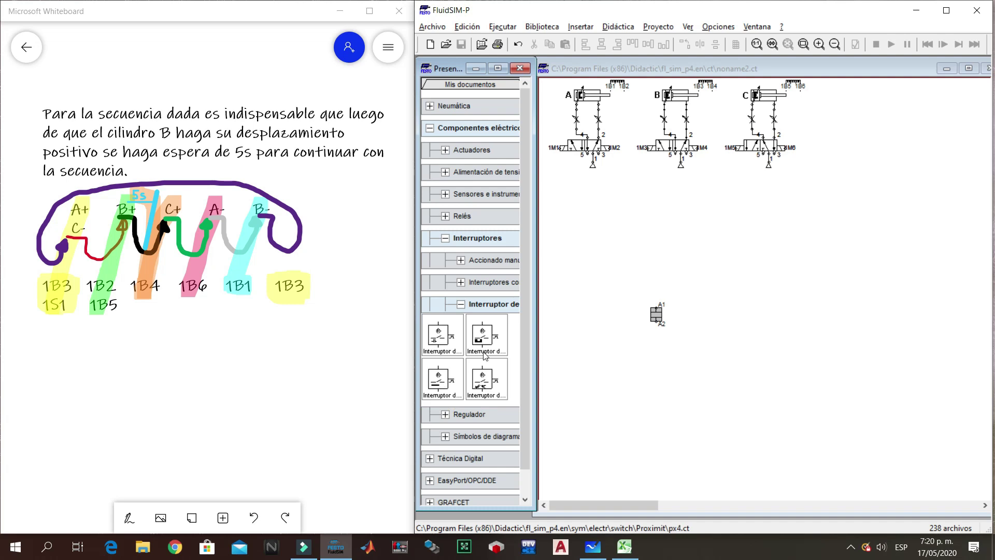
pyautogui.moveTo(444, 347)
pyautogui.mouseDown()
pyautogui.moveTo(615, 267)
pyautogui.moveTo(660, 288)
pyautogui.moveTo(648, 297)
pyautogui.moveTo(655, 319)
pyautogui.moveTo(669, 305)
pyautogui.moveTo(660, 292)
pyautogui.mouseUp()
pyautogui.click(684, 284)
# - Move the proximity switch and its relay together into the space beside cylinder C's circuit
pyautogui.moveTo(621, 250); pyautogui.dragTo(695, 363)
pyautogui.moveTo(647, 288); pyautogui.dragTo(827, 125)
pyautogui.click(853, 109)
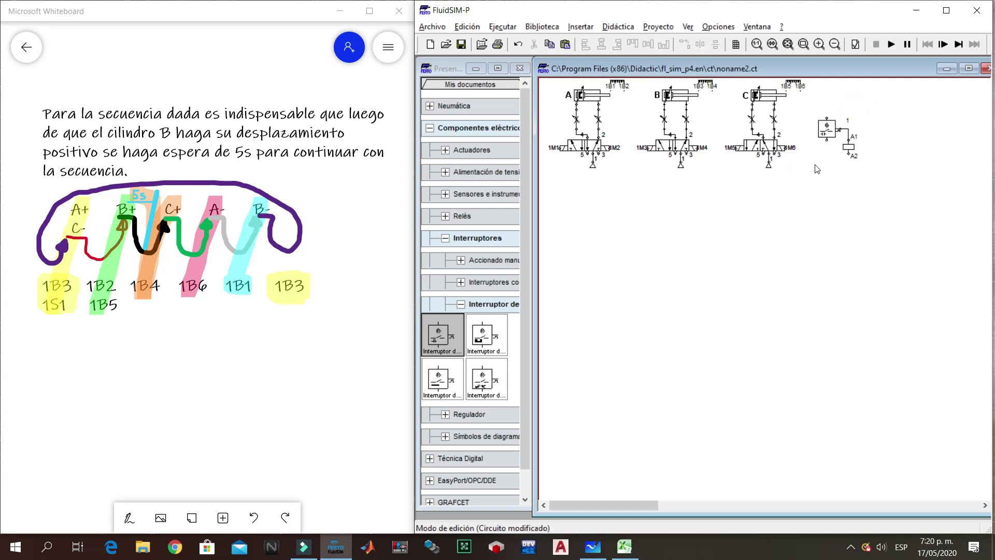
# - Place a +24V supply above the proximity switch and a 0V supply below it
pyautogui.click(461, 306)
pyautogui.click(446, 238)
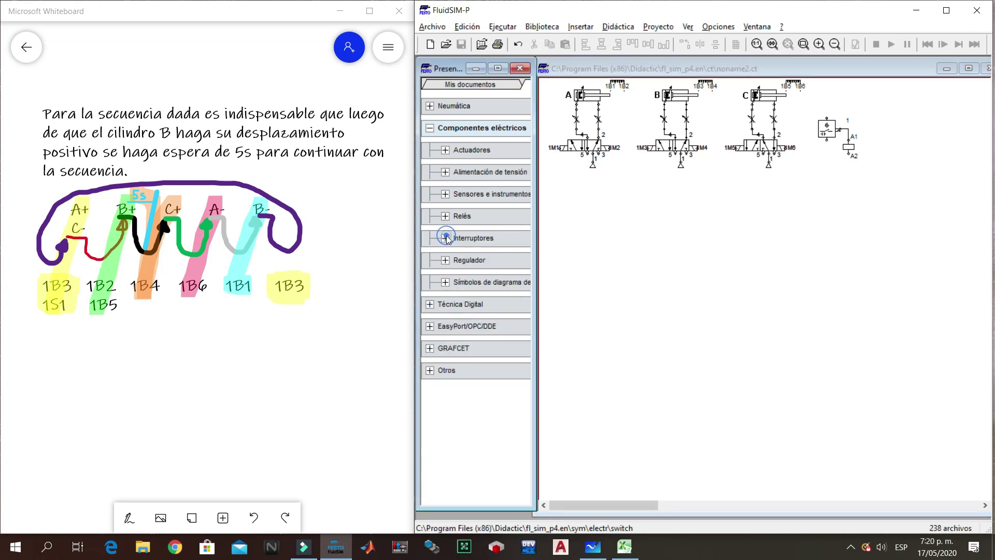
pyautogui.click(445, 173)
pyautogui.moveTo(478, 212); pyautogui.dragTo(814, 88)
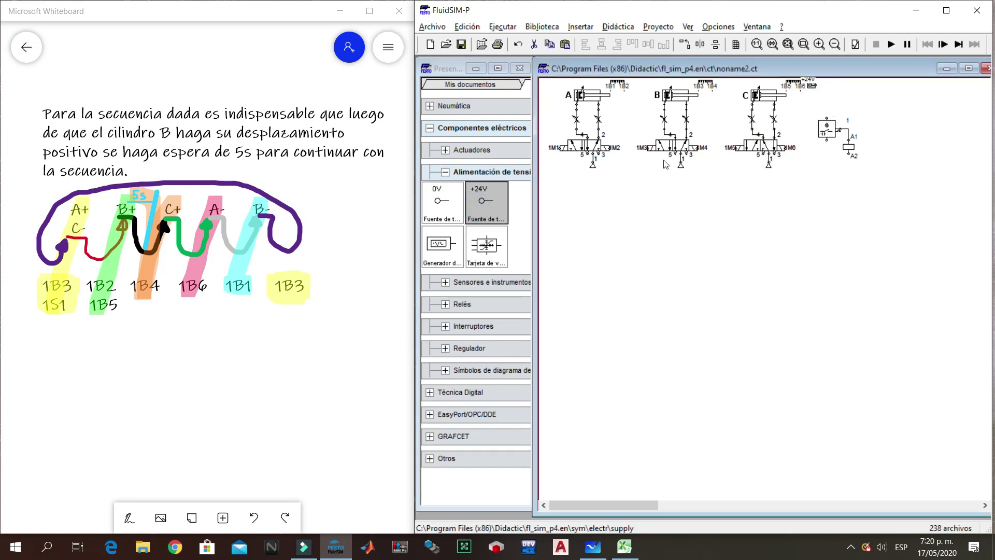
pyautogui.moveTo(812, 89); pyautogui.dragTo(809, 102)
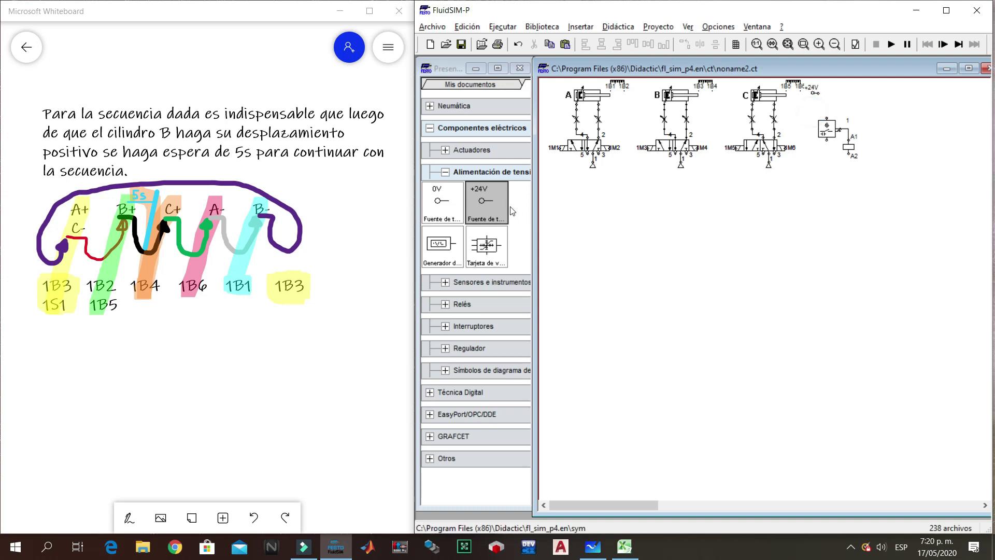
pyautogui.click(447, 206)
pyautogui.moveTo(447, 206); pyautogui.dragTo(817, 165)
pyautogui.click(858, 172)
# - Nudge the proximity switch and its relay one step right, away from the supplies
pyautogui.moveTo(809, 77); pyautogui.dragTo(876, 187)
pyautogui.press('Right')
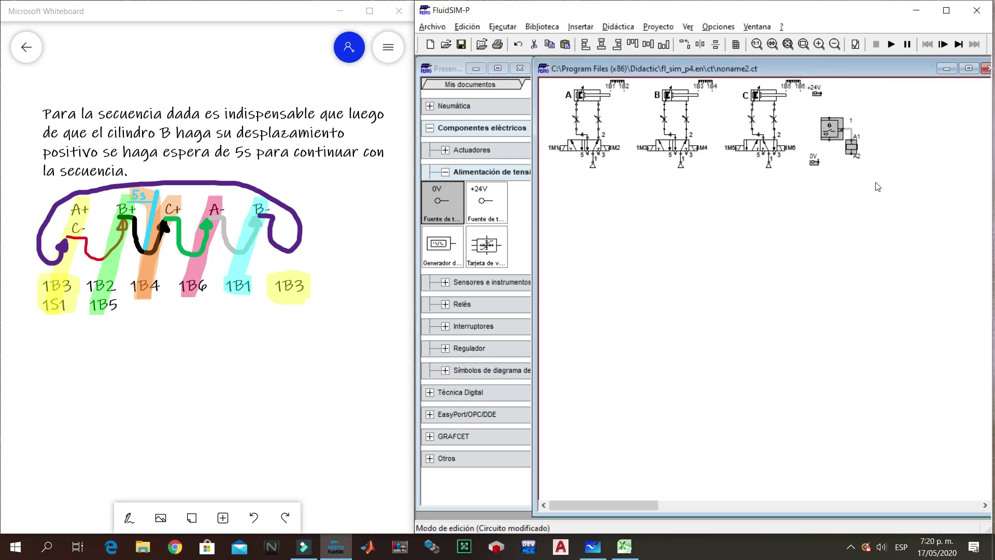
pyautogui.click(876, 185)
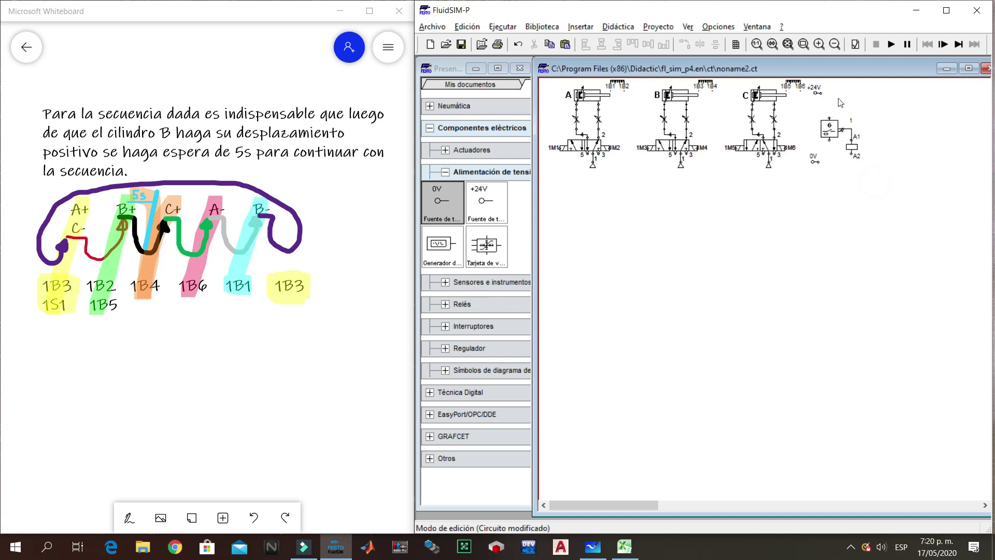
# - Wire the +24V supply to the proximity switch, and connect the switch's lower terminal and relay terminal A2 to 0V
pyautogui.click(821, 94)
pyautogui.moveTo(828, 107); pyautogui.dragTo(829, 119)
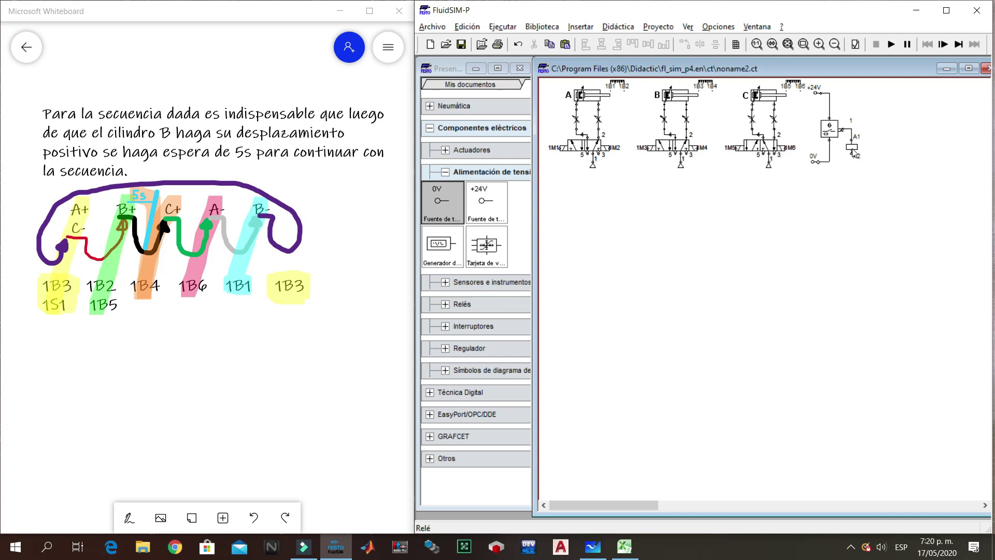
pyautogui.moveTo(851, 154); pyautogui.dragTo(843, 162)
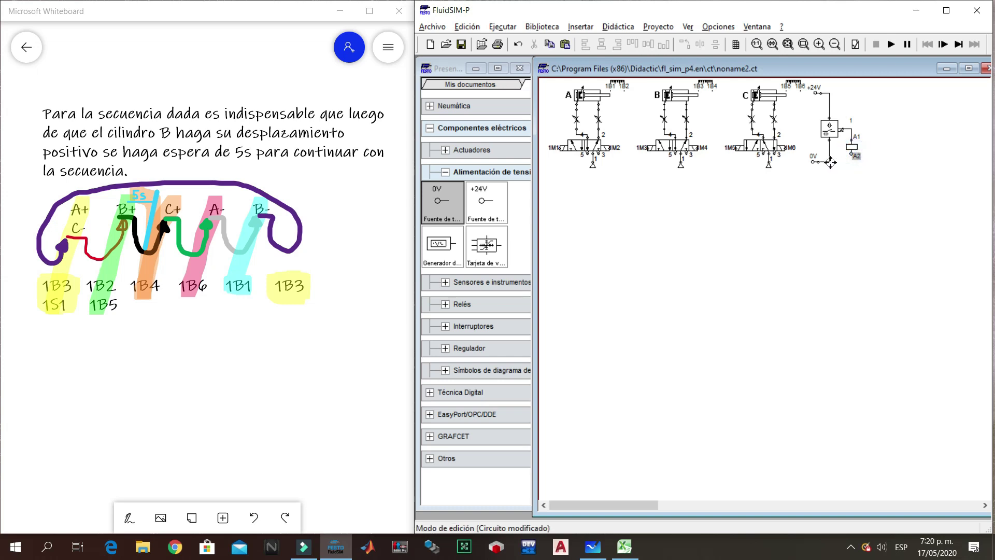
pyautogui.moveTo(840, 153); pyautogui.dragTo(829, 154)
pyautogui.moveTo(836, 154); pyautogui.dragTo(838, 162)
pyautogui.click(853, 238)
pyautogui.click(844, 193)
pyautogui.click(532, 107)
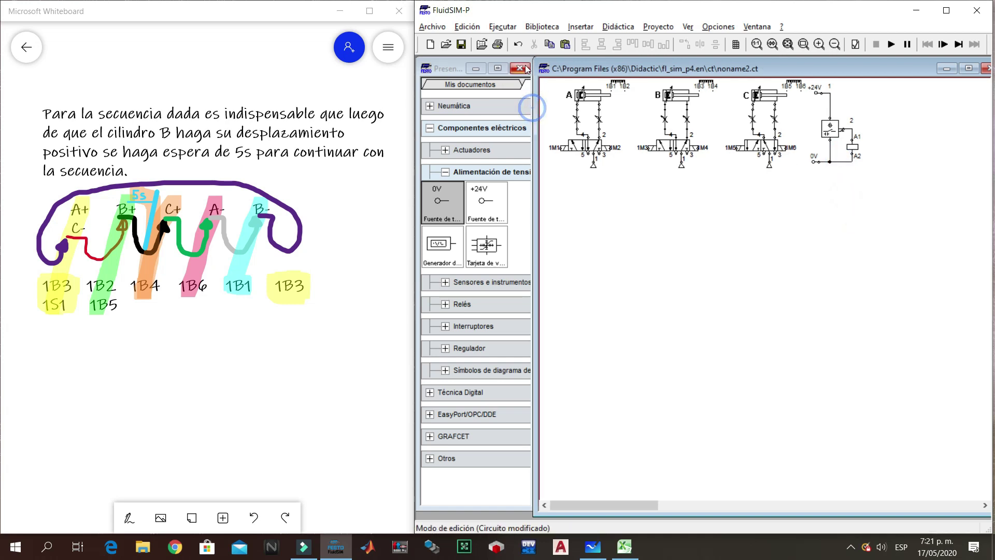
# - Narrow the component library window and collapse its power supply and electrical component categories
pyautogui.click(463, 69)
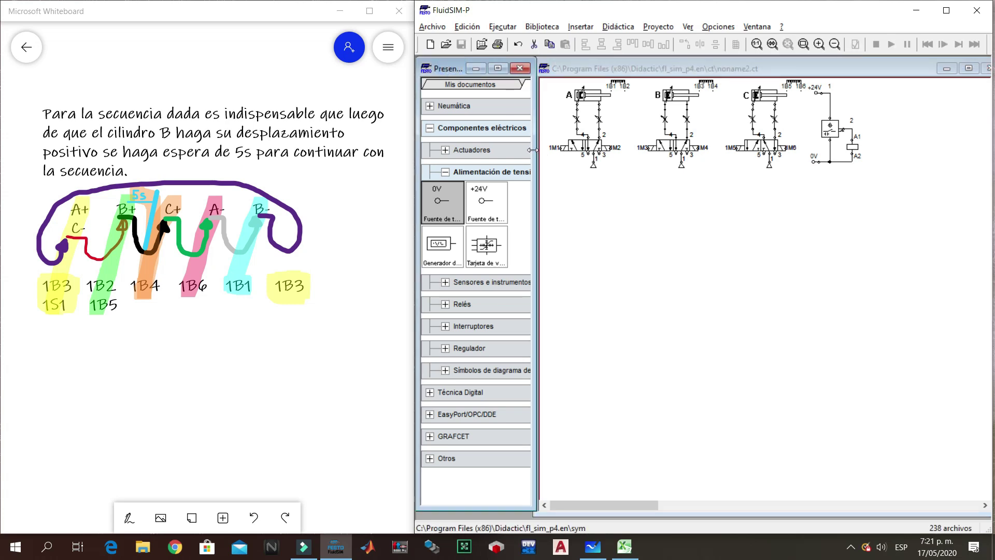
pyautogui.moveTo(532, 150); pyautogui.dragTo(499, 150)
pyautogui.click(445, 172)
pyautogui.click(430, 128)
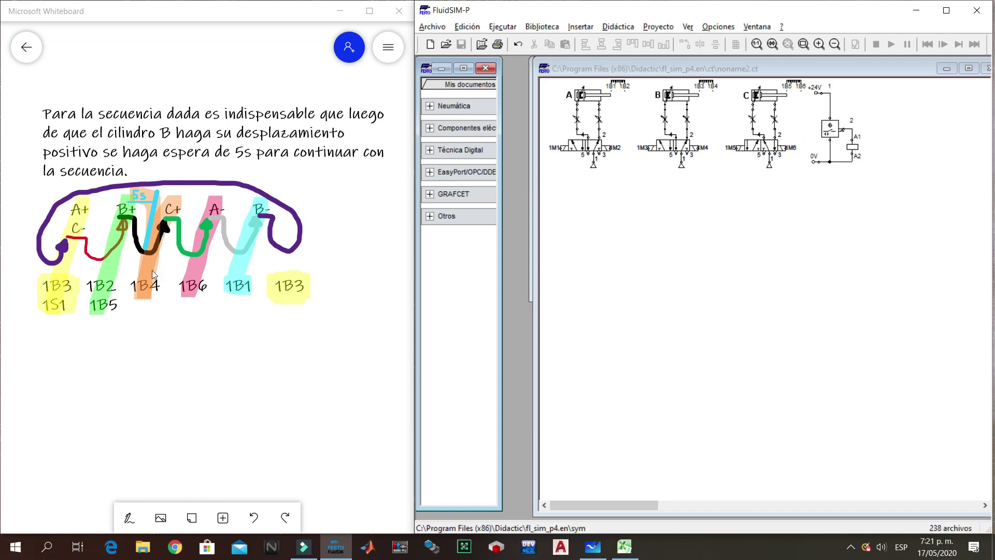
# - Place a valve solenoid and an on-delay relay side by side in the lower empty area of the circuit
pyautogui.click(430, 129)
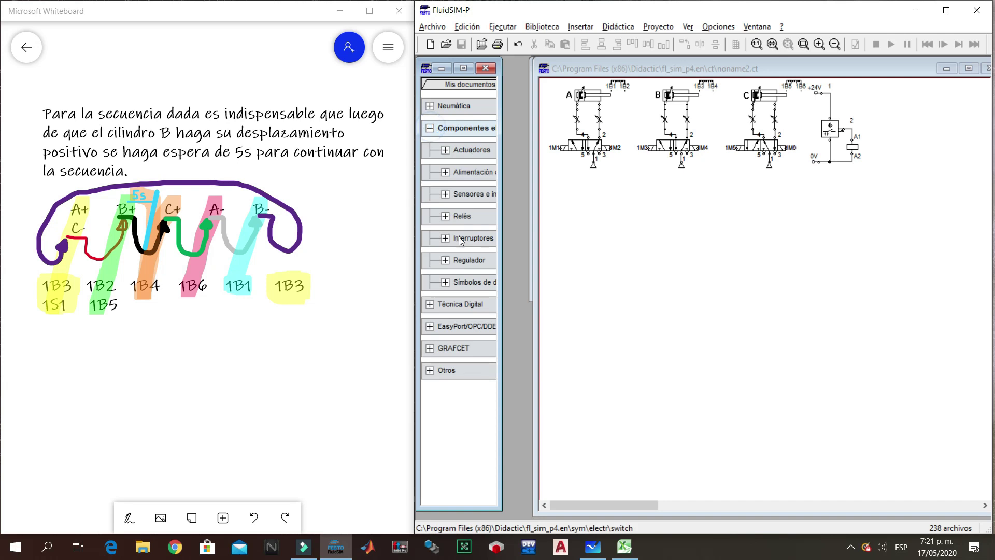
pyautogui.click(445, 217)
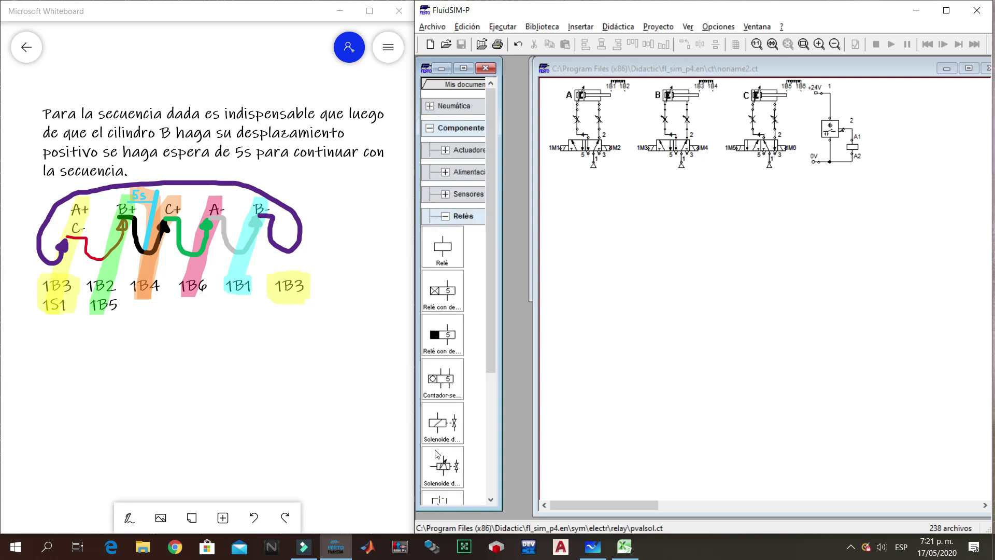
pyautogui.click(464, 407)
pyautogui.moveTo(464, 408); pyautogui.dragTo(665, 372)
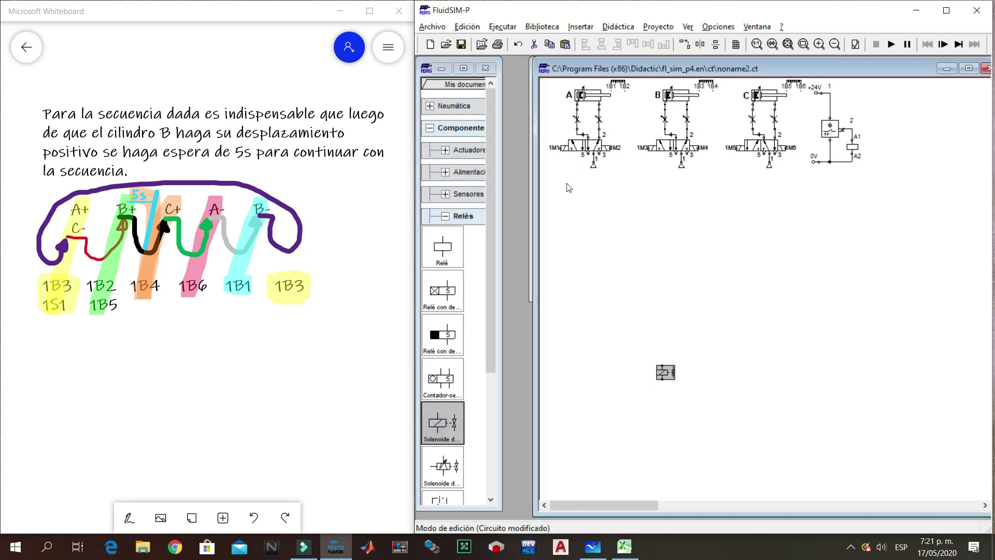
pyautogui.click(449, 216)
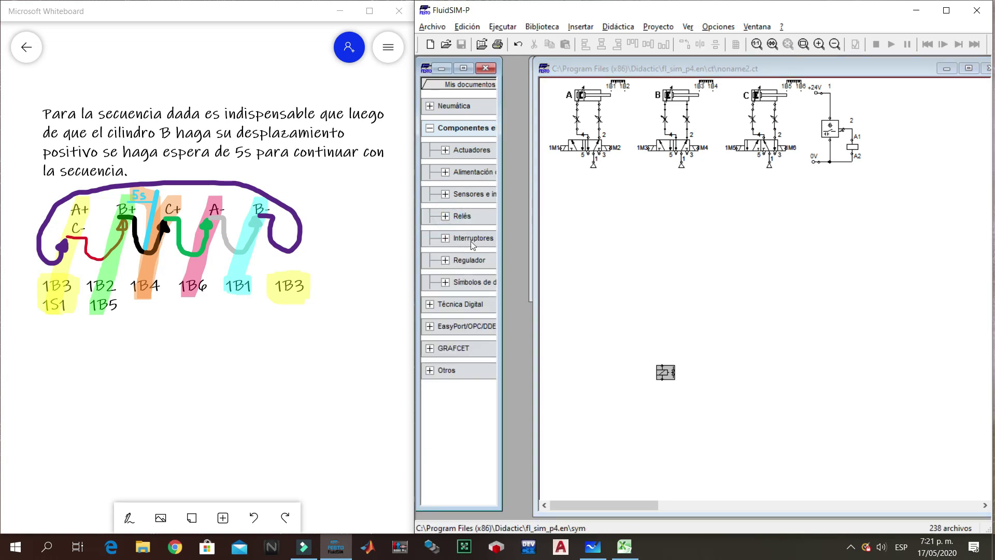
pyautogui.click(445, 215)
pyautogui.moveTo(439, 294); pyautogui.dragTo(717, 370)
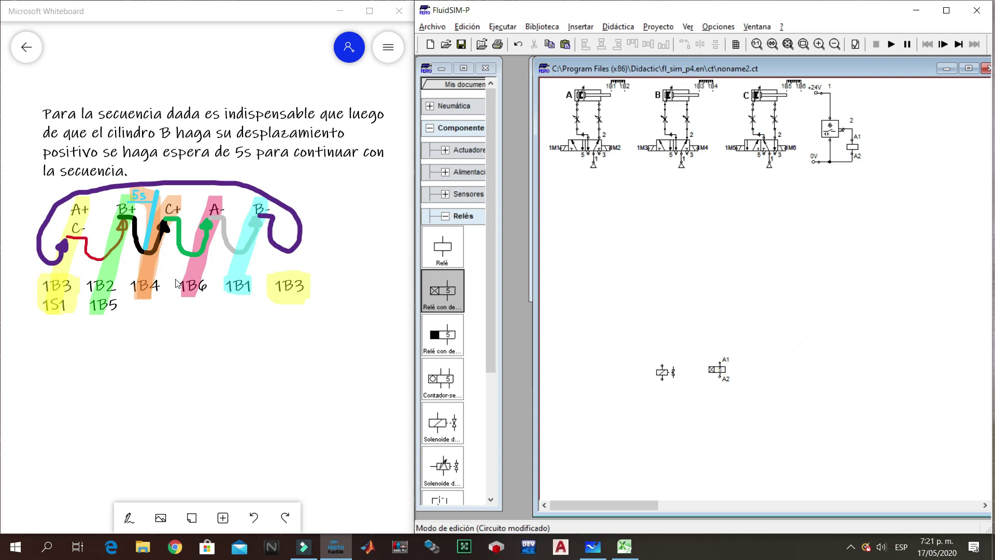
pyautogui.click(444, 216)
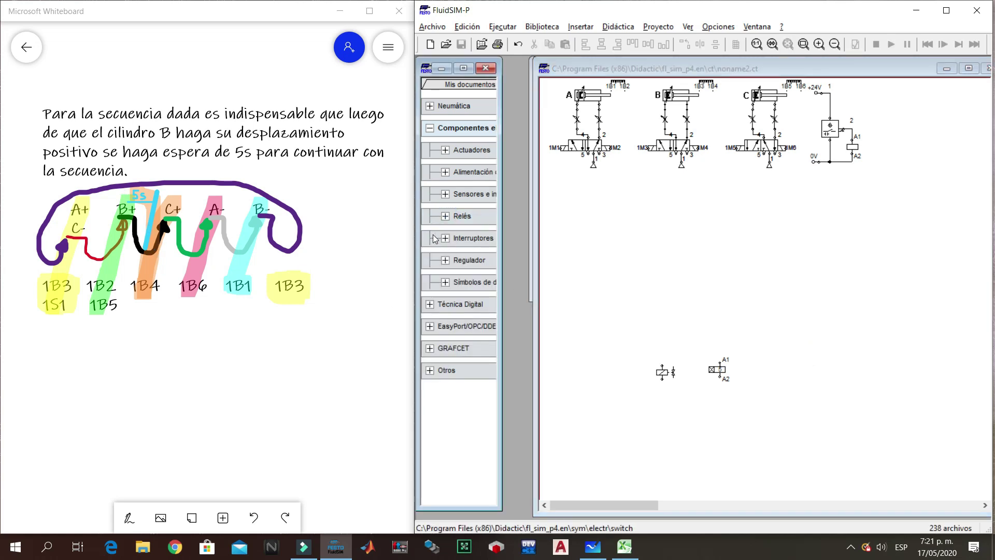
# - Place a normally open pushbutton below cylinder A's circuit
pyautogui.click(444, 237)
pyautogui.click(461, 260)
pyautogui.moveTo(441, 290); pyautogui.dragTo(592, 249)
pyautogui.click(563, 288)
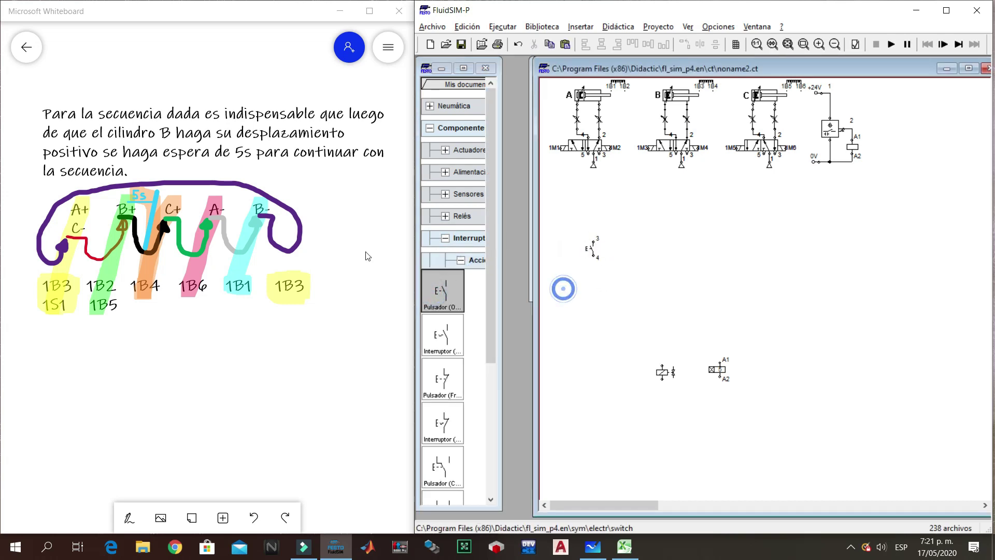
# - Place a normally open contact (Obturador) and a normally closed contact (Franqueador) to the right of the on-delay relay
pyautogui.click(461, 260)
pyautogui.click(458, 282)
pyautogui.moveTo(443, 311); pyautogui.dragTo(773, 305)
pyautogui.moveTo(434, 355); pyautogui.dragTo(792, 357)
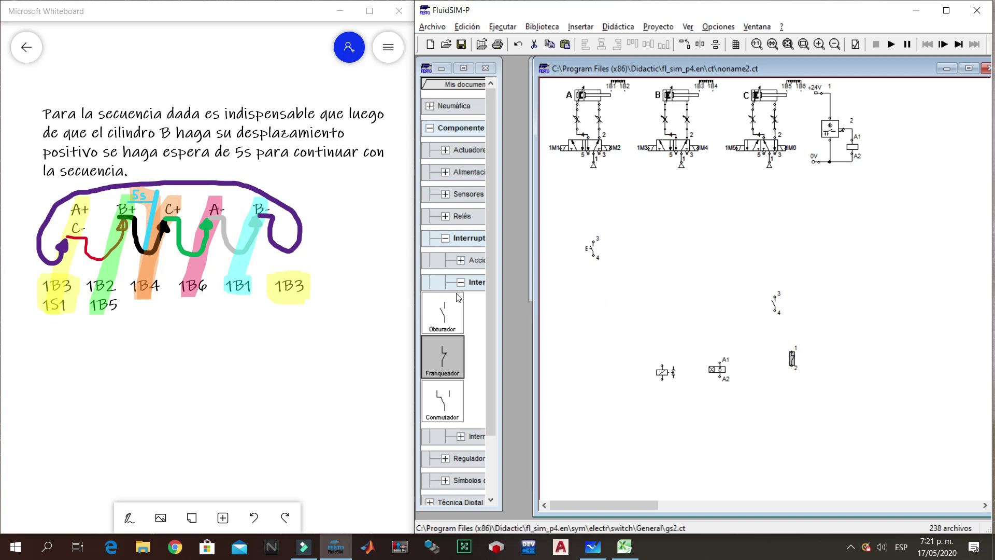
# - Collapse the electrical components, minimize the component library and widen the circuit window over the freed space
pyautogui.click(445, 238)
pyautogui.click(429, 127)
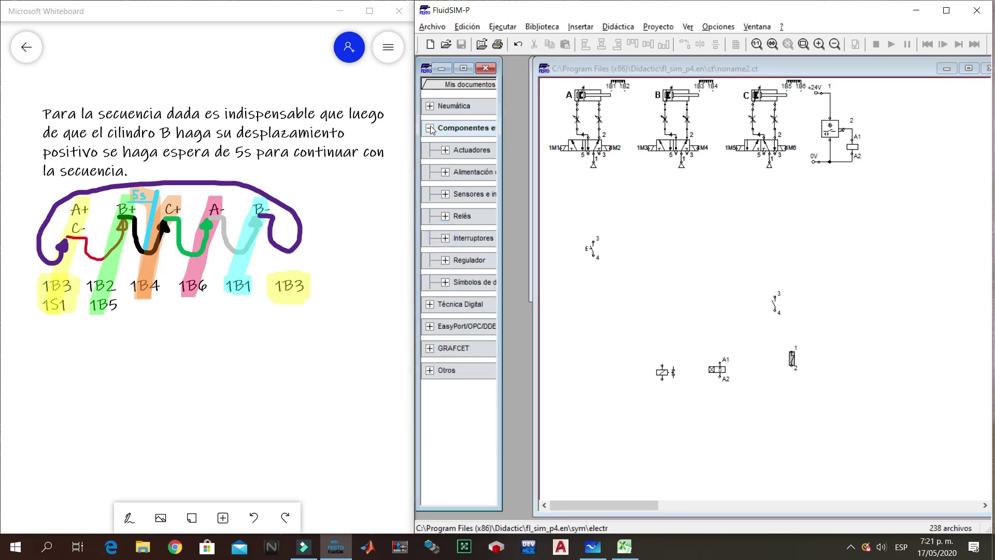
pyautogui.click(441, 68)
pyautogui.moveTo(536, 171); pyautogui.dragTo(416, 169)
pyautogui.click(602, 196)
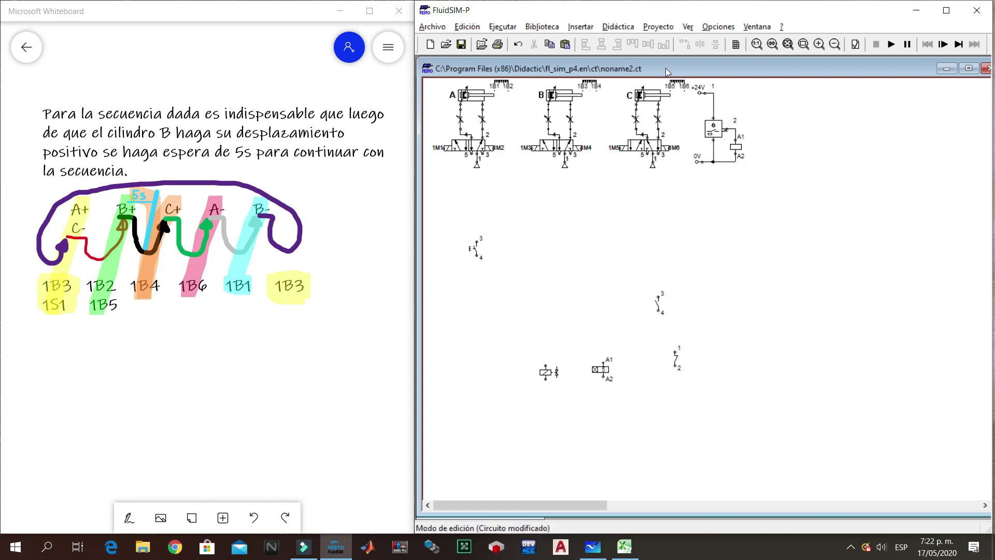
# - Copy the proximity switch with its relay to the right of the original pair and nudge the +24V supply up one step
pyautogui.moveTo(691, 113); pyautogui.dragTo(755, 101)
pyautogui.click(778, 172)
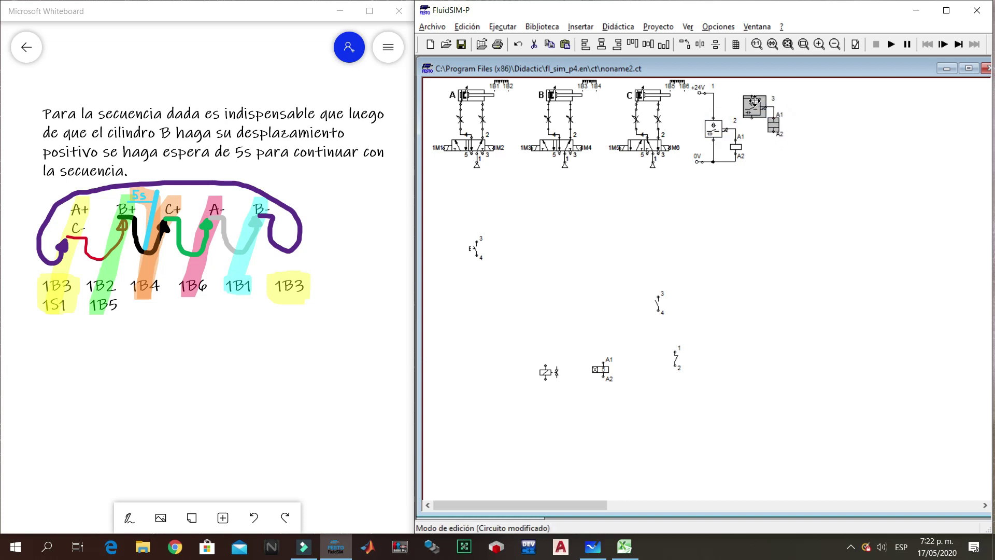
pyautogui.click(701, 94)
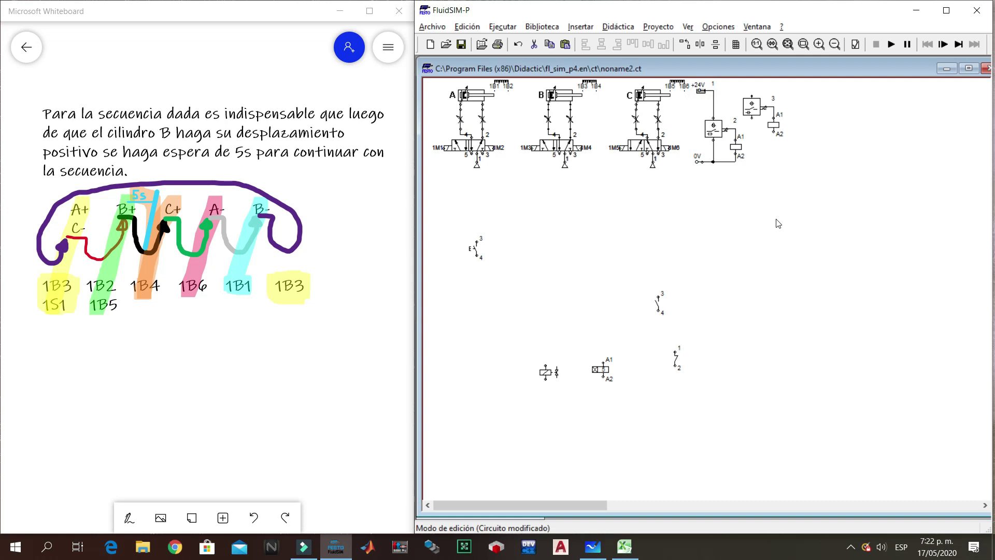
pyautogui.click(790, 206)
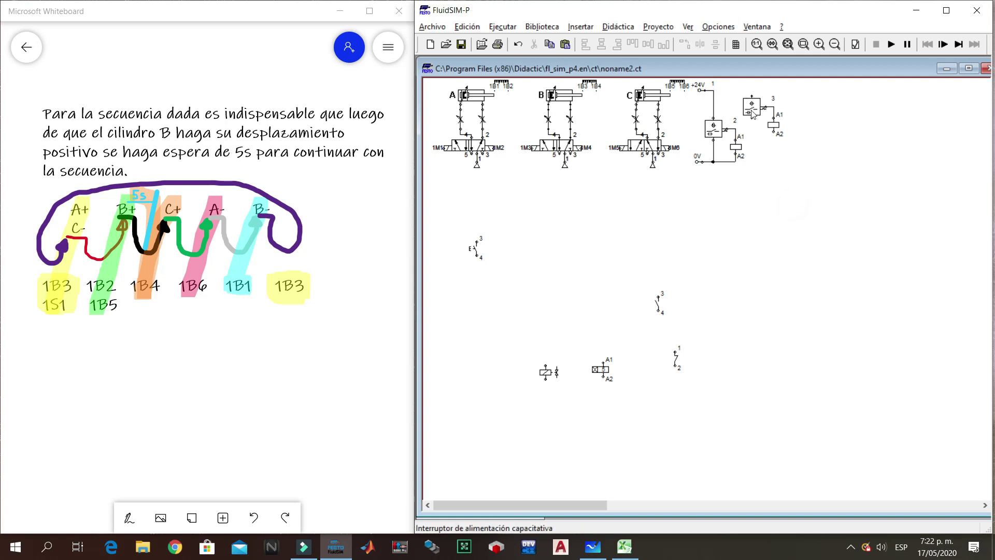
# - Label the first proximity switch 1B1 and its relay 1K1
pyautogui.doubleClick(715, 131)
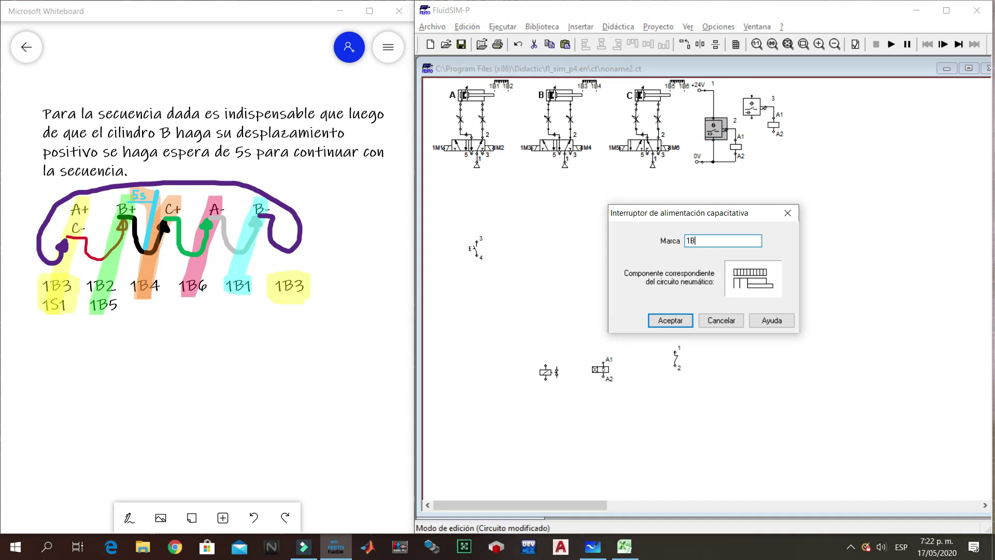
pyautogui.press('Return')
pyautogui.click(698, 220)
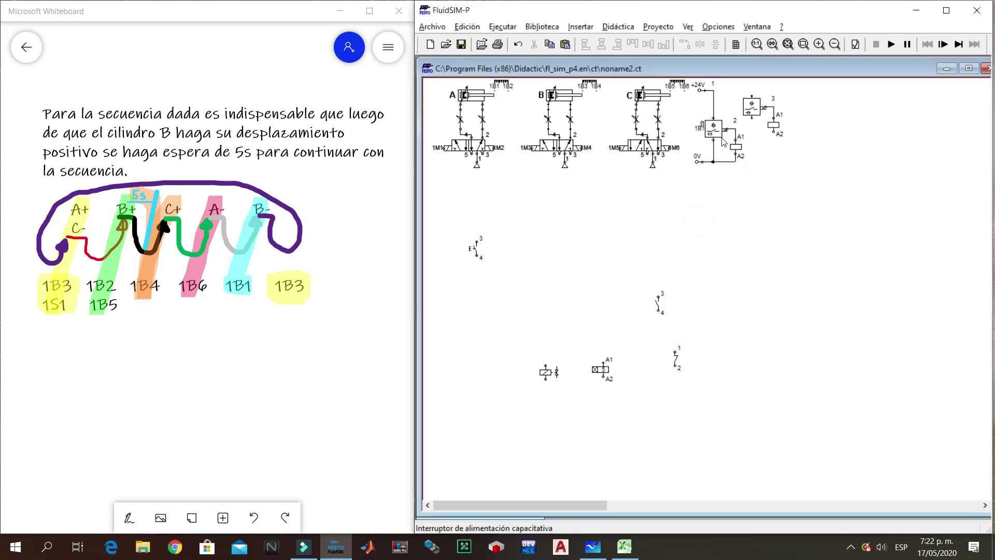
pyautogui.doubleClick(735, 148)
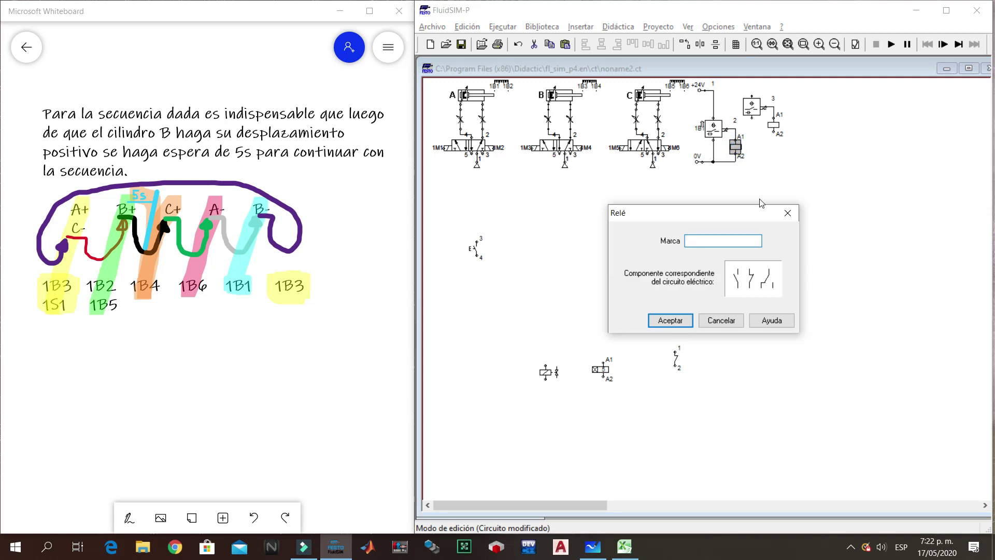
pyautogui.press('Return')
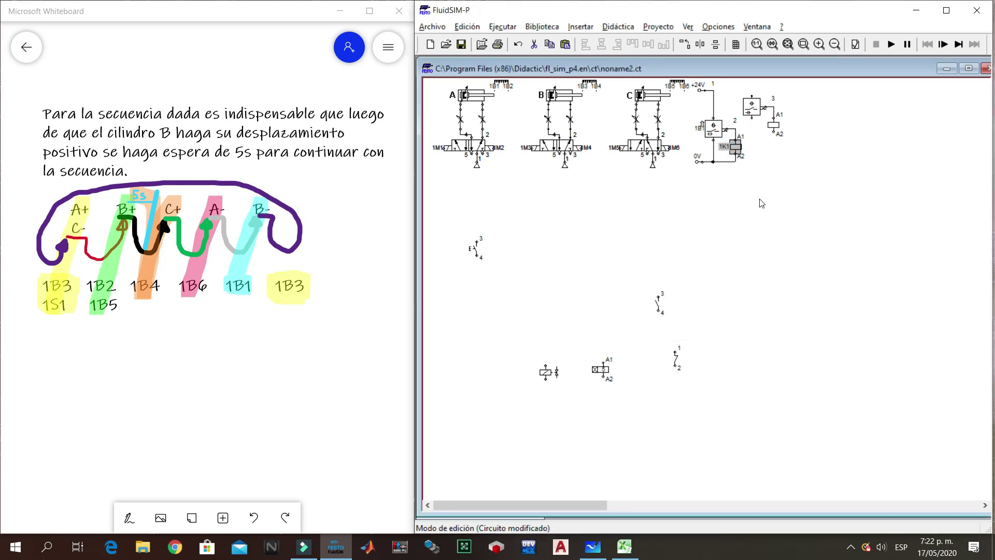
# - Label the second proximity switch 1B2 and its relay 1K2
pyautogui.doubleClick(752, 106)
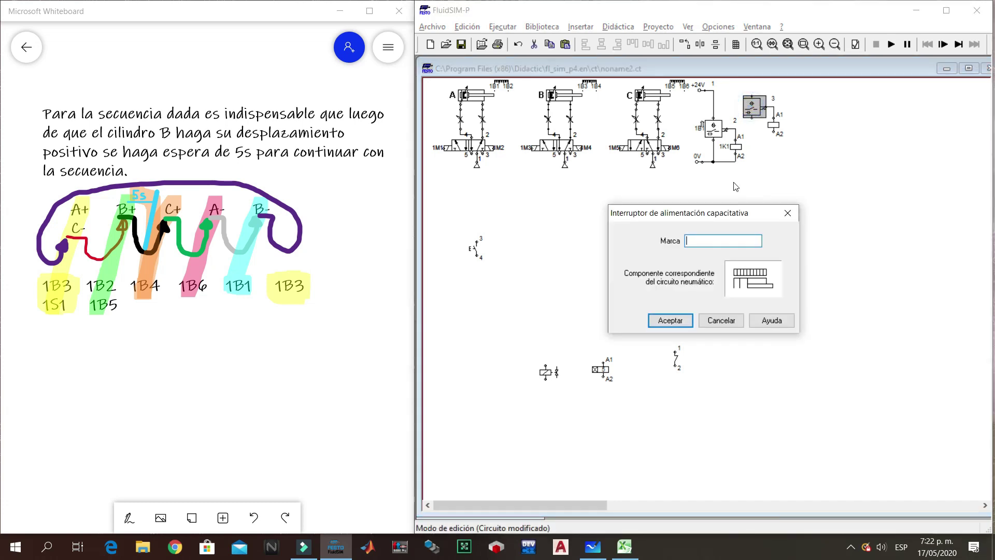
pyautogui.press('Return')
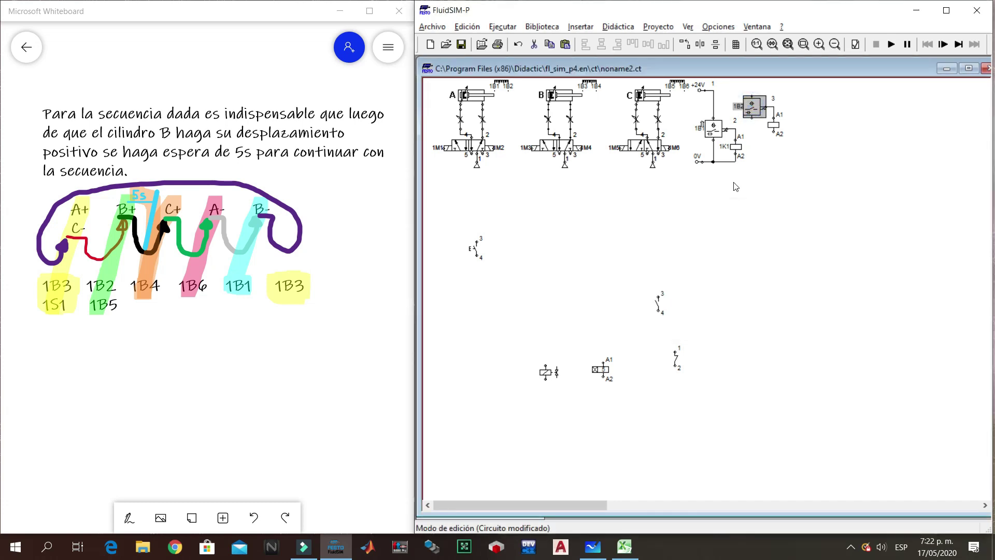
pyautogui.doubleClick(773, 126)
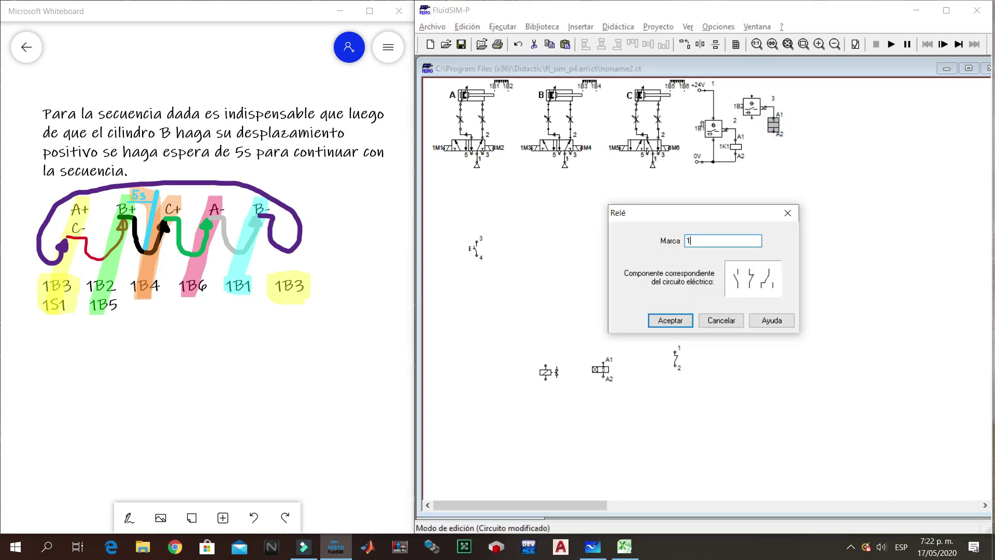
pyautogui.press('Return')
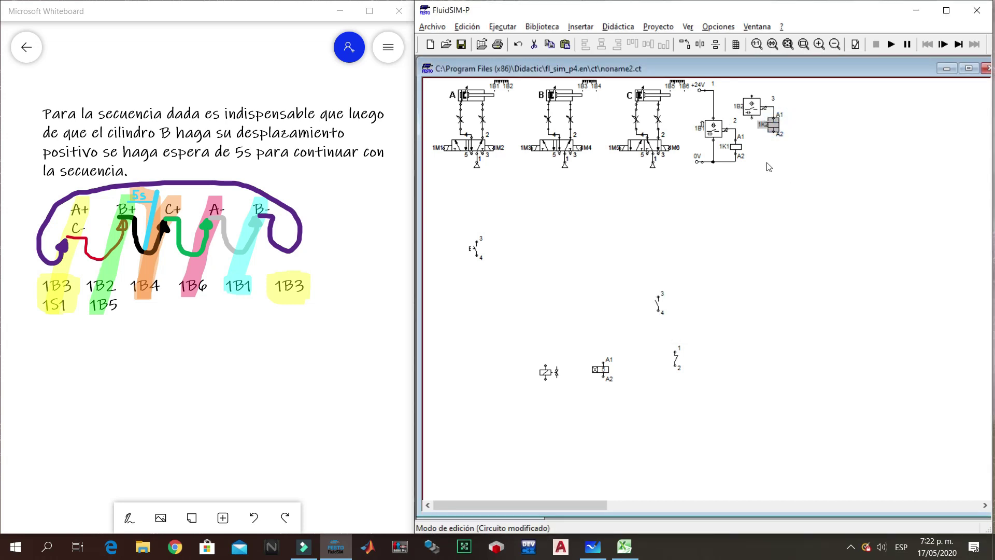
# - Nudge the 1B2 switch and its 1K2 relay two steps left, closer to the 1B1 pair
pyautogui.moveTo(731, 89); pyautogui.dragTo(796, 151)
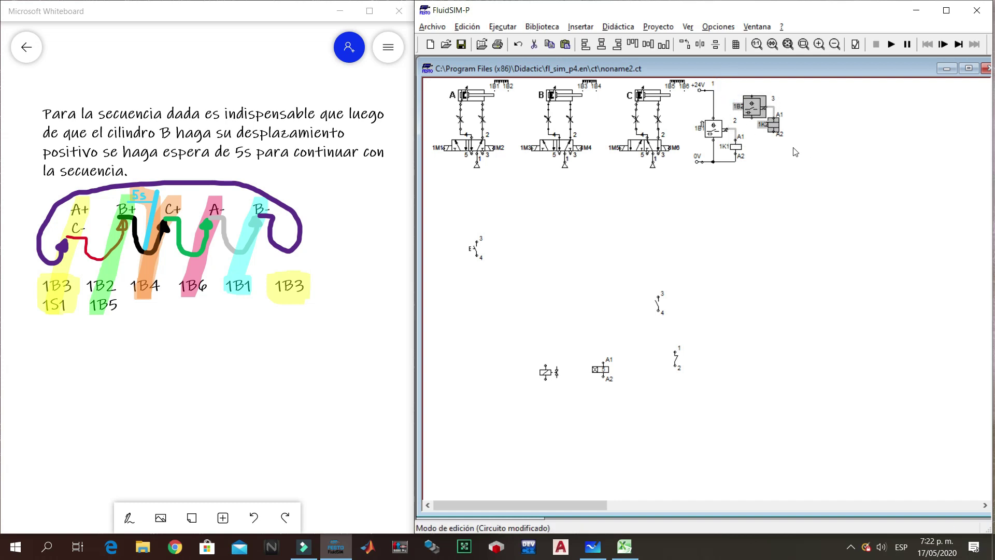
pyautogui.click(795, 152)
pyautogui.moveTo(781, 137); pyautogui.dragTo(781, 110)
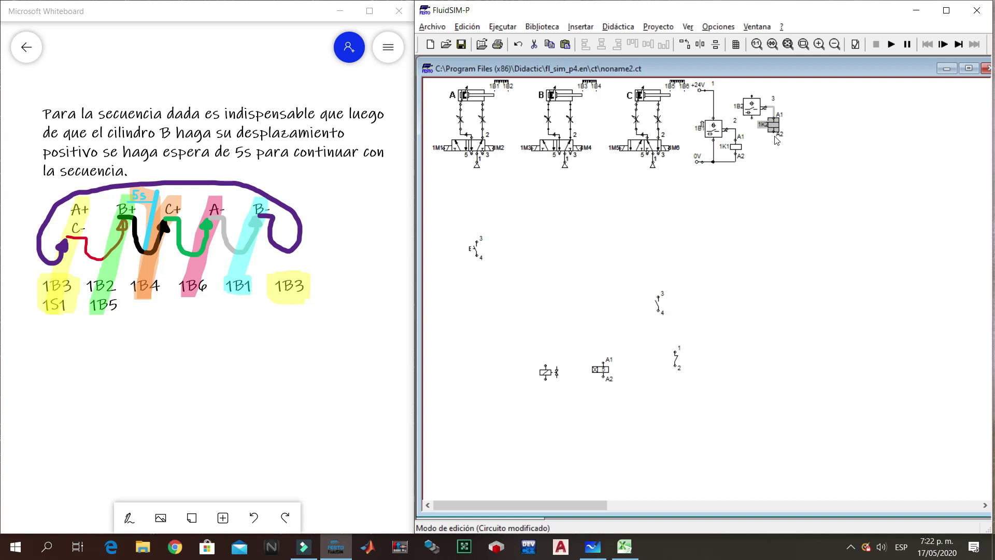
pyautogui.moveTo(788, 155); pyautogui.dragTo(733, 76)
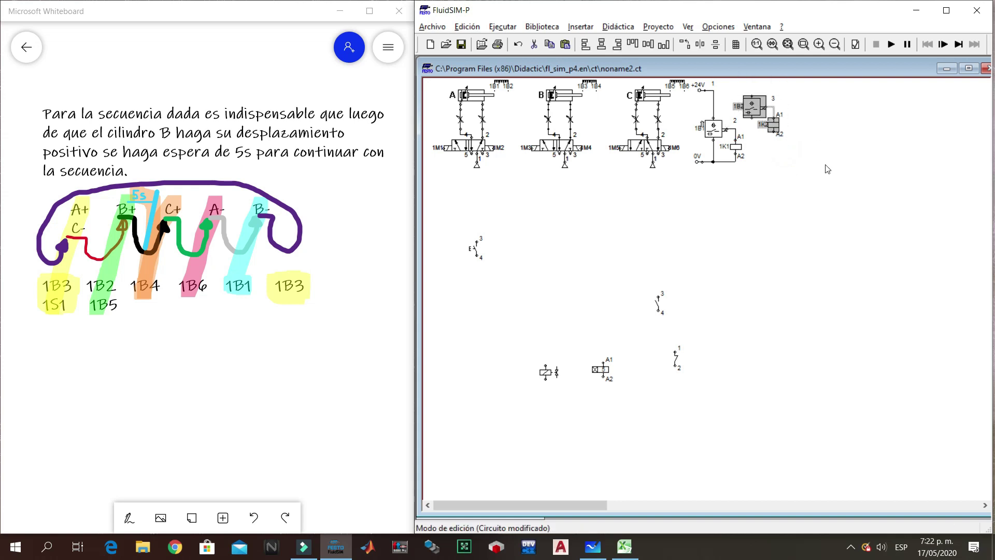
pyautogui.press('Left')
pyautogui.press('Left')
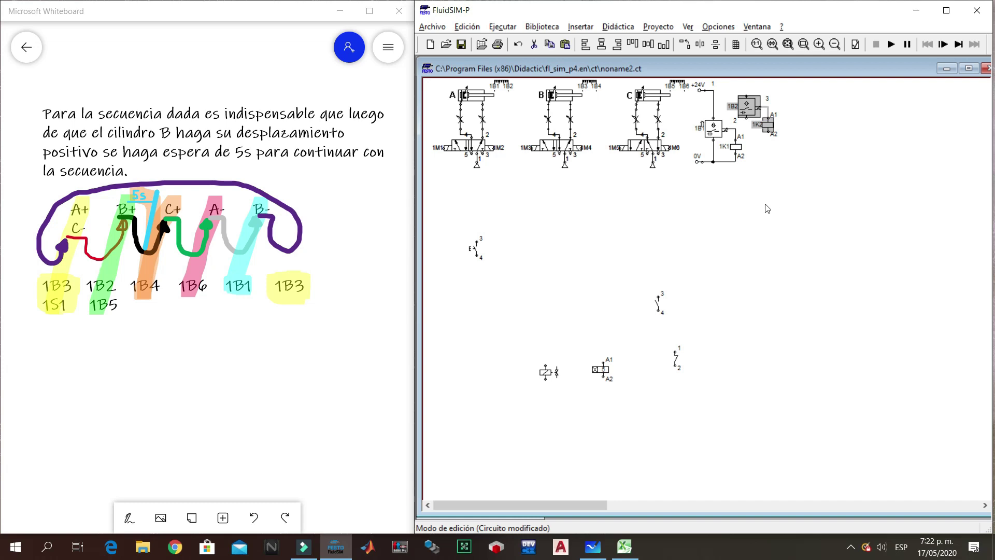
pyautogui.click(775, 167)
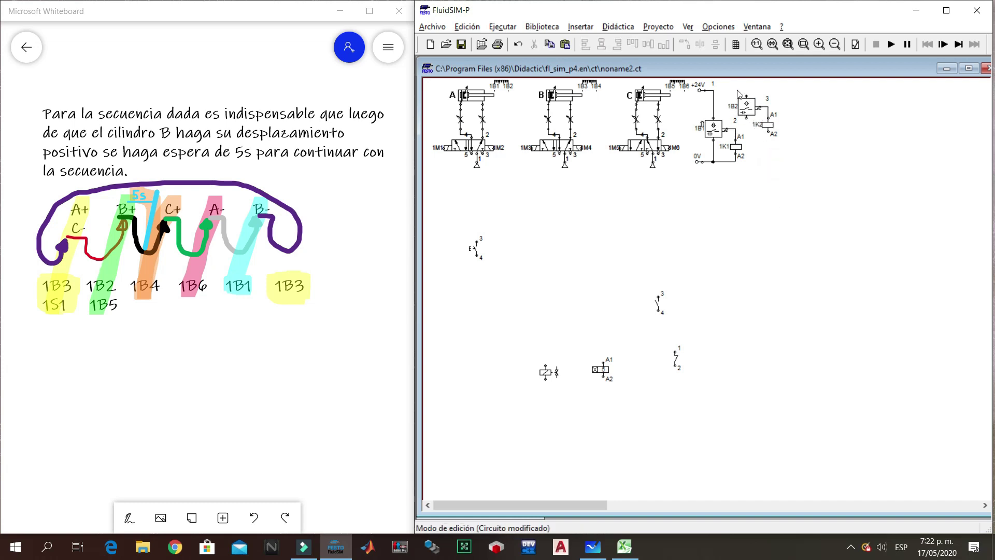
# - Copy both labelled switch-relay pairs to the right and shift the copied 1B1 switch and 1K1 relay slightly down
pyautogui.moveTo(790, 153); pyautogui.dragTo(817, 153)
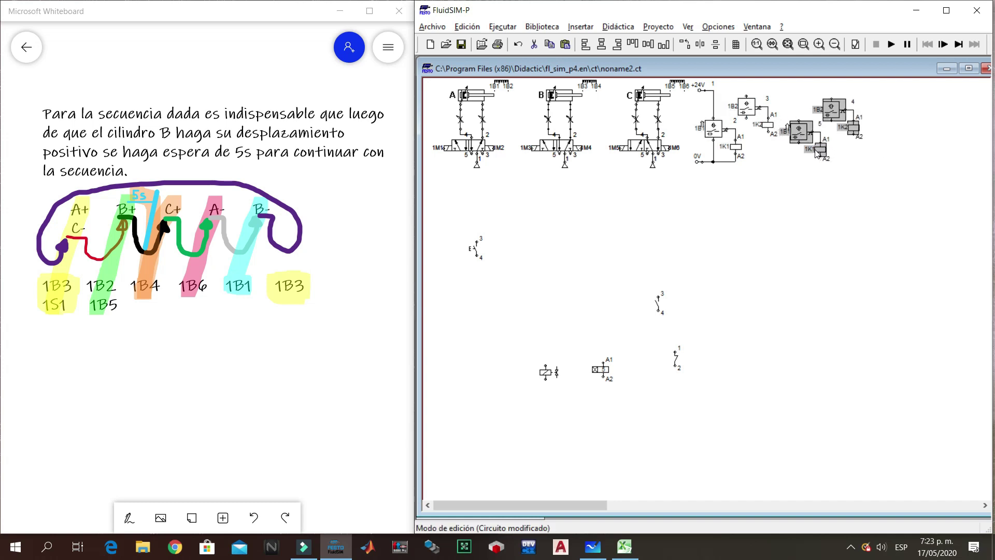
pyautogui.click(844, 167)
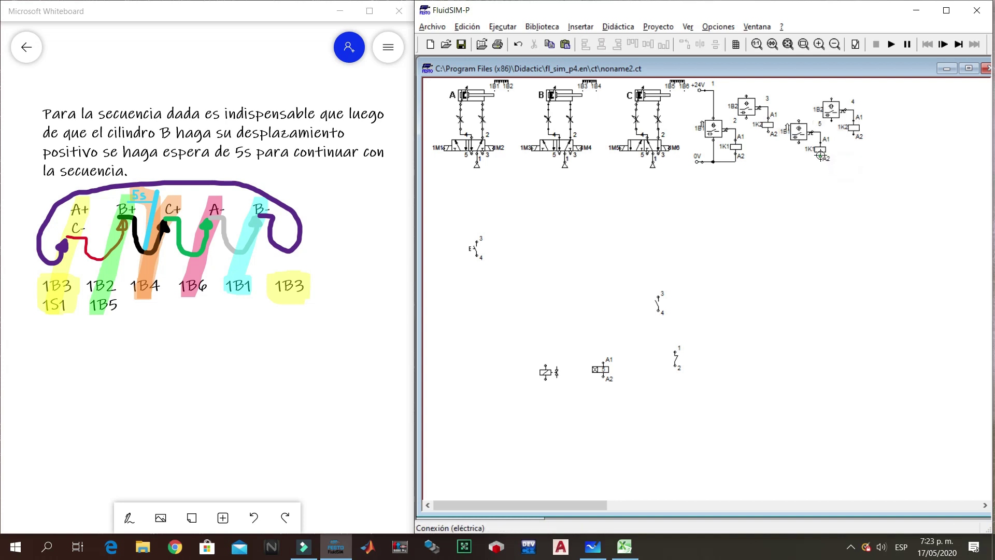
pyautogui.moveTo(821, 133); pyautogui.dragTo(820, 144)
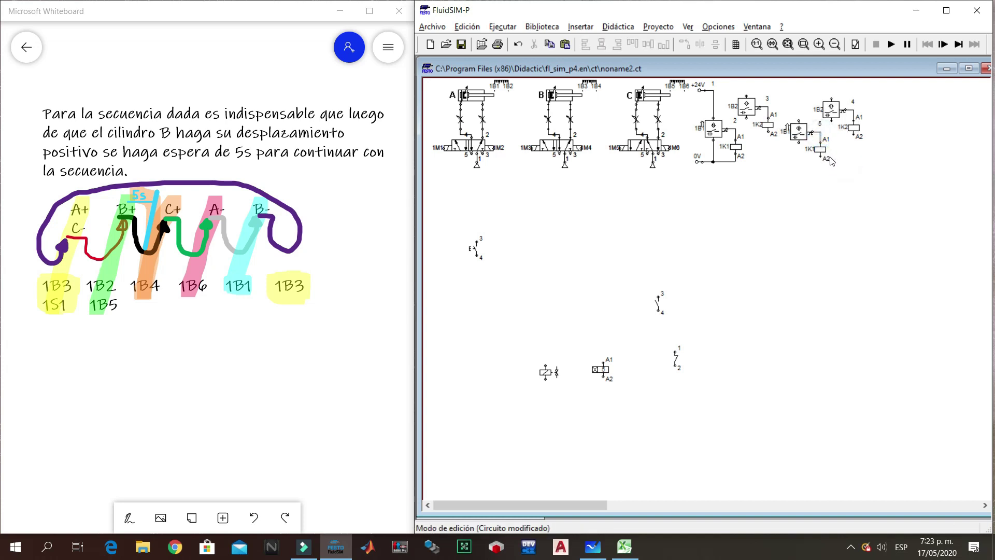
pyautogui.click(820, 149)
pyautogui.moveTo(827, 154); pyautogui.dragTo(828, 152)
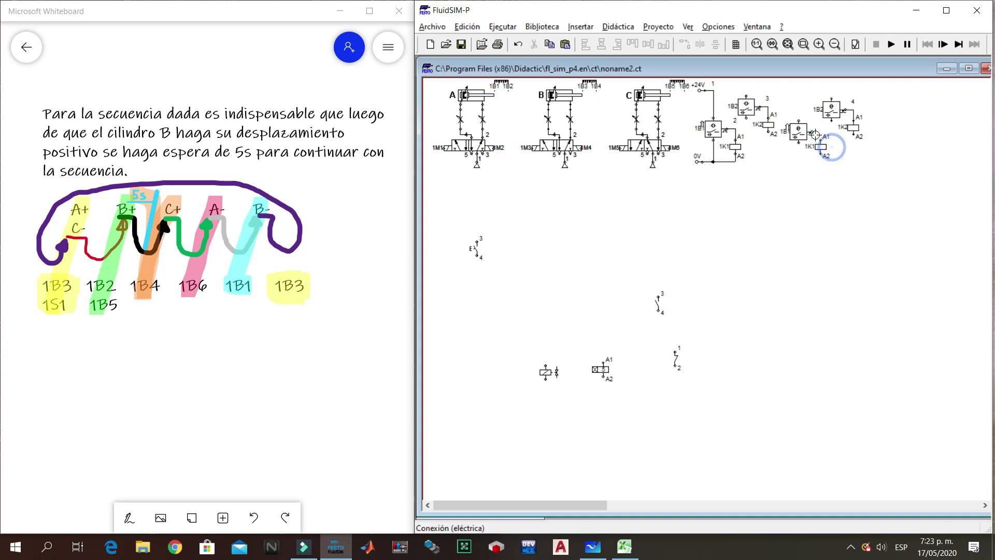
pyautogui.click(799, 133)
pyautogui.moveTo(806, 139)
pyautogui.mouseDown()
pyautogui.moveTo(821, 150)
pyautogui.moveTo(800, 135)
pyautogui.mouseUp()
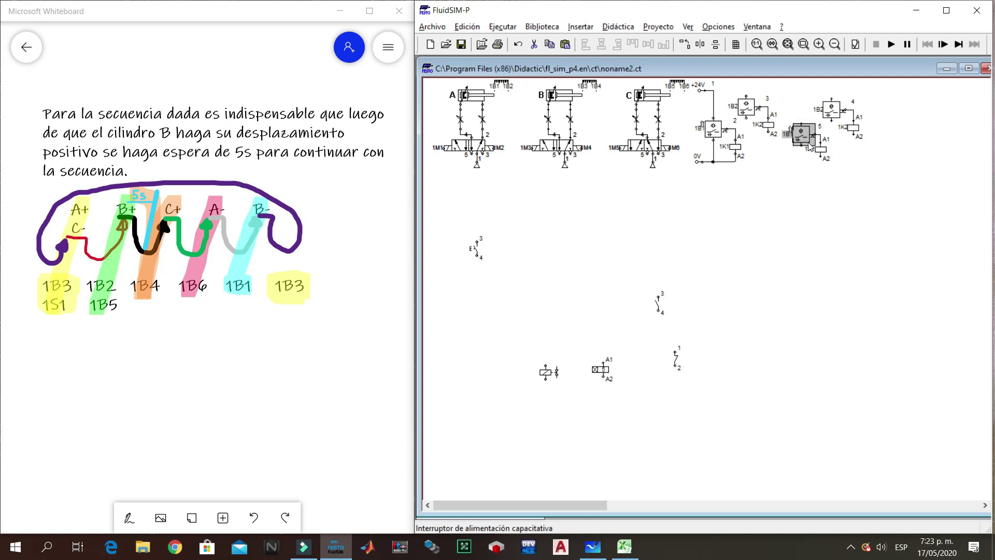
pyautogui.moveTo(810, 147); pyautogui.dragTo(809, 149)
pyautogui.click(824, 153)
pyautogui.click(835, 165)
# - Move the copied 1B2 switch and its 1K2 relay slightly down and to the left
pyautogui.moveTo(812, 95); pyautogui.dragTo(853, 122)
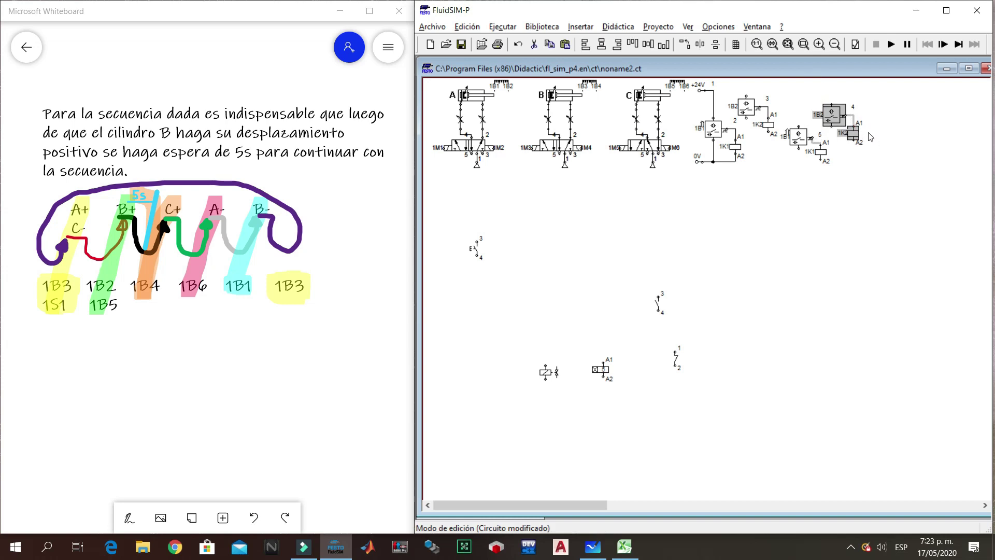
pyautogui.click(517, 44)
pyautogui.moveTo(892, 140); pyautogui.dragTo(817, 85)
pyautogui.press('Down')
pyautogui.press('Down')
pyautogui.click(872, 170)
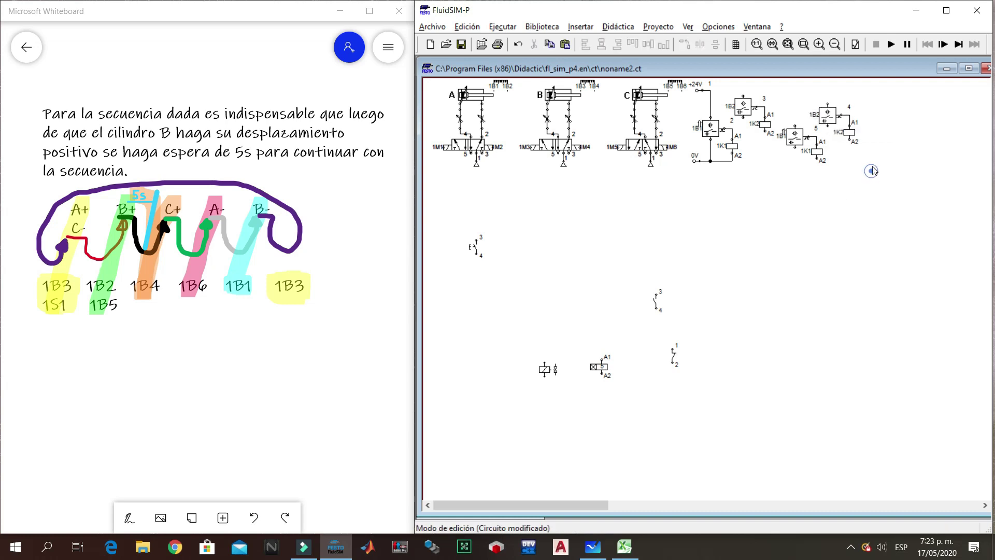
pyautogui.moveTo(875, 149); pyautogui.dragTo(810, 90)
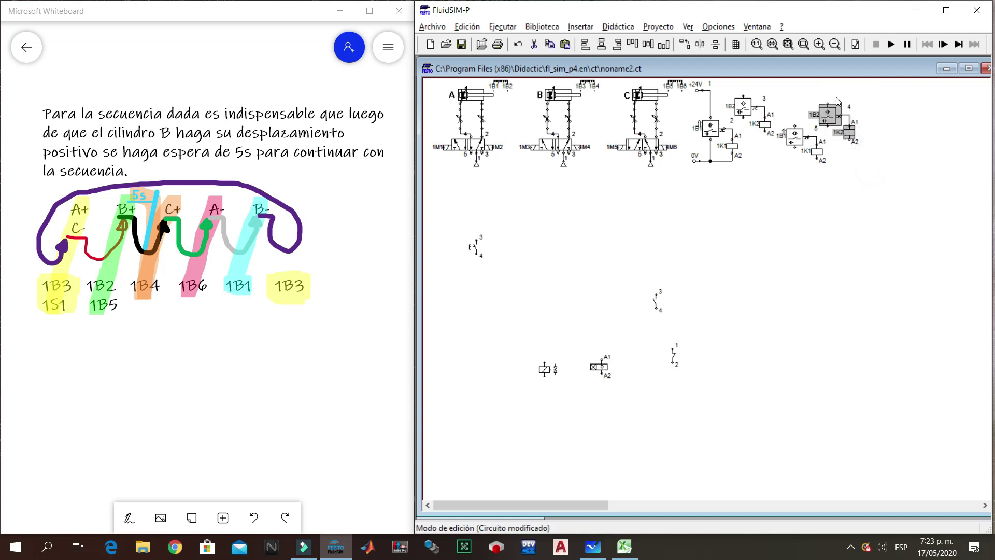
pyautogui.click(878, 102)
# - Copy the second set of switch-relay pairs to the right and nudge the new set six steps left
pyautogui.moveTo(866, 164); pyautogui.dragTo(785, 100)
pyautogui.moveTo(801, 133); pyautogui.dragTo(886, 130)
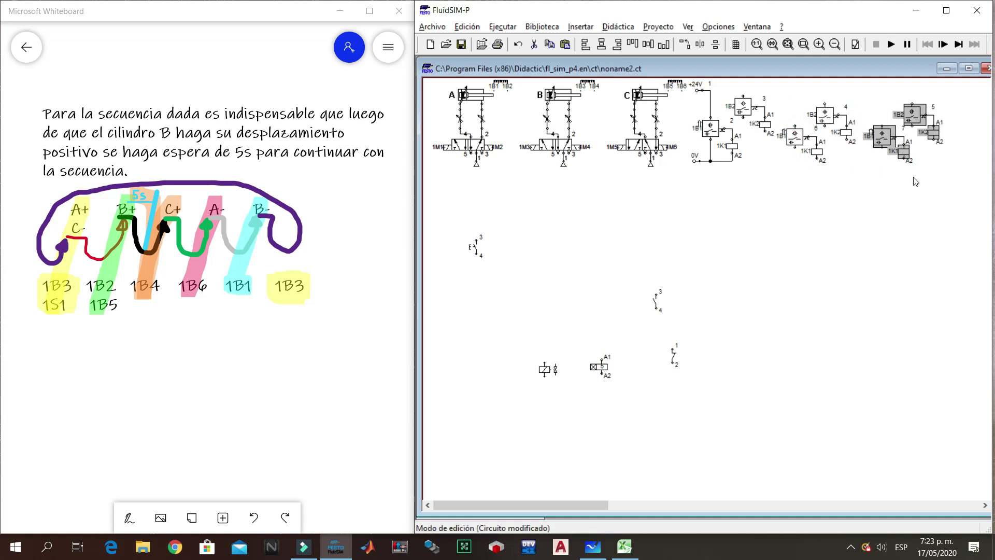
pyautogui.press('Left')
pyautogui.press('Left')
pyautogui.press('Left')
pyautogui.press('Left')
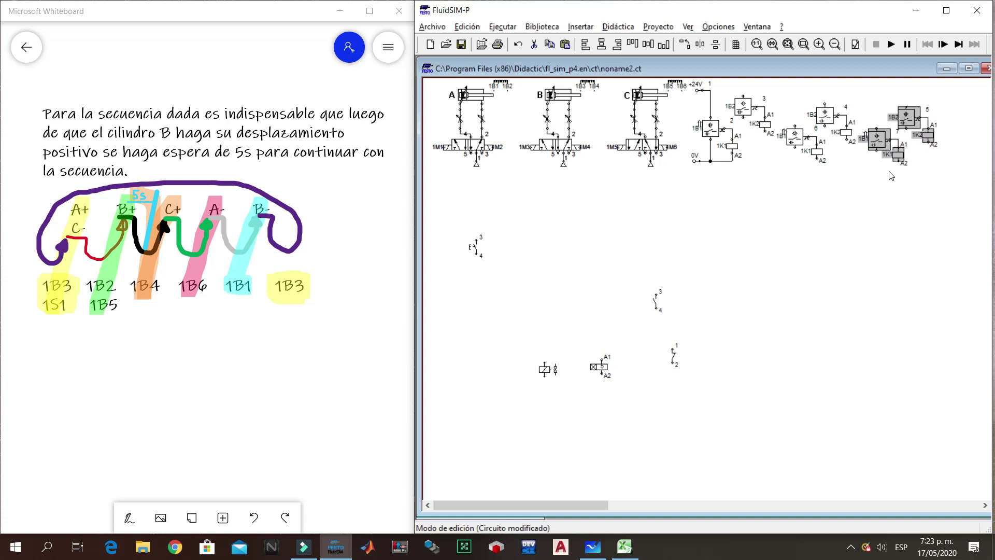
pyautogui.press('Left')
pyautogui.press('Left')
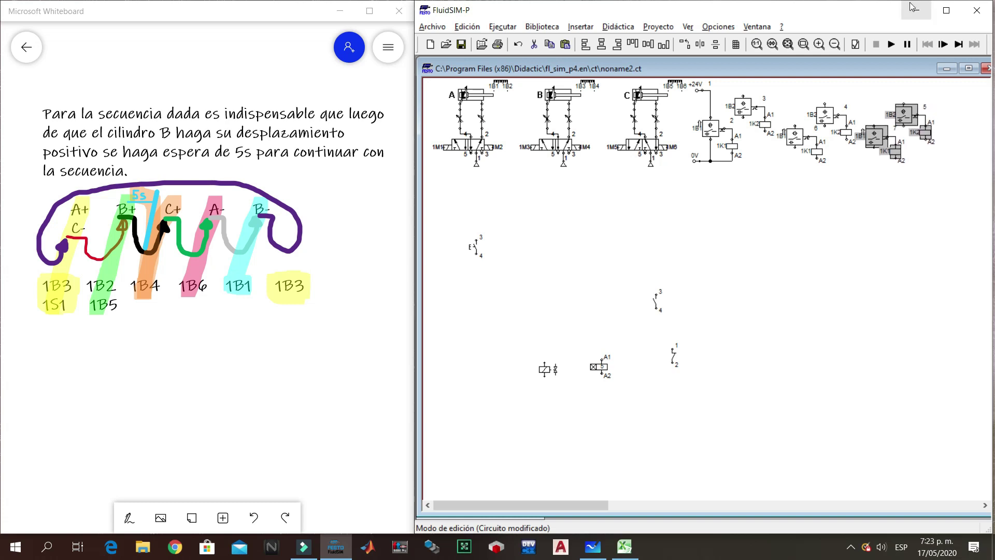
# - Raise the middle 1B2 switch and its 1K2 relay eight steps, closer to the +24V level
pyautogui.click(839, 190)
pyautogui.moveTo(858, 154); pyautogui.dragTo(808, 99)
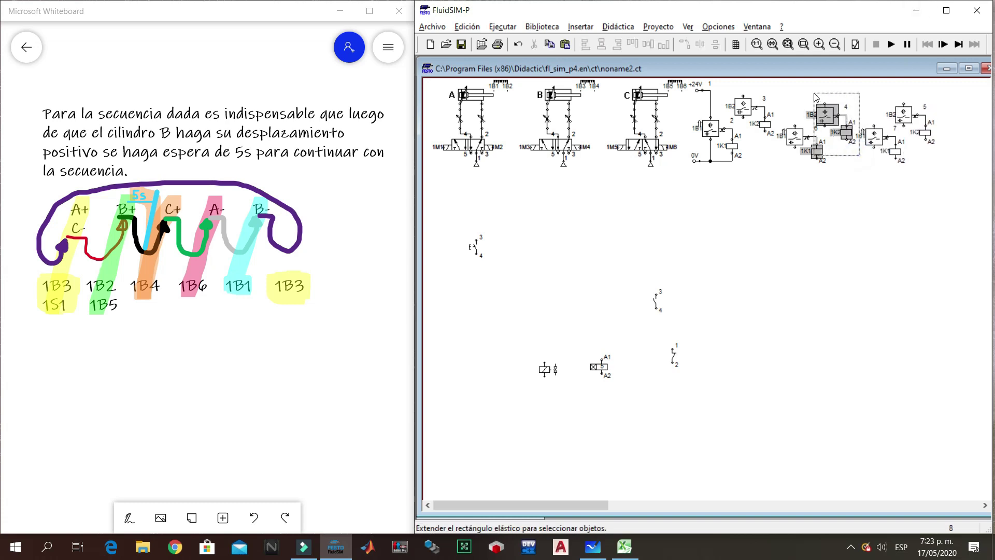
pyautogui.press('Up')
pyautogui.press('Up')
pyautogui.press('Up')
pyautogui.press('Up')
pyautogui.press('Up')
pyautogui.press('Up')
pyautogui.press('Up')
pyautogui.press('Up')
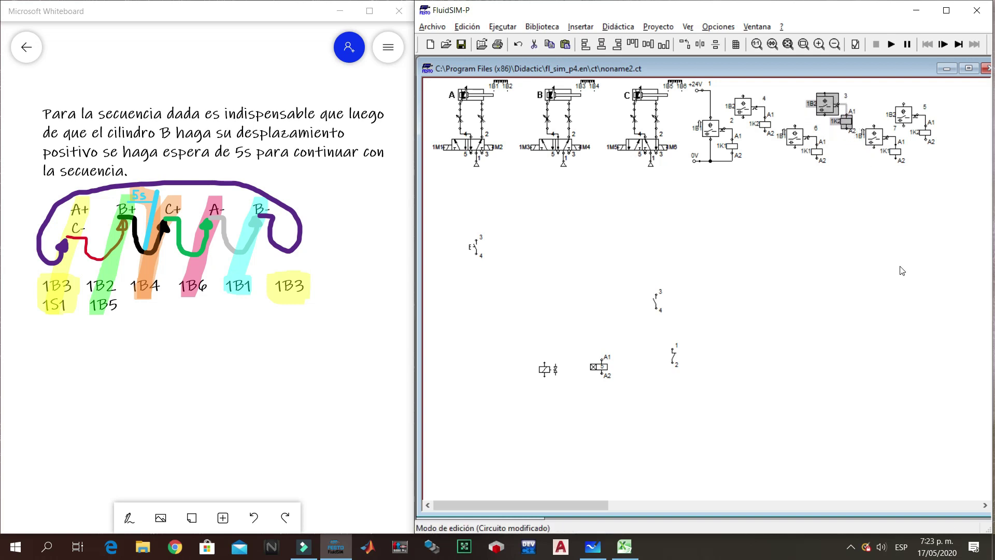
pyautogui.click(866, 185)
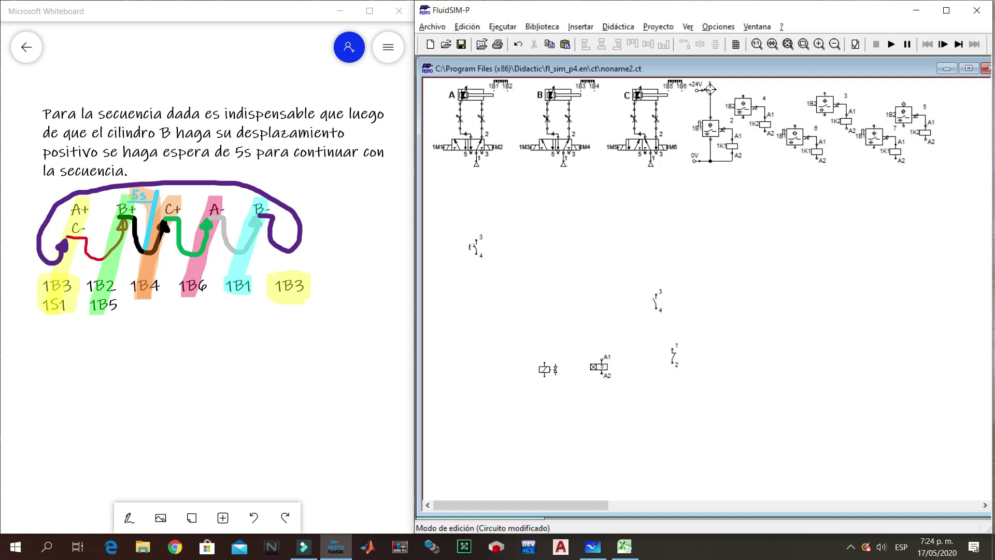
# - Wire the +24V supply across to the rightmost 1B2 switch and connect the middle 1B2 switch to that line
pyautogui.moveTo(709, 90); pyautogui.dragTo(904, 103)
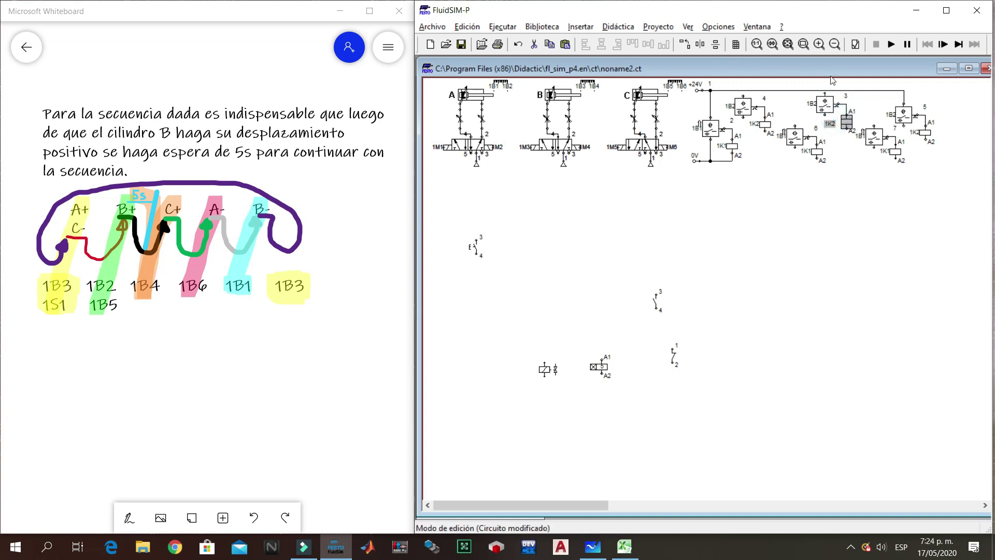
pyautogui.click(825, 104)
pyautogui.click(820, 45)
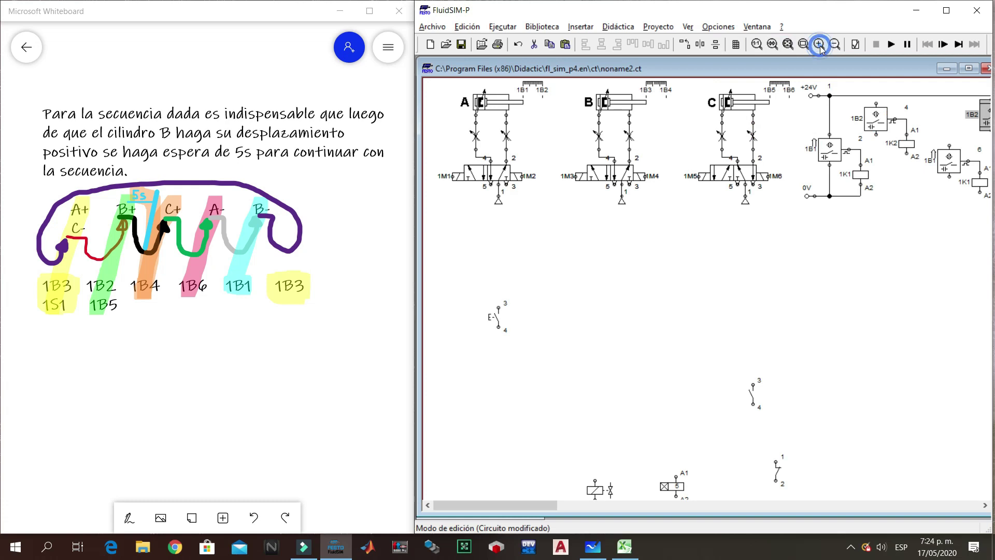
pyautogui.click(834, 45)
pyautogui.click(803, 44)
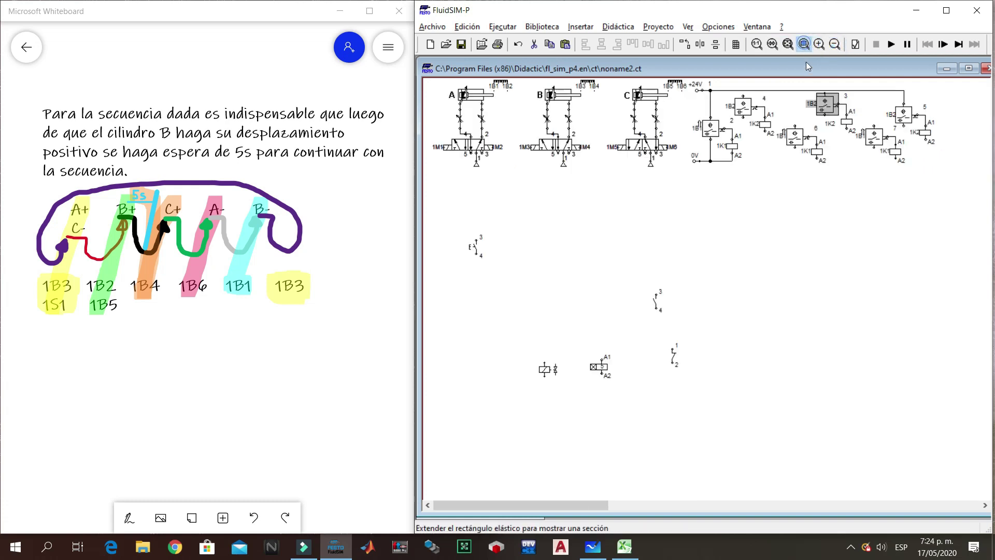
pyautogui.moveTo(791, 79); pyautogui.dragTo(871, 145)
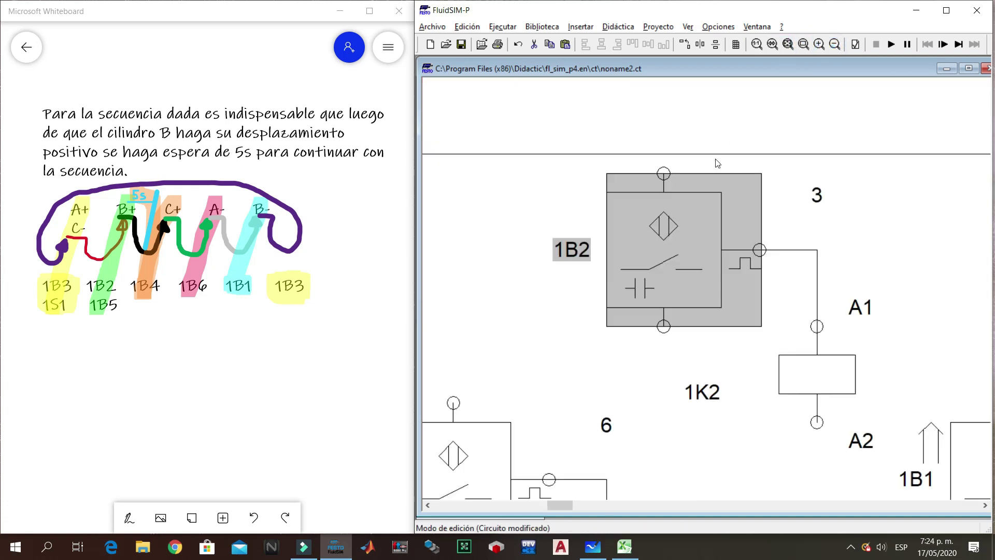
pyautogui.moveTo(664, 173); pyautogui.dragTo(664, 154)
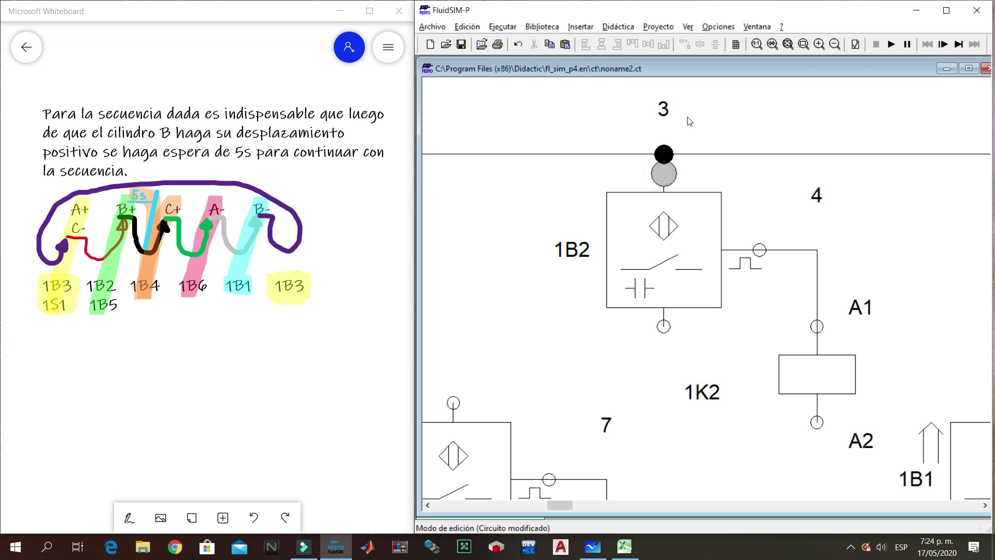
pyautogui.click(688, 118)
# - Connect the supply terminals of the remaining proximity switches to the +24V line
pyautogui.click(835, 45)
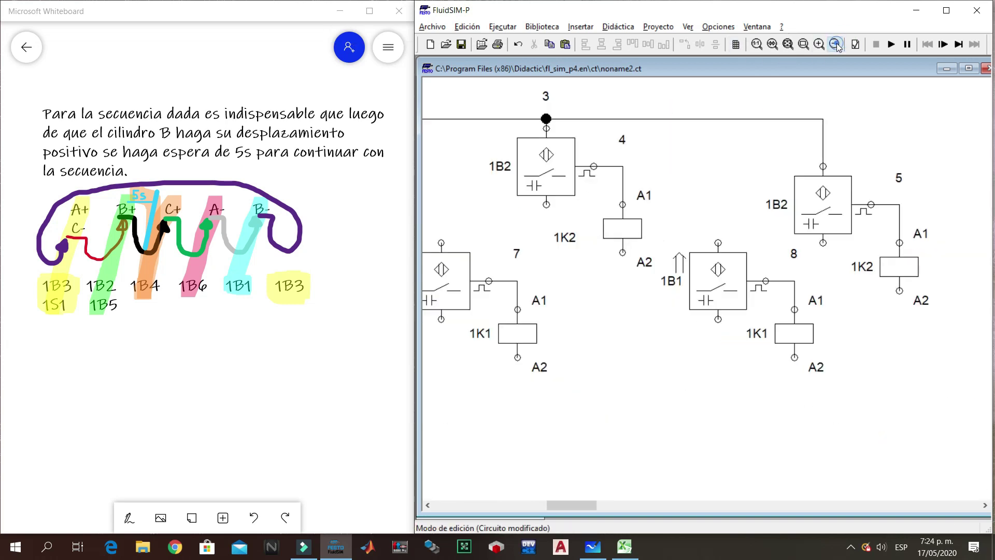
pyautogui.moveTo(633, 503); pyautogui.dragTo(520, 504)
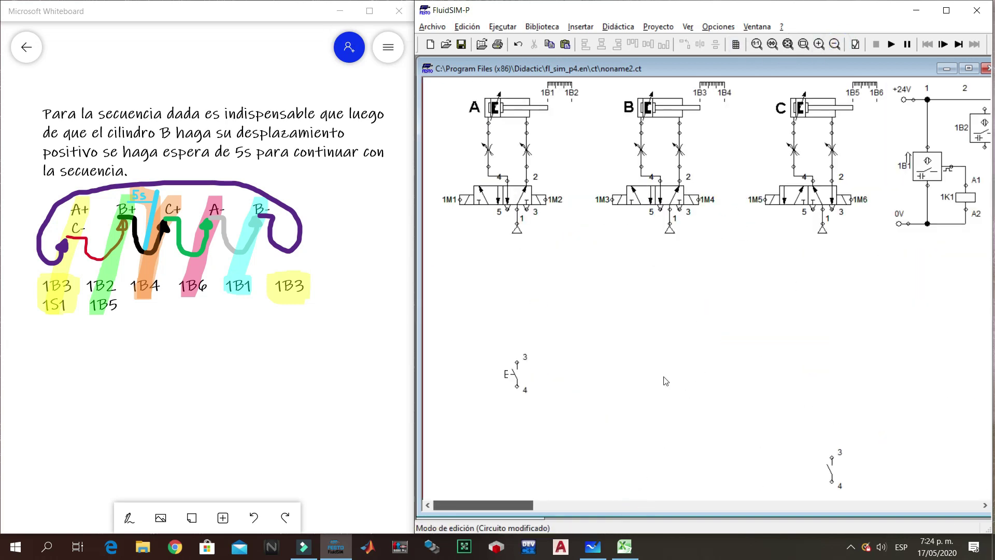
pyautogui.click(836, 46)
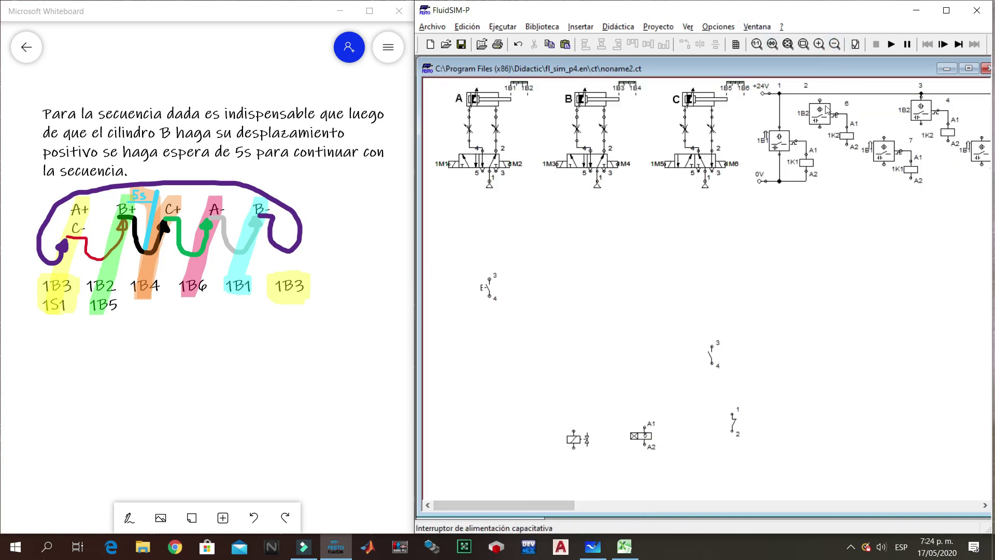
pyautogui.click(821, 95)
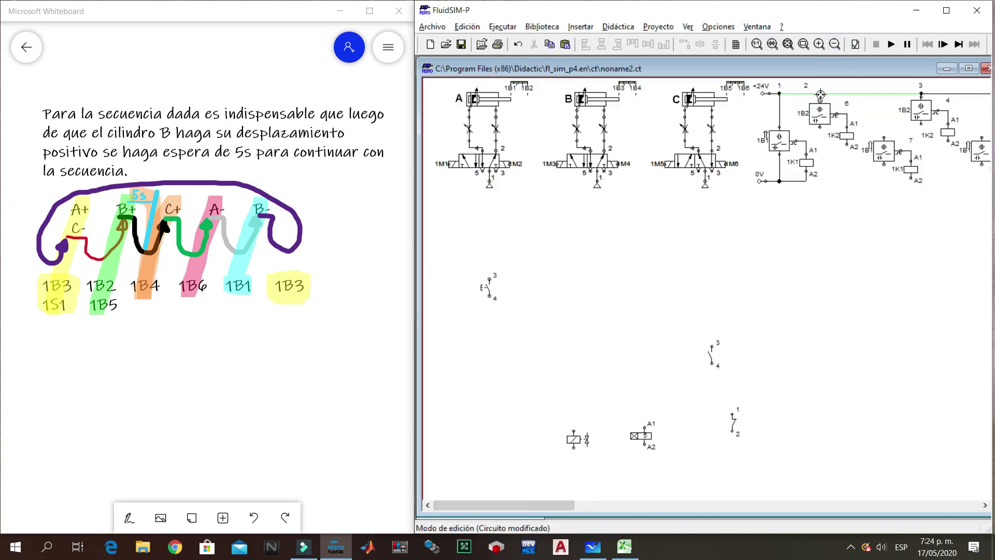
pyautogui.click(822, 49)
pyautogui.moveTo(819, 119); pyautogui.dragTo(818, 89)
pyautogui.moveTo(748, 120); pyautogui.dragTo(745, 89)
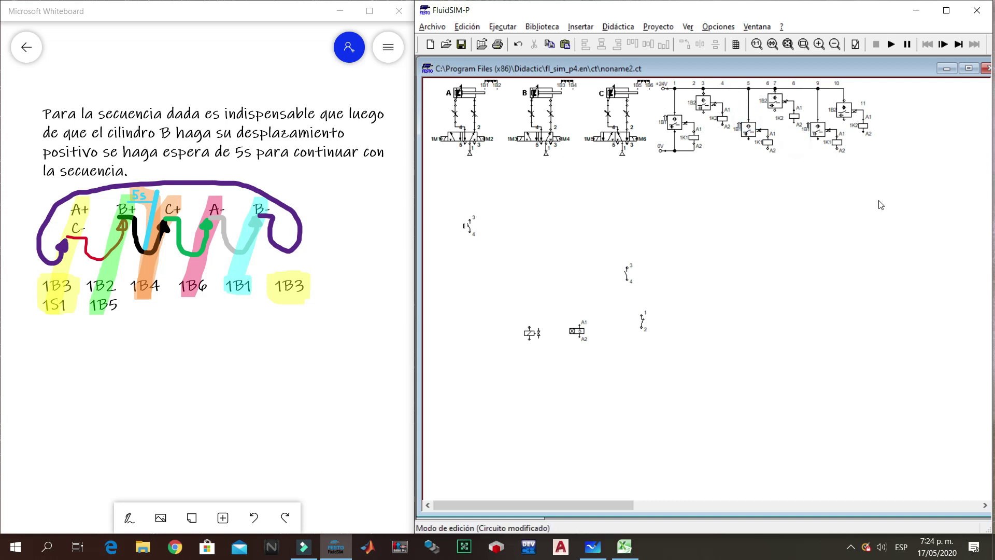
# - Wire the rightmost relay's A2 terminal to the 0V line and connect the A2 terminals of the middle and right 1K1 relays to it
pyautogui.moveTo(863, 134); pyautogui.dragTo(695, 151)
pyautogui.moveTo(695, 151); pyautogui.dragTo(695, 151)
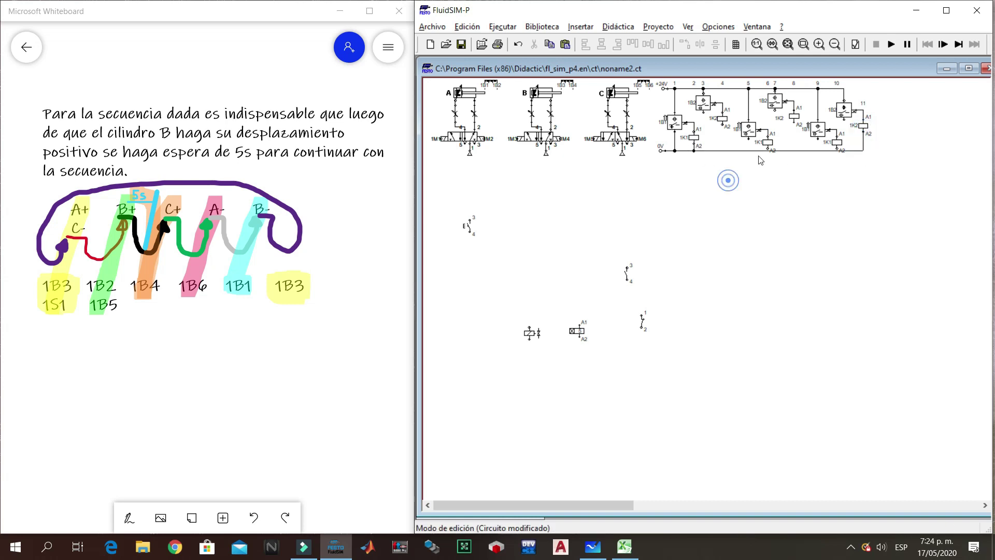
pyautogui.moveTo(838, 149); pyautogui.dragTo(838, 151)
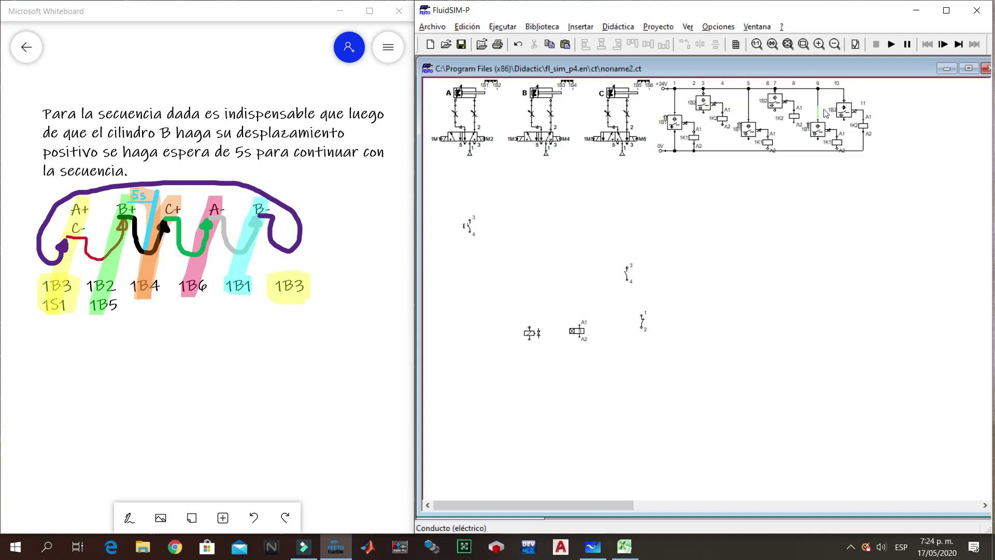
pyautogui.click(803, 45)
pyautogui.moveTo(750, 164); pyautogui.dragTo(856, 149)
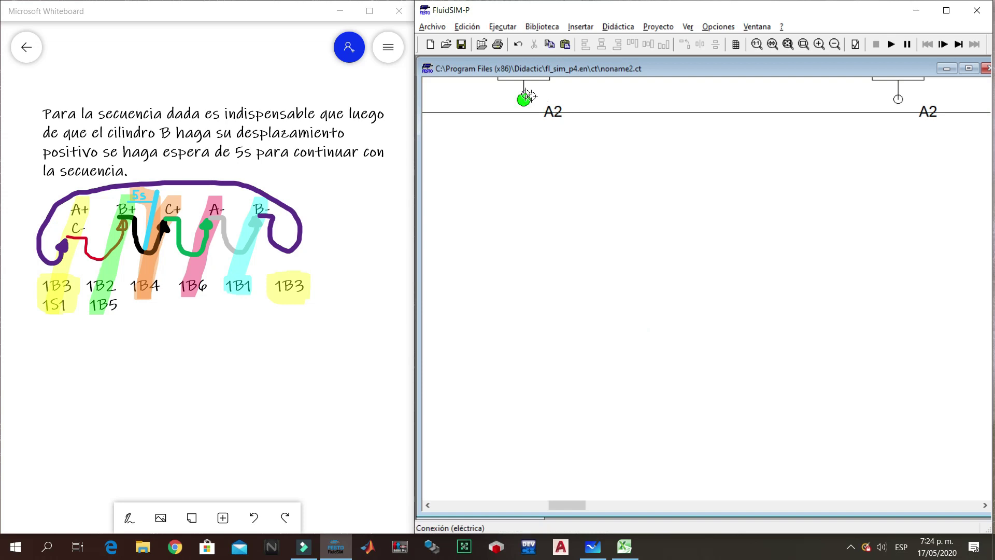
pyautogui.moveTo(524, 112); pyautogui.dragTo(524, 112)
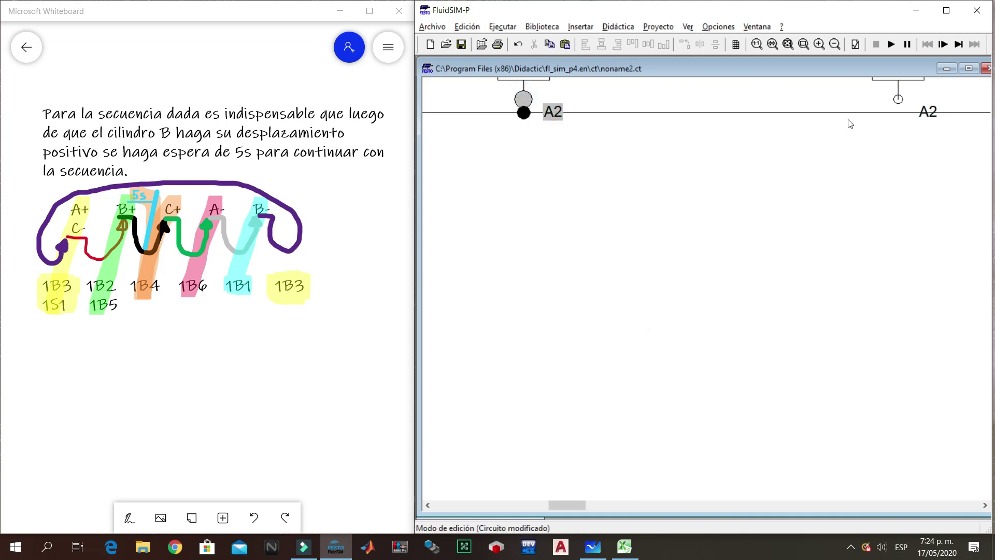
pyautogui.moveTo(896, 110); pyautogui.dragTo(897, 112)
pyautogui.scroll(3, 844, 158)
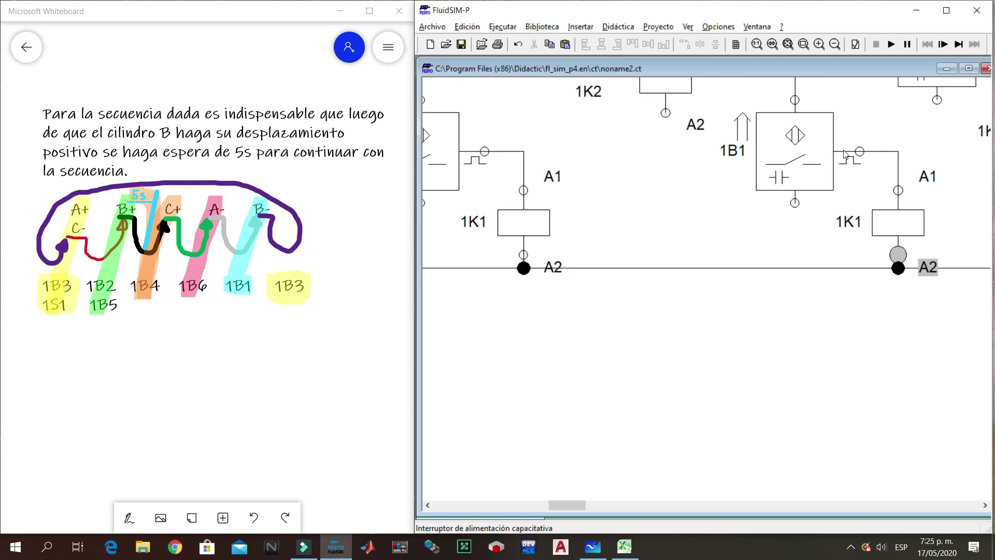
# - Connect the remaining proximity switches' lower terminals and the remaining relays' A2 terminals to the 0V line
pyautogui.scroll(-3, 844, 154)
pyautogui.click(831, 49)
pyautogui.click(831, 49)
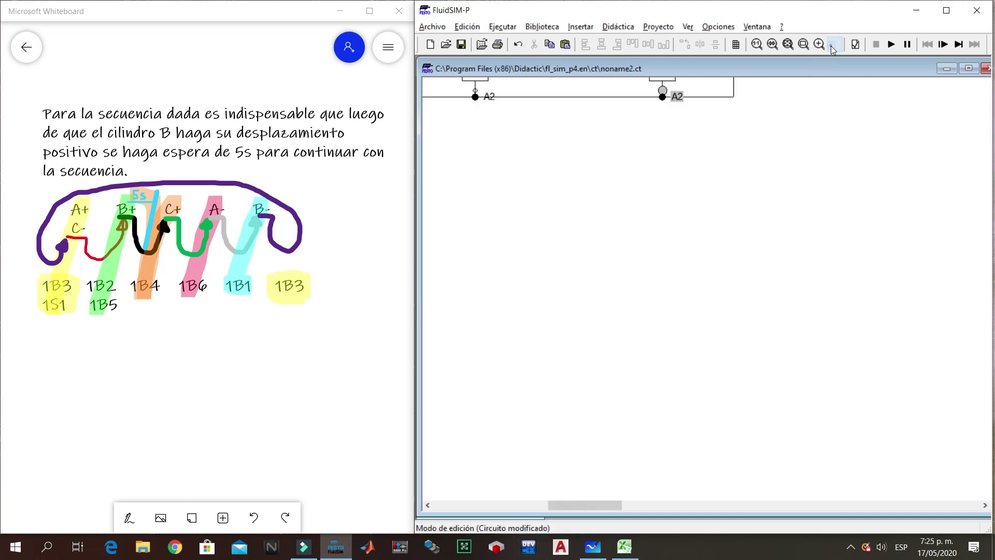
pyautogui.moveTo(595, 506); pyautogui.dragTo(479, 505)
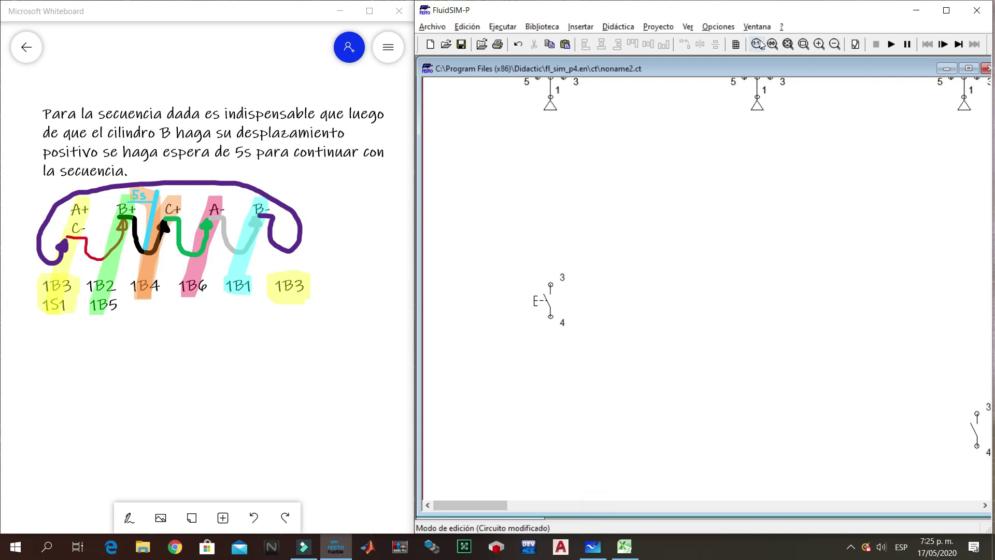
pyautogui.click(832, 45)
pyautogui.scroll(3, 849, 195)
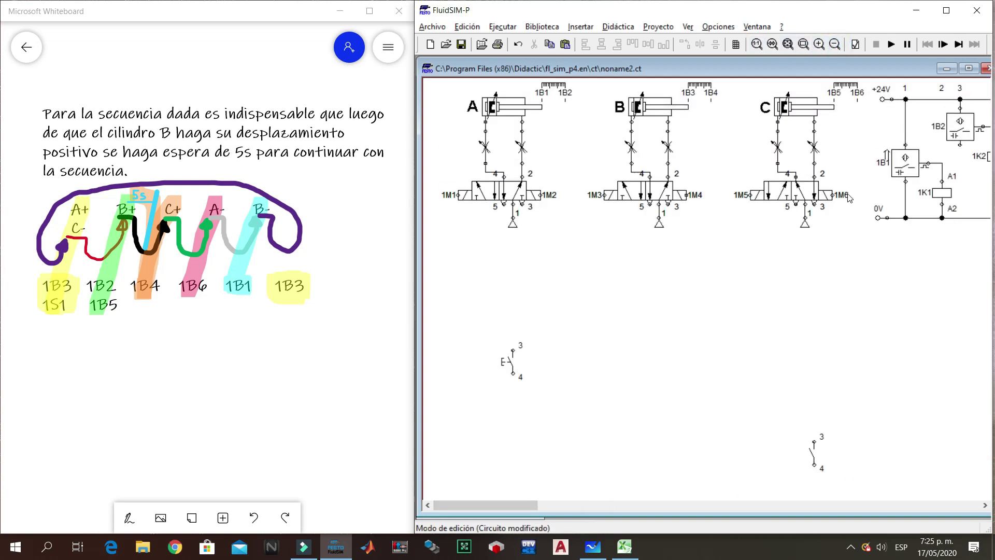
pyautogui.click(834, 45)
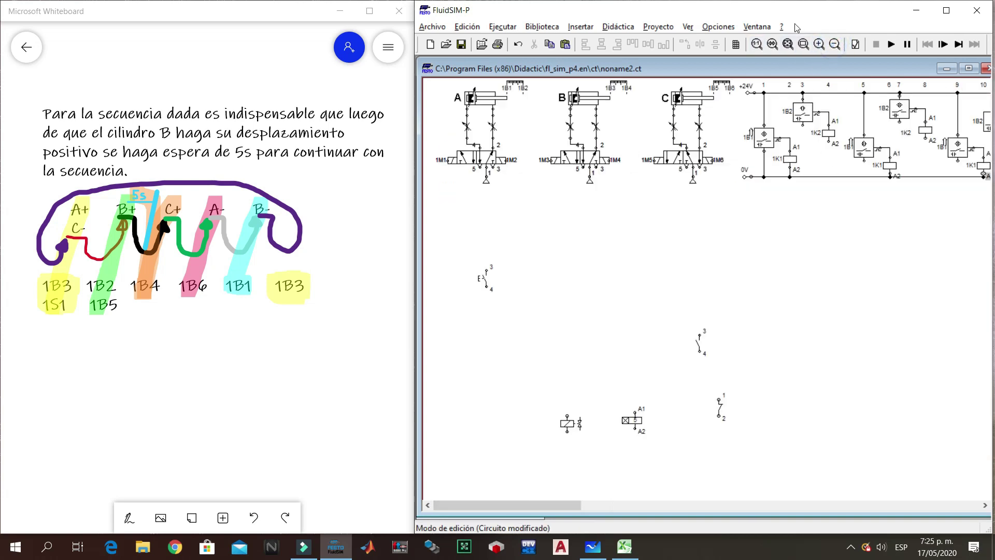
pyautogui.click(834, 44)
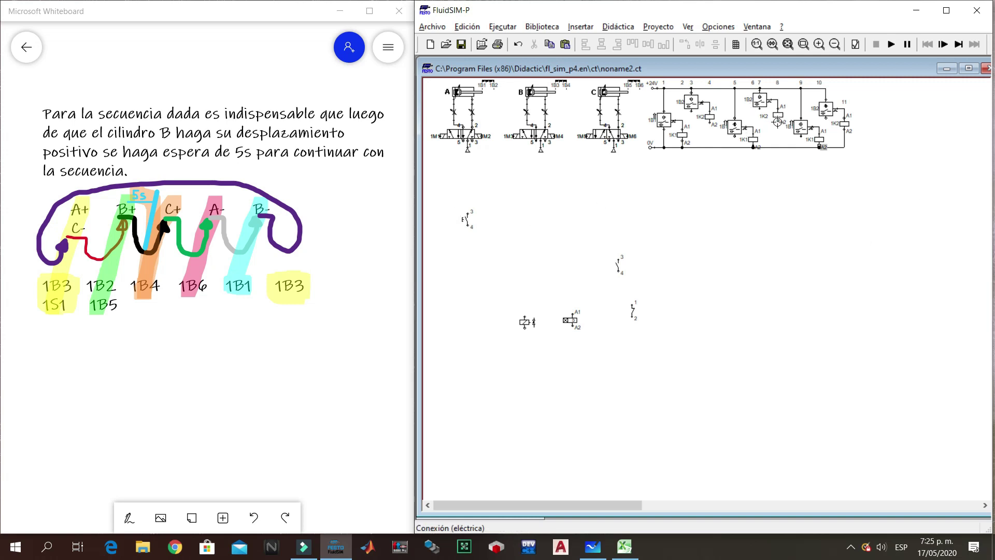
pyautogui.click(801, 147)
pyautogui.moveTo(800, 136); pyautogui.dragTo(828, 147)
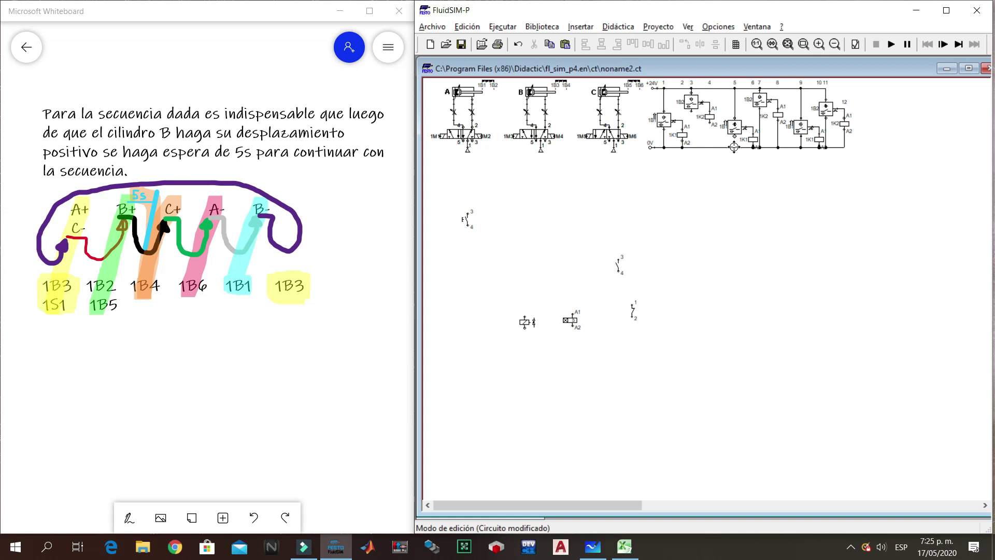
pyautogui.moveTo(732, 147); pyautogui.dragTo(717, 148)
pyautogui.click(702, 189)
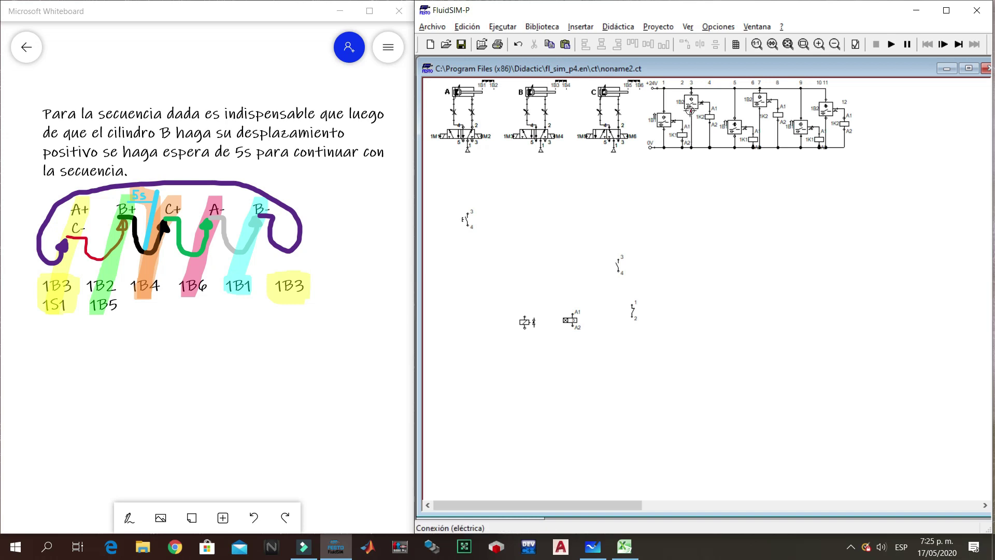
# - Relabel the second lower proximity switch, on path 5, as 1B3 and its relay as 1K3
pyautogui.doubleClick(731, 136)
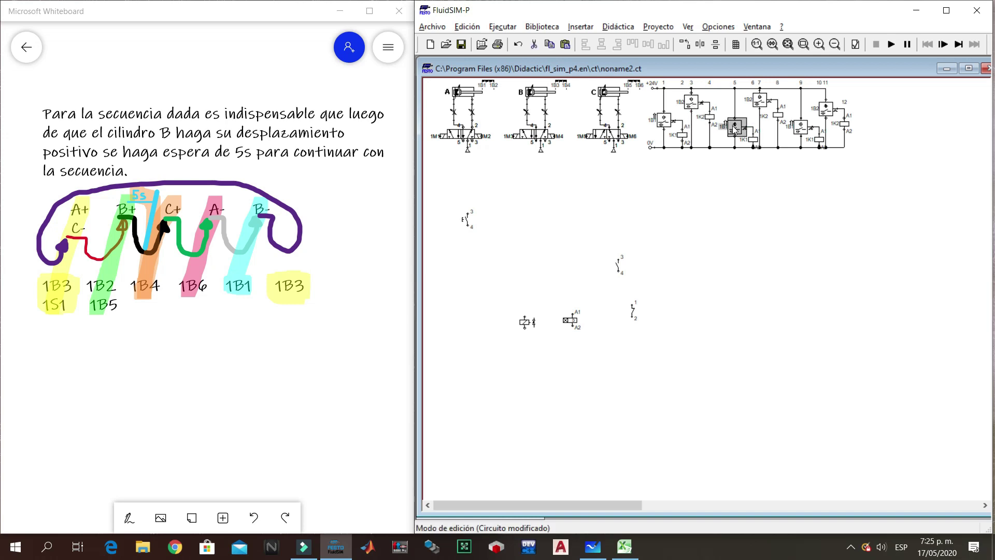
pyautogui.write('1B3')
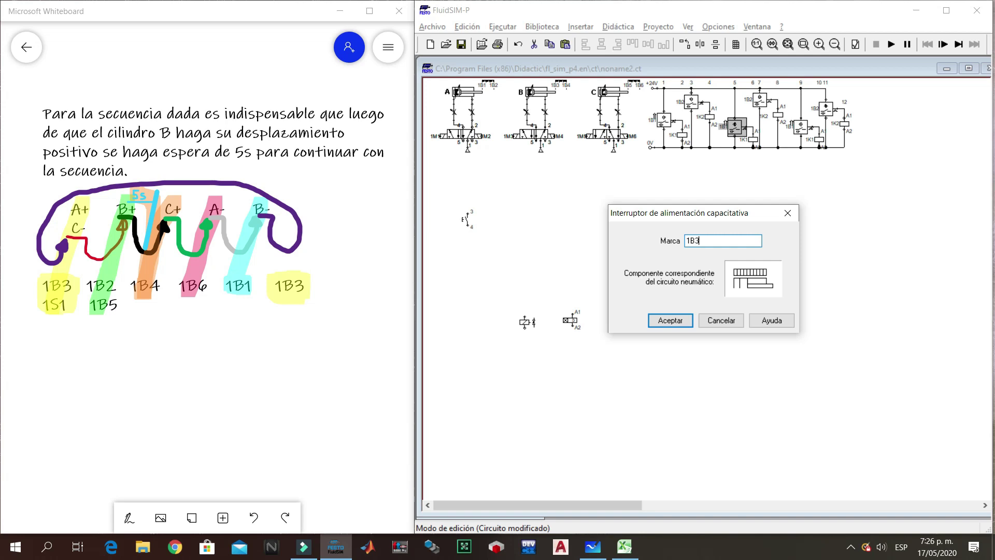
pyautogui.press('Return')
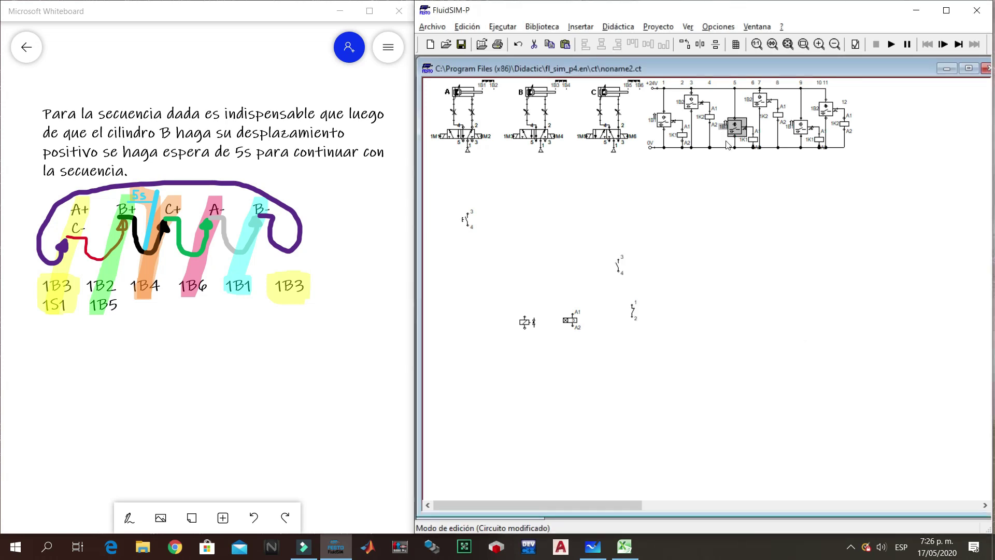
pyautogui.doubleClick(755, 143)
pyautogui.write('1')
pyautogui.press('Return')
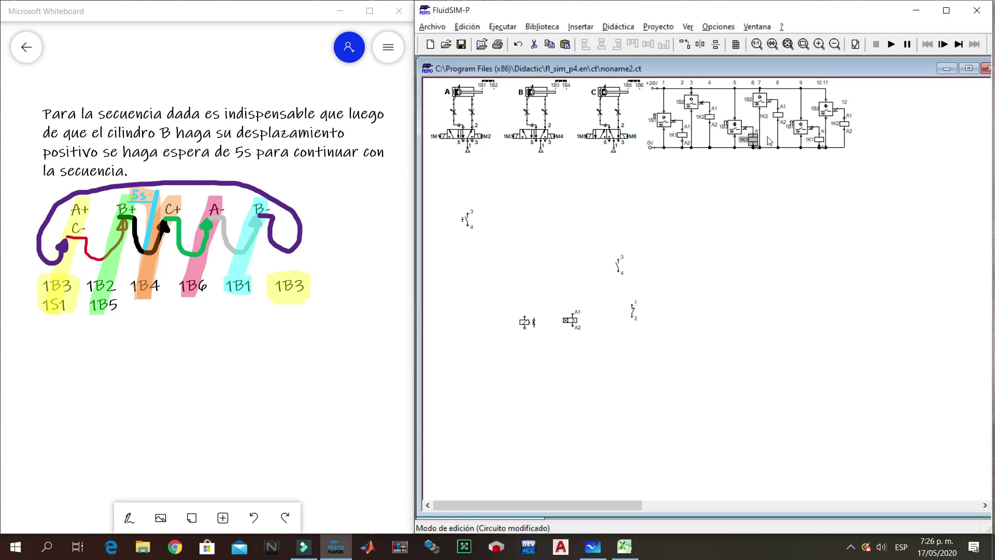
# - Relabel the middle upper proximity switch, on path 7, as 1B4 and its relay as 1K4
pyautogui.doubleClick(760, 103)
pyautogui.write('1B4')
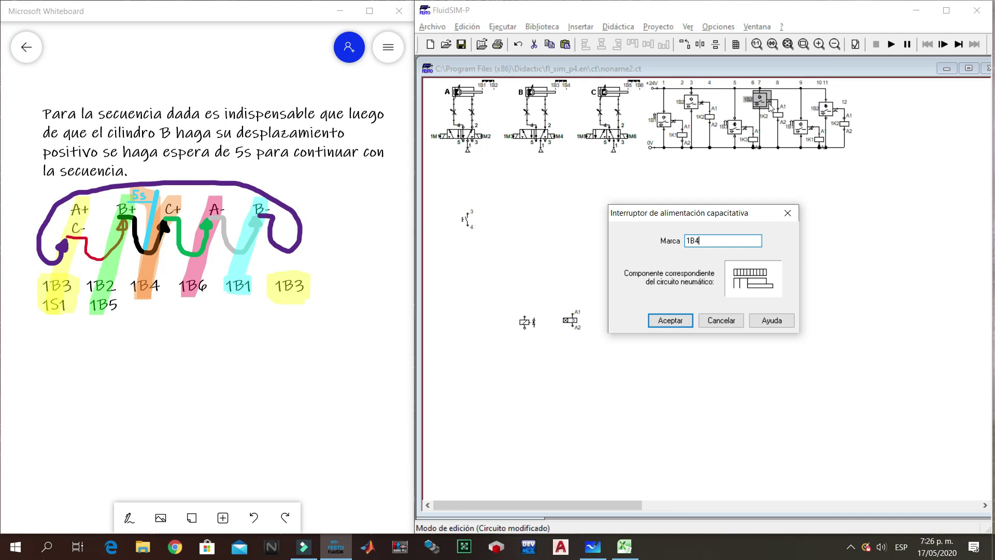
pyautogui.press('Return')
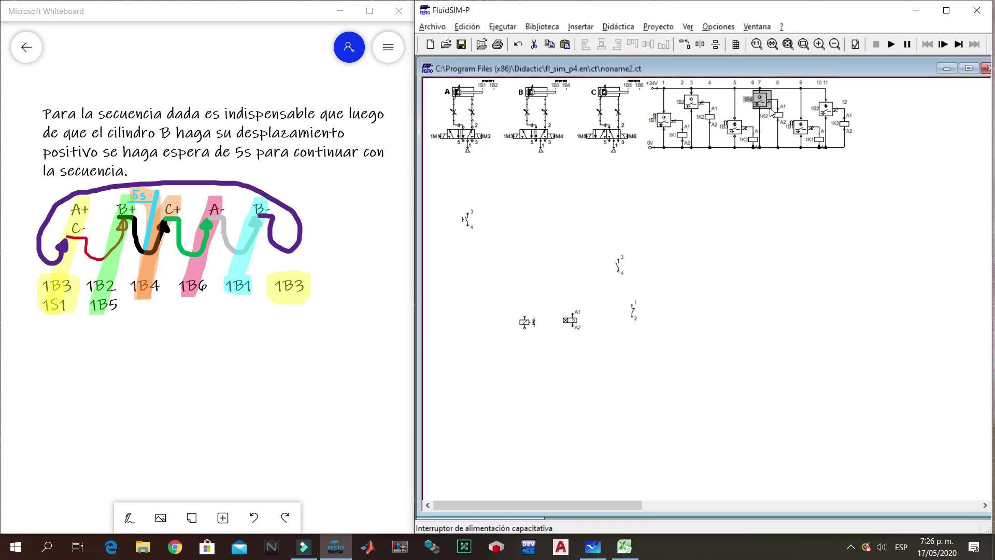
pyautogui.doubleClick(778, 115)
pyautogui.write('1')
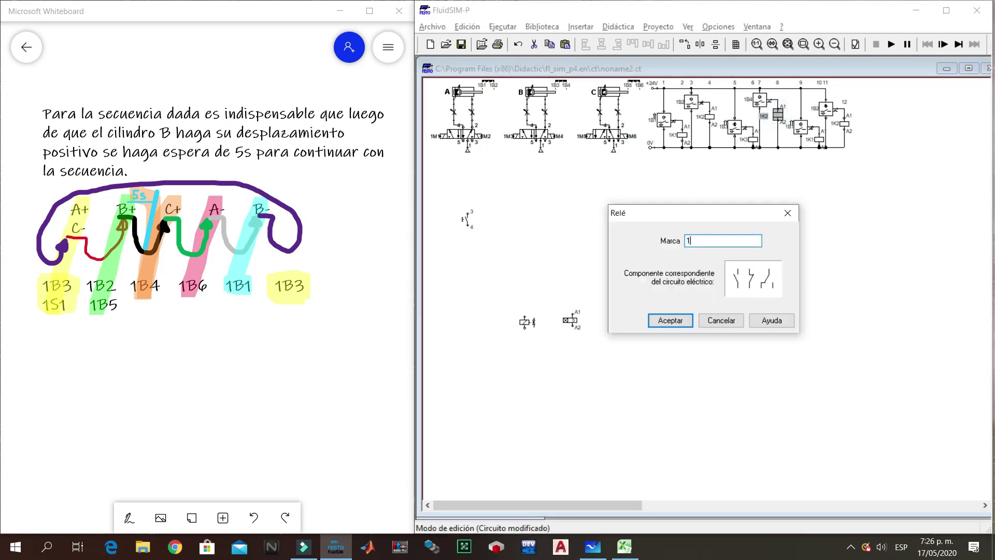
pyautogui.write('K4')
pyautogui.press('Return')
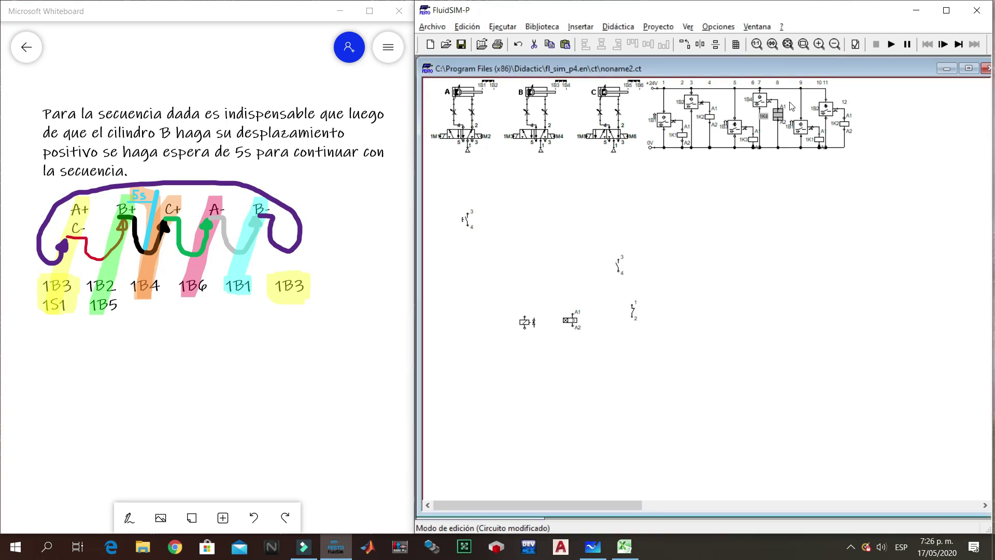
# - Relabel the proximity switch on path 9 as 1B5 and its relay as 1K5
pyautogui.doubleClick(801, 126)
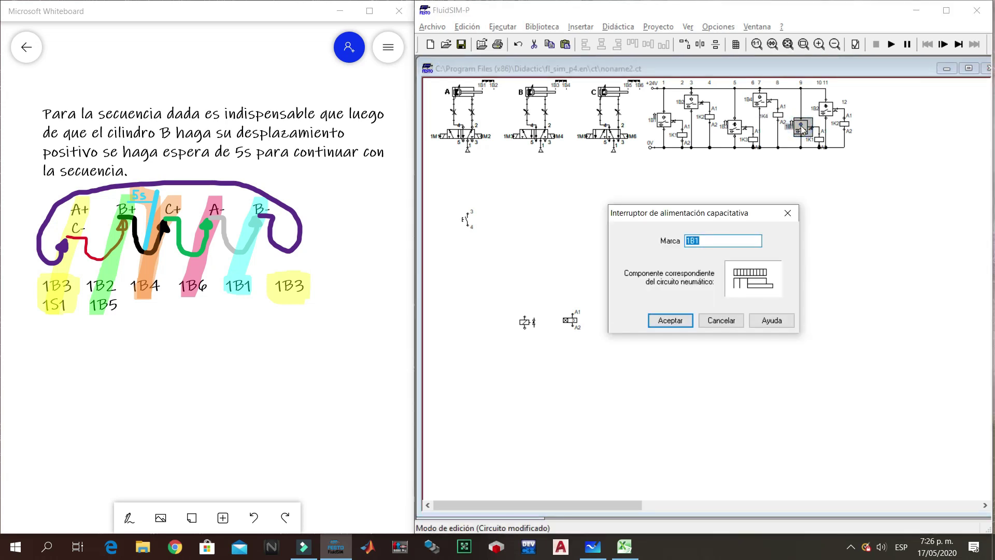
pyautogui.write('1B5')
pyautogui.press('Return')
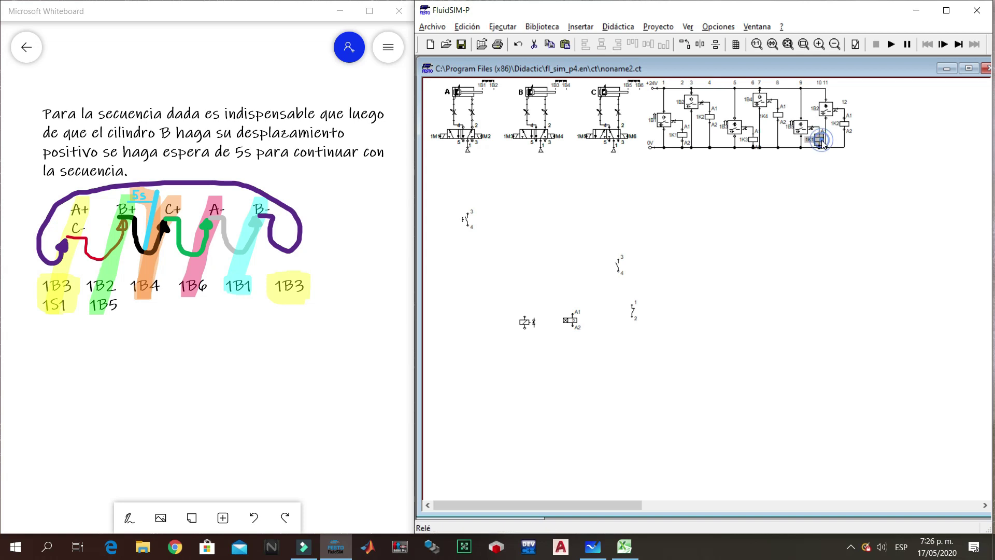
pyautogui.doubleClick(820, 139)
pyautogui.write('1K5')
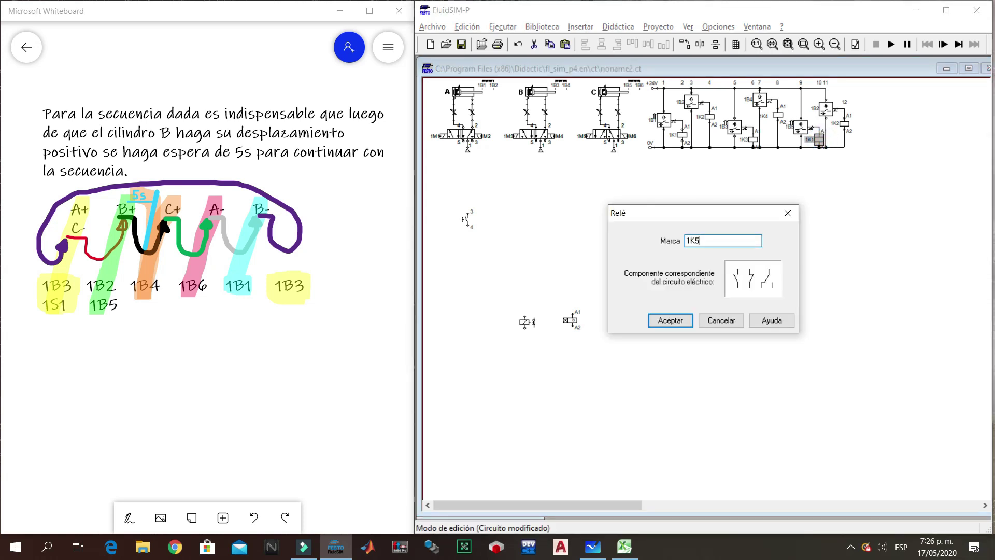
pyautogui.press('Return')
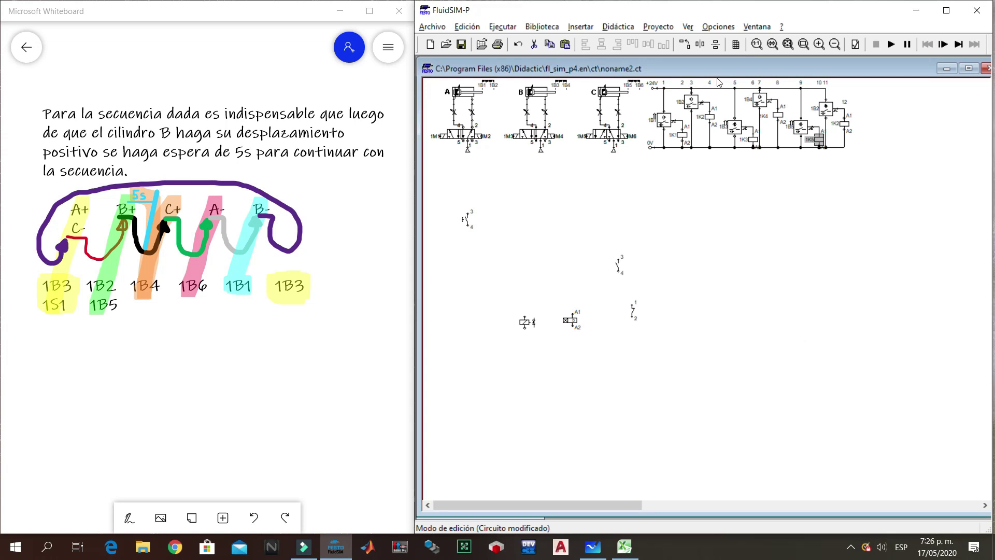
# - Relabel the rightmost proximity switch as 1B6 and its relay as 1K6
pyautogui.doubleClick(827, 109)
pyautogui.write('1B6')
pyautogui.press('Return')
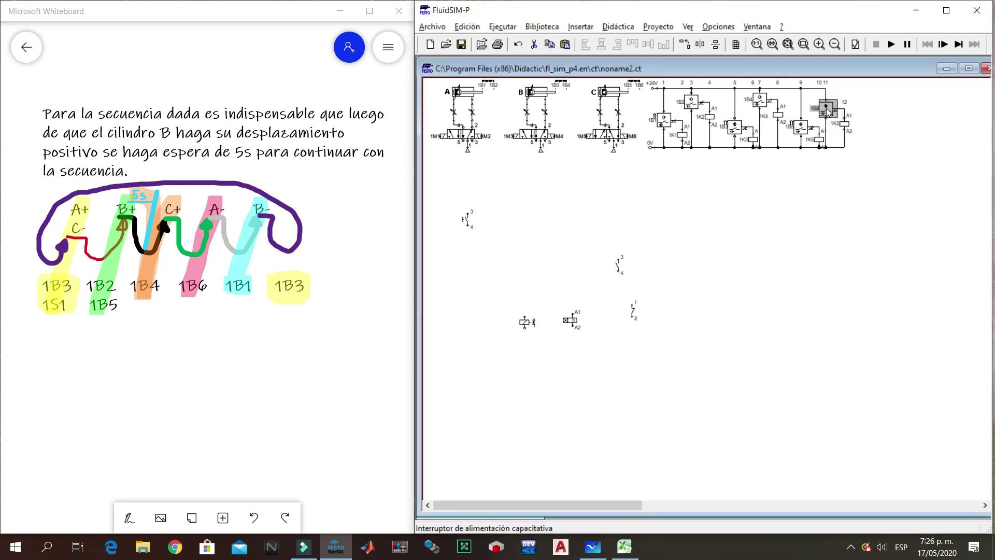
pyautogui.doubleClick(842, 124)
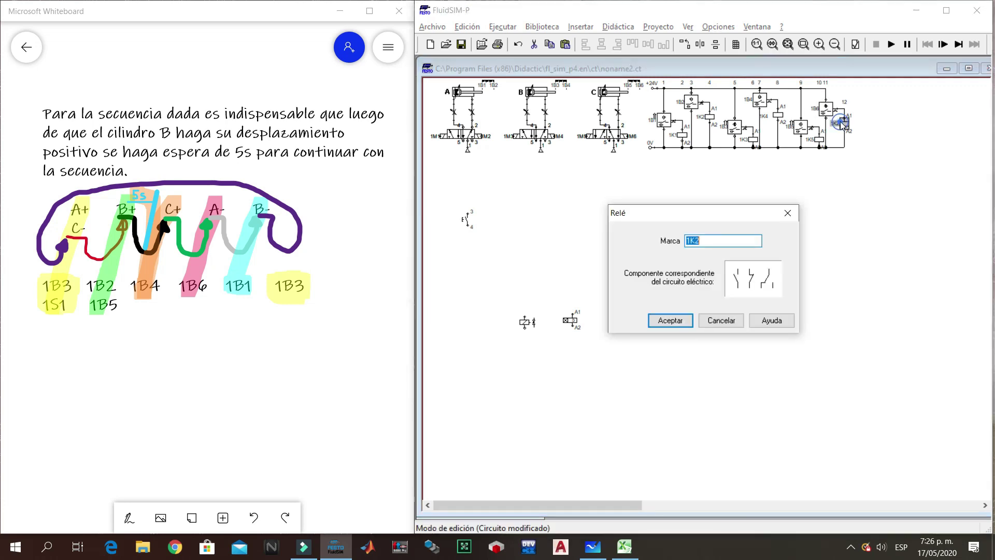
pyautogui.write('1')
pyautogui.press('Return')
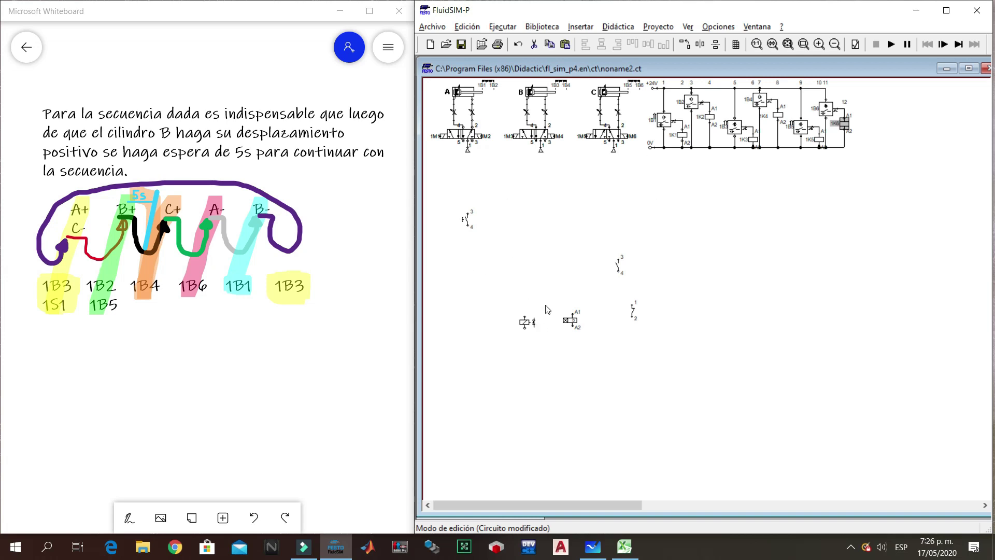
# - Move the pushbutton above the valve solenoid and place copies of the +24V and 0V sources below cylinder A's valve
pyautogui.moveTo(467, 222); pyautogui.dragTo(521, 242)
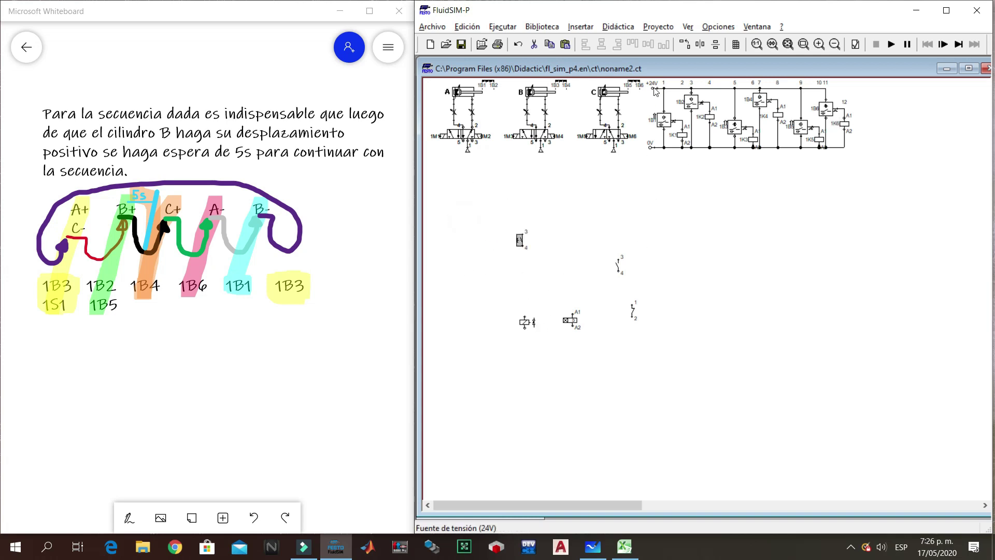
pyautogui.moveTo(654, 159); pyautogui.dragTo(646, 79)
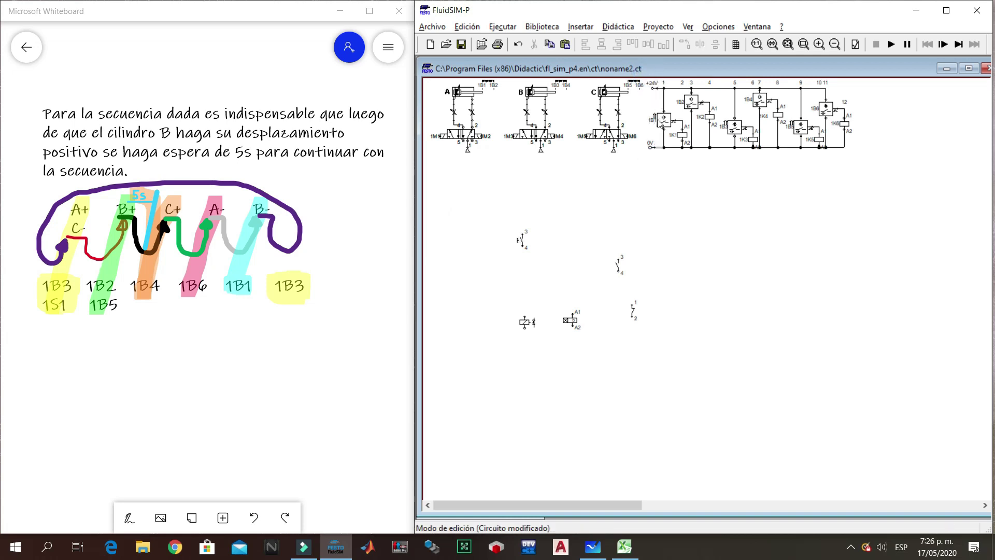
pyautogui.moveTo(665, 160)
pyautogui.mouseDown()
pyautogui.moveTo(651, 107)
pyautogui.moveTo(663, 162)
pyautogui.mouseUp()
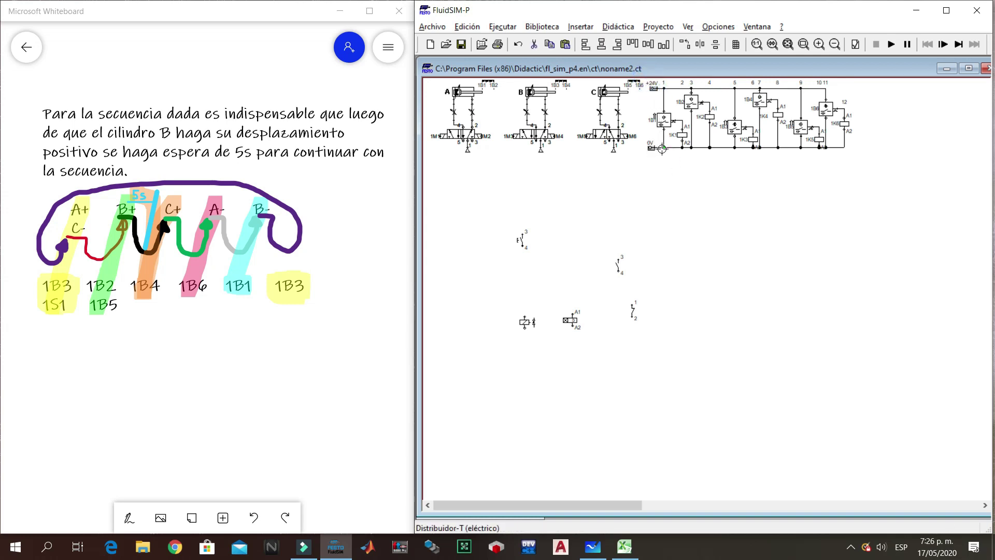
pyautogui.moveTo(652, 148); pyautogui.dragTo(457, 258)
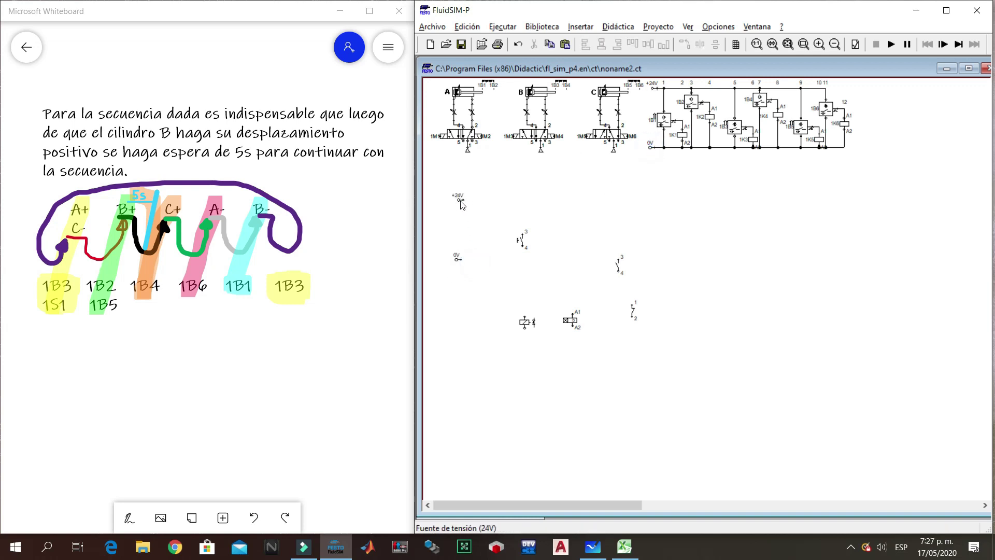
# - Spread the copied sources apart, with +24V just below cylinder A's valve and 0V level with the loose solenoid
pyautogui.moveTo(458, 204); pyautogui.dragTo(442, 171)
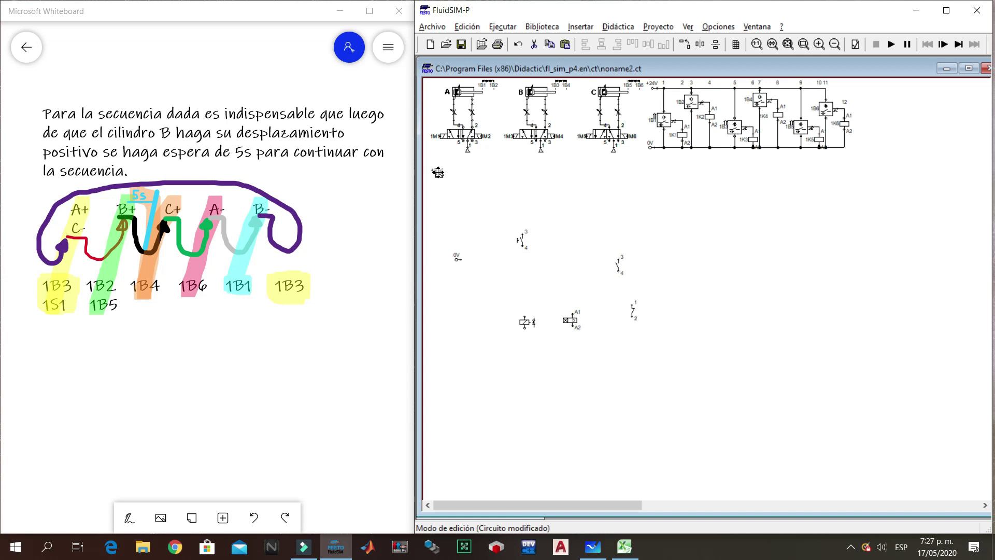
pyautogui.moveTo(457, 258); pyautogui.dragTo(440, 321)
pyautogui.hscroll(2, 645, 495)
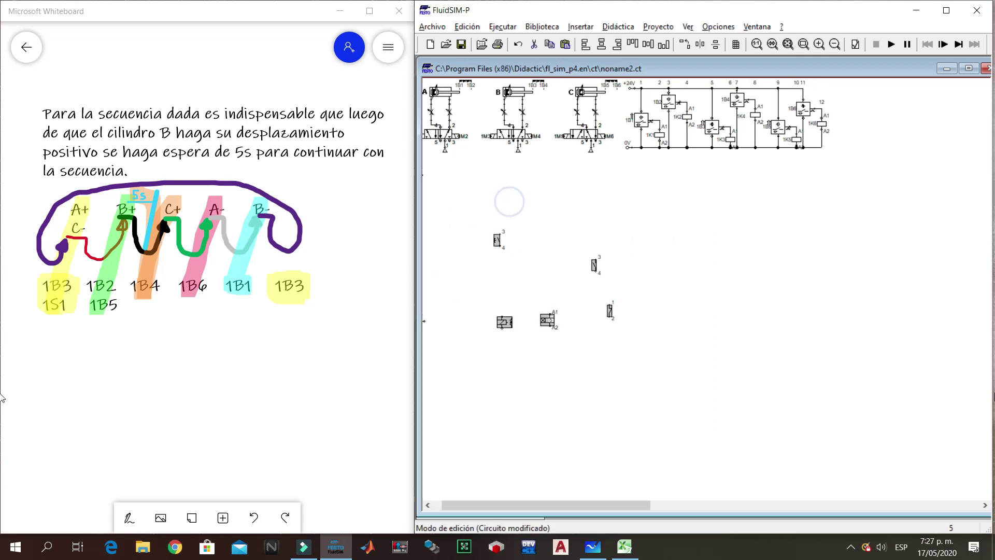
pyautogui.moveTo(633, 502); pyautogui.dragTo(608, 502)
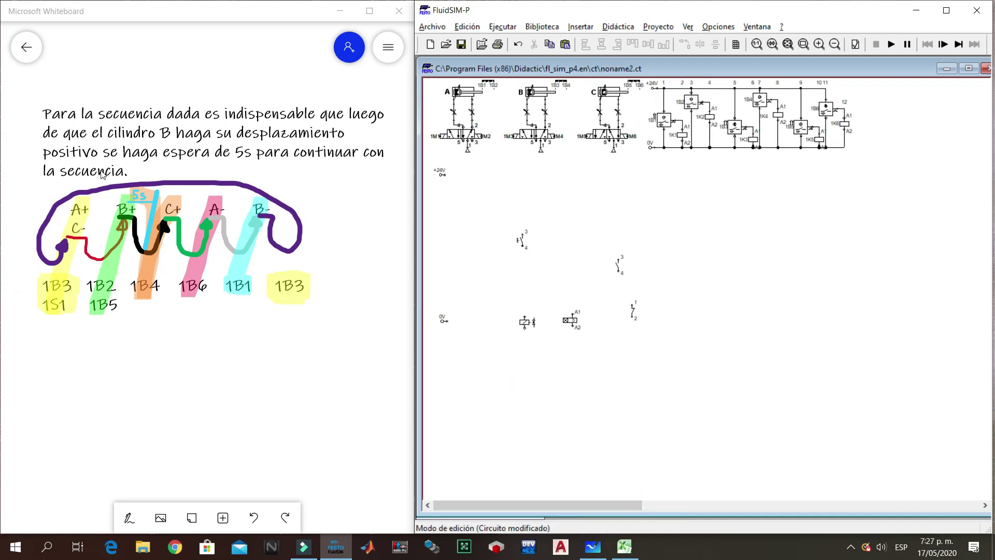
pyautogui.click(819, 44)
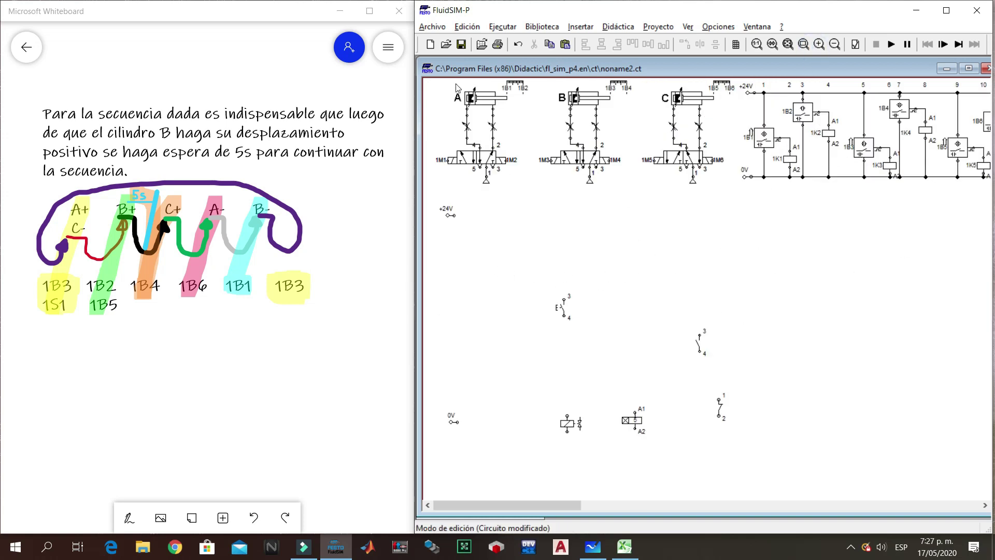
# - Shift the three cylinder assemblies A, B and C together slightly to the left
pyautogui.moveTo(433, 85); pyautogui.dragTo(735, 205)
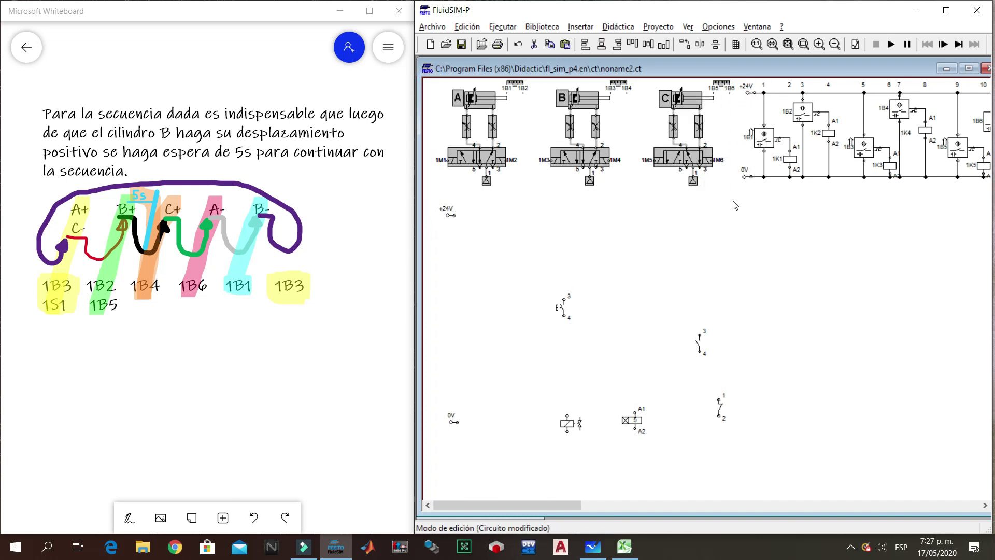
pyautogui.press('Left')
pyautogui.press('Left')
pyautogui.press('Left')
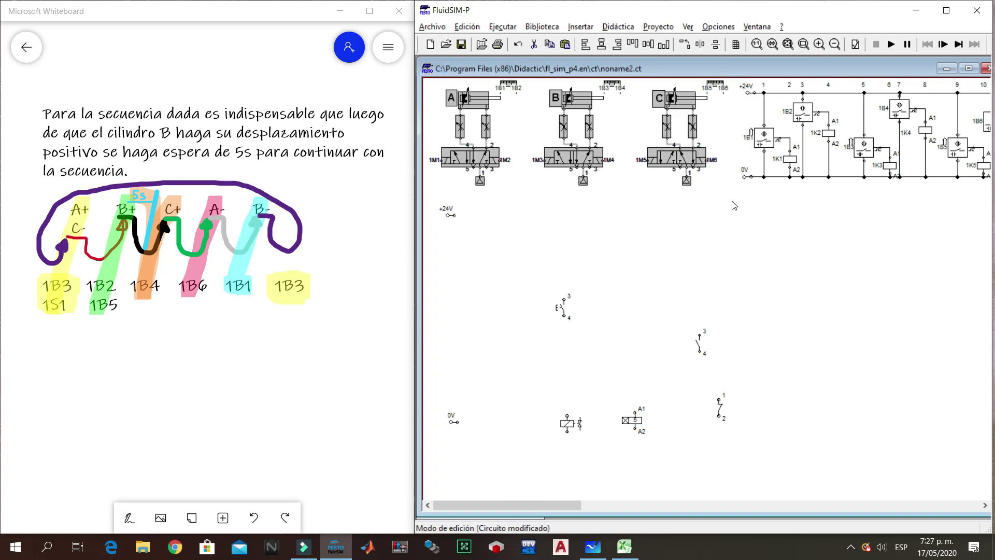
pyautogui.press('Left')
pyautogui.press('Left')
pyautogui.click(564, 244)
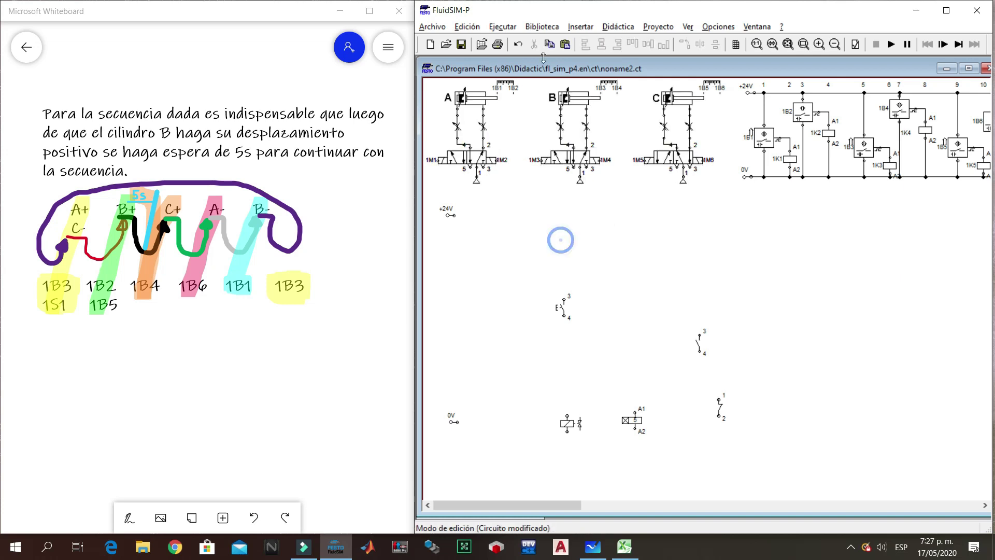
# - Close the gaps between the cylinder assemblies by shifting B and C toward A, and C a little further
pyautogui.moveTo(527, 79); pyautogui.dragTo(738, 239)
pyautogui.press('Left')
pyautogui.press('Left')
pyautogui.press('Left')
pyautogui.click(711, 272)
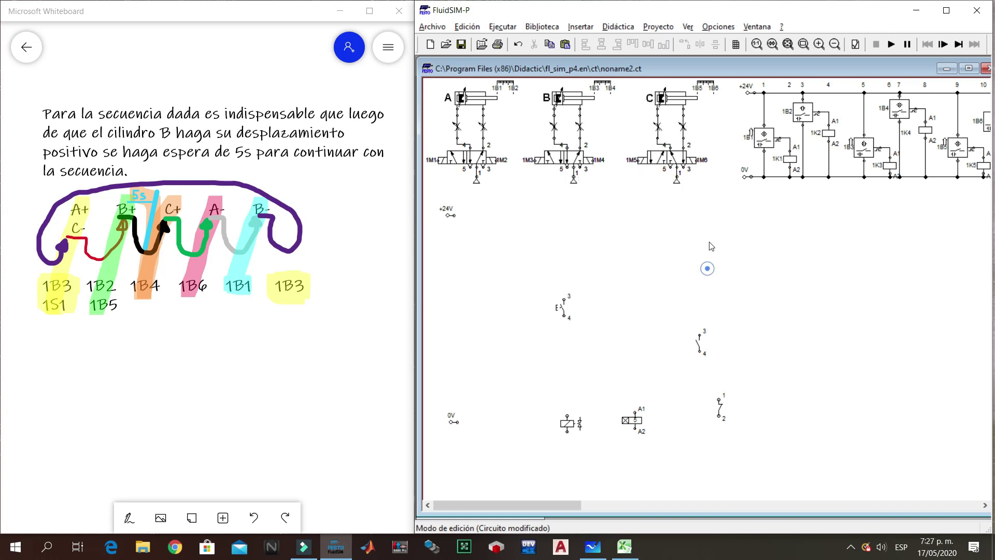
pyautogui.moveTo(627, 80); pyautogui.dragTo(728, 192)
pyautogui.press('Left')
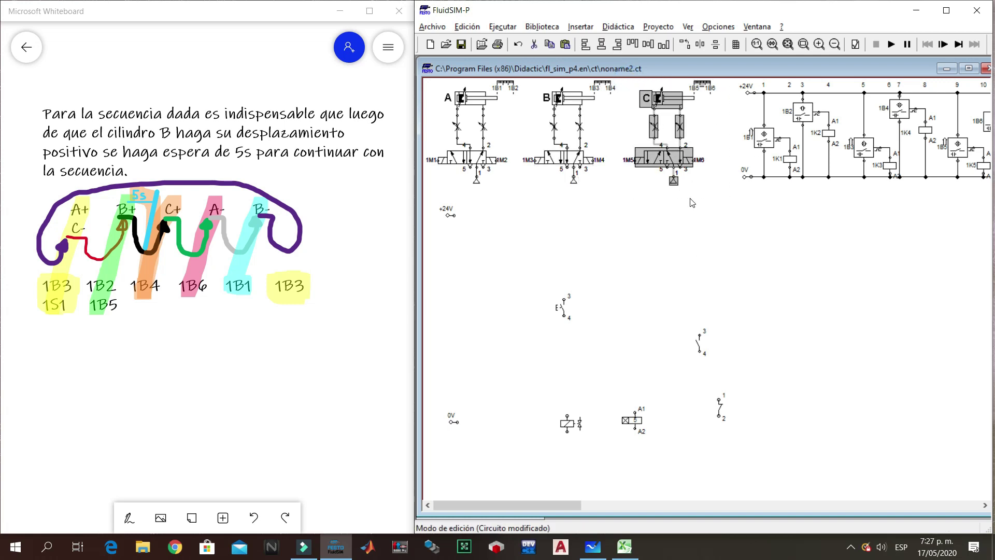
pyautogui.click(675, 199)
# - Shift the whole sensor relay circuit toward cylinder C and slightly down
pyautogui.moveTo(722, 82); pyautogui.dragTo(923, 228)
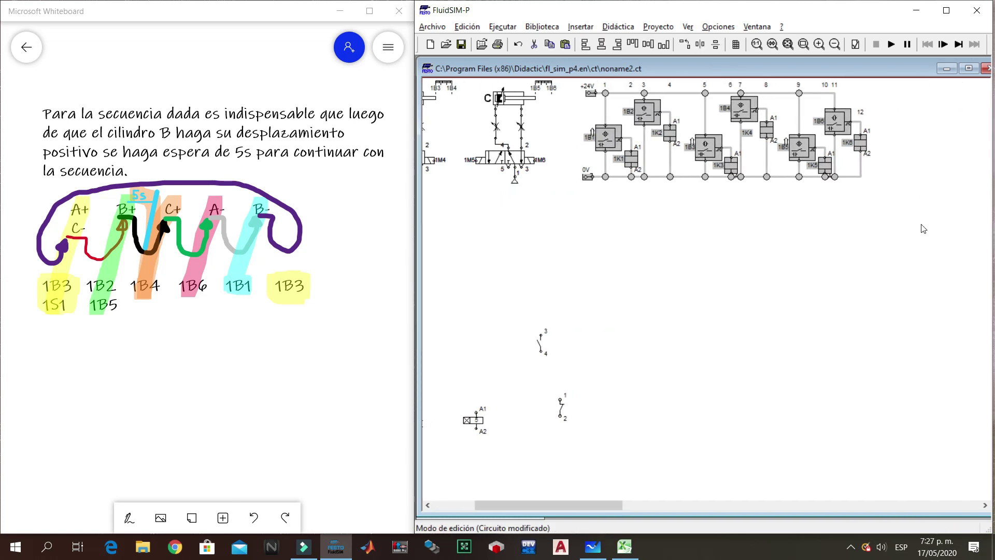
pyautogui.press('Left')
pyautogui.press('Left')
pyautogui.press('Left')
pyautogui.press('Down')
pyautogui.press('Left')
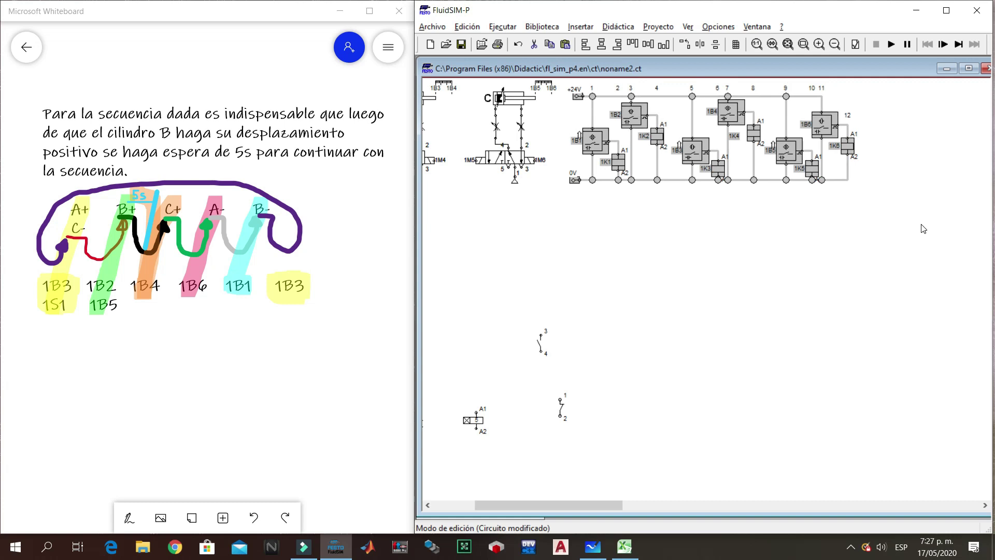
pyautogui.press('Down')
pyautogui.press('Left')
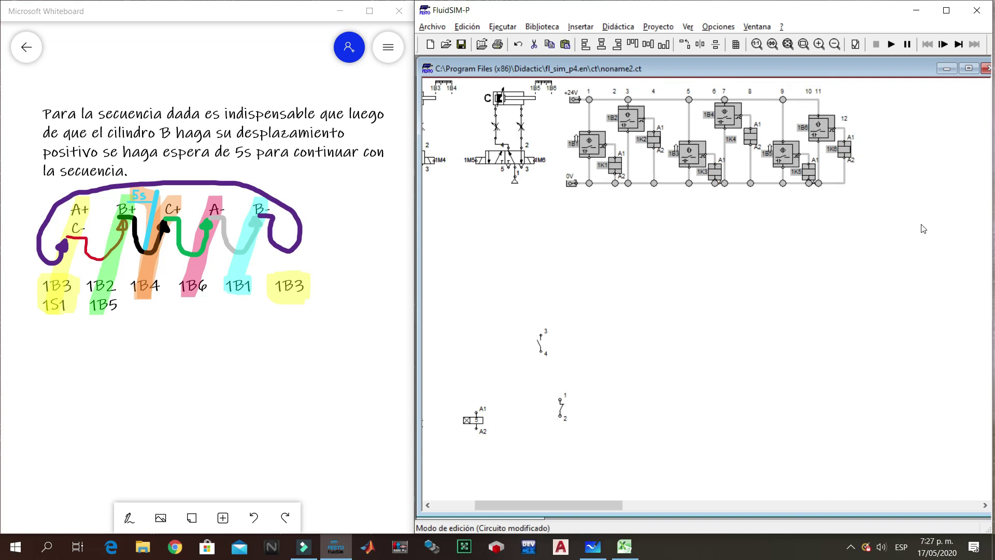
pyautogui.click(918, 229)
pyautogui.moveTo(555, 506); pyautogui.dragTo(463, 497)
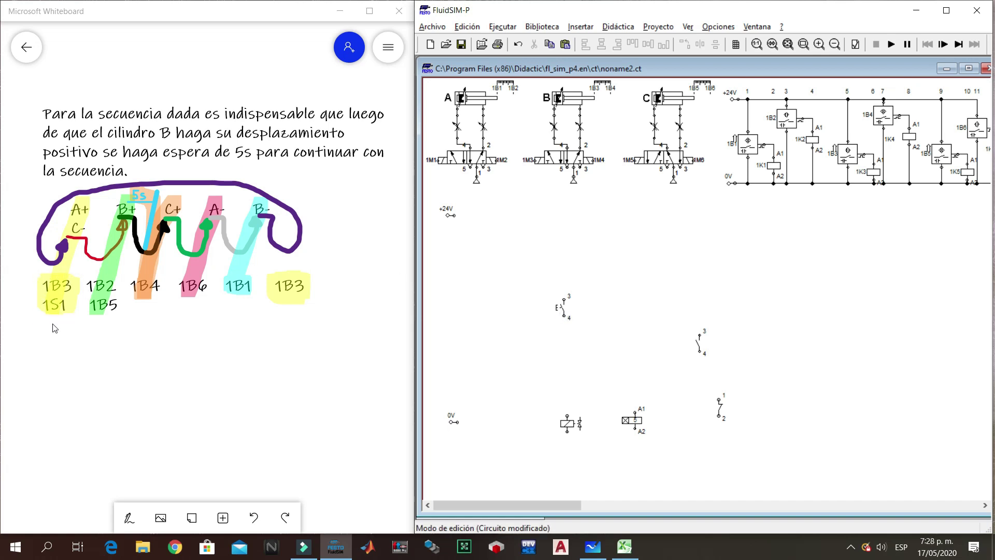
# - Place the pushbutton just below the lower +24V source, wire it to that source and label it 1S1
pyautogui.moveTo(569, 309); pyautogui.dragTo(454, 215)
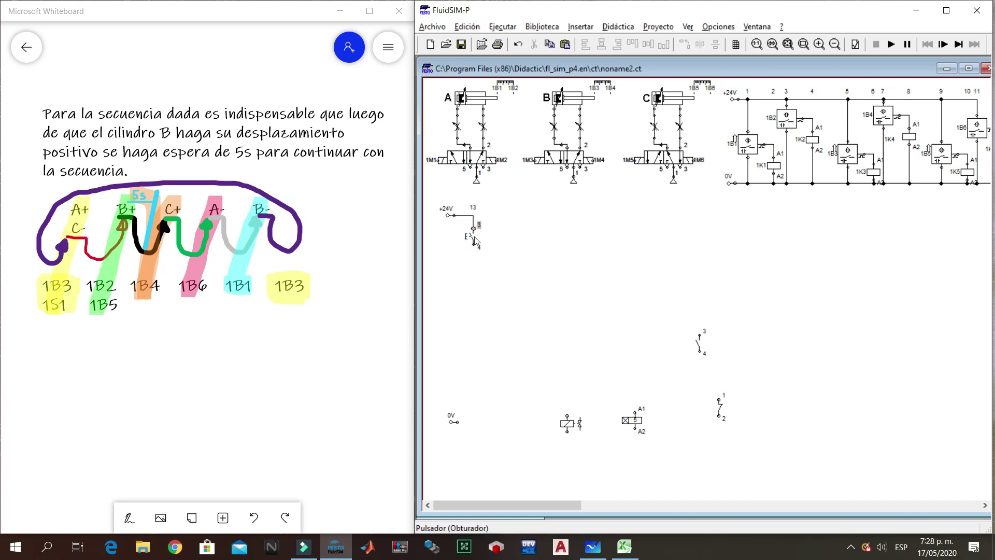
pyautogui.doubleClick(471, 237)
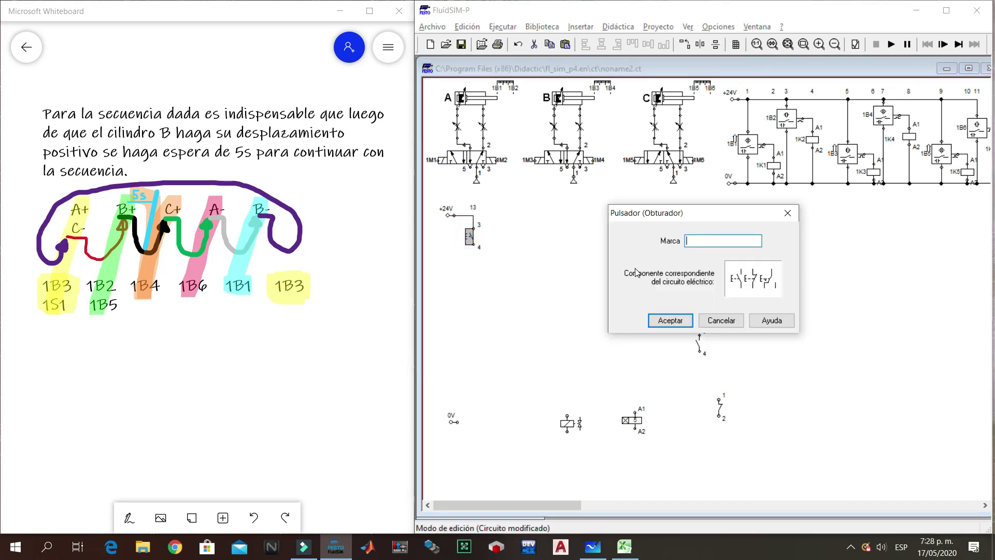
pyautogui.click(672, 324)
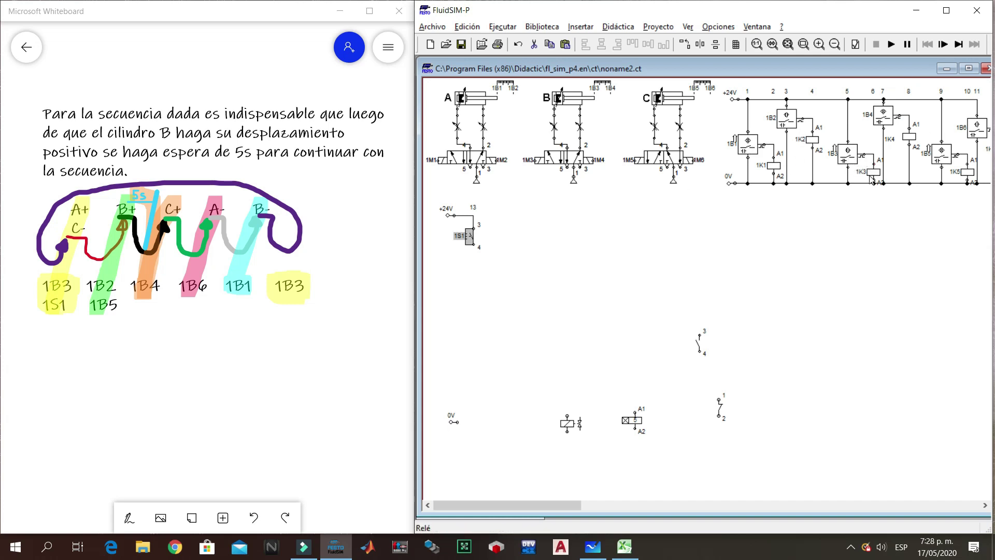
# - Place a make contact in series directly below pushbutton 1S1 and label it 1K1
pyautogui.click(698, 344)
pyautogui.moveTo(699, 347); pyautogui.dragTo(472, 269)
pyautogui.doubleClick(472, 270)
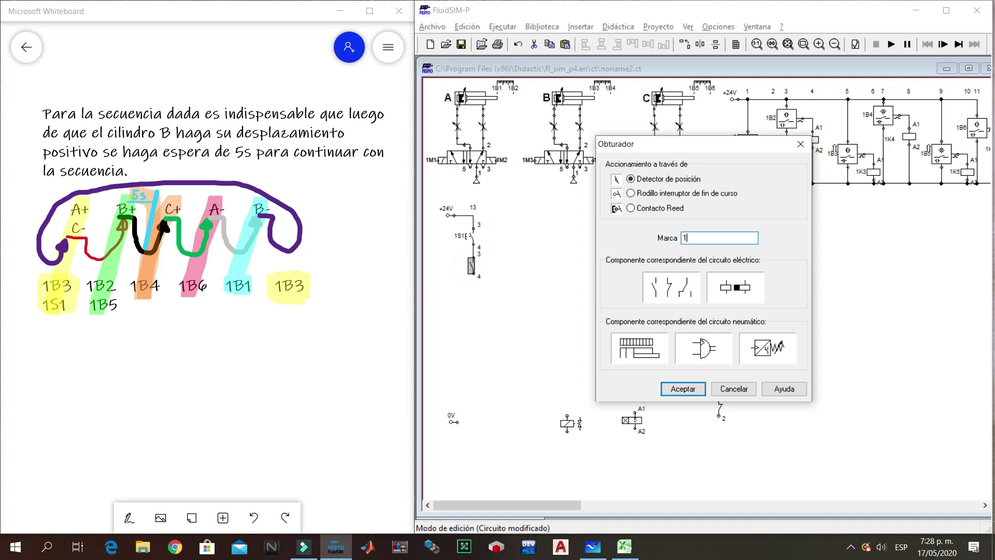
pyautogui.press('Return')
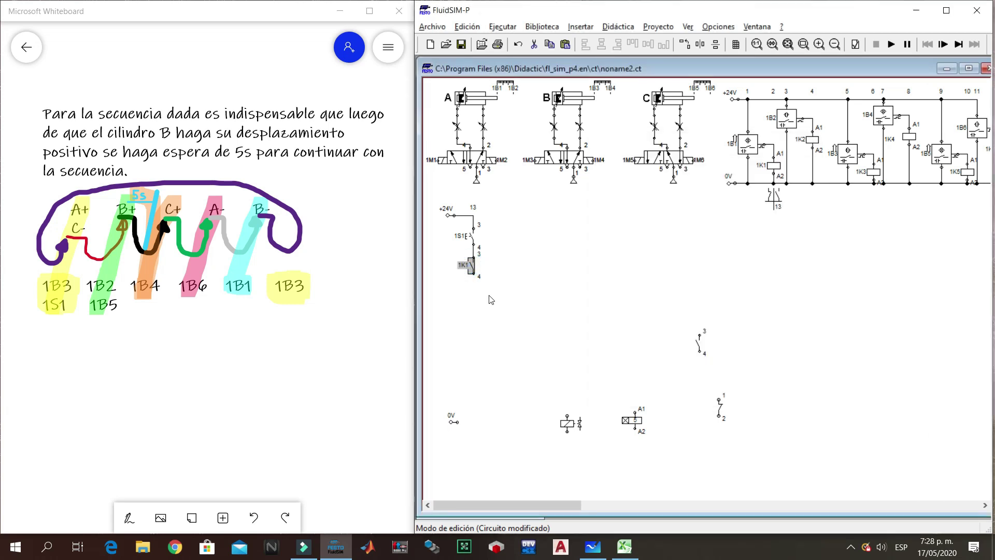
pyautogui.click(808, 202)
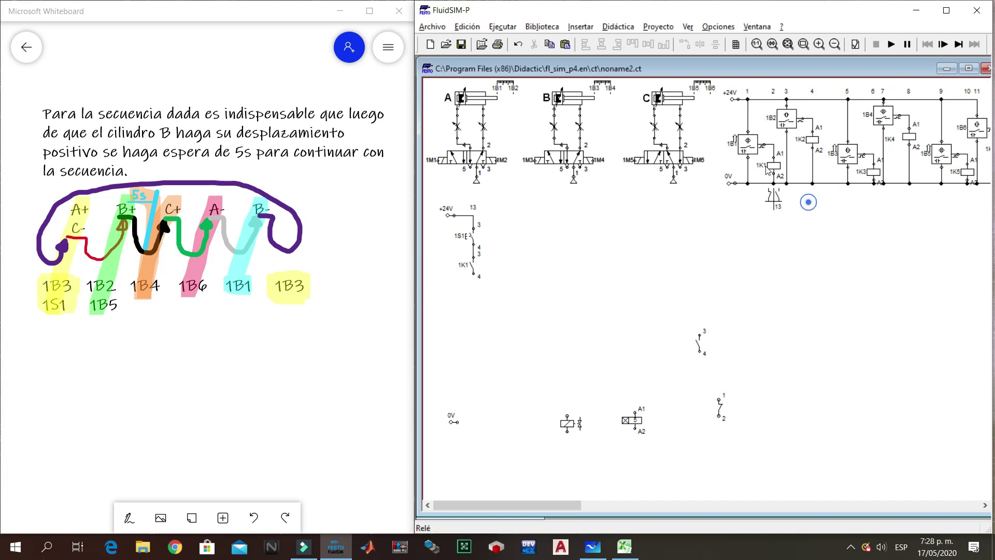
# - Raise the 0V source below the 1K1 contact and wire a copy of the 1K1 relay coil between the contact and 0V
pyautogui.moveTo(773, 168)
pyautogui.mouseDown()
pyautogui.moveTo(468, 333)
pyautogui.moveTo(474, 277)
pyautogui.mouseUp()
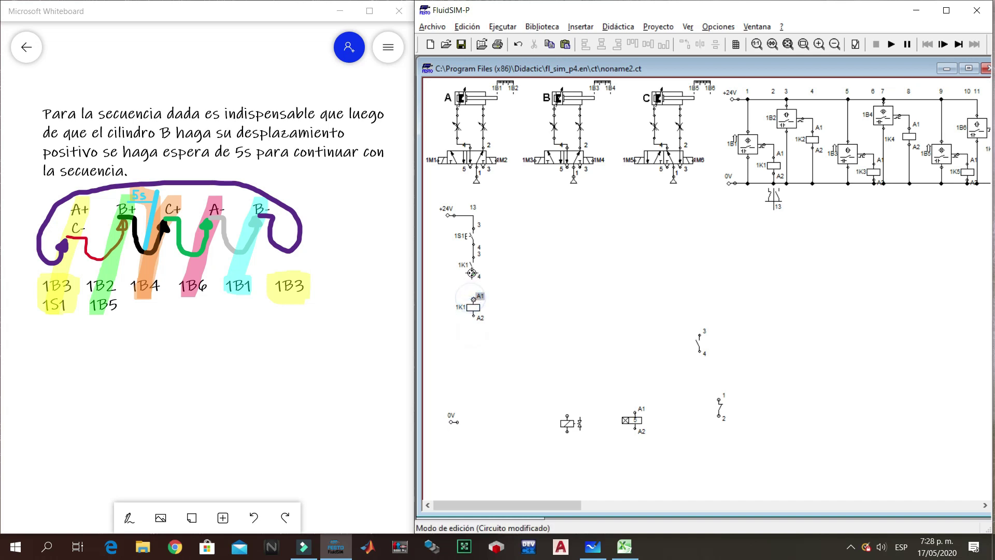
pyautogui.moveTo(452, 426); pyautogui.dragTo(452, 341)
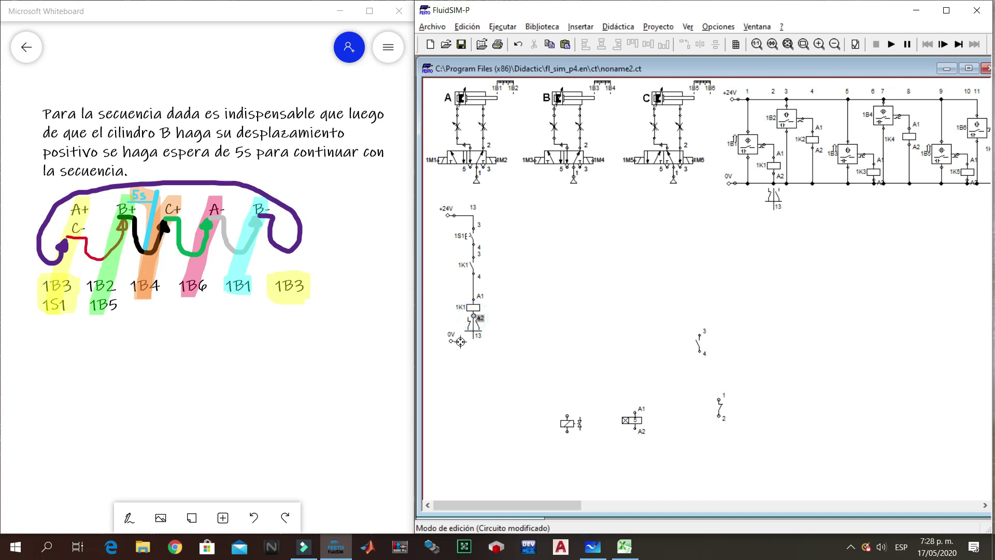
pyautogui.click(475, 310)
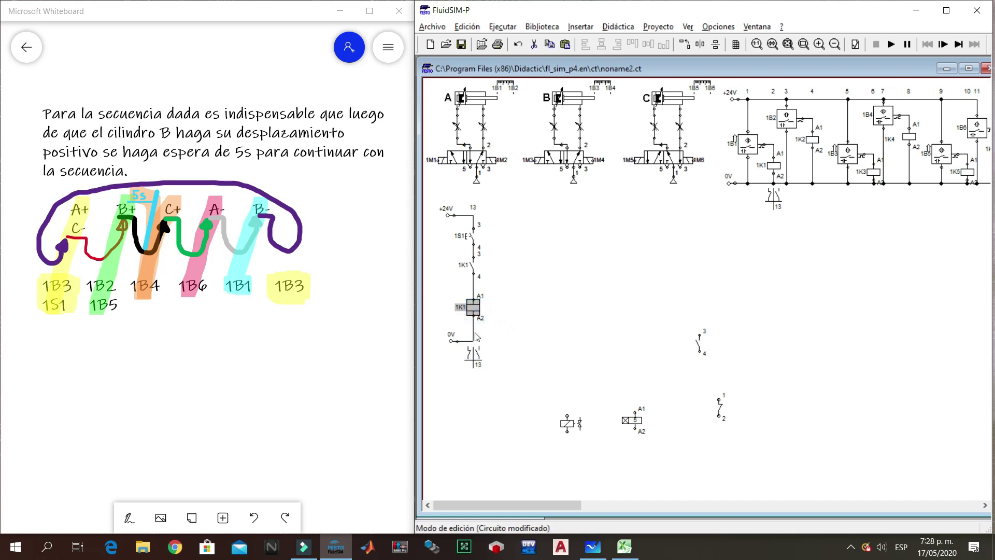
pyautogui.click(473, 333)
pyautogui.press('Delete')
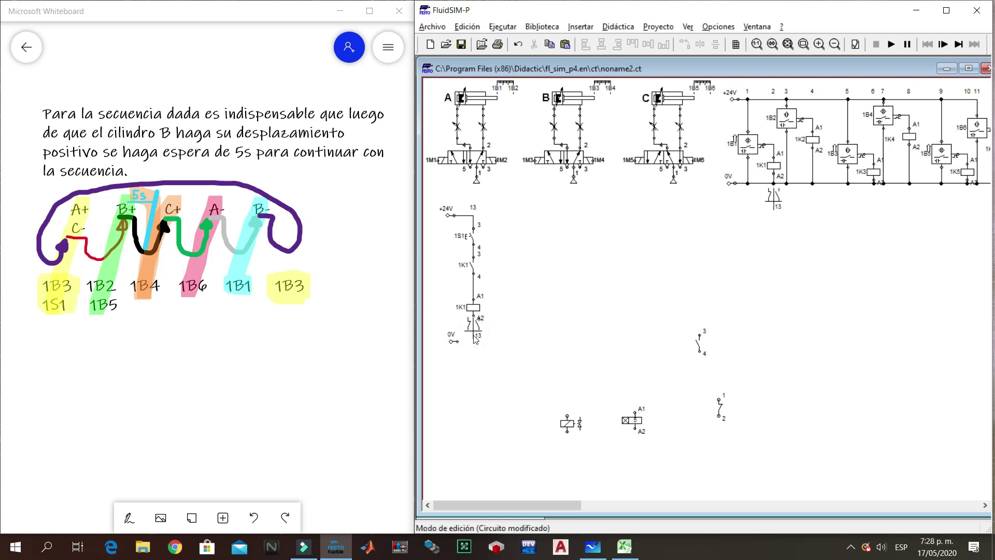
pyautogui.moveTo(474, 305); pyautogui.dragTo(457, 341)
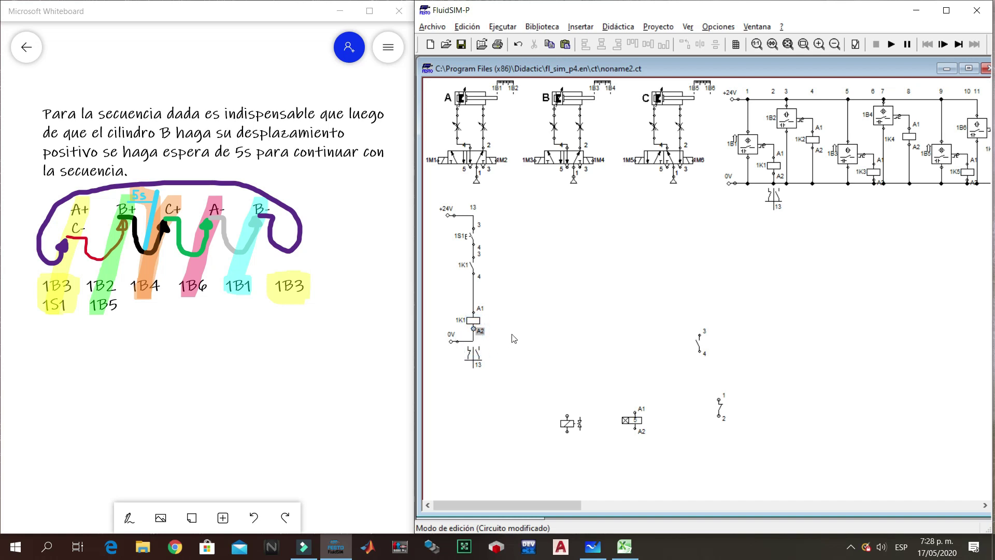
pyautogui.click(473, 320)
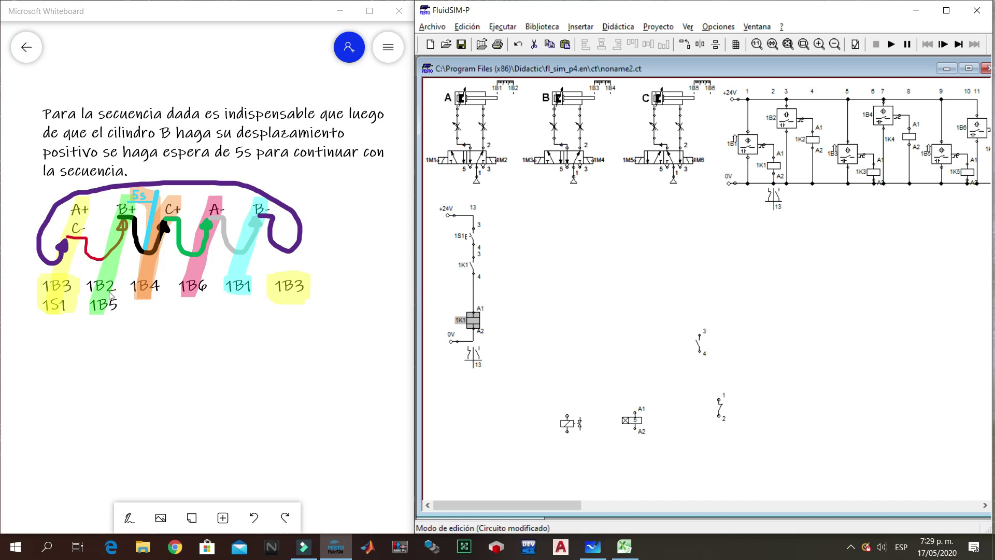
# - Place two copies of the make contact one above the other beside pushbutton 1S1 and the 1K1 contact
pyautogui.moveTo(704, 348); pyautogui.dragTo(529, 234)
pyautogui.hotkey('ctrl', 'c')
pyautogui.hotkey('ctrl', 'v')
pyautogui.moveTo(578, 309); pyautogui.dragTo(507, 196)
pyautogui.moveTo(528, 236); pyautogui.dragTo(504, 235)
pyautogui.click(511, 236)
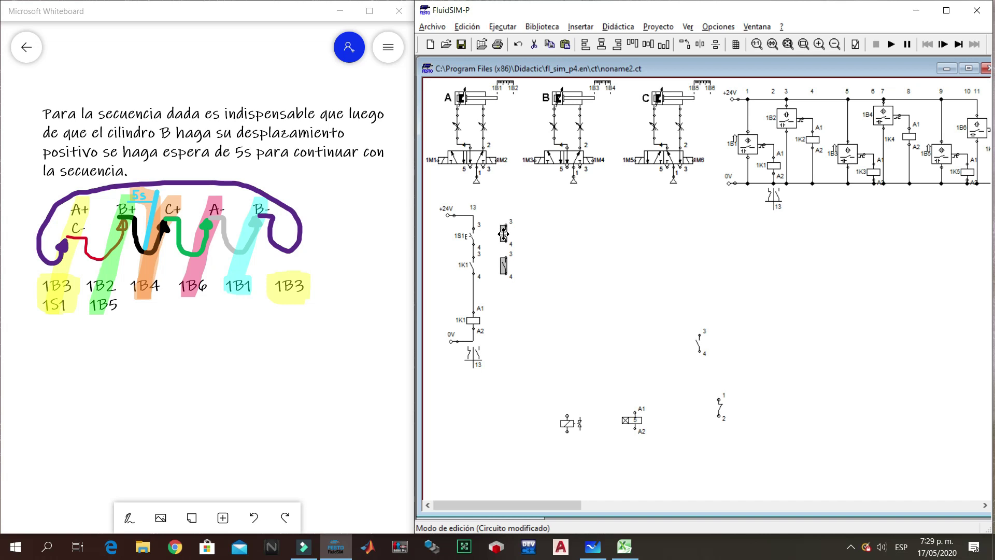
# - Replace the relay coil on path 13 with a copy of the valve solenoid, wired between the 1K1 contact and 0V
pyautogui.click(473, 322)
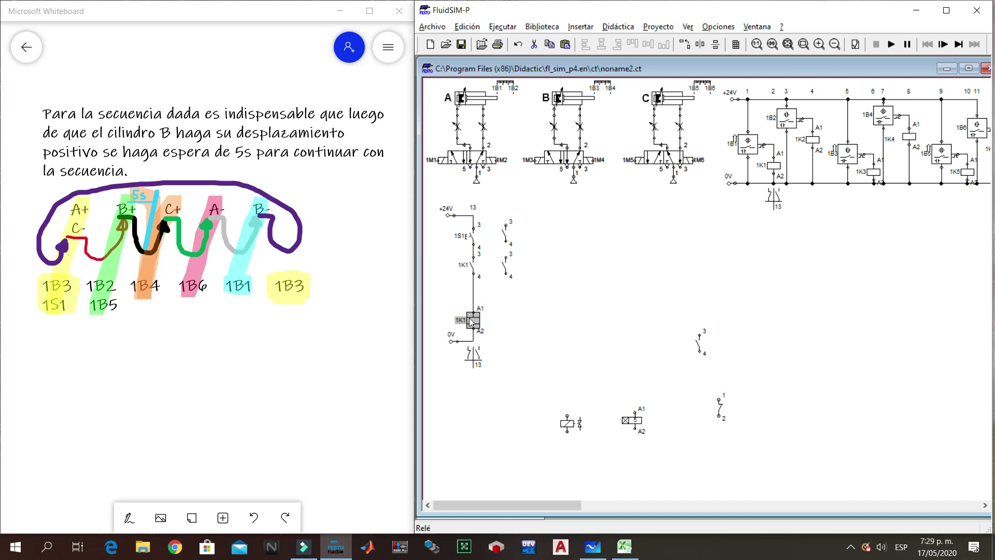
pyautogui.press('Delete')
pyautogui.click(569, 423)
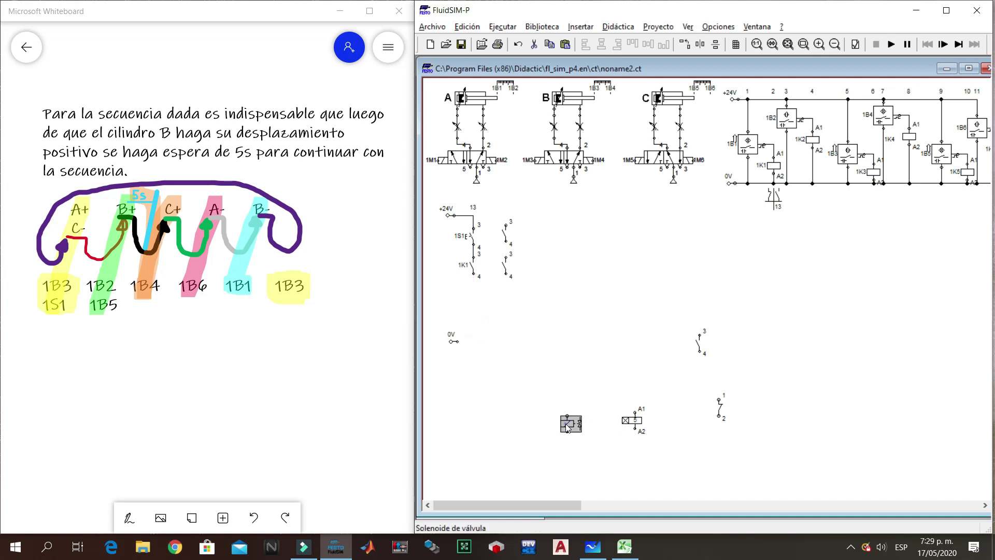
pyautogui.moveTo(568, 423); pyautogui.dragTo(453, 342)
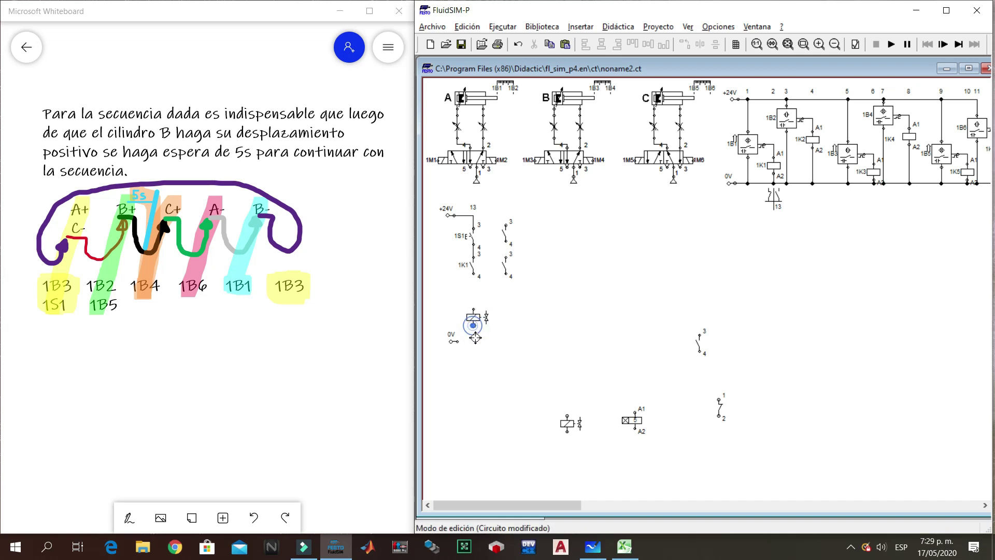
pyautogui.moveTo(473, 309); pyautogui.dragTo(473, 272)
pyautogui.click(490, 310)
# - Wire the upper contact beside 1S1 to the +24V line and straighten the wire level with the supply
pyautogui.moveTo(472, 216); pyautogui.dragTo(506, 225)
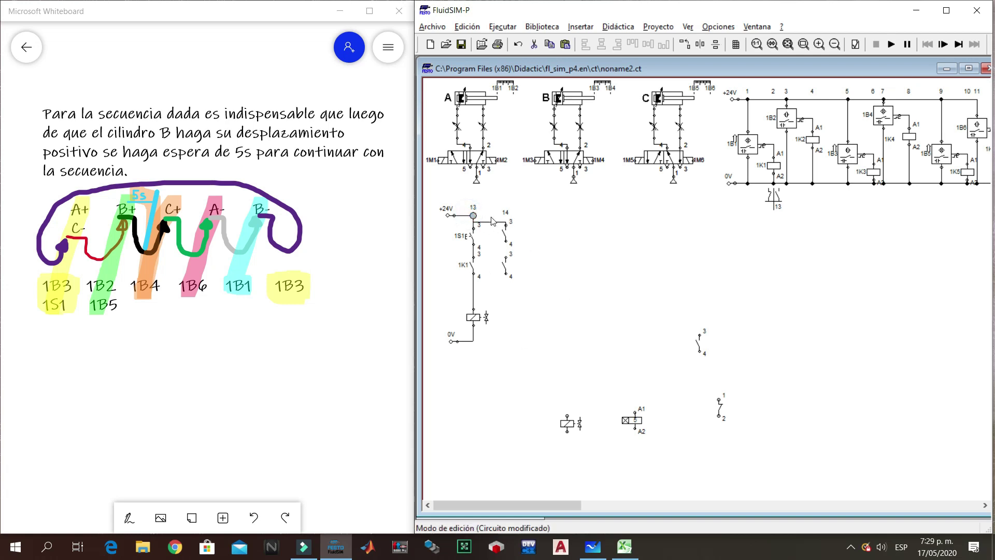
pyautogui.moveTo(493, 222); pyautogui.dragTo(493, 212)
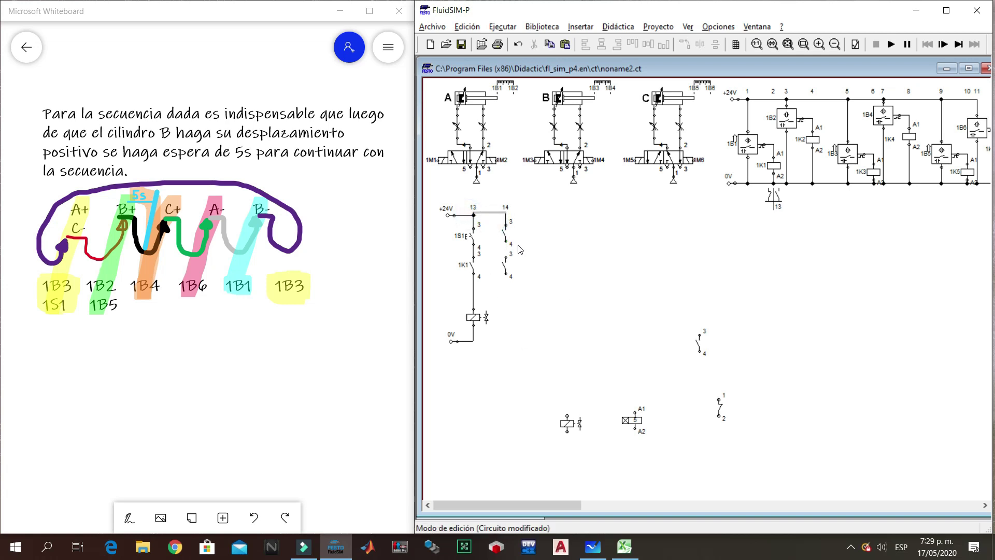
pyautogui.click(544, 240)
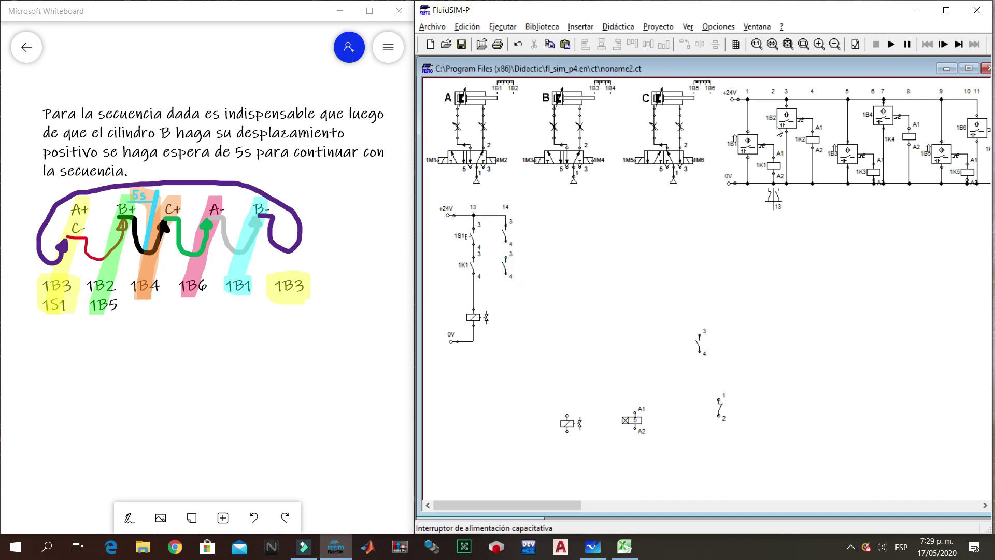
# - Label the upper contact on path 14 as 1K2 and the lower as 1K5, wiring the two in series
pyautogui.doubleClick(505, 235)
pyautogui.write('1K')
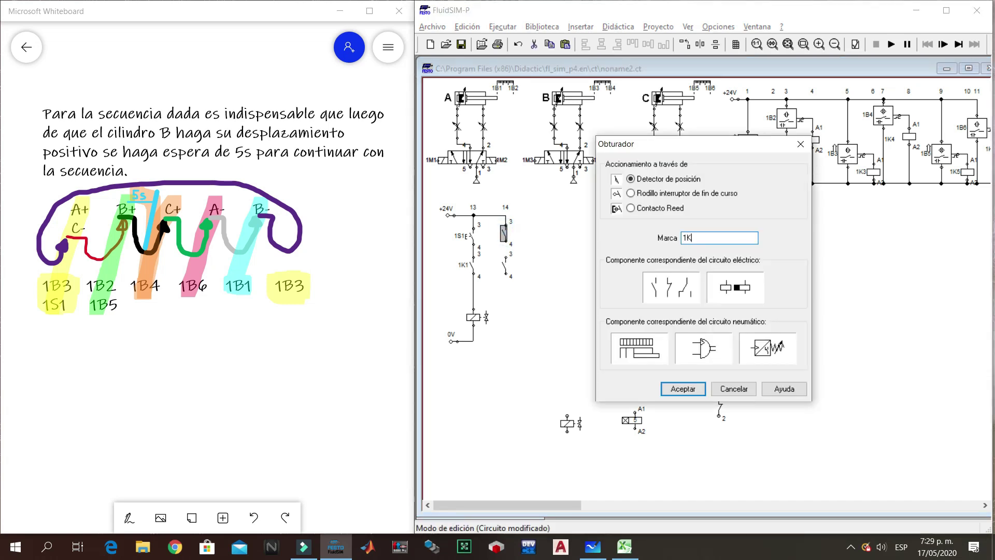
pyautogui.write('2')
pyautogui.press('Return')
pyautogui.moveTo(504, 259); pyautogui.dragTo(505, 241)
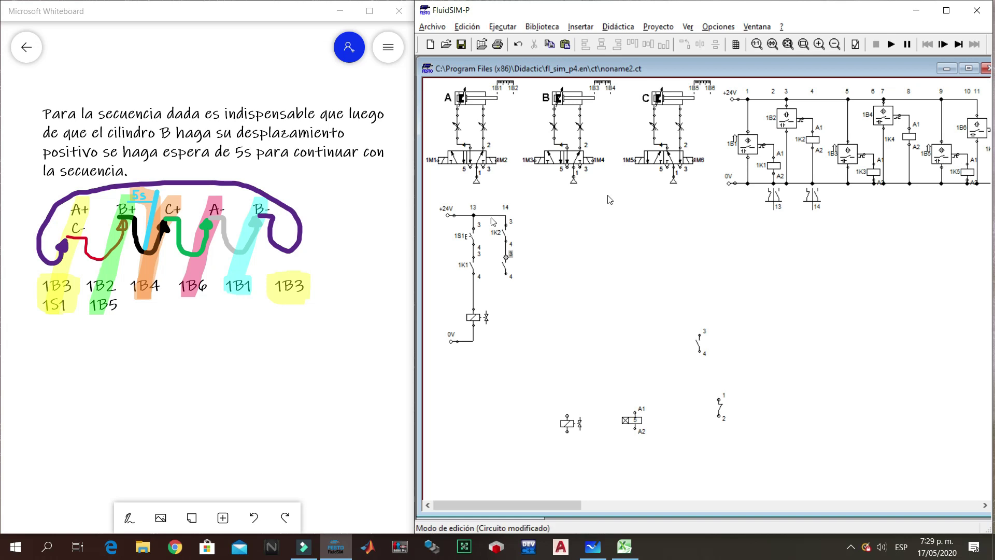
pyautogui.doubleClick(503, 268)
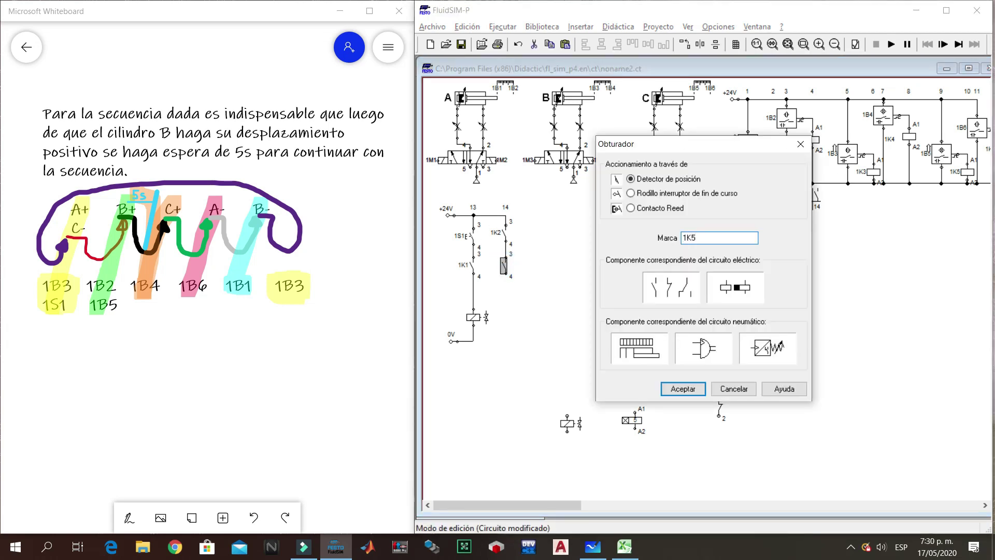
pyautogui.press('Return')
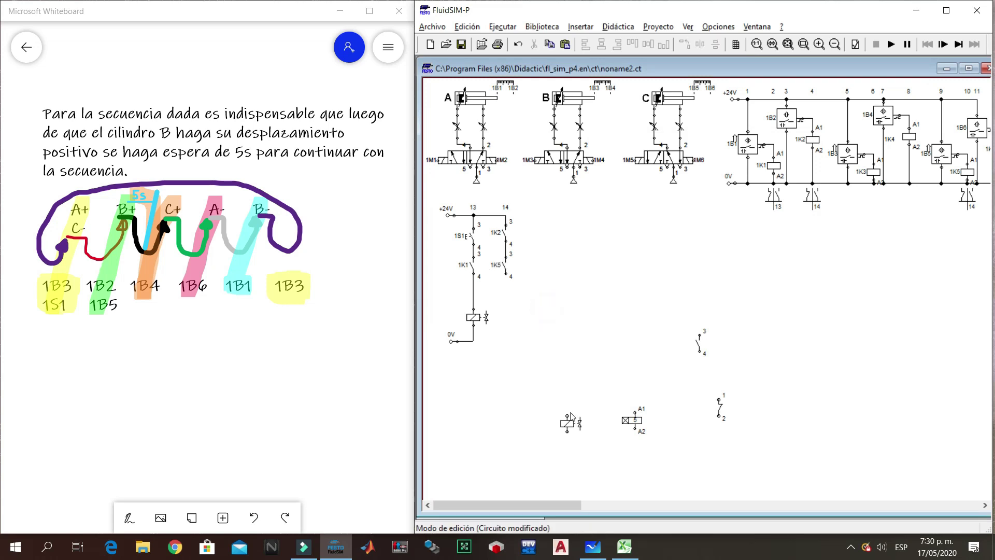
# - Place the loose valve solenoid below contact 1K5 and wire it between that contact and the 0V line
pyautogui.moveTo(562, 421)
pyautogui.mouseDown()
pyautogui.moveTo(517, 311)
pyautogui.moveTo(501, 317)
pyautogui.moveTo(497, 300)
pyautogui.mouseUp()
pyautogui.click(506, 312)
pyautogui.moveTo(504, 341); pyautogui.dragTo(471, 341)
pyautogui.click(492, 352)
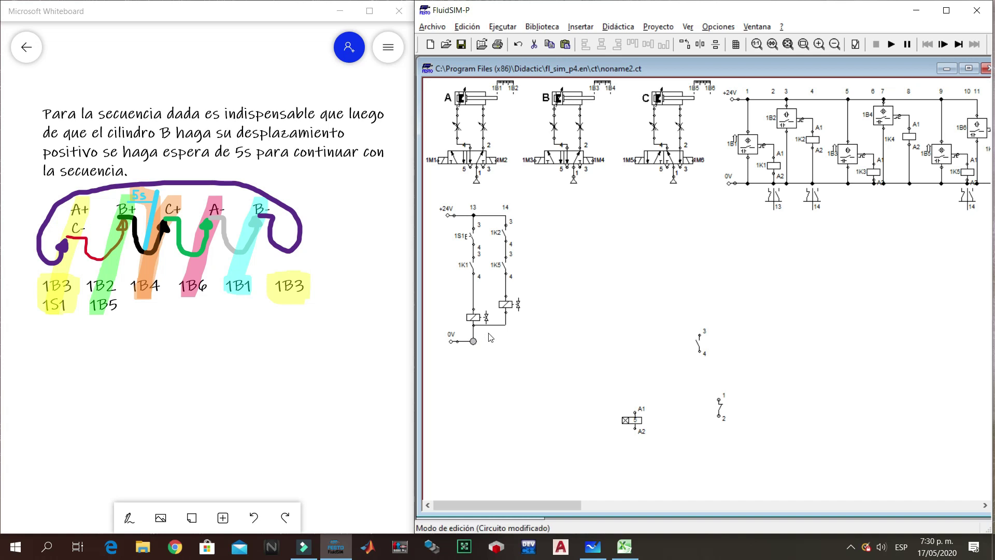
# - Lower the return wire of path 14's solenoid until it is level with the 0V line
pyautogui.click(491, 325)
pyautogui.press('Down')
pyautogui.press('Down')
pyautogui.press('Down')
pyautogui.press('Down')
pyautogui.press('Down')
pyautogui.press('Down')
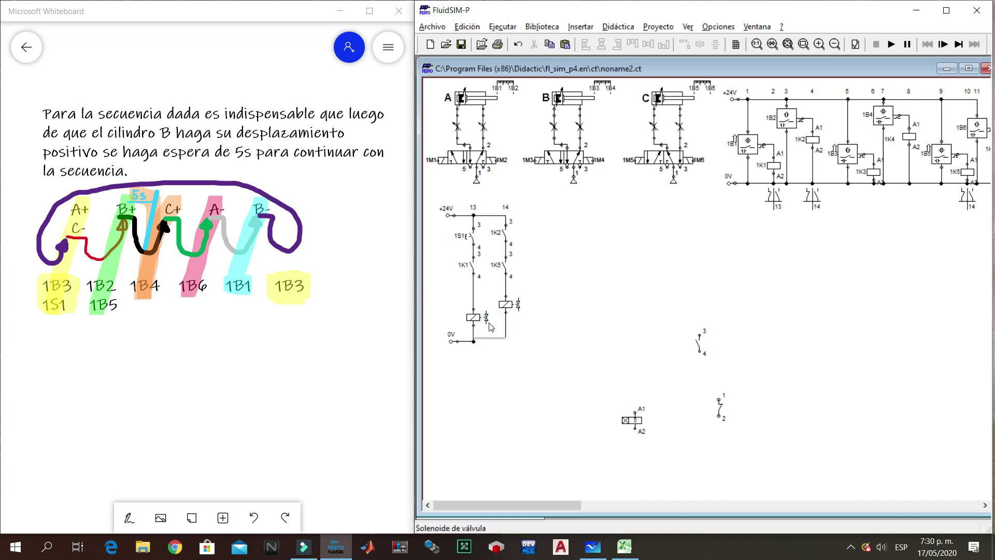
pyautogui.click(531, 314)
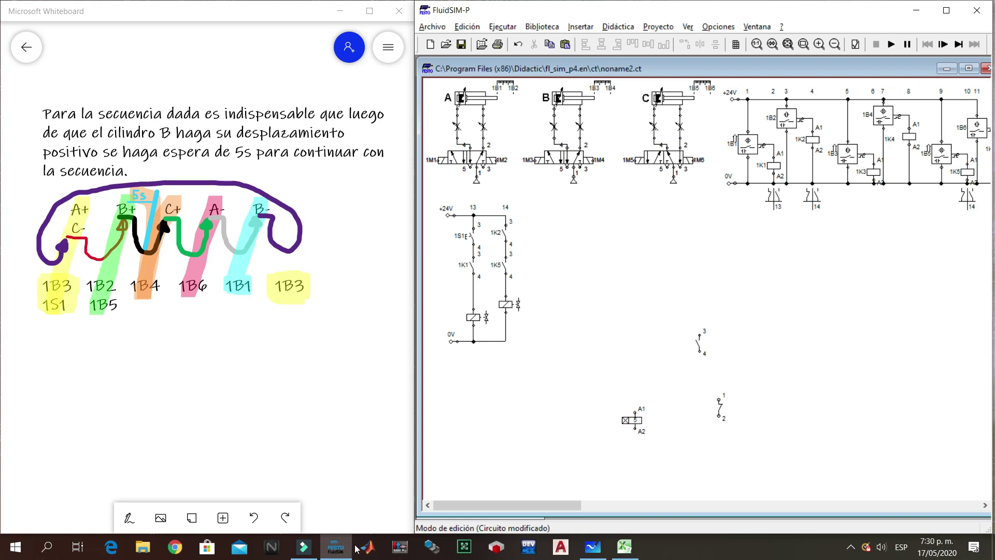
# - Place the loose time-delay relay beside path 14's solenoid and wire its lower terminal to the 0V line
pyautogui.moveTo(632, 419); pyautogui.dragTo(536, 317)
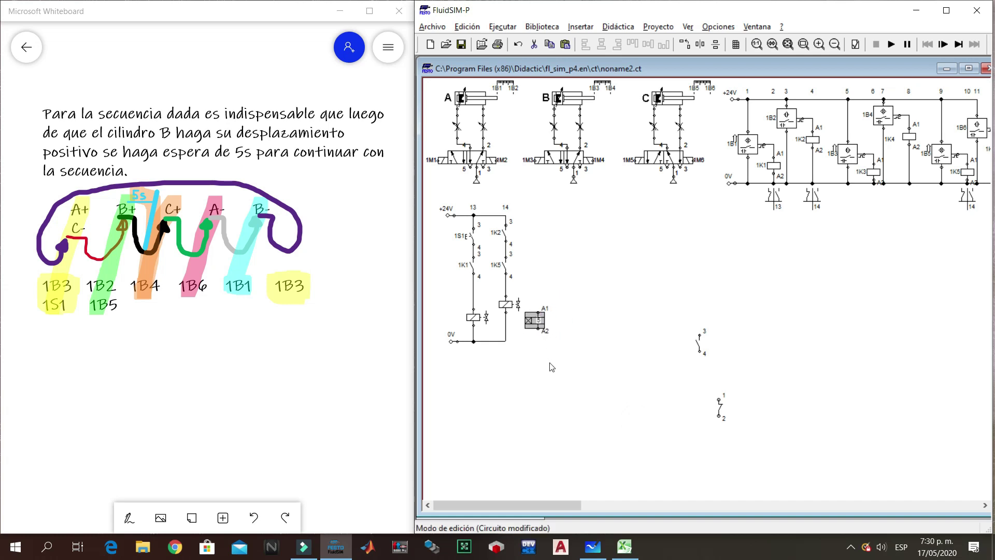
pyautogui.press('Up')
pyautogui.moveTo(538, 325); pyautogui.dragTo(506, 341)
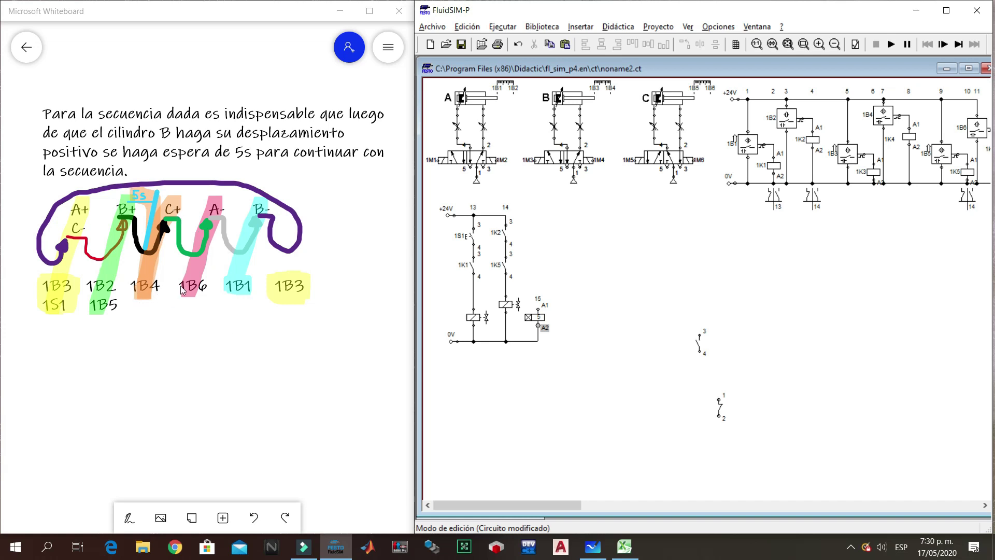
# - Place a copy of the loose normally open contact above the time-delay relay, aligned and wired to the relay's upper terminal
pyautogui.moveTo(697, 342)
pyautogui.mouseDown()
pyautogui.moveTo(645, 272)
pyautogui.moveTo(536, 254)
pyautogui.moveTo(538, 309)
pyautogui.mouseUp()
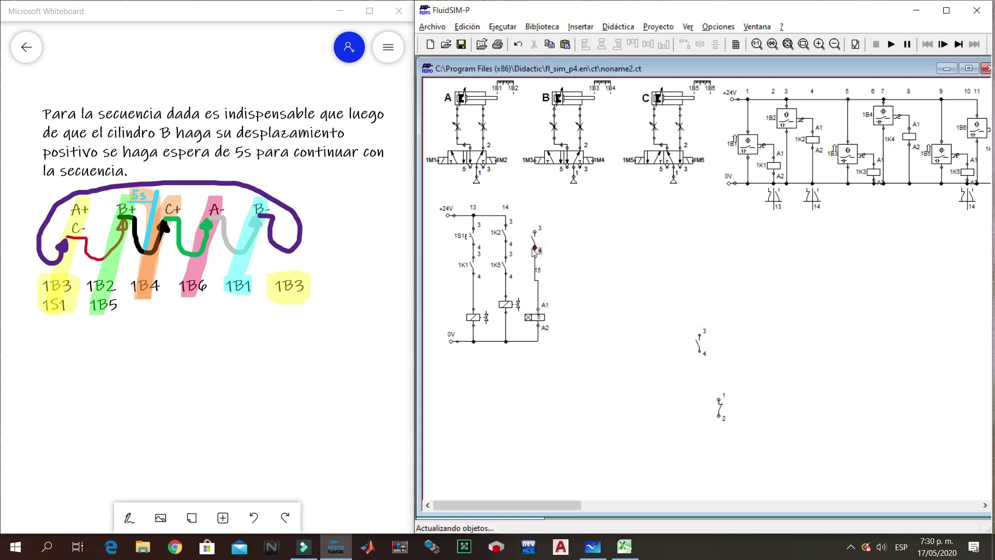
pyautogui.click(534, 238)
pyautogui.moveTo(536, 243); pyautogui.dragTo(537, 242)
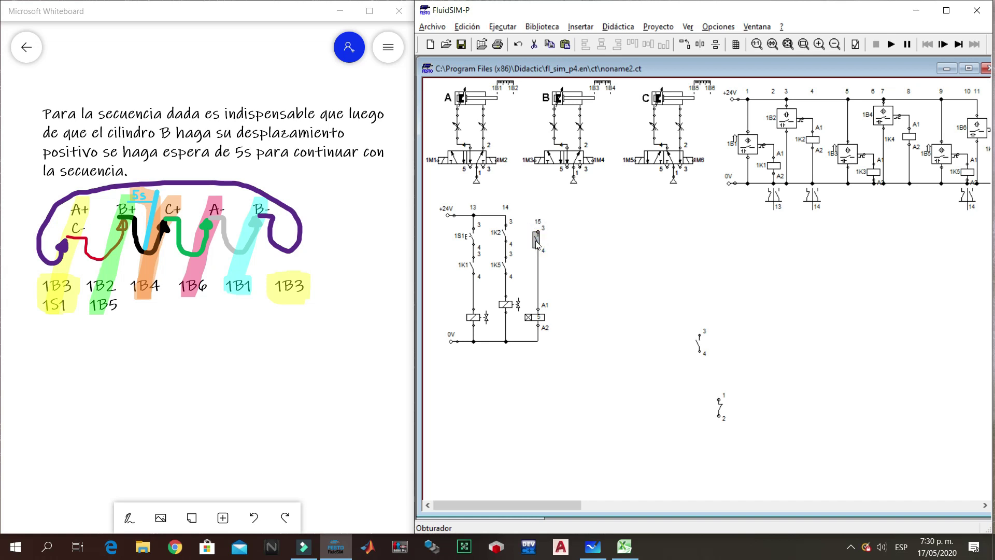
# - Label the contact above the time-delay relay as 1K4 and wire it to the +24V line
pyautogui.doubleClick(537, 243)
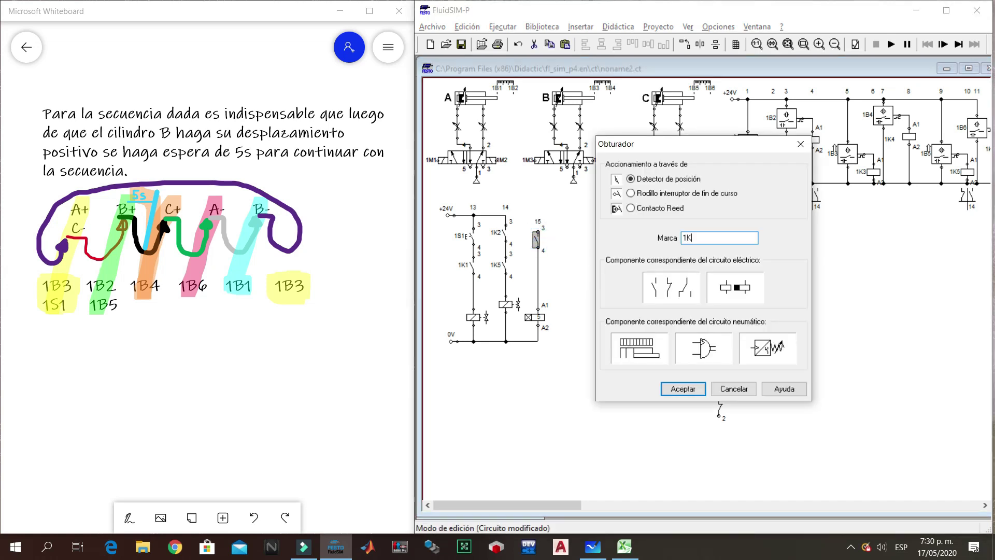
pyautogui.write('1K4')
pyautogui.press('Return')
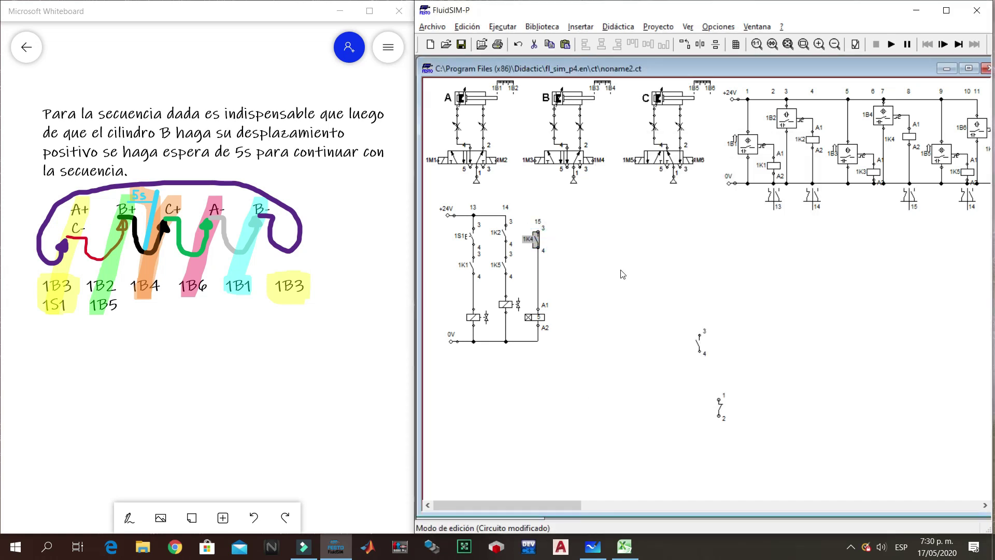
pyautogui.click(545, 234)
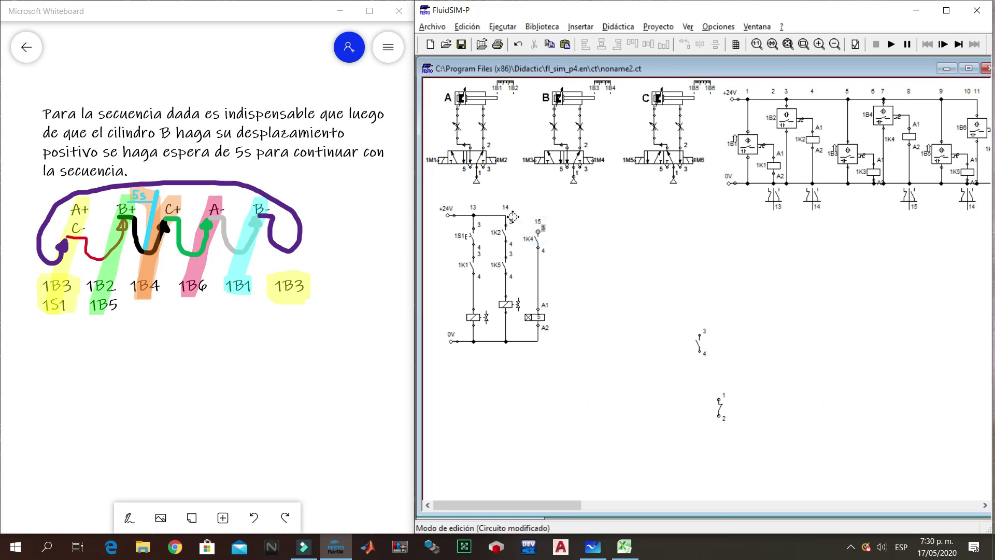
pyautogui.moveTo(507, 216); pyautogui.dragTo(538, 228)
pyautogui.click(574, 327)
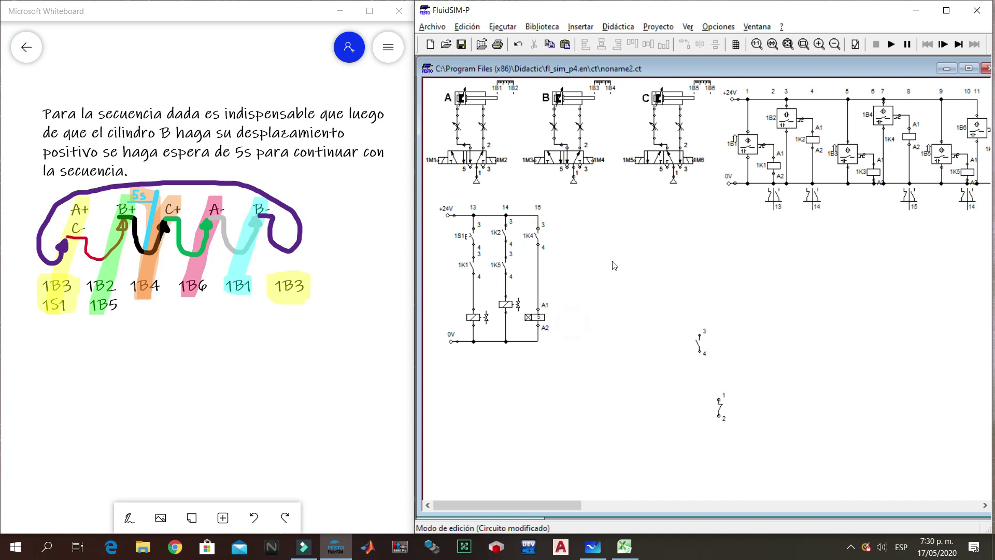
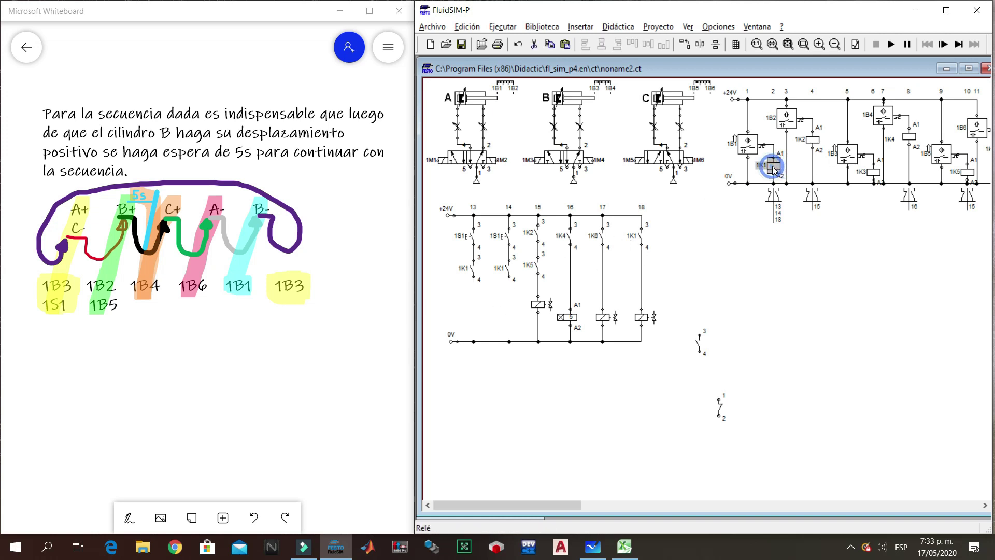
# - Place a copy of relay 1K1 at the foot of path 13, wired to the 0V line, and label it 1K7
pyautogui.moveTo(776, 170); pyautogui.dragTo(470, 321)
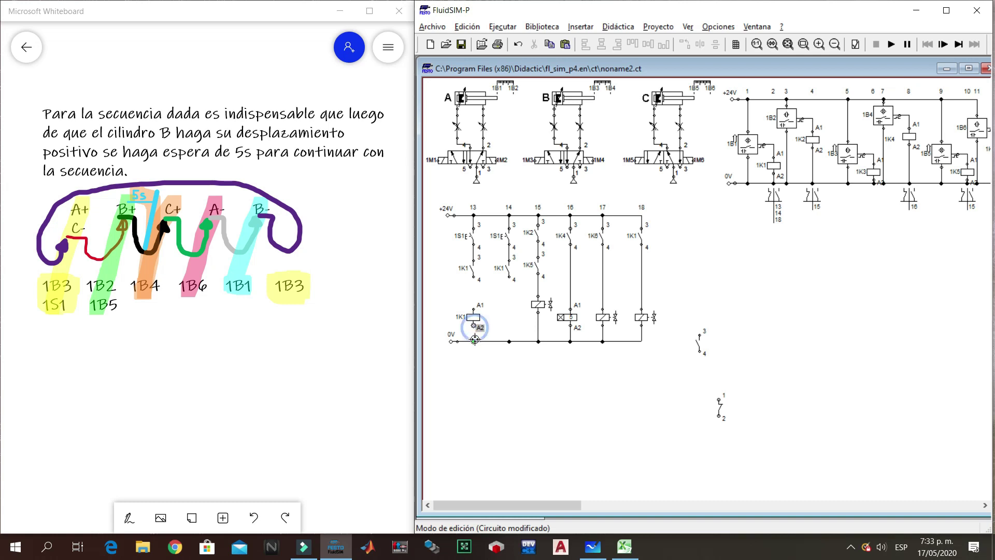
pyautogui.doubleClick(470, 318)
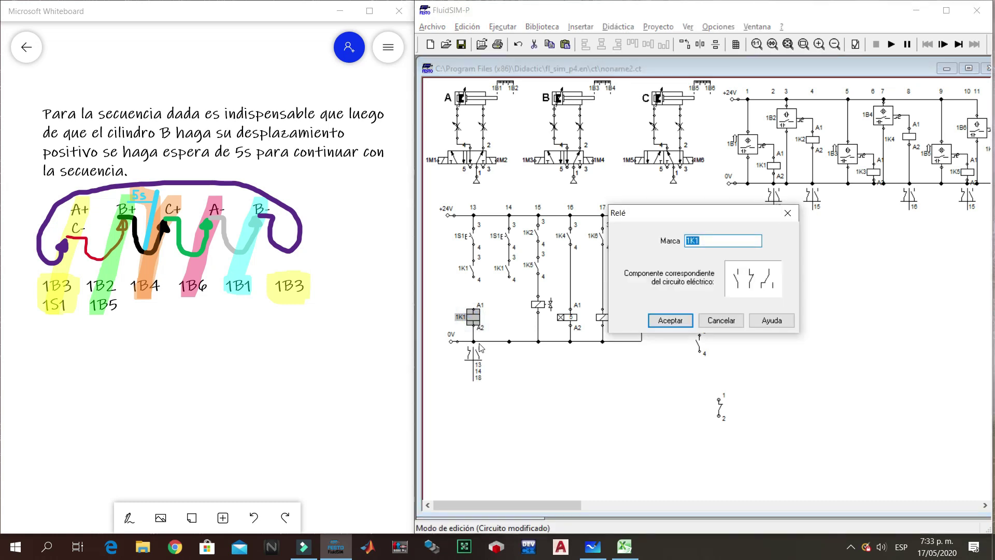
pyautogui.write('1K')
pyautogui.press('Return')
# - Wire relay 1K7 to contact 1K1 above it, and delete path 14's duplicate 1S1 and 1K1 contacts with their leftover supply junctions
pyautogui.moveTo(473, 308); pyautogui.dragTo(498, 225)
pyautogui.press('Delete')
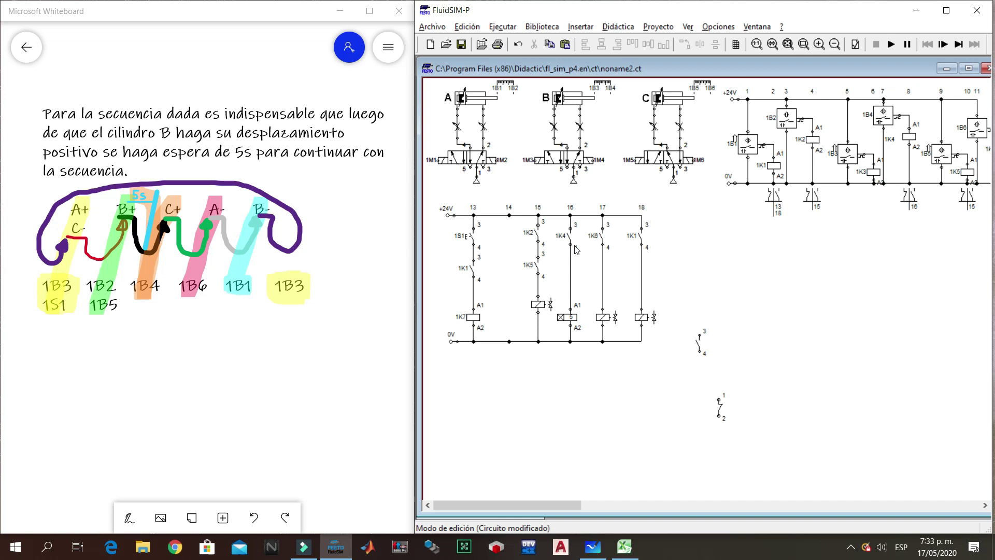
pyautogui.click(509, 215)
pyautogui.press('Delete')
pyautogui.click(508, 340)
pyautogui.press('Delete')
# - Add two solenoid copies beside path 17, each with a normally open contact wired above it
pyautogui.click(645, 317)
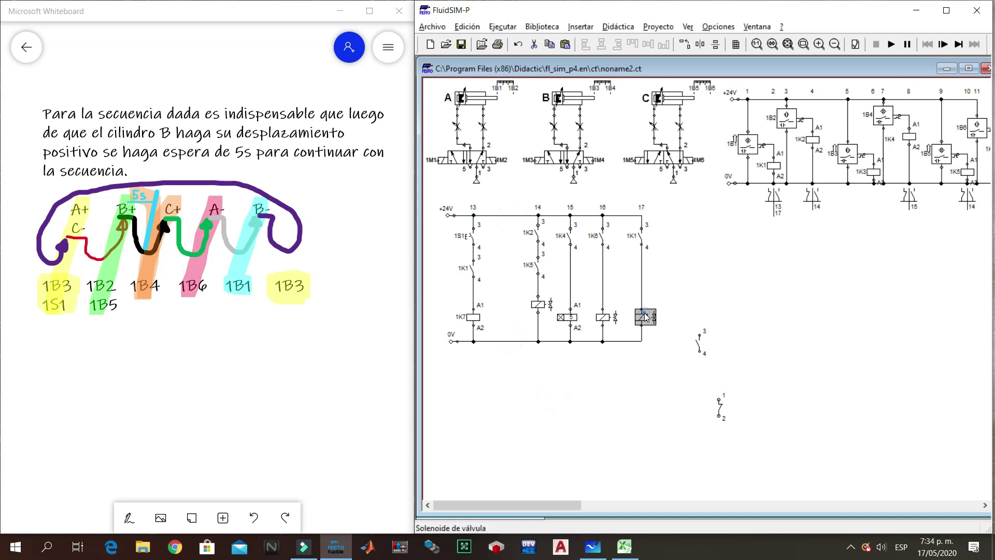
pyautogui.moveTo(645, 317)
pyautogui.mouseDown()
pyautogui.moveTo(729, 316)
pyautogui.moveTo(698, 343)
pyautogui.moveTo(684, 247)
pyautogui.moveTo(687, 313)
pyautogui.mouseUp()
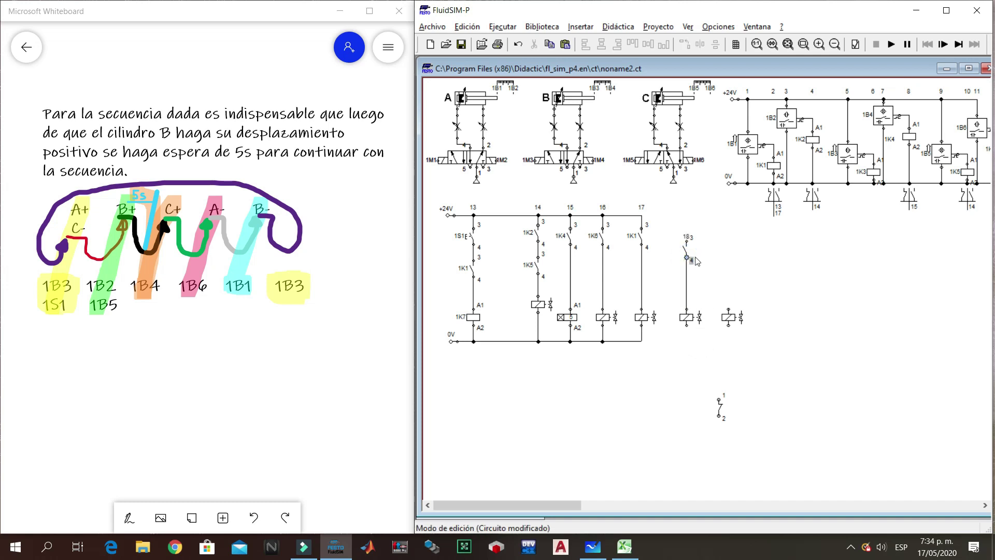
pyautogui.moveTo(685, 250); pyautogui.dragTo(729, 251)
# - Label the contacts on paths 18 and 19 both as 1K7
pyautogui.doubleClick(682, 256)
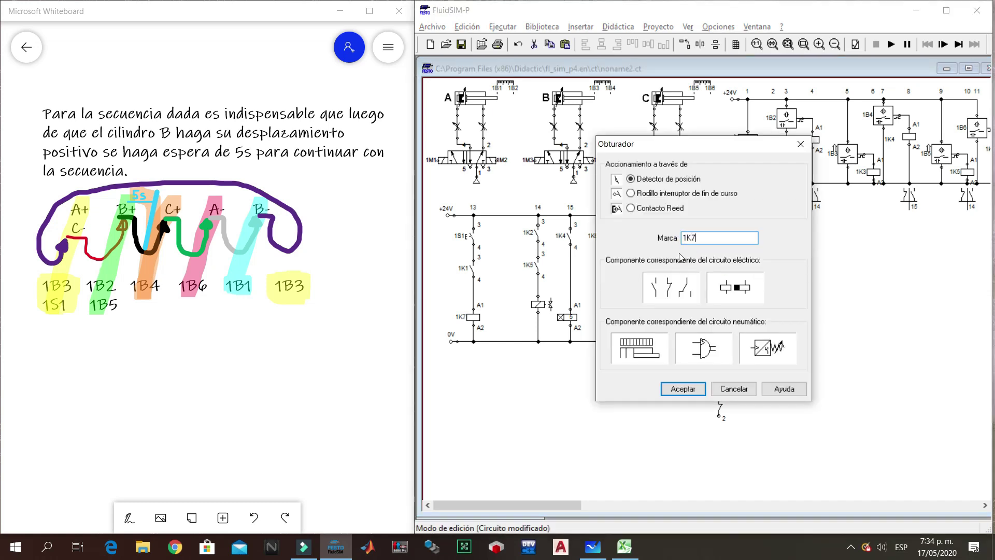
pyautogui.press('Return')
pyautogui.click(728, 250)
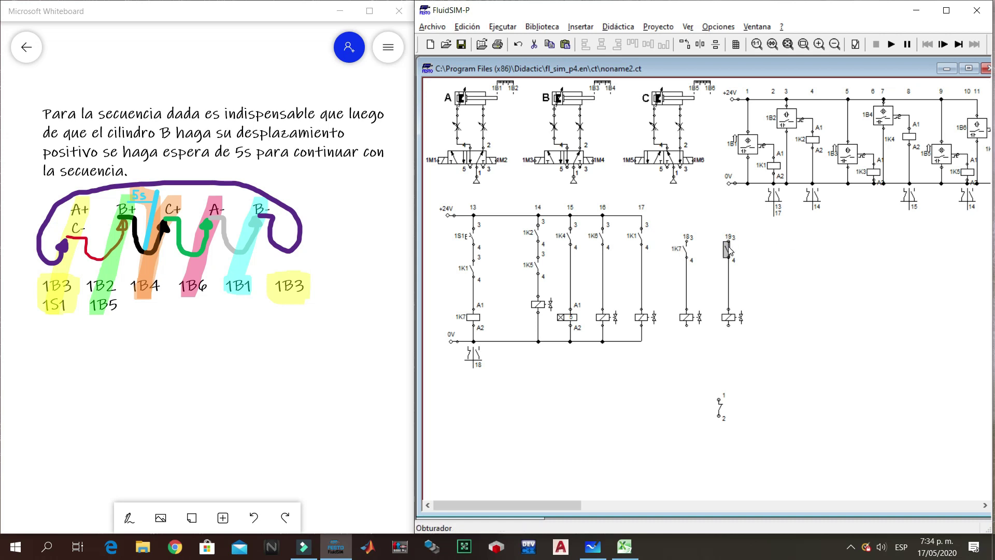
pyautogui.doubleClick(728, 250)
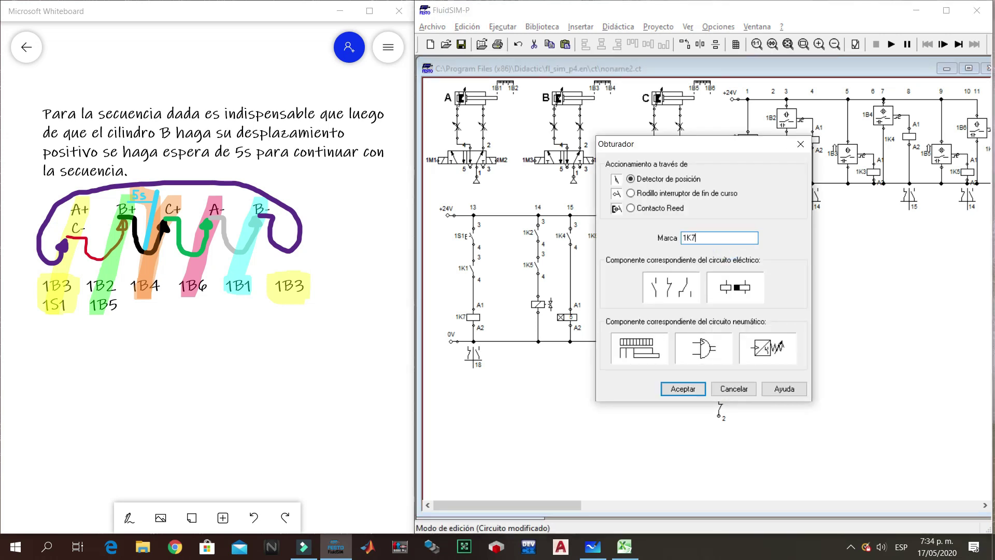
pyautogui.press('Return')
# - Wire paths 18 and 19 to the 0V and +24V lines
pyautogui.click(789, 341)
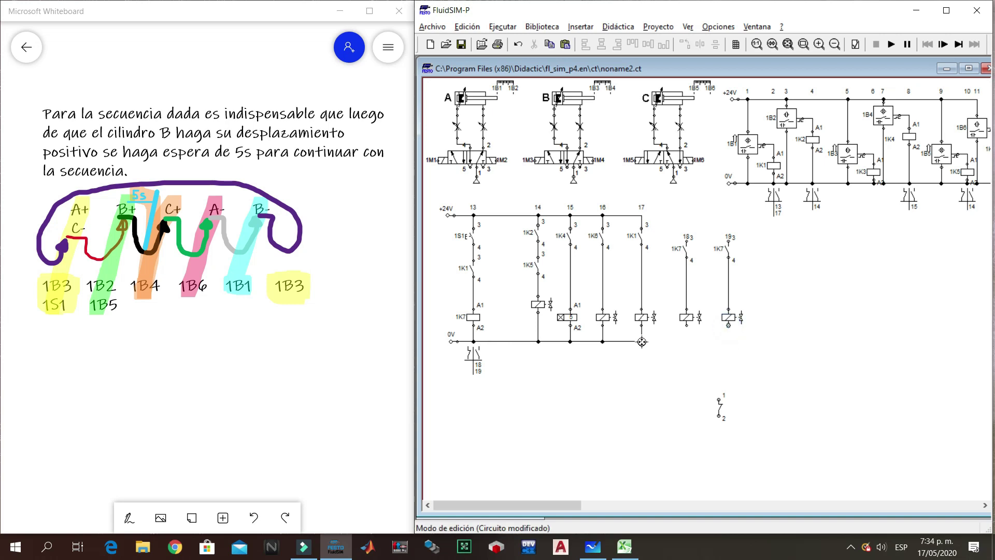
pyautogui.moveTo(642, 341); pyautogui.dragTo(687, 340)
pyautogui.moveTo(641, 216); pyautogui.dragTo(687, 216)
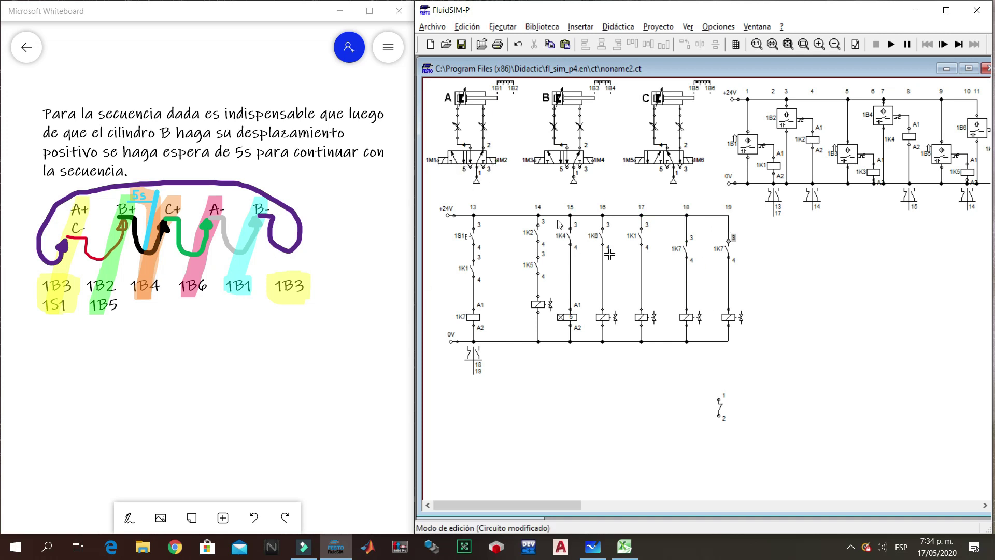
# - Label the valve solenoid on path 18 as 1M1 and the one on path 19 as 1M5
pyautogui.doubleClick(687, 317)
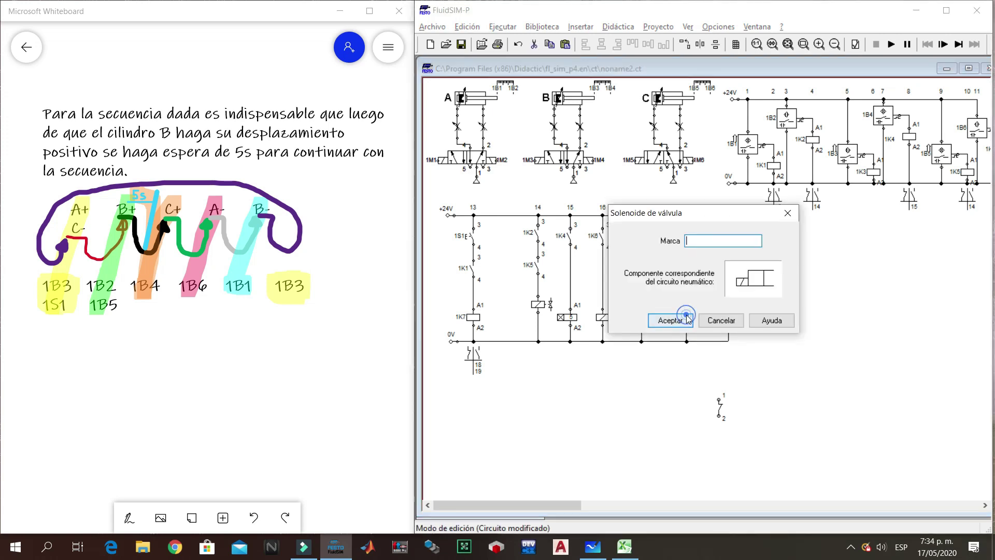
pyautogui.click(667, 318)
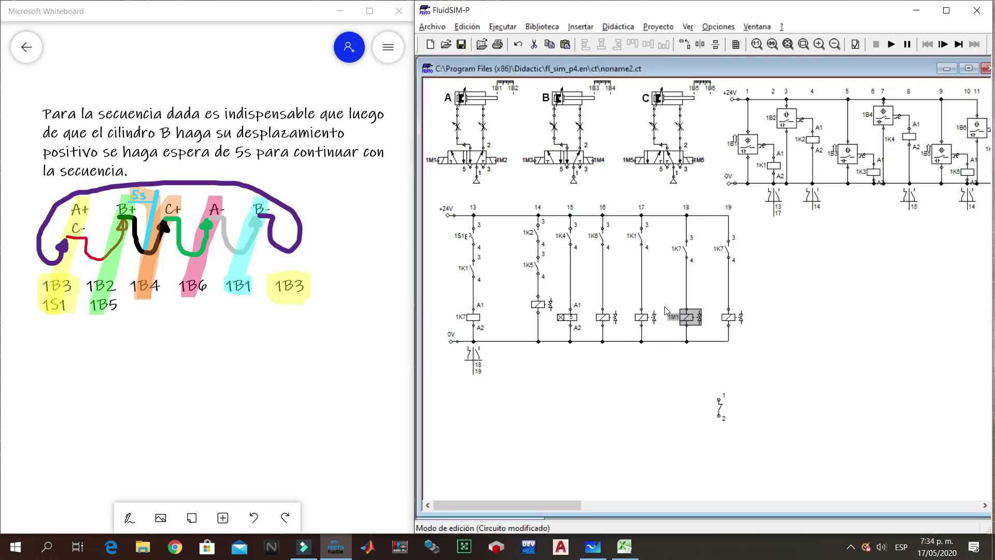
pyautogui.doubleClick(730, 317)
pyautogui.write('1M')
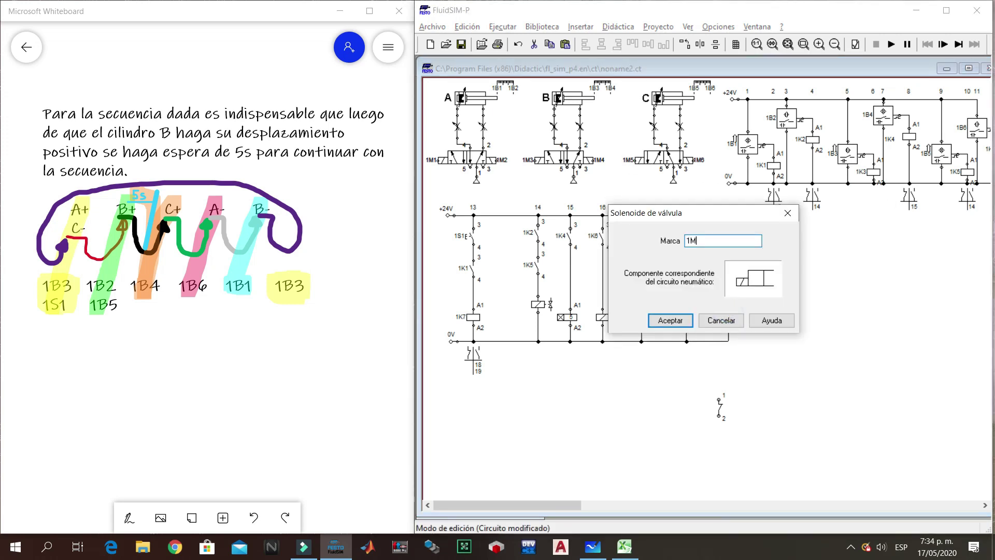
pyautogui.write('5')
pyautogui.press('Return')
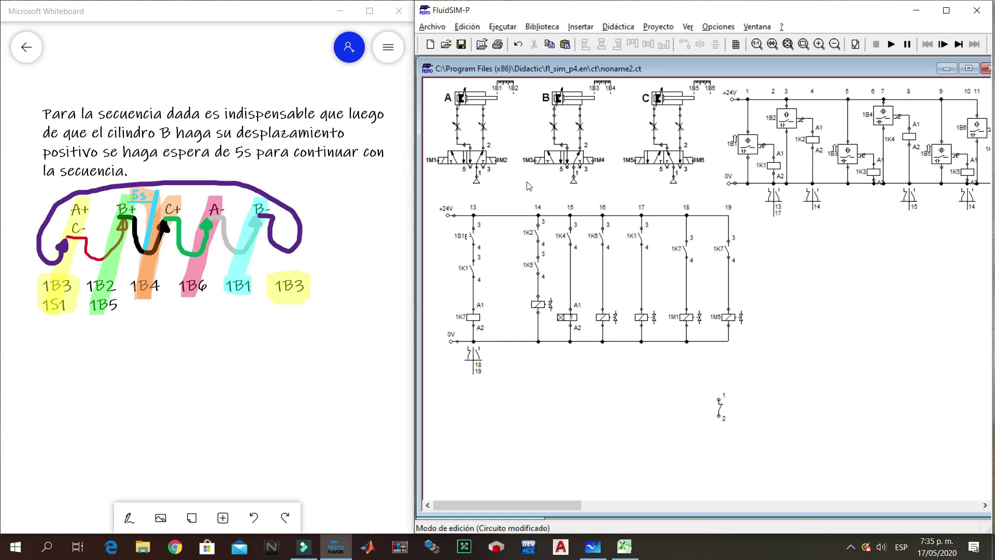
# - Label the valve solenoid on path 14 as 1M3
pyautogui.doubleClick(542, 305)
pyautogui.write('1M3')
pyautogui.press('Return')
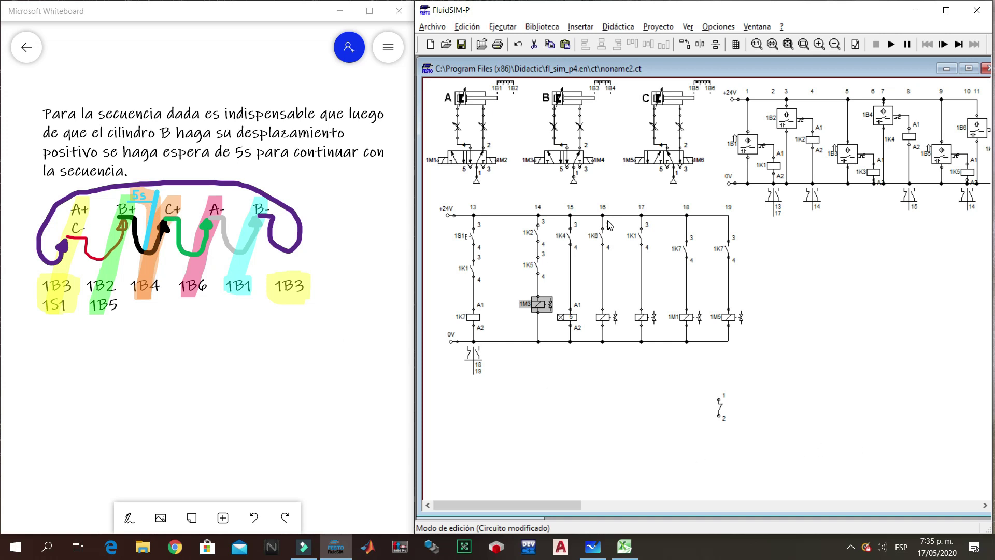
# - Set the time-delay relay on path 15 to a 5 s delay and label it 1K8
pyautogui.doubleClick(570, 322)
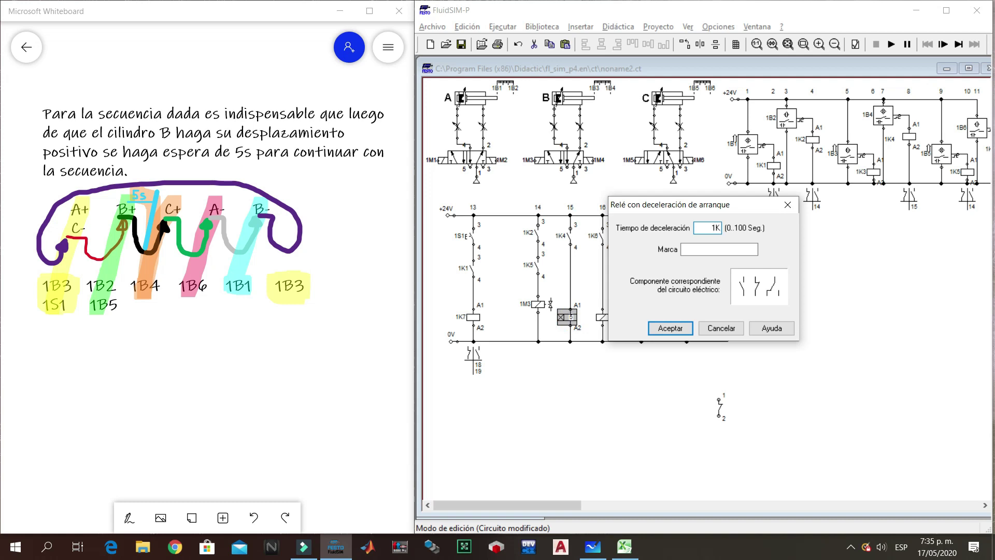
pyautogui.press('Return')
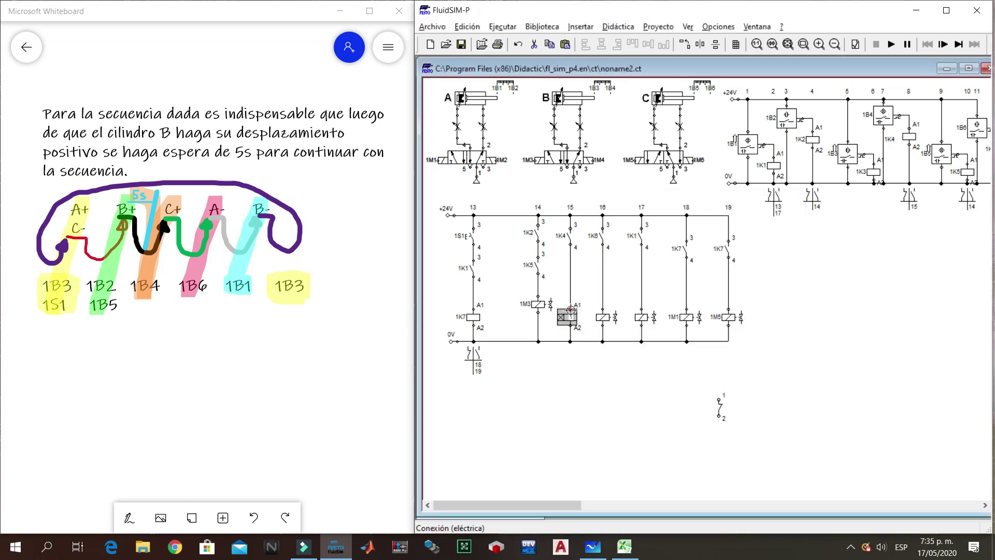
pyautogui.doubleClick(570, 317)
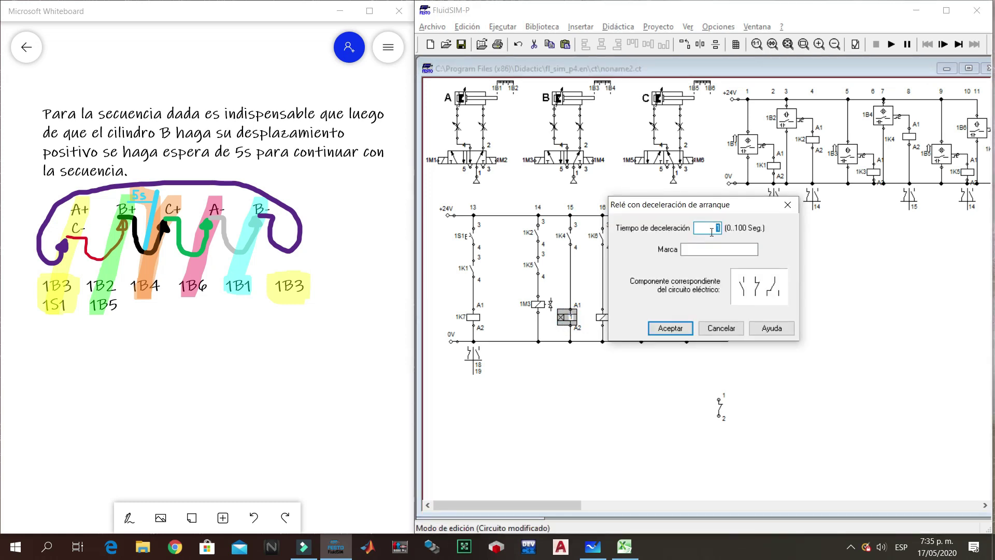
pyautogui.click(706, 249)
pyautogui.write('1K8')
pyautogui.press('Return')
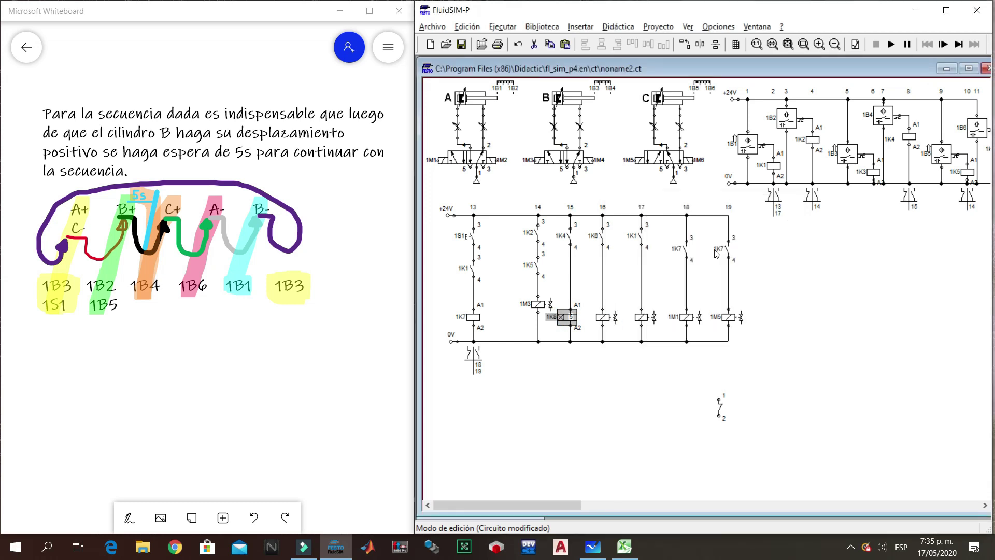
pyautogui.click(587, 319)
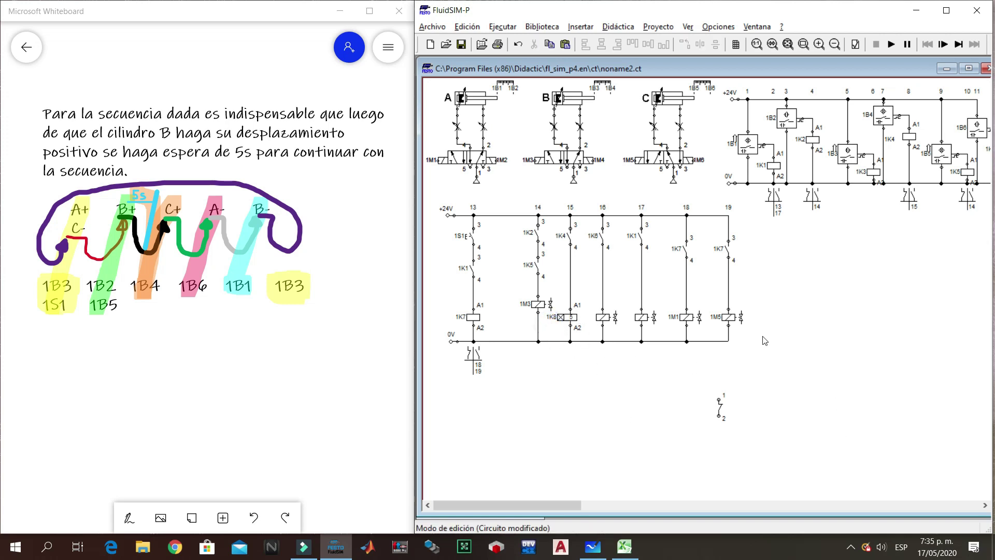
# - Copy path 19's solenoid and contact to a new position beside it, and label the copied contact 1K8
pyautogui.moveTo(727, 317); pyautogui.dragTo(760, 318)
pyautogui.moveTo(724, 253); pyautogui.dragTo(764, 250)
pyautogui.doubleClick(764, 250)
pyautogui.click(742, 240)
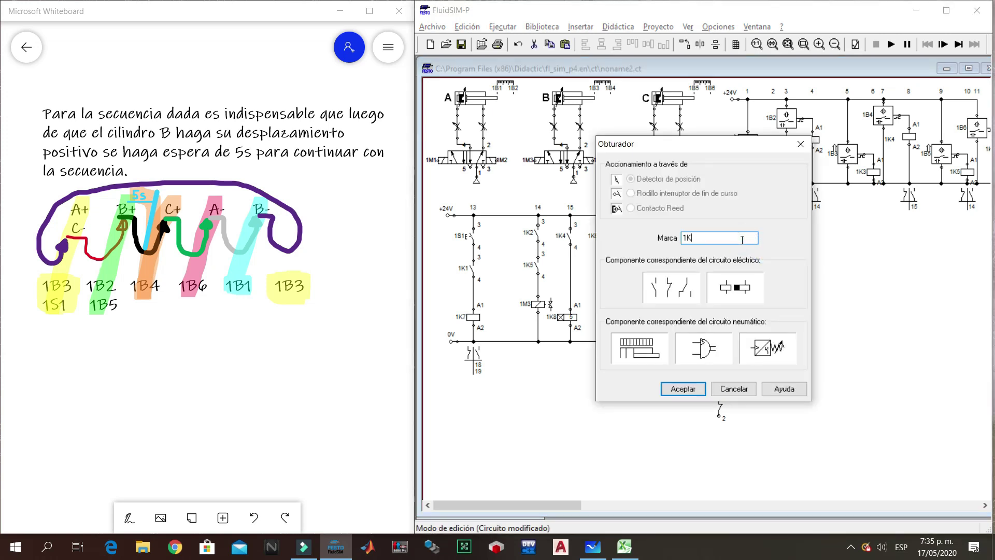
pyautogui.press('Return')
pyautogui.click(800, 318)
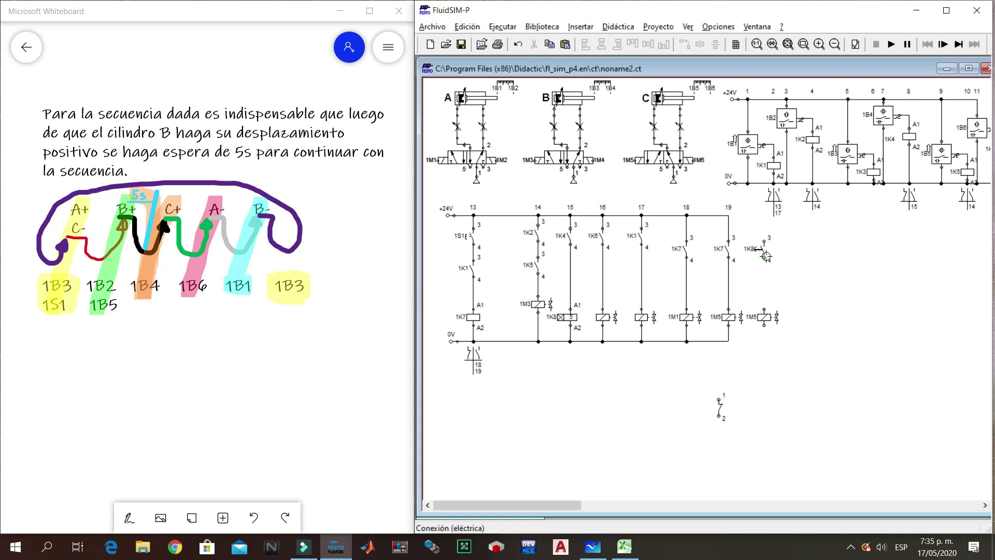
# - Wire the new 1K8 contact in series with its solenoid between the +24V and 0V lines
pyautogui.moveTo(769, 260); pyautogui.dragTo(730, 341)
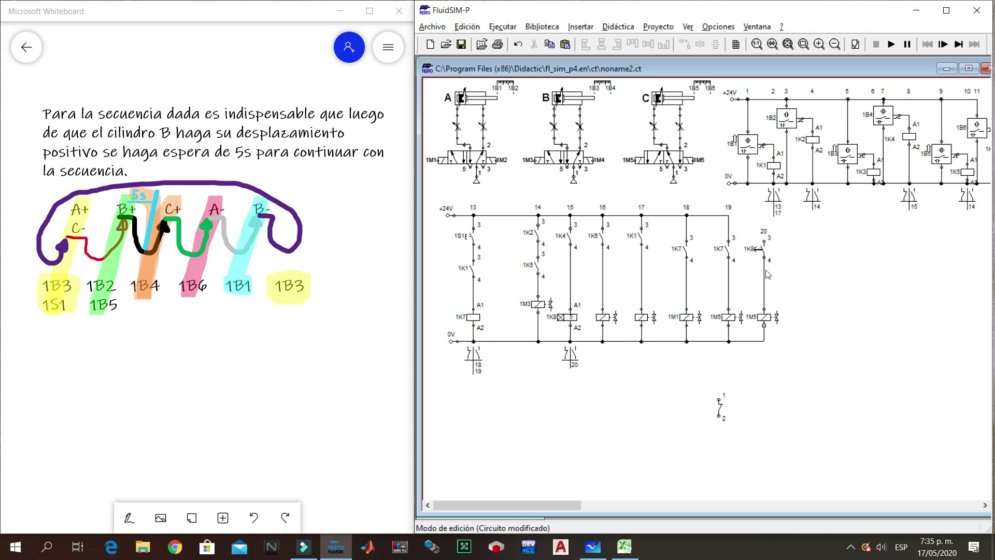
pyautogui.click(760, 240)
pyautogui.moveTo(760, 240); pyautogui.dragTo(729, 215)
# - Label the valve solenoid on path 20 as 1M6 and the one on path 16 as 1M2
pyautogui.doubleClick(763, 318)
pyautogui.write('1M')
pyautogui.press('Return')
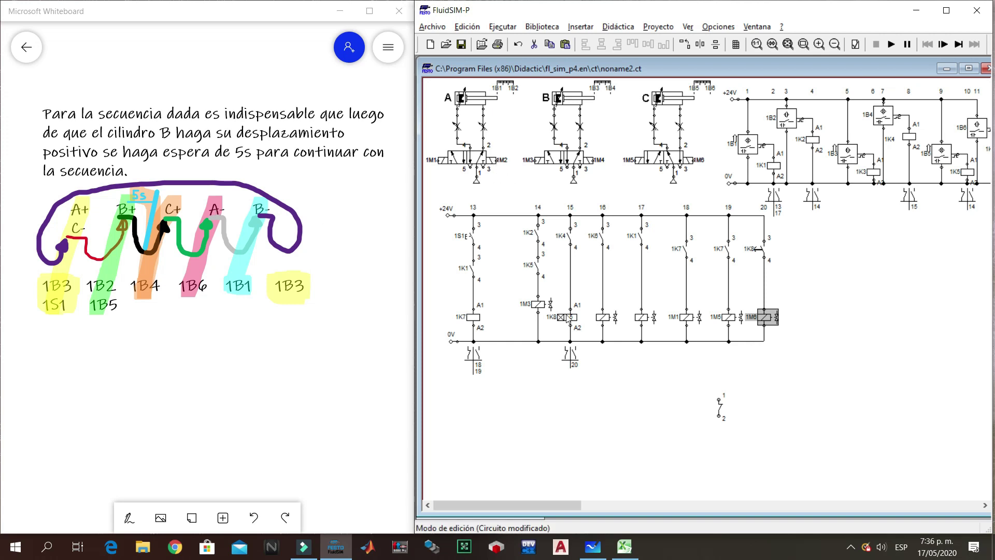
pyautogui.doubleClick(601, 320)
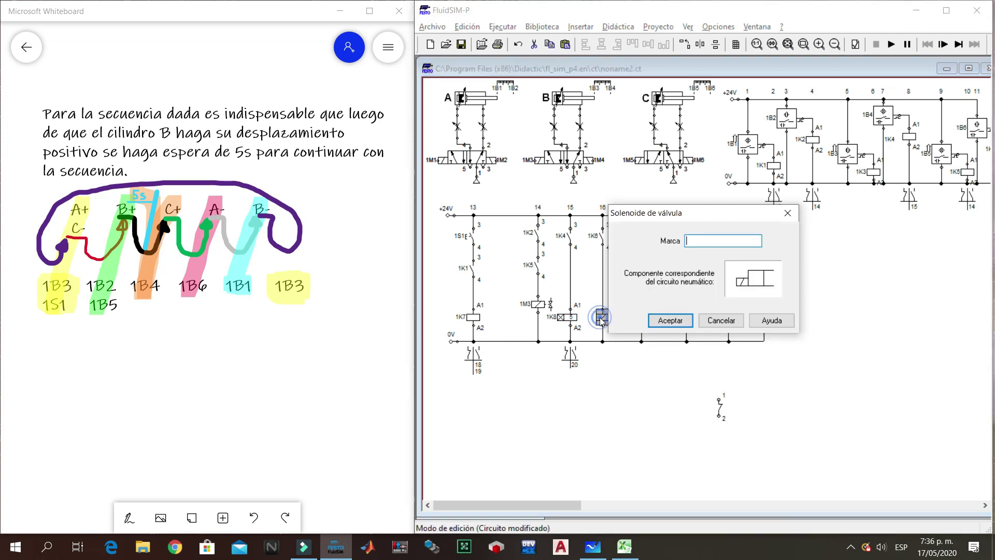
pyautogui.press('Return')
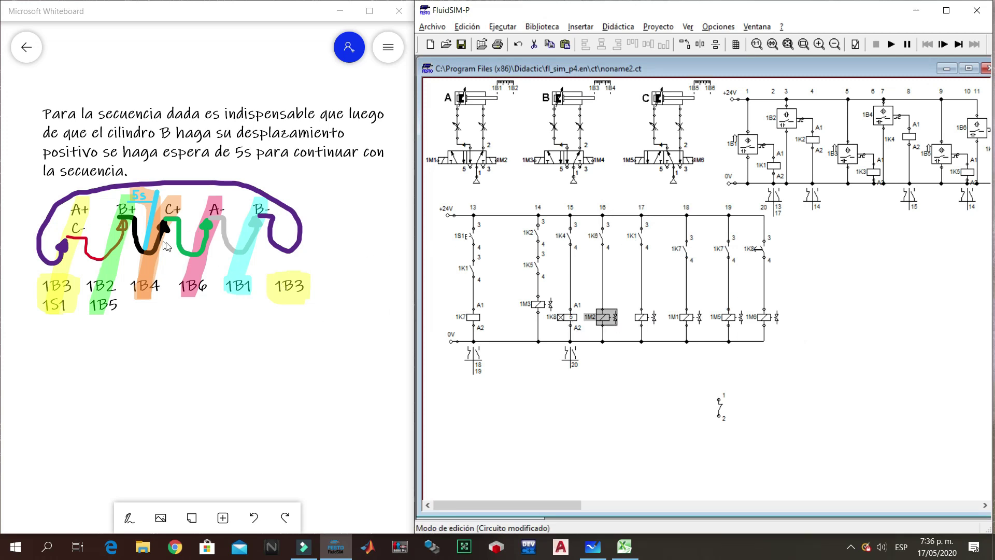
# - Label the valve solenoid on path 17 as 1M4 and delete the spare unconnected contact below the control circuit
pyautogui.doubleClick(644, 316)
pyautogui.write('1M')
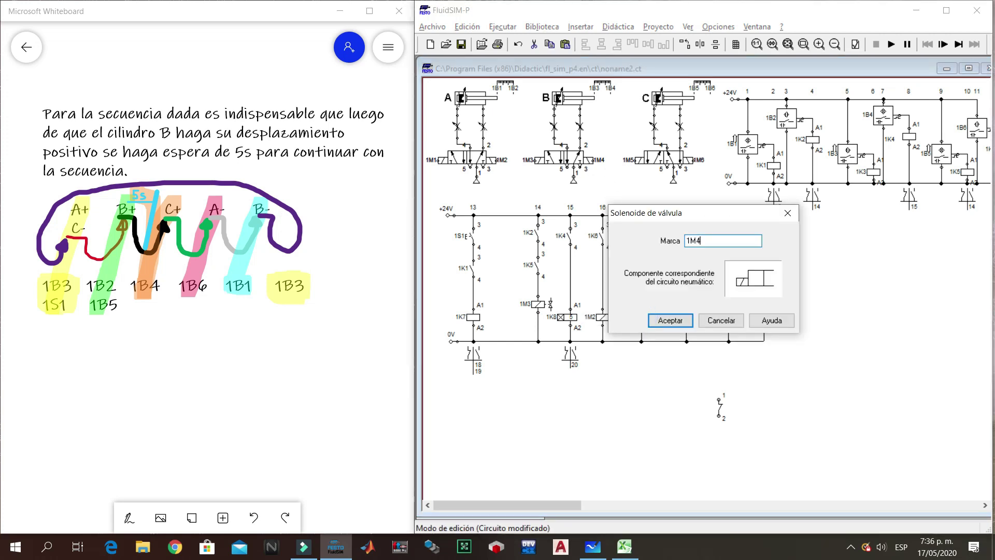
pyautogui.write('4')
pyautogui.press('Return')
pyautogui.click(796, 281)
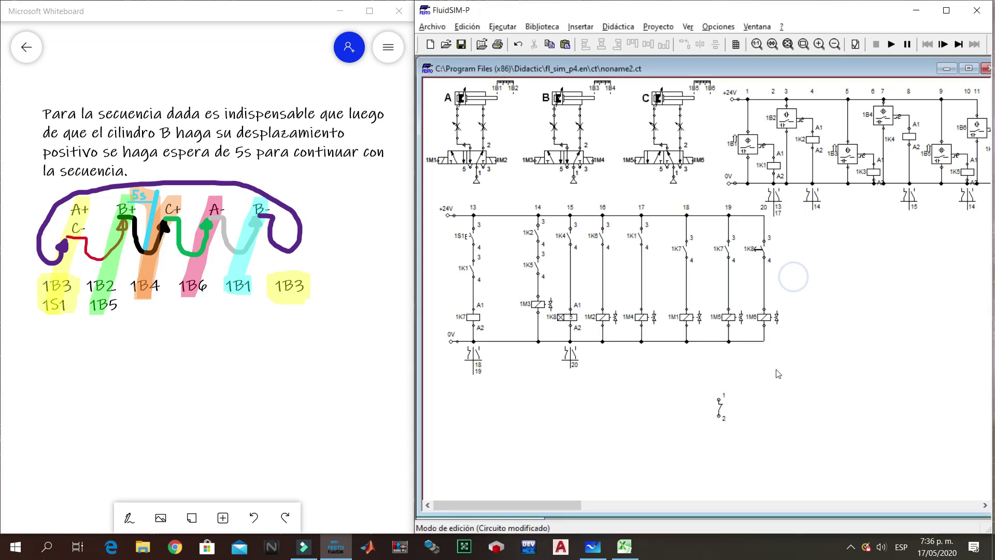
pyautogui.click(721, 406)
pyautogui.press('Delete')
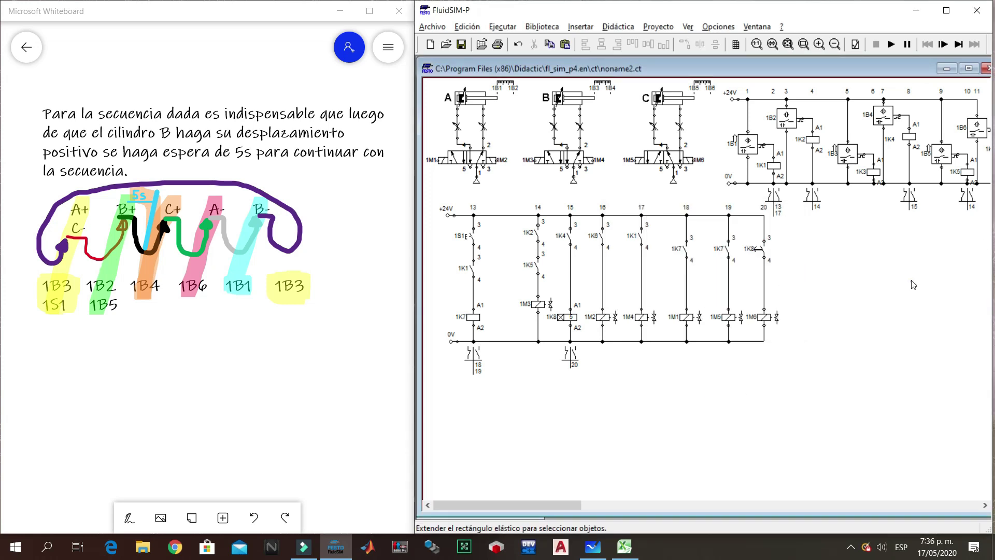
# - Simulate the circuit and actuate pushbutton 1S1 to check the cylinder sequence
pyautogui.click(892, 45)
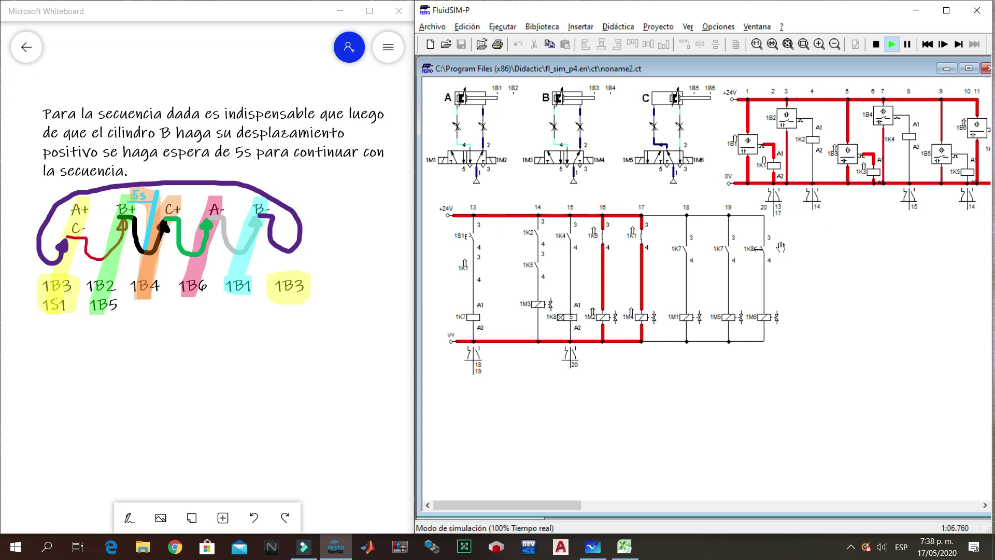
pyautogui.click(473, 232)
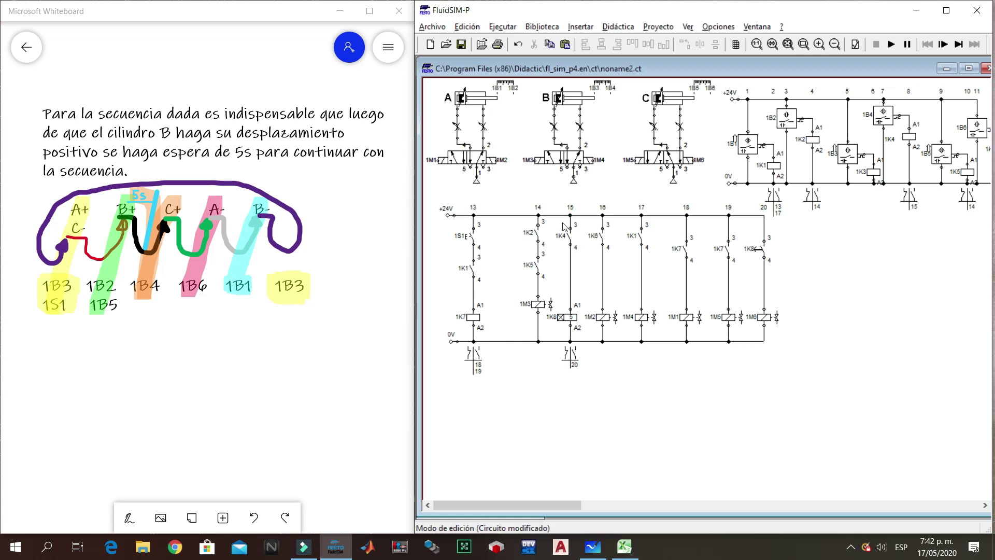
# - Remove the wire between the 1K6 contact and solenoid 1M2 on path 16
pyautogui.click(582, 277)
pyautogui.click(570, 320)
pyautogui.moveTo(556, 296); pyautogui.dragTo(577, 326)
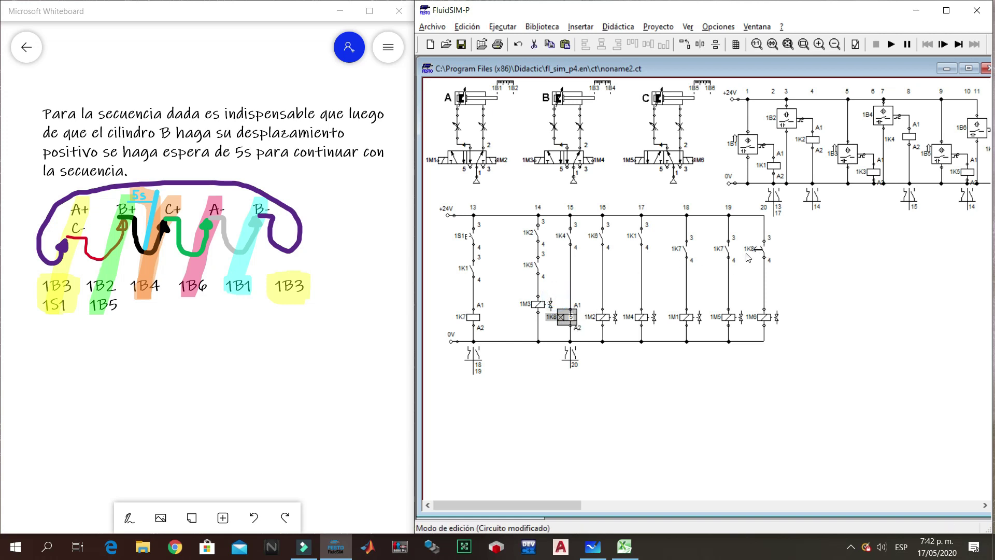
pyautogui.click(605, 287)
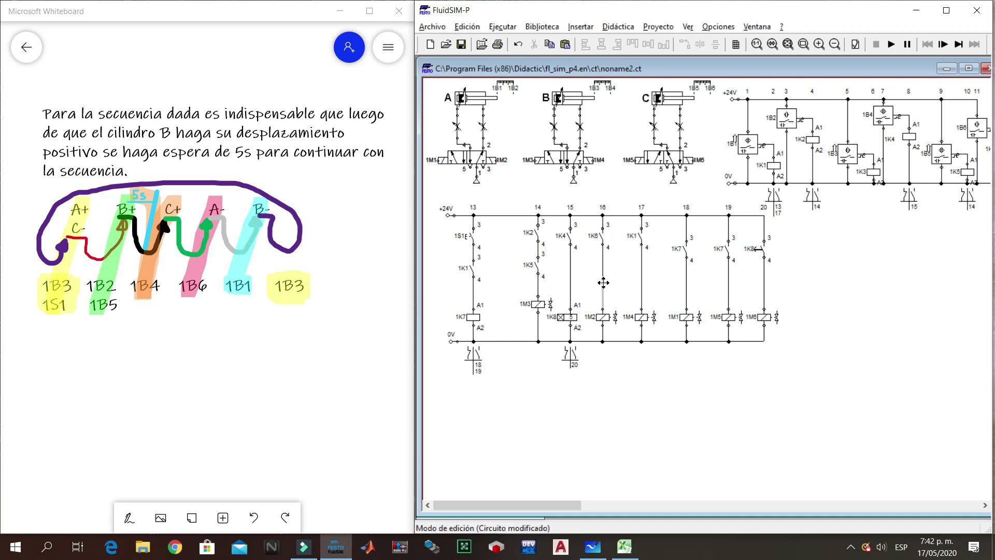
pyautogui.click(567, 317)
pyautogui.moveTo(567, 317)
pyautogui.mouseDown()
pyautogui.moveTo(594, 293)
pyautogui.moveTo(577, 315)
pyautogui.mouseUp()
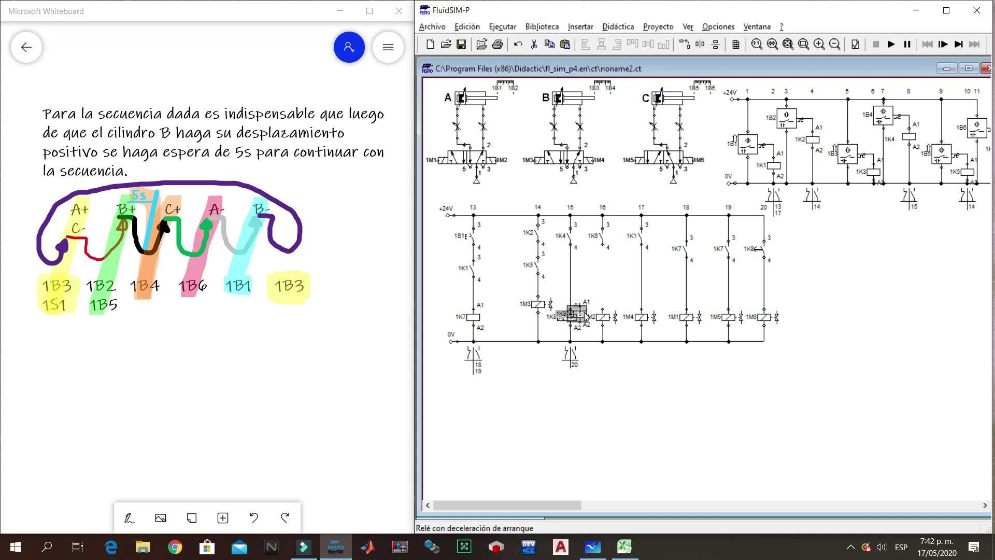
pyautogui.click(515, 45)
# - Copy path 20's 1K8 contact onto path 16 and wire it in series between the 1K6 contact and solenoid 1M2
pyautogui.click(761, 251)
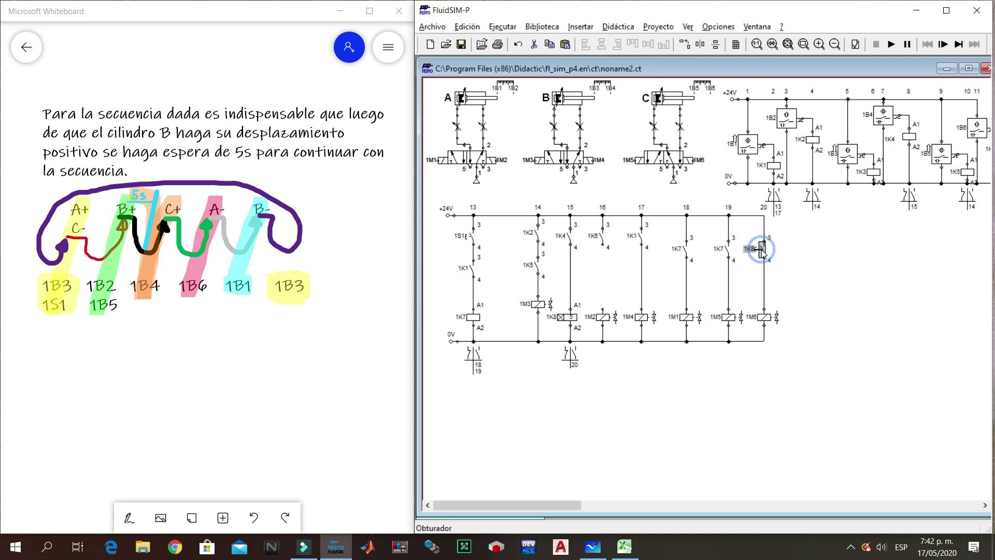
pyautogui.moveTo(601, 276); pyautogui.dragTo(600, 276)
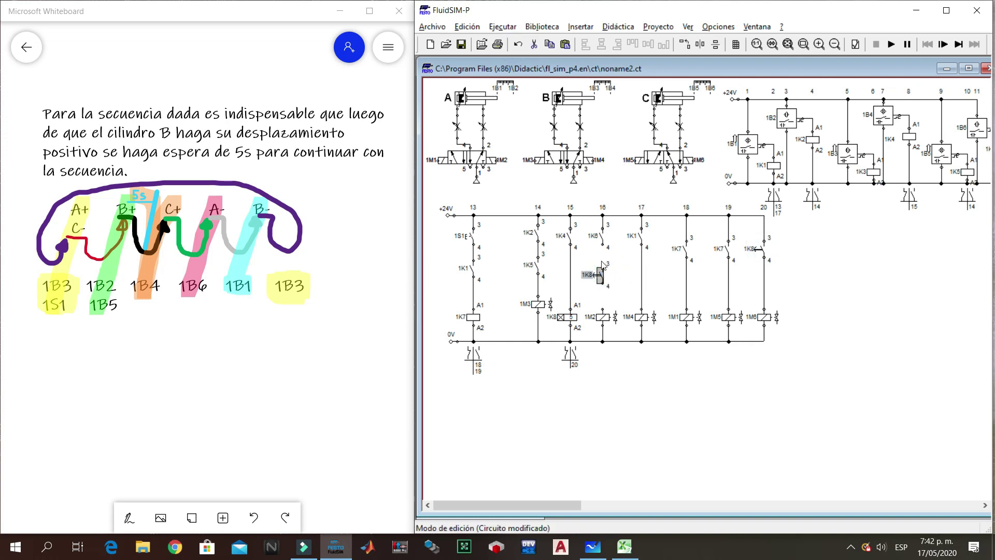
pyautogui.click(593, 243)
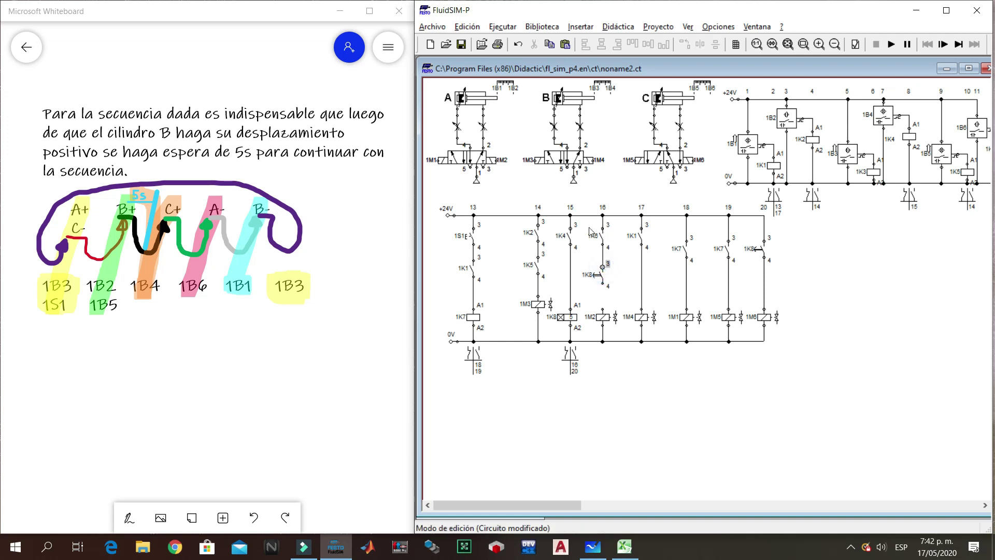
pyautogui.click(596, 278)
pyautogui.click(600, 283)
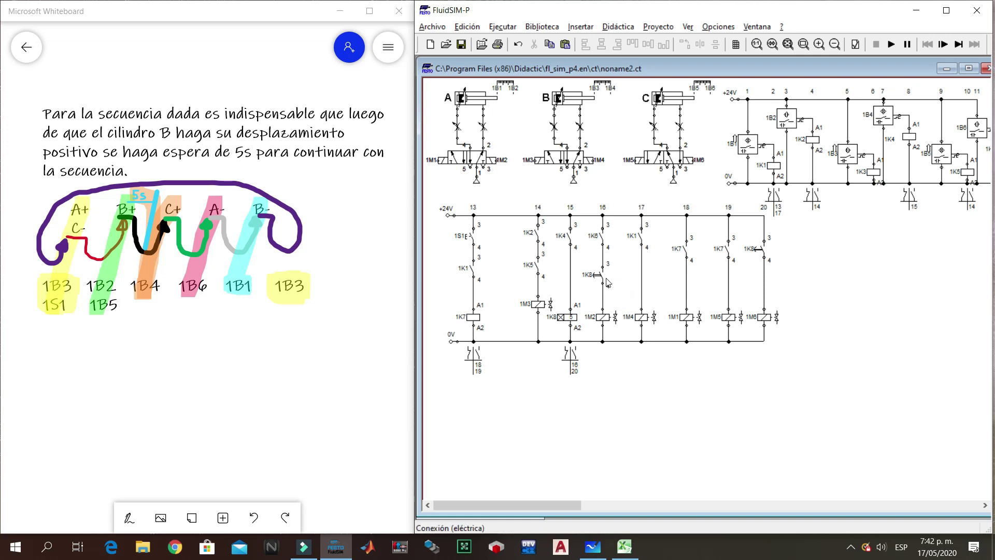
# - Simulate the corrected circuit, actuate pushbutton 1S1 to check the sequence with the delay, and stop the simulation
pyautogui.click(889, 44)
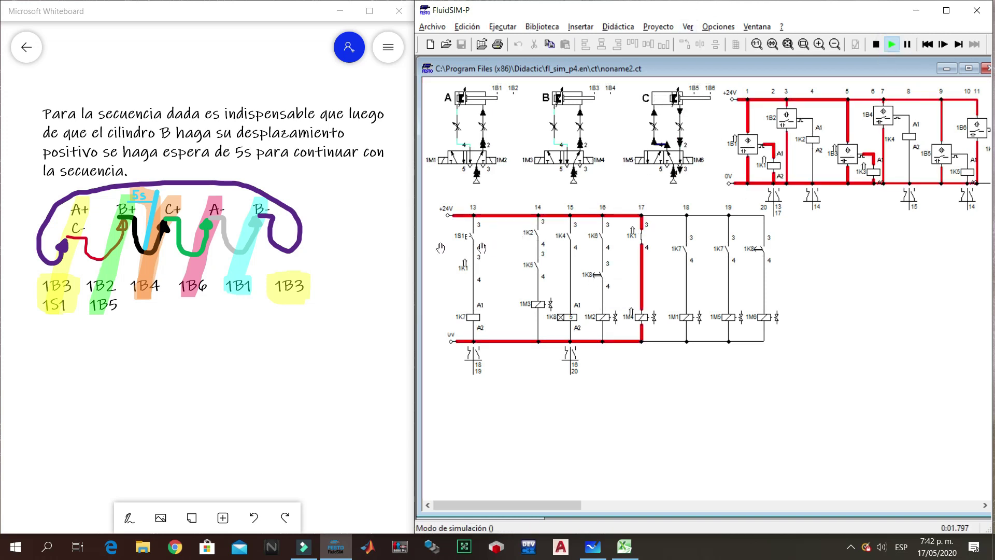
pyautogui.click(473, 230)
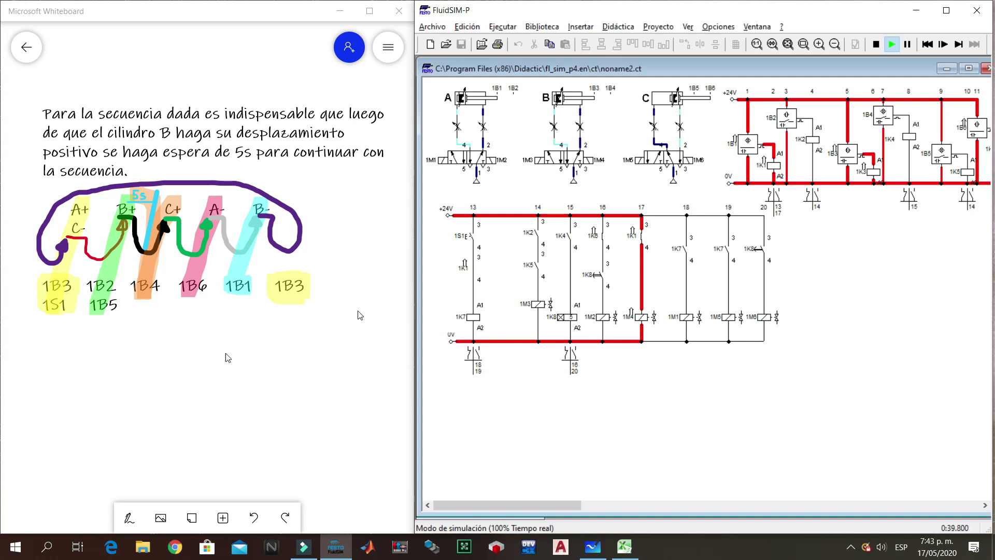
pyautogui.click(876, 44)
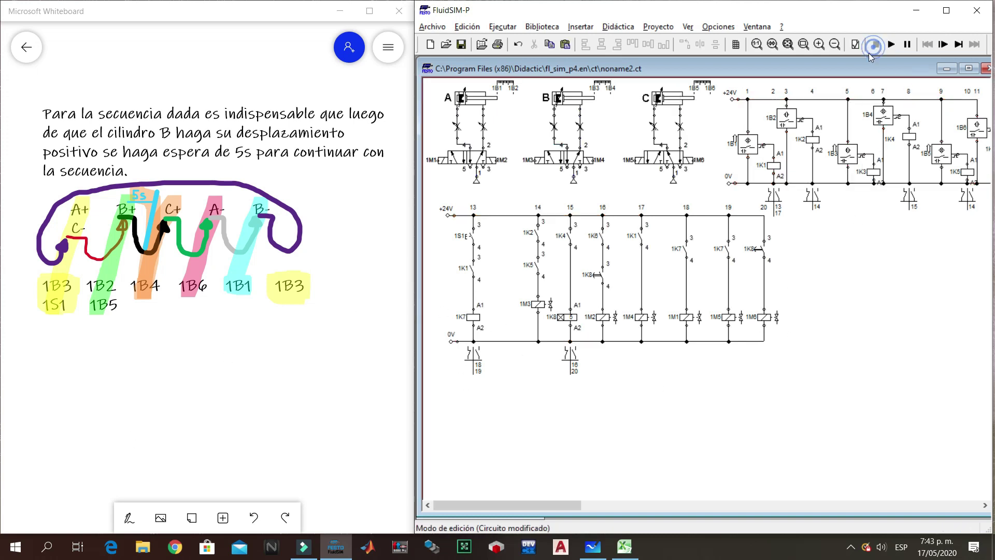
# - Resize the circuit and component library windows to expose the library beside the circuit
pyautogui.click(573, 432)
pyautogui.moveTo(420, 77); pyautogui.dragTo(584, 77)
pyautogui.click(485, 507)
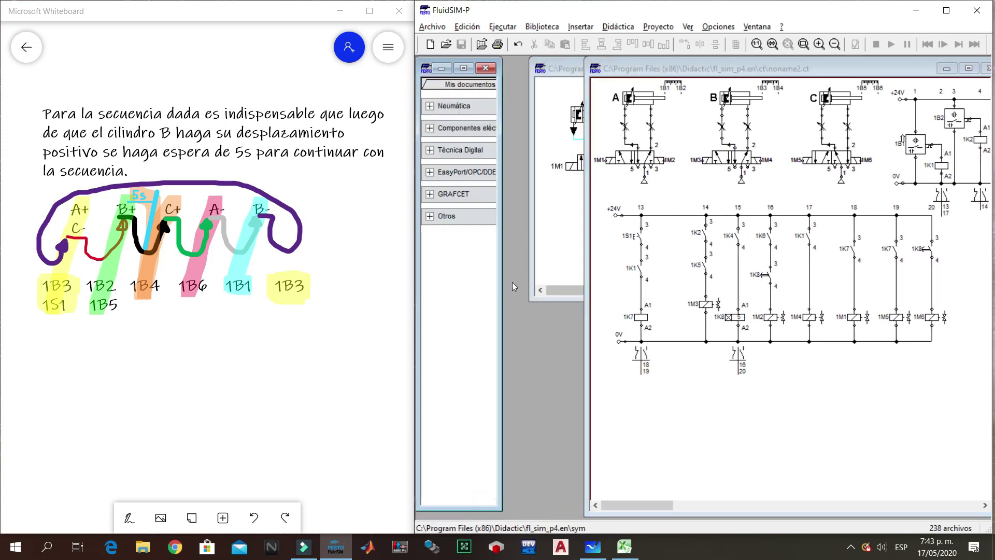
pyautogui.moveTo(502, 274); pyautogui.dragTo(529, 279)
pyautogui.moveTo(569, 307); pyautogui.dragTo(571, 305)
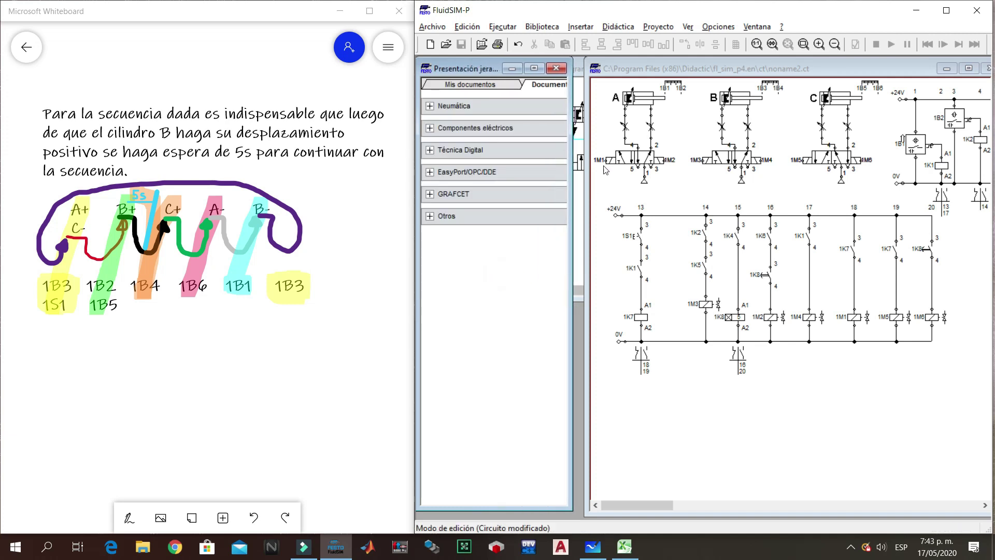
pyautogui.moveTo(587, 137); pyautogui.dragTo(452, 136)
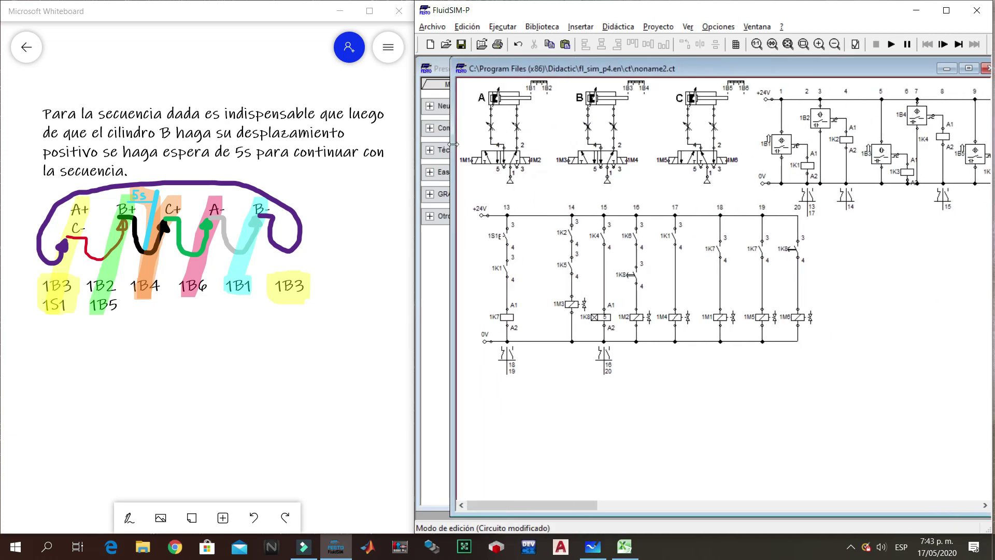
# - Copy cylinder A's text label below the control circuit and replace its text with "CAMBIAR LAS VALULAS 5/2 POR VALVULAS 4/2 MONPESTABLES" on three lines
pyautogui.moveTo(483, 102); pyautogui.dragTo(565, 405)
pyautogui.doubleClick(563, 402)
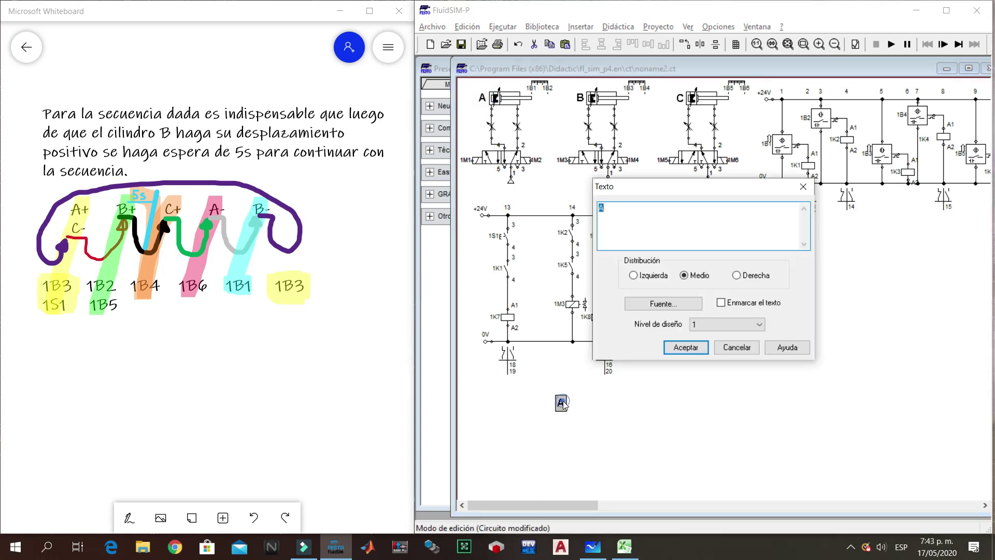
pyautogui.write('CAMBIAR LAS VALULAS 5/2')
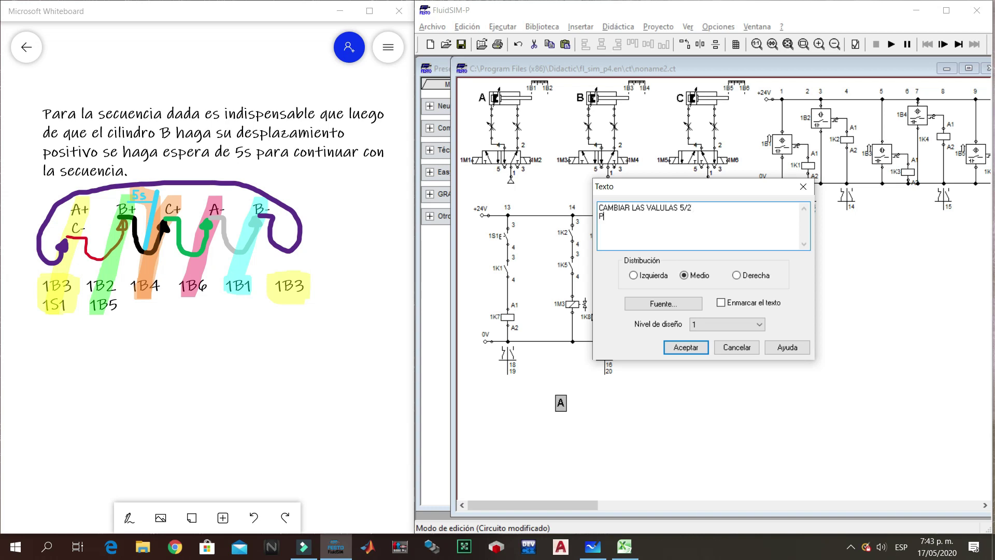
pyautogui.write('POR ')
pyautogui.write('VALVULAS')
pyautogui.write(' 4')
pyautogui.write('/2')
pyautogui.write(' MONPESTAB')
pyautogui.write('LES')
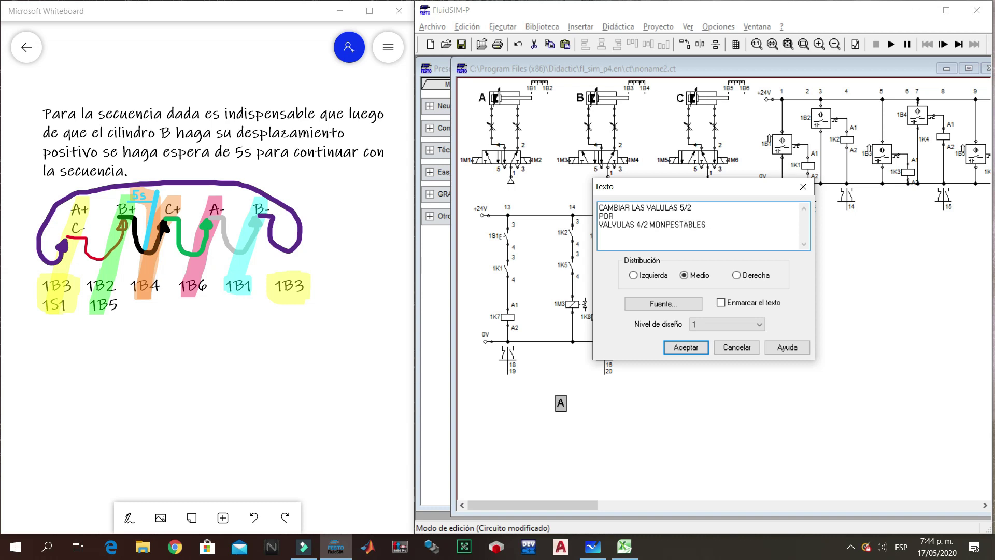
# - Insert "3" before VALVULAS in the note's third line and correct its last word to MONOESTABLES
pyautogui.press('Left')
pyautogui.press('Left')
pyautogui.press('Left')
pyautogui.press('Left')
pyautogui.press('Left')
pyautogui.press('Left')
pyautogui.press('Left')
pyautogui.press('Left')
pyautogui.press('Left')
pyautogui.press('Left')
pyautogui.press('Left')
pyautogui.press('Left')
pyautogui.press('Left')
pyautogui.press('Left')
pyautogui.press('Left')
pyautogui.press('Left')
pyautogui.press('Left')
pyautogui.write('#')
pyautogui.press('BackSpace')
pyautogui.click(600, 224)
pyautogui.write('3')
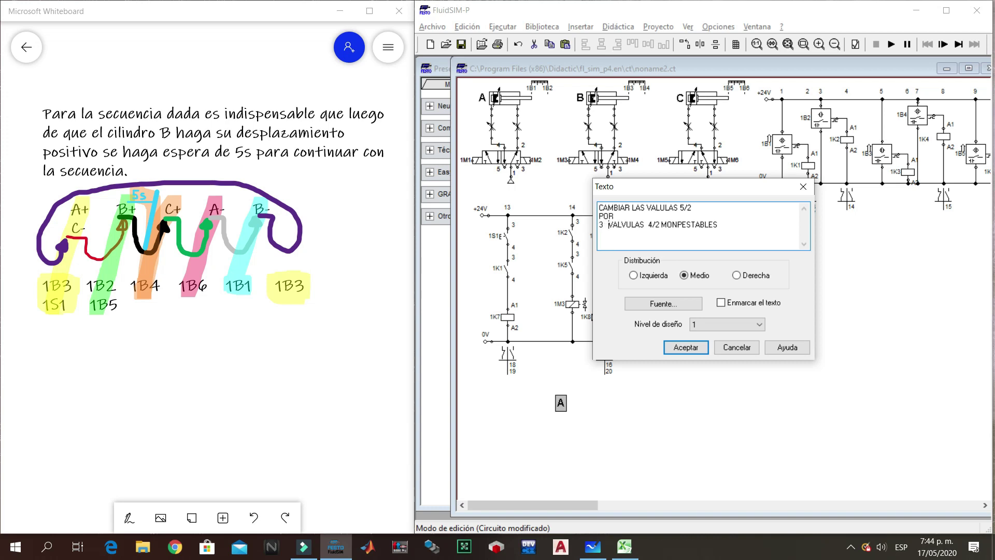
pyautogui.click(682, 227)
pyautogui.press('BackSpace')
pyautogui.write('O')
pyautogui.click(685, 347)
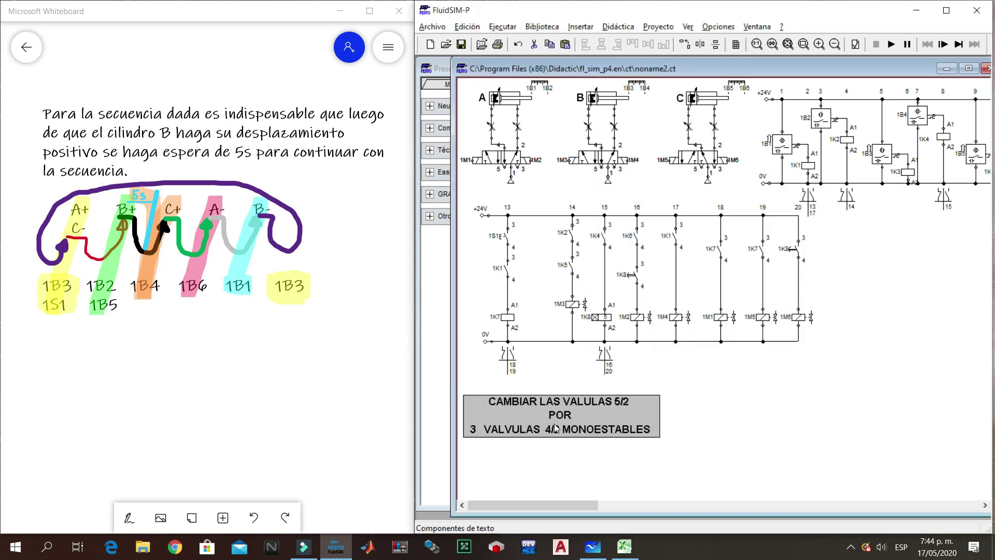
# - Center the note beneath the control circuit and widen the circuit window to cover the component library
pyautogui.moveTo(553, 407); pyautogui.dragTo(613, 399)
pyautogui.click(747, 424)
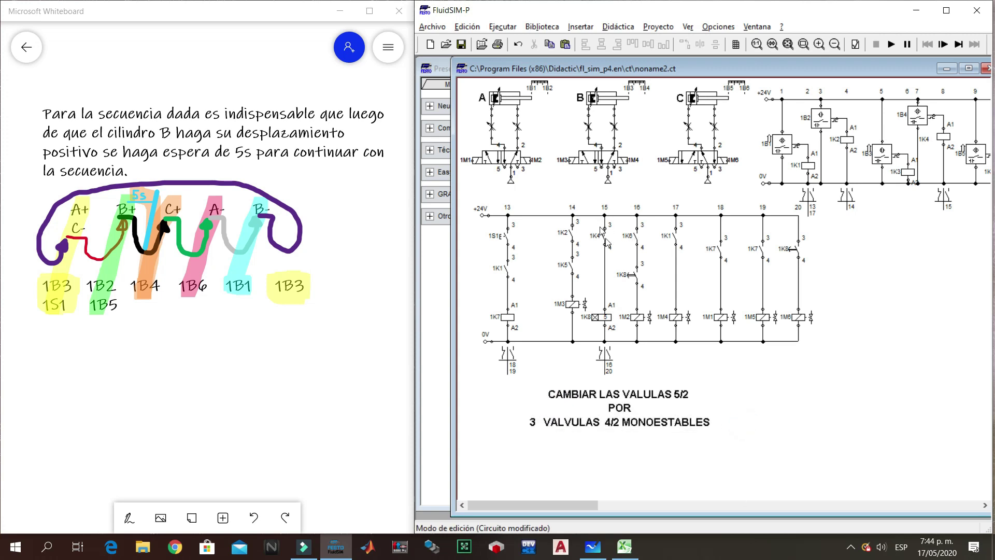
pyautogui.moveTo(452, 223); pyautogui.dragTo(421, 225)
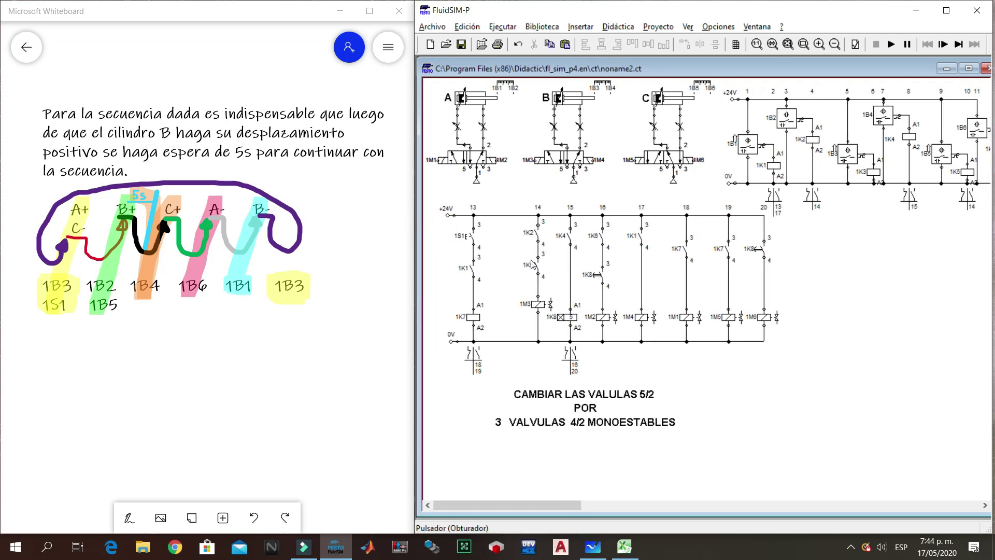